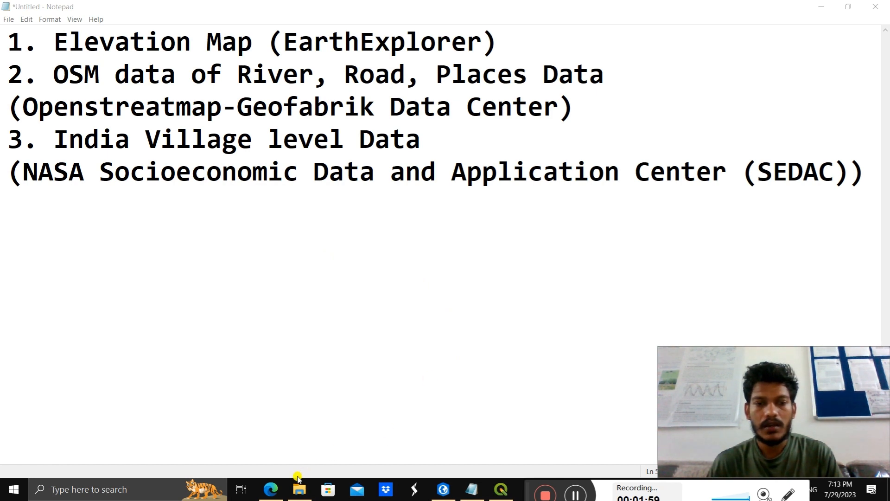
Step: Switch from Notepad to the EarthExplorer page in Microsoft Edge and go to its geocoding search criteria
click(281, 491)
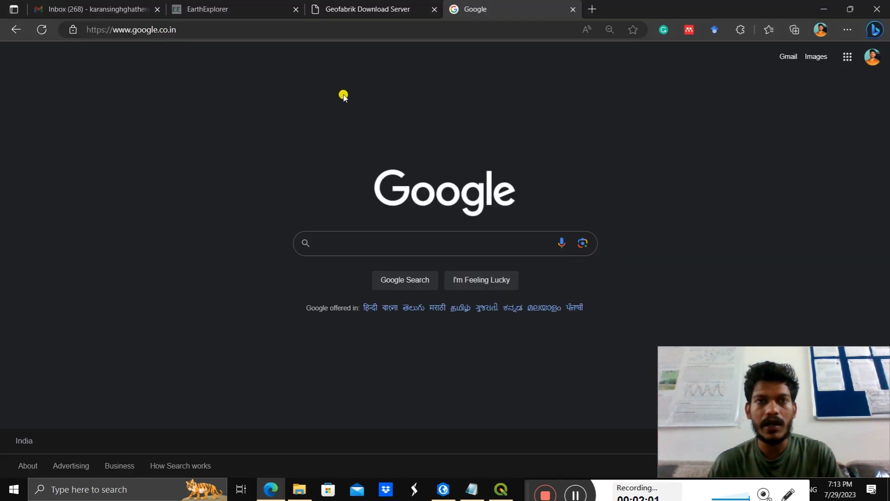
click(244, 7)
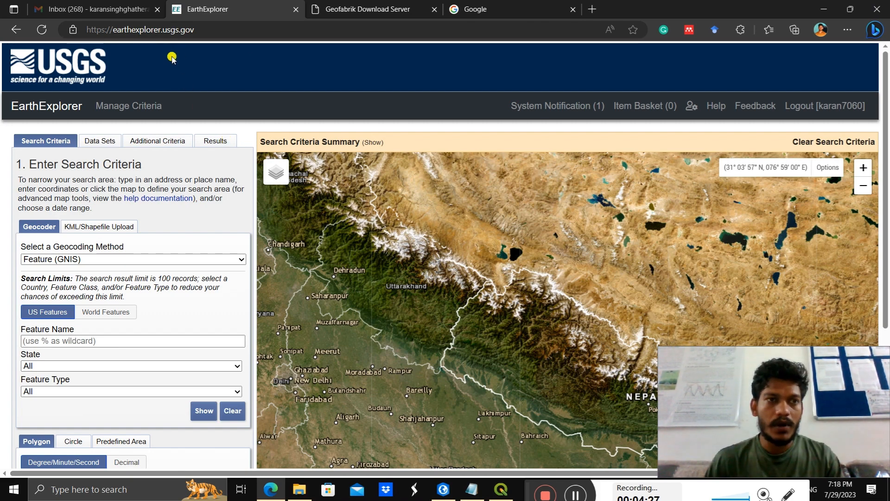
scroll(183, 193, down, 2)
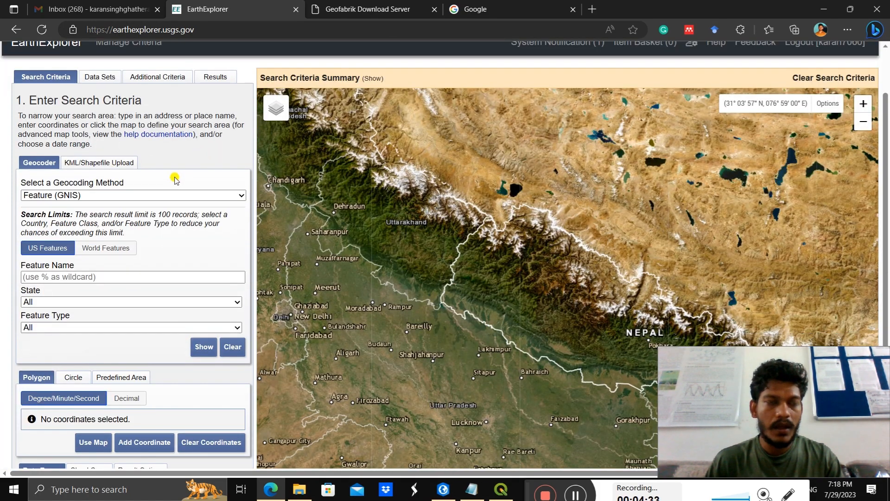
scroll(176, 180, up, 2)
scroll(173, 175, down, 4)
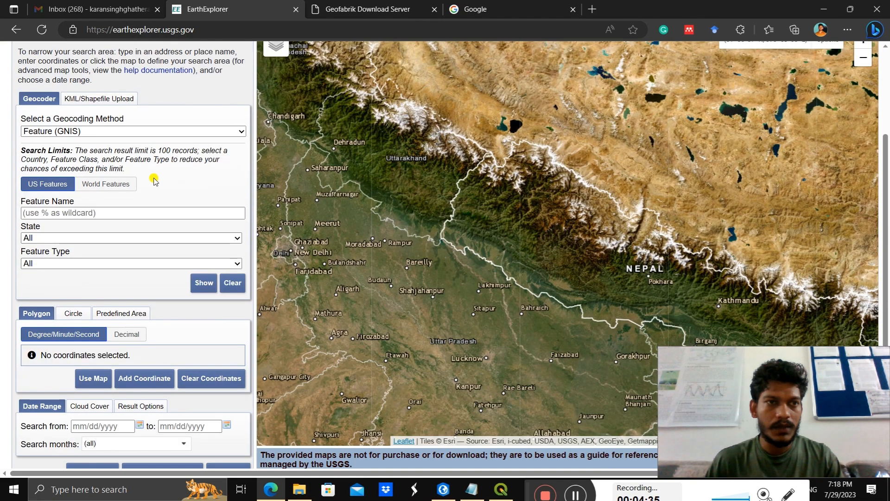
scroll(152, 179, up, 4)
scroll(58, 158, down, 2)
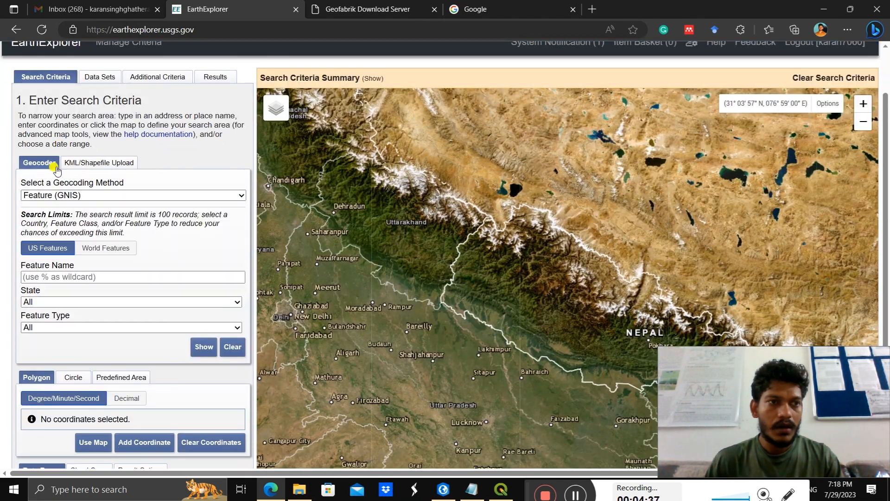
Step: Find Uttarakhand with the Address/Place geocoding method and add its location to the area of interest
click(69, 195)
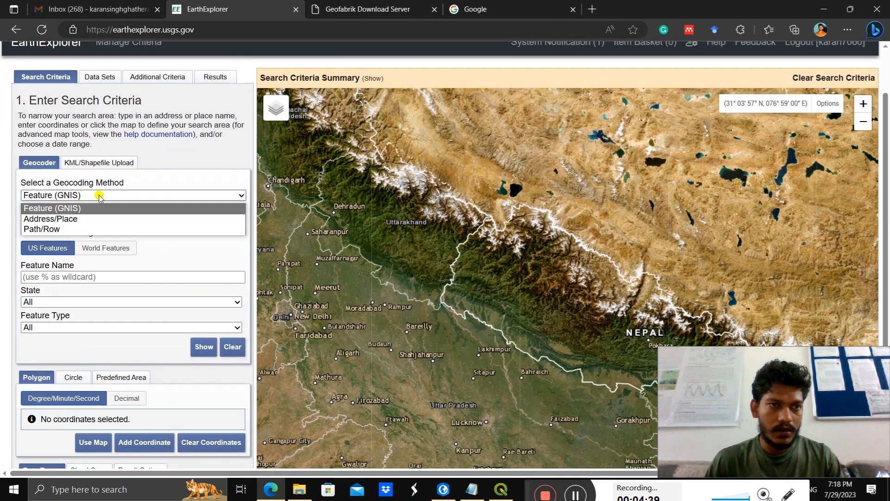
click(77, 219)
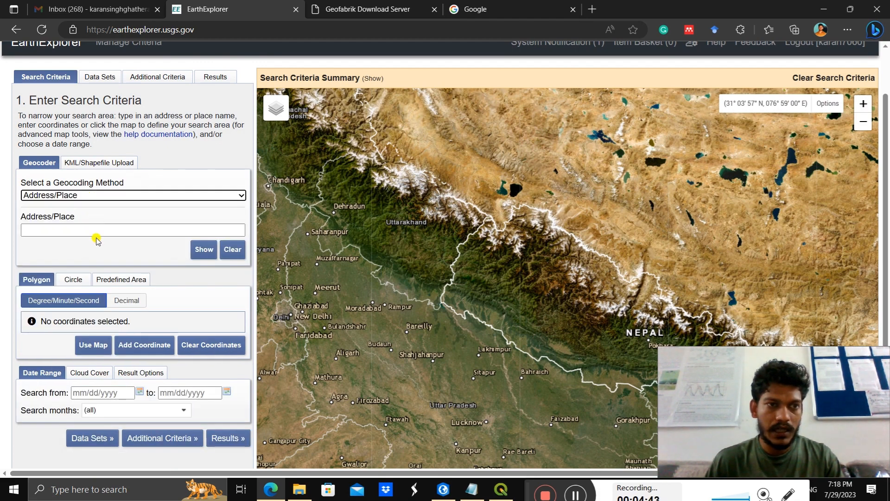
click(96, 230)
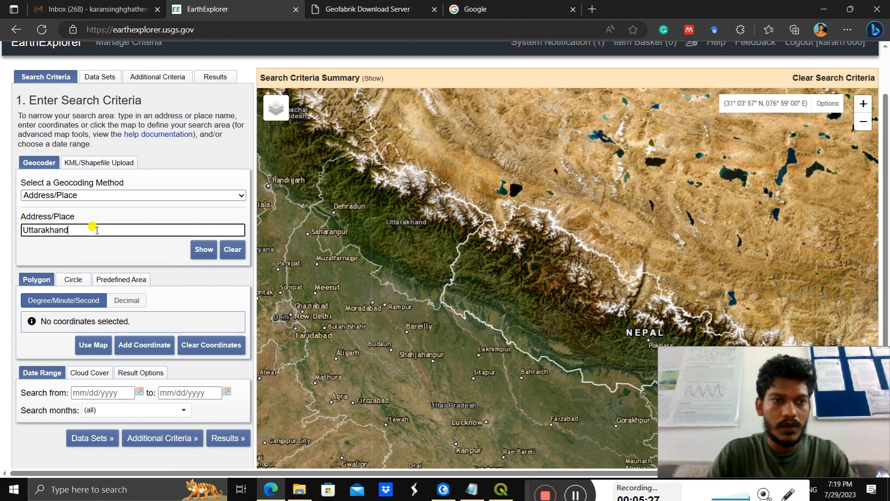
click(199, 248)
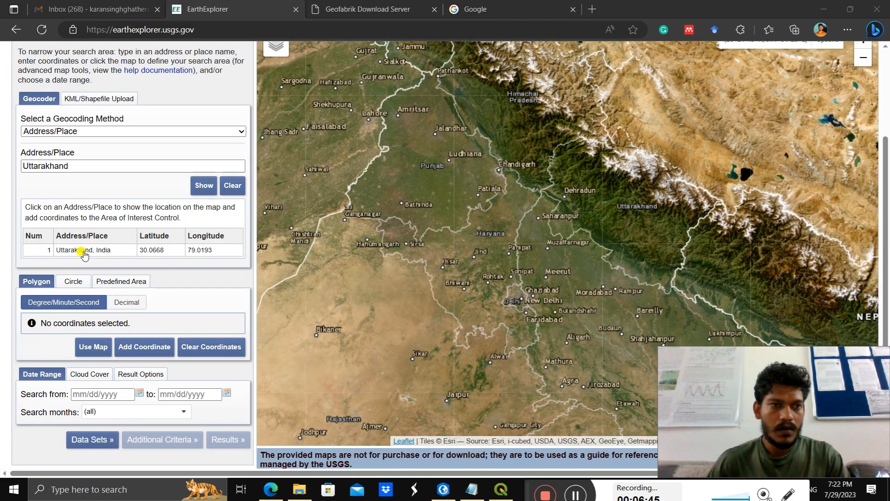
click(82, 250)
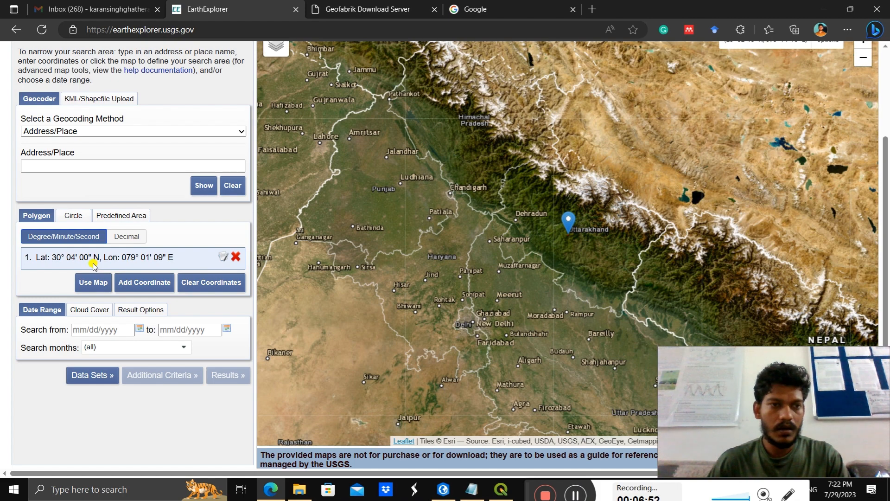
Step: Create the search polygon from the visible map extent and pull its two northern corners and southwestern corner in toward Uttarakhand and Nepal
click(93, 282)
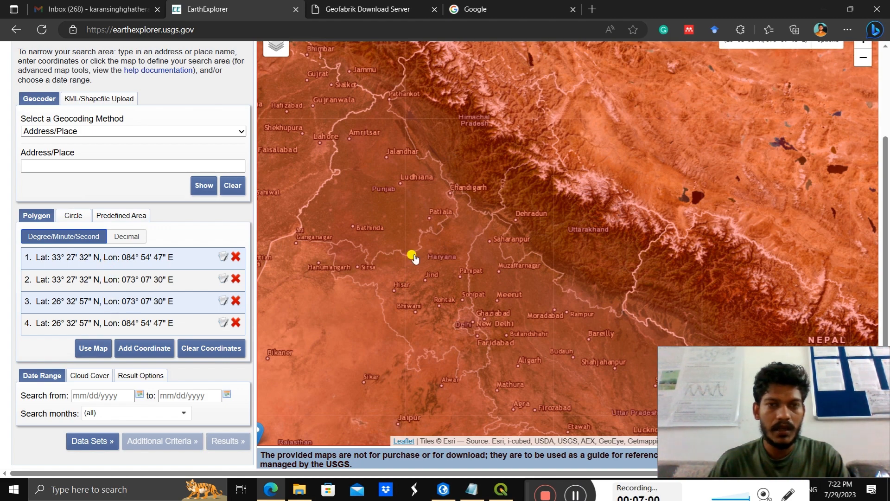
scroll(506, 229, down, 1)
scroll(509, 232, down, 1)
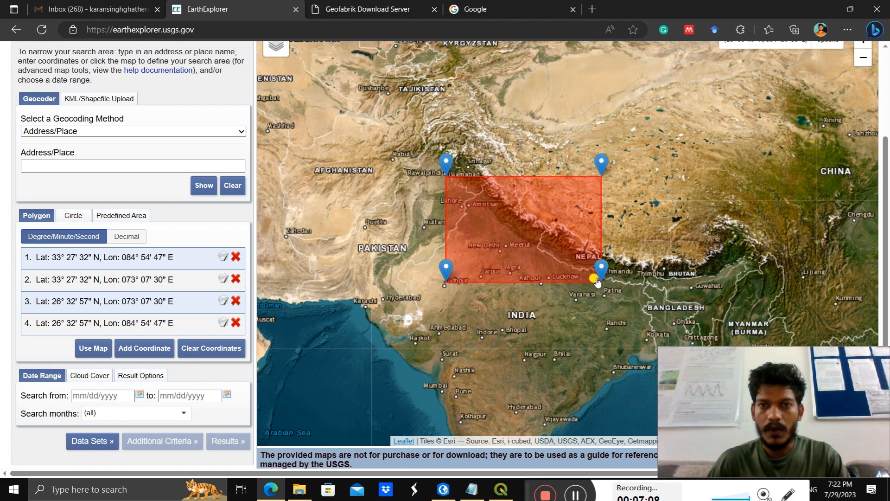
drag(445, 170, 522, 209)
drag(601, 164, 610, 224)
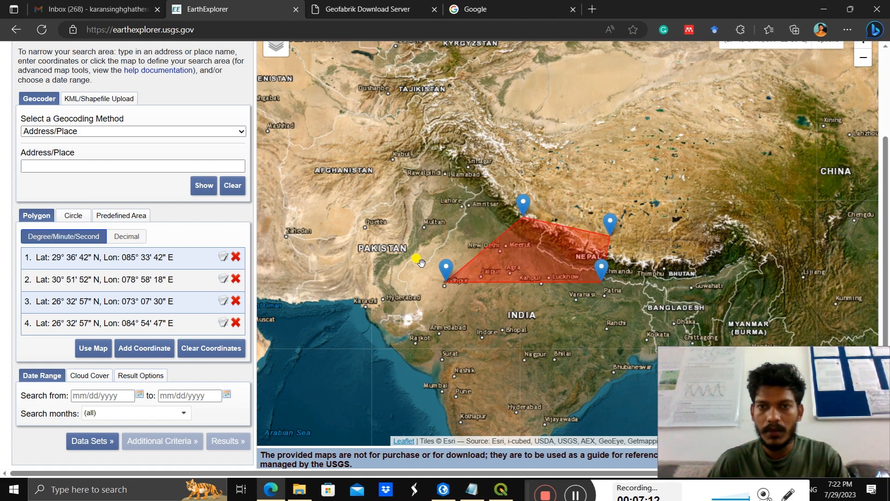
drag(437, 269, 513, 265)
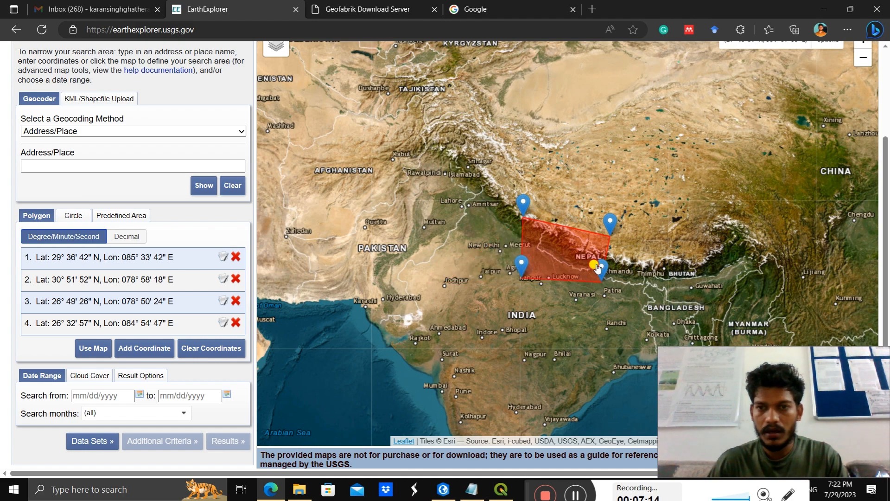
Step: Fine-tune the polygon's corners into a near rectangle spanning about 27°15' to 30°59' N and 79°33' to 85°36' E
drag(600, 257, 603, 257)
drag(610, 224, 610, 211)
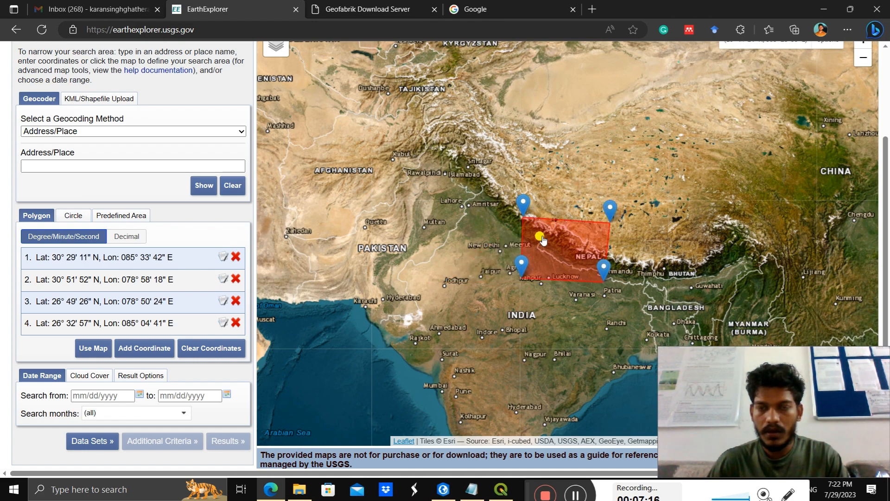
drag(533, 265, 537, 258)
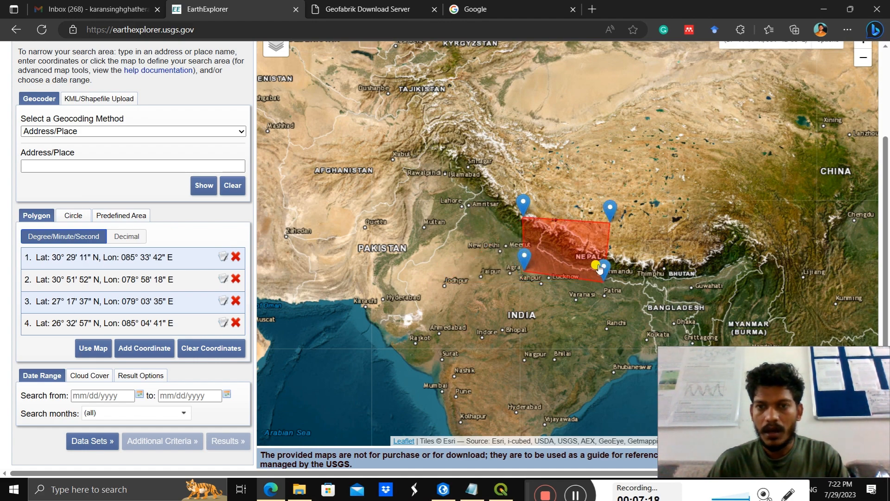
drag(598, 265, 606, 254)
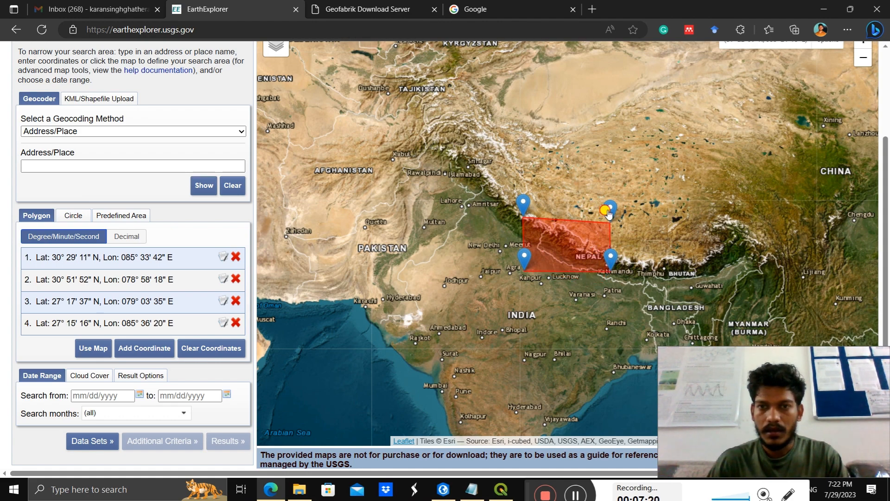
drag(608, 213, 610, 211)
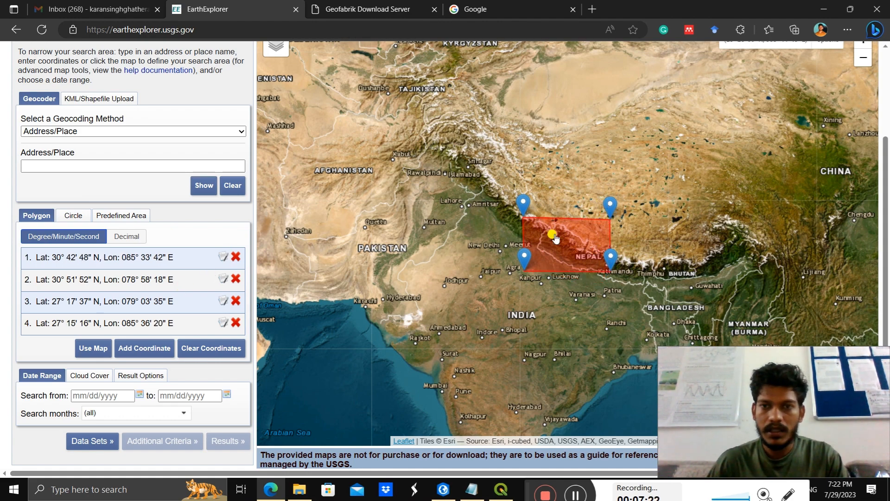
drag(522, 203, 529, 204)
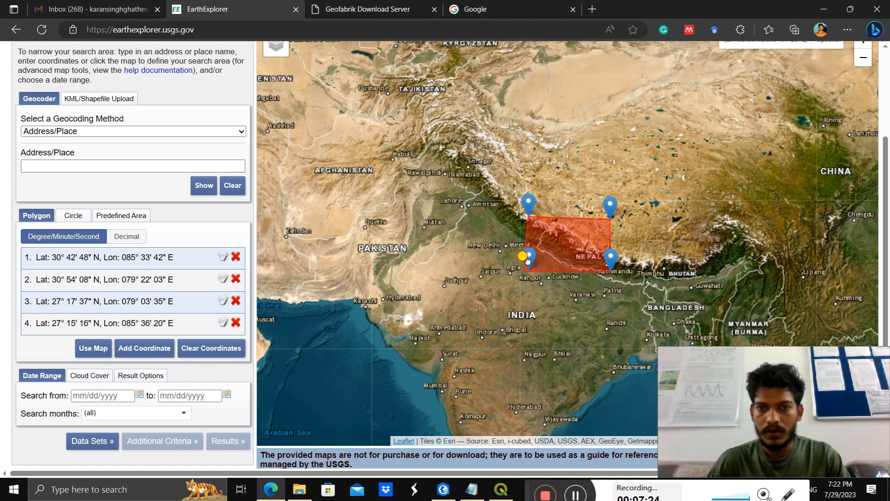
drag(528, 261, 529, 261)
drag(528, 207, 531, 204)
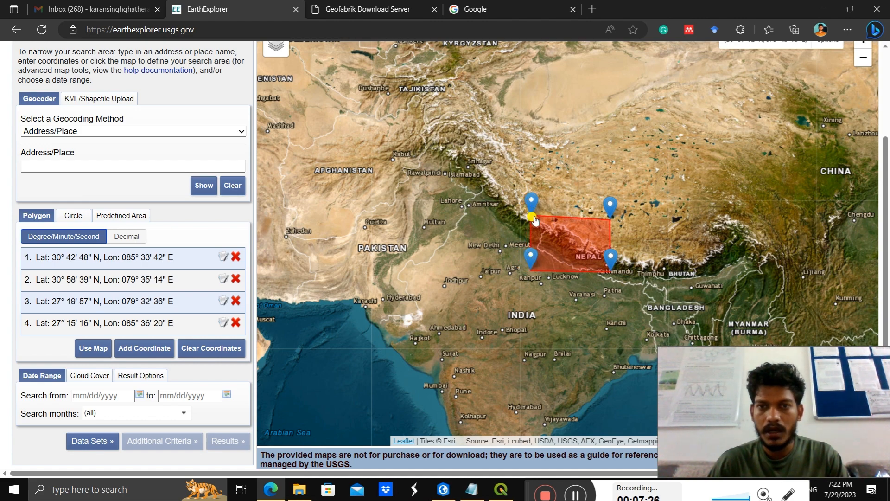
drag(610, 207, 610, 205)
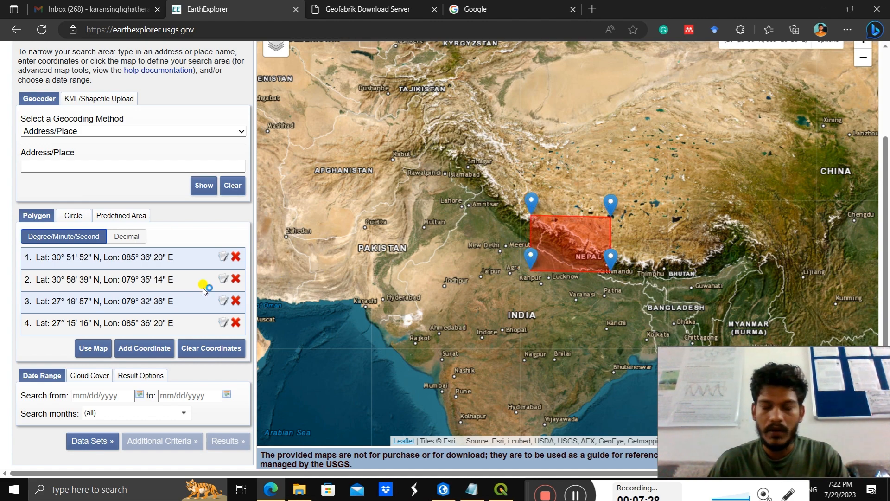
Step: Search the GTOPO30 data set under Digital Elevation for the polygon area and show the found scene's footprint on the map
scroll(81, 380, down, 2)
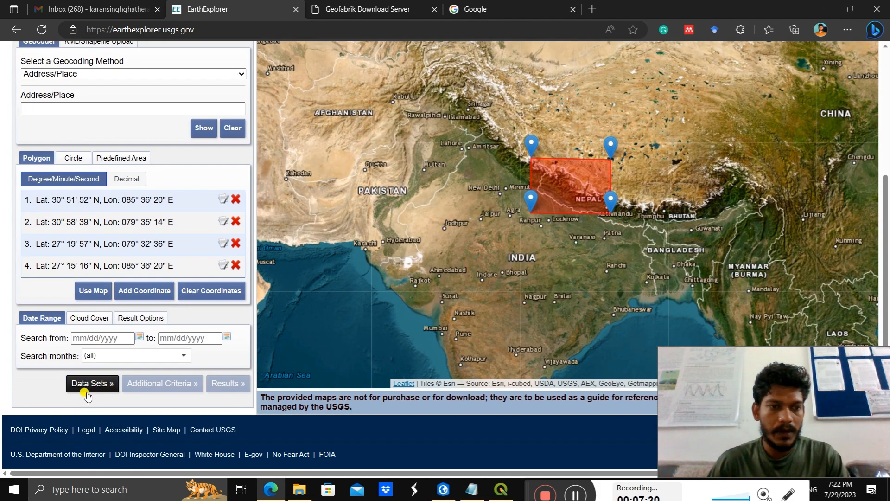
click(85, 393)
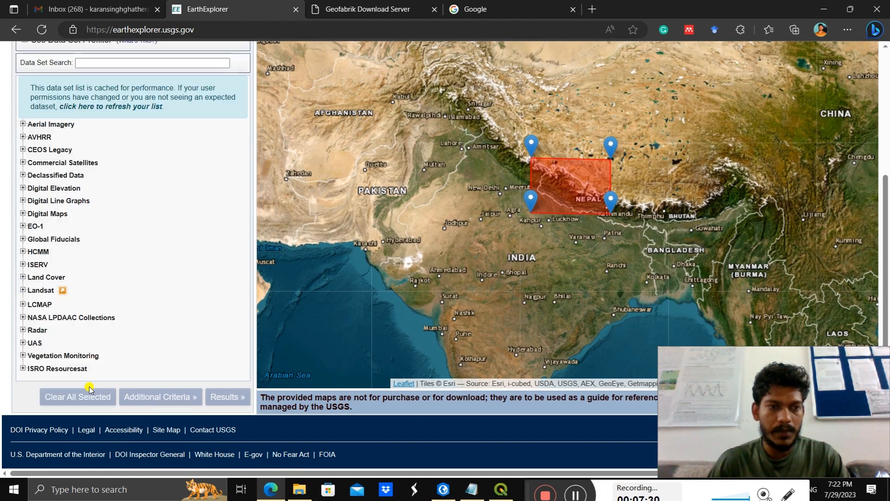
click(22, 189)
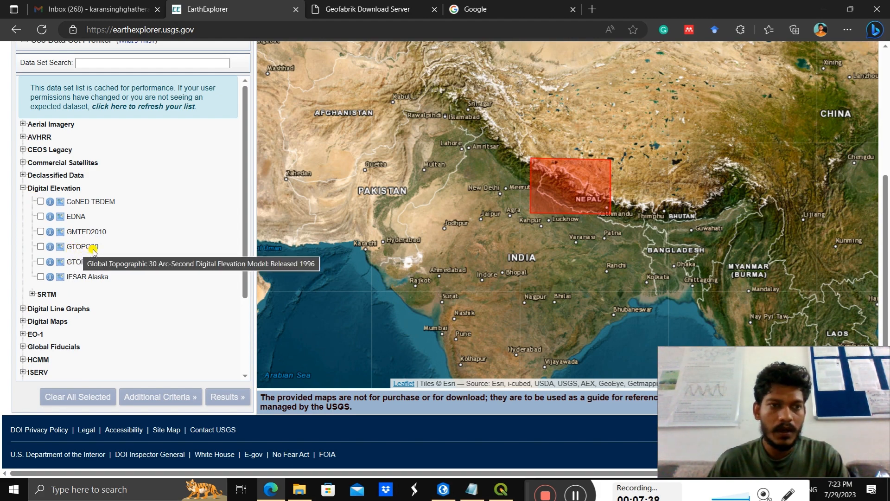
click(40, 247)
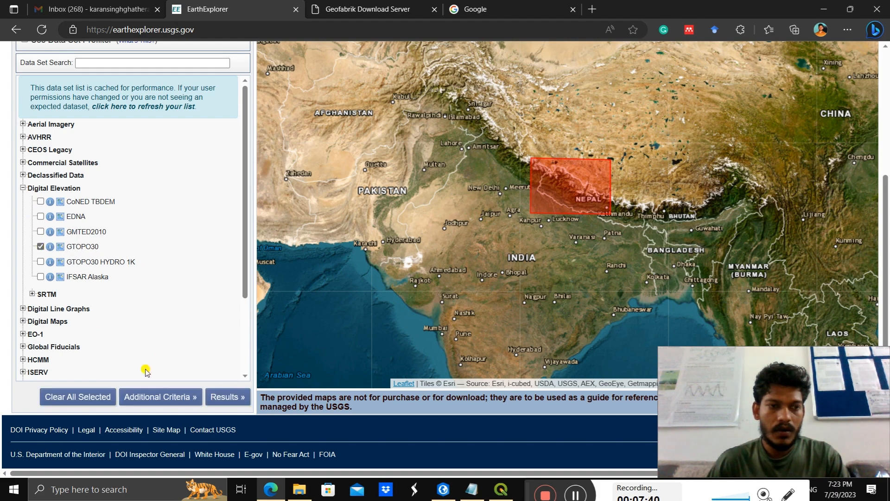
click(225, 396)
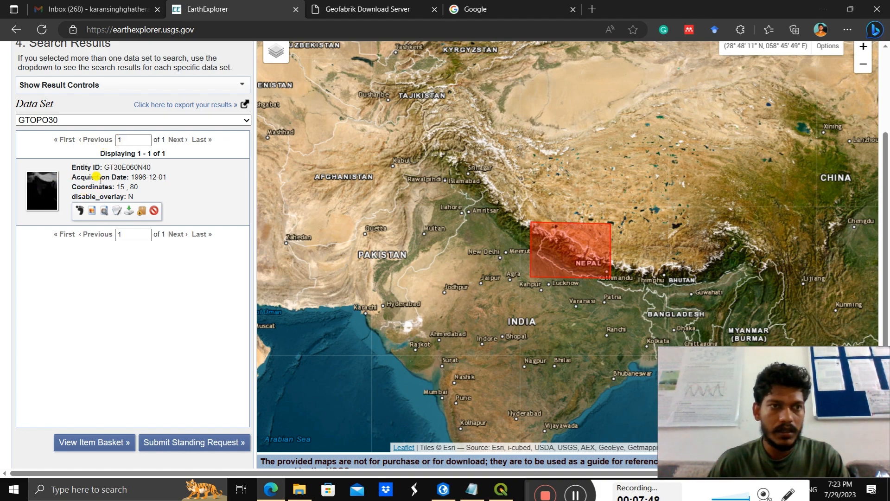
click(79, 212)
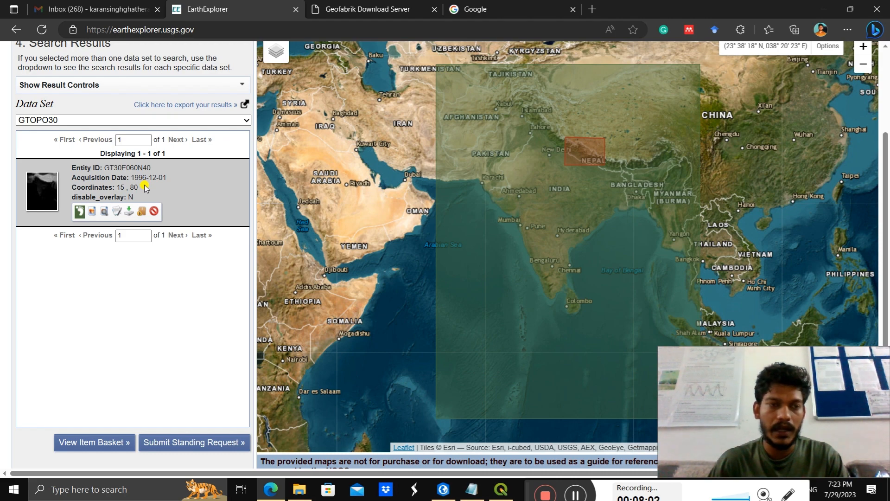
Step: Start the GeoTIFF download of scene GT30E060N40, cancel it, and close the download options
click(128, 214)
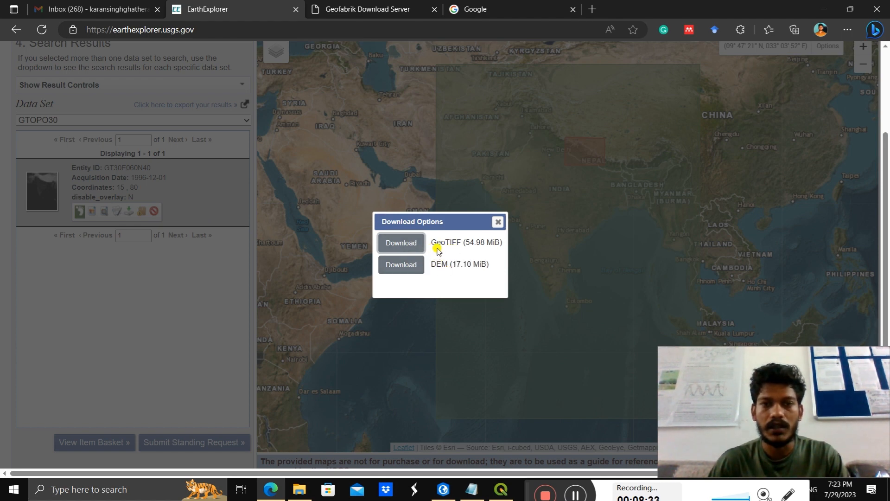
click(401, 243)
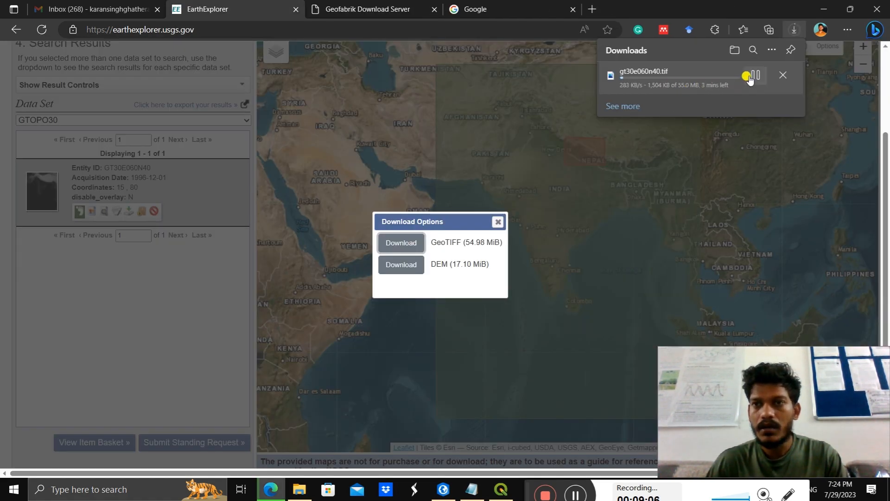
click(755, 74)
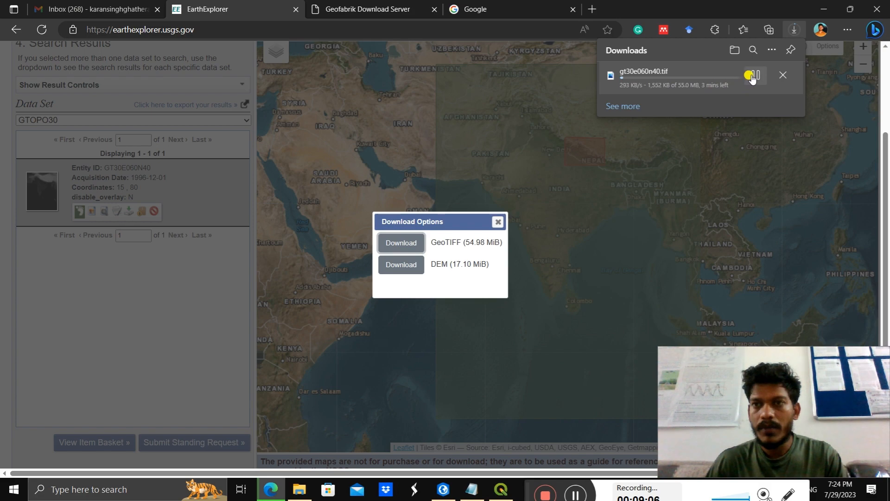
click(780, 77)
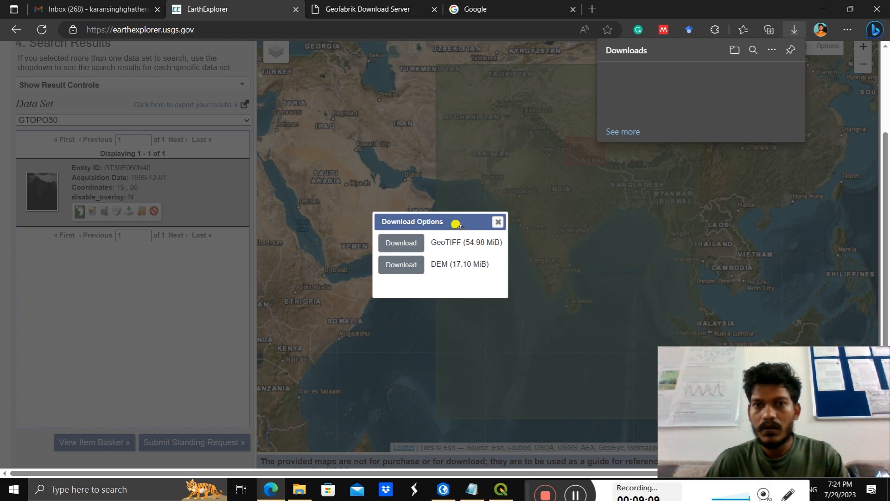
click(497, 222)
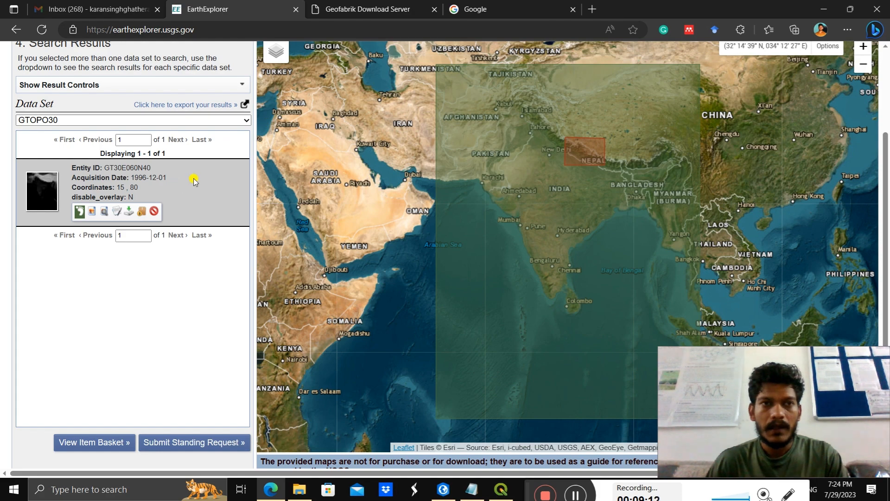
Step: Switch to the Notepad data list and highlight the item about OSM data of River, Road, Places
scroll(204, 144, up, 3)
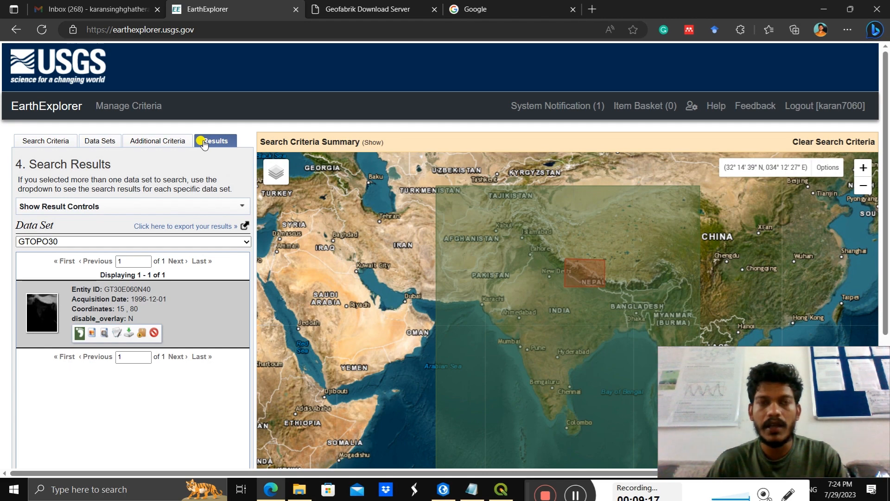
click(472, 489)
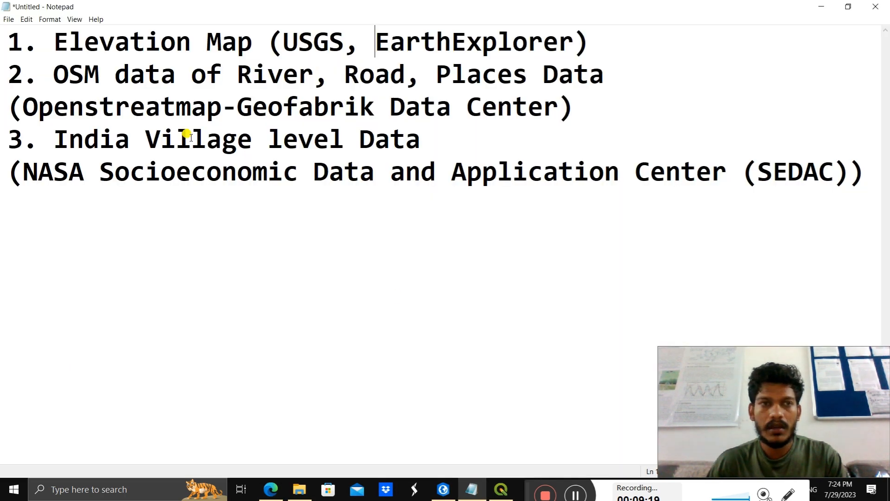
drag(55, 75, 506, 72)
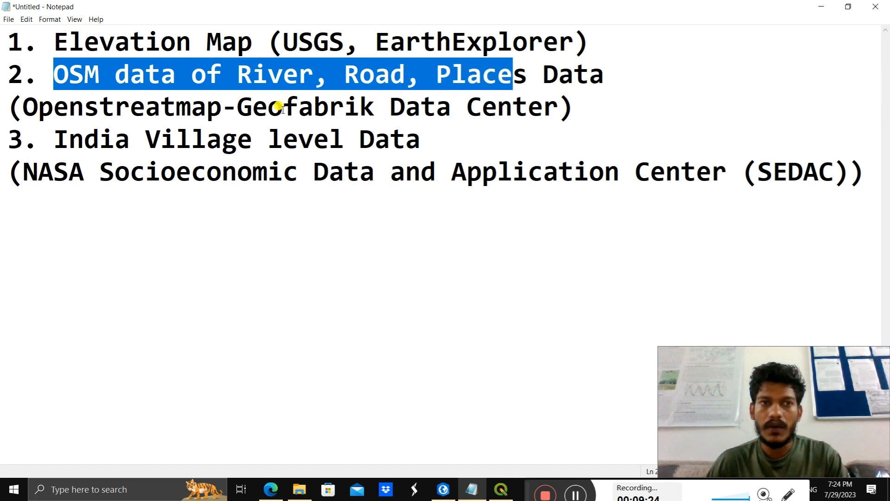
Step: Highlight the word OSM in the second item of the Notepad data list
click(139, 136)
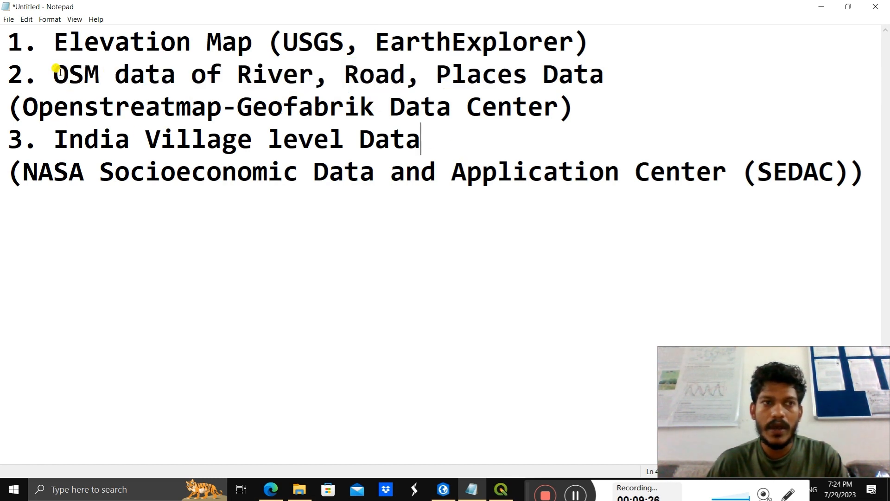
drag(53, 73, 97, 69)
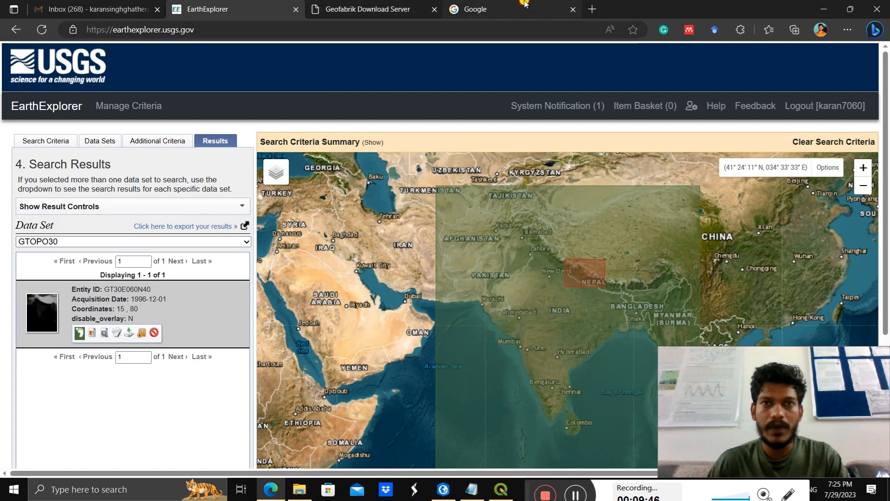
Step: Switch to the browser, search Google for "openstreatmap" and open the OpenStreetMap website
click(525, 5)
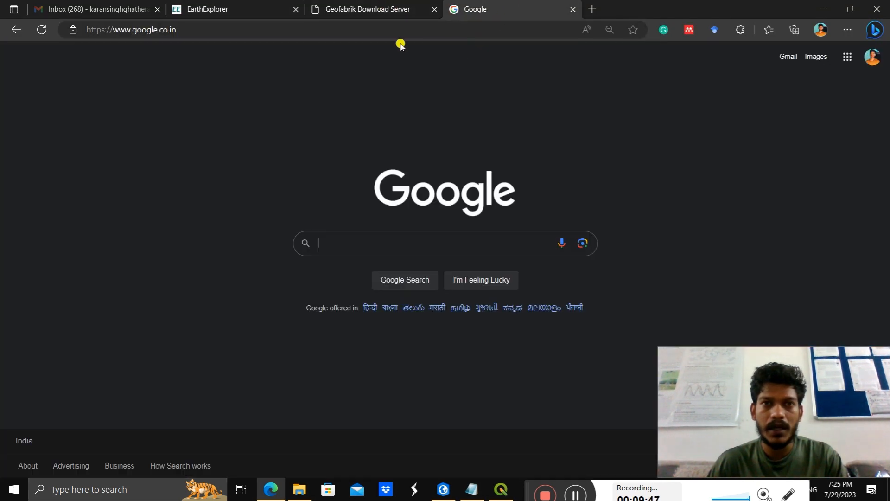
text(openste)
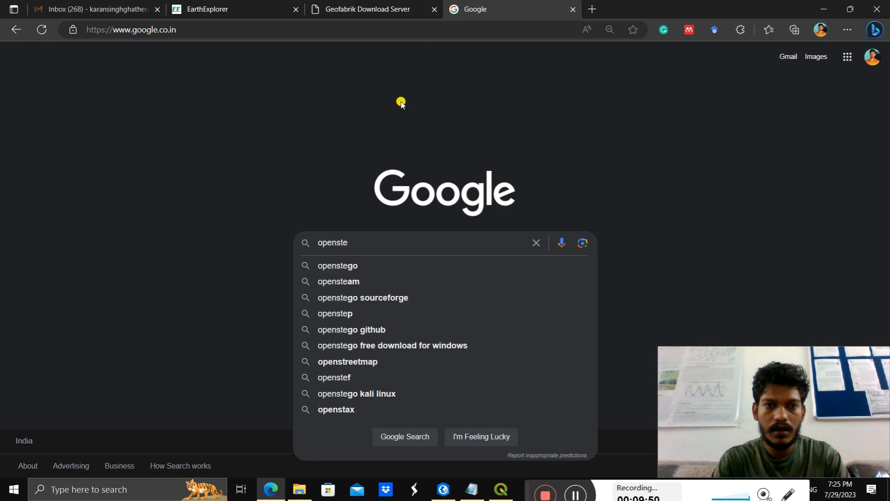
key(BackSpace)
text(reatmap)
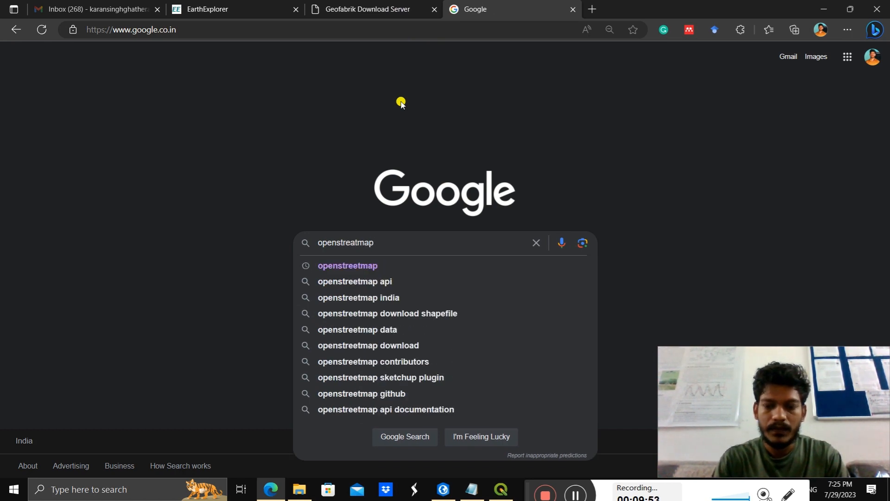
key(Return)
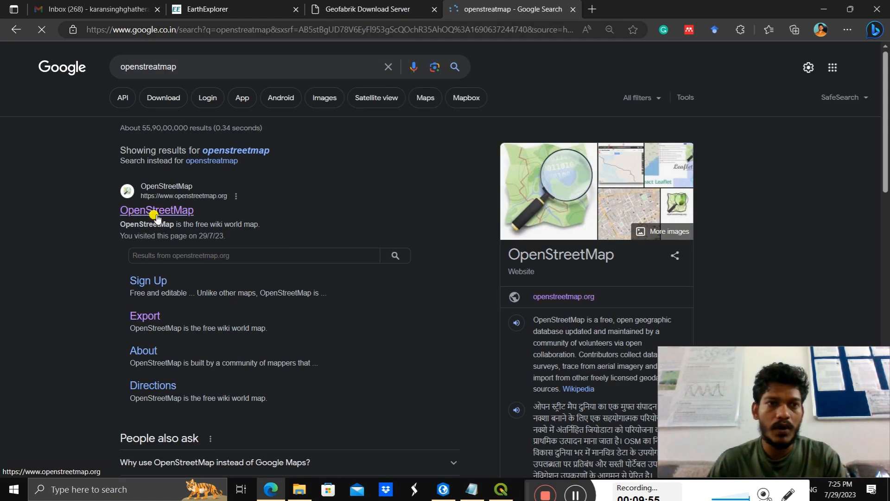
click(156, 214)
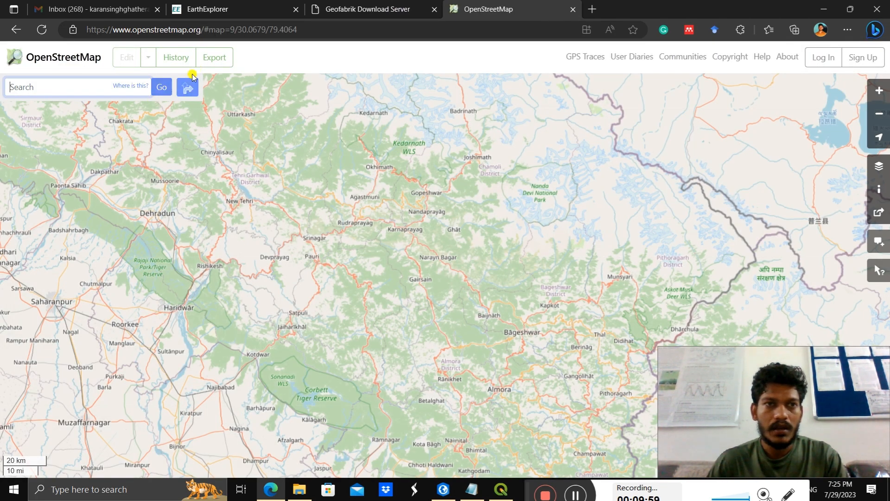
Step: Open OpenStreetMap's export options and follow the Geofabrik Downloads source for bulk data
click(198, 69)
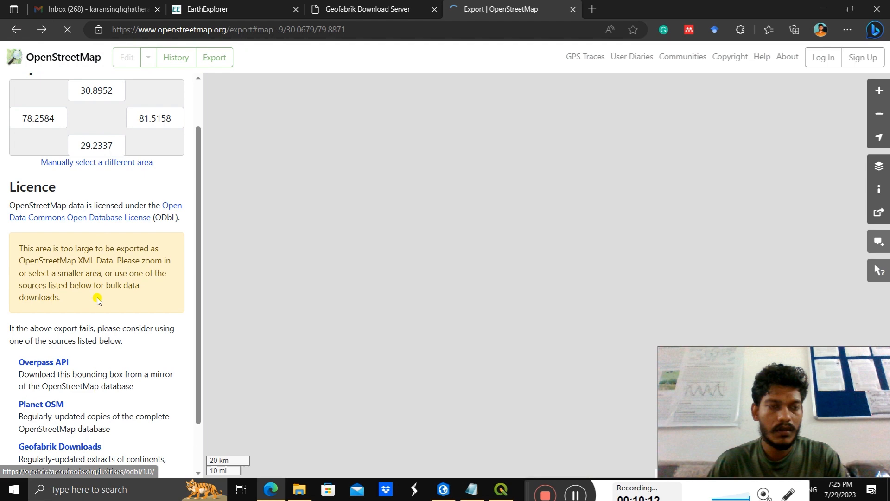
scroll(97, 300, down, 2)
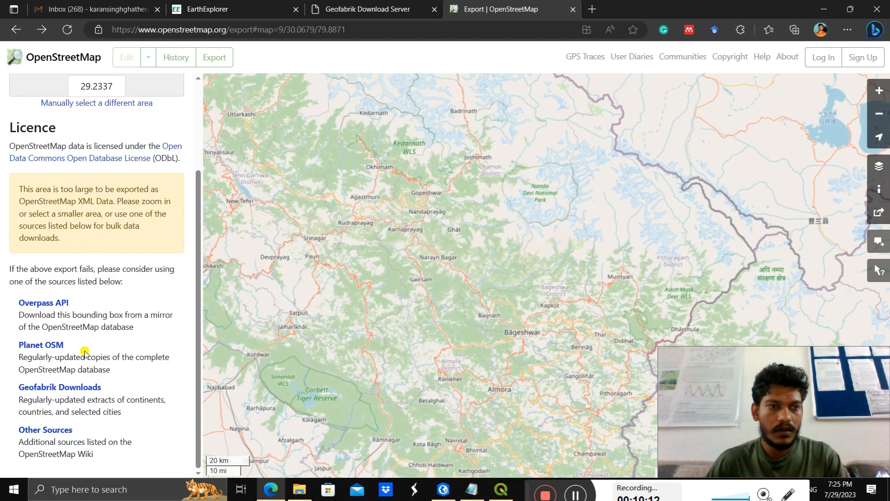
click(66, 393)
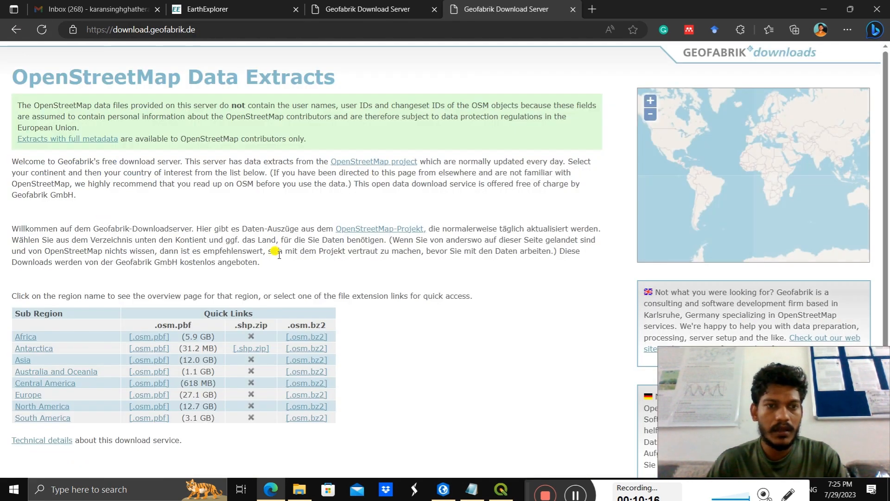
Step: Navigate the Geofabrik regions through Asia and India to the Central Zone download page
scroll(331, 259, down, 1)
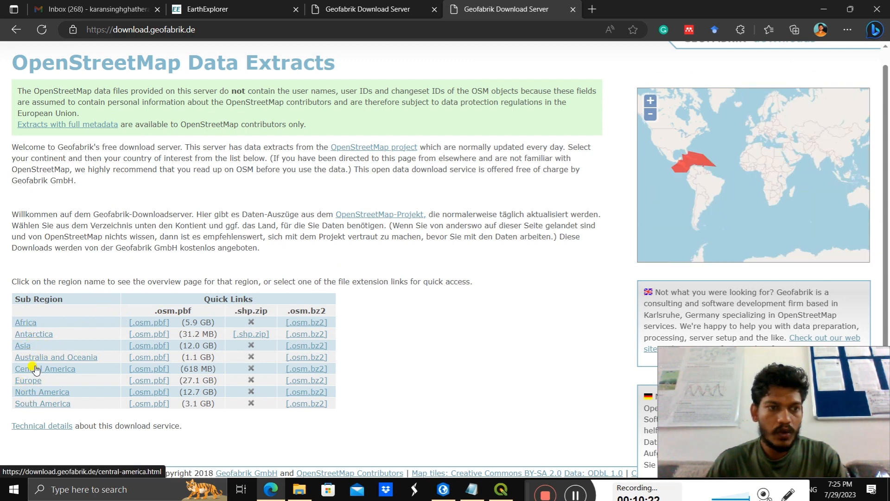
click(26, 346)
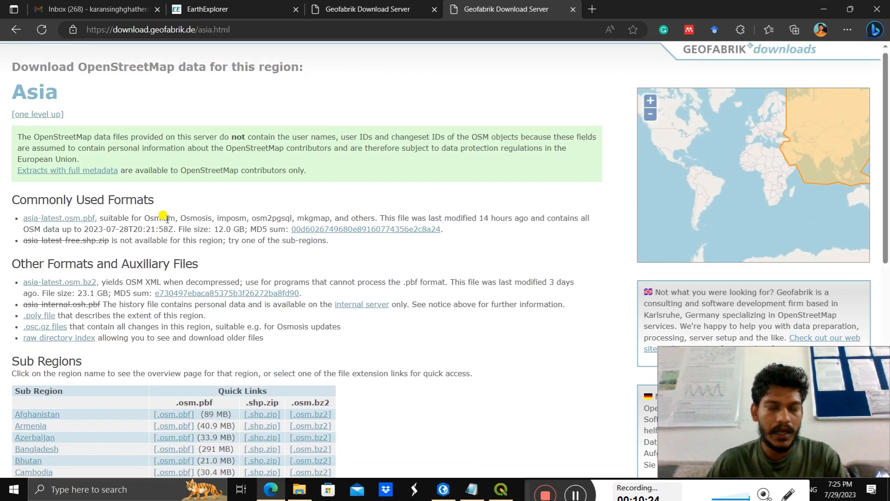
scroll(172, 232, down, 7)
scroll(92, 274, down, 2)
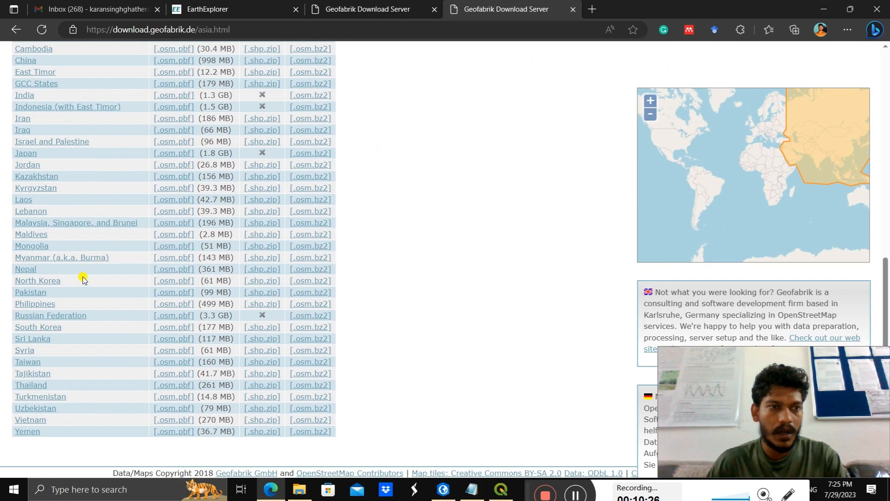
scroll(29, 237, up, 1)
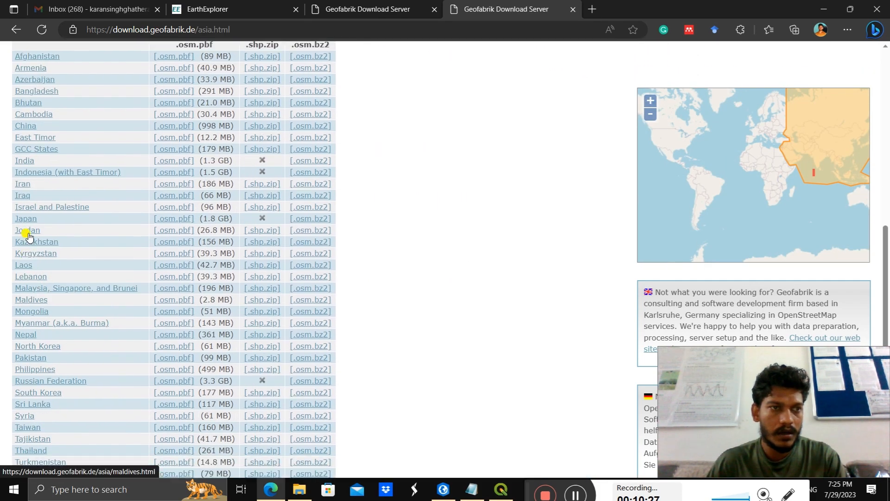
click(25, 161)
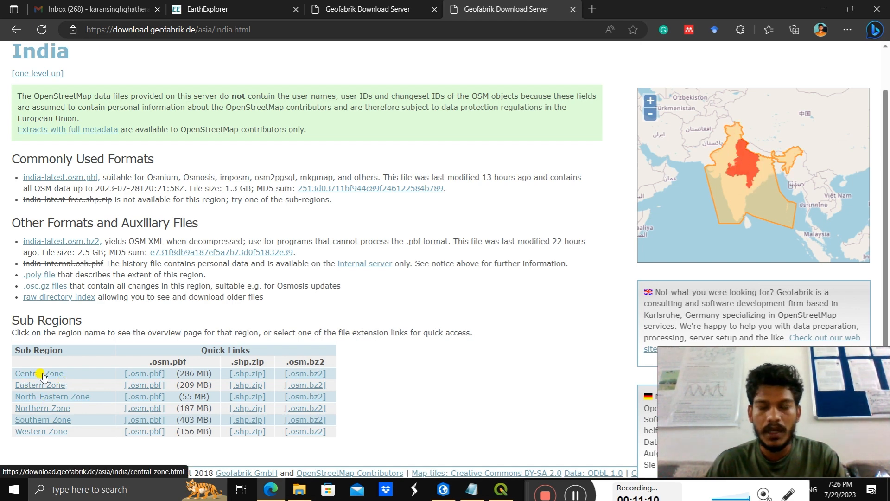
click(44, 377)
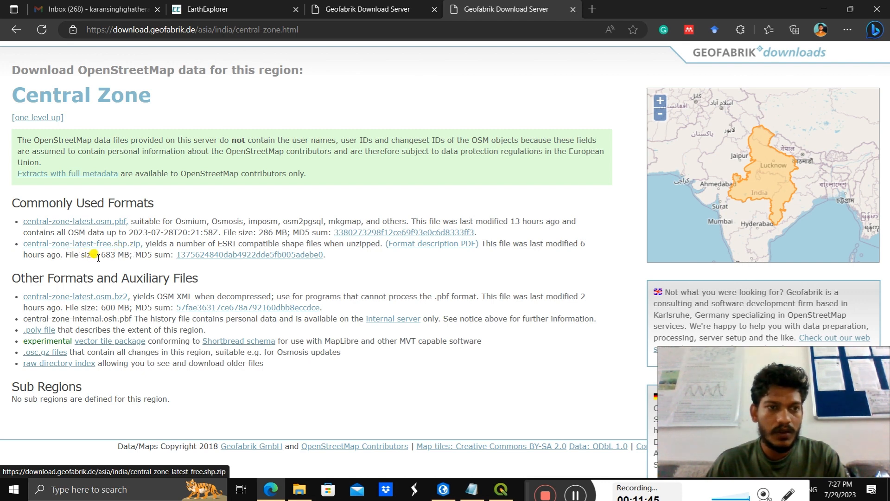
Step: Start downloading the shapefile archive central-zone-latest-free.shp.zip, pause it and cancel the download
click(65, 246)
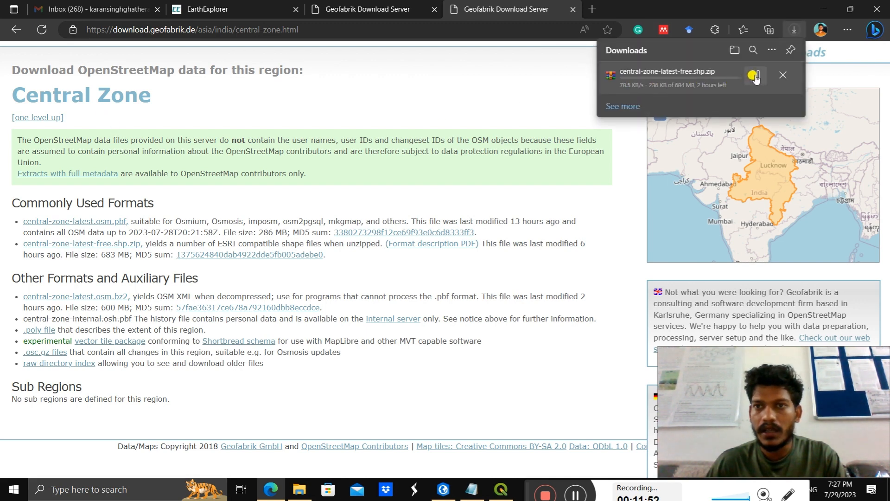
click(753, 75)
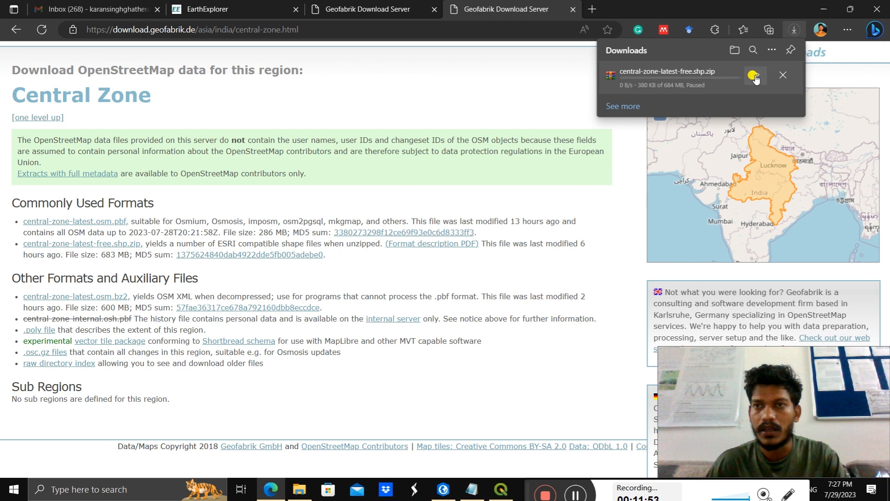
click(784, 77)
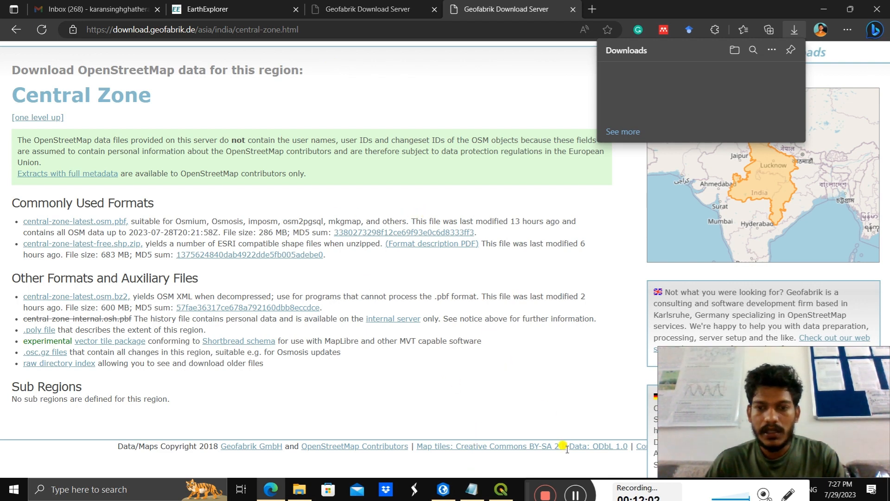
Step: Check the Notepad data list, return to the browser, and search Google in a new tab for "India Village Level Data"
click(472, 489)
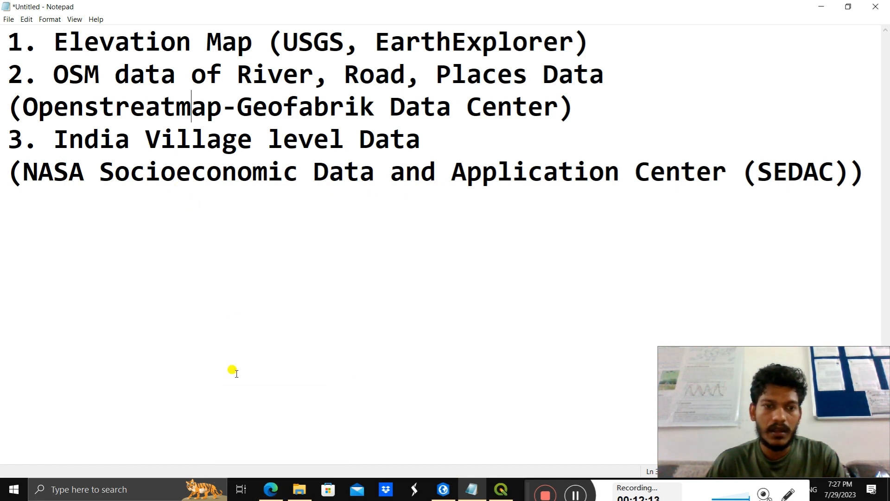
click(272, 489)
click(592, 9)
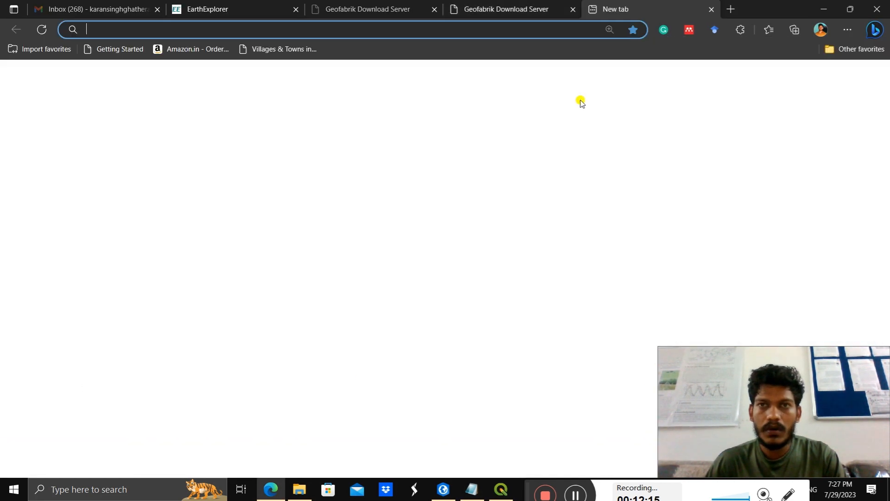
text(google.co.in)
key(Return)
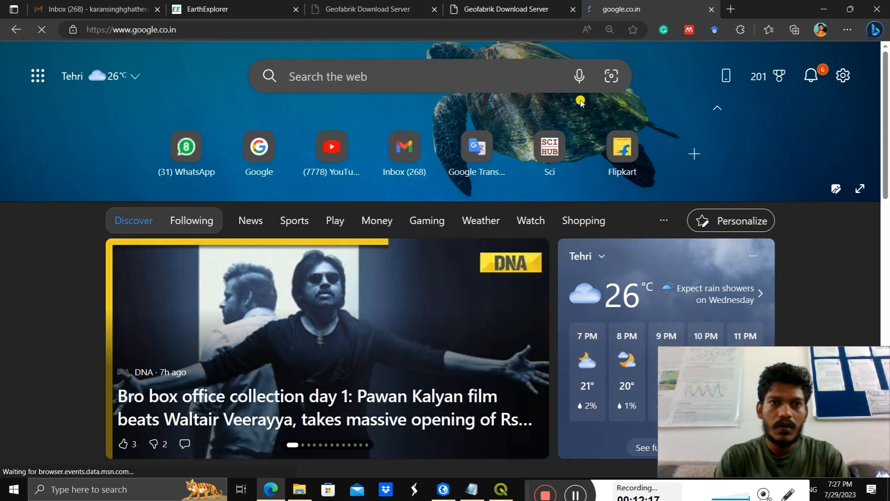
text(Ind)
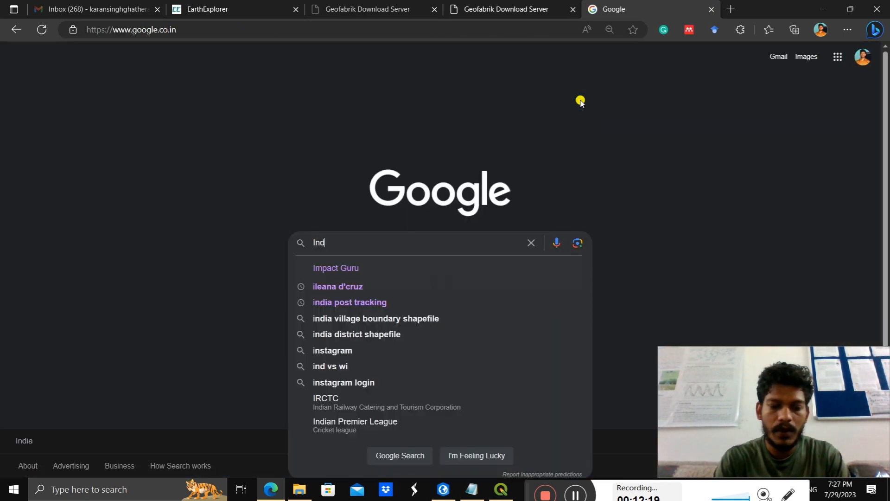
text(ia V)
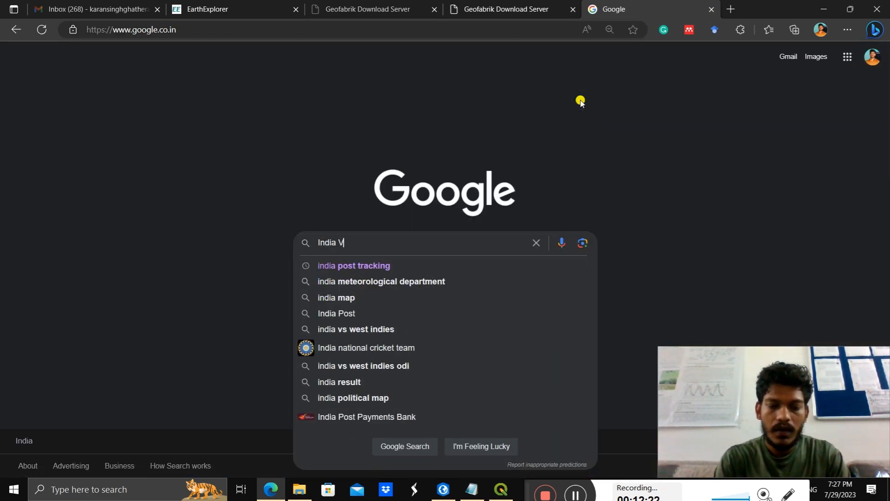
text(illage L)
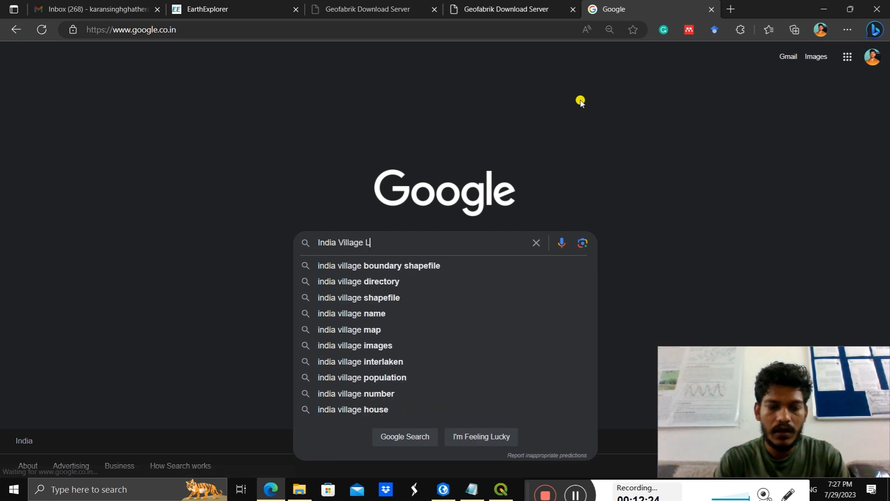
text(evel Dat)
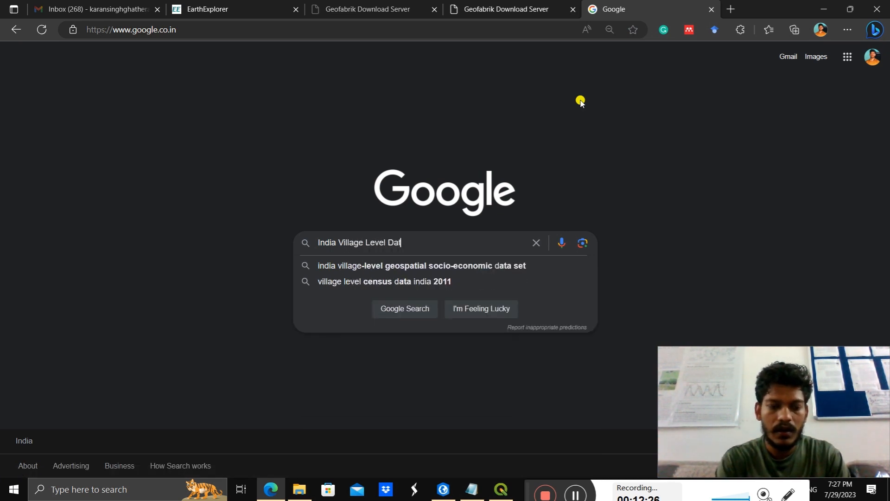
text(a)
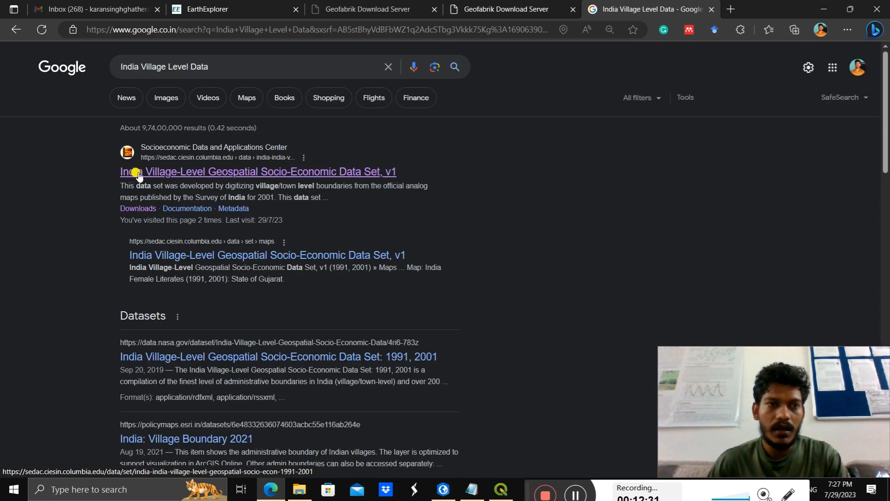
Step: Open the SEDAC India Village-Level Geospatial Socio-Economic Data Set, v1, review its overview and go to its data download page
click(153, 172)
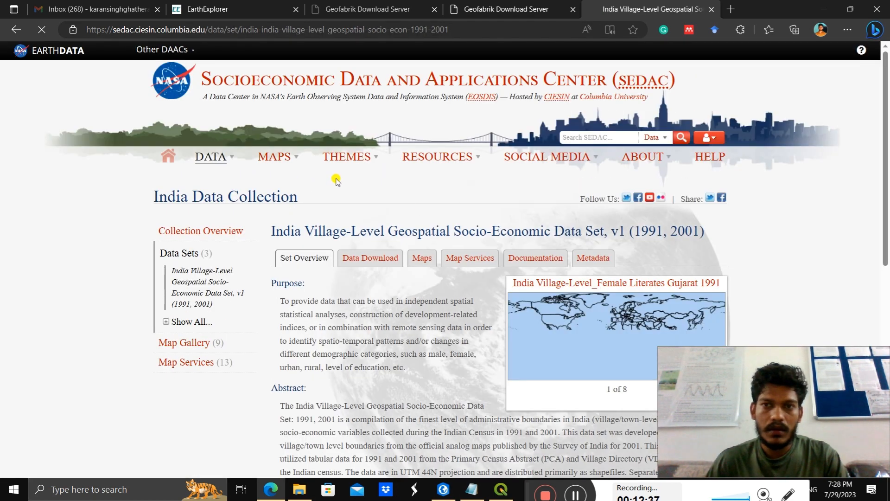
scroll(284, 181, down, 8)
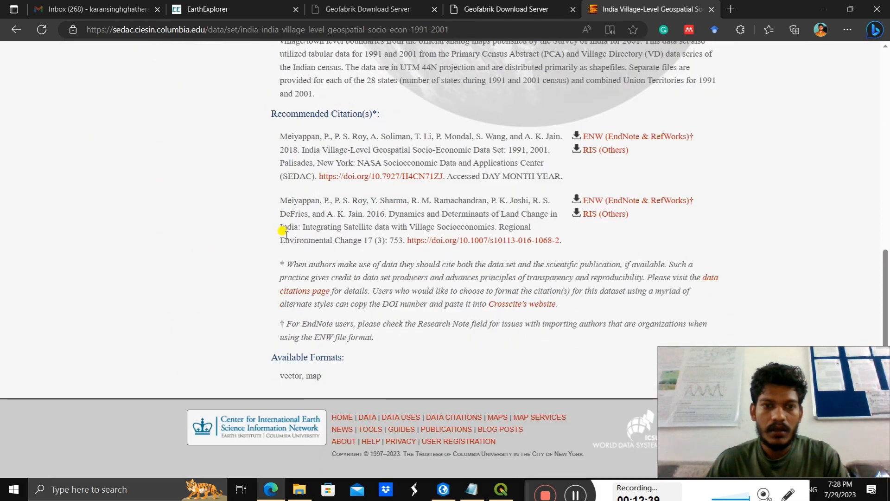
scroll(283, 230, up, 8)
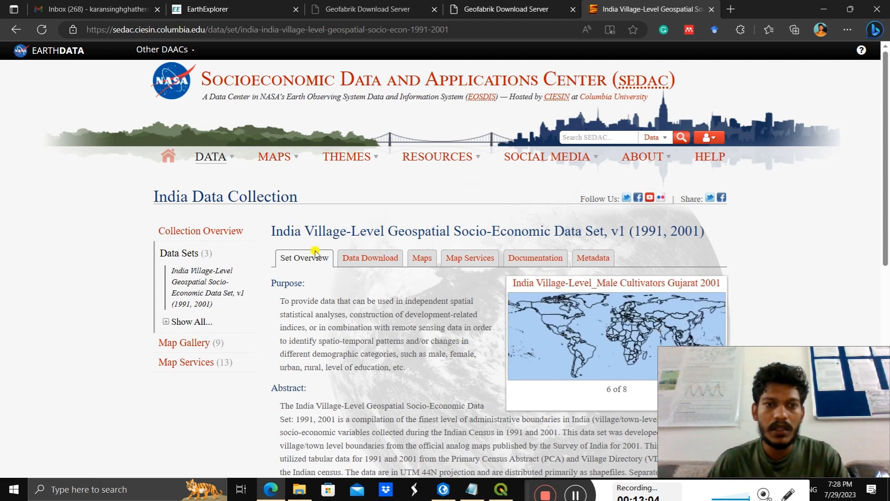
scroll(209, 188, down, 3)
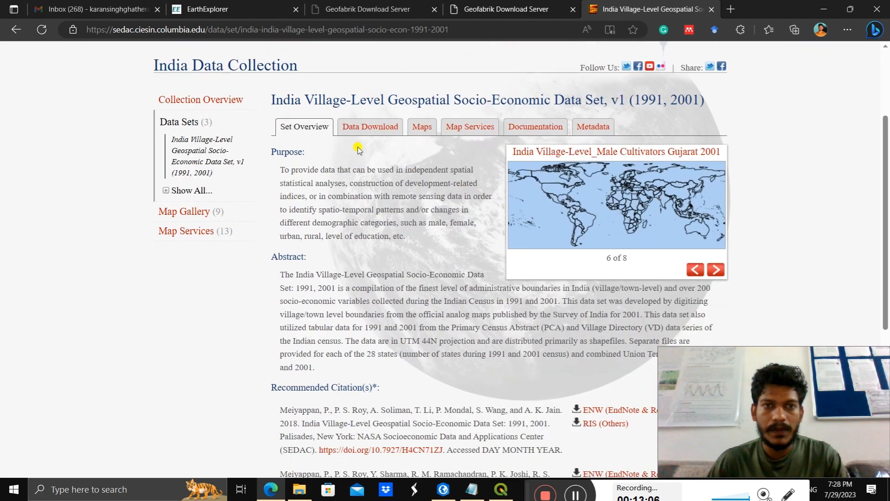
click(371, 130)
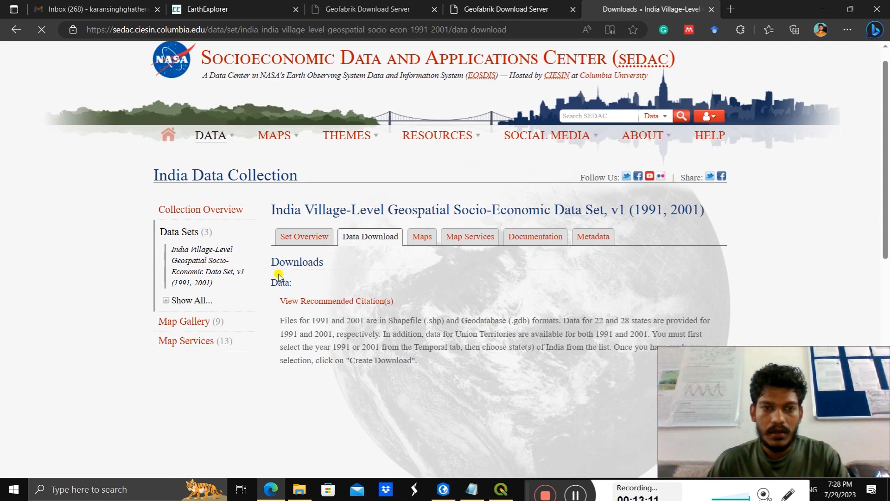
Step: Set the download's temporal selection to 2001 and look through the list of state files
scroll(278, 276, down, 2)
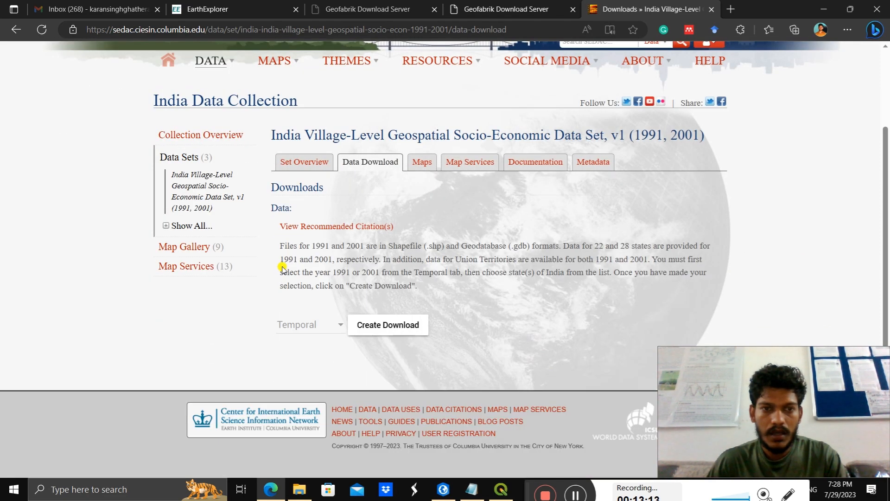
click(324, 324)
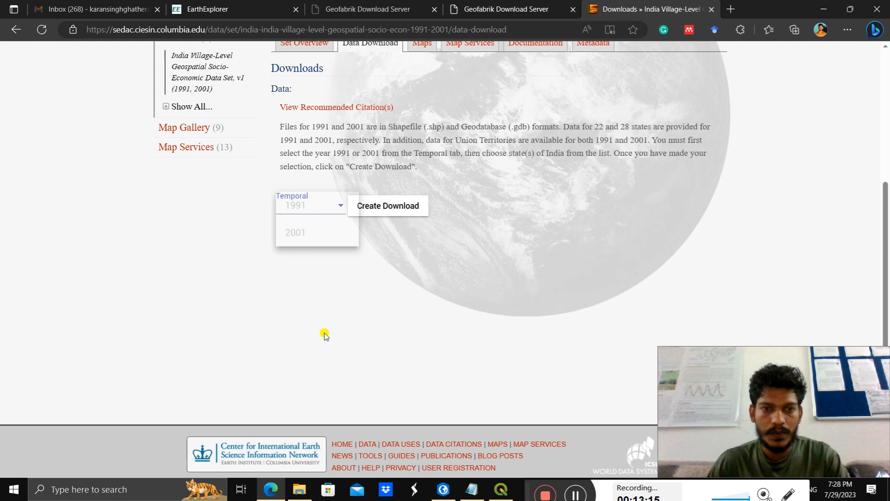
click(306, 245)
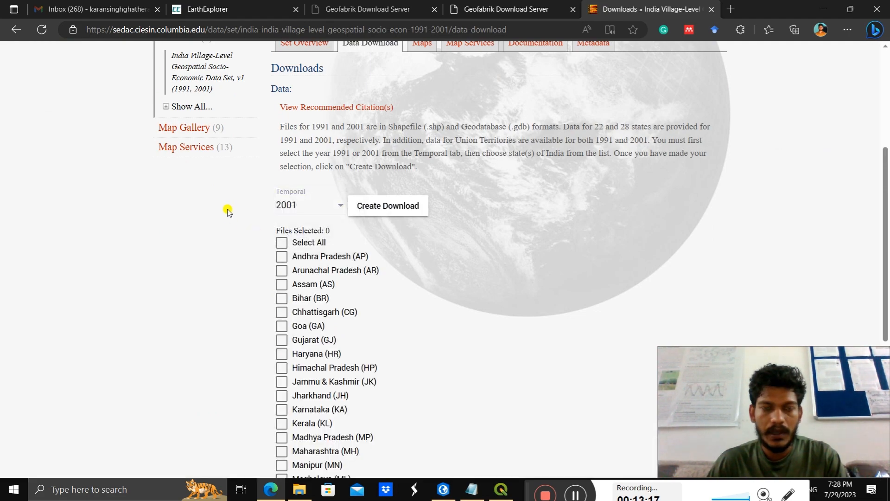
scroll(228, 208, down, 5)
scroll(264, 200, up, 5)
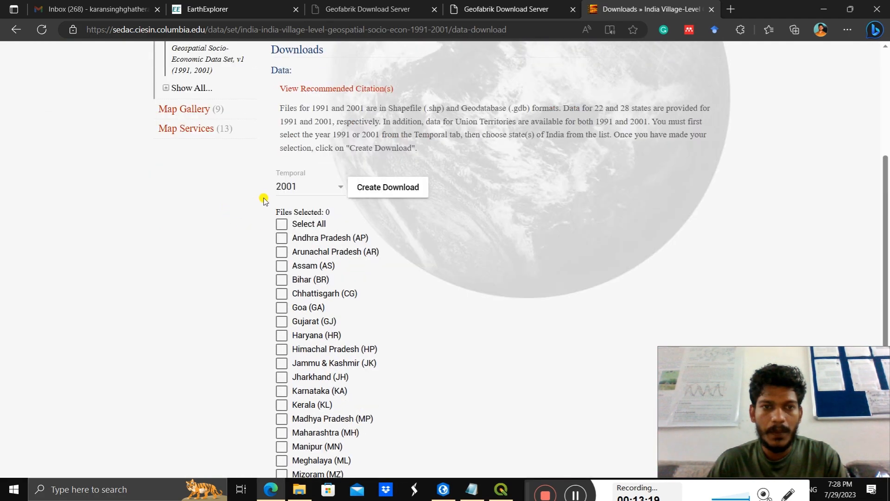
Step: Look through the 2001 state list, select all state files and create their download links
scroll(266, 194, down, 4)
scroll(270, 147, up, 1)
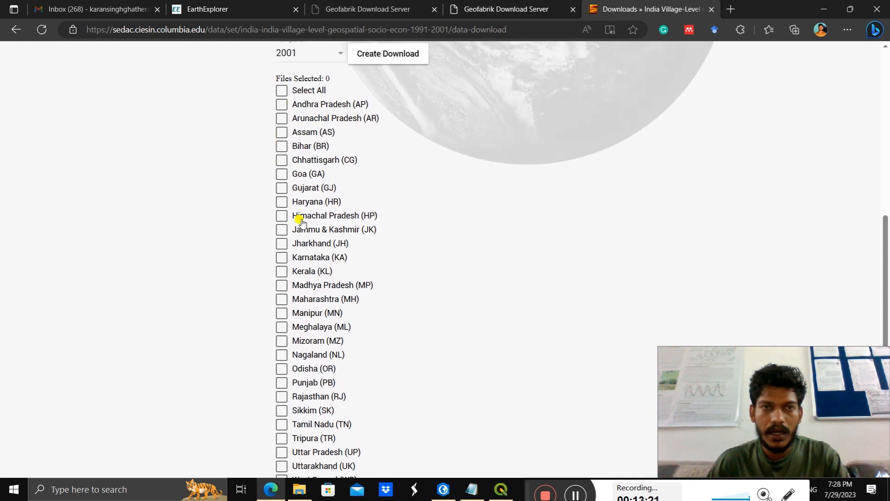
scroll(308, 364, down, 3)
scroll(320, 269, up, 3)
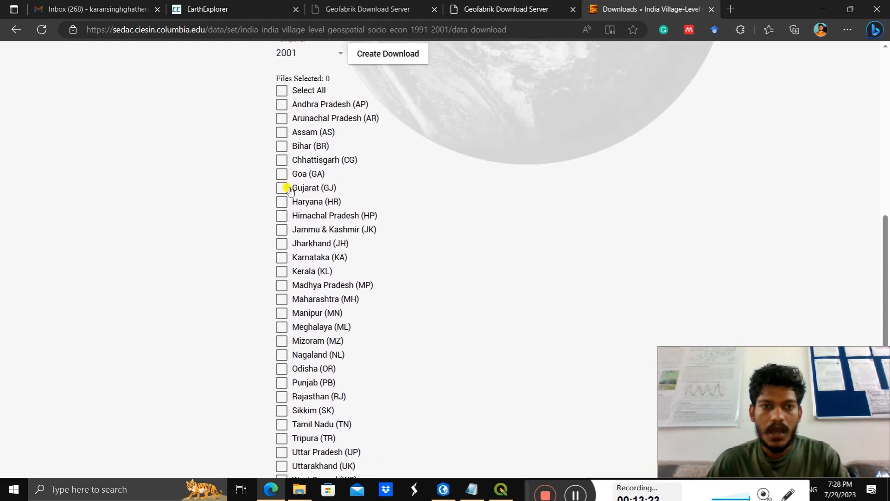
scroll(300, 240, down, 3)
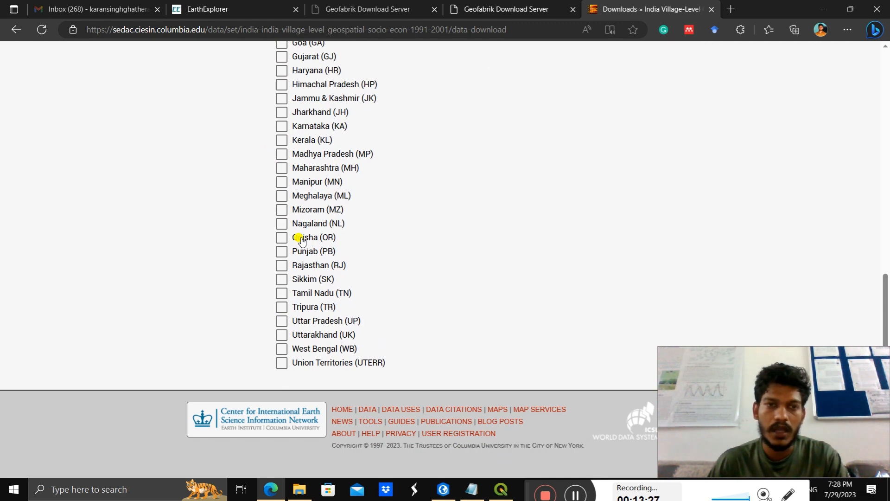
scroll(302, 241, up, 6)
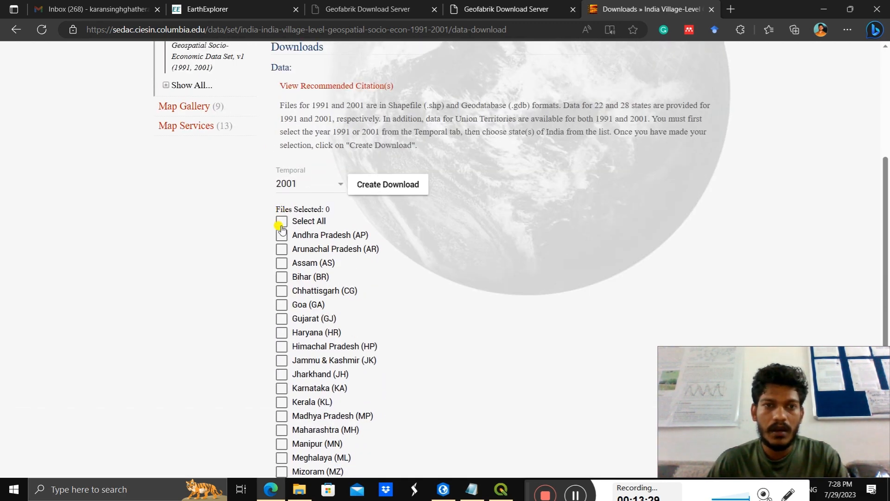
click(281, 222)
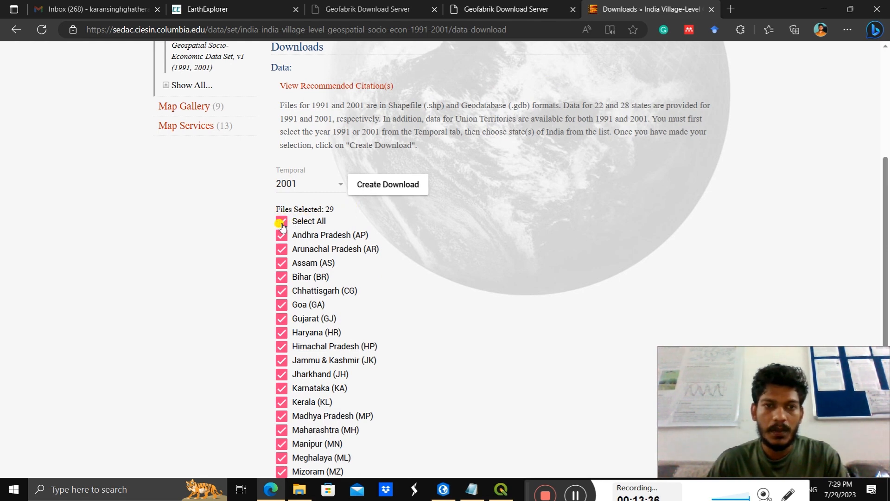
click(369, 186)
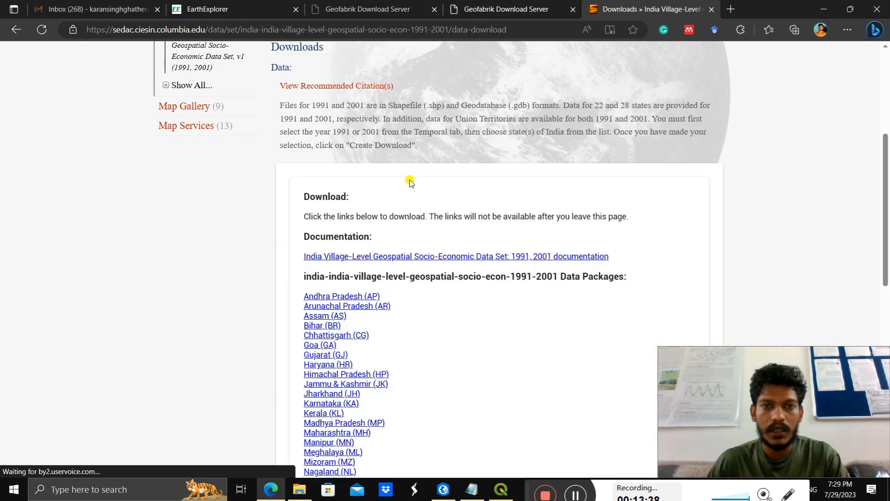
Step: Start downloading the Uttarakhand (UK) data package, cancel the download and dismiss the download list
scroll(410, 188, down, 5)
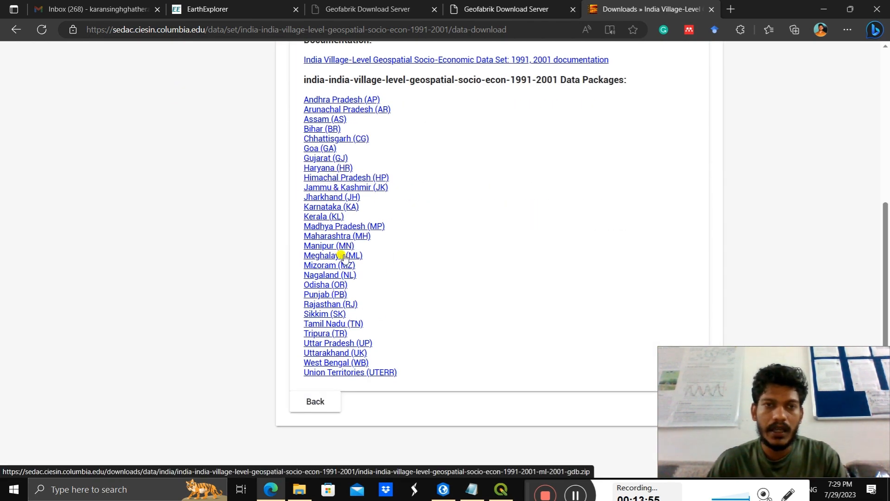
scroll(342, 257, up, 2)
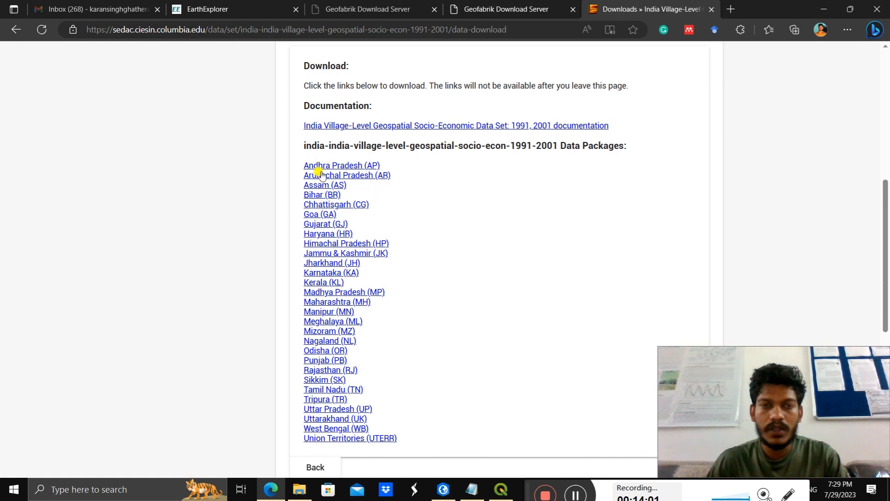
scroll(326, 266, down, 3)
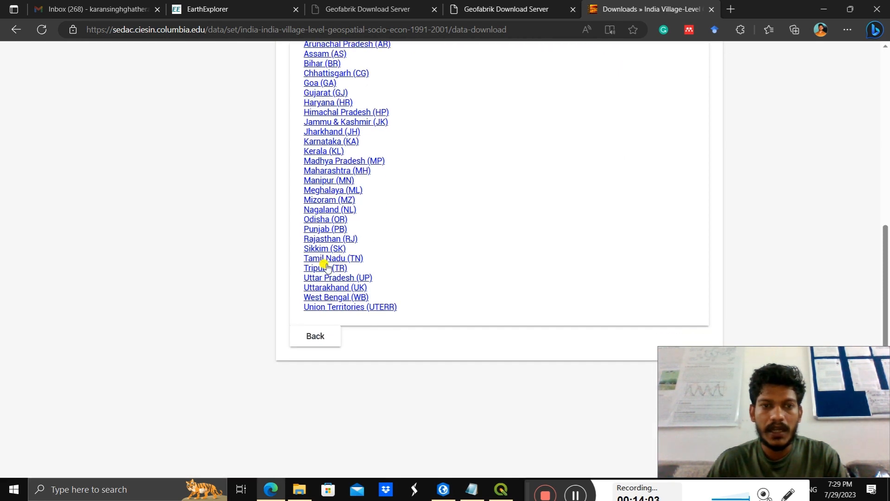
click(328, 288)
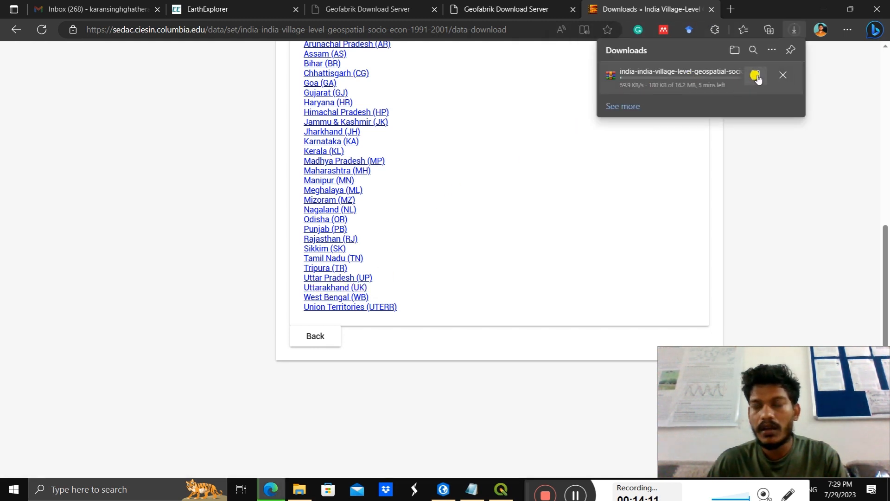
click(756, 76)
click(783, 75)
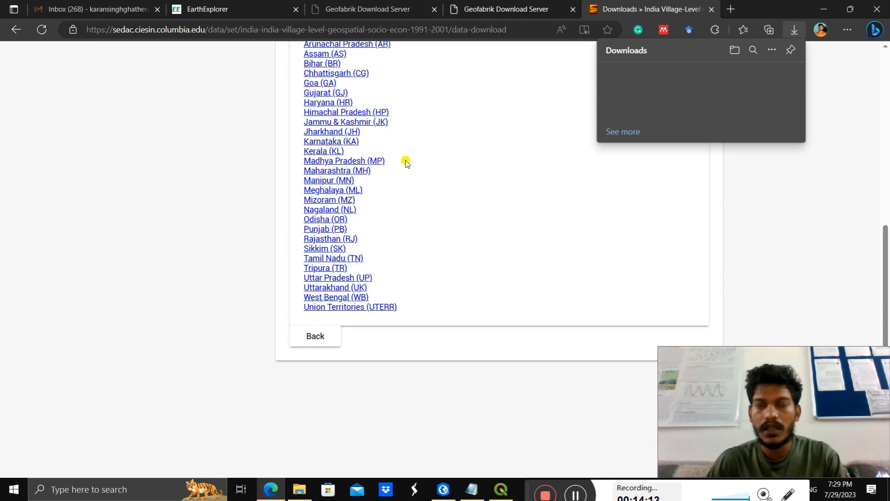
click(440, 153)
Step: Return to the beginning of the SEDAC data set page and bring up the Notepad data list
scroll(216, 169, up, 10)
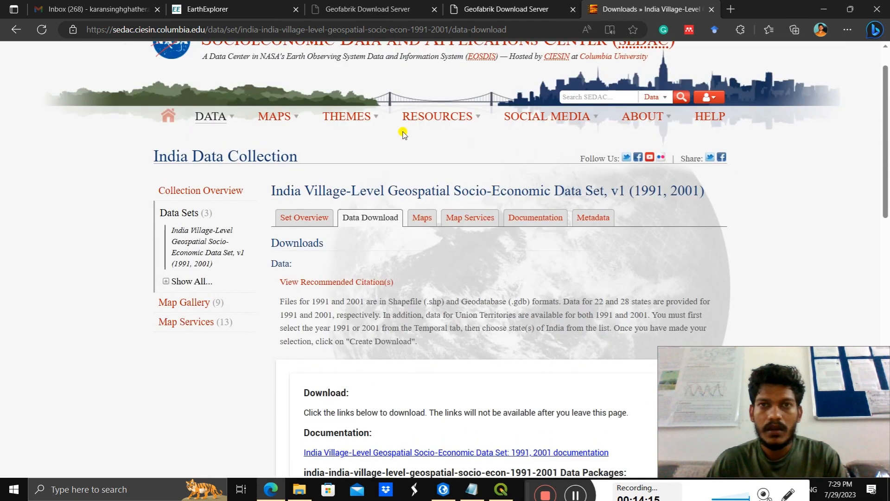
scroll(403, 134, up, 1)
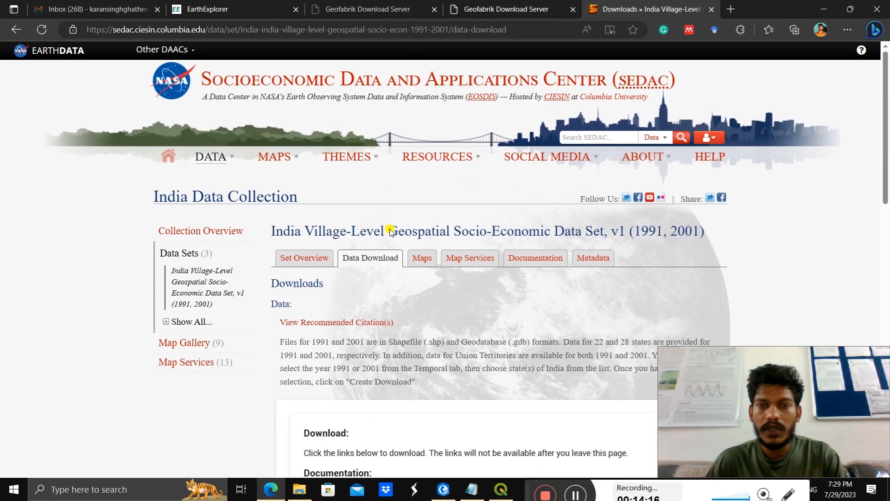
click(472, 487)
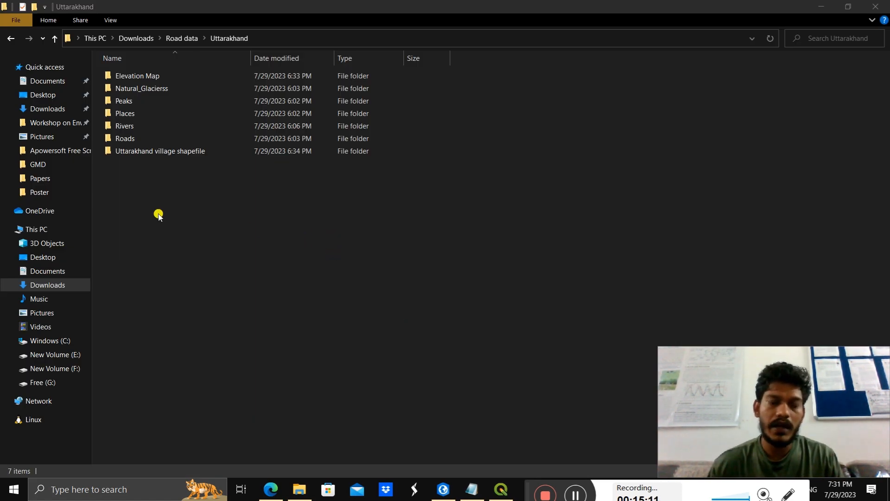
Step: Inspect the gt30e060n40 raster in the Uttarakhand project's Elevation Map folder and go back up the folder tree
click(145, 76)
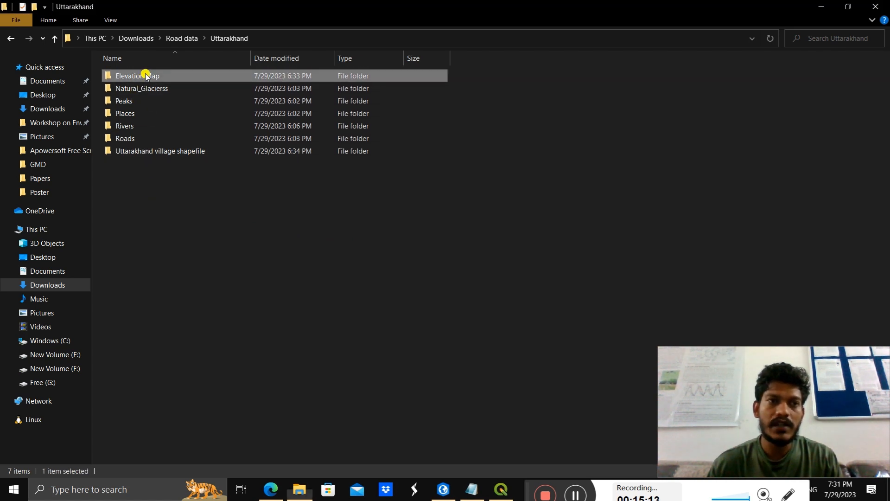
double_click(146, 76)
click(140, 95)
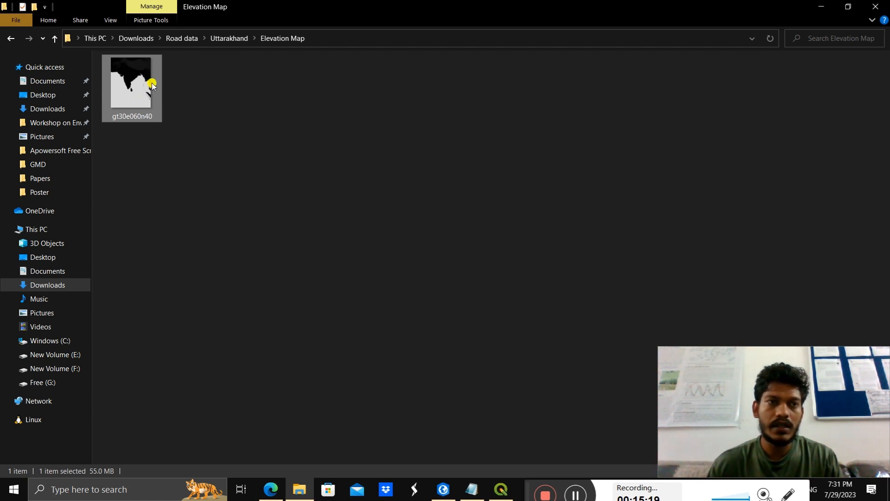
click(54, 39)
click(54, 40)
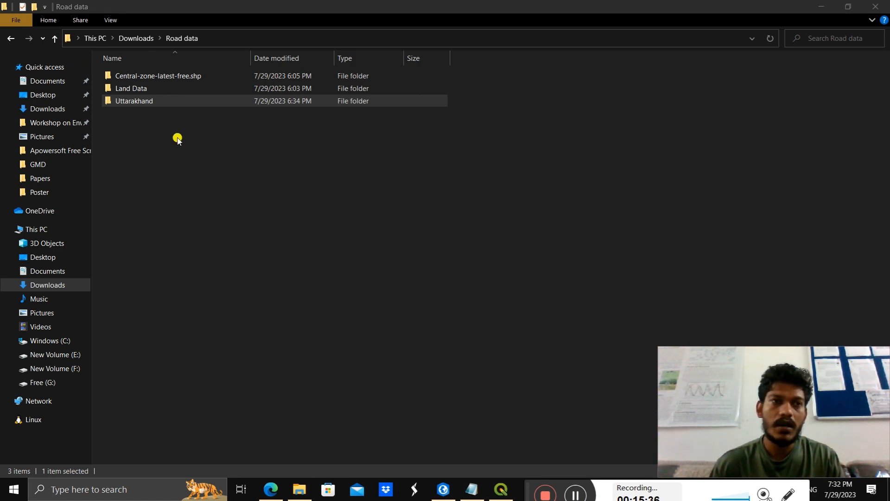
Step: Open the Central-zone-latest-free.shp folder and look through its extracted OpenStreetMap layer files
double_click(165, 75)
scroll(202, 245, down, 5)
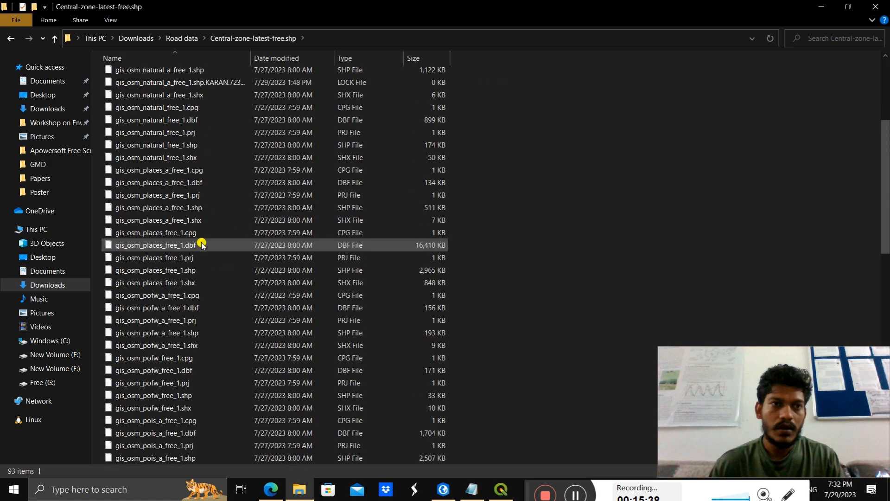
scroll(202, 245, up, 5)
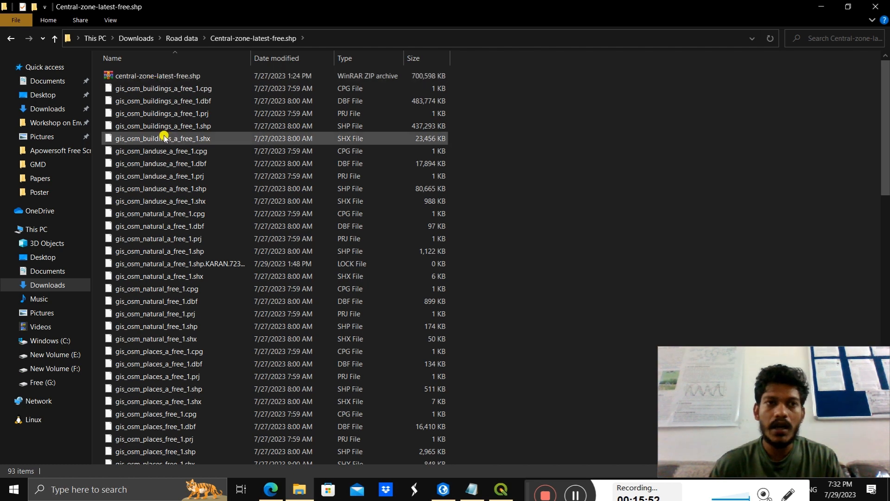
scroll(185, 235, down, 20)
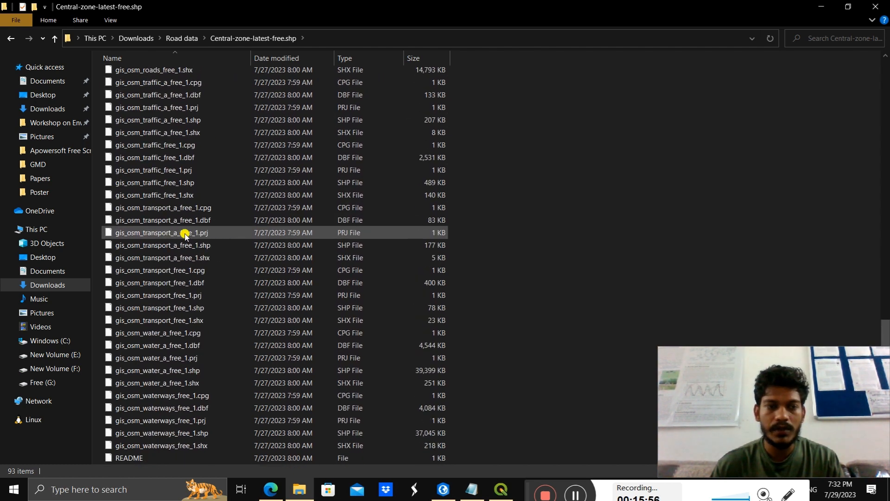
scroll(185, 235, up, 20)
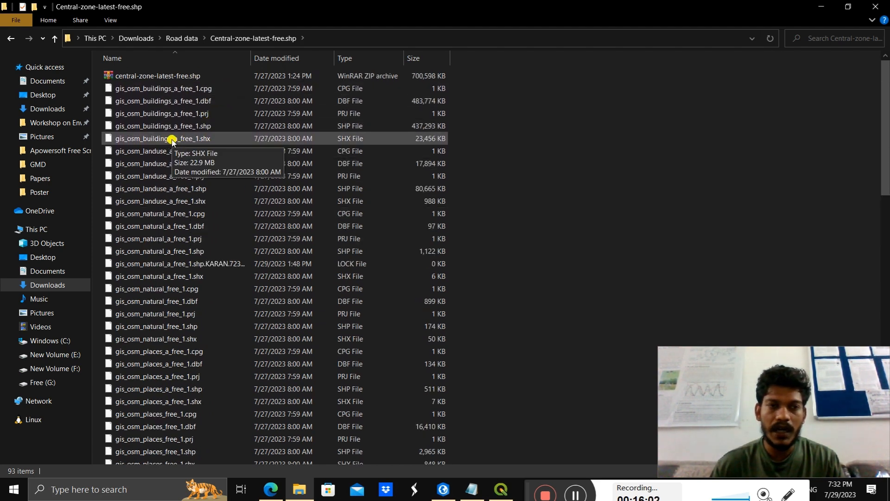
scroll(169, 165, down, 1)
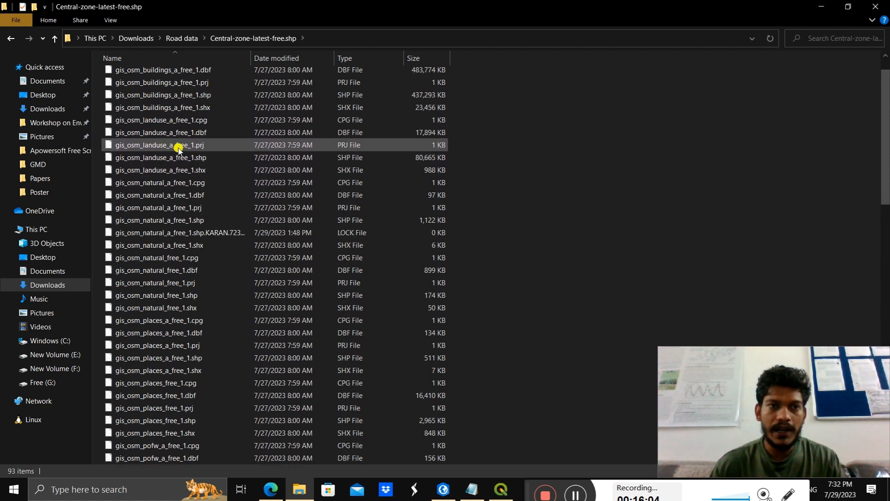
scroll(160, 223, down, 7)
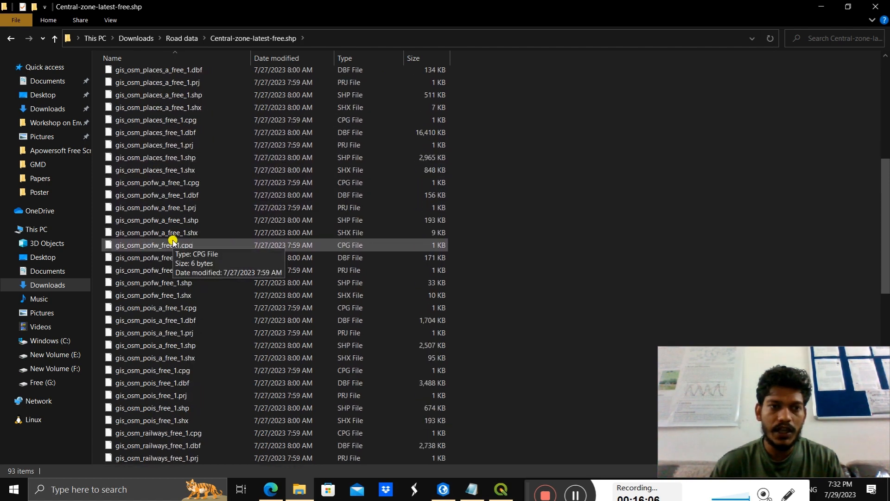
scroll(176, 278, down, 4)
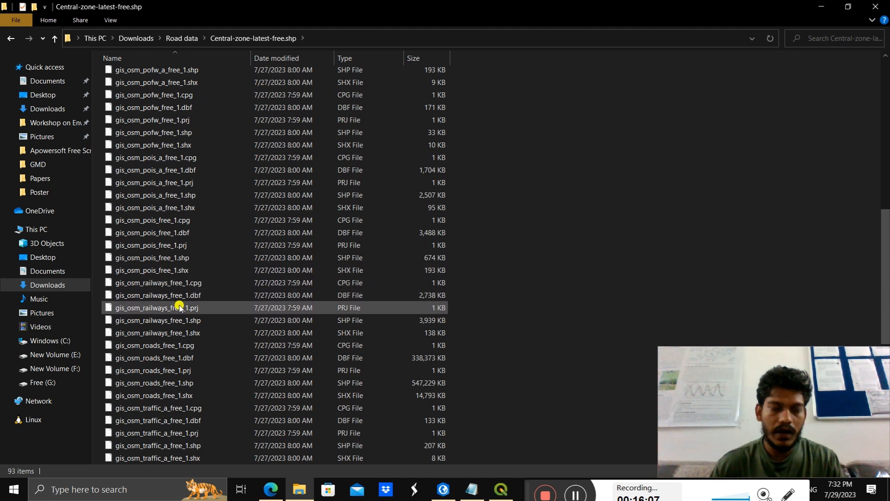
scroll(221, 352, down, 9)
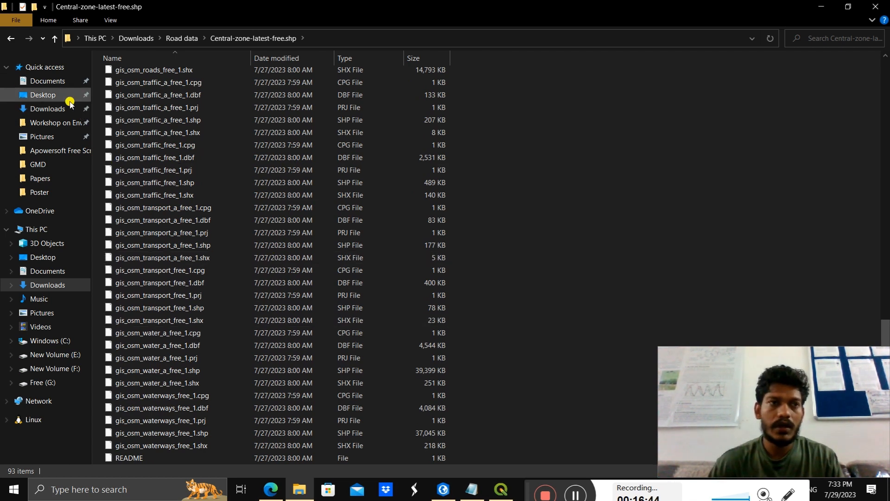
Step: Examine the zip archive and india-village-census-2001-UK.shp in the Uttarakhand village shapefile folder, and return to the Uttarakhand folder
click(55, 38)
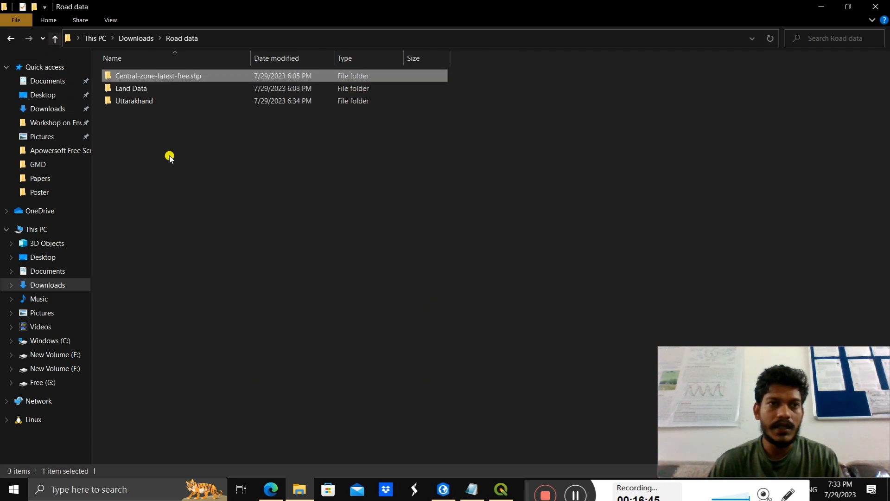
double_click(139, 100)
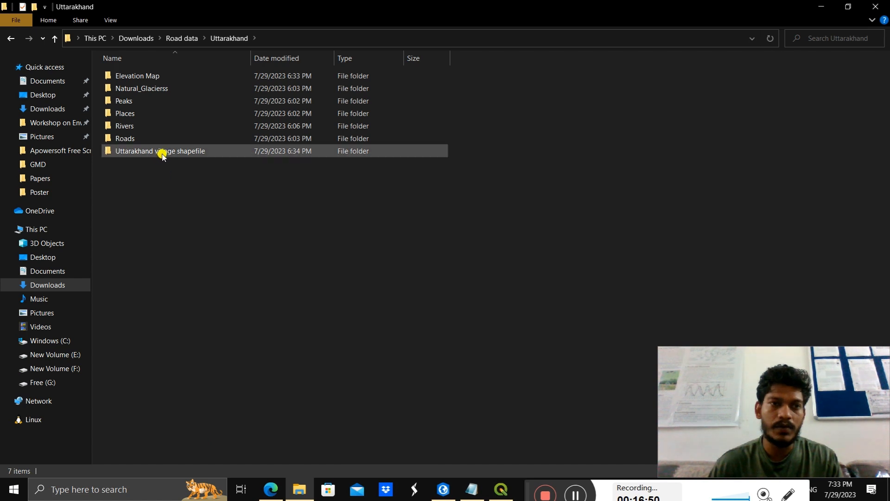
double_click(162, 151)
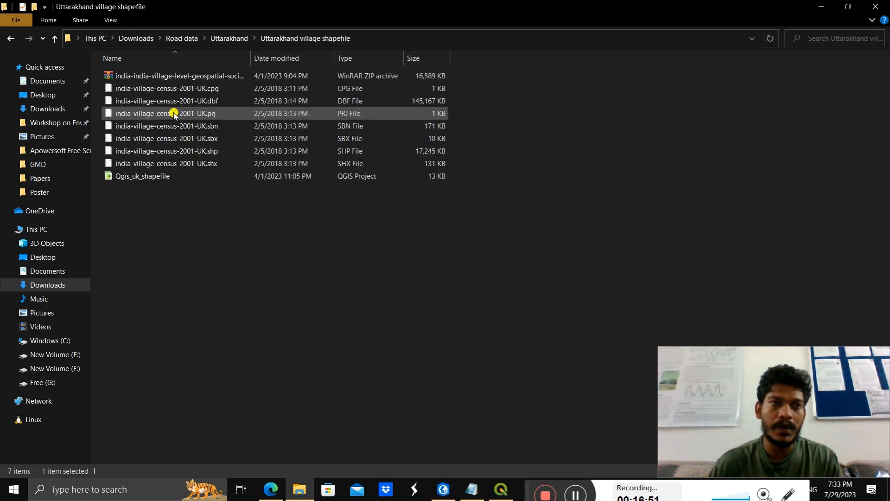
click(169, 77)
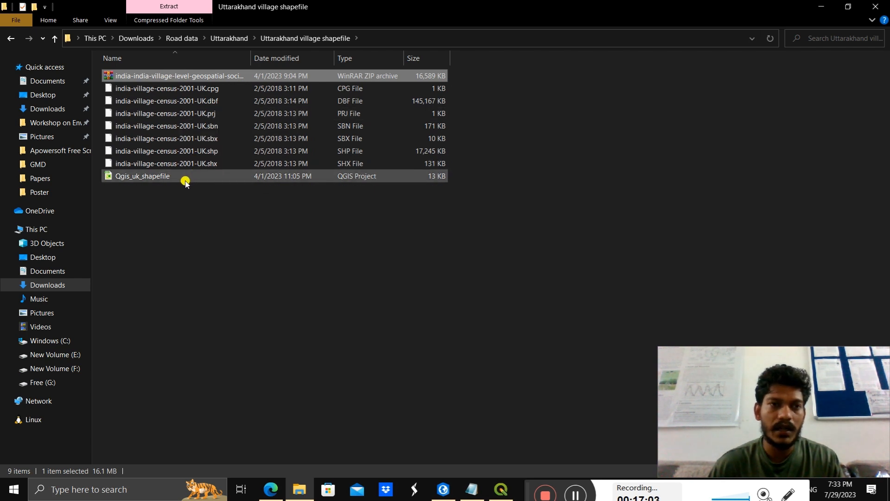
click(184, 152)
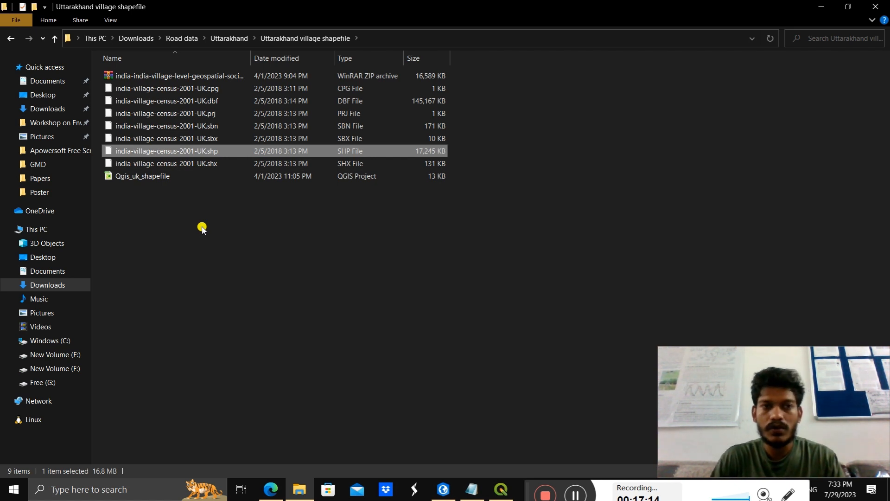
click(247, 304)
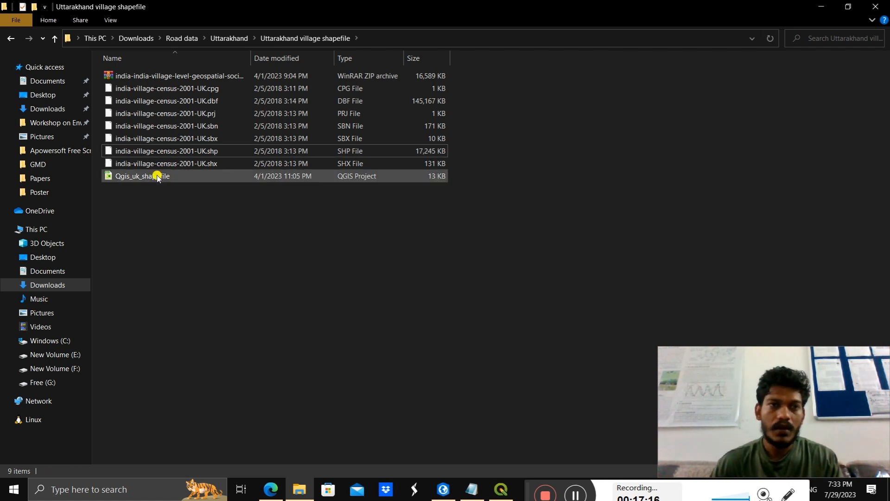
click(217, 41)
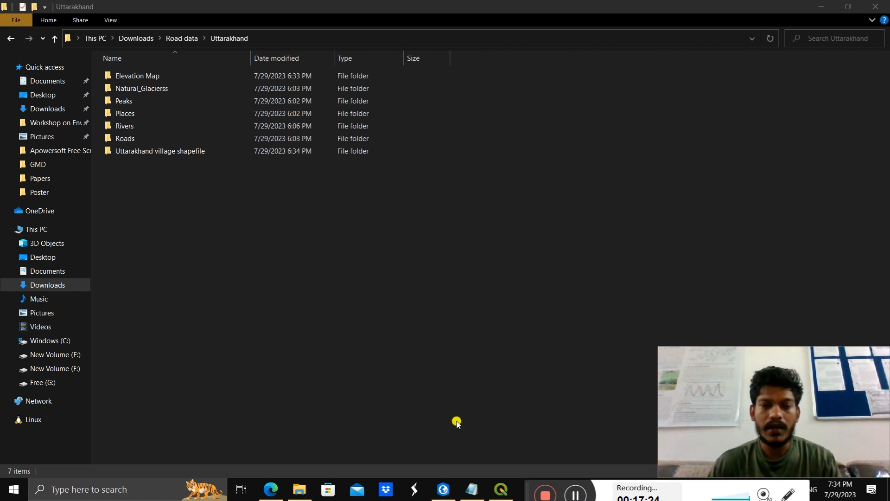
Step: Switch to the Rudraprayag Map project in ArcGIS Pro and remove the World Topographic Map - India and World_Hillshade layers
click(435, 452)
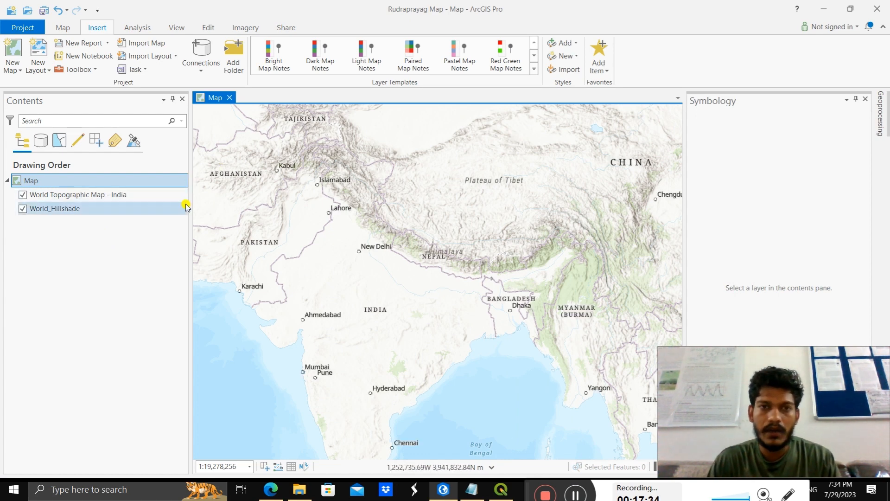
click(36, 195)
right_click(36, 197)
click(56, 219)
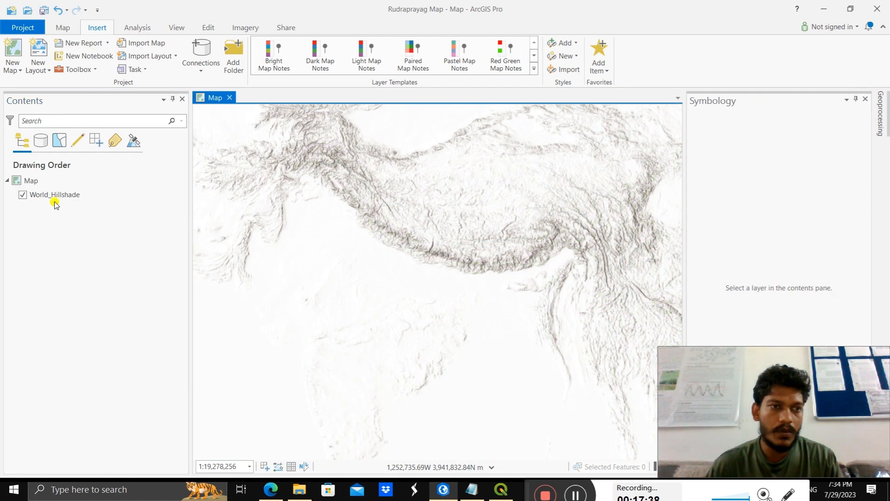
right_click(54, 195)
click(68, 219)
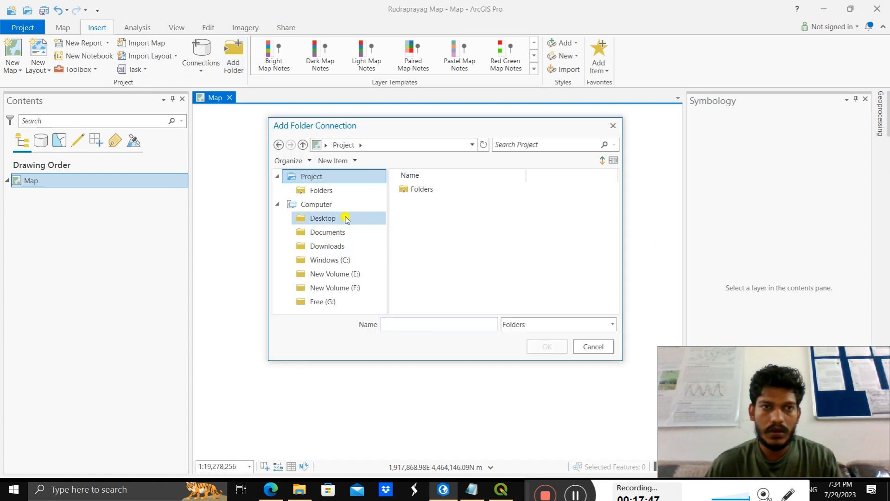
Step: Add a folder connection to the arcgis data folder on New Volume (E:)
click(323, 190)
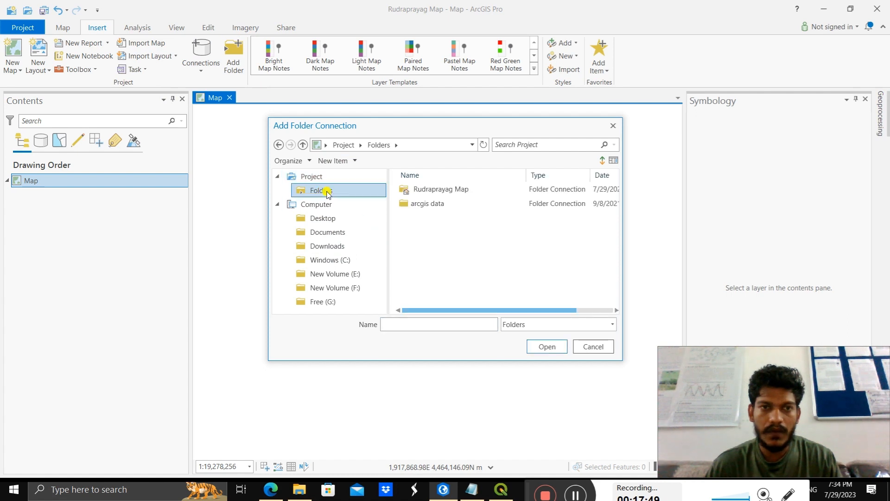
click(339, 274)
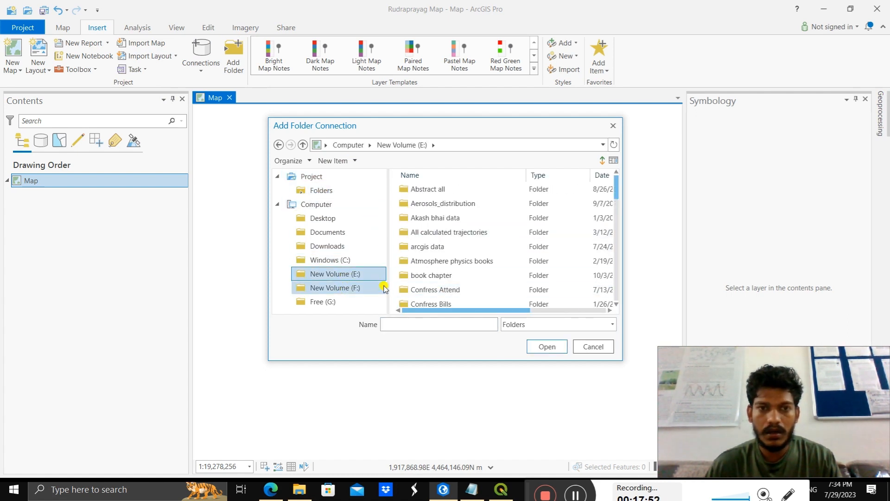
click(436, 247)
double_click(436, 246)
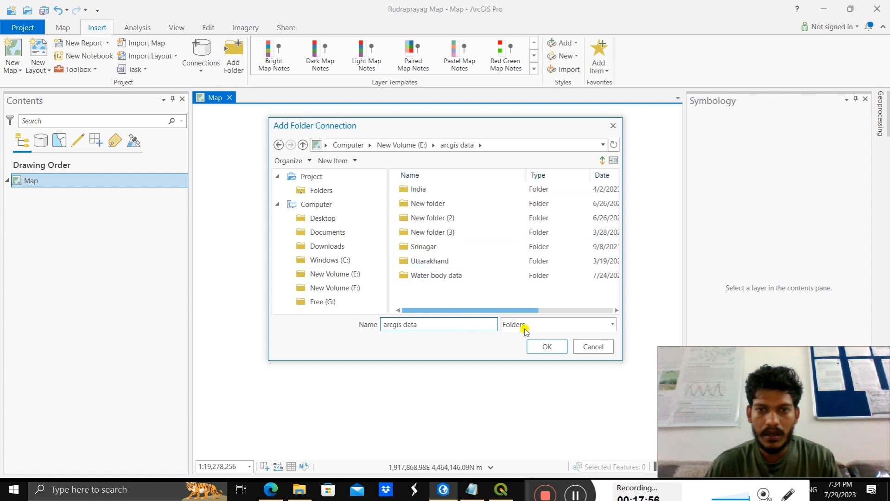
click(531, 345)
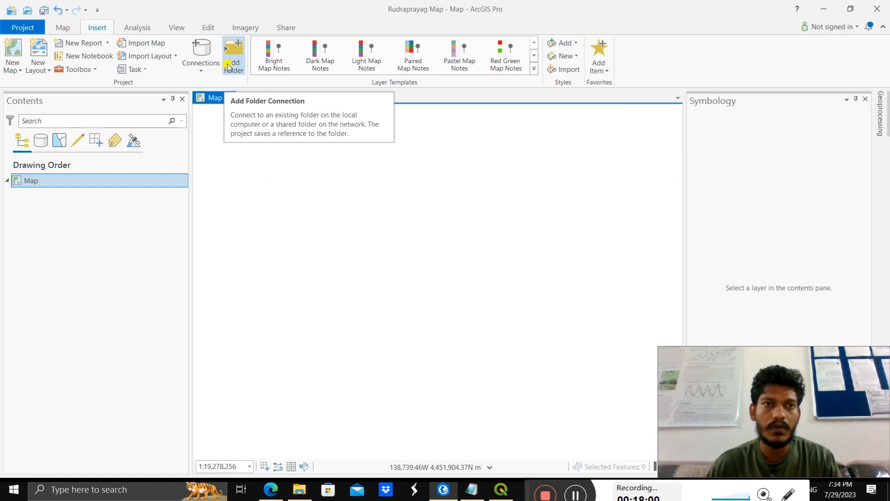
Step: Open the Catalog pane and collapse the arcgis data folder tree
click(177, 27)
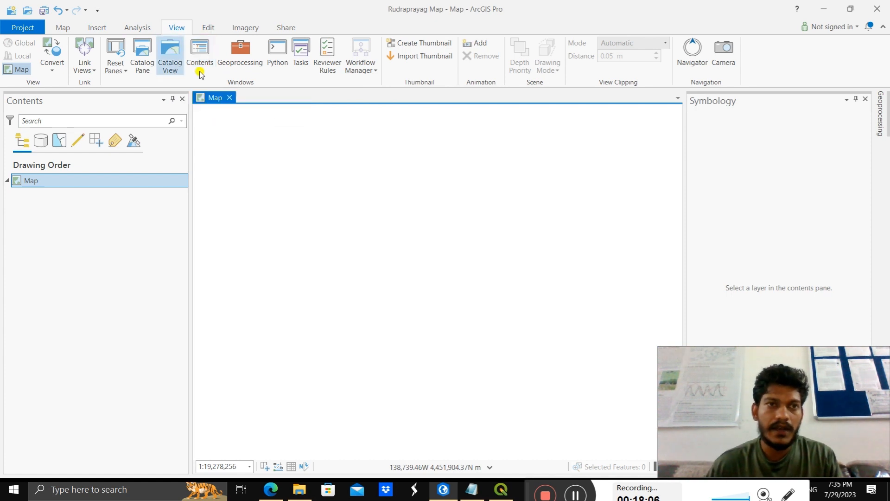
click(170, 65)
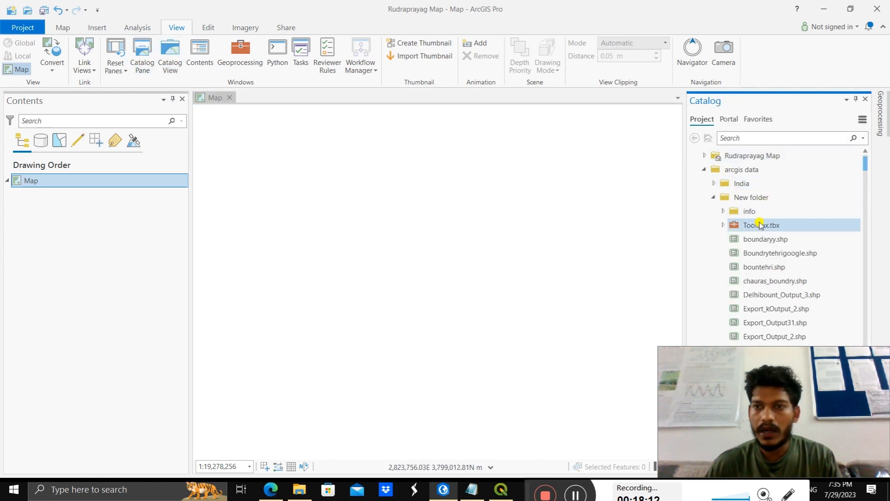
click(719, 199)
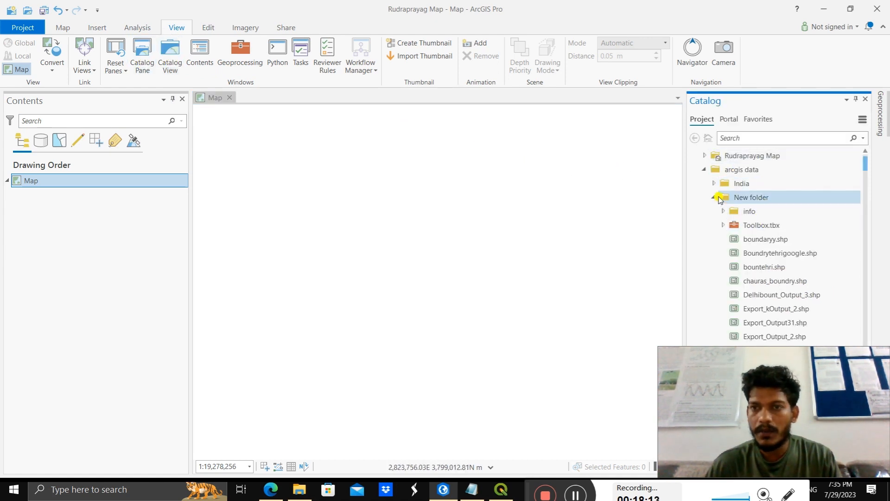
click(704, 169)
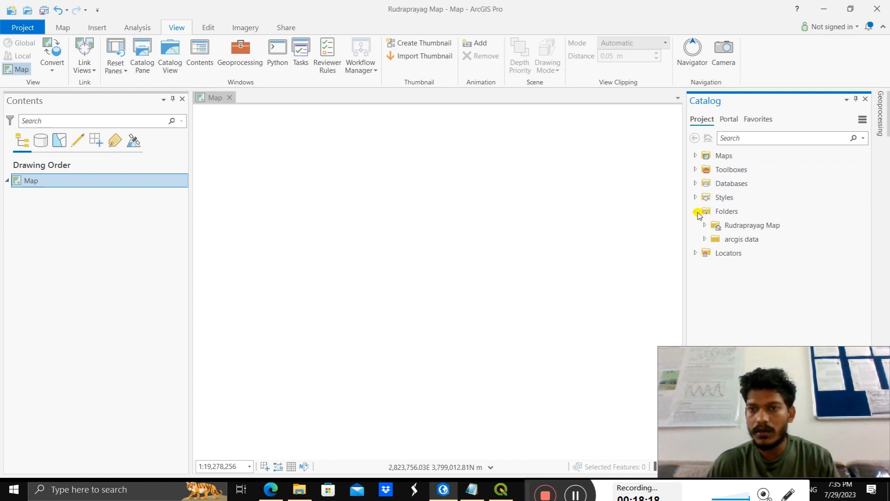
Step: Add uk_3.shp from New folder inside the arcgis data connection to the map
click(705, 239)
scroll(769, 279, down, 2)
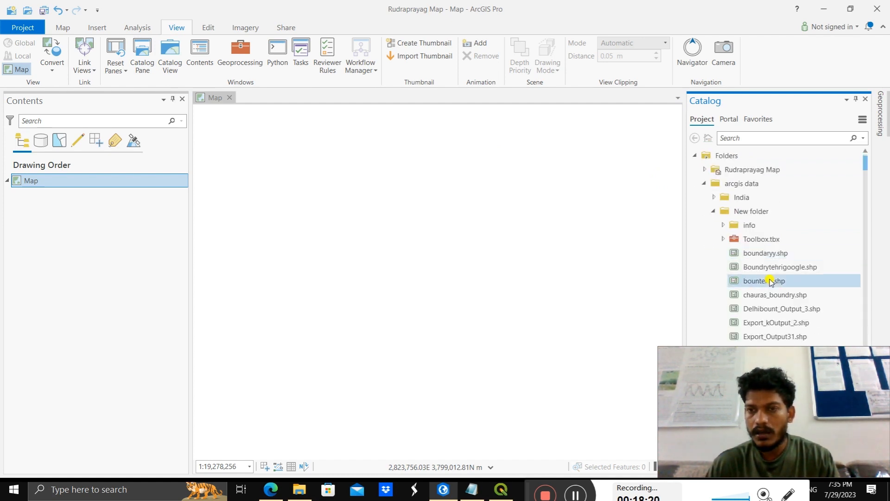
scroll(737, 220, down, 10)
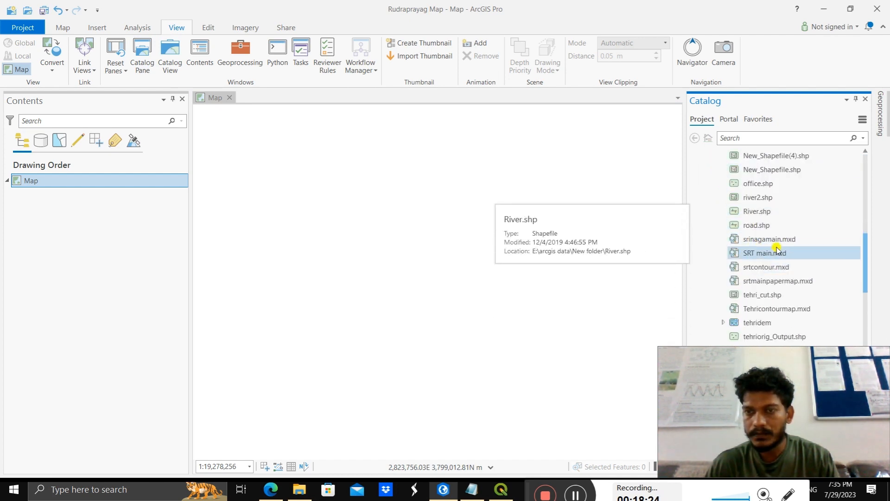
scroll(770, 245, down, 3)
scroll(772, 237, down, 2)
drag(788, 210, 374, 227)
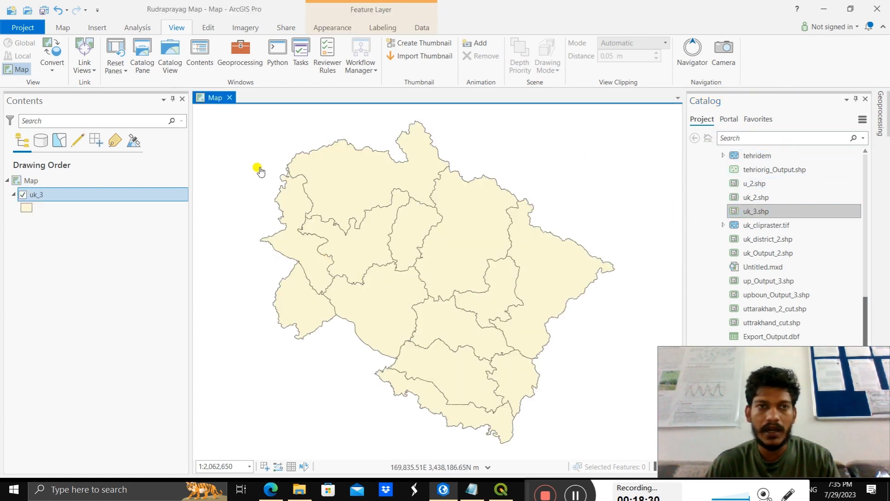
Step: Add a folder connection to the Road data folder in Downloads
click(97, 27)
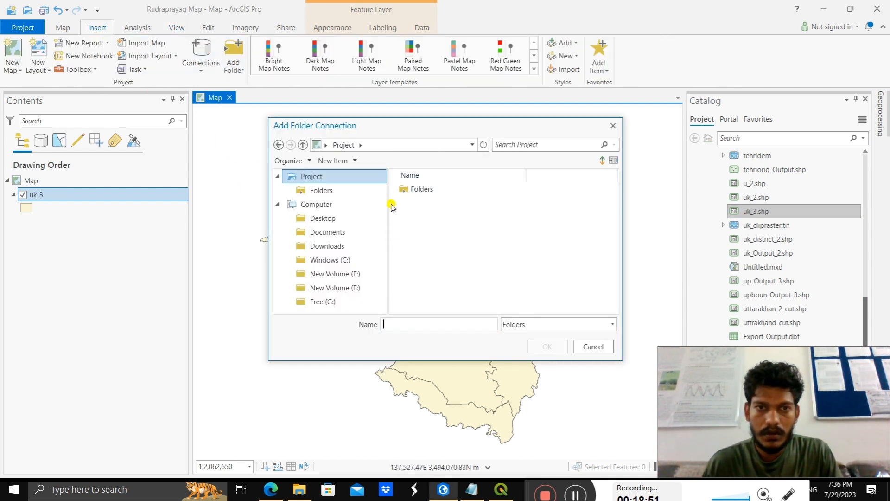
click(339, 250)
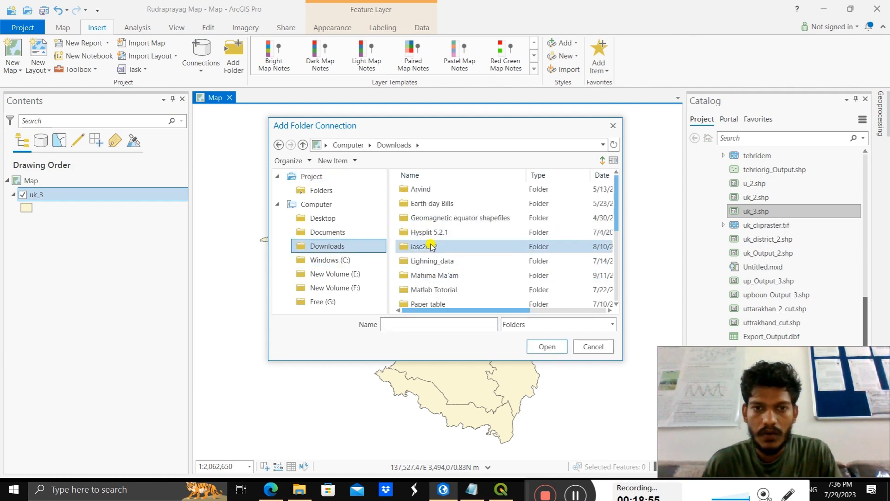
scroll(431, 248, down, 3)
scroll(424, 260, up, 1)
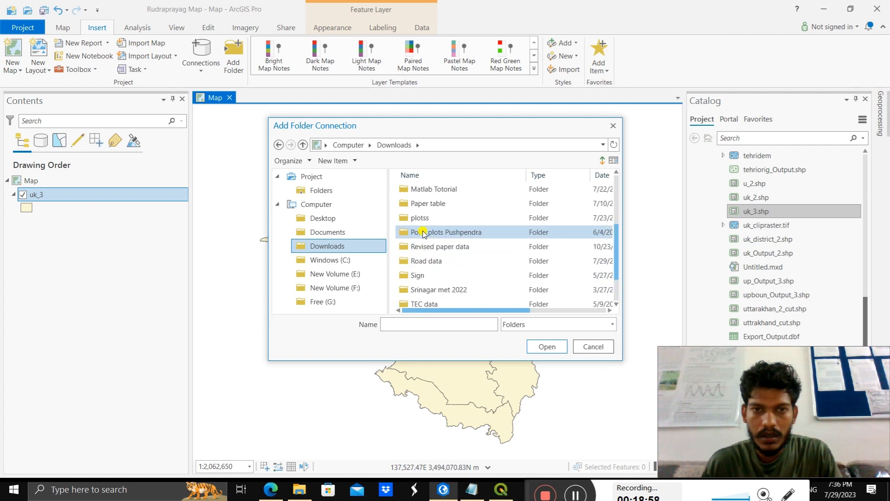
click(425, 259)
click(545, 346)
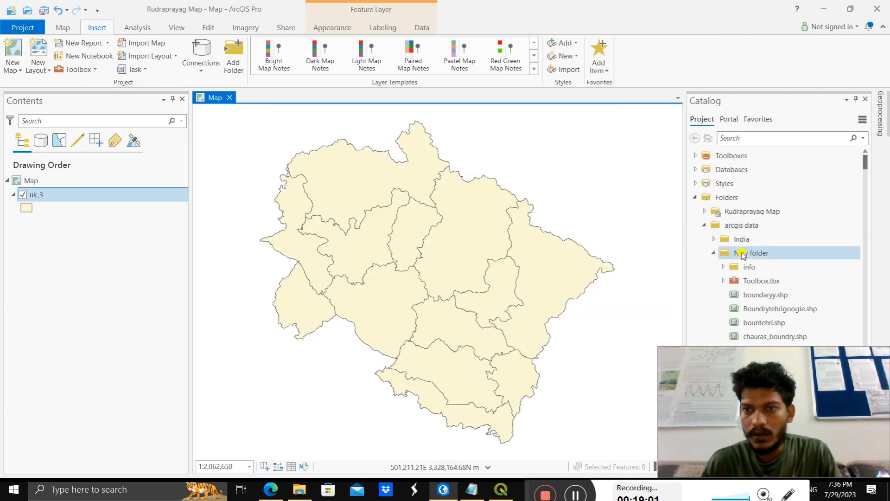
Step: Look through the arcgis data and Rudraprayag Map folders in the Catalog, leaving both collapsed
scroll(751, 260, down, 10)
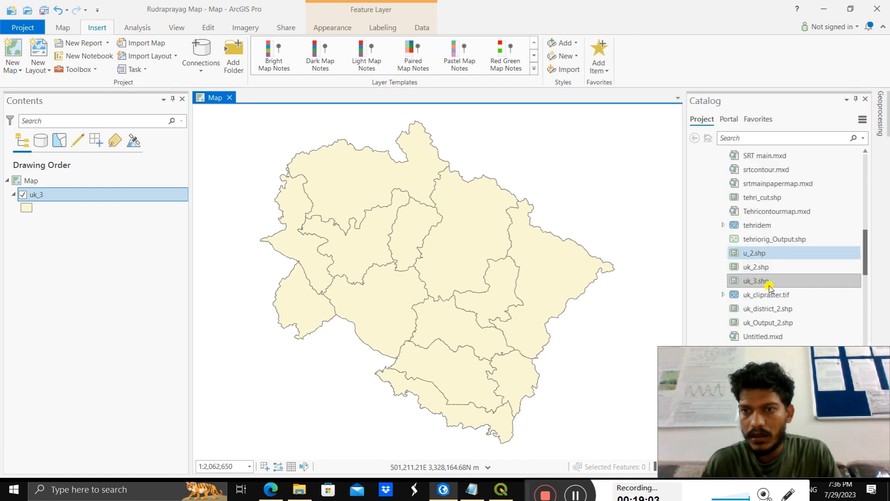
scroll(765, 283, up, 10)
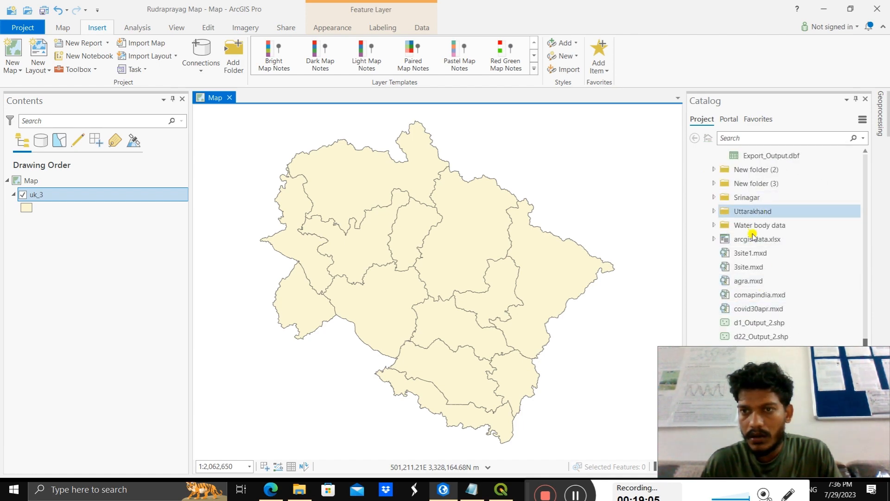
scroll(760, 245, down, 4)
scroll(769, 266, up, 15)
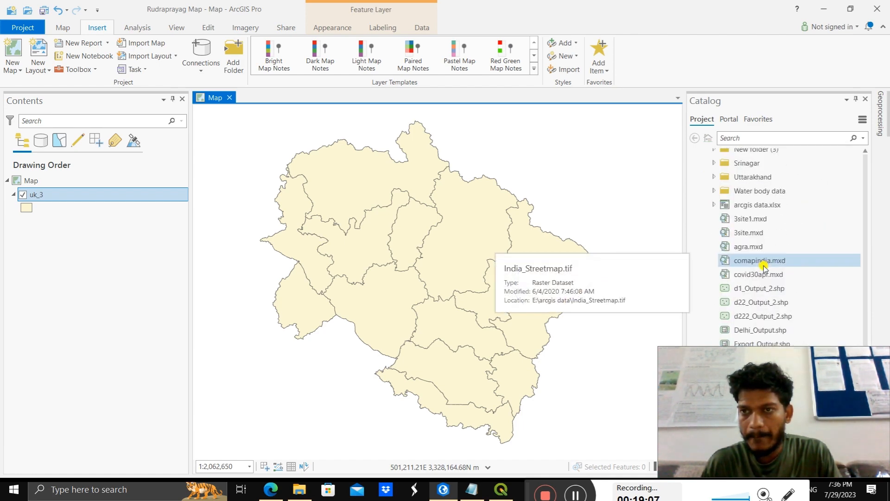
scroll(769, 258, up, 15)
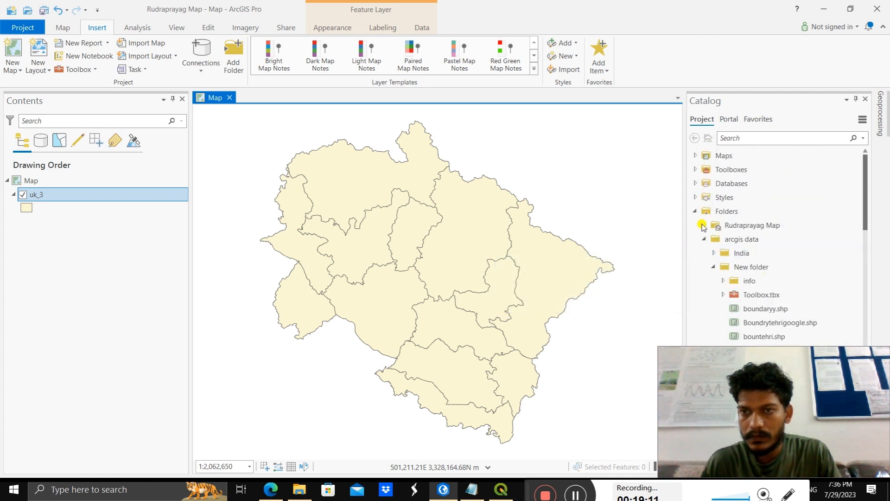
click(703, 228)
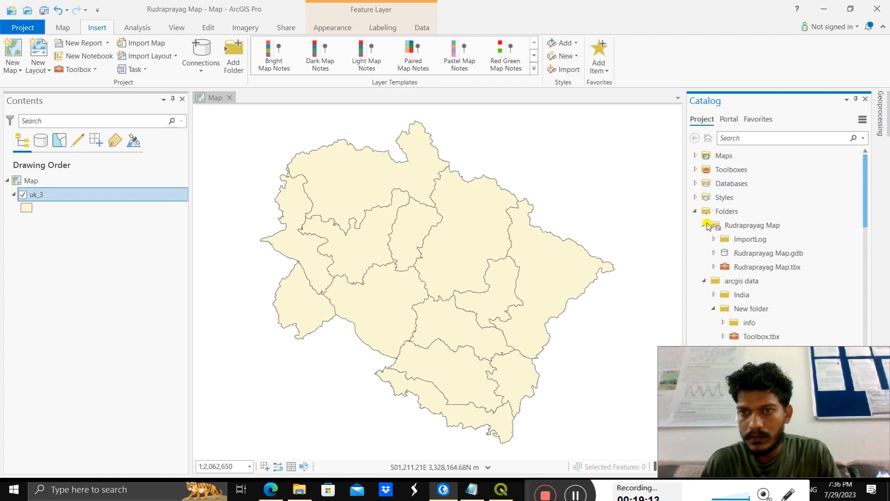
click(706, 225)
click(705, 239)
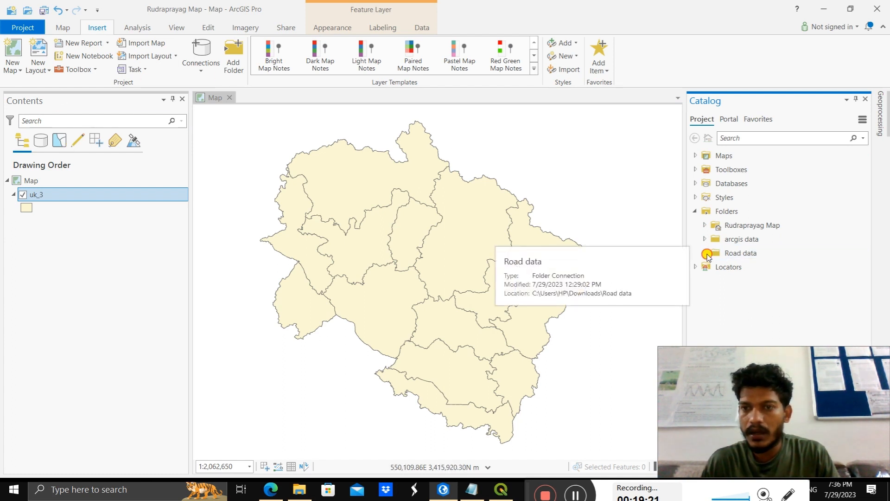
Step: Expand the Road data connection and its Uttarakhand subfolder to view the subfolders they contain
click(705, 254)
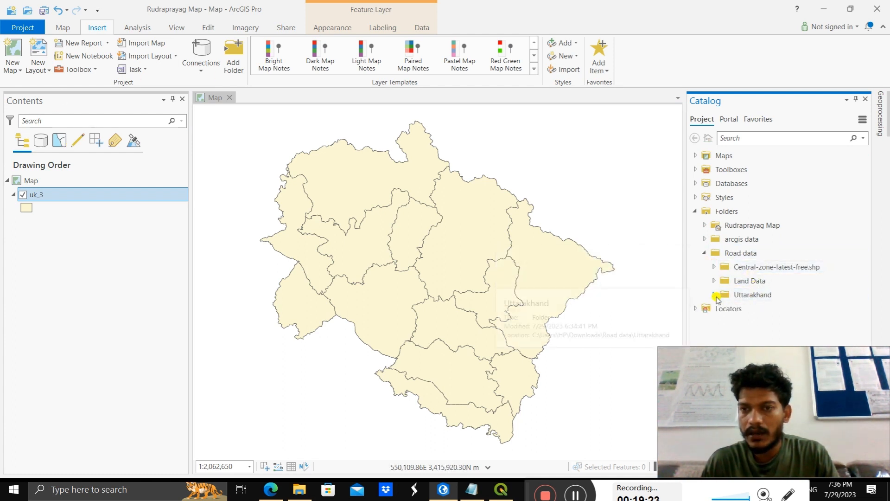
double_click(755, 296)
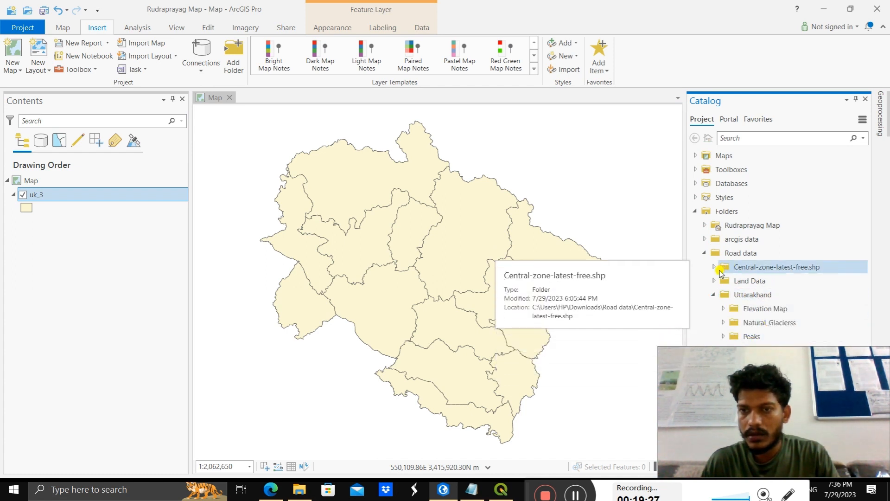
click(704, 253)
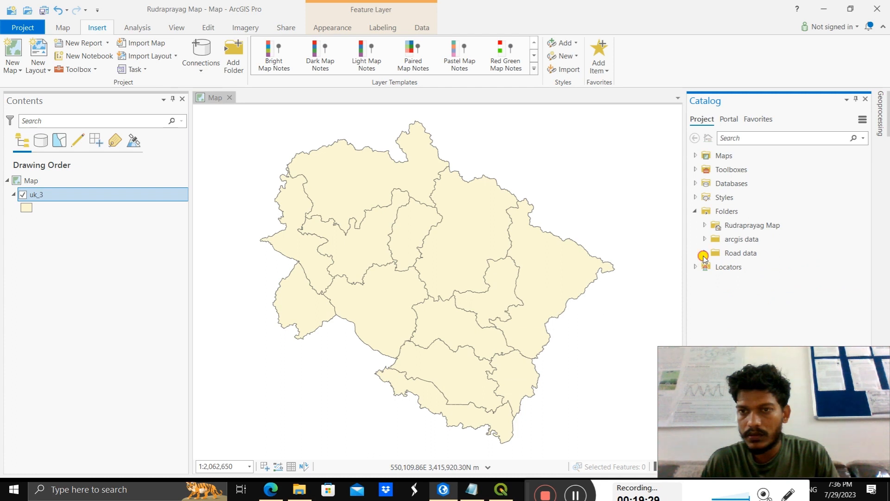
click(703, 255)
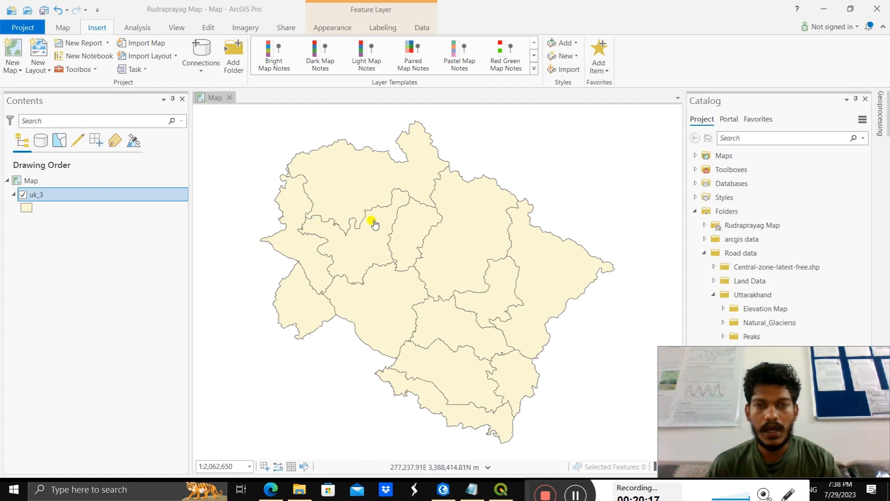
Step: Select the RUDRAPRAYAG district record in the uk_3 attribute table and close the table
right_click(112, 196)
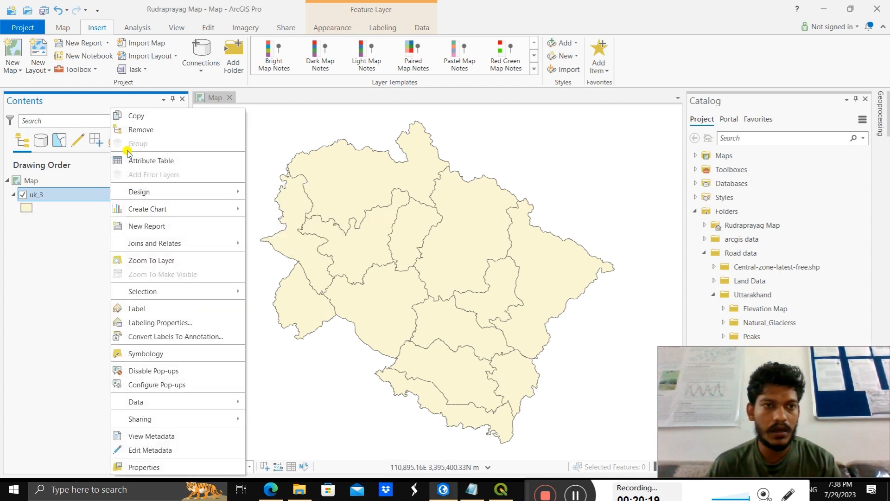
key(Return)
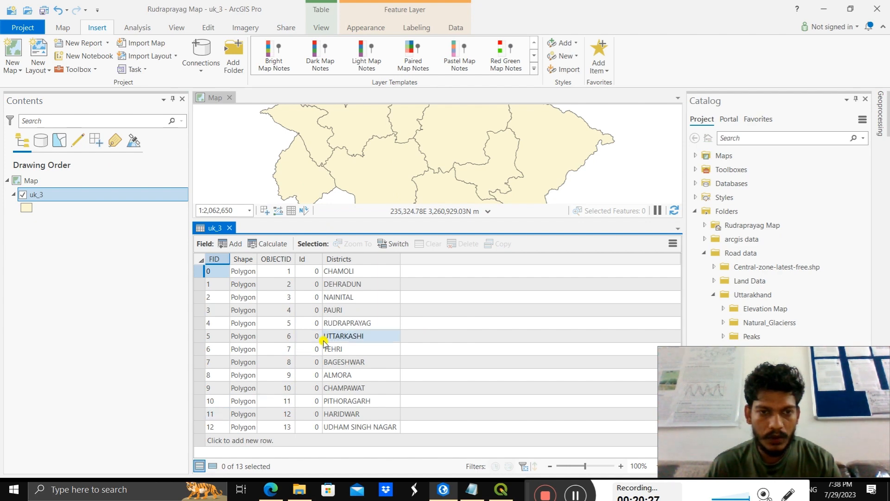
click(200, 323)
click(229, 228)
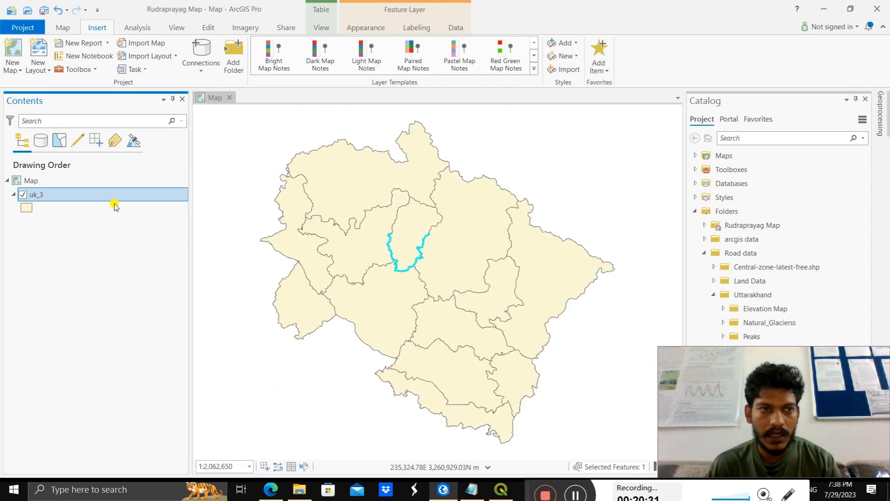
Step: Export the selected uk_3 district as a feature class named Rudraprayag_shpaefile in Rudraprayag Map.gdb
right_click(103, 194)
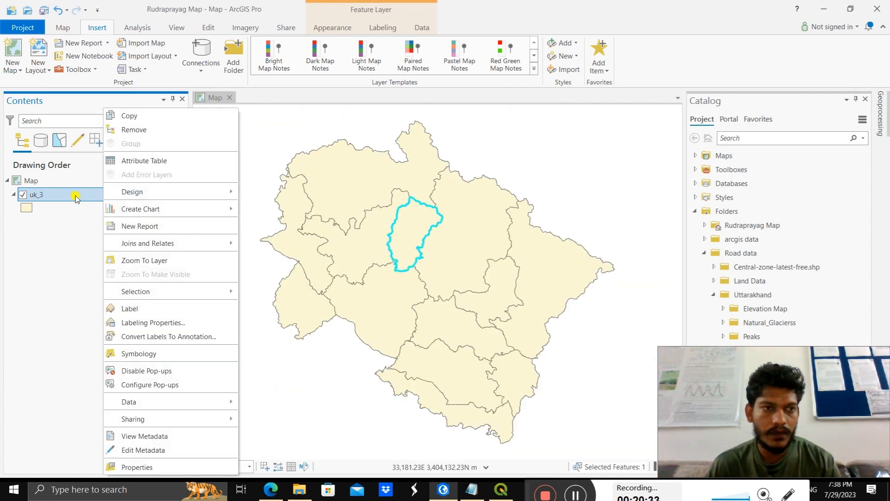
mouse_move(143, 402)
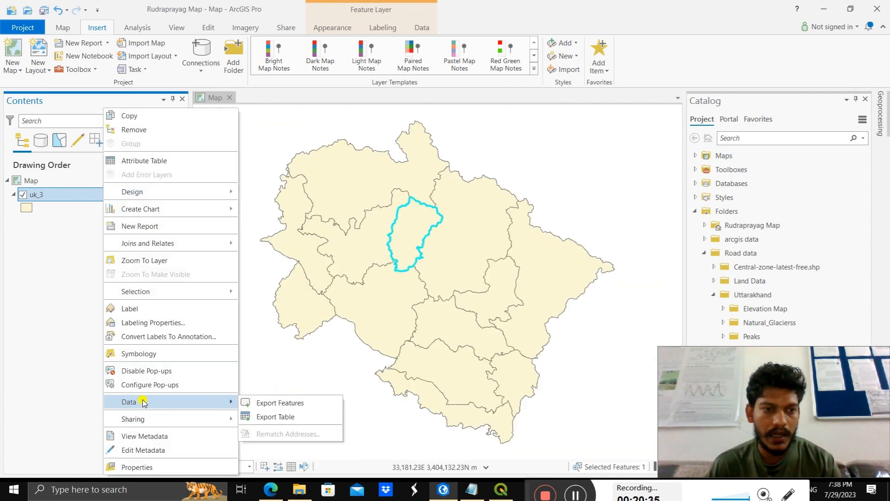
click(258, 402)
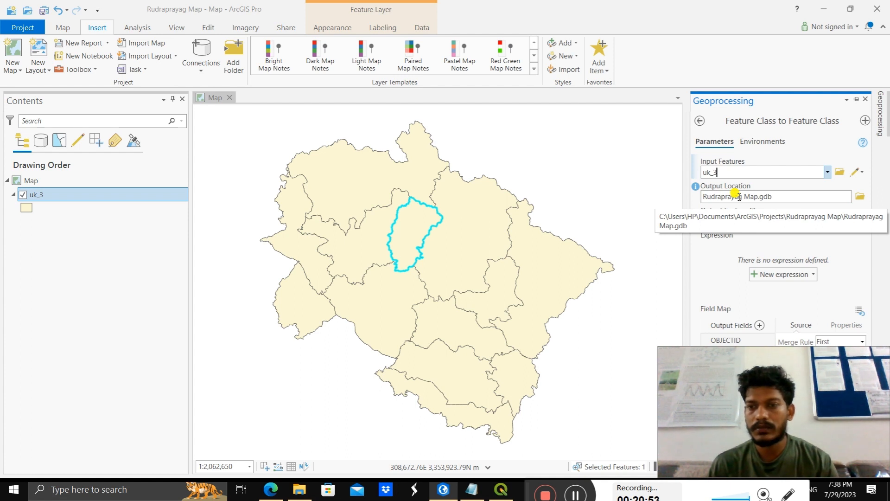
click(740, 221)
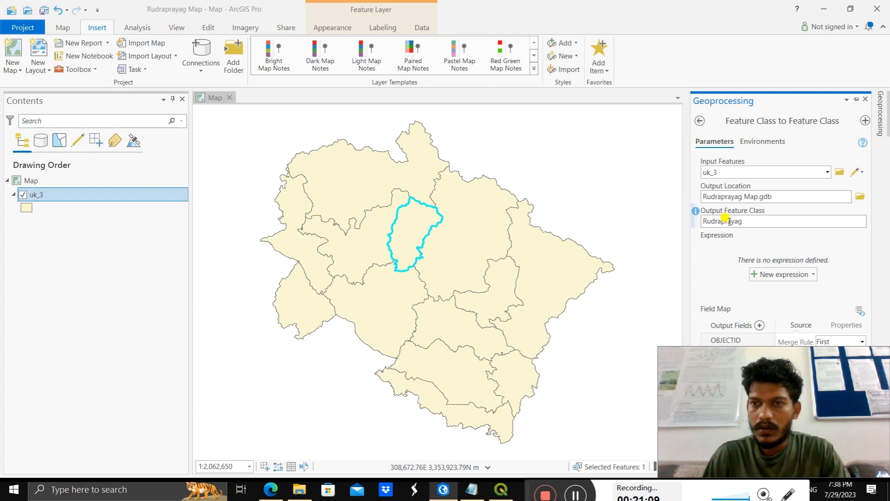
text(ag)
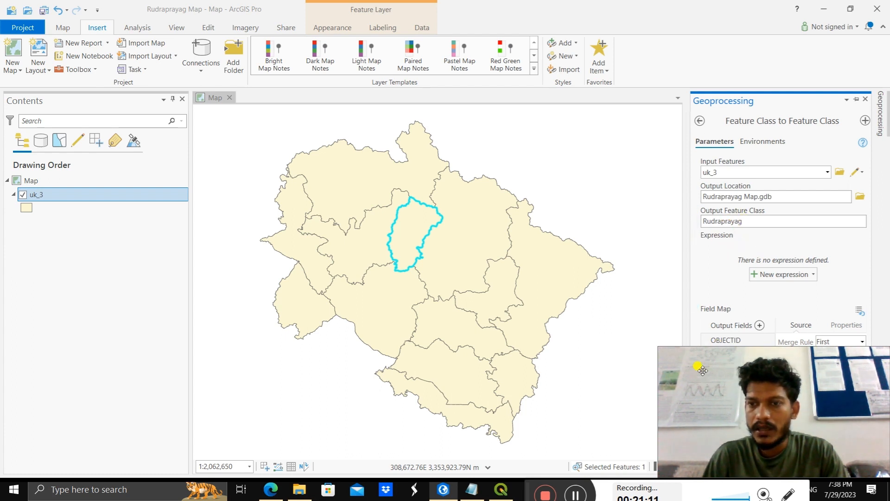
click(754, 221)
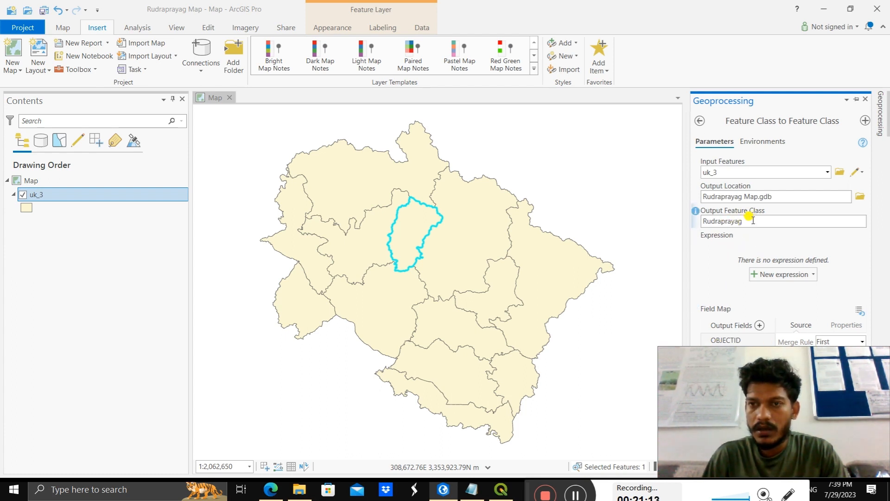
text(_s)
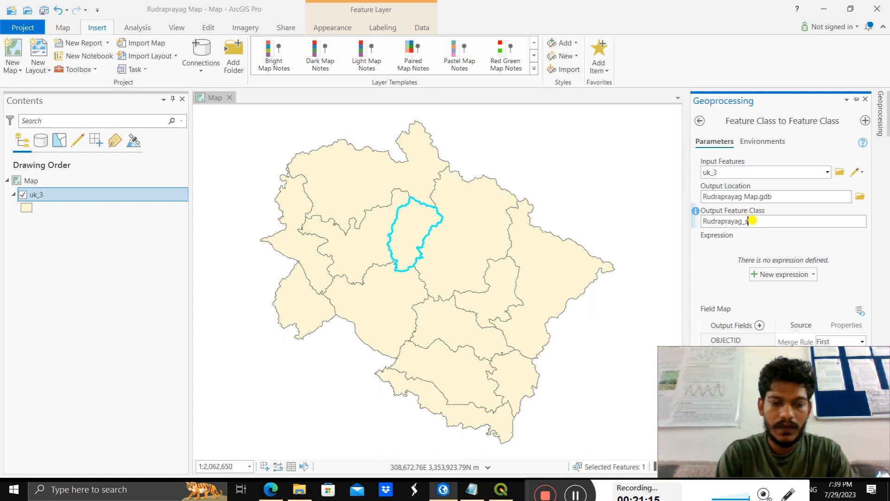
text(hpaefile)
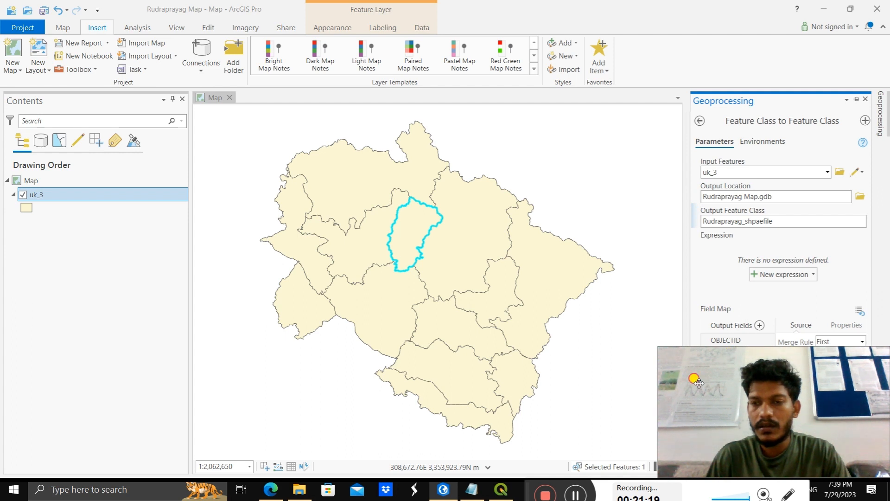
drag(697, 378, 470, 385)
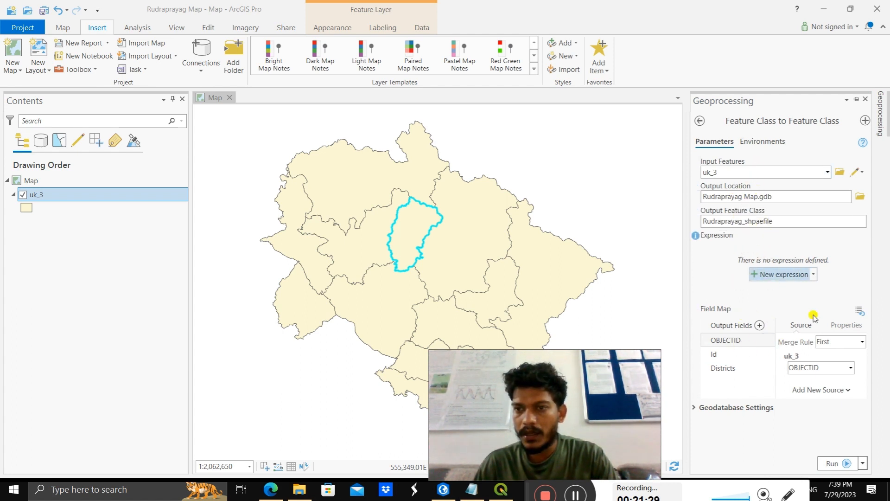
click(832, 463)
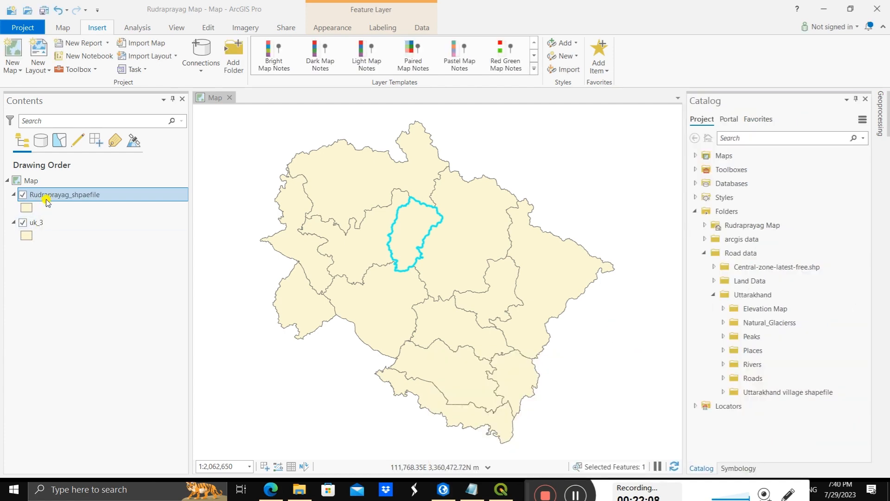
Step: Hide the uk_3 layer and inspect the exported Rudraprayag district boundary on its own
click(22, 222)
scroll(407, 225, up, 4)
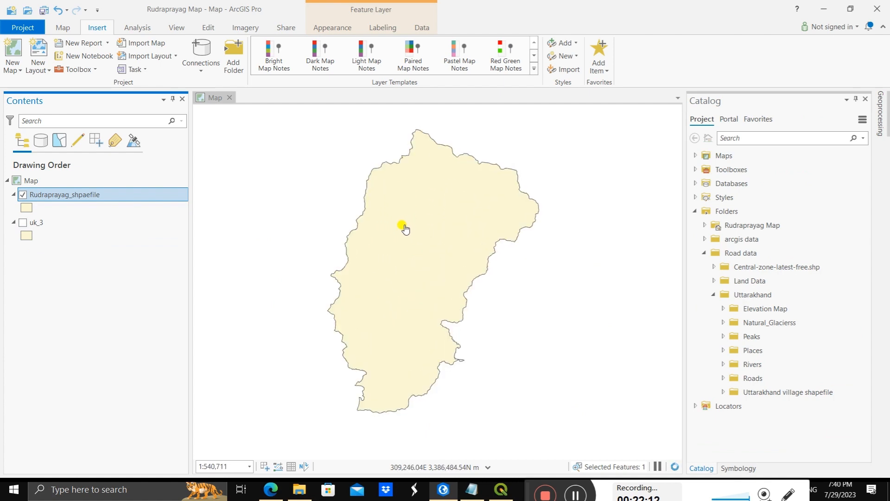
scroll(423, 243, down, 2)
scroll(426, 244, up, 4)
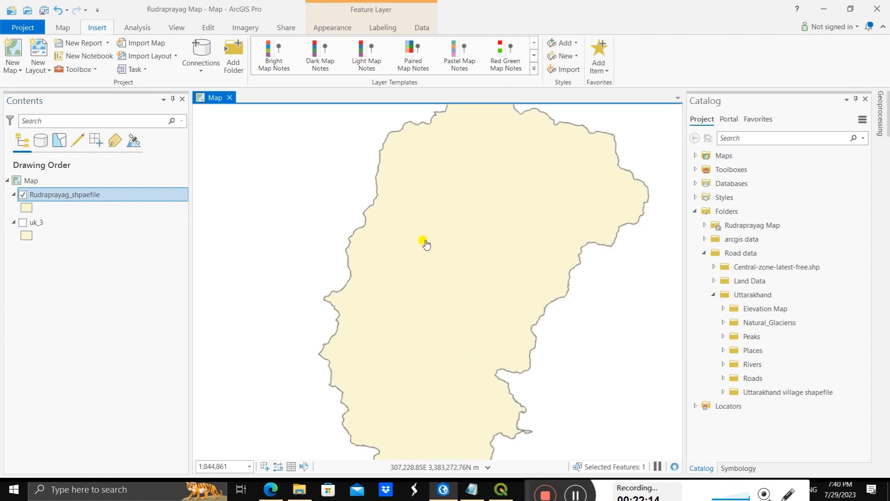
scroll(424, 248, down, 2)
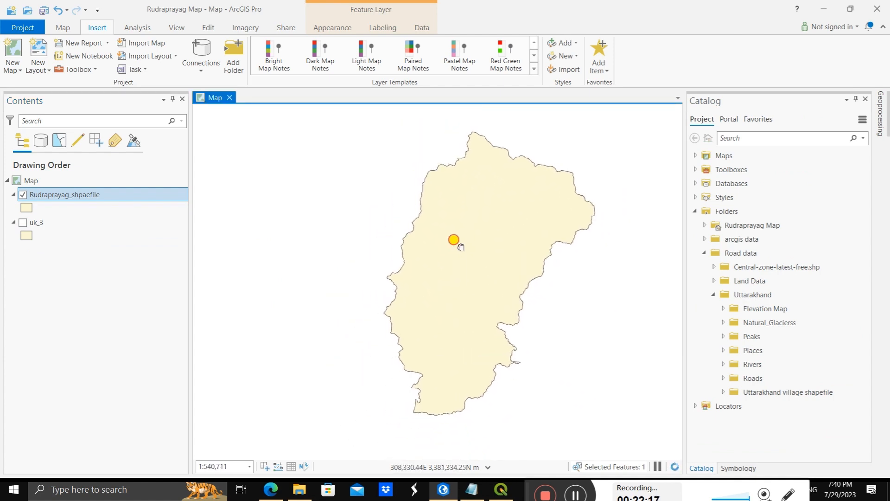
drag(461, 246, 441, 240)
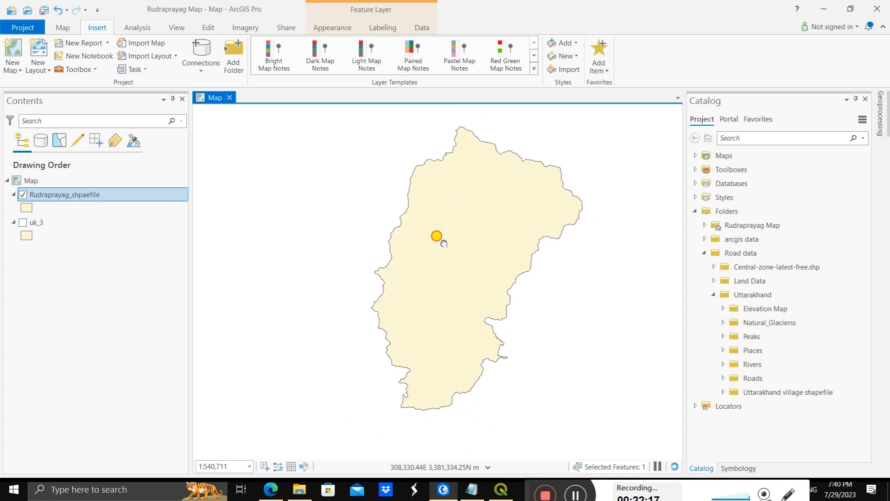
Step: Compare the two boundary layers by toggling their visibility, leaving Rudraprayag_shpaefile hidden and uk_3 shown
click(23, 195)
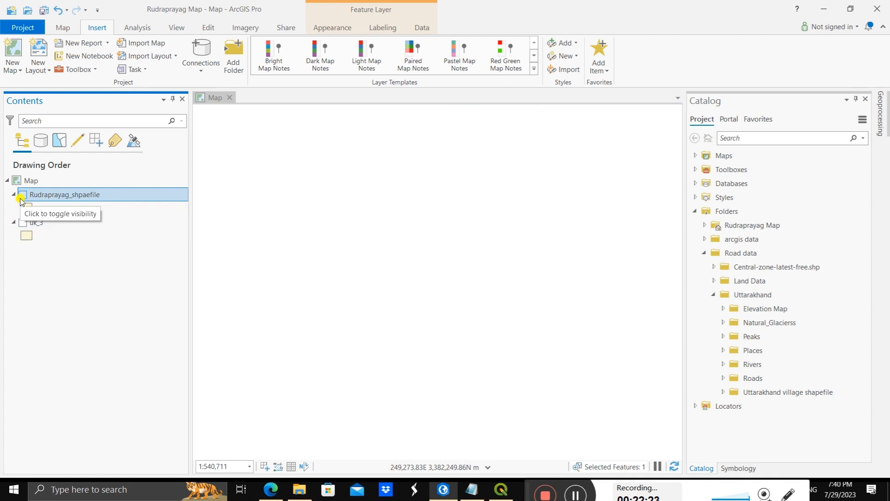
click(22, 222)
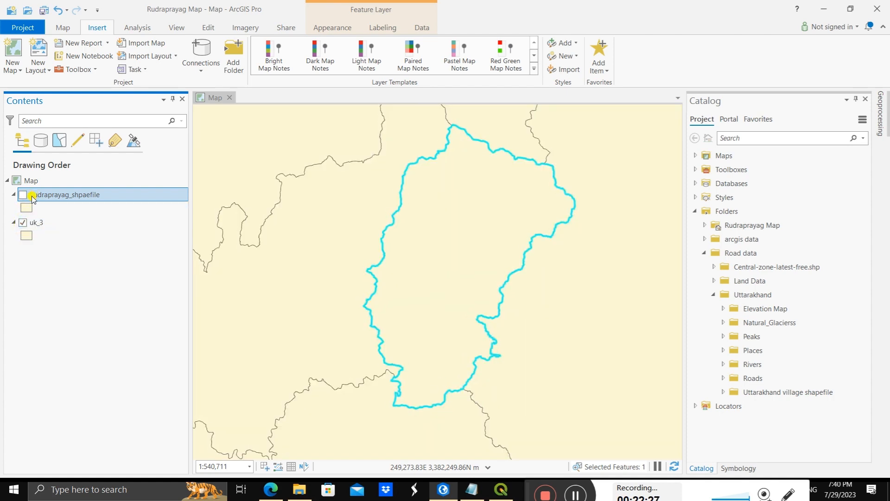
click(23, 221)
click(25, 196)
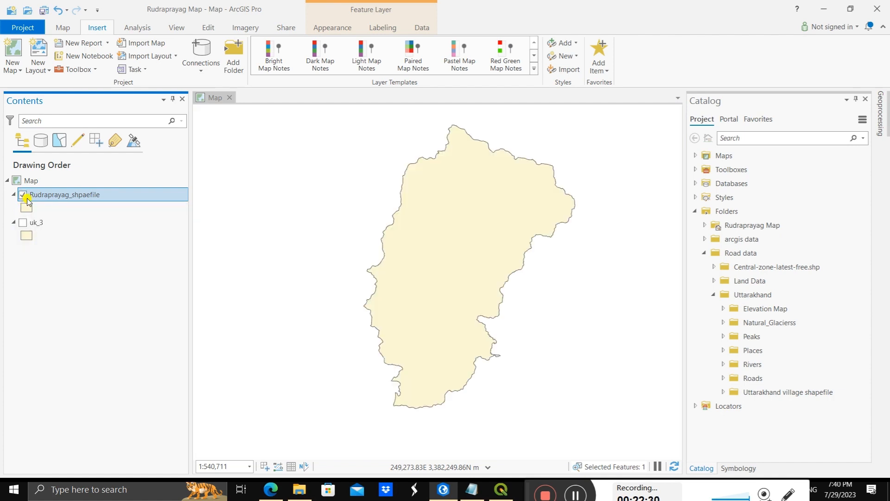
click(25, 199)
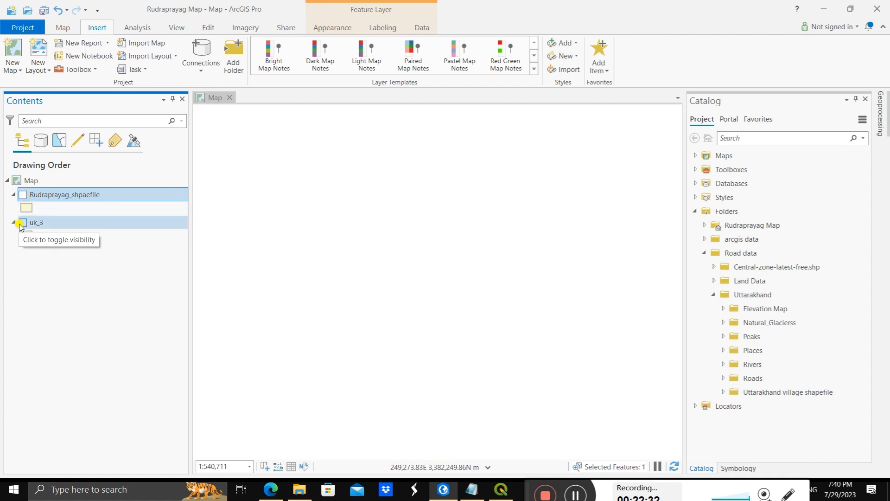
click(23, 222)
scroll(325, 248, down, 3)
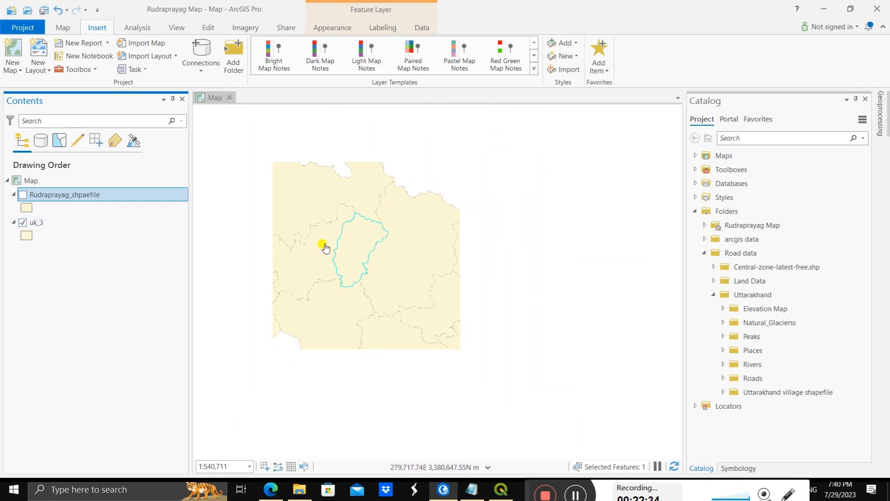
Step: Clear the district selection in the uk_3 attribute table and close the table
right_click(46, 223)
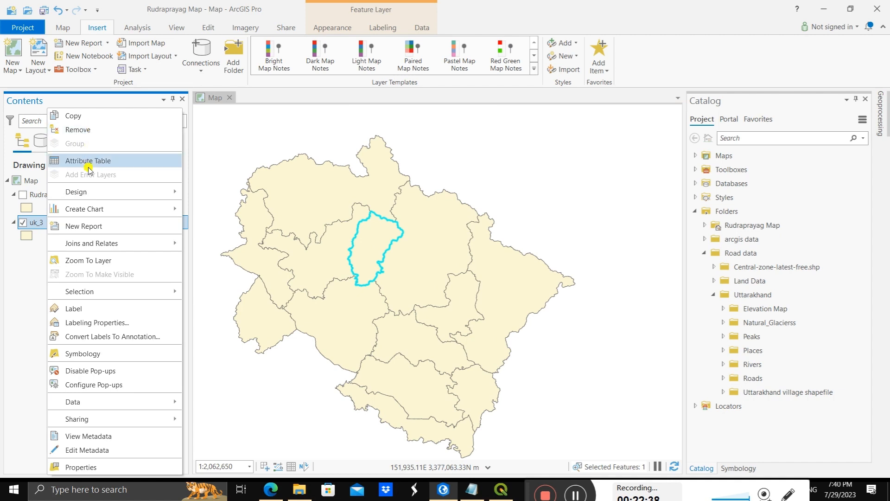
key(Return)
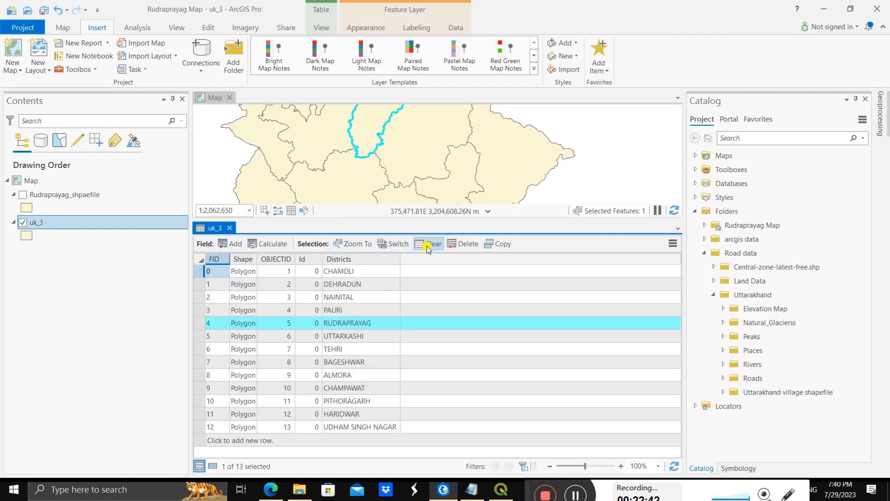
click(428, 244)
click(231, 228)
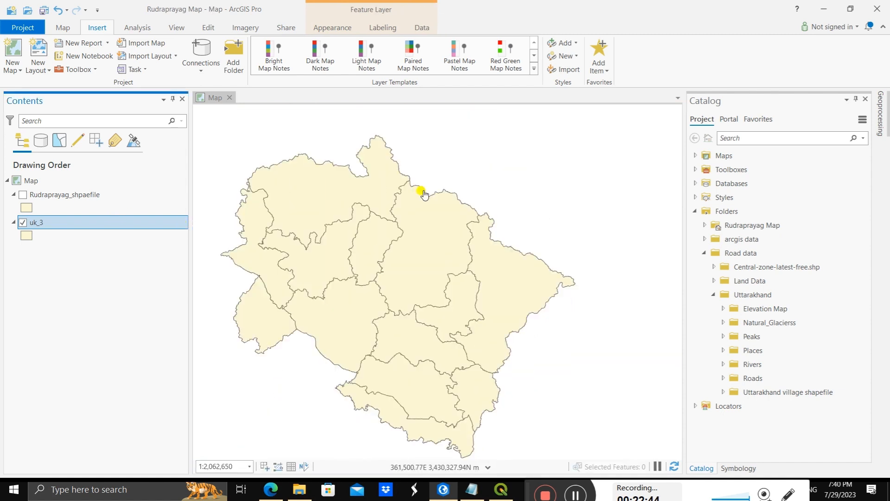
Step: Add the gt30e060n40.tif raster from the Elevation Map folder to the map
drag(364, 258, 406, 241)
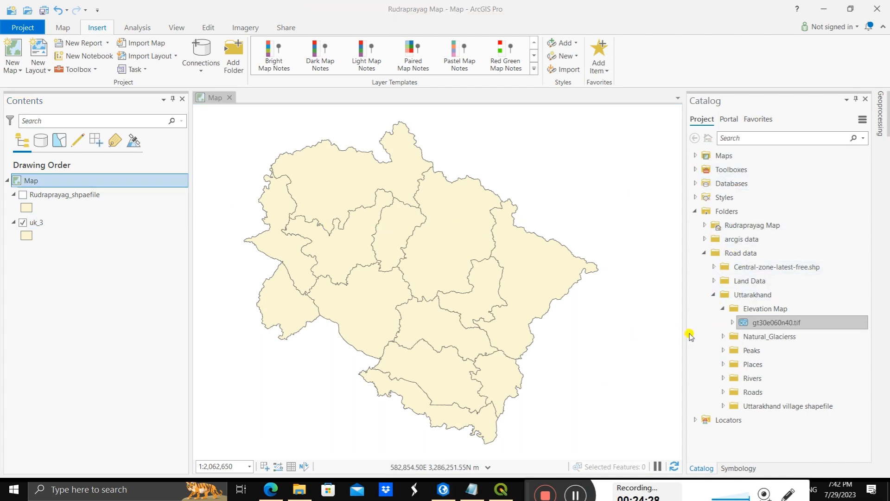
click(756, 325)
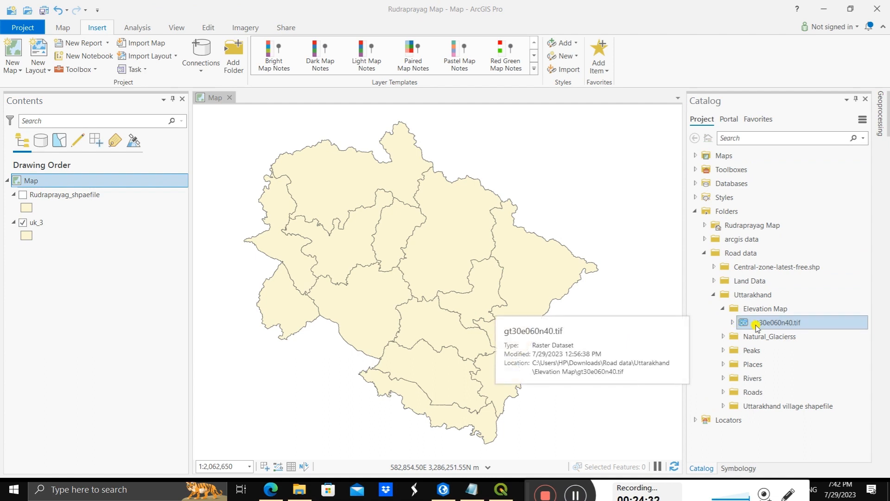
mouse_move(756, 326)
mouse_down()
mouse_move(246, 327)
mouse_move(116, 302)
mouse_move(149, 263)
mouse_up()
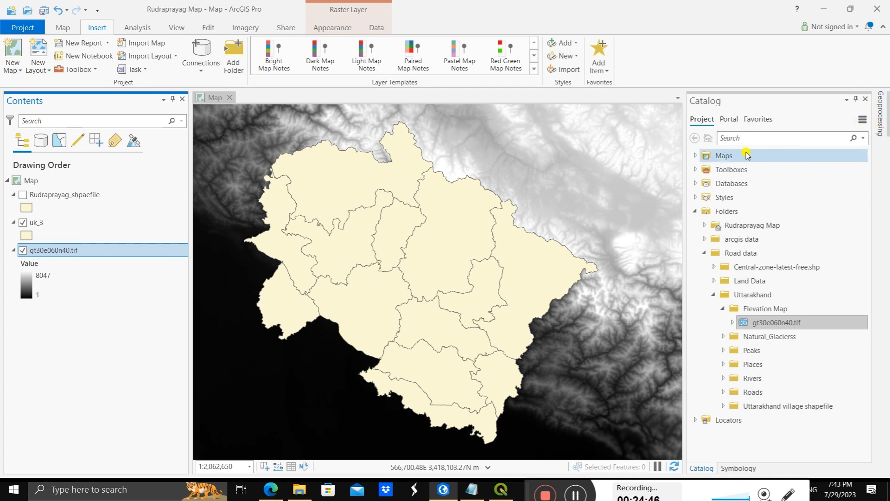
Step: Search the geoprocessing tools for "clip" and open the Clip Raster tool
click(879, 119)
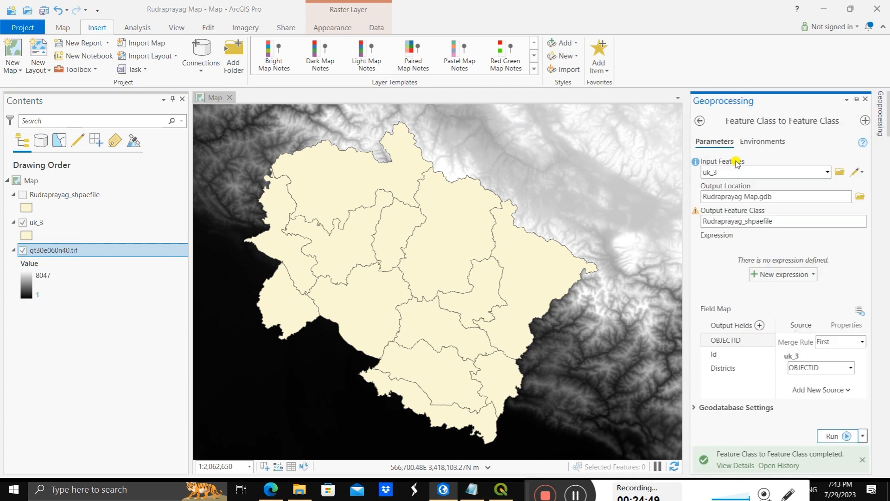
click(700, 120)
click(766, 122)
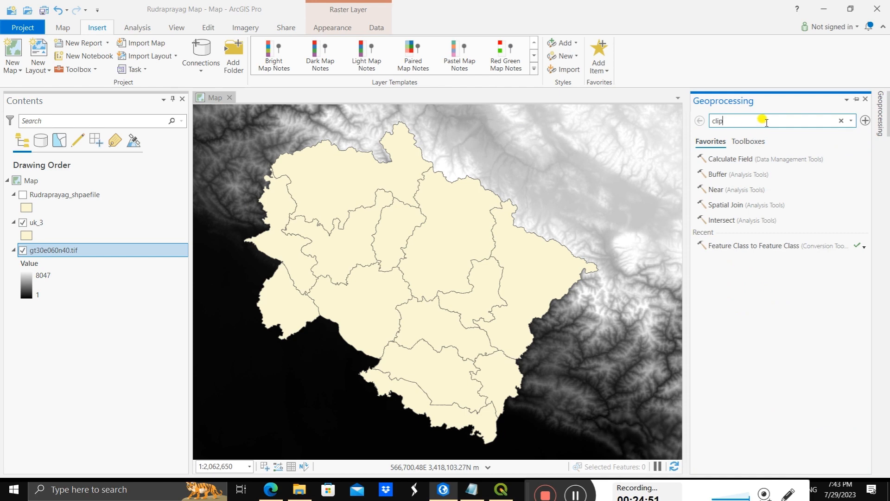
key(Return)
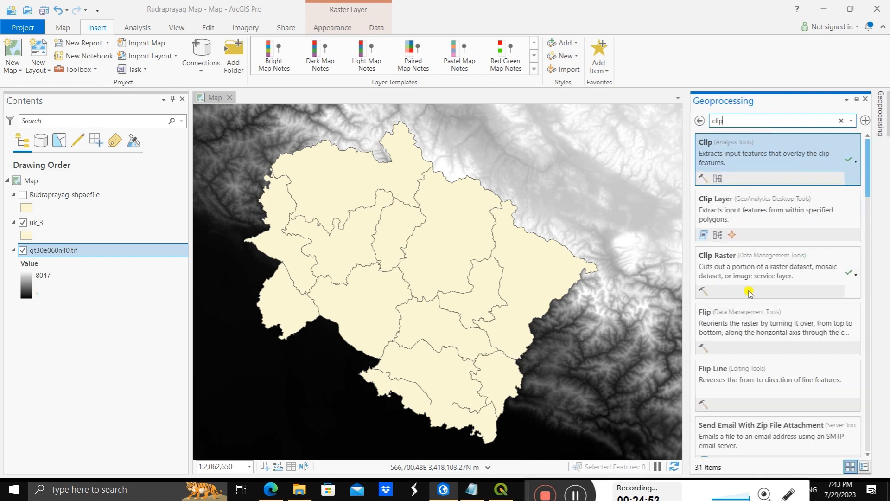
click(727, 262)
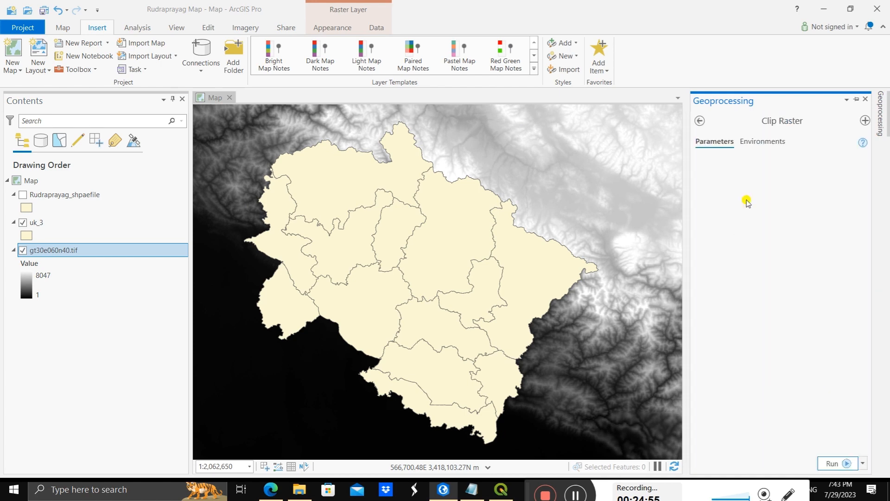
Step: Clip gt30e060n40.tif to the uk_3 extent using input features for clipping geometry, and hide the original raster
click(846, 174)
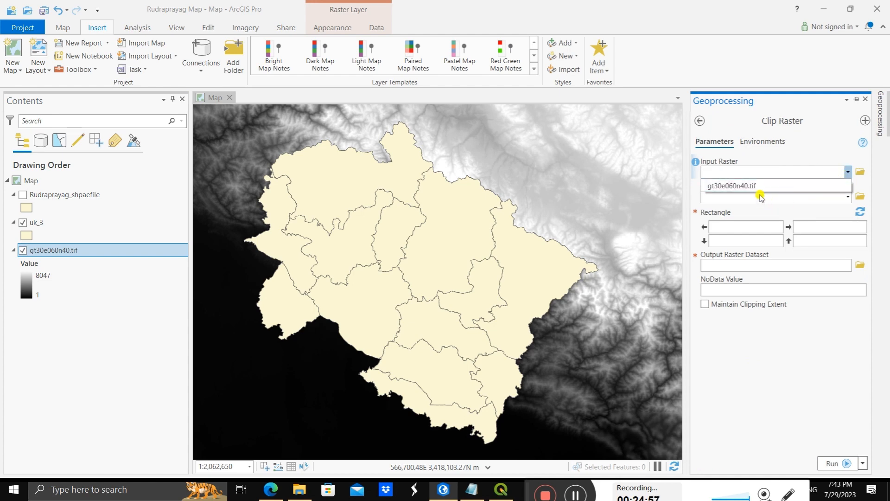
click(760, 184)
click(847, 197)
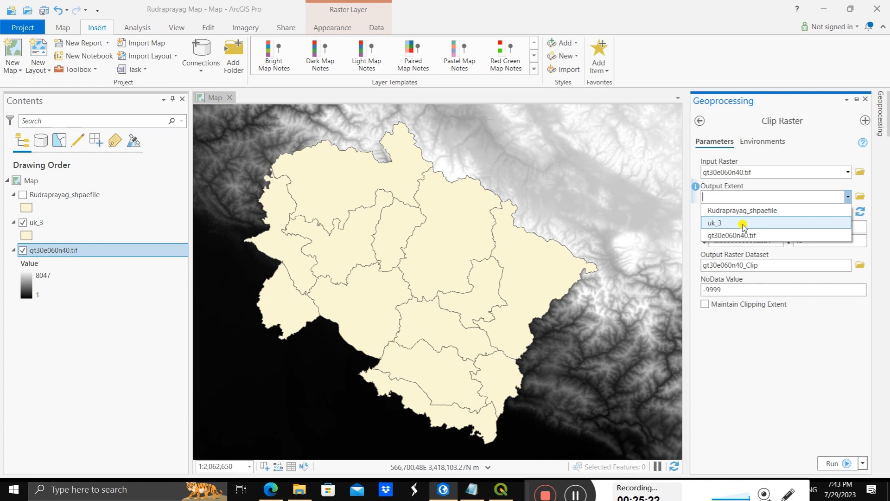
click(743, 224)
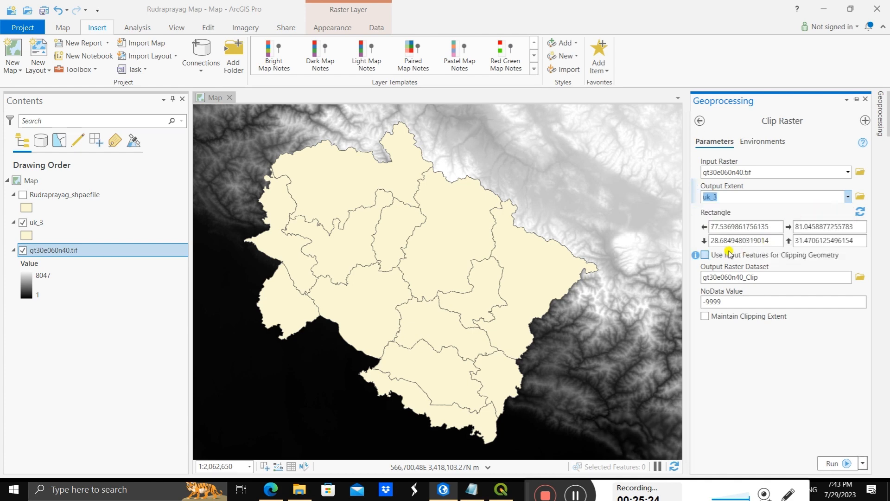
click(706, 255)
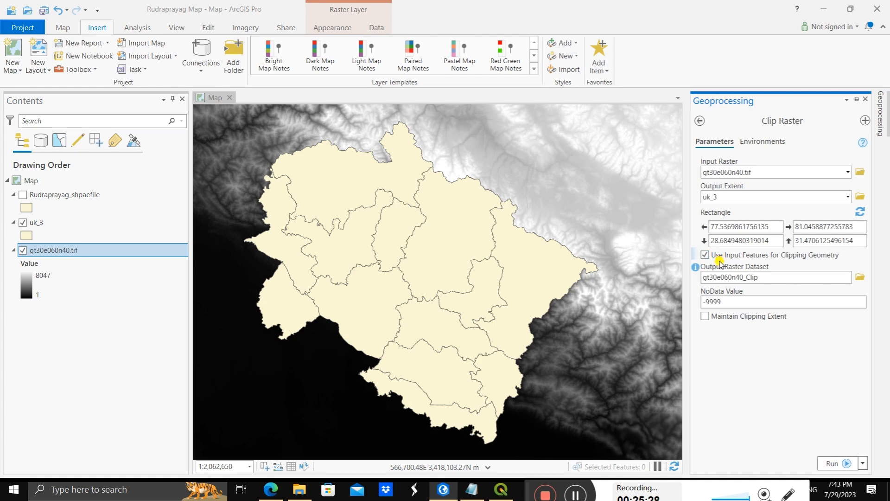
click(831, 464)
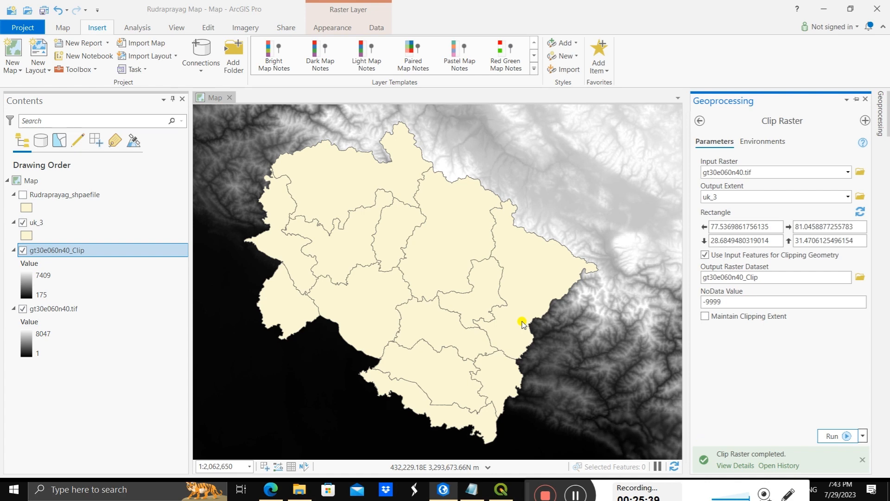
click(23, 308)
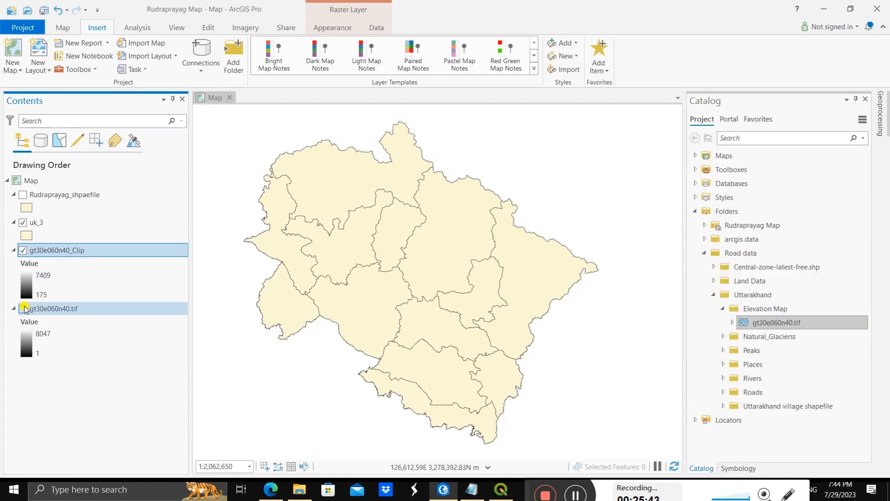
Step: Clip gt30e060n40.tif to the Rudraprayag_shpaefile extent, using input features for clipping geometry and the output gt30e060n40_Clip
click(23, 222)
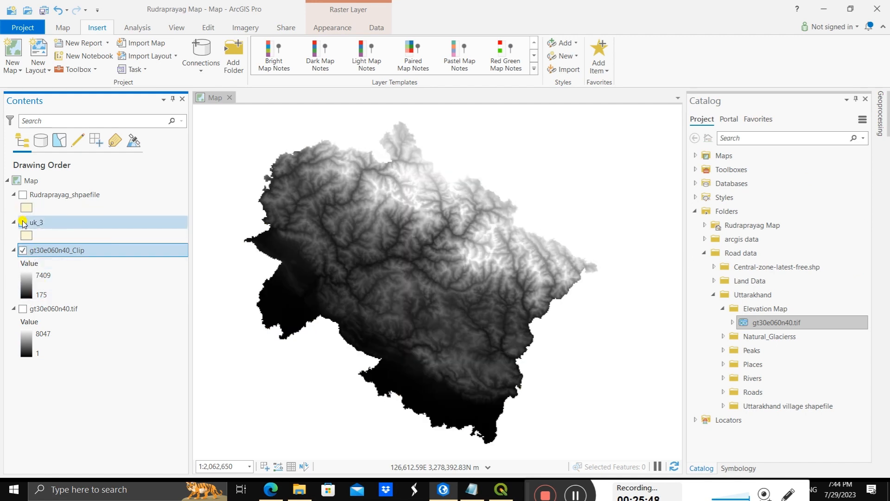
click(23, 223)
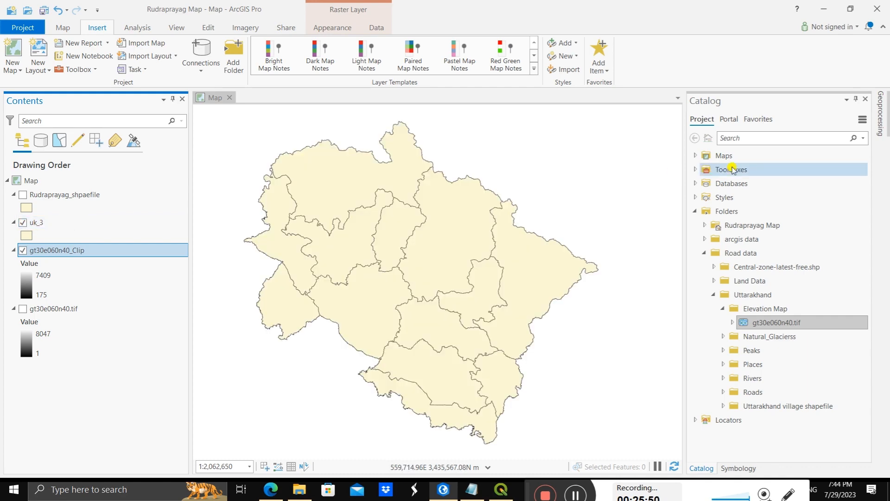
click(880, 116)
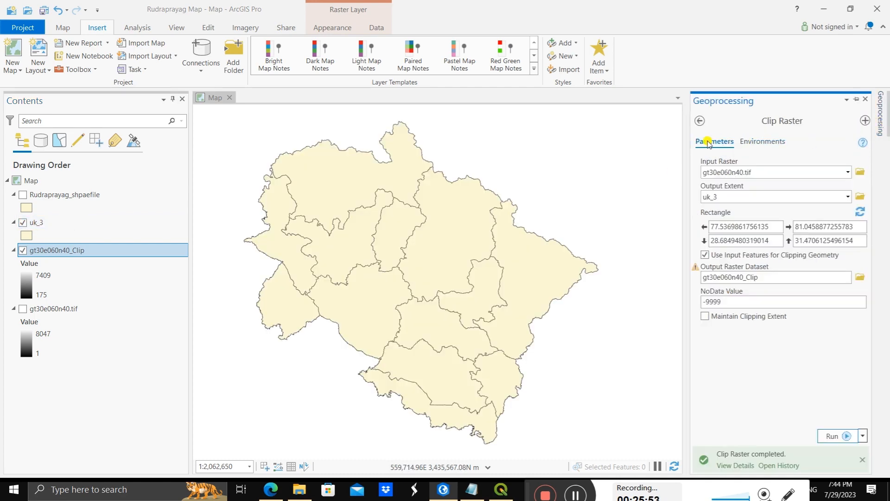
click(848, 196)
click(743, 211)
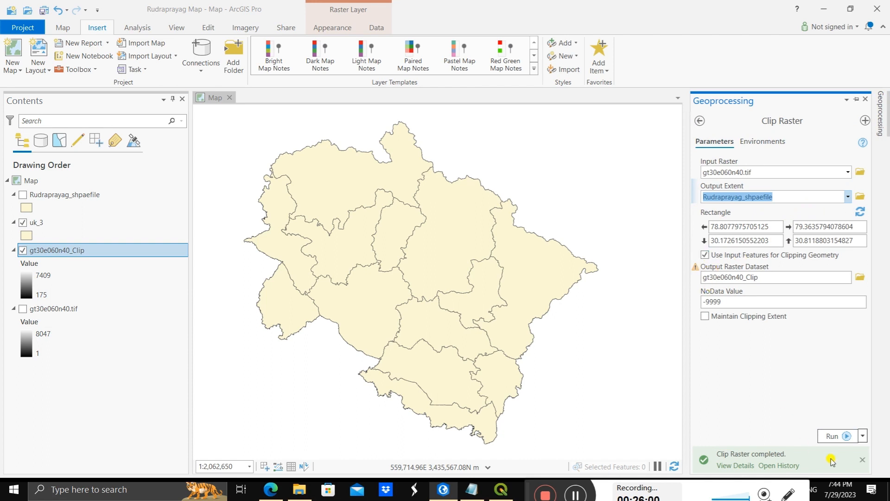
click(833, 436)
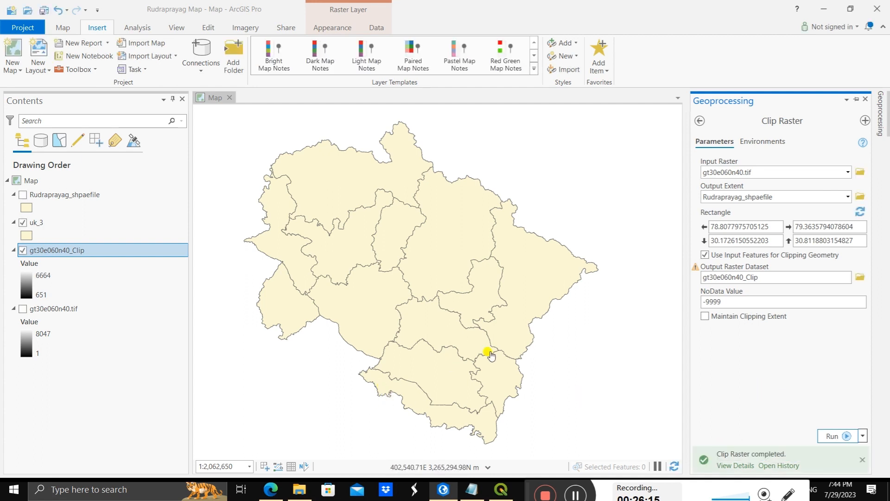
Step: Toggle the visibility of uk_3, the clipped raster and the original raster to examine the Rudraprayag elevation clip
click(23, 250)
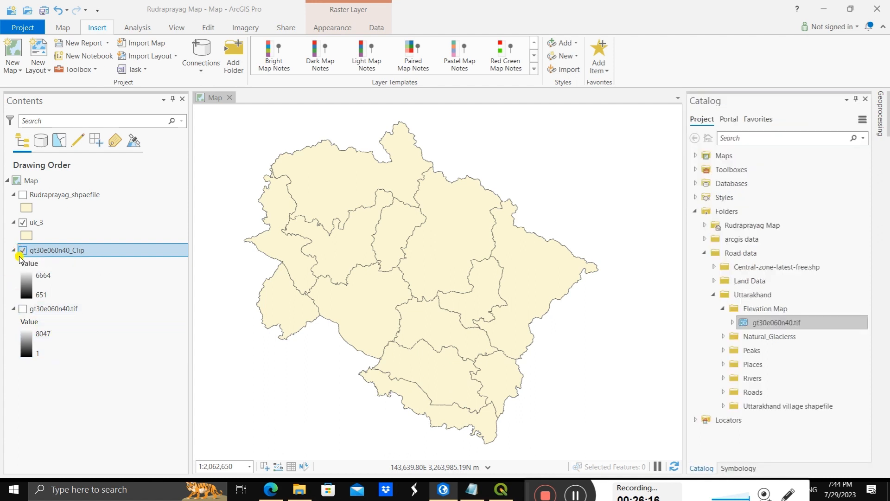
click(23, 309)
click(23, 308)
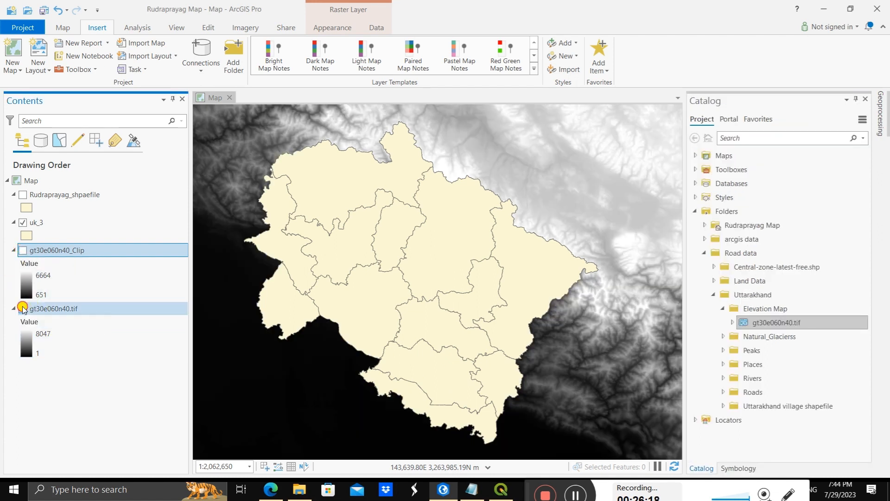
click(23, 308)
click(23, 250)
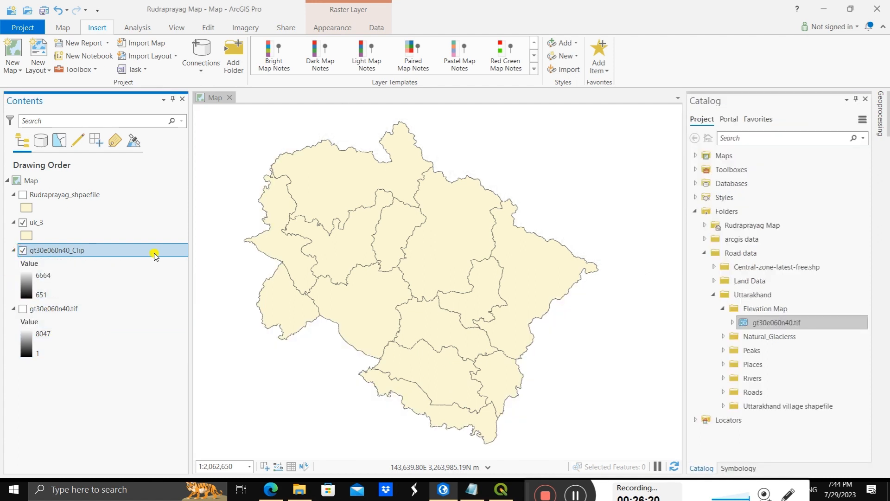
drag(384, 268, 422, 232)
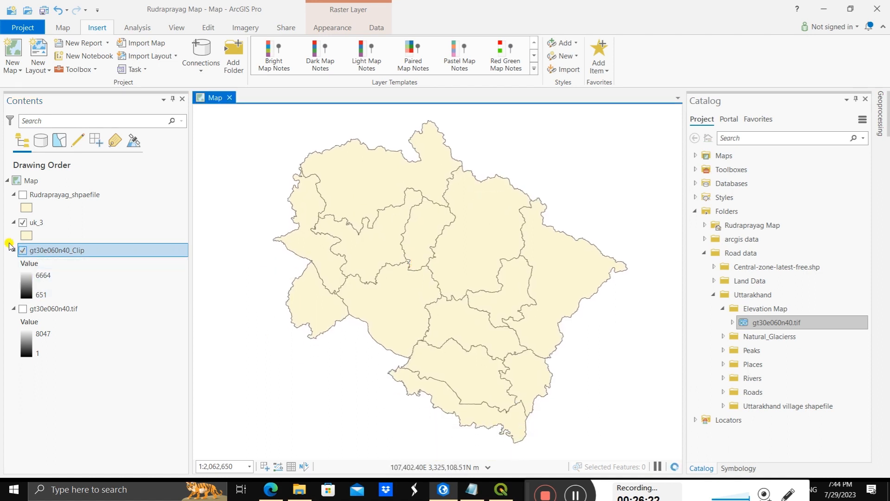
click(23, 222)
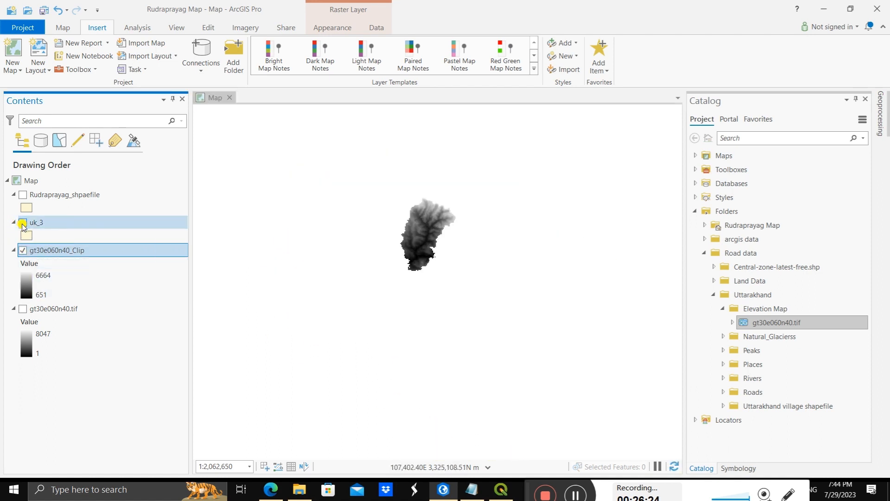
click(23, 308)
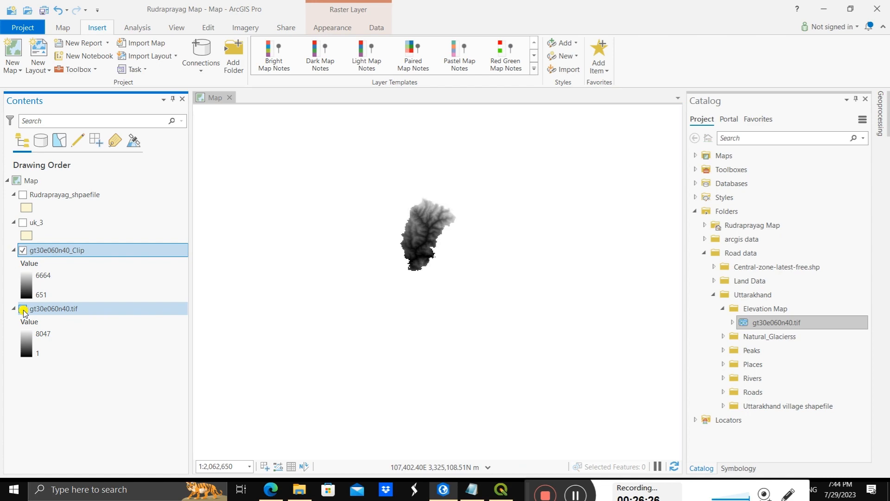
click(22, 309)
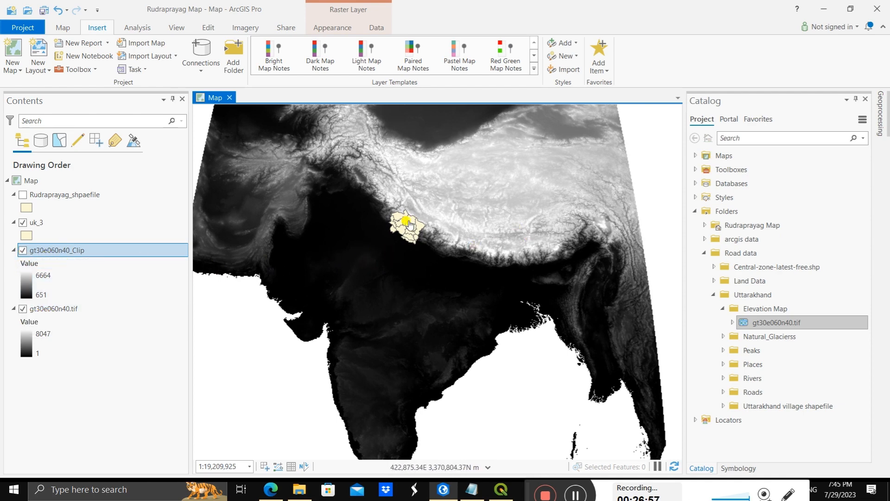
Step: Clip gt30e060n40.tif to the uk_3 boundary, saving the output raster as gt30e060n40uk_Clip
scroll(394, 212, up, 4)
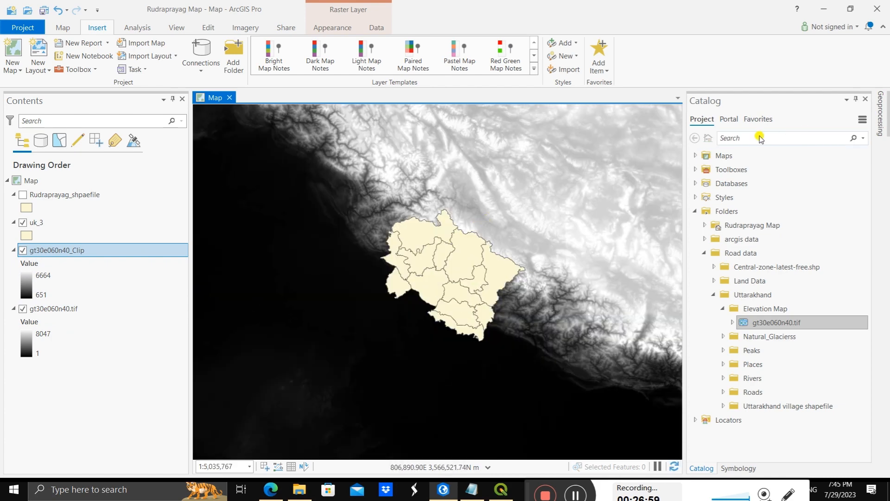
click(879, 114)
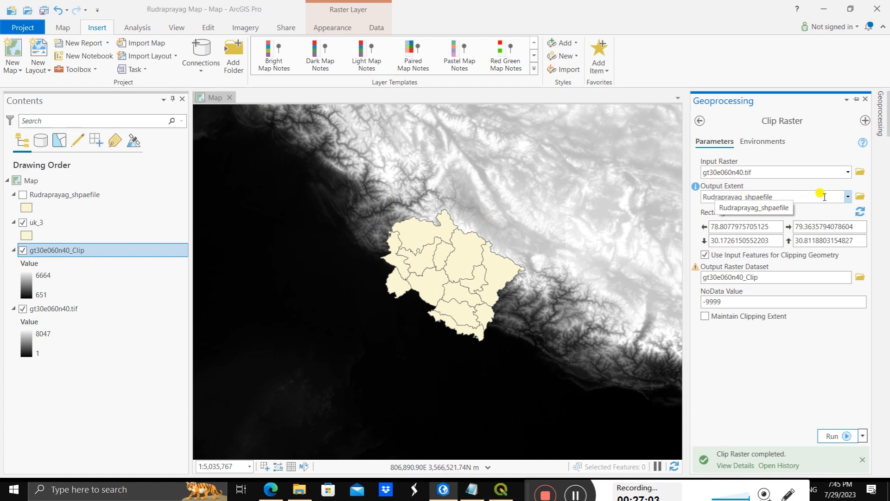
click(847, 196)
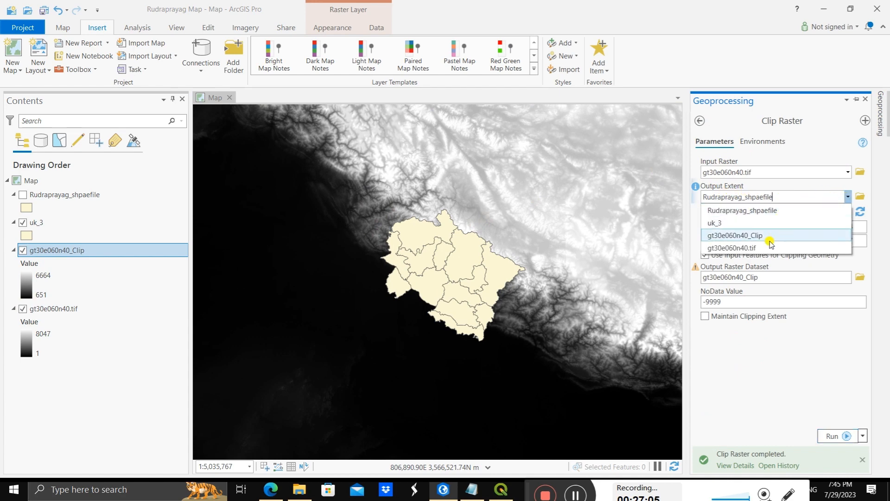
click(750, 235)
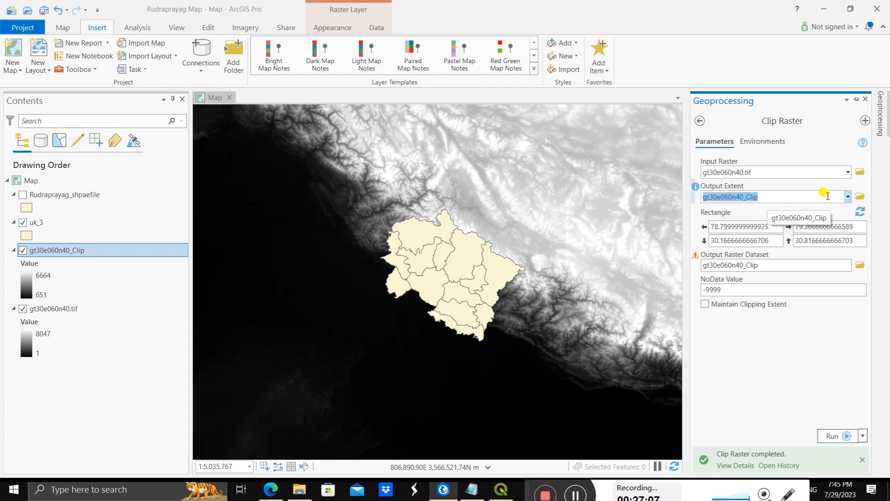
click(847, 197)
click(728, 224)
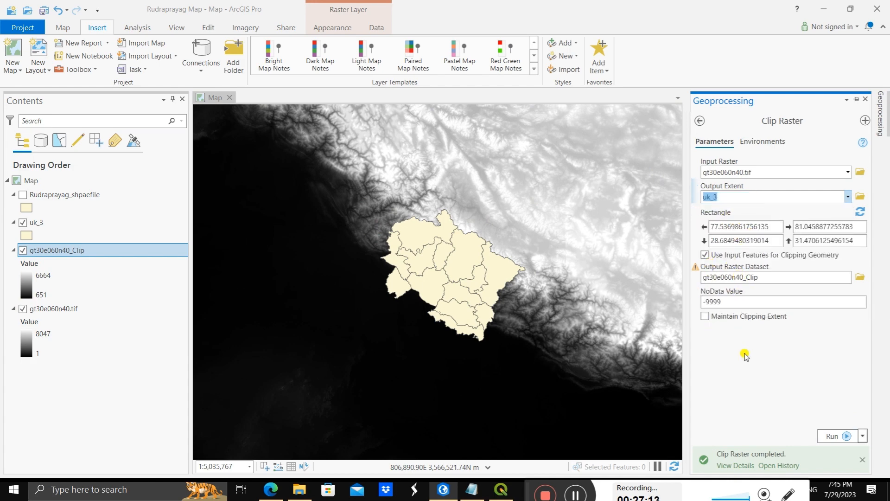
click(744, 277)
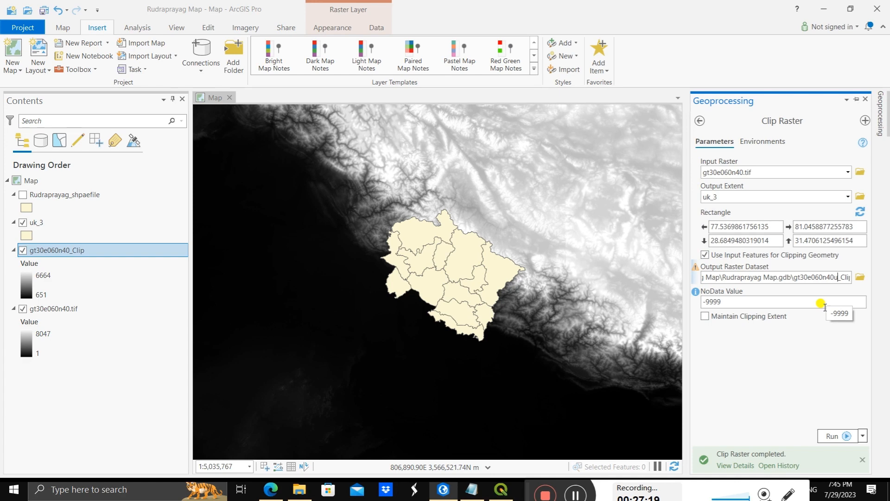
click(830, 435)
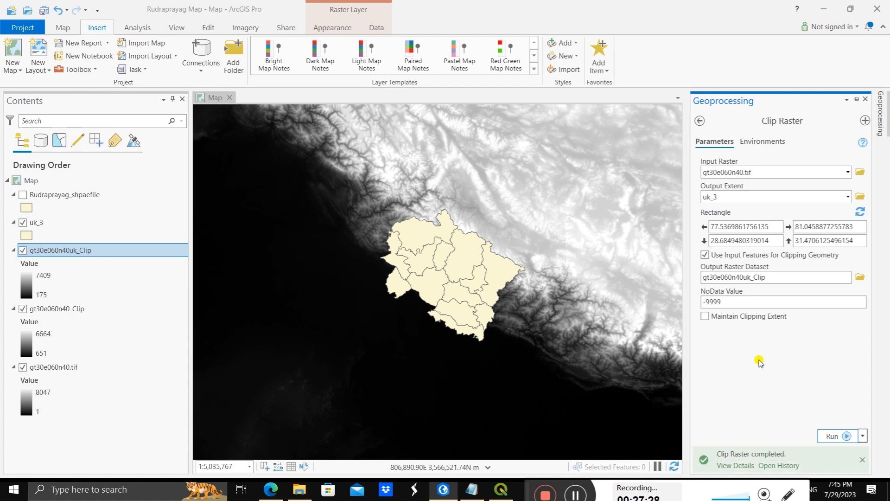
Step: Hide the original gt30e060n40.tif raster and the uk_3 layer to view the Uttarakhand elevation clip
click(46, 366)
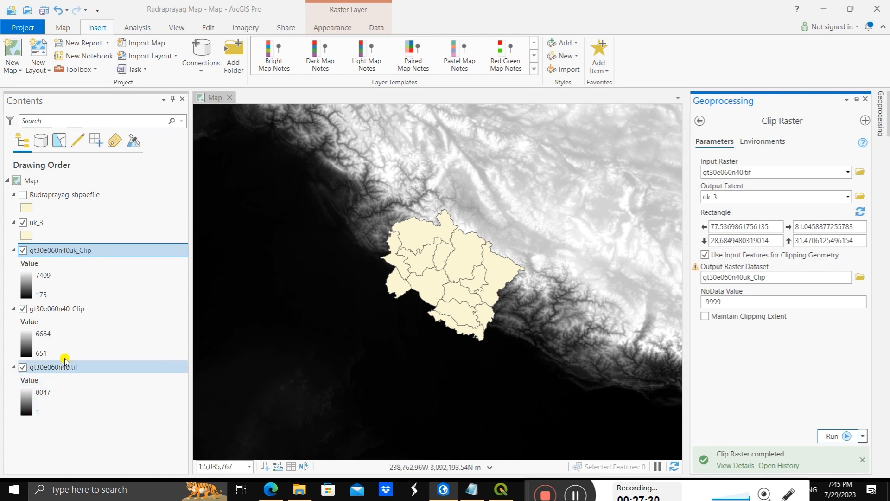
click(23, 367)
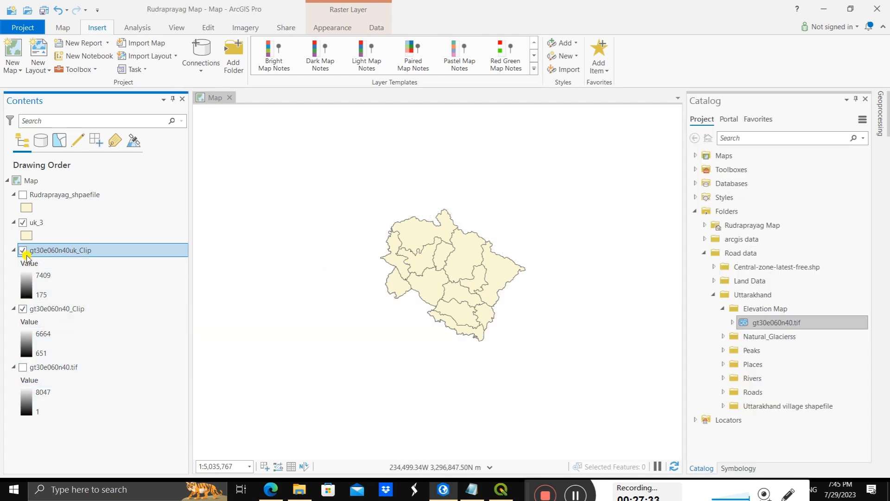
click(23, 224)
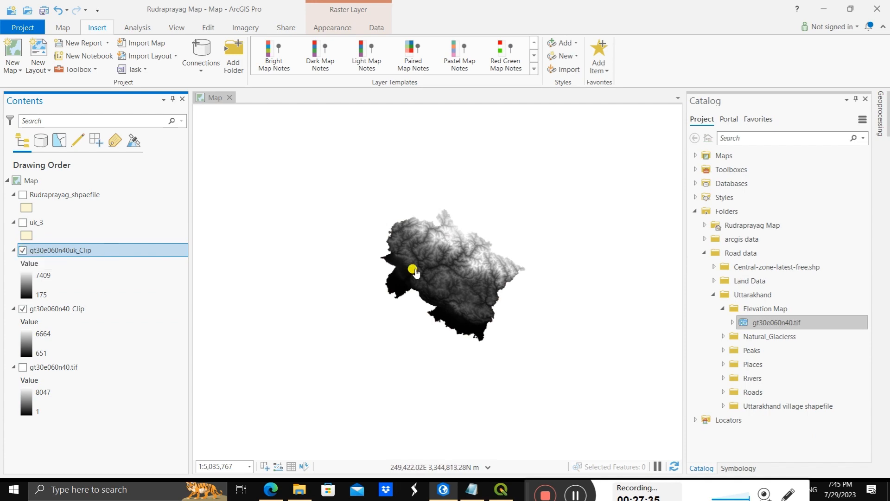
scroll(432, 264, up, 3)
scroll(435, 281, down, 1)
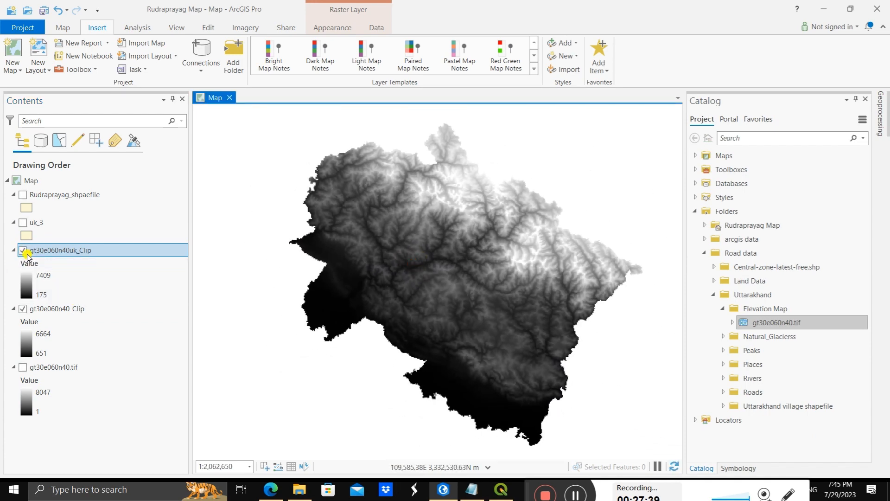
Step: Compare the Rudraprayag and Uttarakhand elevation clips one at a time, leaving only gt30e060n40uk_Clip displayed
click(23, 308)
click(23, 250)
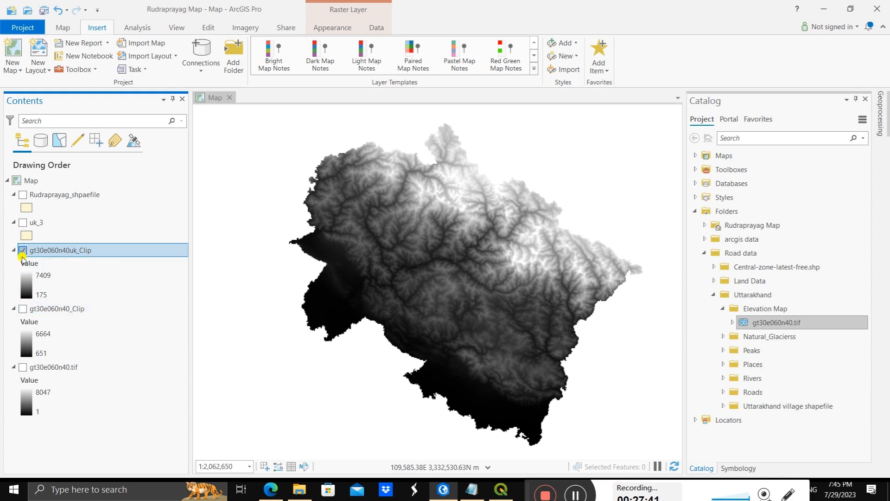
click(23, 309)
scroll(401, 250, up, 2)
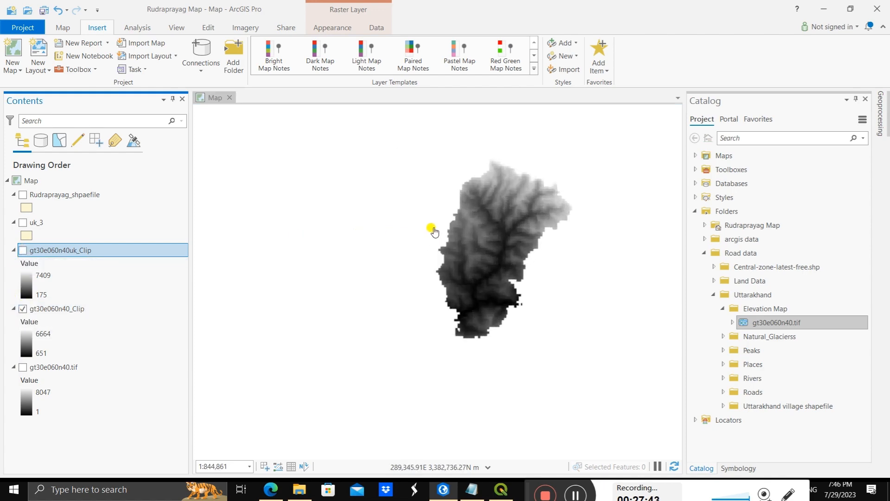
scroll(440, 256, up, 1)
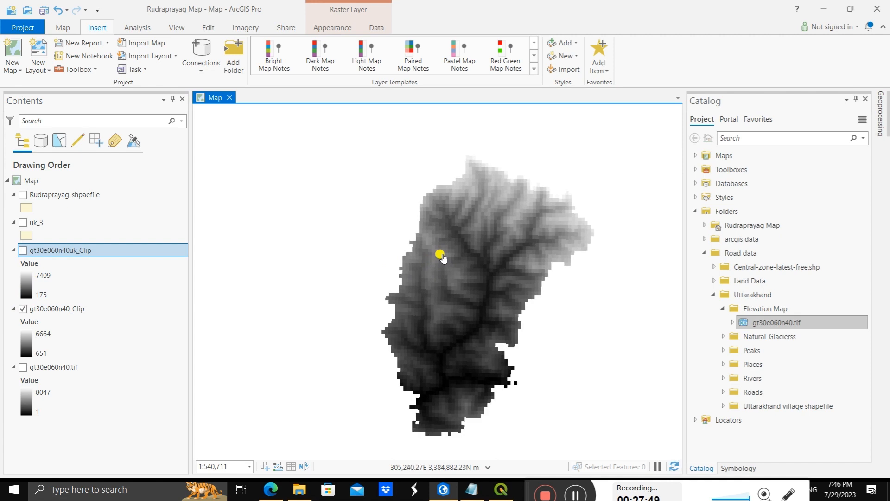
scroll(442, 258, down, 1)
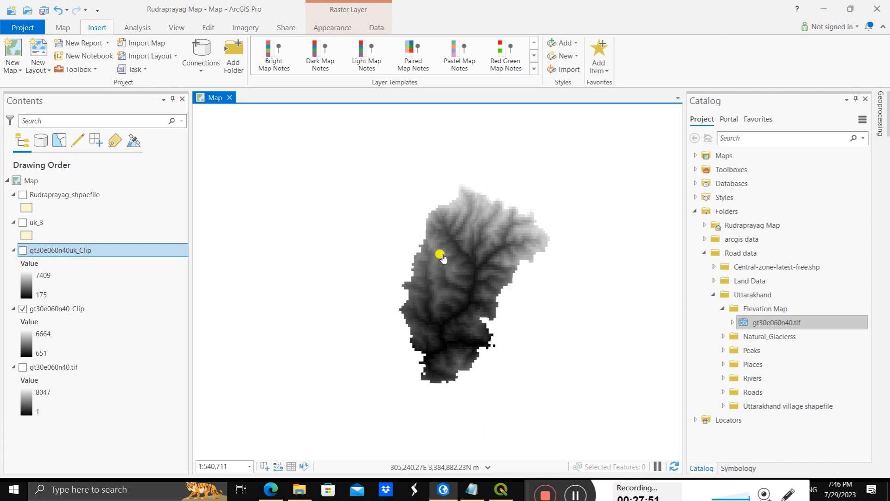
click(23, 252)
click(22, 309)
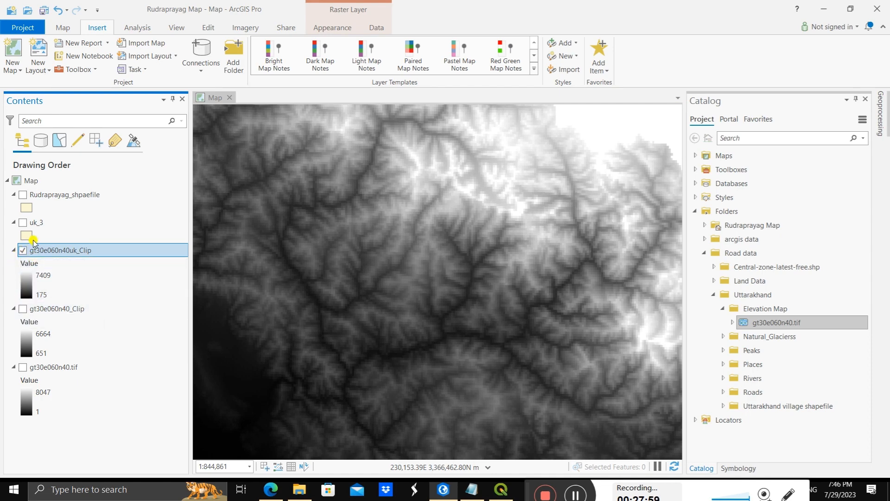
scroll(327, 230, down, 3)
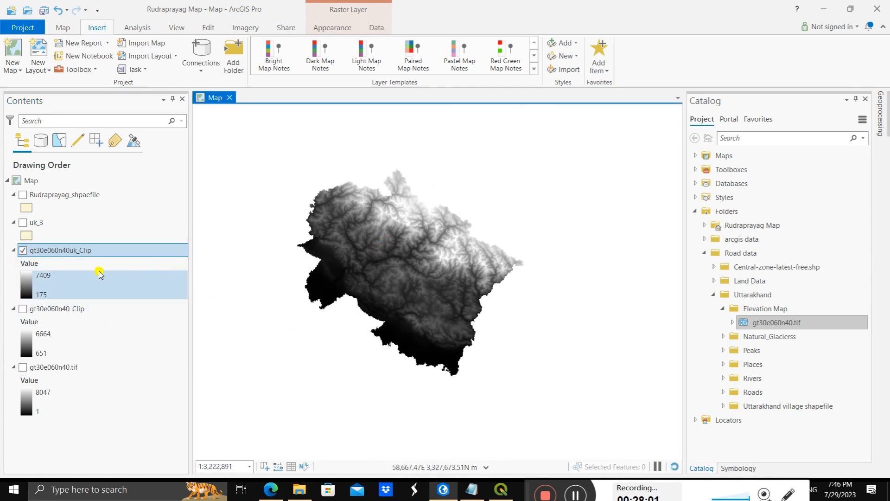
Step: Show the uk_3 layer and apply the unfilled Black Outline symbol so the district boundaries overlay the elevation raster
click(22, 222)
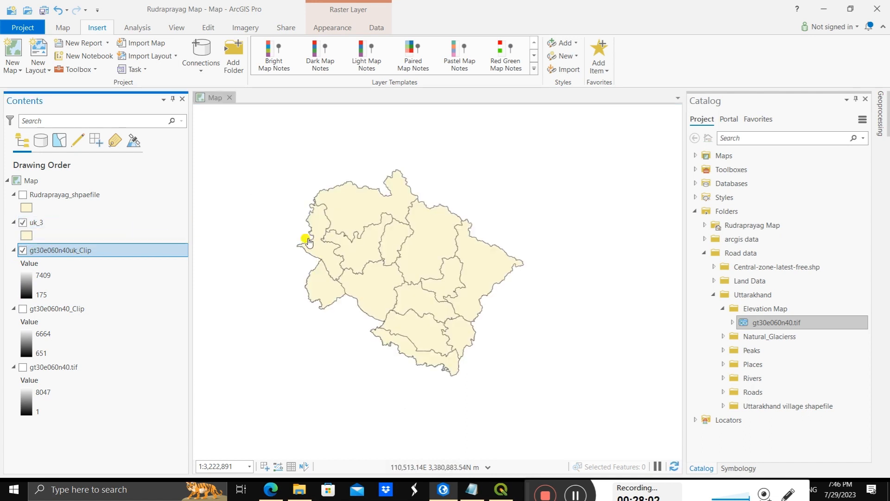
click(27, 235)
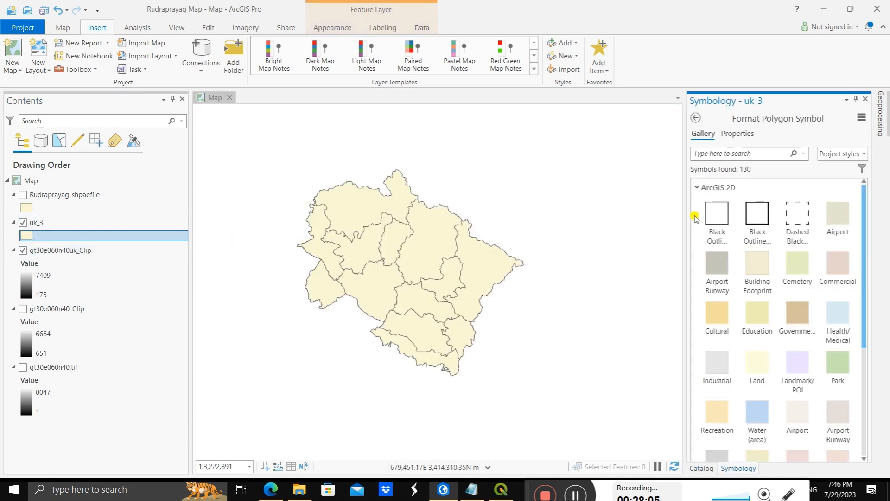
click(754, 213)
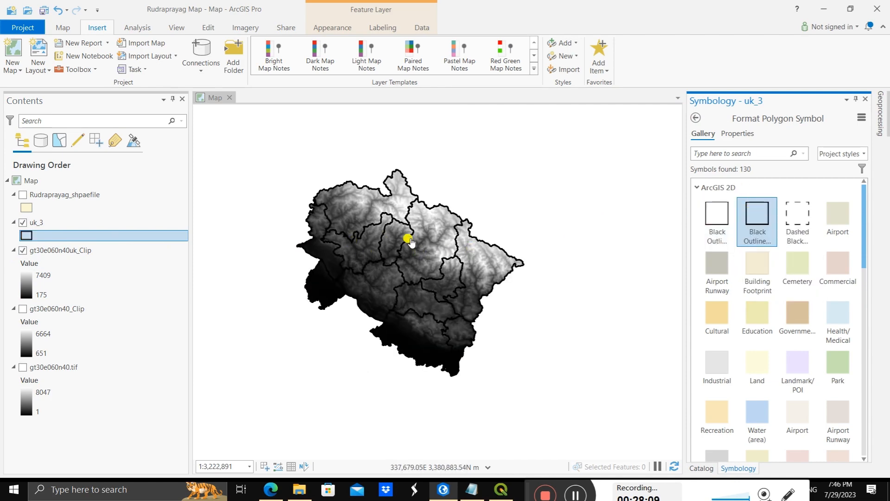
scroll(417, 250, up, 2)
scroll(365, 253, down, 2)
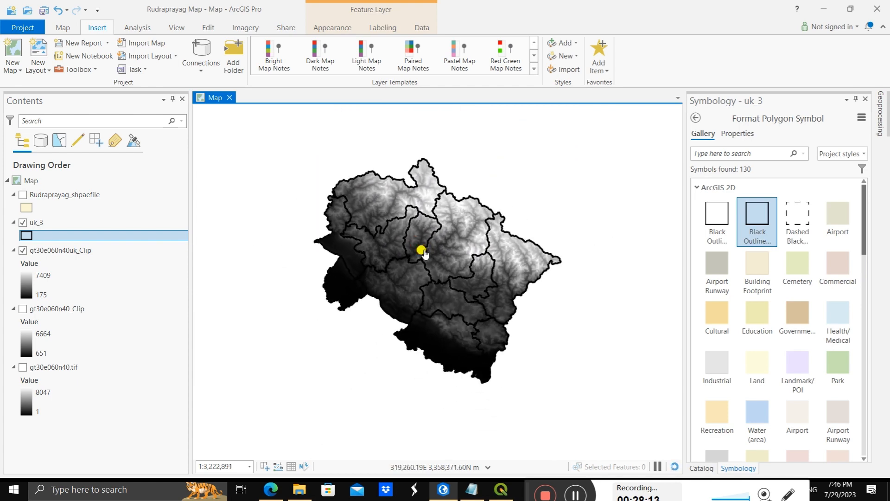
scroll(421, 252, up, 2)
Step: Apply the purple-to-red multipart color scheme to the gt30e060n40uk_Clip elevation raster
click(30, 297)
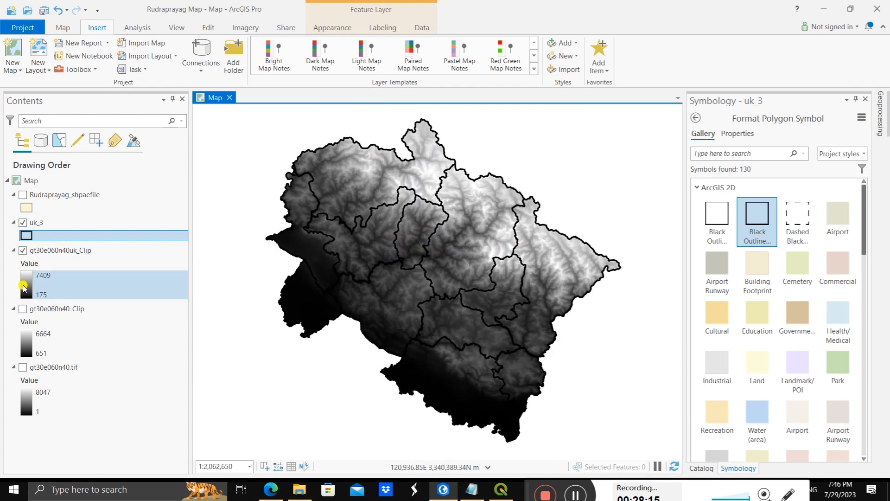
click(23, 287)
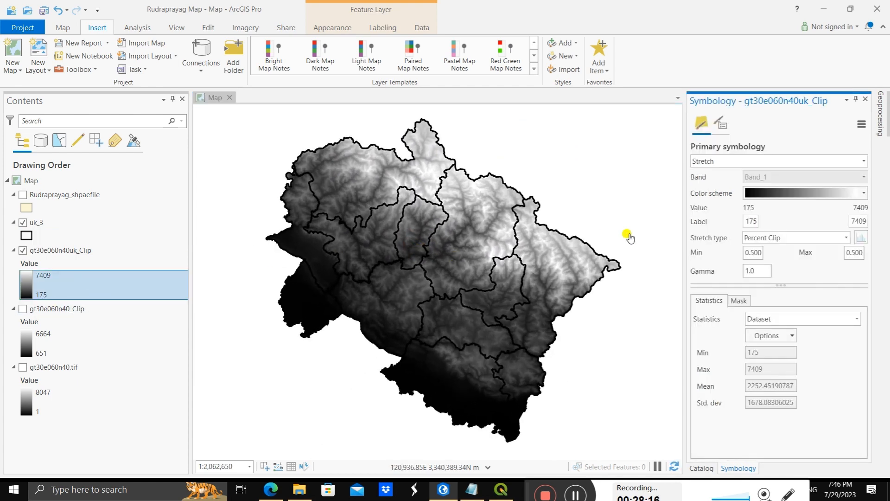
click(863, 194)
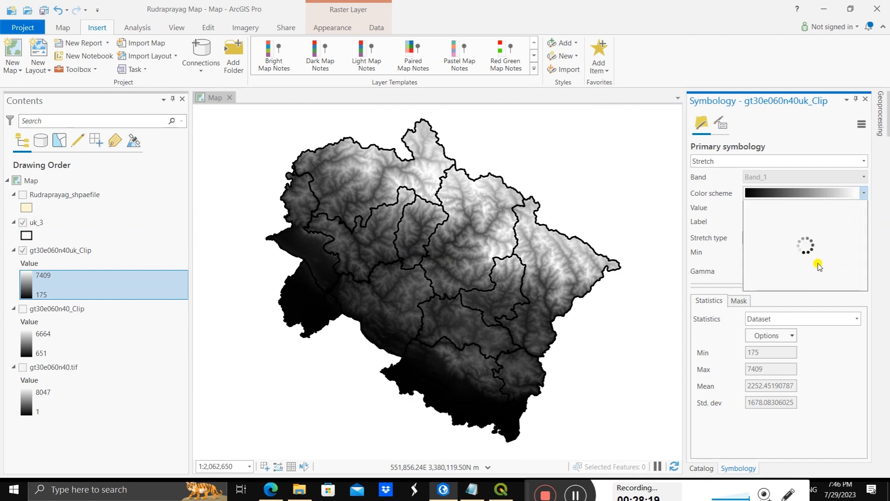
click(821, 238)
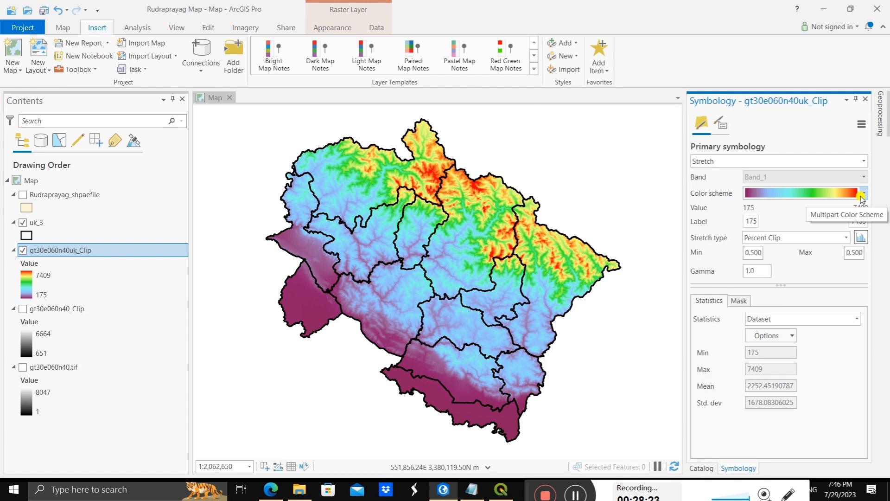
Step: Set the color scheme of the gt30e060n40uk_Clip raster to Spectrum-Full Bright
click(862, 195)
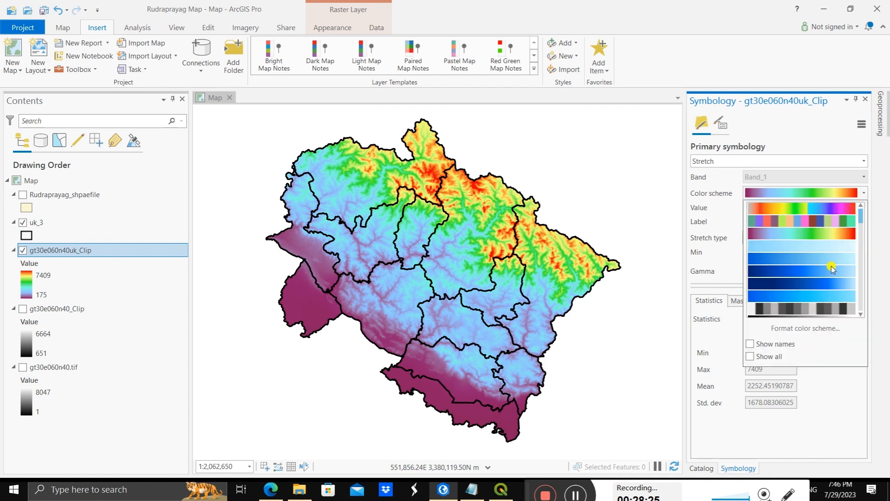
scroll(827, 276, down, 2)
scroll(826, 280, down, 3)
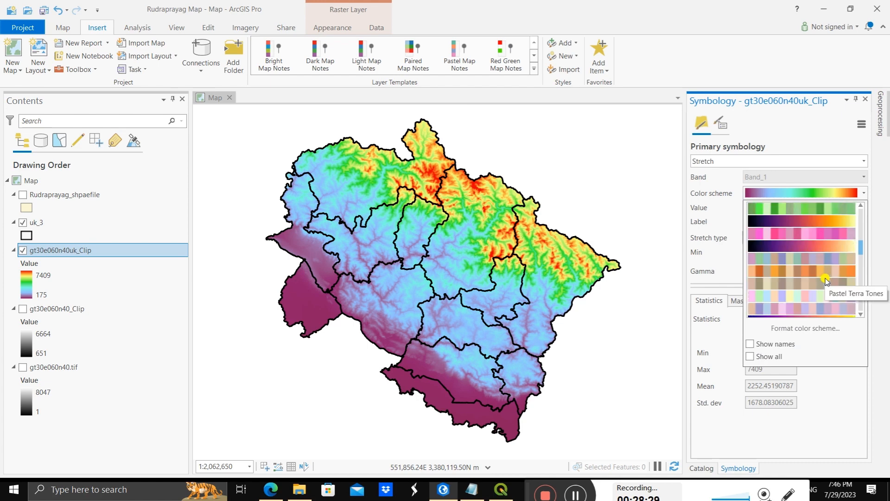
scroll(825, 278, down, 3)
scroll(826, 268, down, 3)
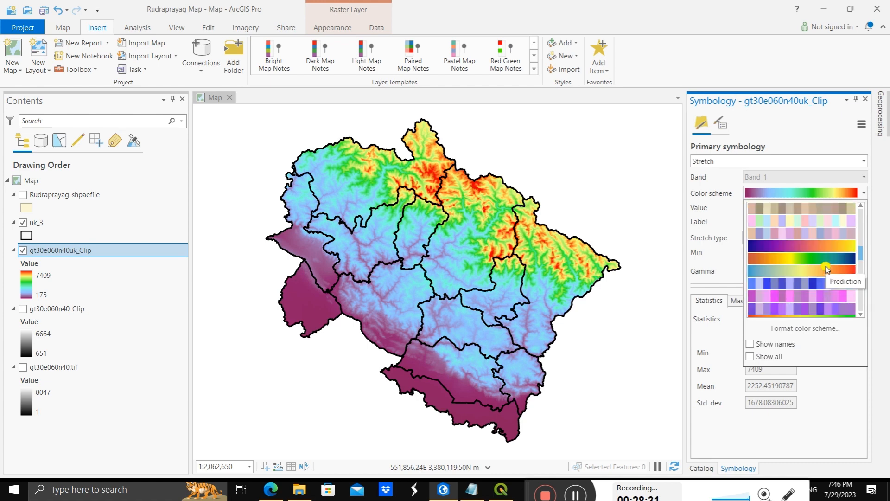
scroll(827, 263, down, 4)
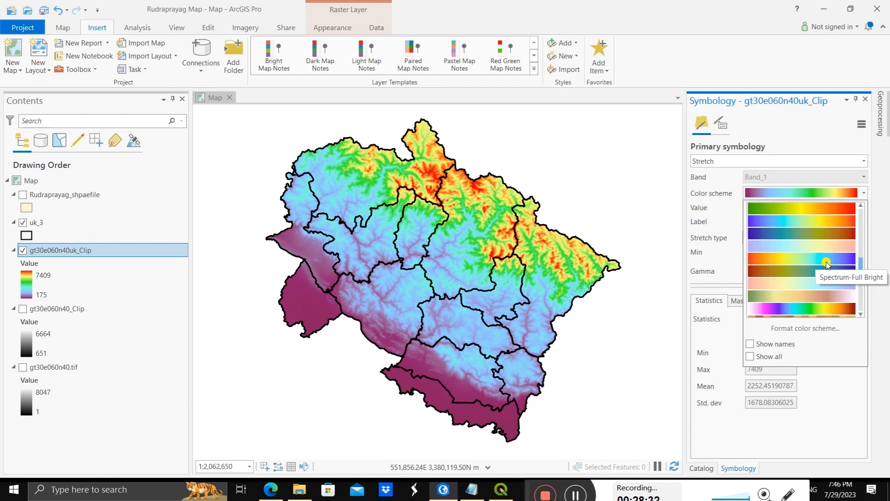
click(827, 259)
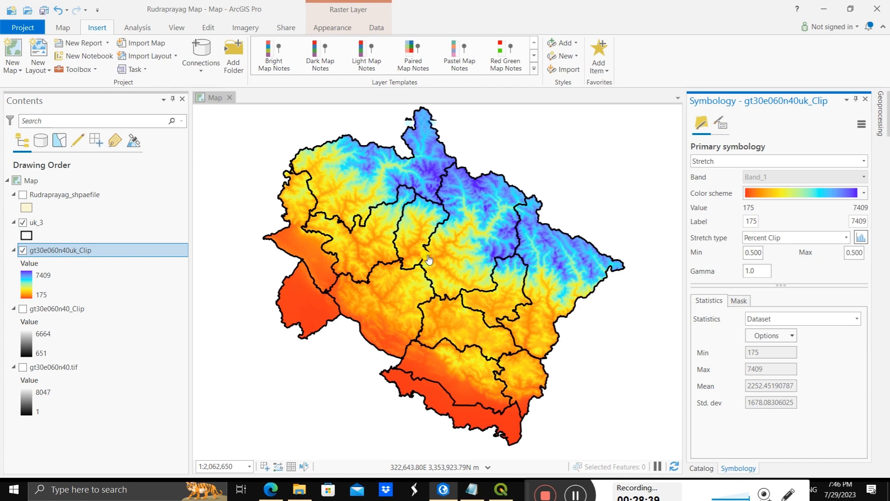
scroll(429, 255, up, 1)
scroll(423, 241, down, 1)
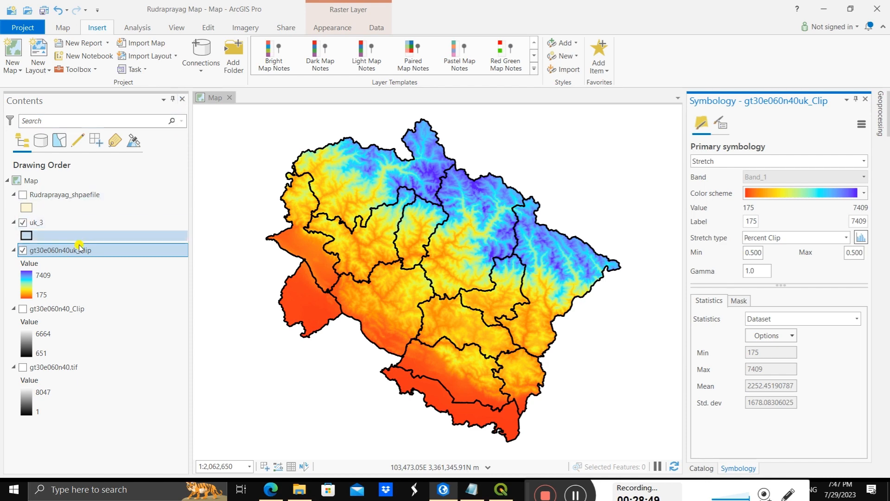
Step: Hide the gt30e060n40uk_Clip and uk_3 layers and show the Rudraprayag_shpaefile layer instead
drag(361, 239, 297, 247)
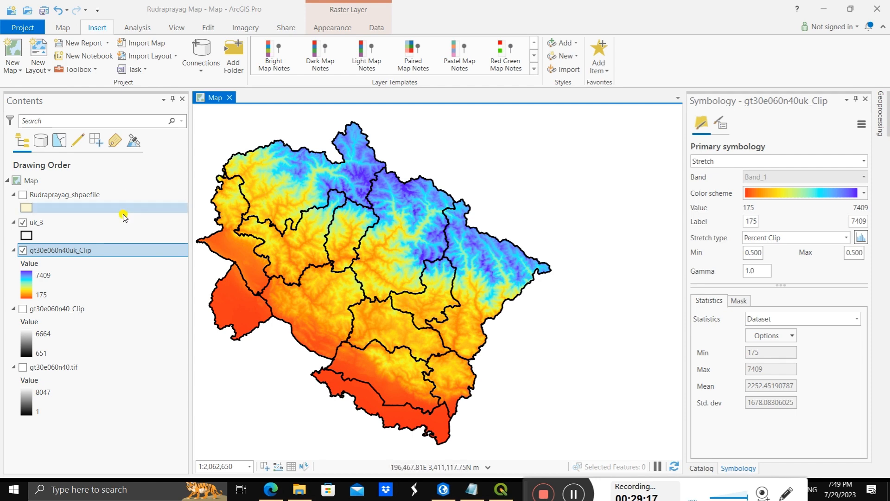
drag(319, 253, 312, 257)
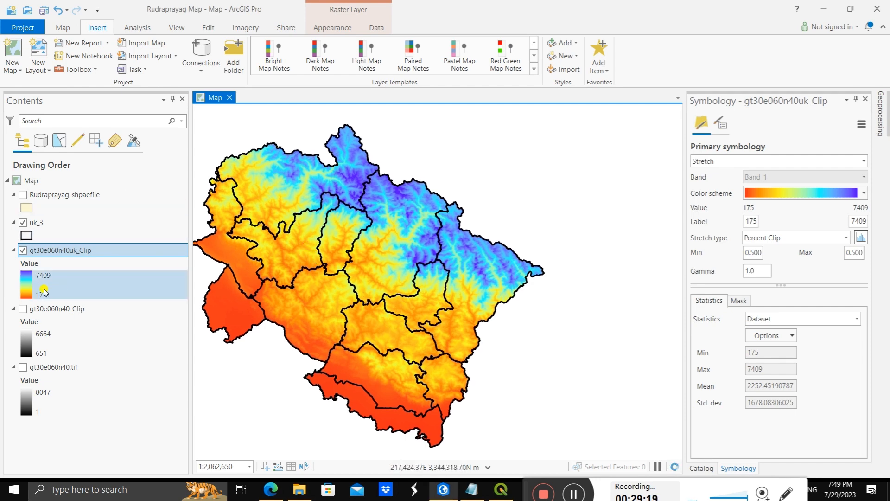
click(22, 251)
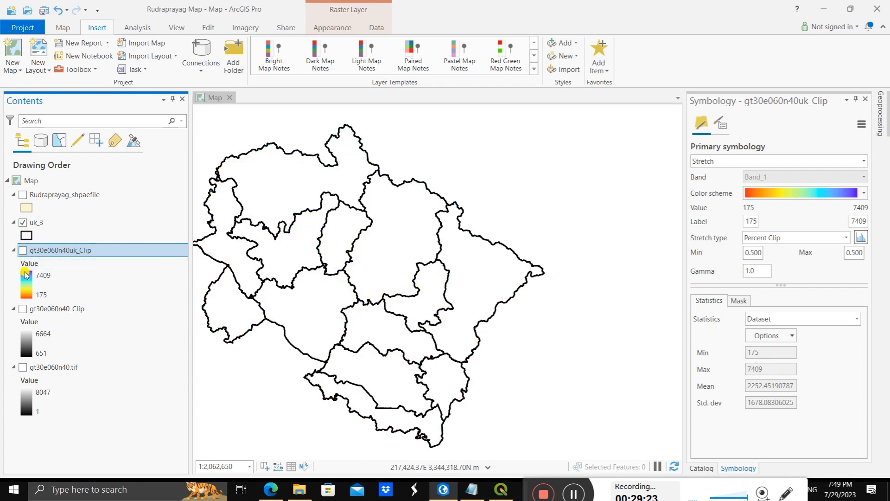
click(39, 284)
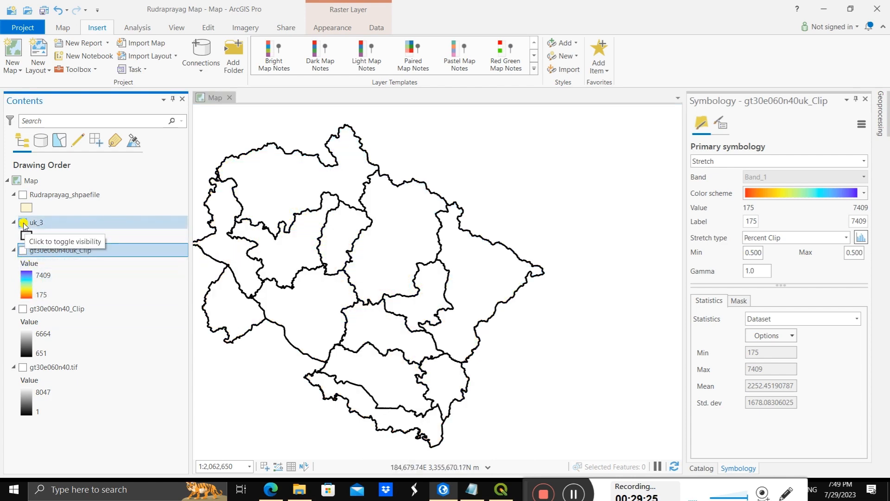
click(22, 222)
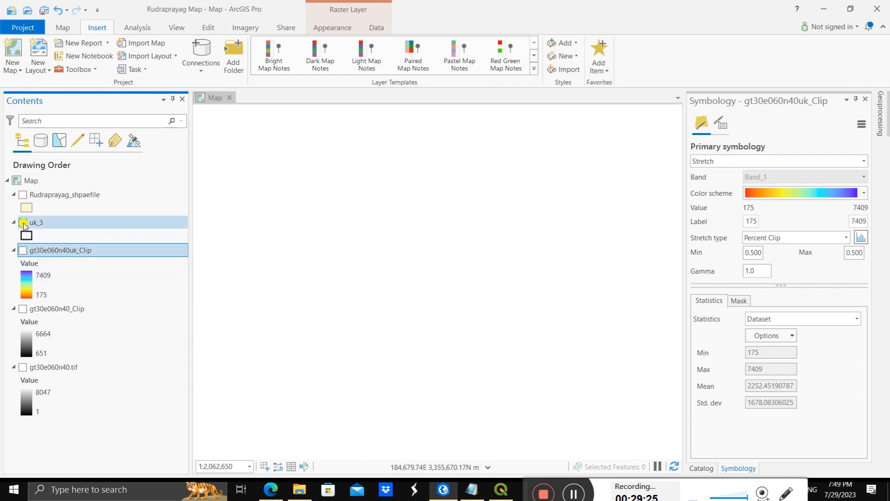
click(22, 194)
scroll(332, 233, up, 4)
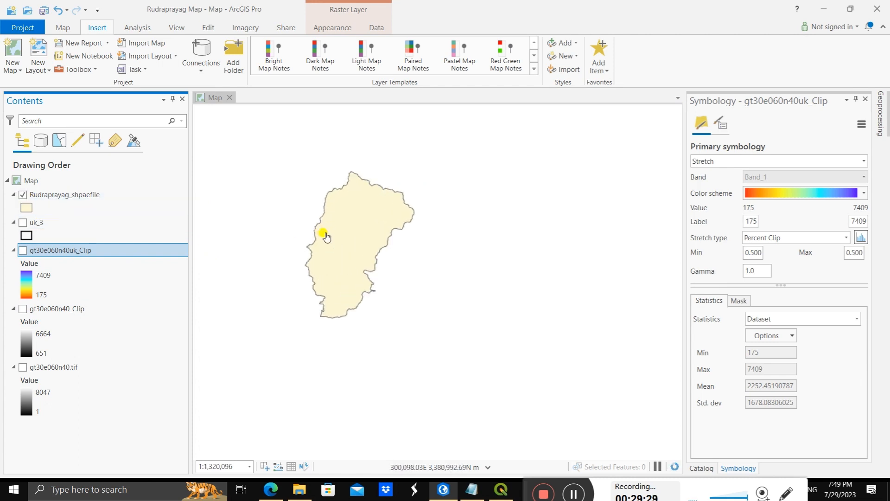
drag(326, 230, 342, 243)
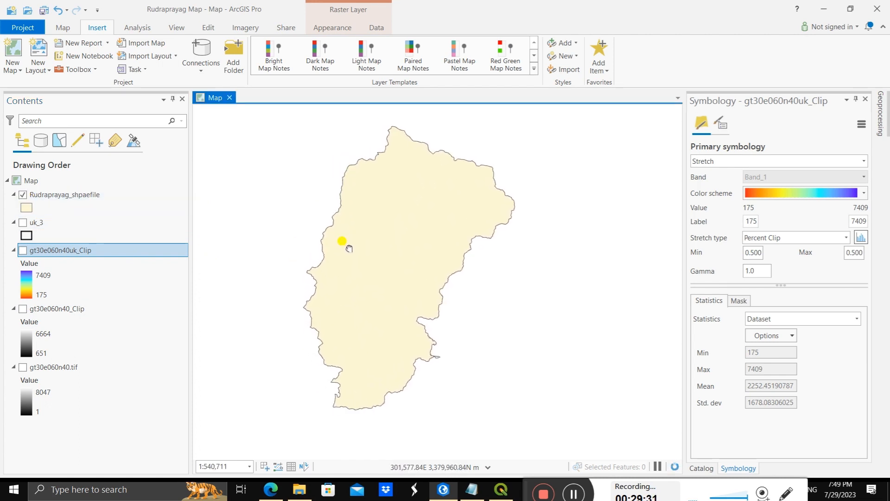
Step: Apply the unfilled Black Outline symbol to the Rudraprayag_shpaefile district boundary
click(29, 207)
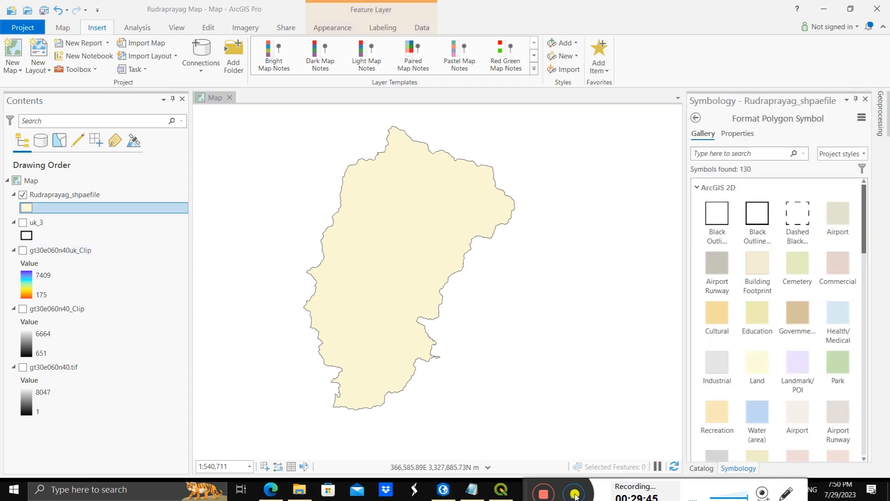
click(754, 216)
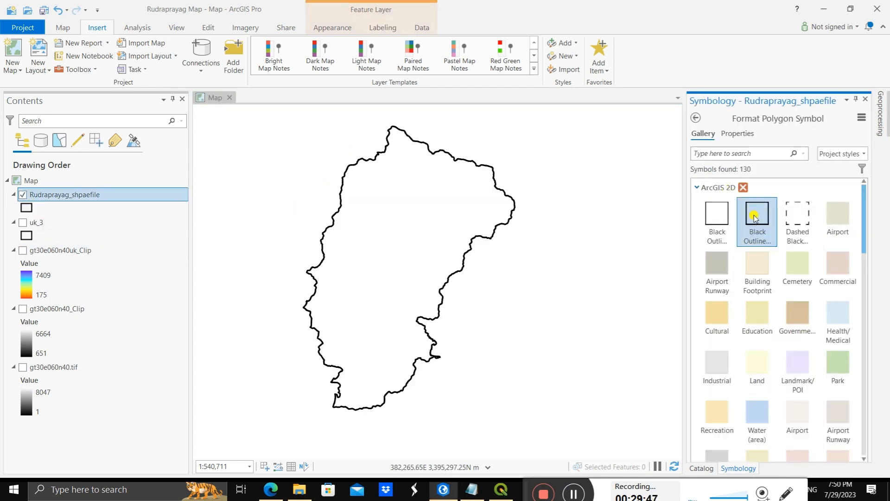
drag(415, 232, 436, 236)
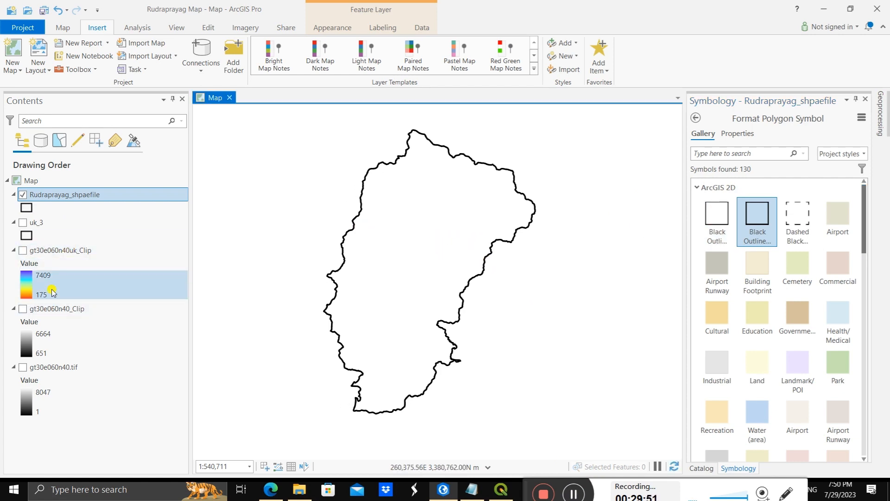
Step: Show the gt30e060n40_Clip raster under the district boundary and set its color scheme to Spectrum-Full Bright
click(23, 308)
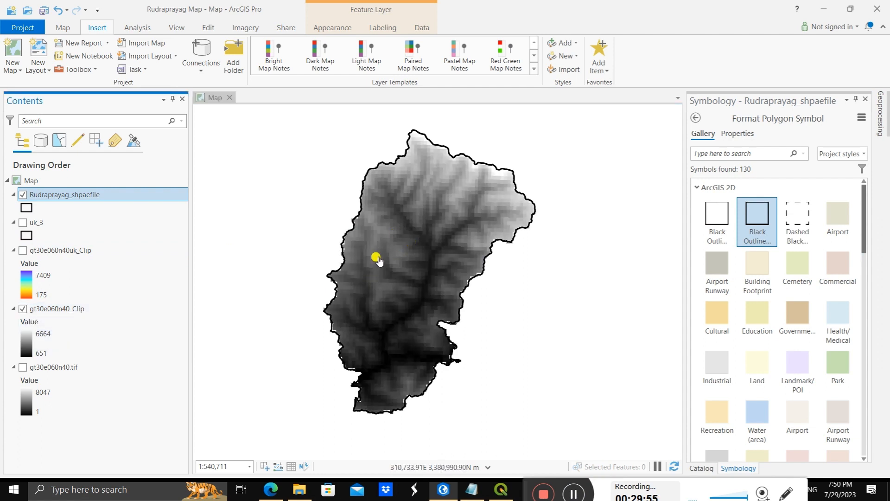
click(28, 343)
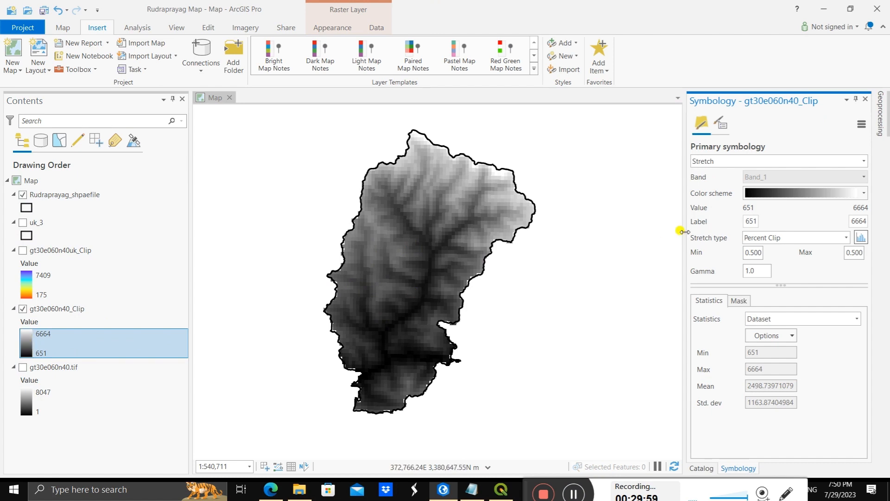
click(863, 193)
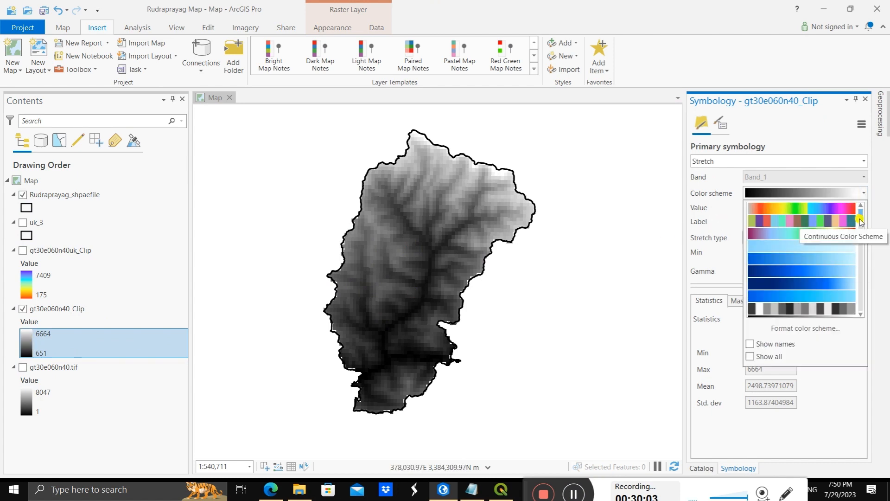
scroll(862, 224, down, 3)
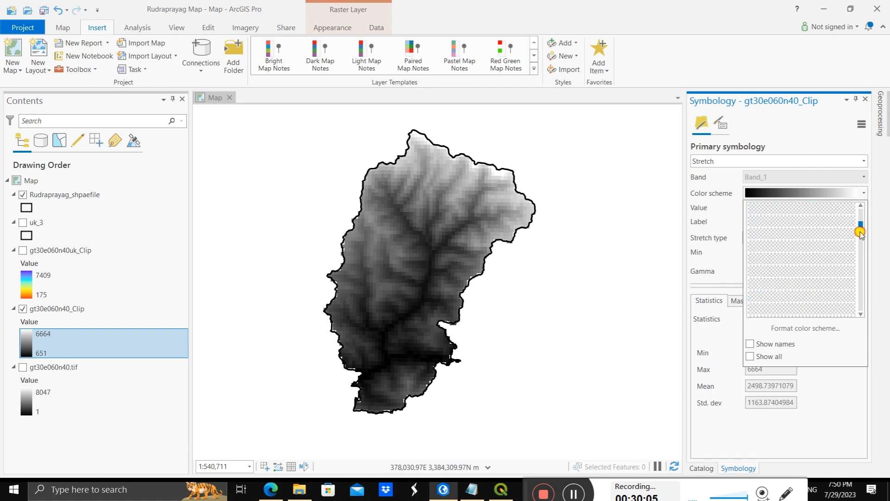
scroll(822, 274, down, 4)
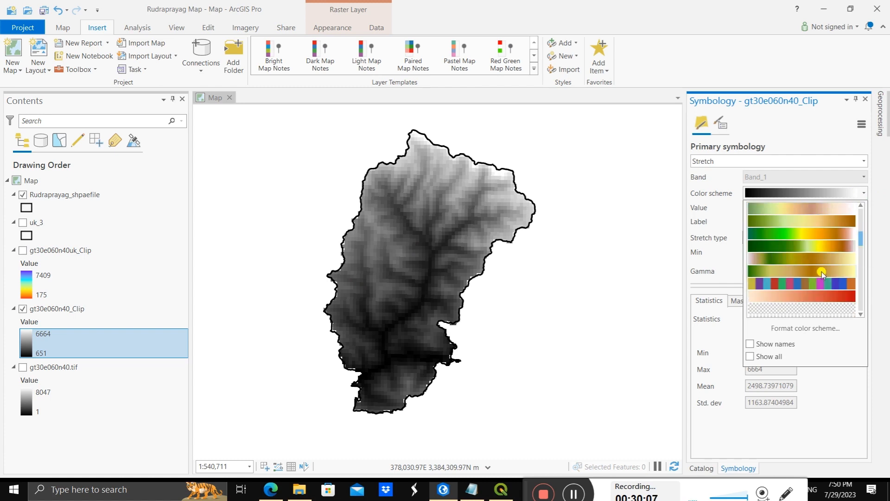
scroll(822, 274, down, 4)
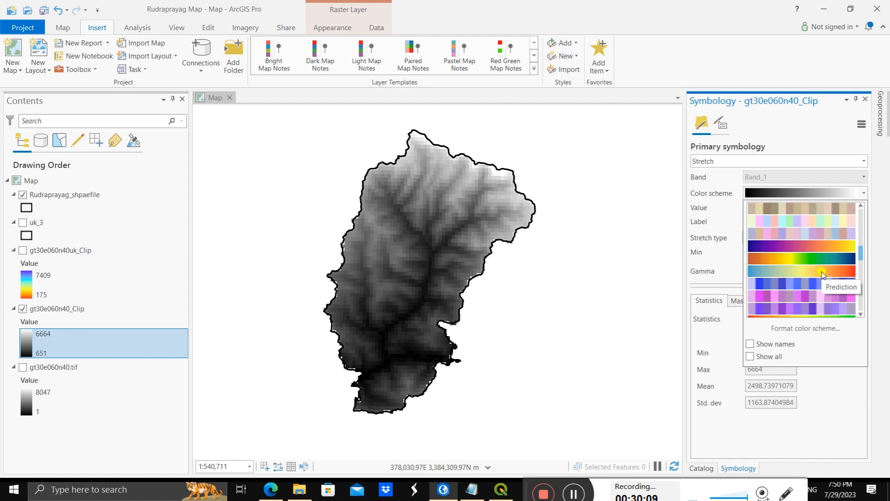
scroll(822, 274, down, 5)
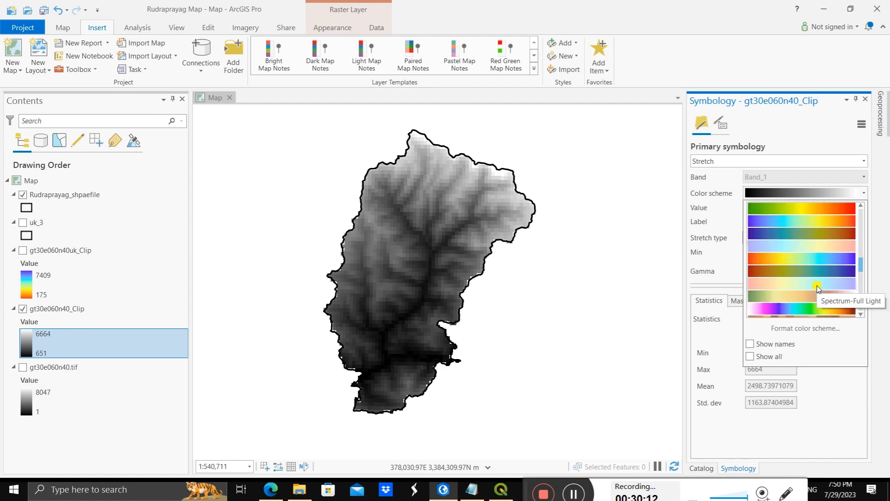
click(816, 259)
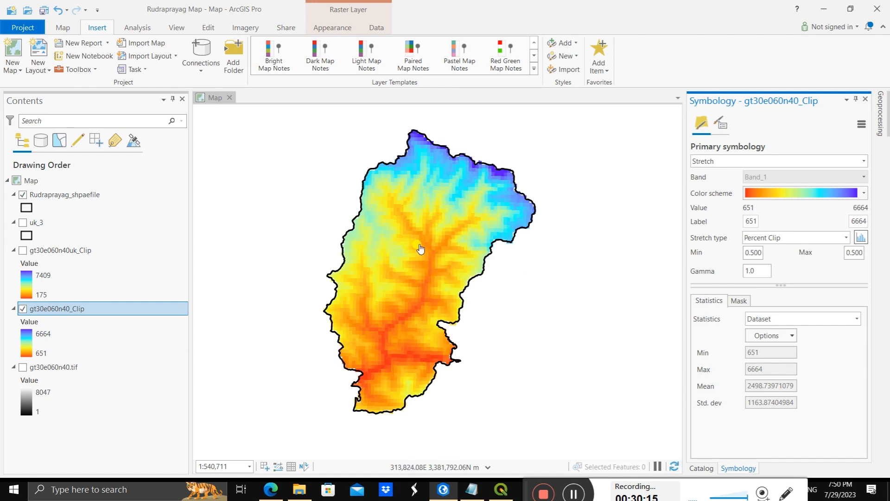
scroll(421, 249, up, 2)
scroll(421, 250, down, 2)
scroll(403, 257, up, 4)
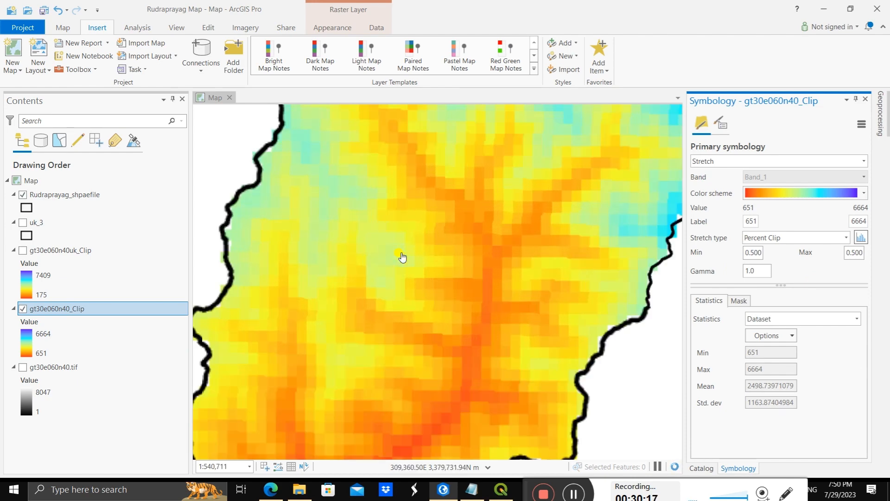
scroll(422, 254, down, 5)
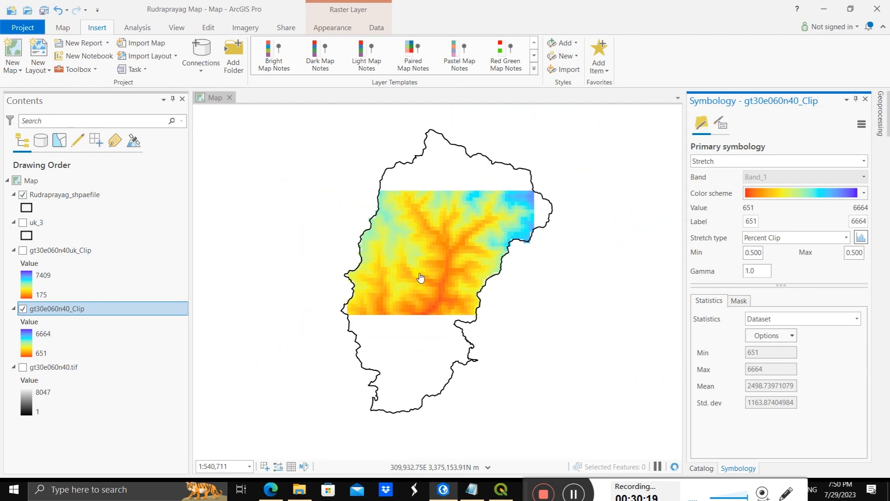
mouse_move(420, 276)
mouse_down()
mouse_move(427, 256)
mouse_move(424, 270)
mouse_up()
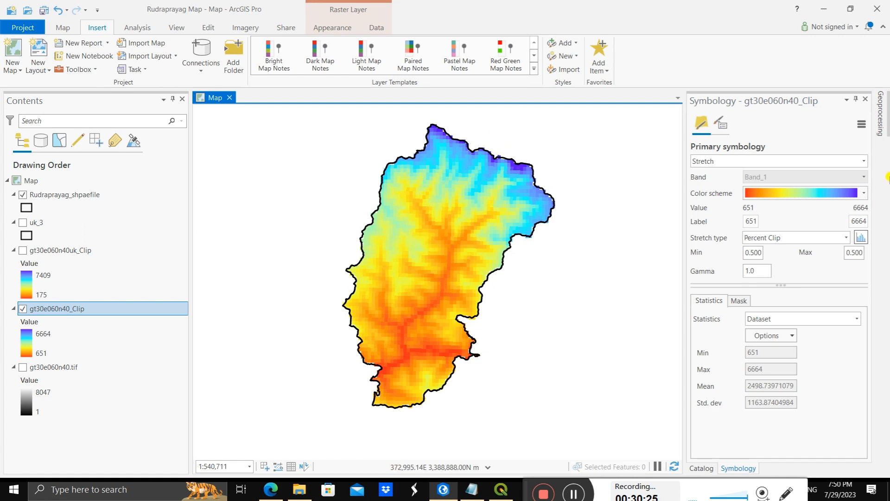
Step: Close the symbology settings and search the geoprocessing tools for "contour"
click(864, 99)
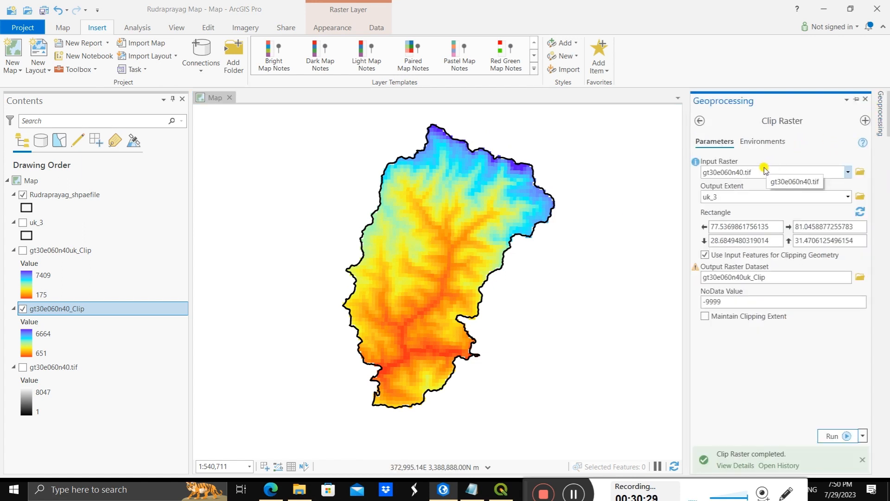
click(700, 121)
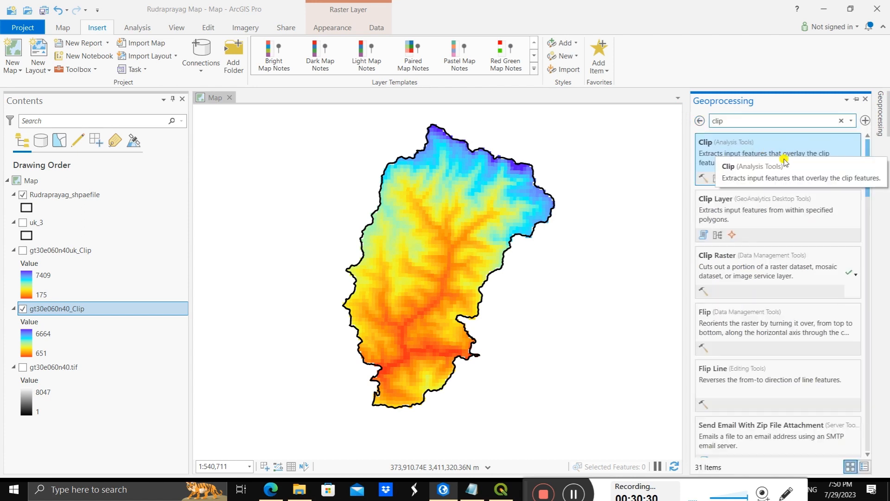
click(706, 118)
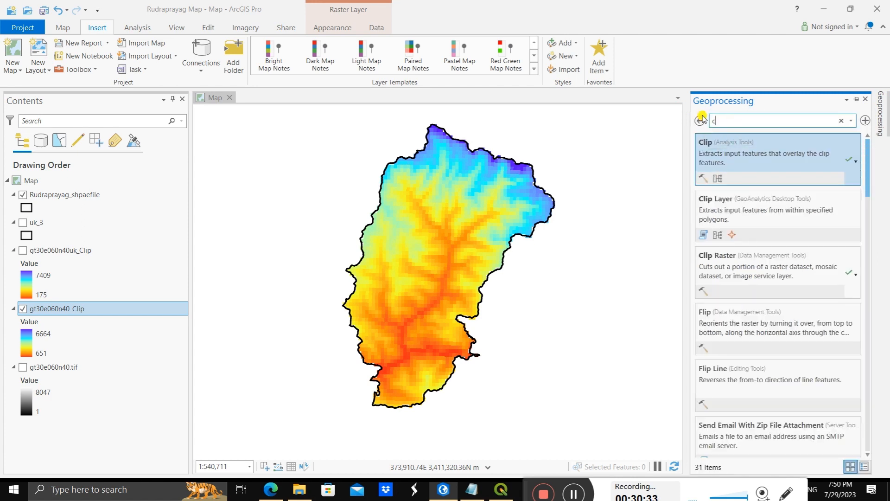
text(con)
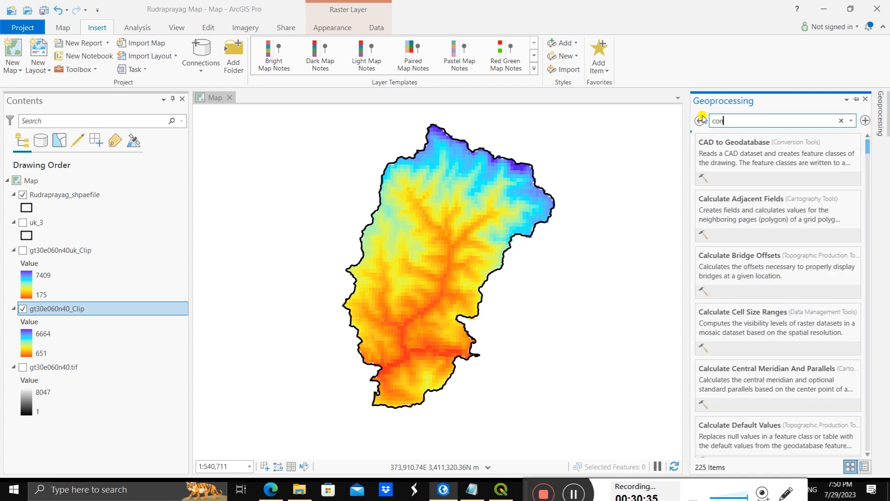
text(tour)
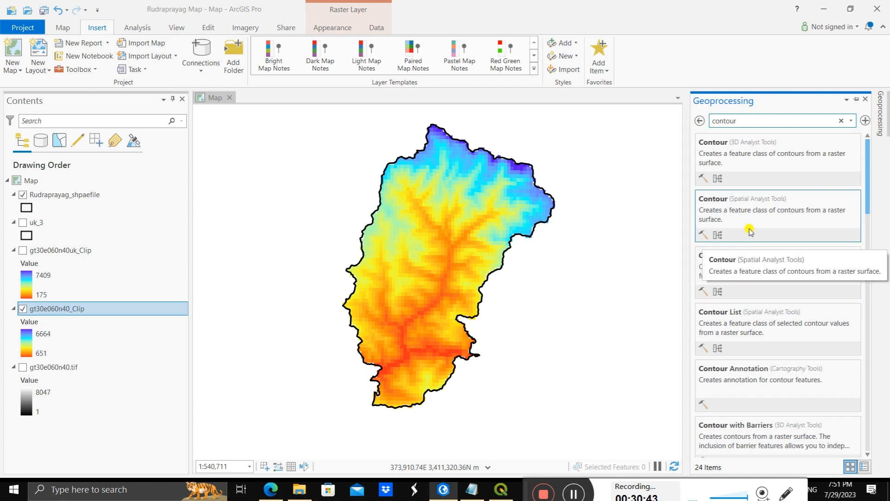
Step: Run the 3D Analyst Contour tool on the gt30e060n40_Clip raster with a contour interval of 20
click(774, 159)
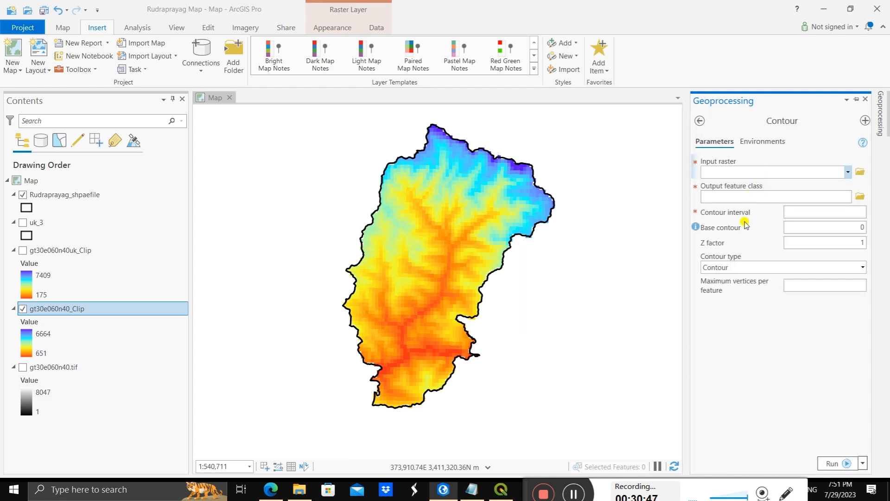
click(847, 172)
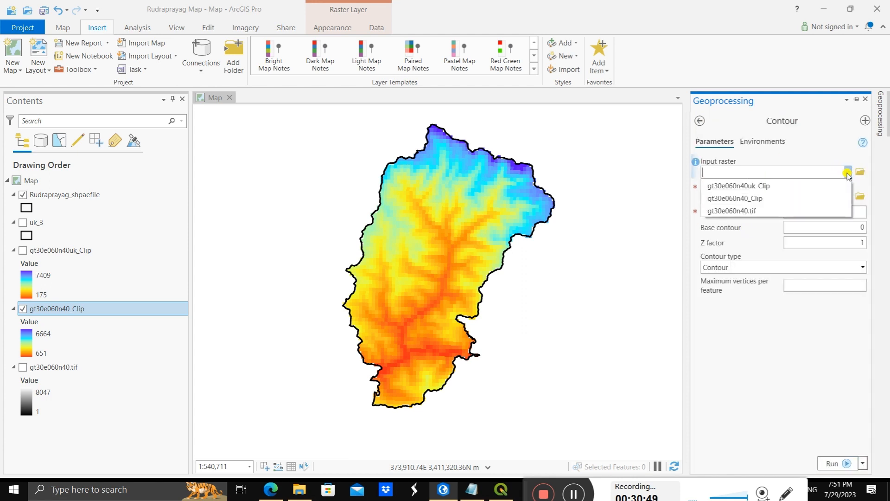
click(761, 193)
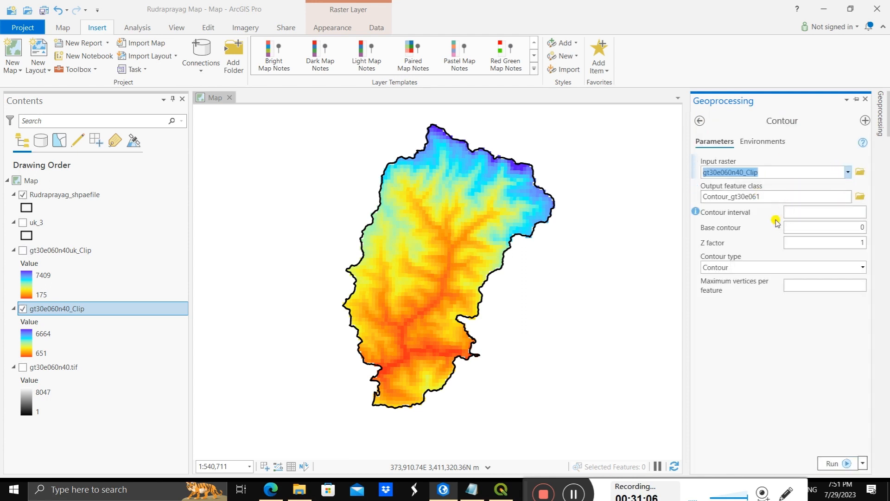
click(853, 211)
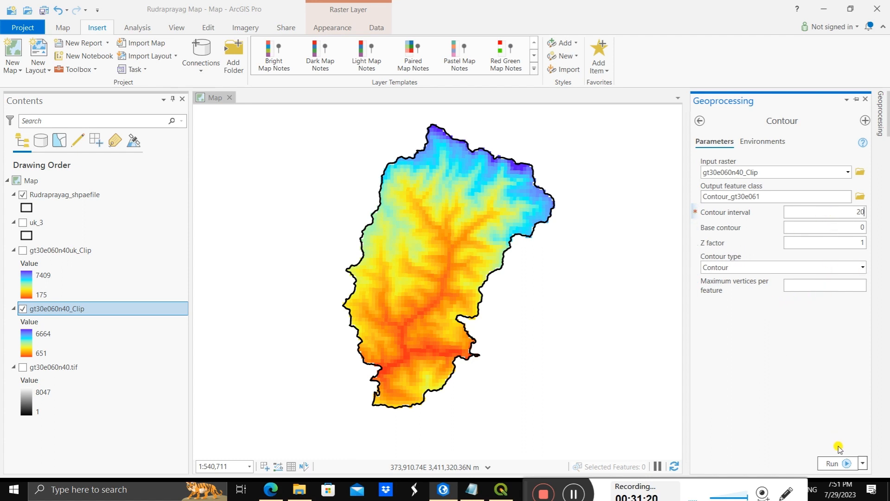
click(838, 463)
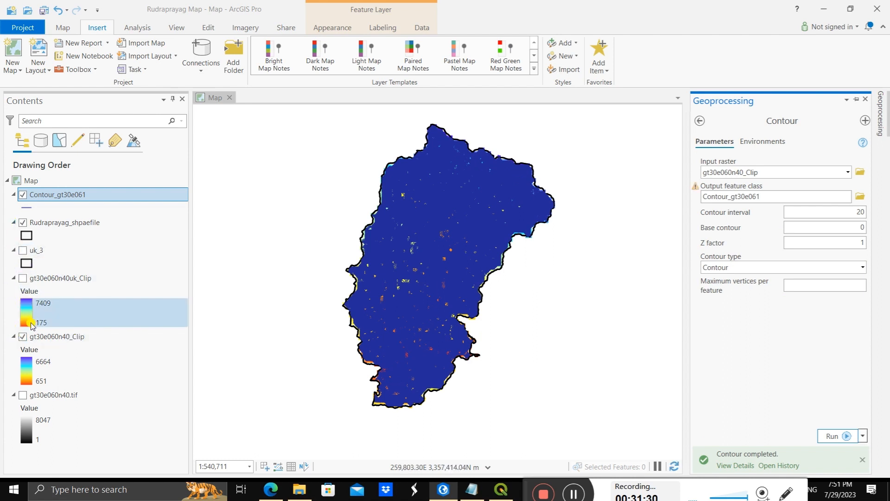
Step: Hide the gt30e060n40_Clip raster and inspect the density of the contour lines inside the district boundary
click(22, 337)
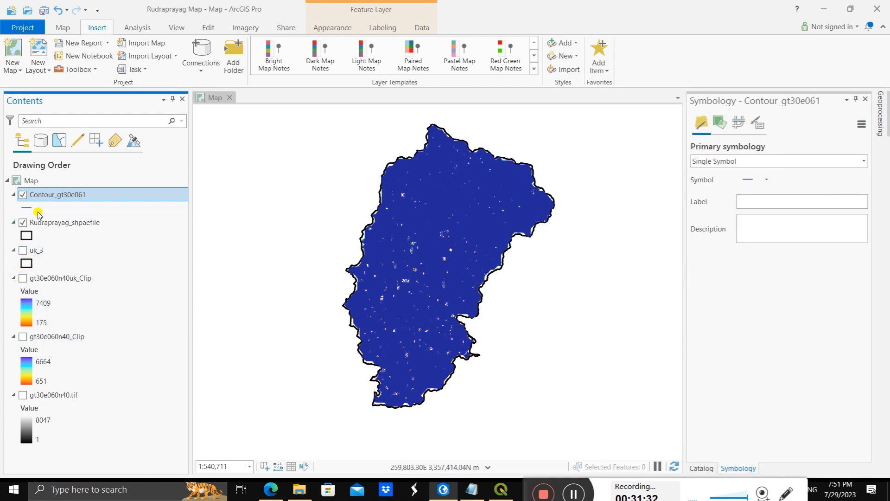
scroll(420, 247, up, 3)
scroll(458, 253, up, 5)
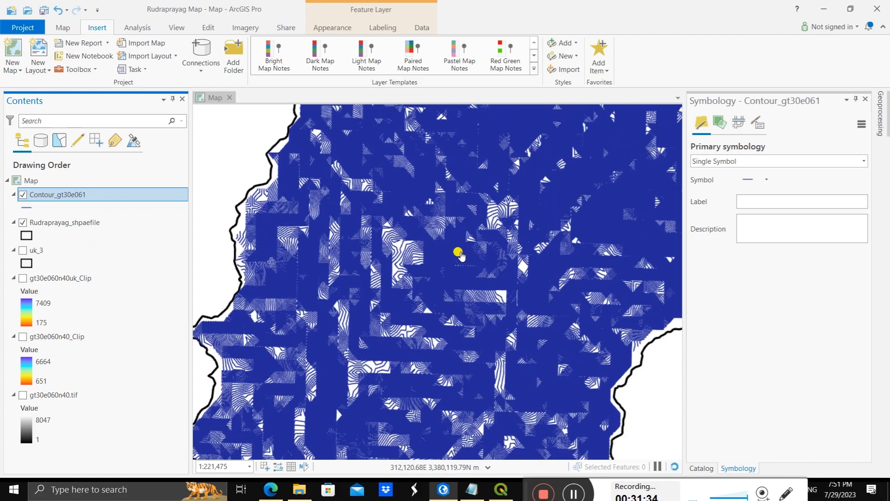
scroll(459, 254, down, 2)
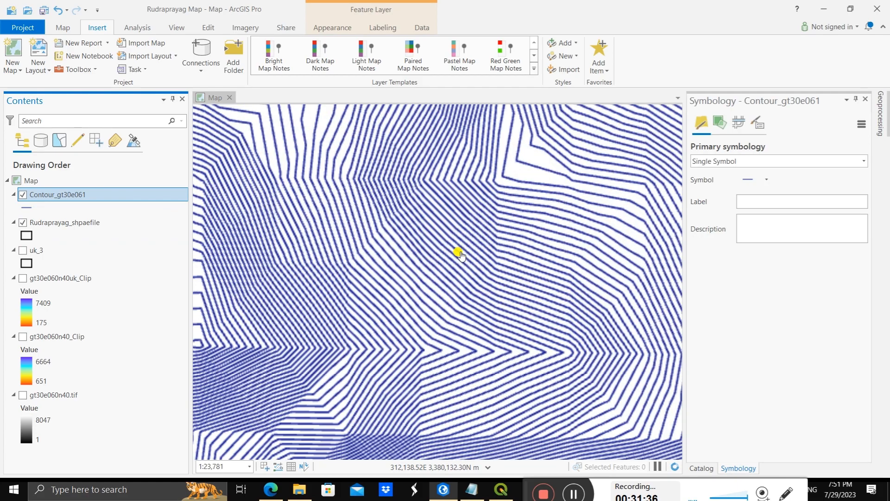
scroll(459, 254, down, 4)
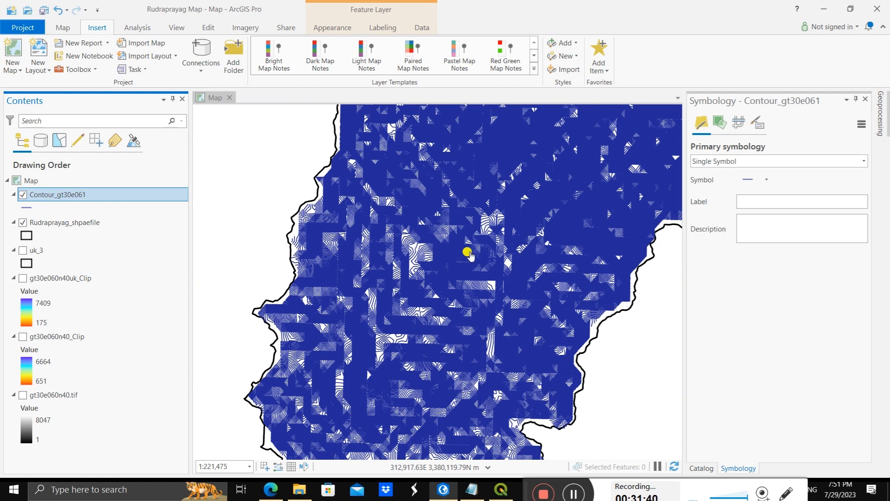
scroll(479, 252, down, 2)
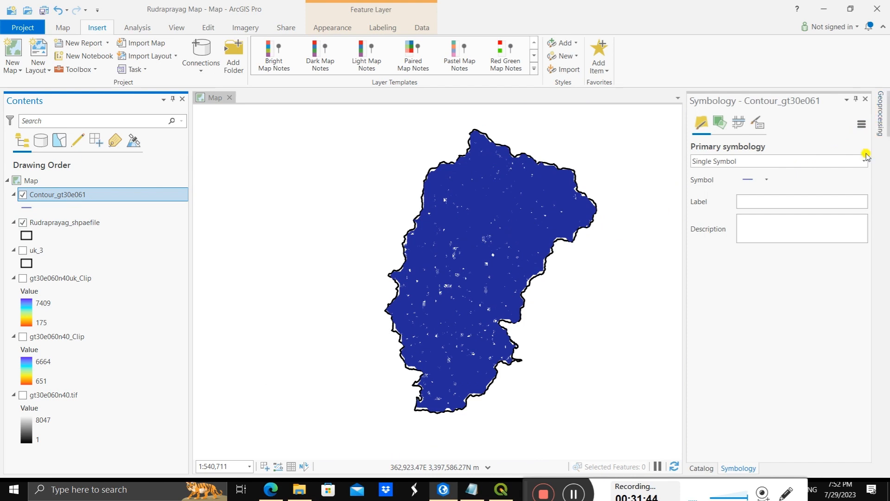
Step: Regenerate the Contour_gt30e061 contours with an interval of 50 and check their density within the district
click(879, 113)
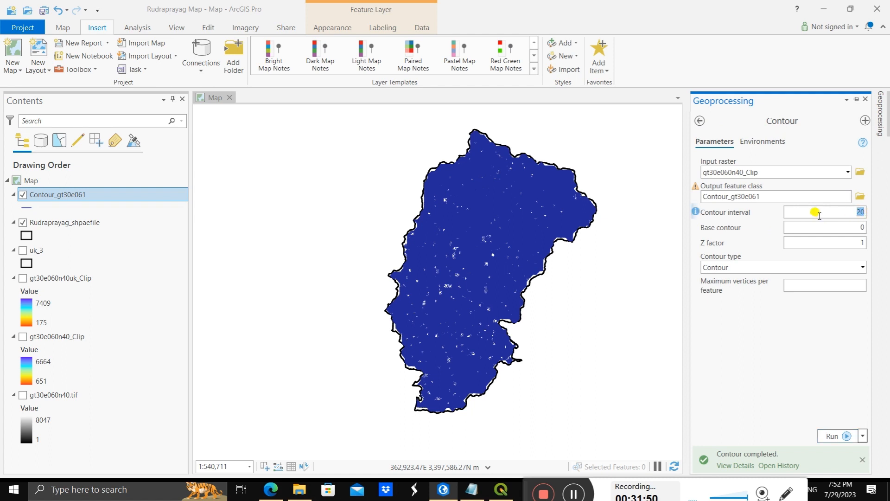
click(836, 435)
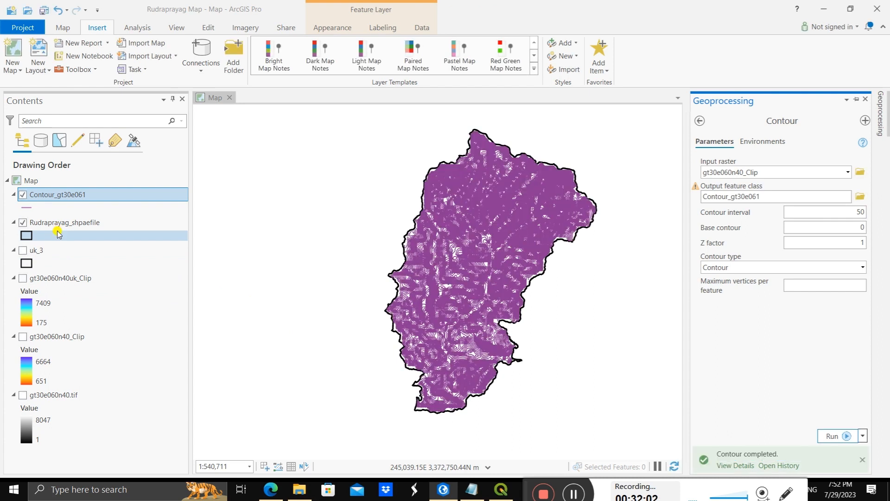
click(22, 223)
click(22, 224)
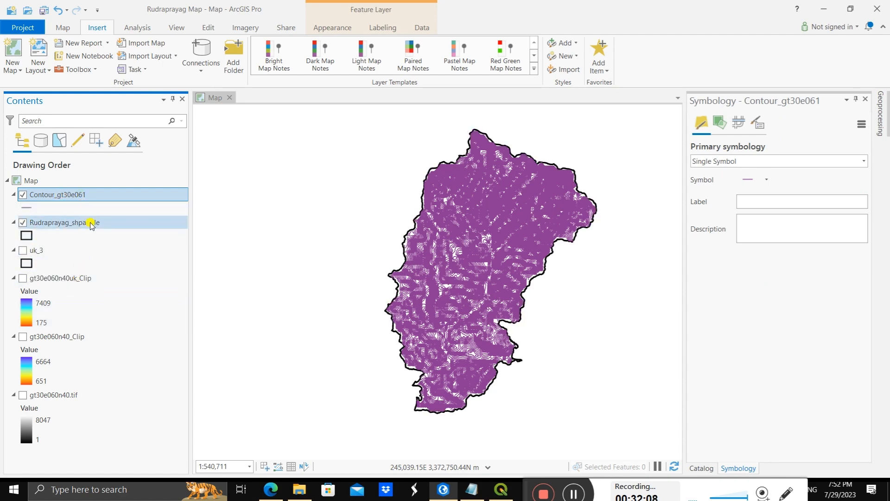
scroll(460, 258, up, 4)
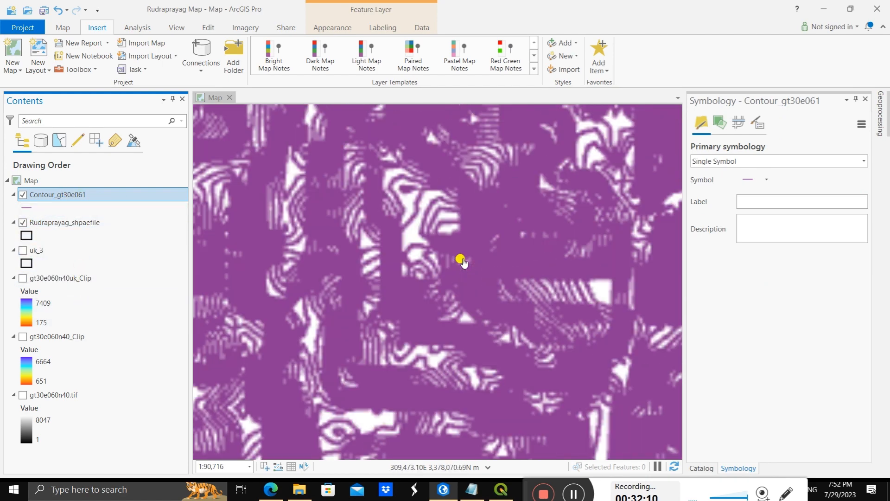
scroll(464, 261, down, 2)
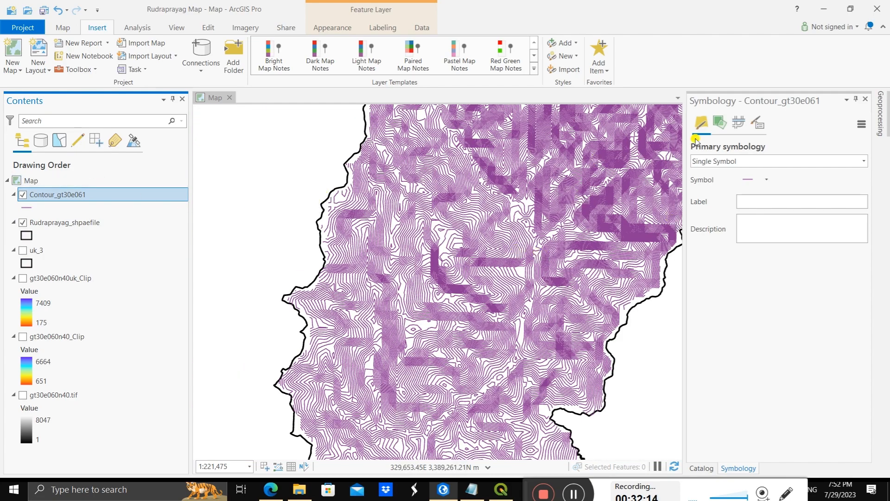
Step: Rerun the Contour tool on gt30e060n40_Clip with an interval of 100 and review the line spacing
click(881, 116)
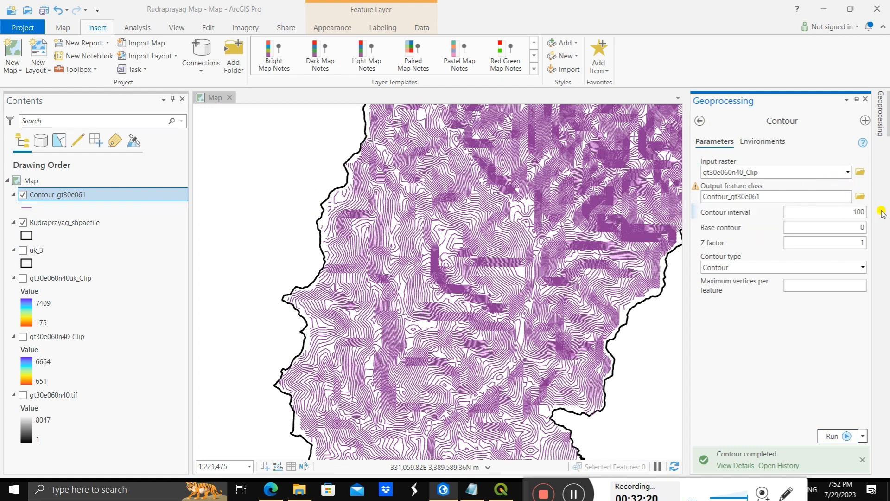
click(833, 436)
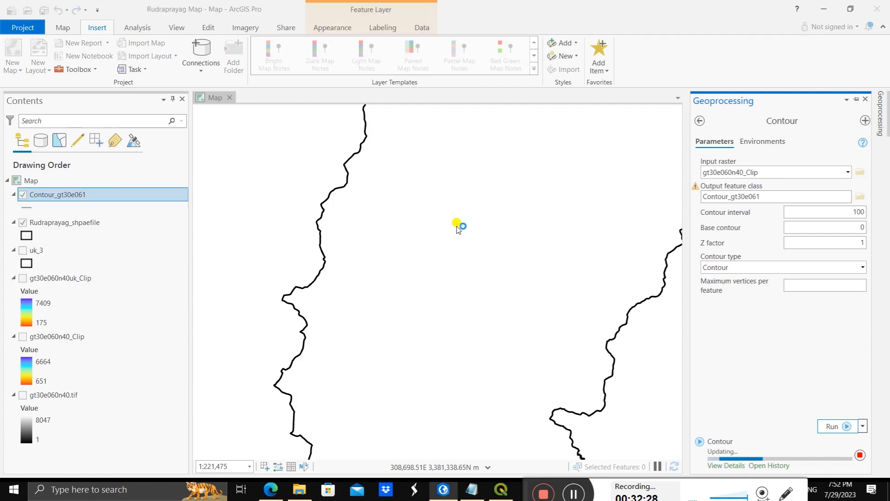
scroll(482, 225, up, 4)
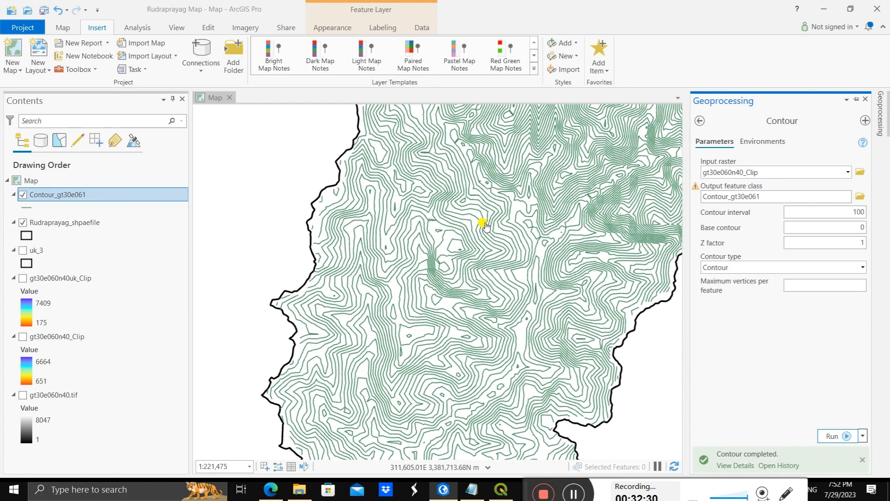
scroll(484, 226, down, 8)
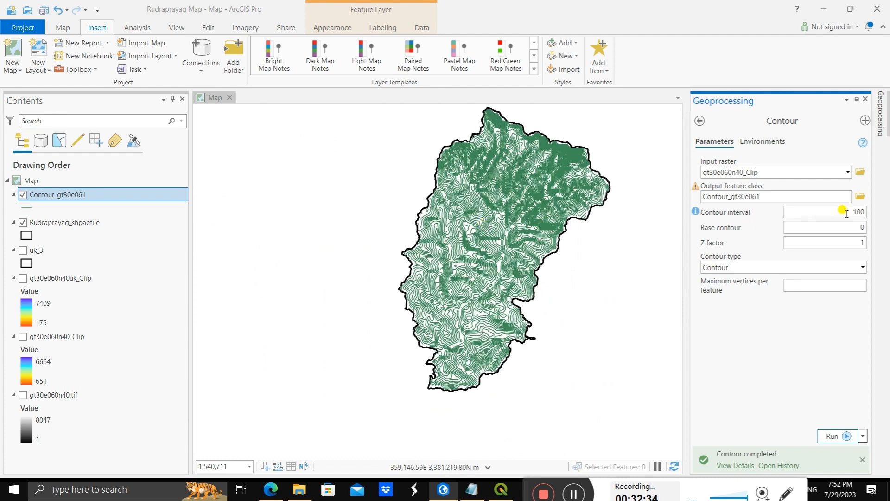
Step: Set the contour interval to 150, rerun the Contour tool and compare the resulting lines across the district
double_click(854, 212)
text(150)
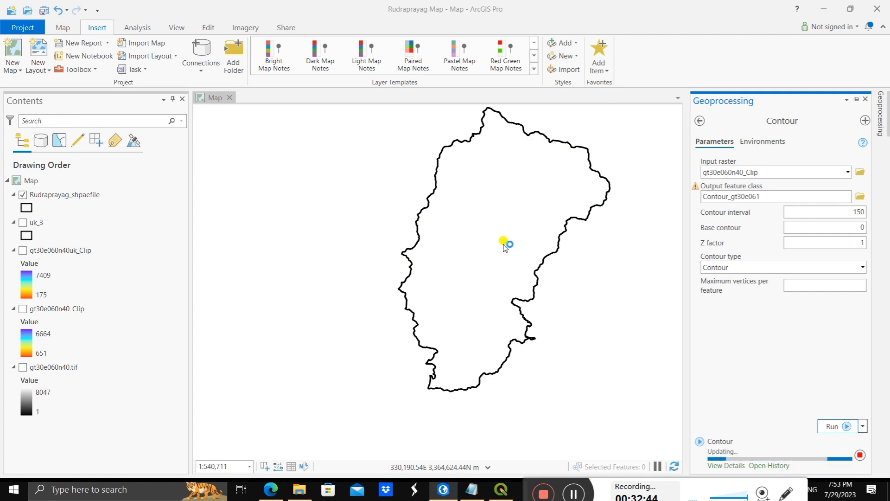
scroll(485, 237, up, 3)
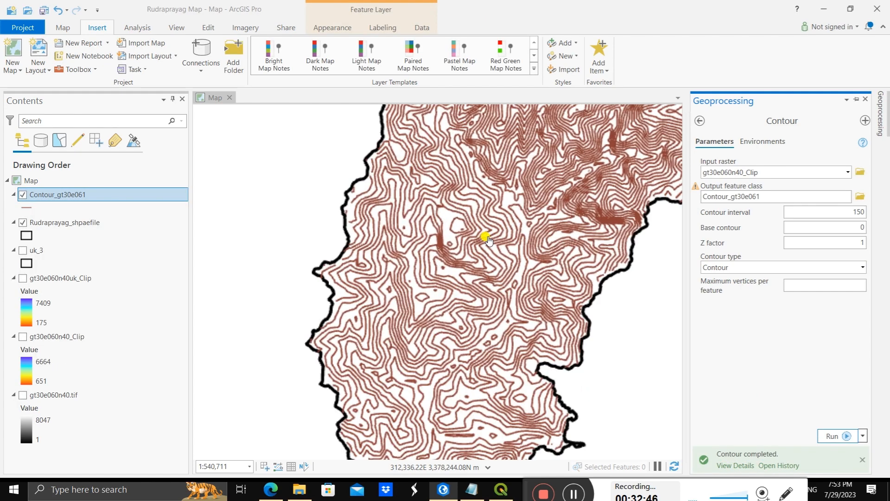
scroll(485, 236, down, 3)
scroll(508, 226, up, 3)
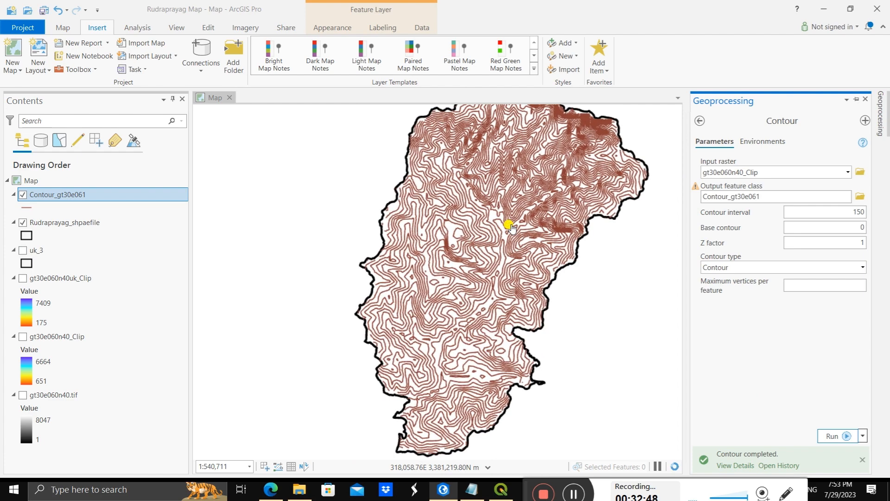
scroll(510, 226, down, 3)
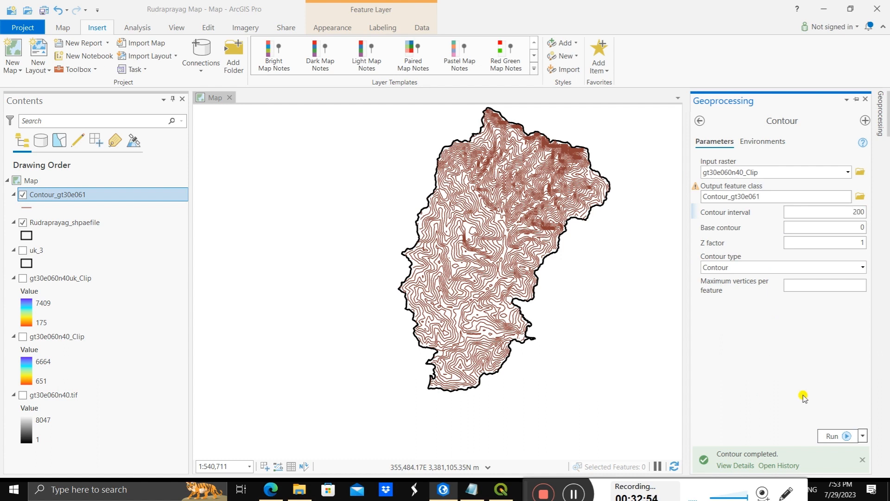
Step: Regenerate the Contour_gt30e061 layer with a contour interval of 200 and inspect the lines across the district
click(830, 435)
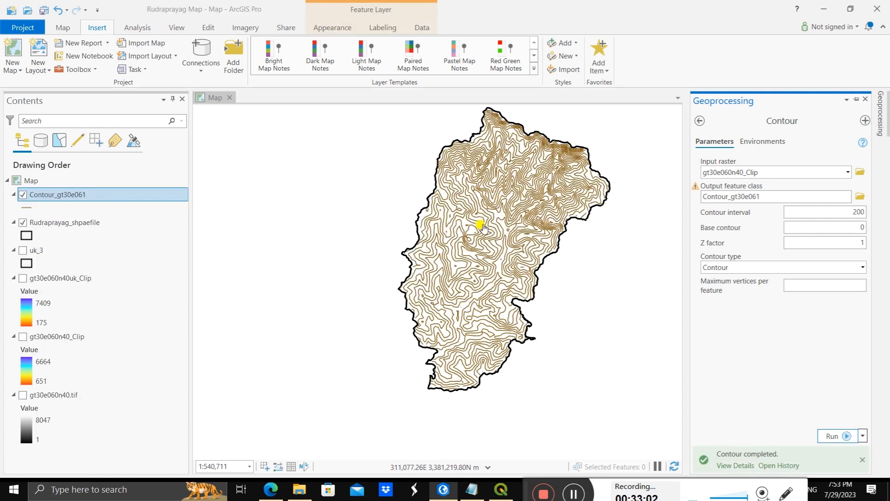
scroll(482, 227, up, 1)
scroll(482, 226, up, 2)
scroll(510, 225, down, 3)
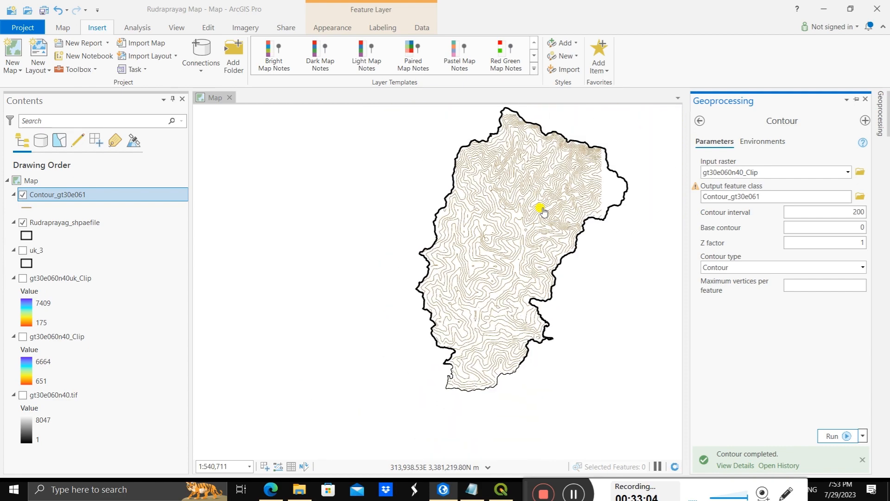
drag(543, 211, 493, 229)
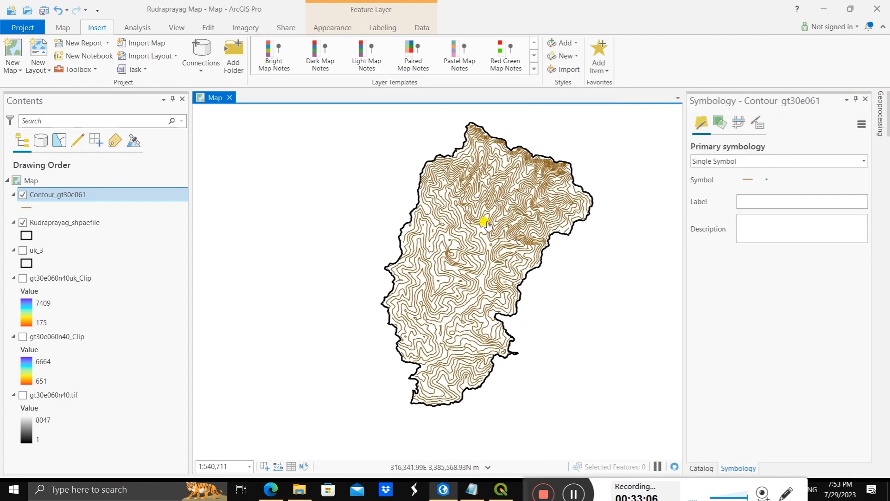
scroll(456, 268, up, 3)
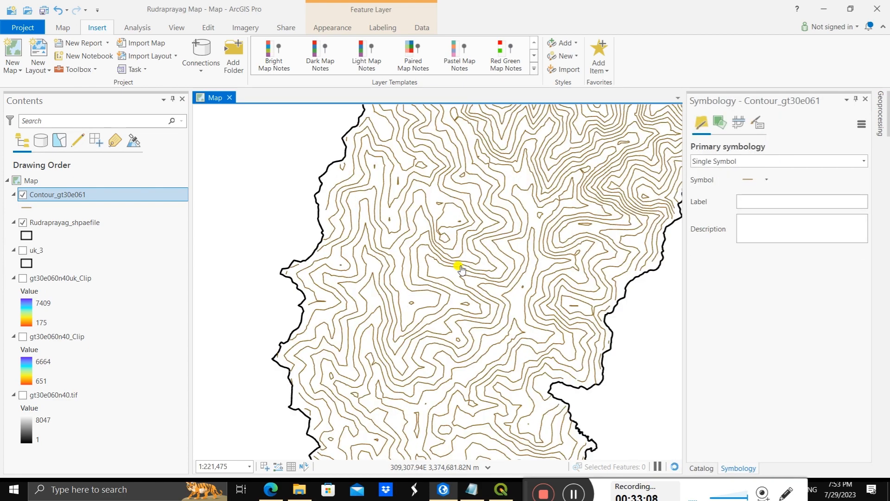
scroll(460, 269, down, 3)
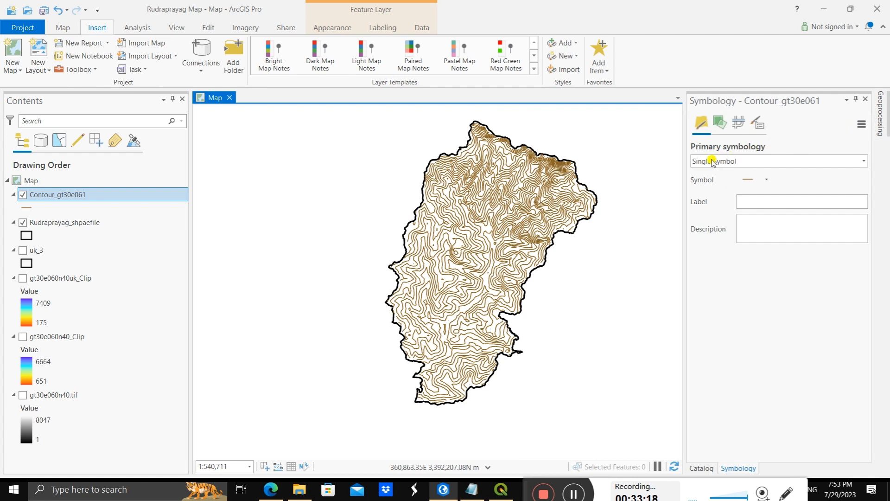
Step: Return to the geoprocessing tool search, check the contours for sharp angles and search for "smooth"
click(879, 121)
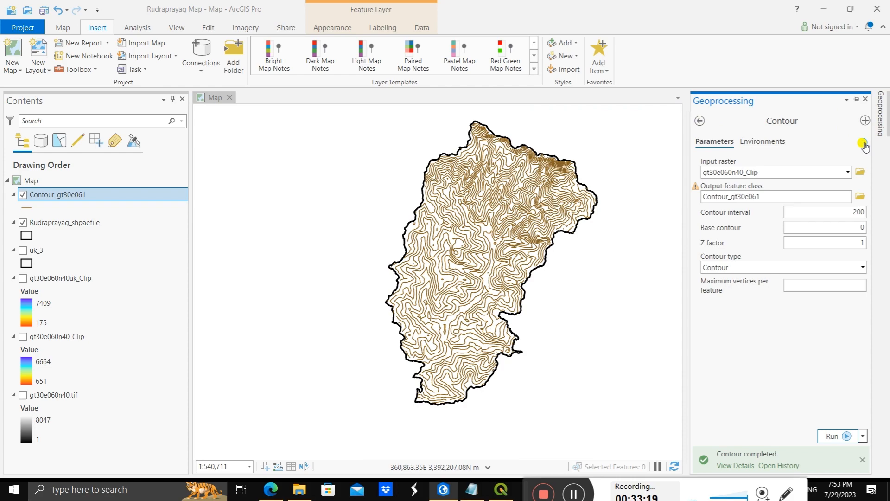
click(699, 121)
scroll(459, 234, up, 3)
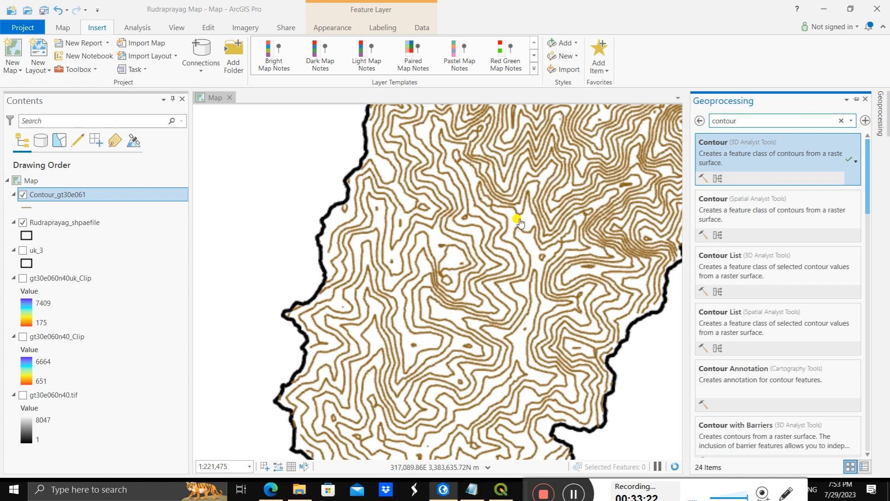
scroll(519, 223, up, 2)
scroll(453, 155, up, 1)
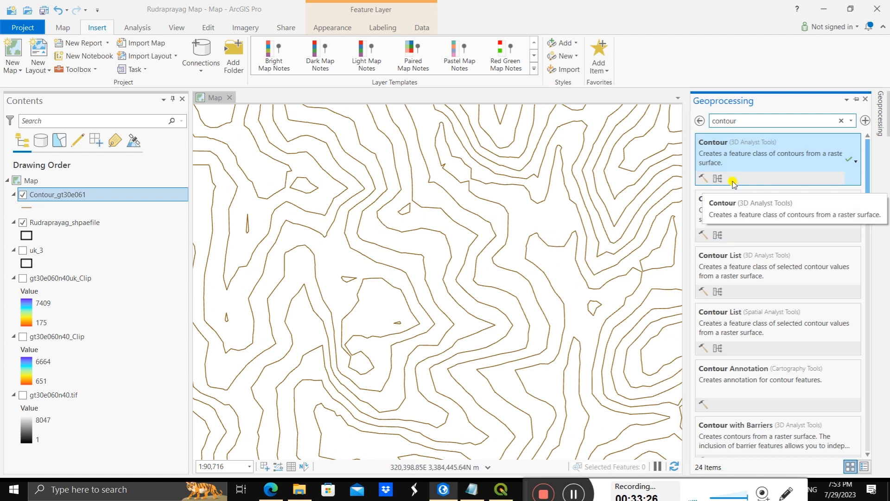
click(753, 120)
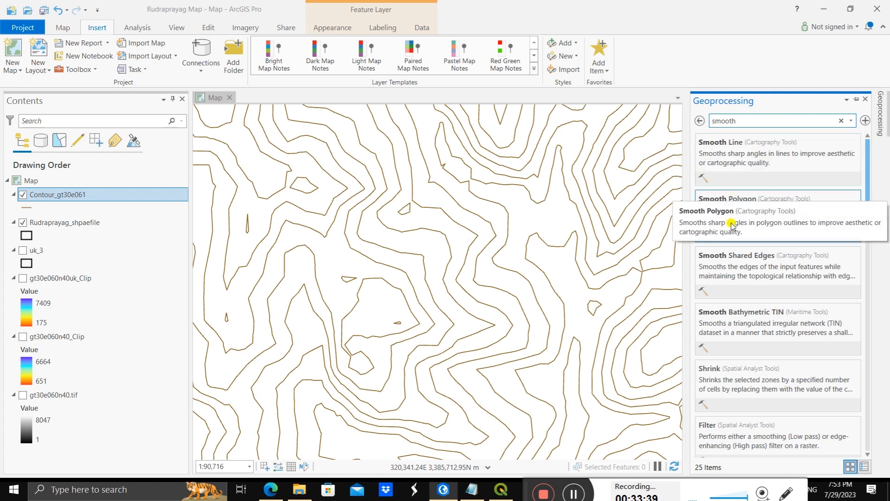
Step: Run Smooth Line on Contour_gt30e061 with a smoothing tolerance of 0.1 decimal degrees and hide the original contour layer
click(749, 159)
click(849, 172)
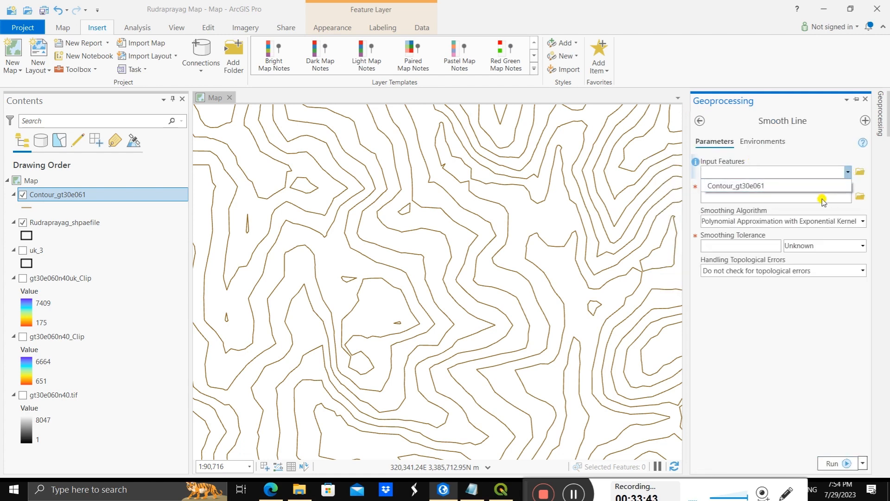
click(778, 187)
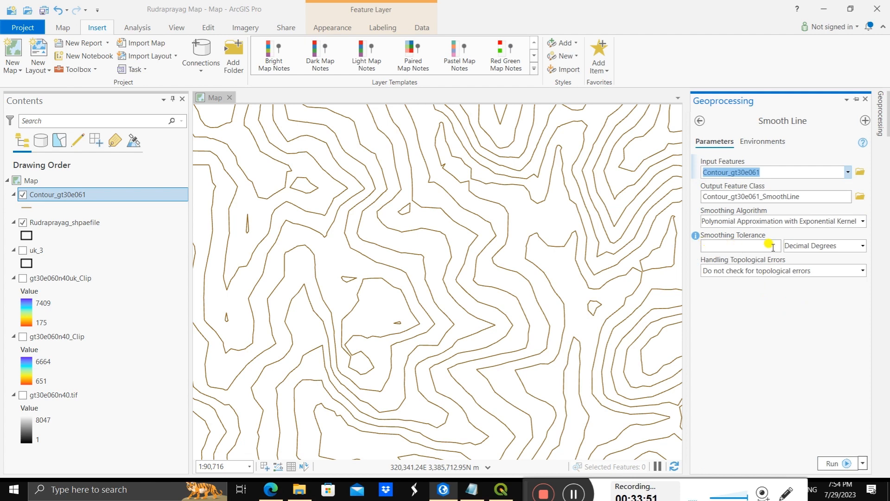
click(730, 247)
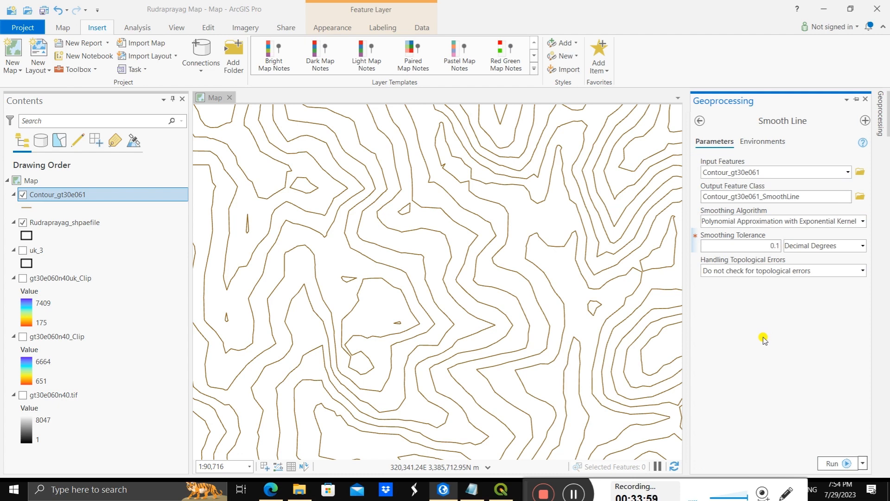
click(832, 464)
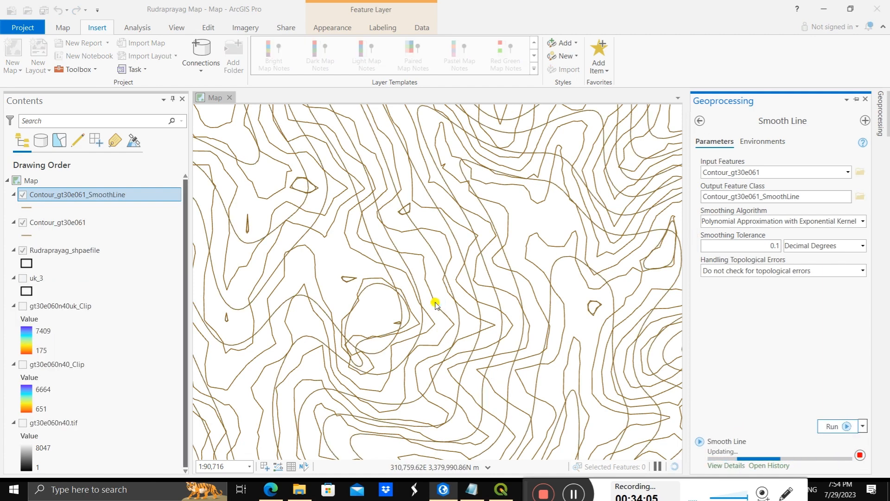
click(23, 224)
Step: Examine the smoothed contours across the whole district, including its northern and southern ends, for line shape and fit to the boundary
scroll(453, 242, down, 5)
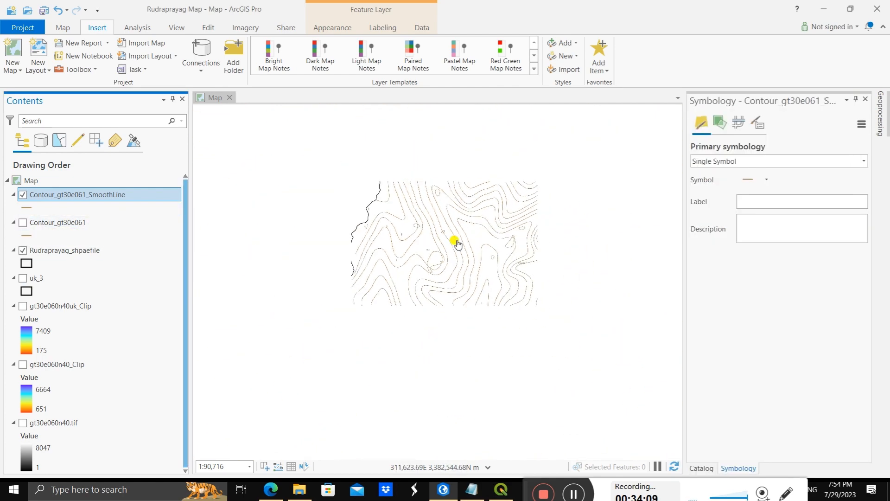
scroll(456, 243, down, 2)
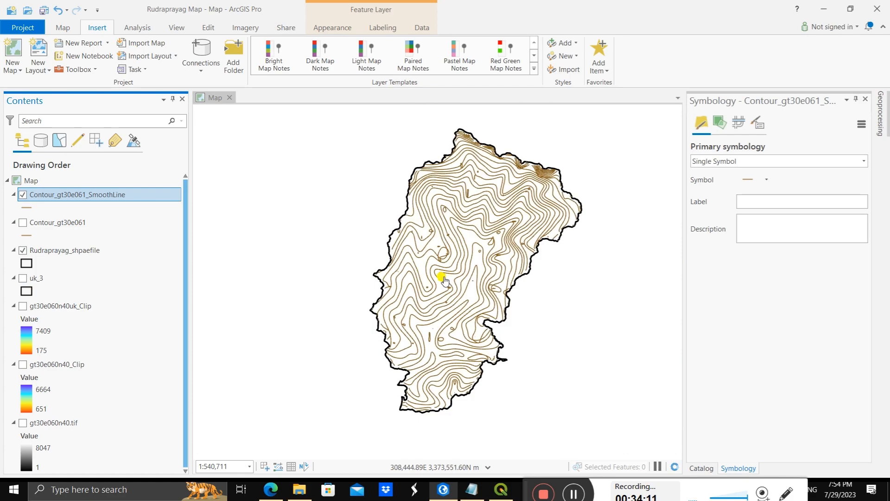
scroll(445, 254, up, 2)
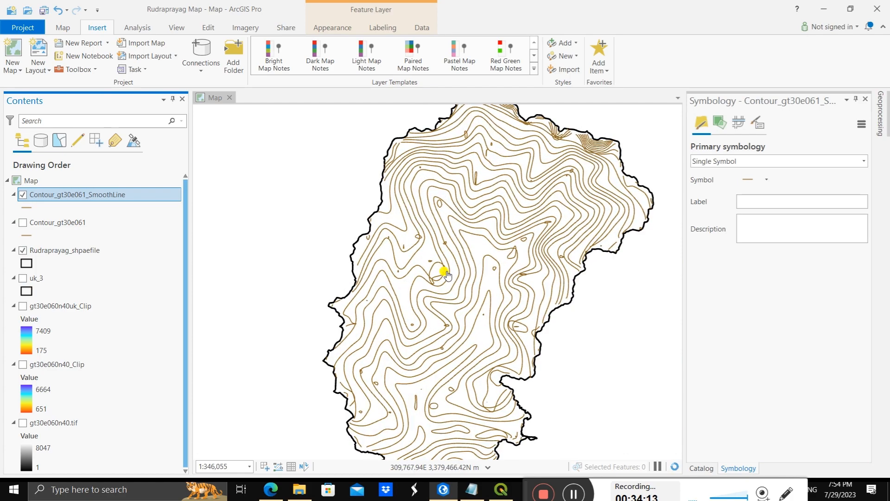
drag(442, 264, 453, 229)
scroll(451, 234, up, 4)
drag(509, 121, 439, 328)
scroll(449, 298, down, 6)
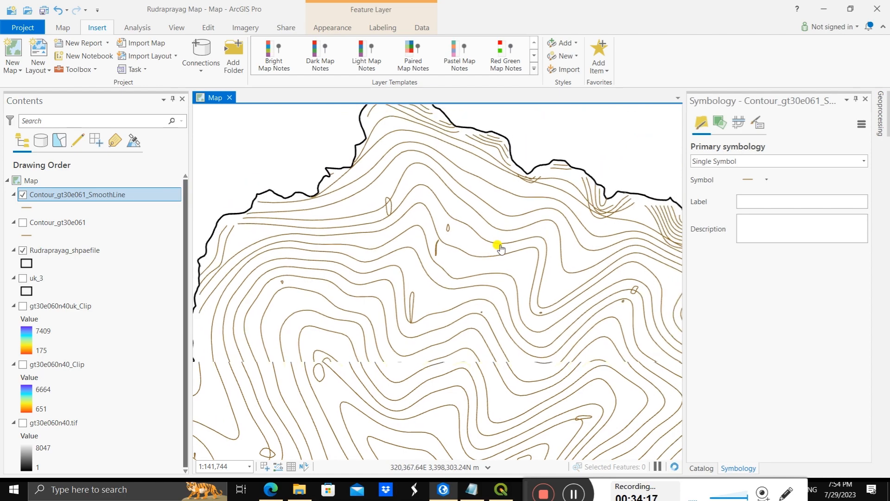
scroll(498, 246, up, 5)
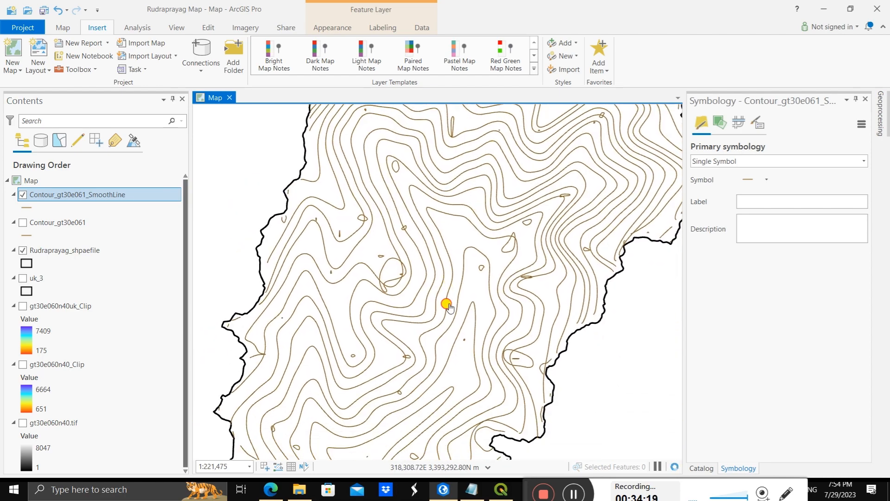
drag(442, 306, 455, 220)
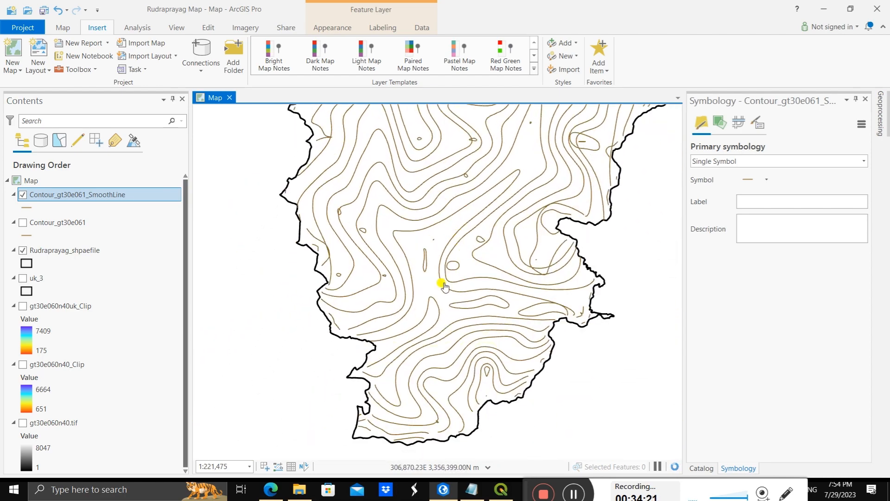
drag(436, 276, 461, 322)
scroll(435, 262, up, 2)
scroll(435, 262, down, 4)
drag(464, 199, 466, 394)
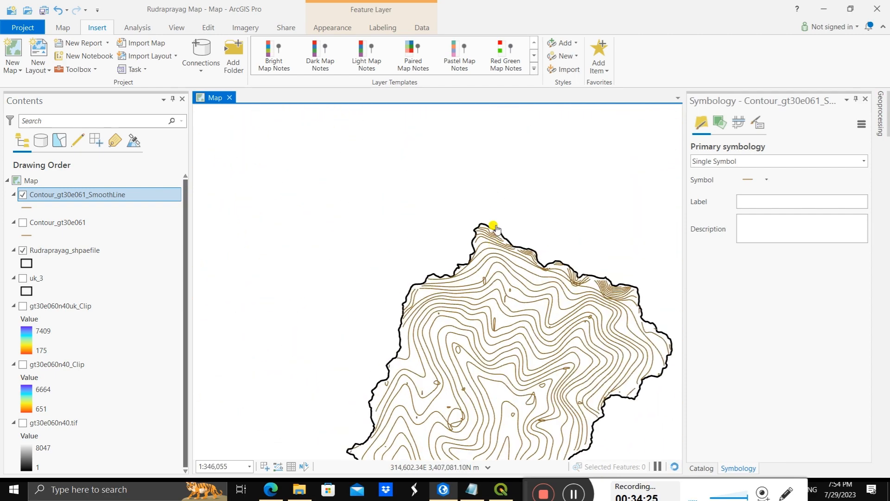
drag(474, 259, 467, 235)
scroll(467, 274, up, 2)
scroll(477, 225, up, 6)
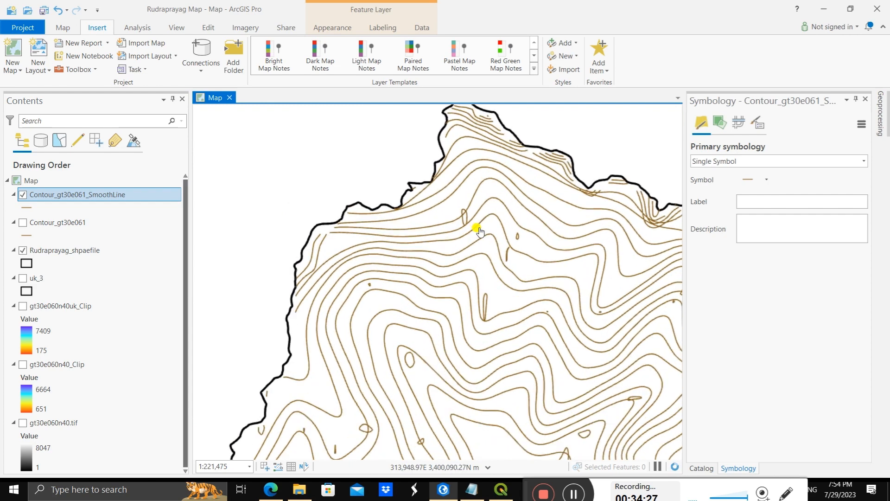
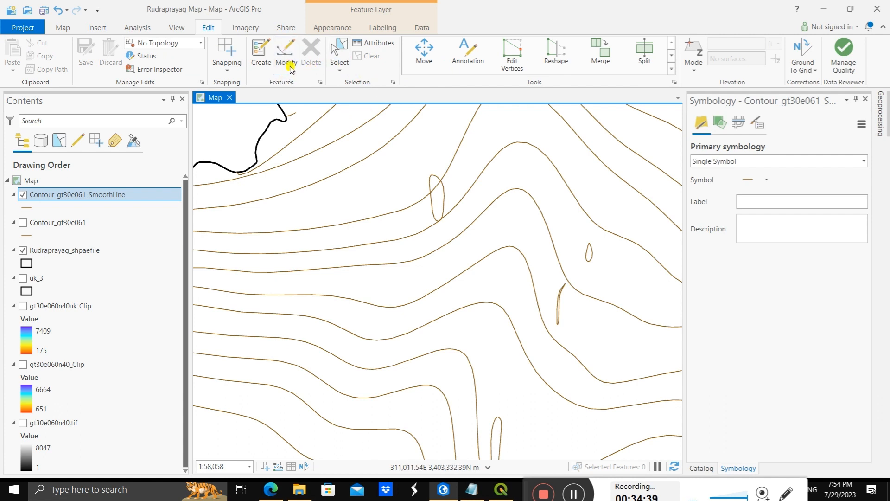
Step: Select and delete the small closed loops and the thin sliver among the northern contours of the Contour_gt30e061_SmoothLine layer
click(340, 67)
click(347, 88)
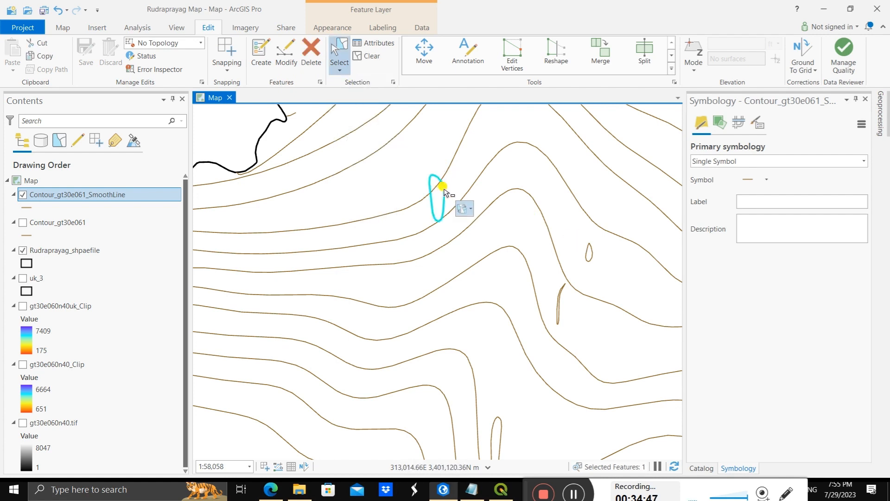
key(Delete)
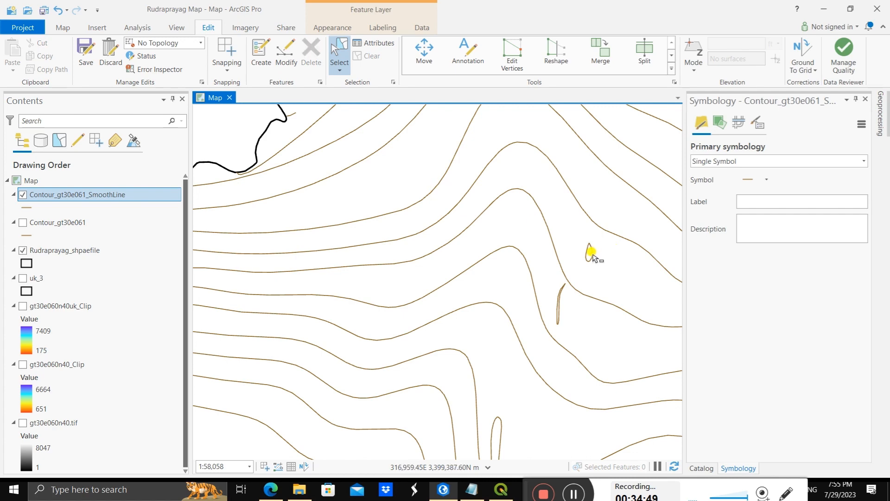
click(559, 312)
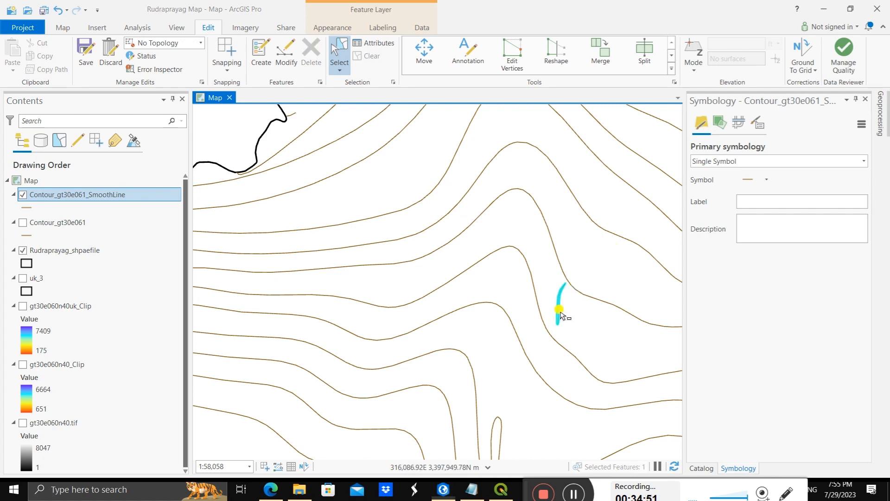
key(Delete)
Step: Delete the narrow elongated loop touching a contour bend and the tiny ring to its west in the northern part of the district
scroll(469, 314, down, 4)
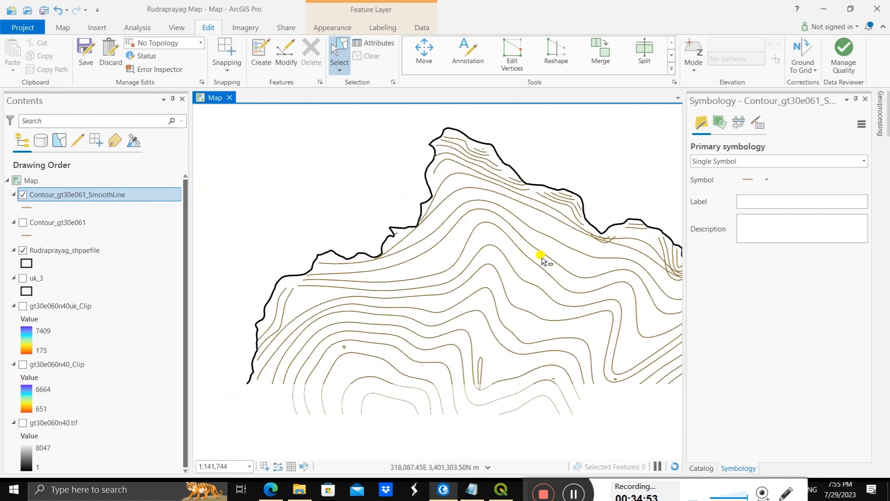
scroll(477, 318, down, 3)
scroll(512, 333, up, 5)
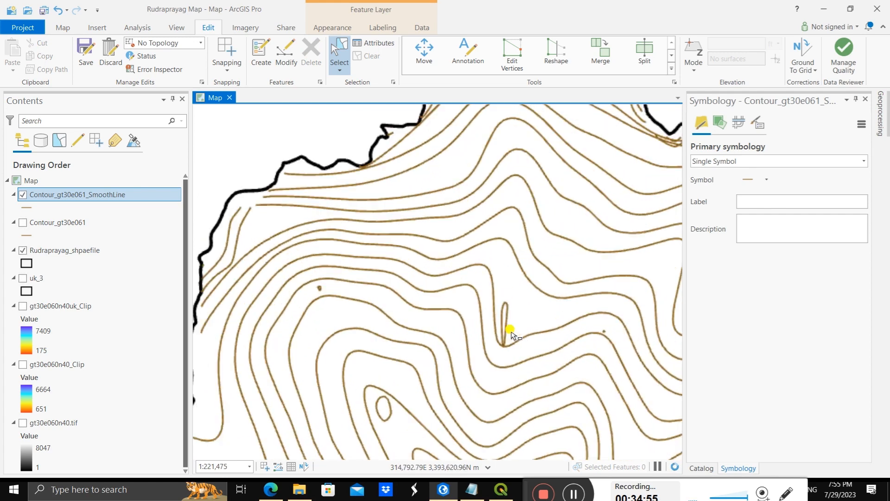
click(504, 310)
key(Delete)
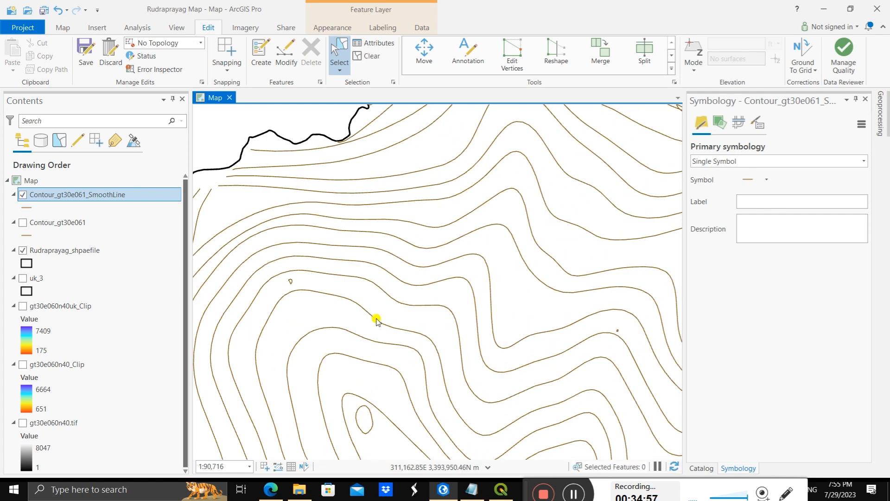
click(291, 281)
key(Delete)
Step: Delete the tiny isolated ring lying between the contours east of the removed narrow loop
scroll(528, 285, down, 2)
scroll(570, 307, up, 2)
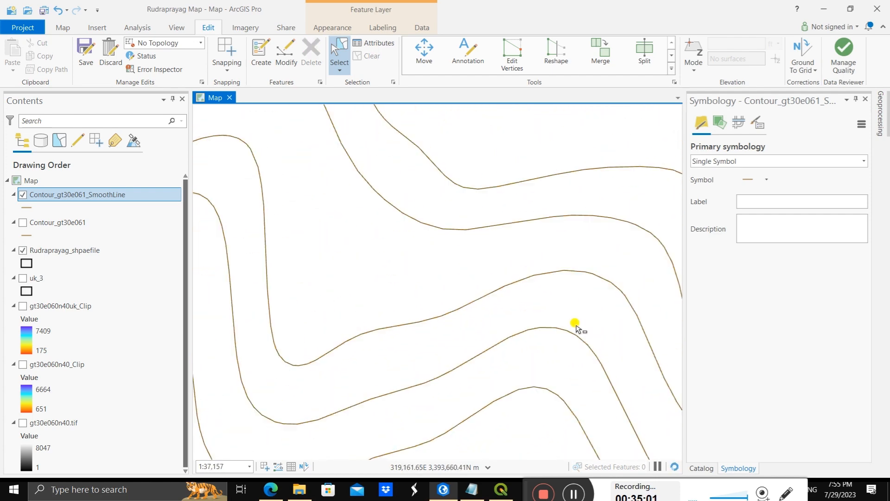
scroll(598, 320, down, 4)
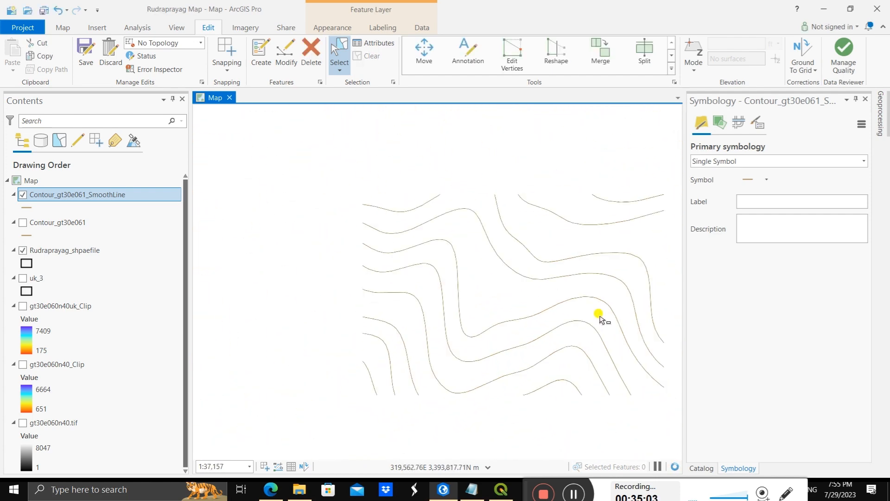
scroll(641, 324, up, 6)
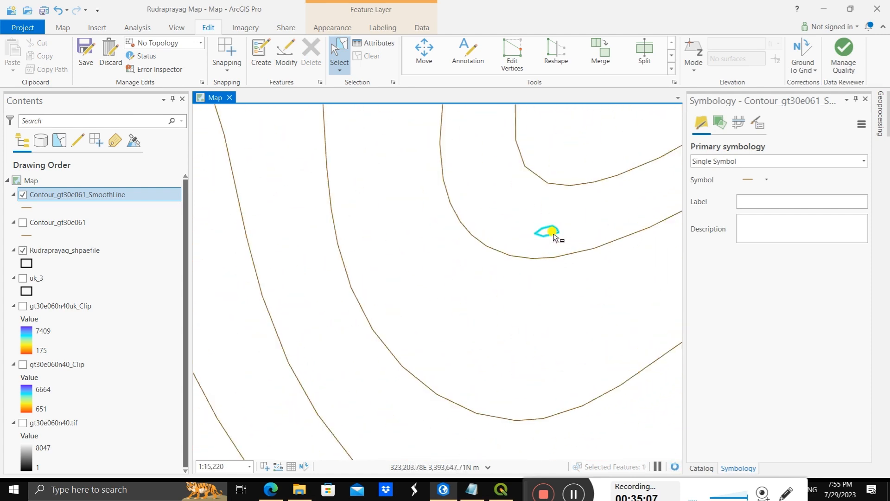
key(Delete)
Step: Delete the small rounded triangular contour enclosed by the innermost bend southwest of the overlapping elongated loop
scroll(564, 455, down, 6)
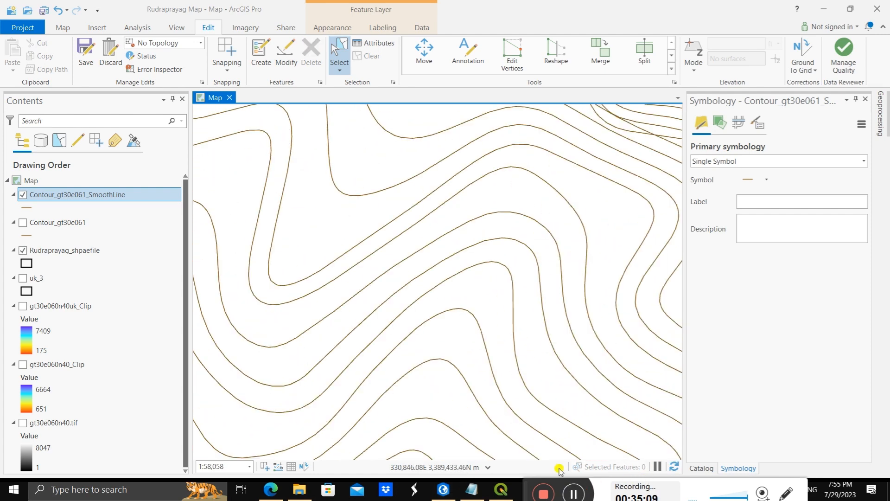
scroll(368, 308, down, 5)
scroll(304, 302, up, 2)
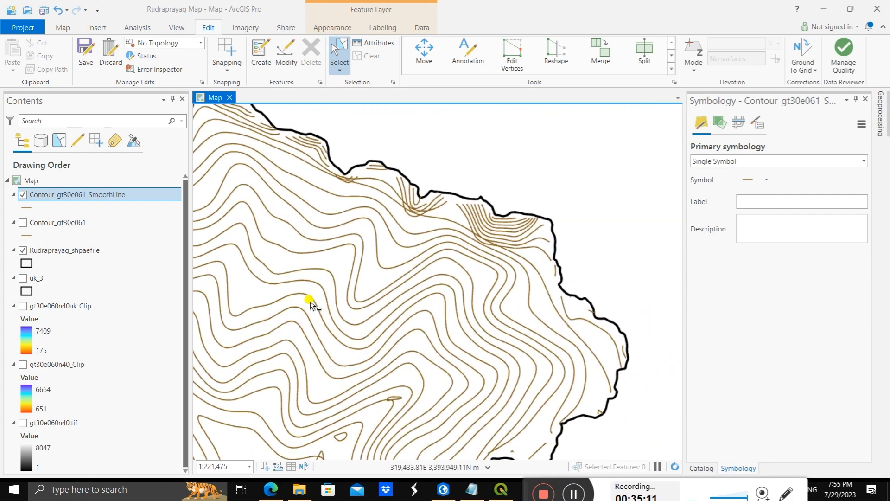
scroll(310, 304, up, 3)
scroll(357, 375, down, 4)
scroll(342, 408, up, 5)
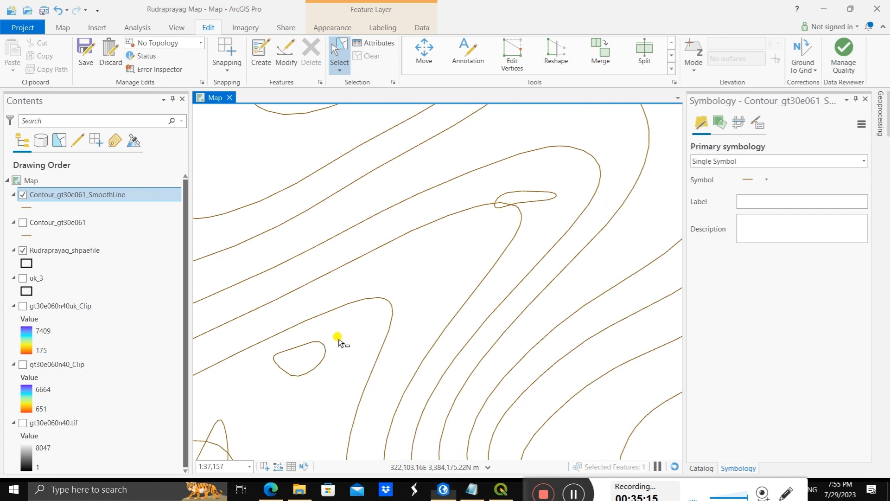
click(323, 349)
click(323, 350)
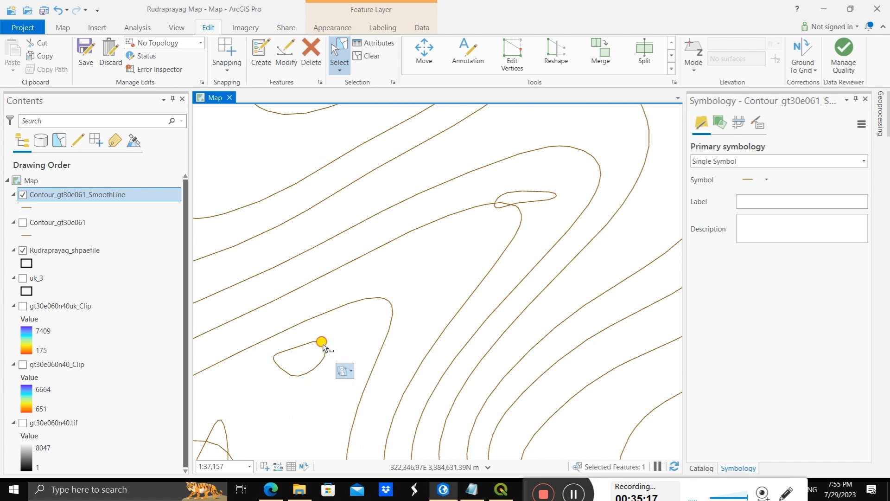
click(318, 343)
key(Delete)
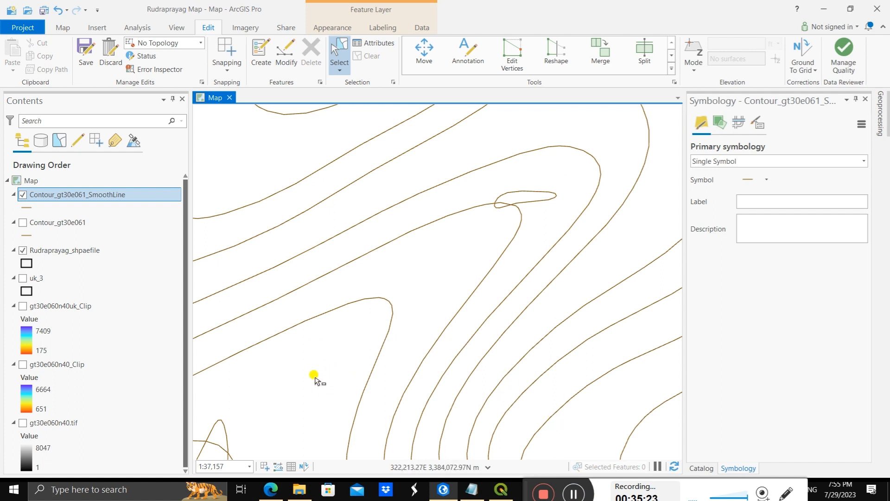
Step: Delete the flat elongated loop that crosses the bend of a neighbouring smoothed contour
scroll(318, 354, down, 2)
scroll(408, 301, up, 4)
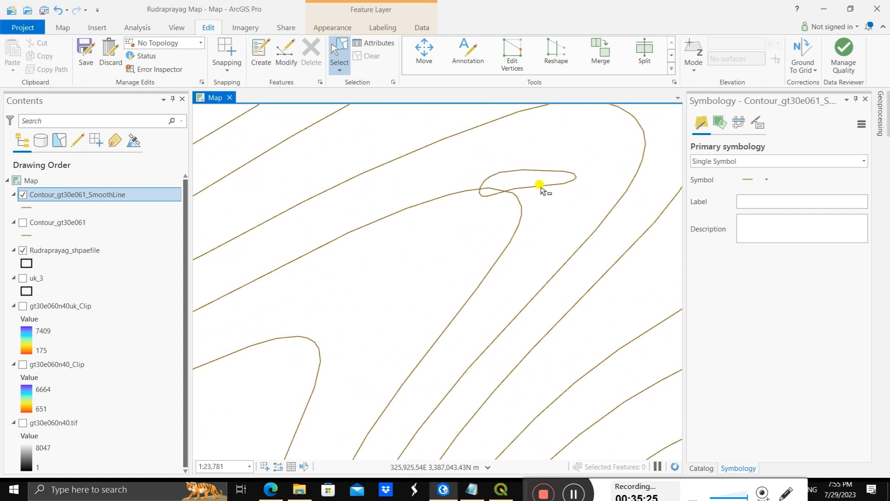
click(541, 184)
key(Delete)
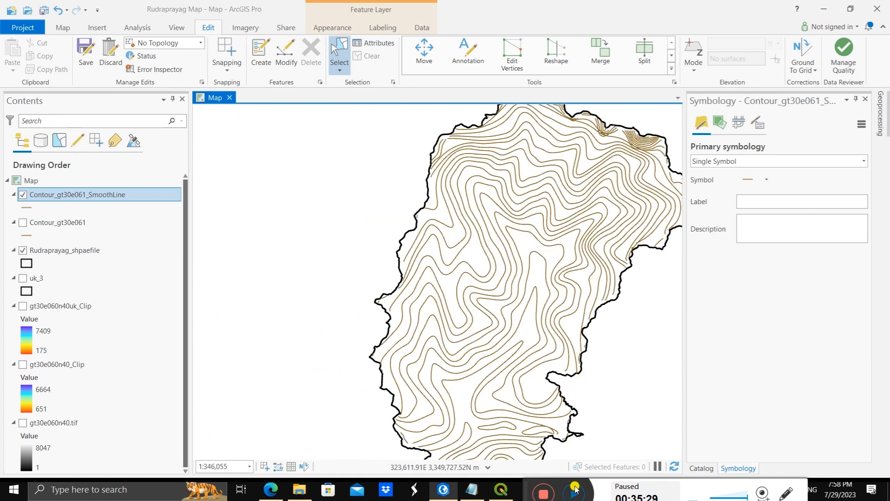
Step: Examine the cleaned contours from the northern to the southern end of the district for remaining stray loops
scroll(576, 183, up, 3)
scroll(575, 165, down, 4)
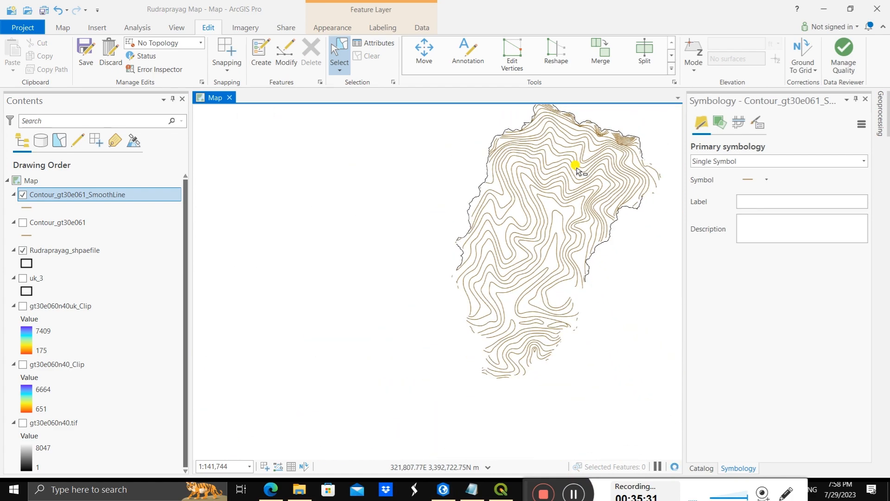
scroll(591, 135, up, 3)
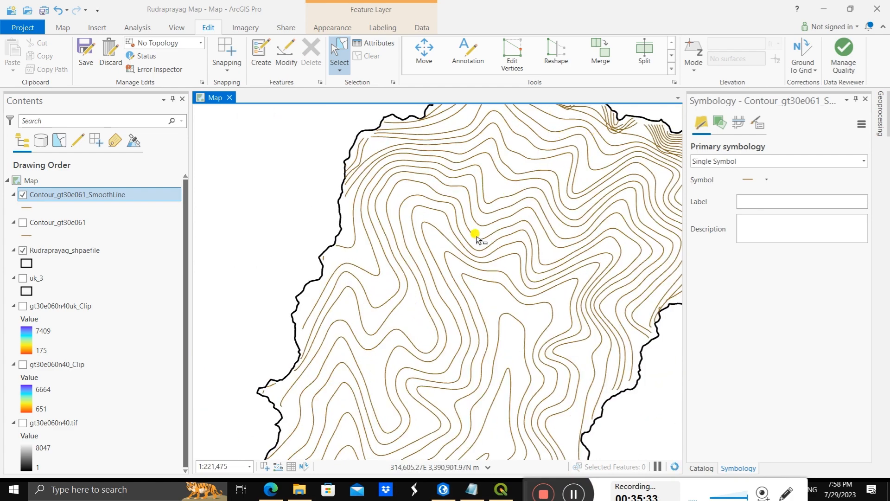
scroll(476, 236, down, 3)
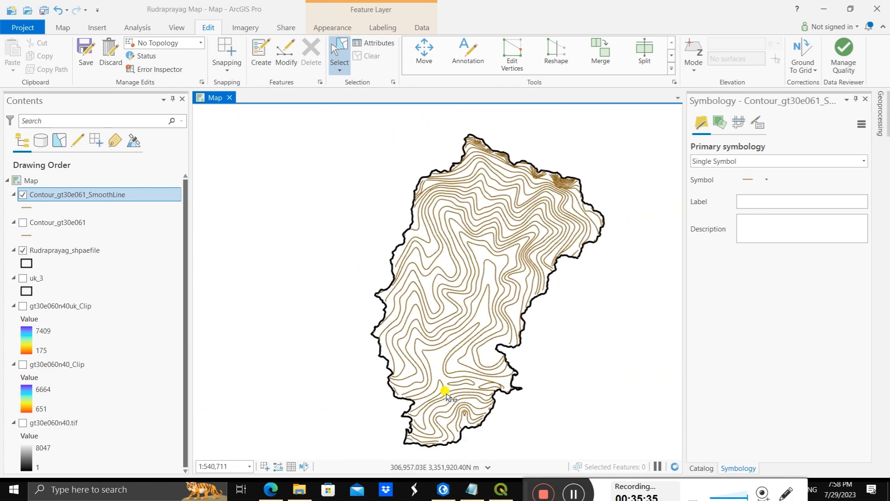
scroll(446, 393, up, 3)
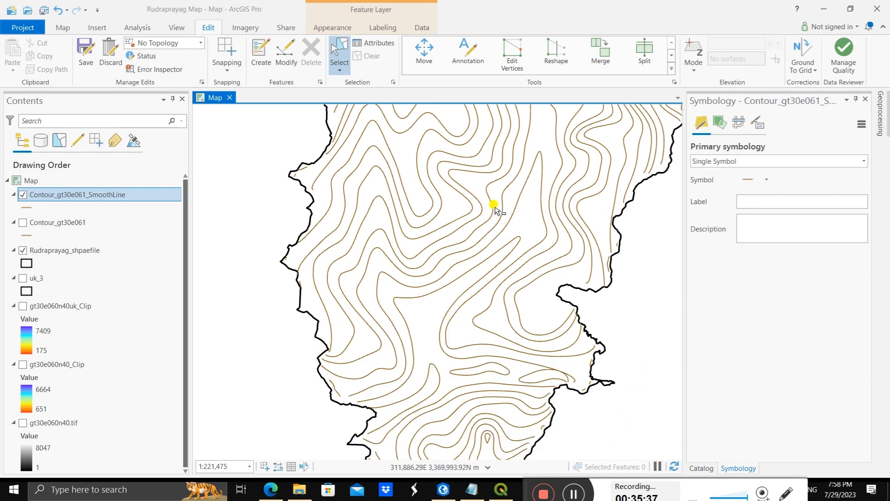
scroll(495, 207, down, 3)
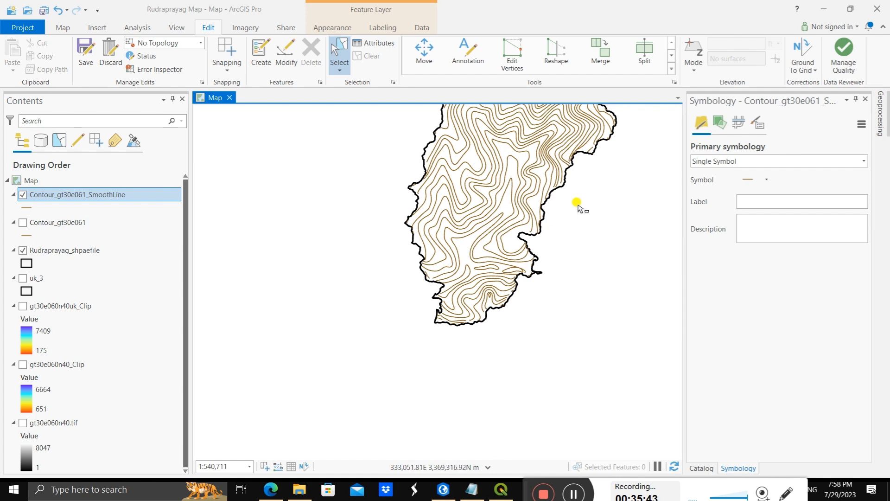
scroll(578, 205, up, 2)
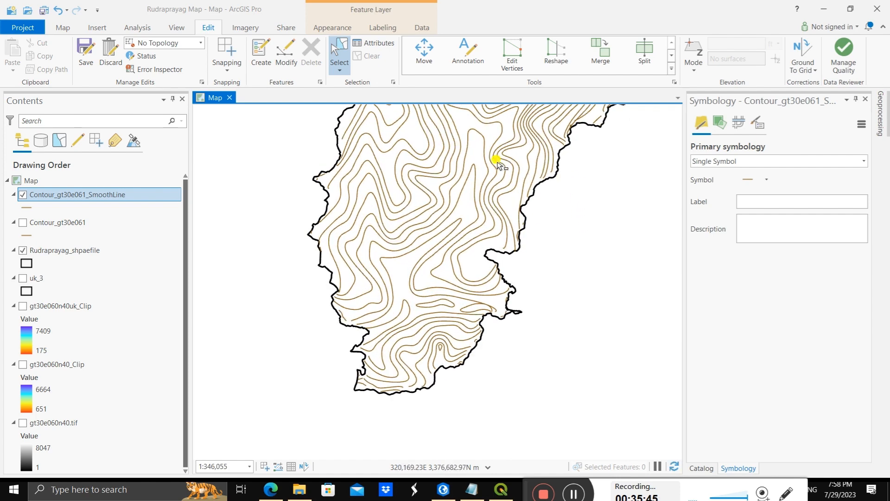
scroll(497, 161, down, 5)
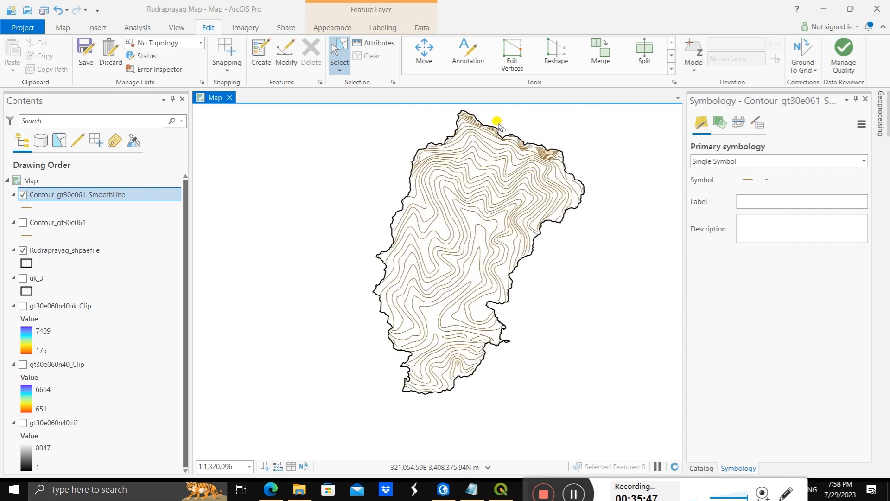
Step: Delete the short stray contour fragment beside the district's eastern boundary
scroll(497, 125, up, 6)
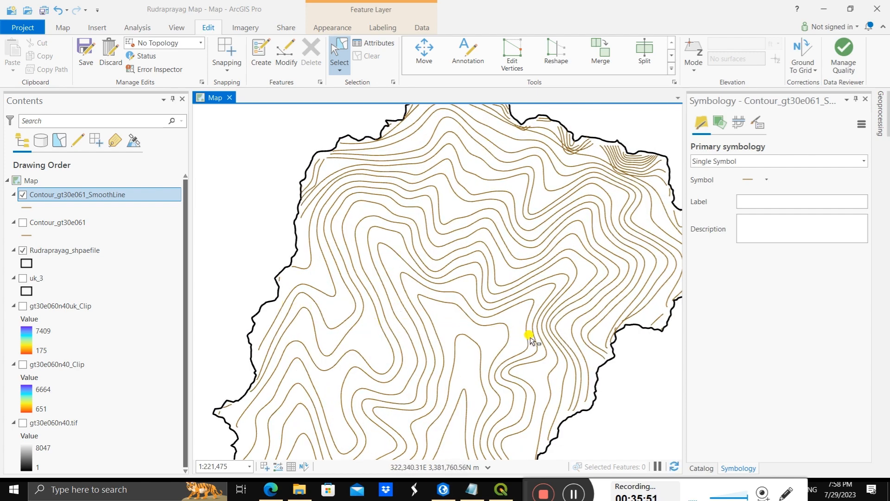
scroll(598, 355, up, 3)
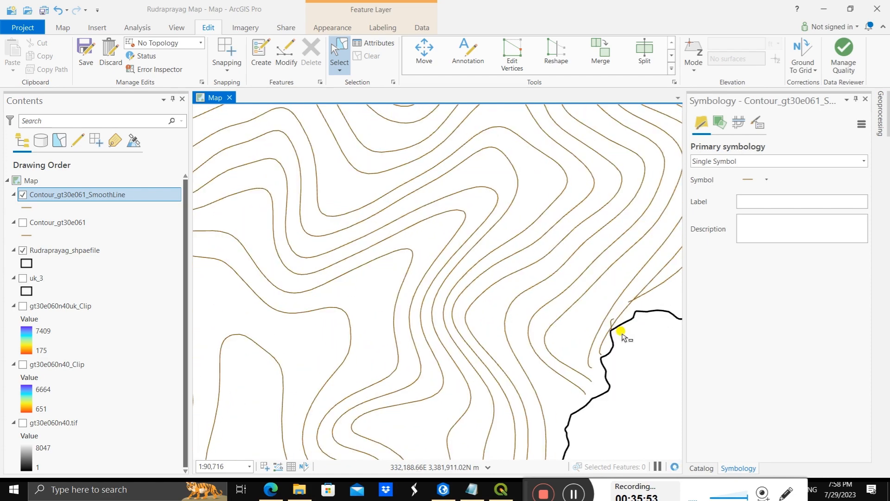
scroll(622, 334, up, 2)
click(608, 314)
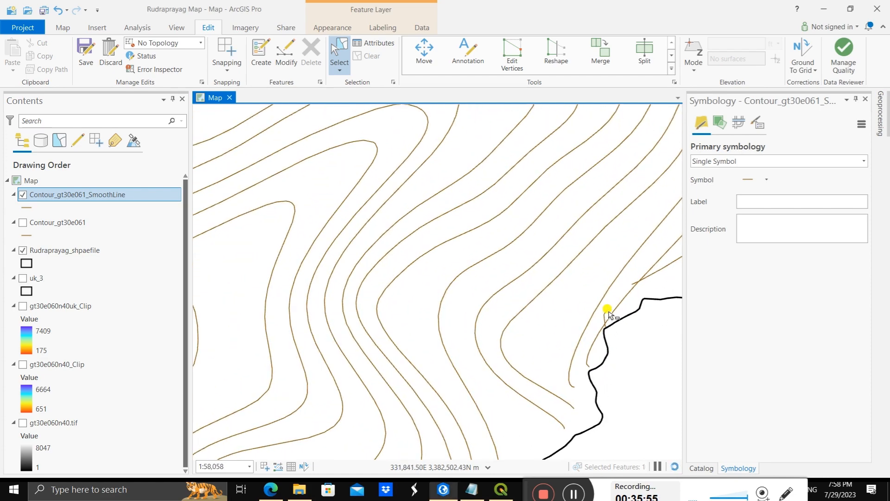
key(Delete)
Step: Check the remaining smoothed contours across the district and save all edits
scroll(436, 281, down, 4)
scroll(436, 282, down, 5)
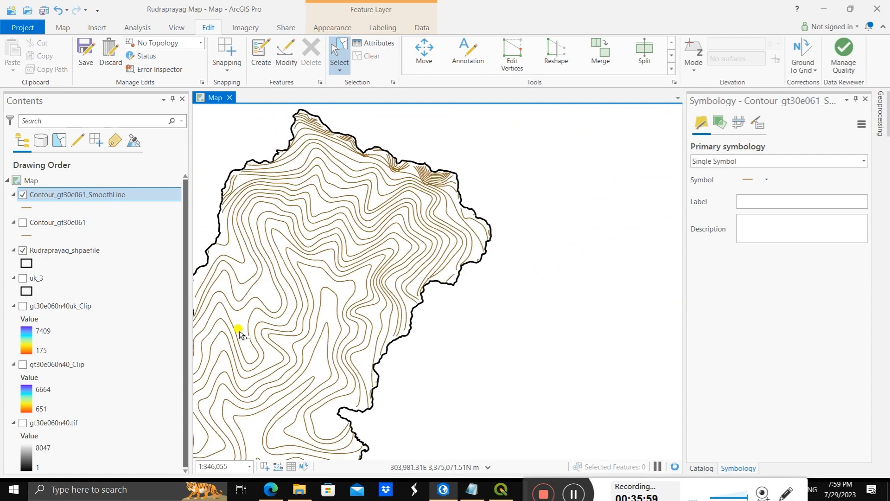
scroll(218, 325, up, 3)
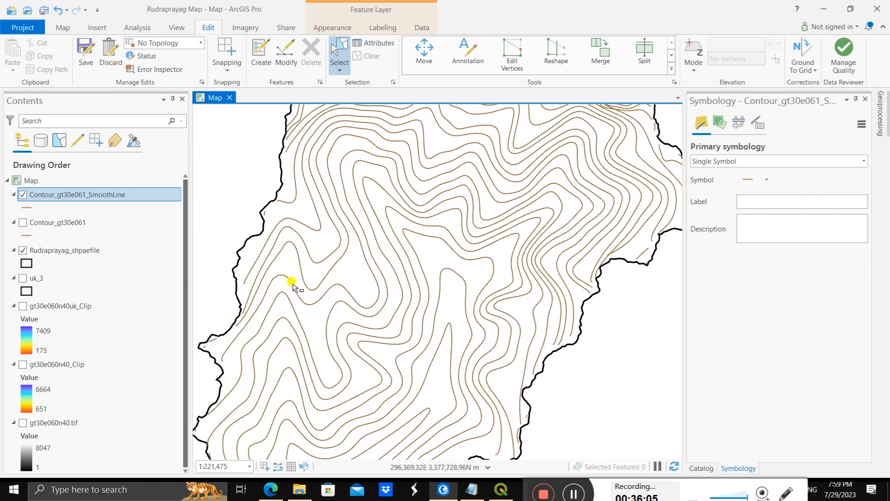
scroll(313, 238, down, 5)
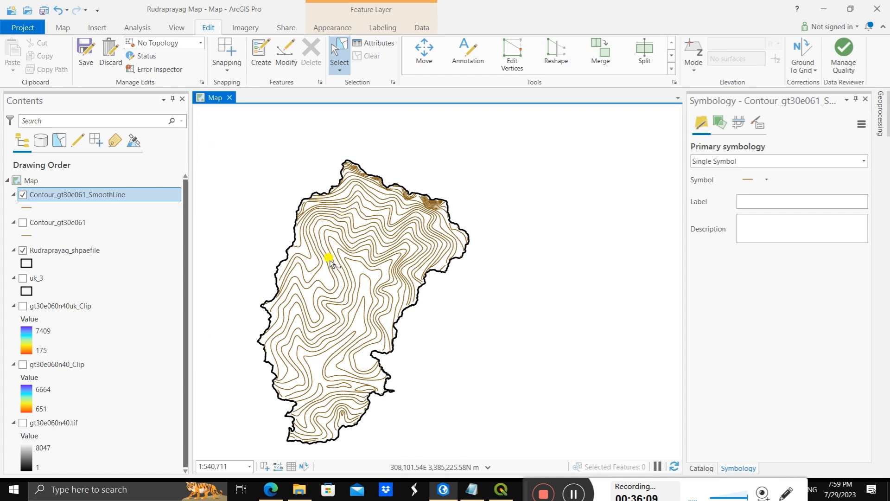
scroll(320, 267, up, 2)
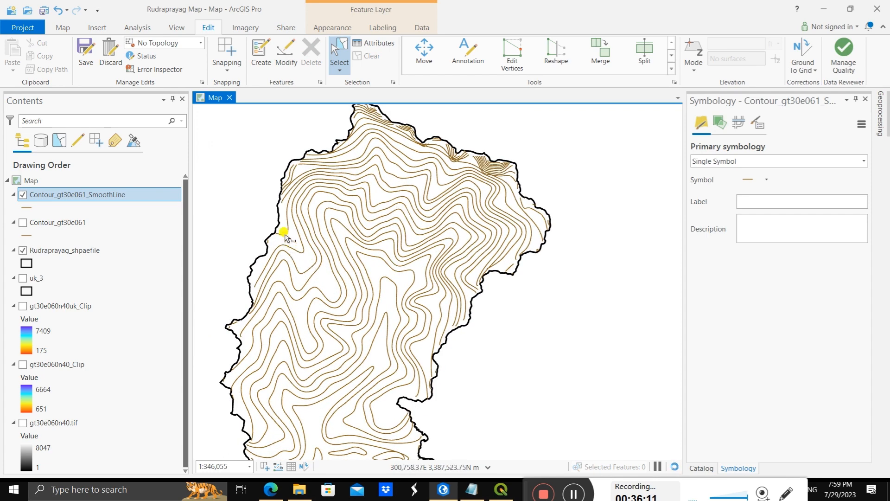
click(88, 52)
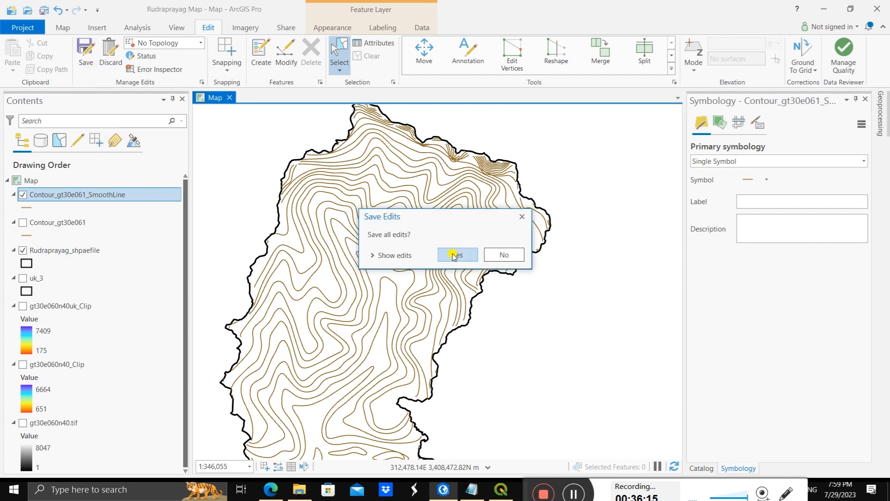
click(454, 256)
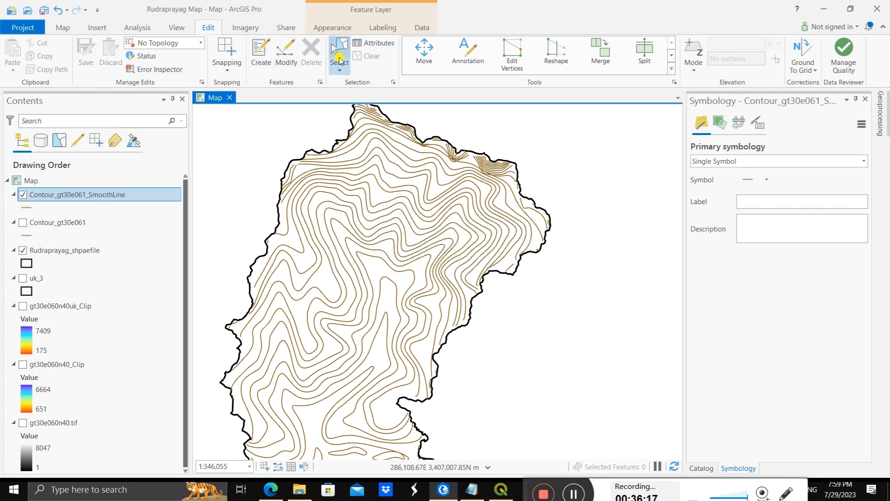
Step: Switch from feature selection to the Explore tool and look over the edited contours in the district
click(64, 27)
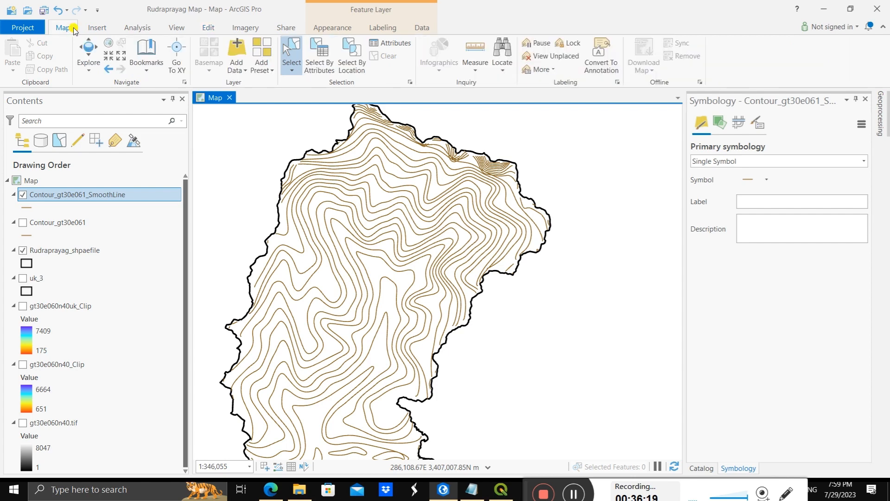
click(88, 50)
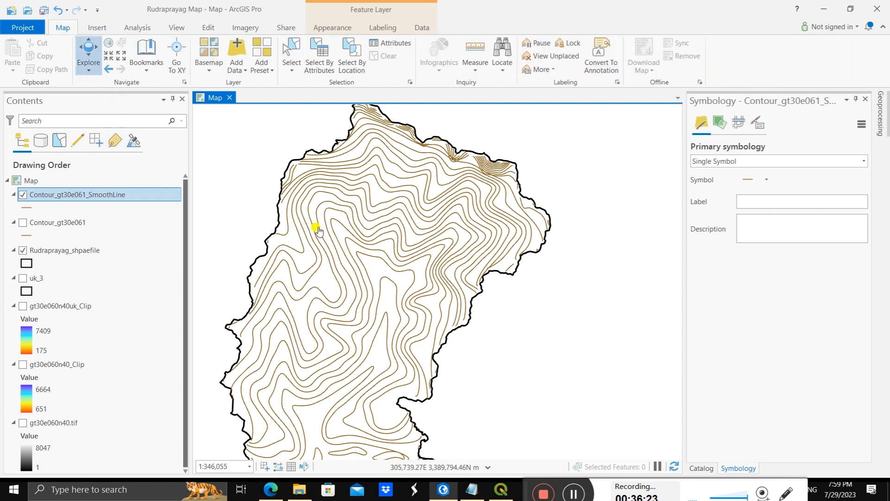
scroll(292, 256, down, 3)
scroll(284, 278, up, 3)
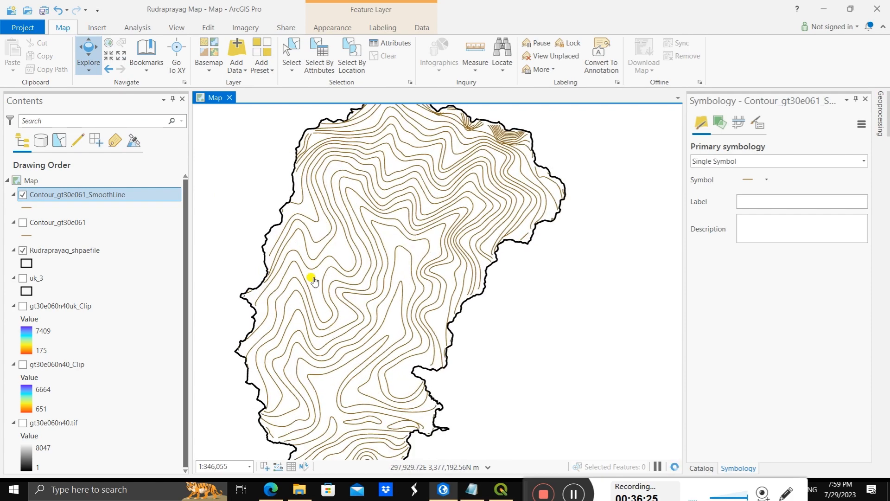
Step: Show the gt30e060n40_Clip elevation raster beneath the smoothed contours and view the whole district
scroll(406, 211, down, 2)
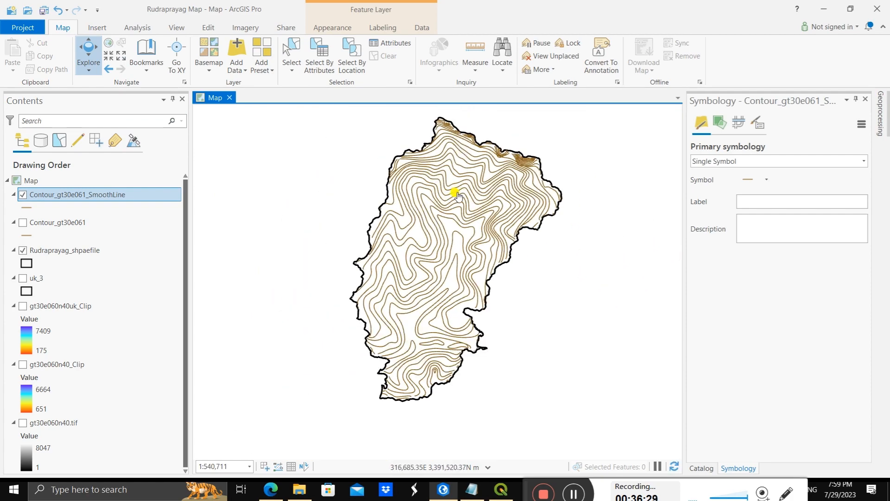
scroll(455, 195, down, 1)
scroll(432, 234, up, 1)
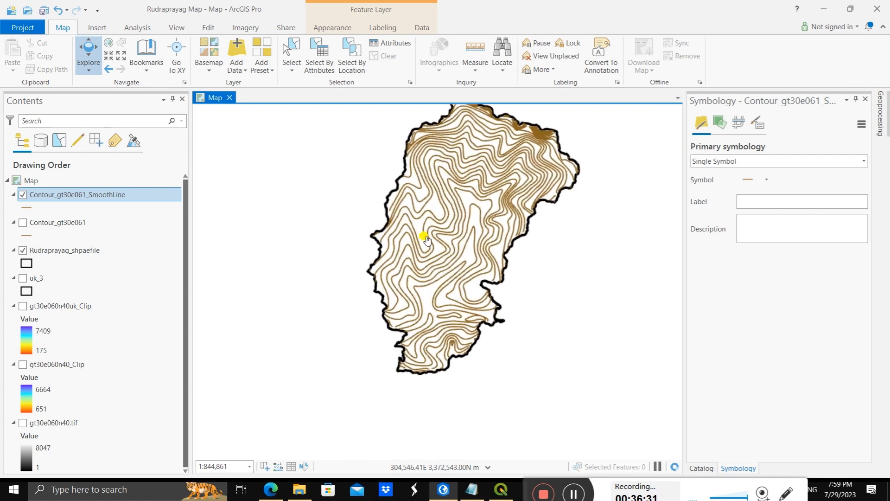
drag(454, 172, 461, 220)
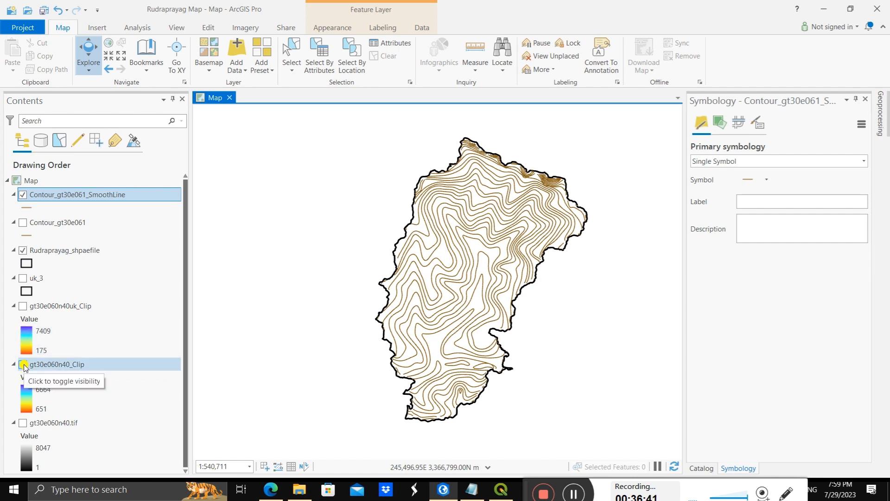
click(23, 364)
scroll(480, 233, up, 3)
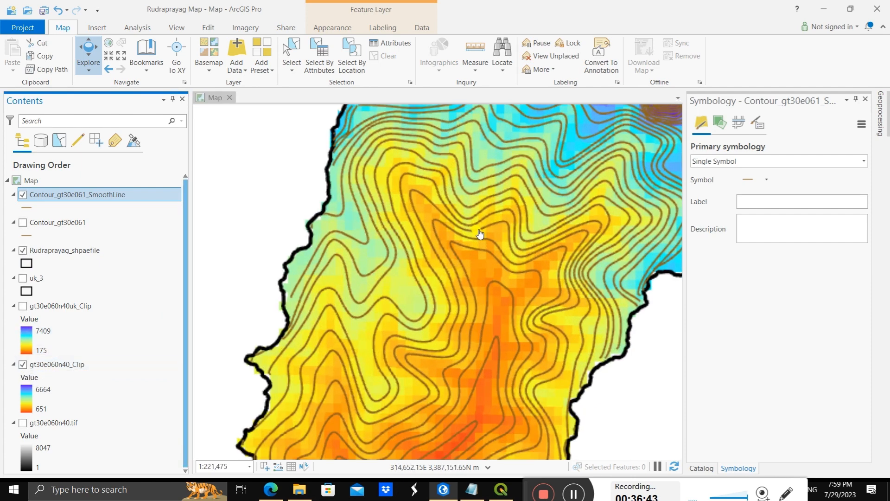
scroll(480, 234, down, 2)
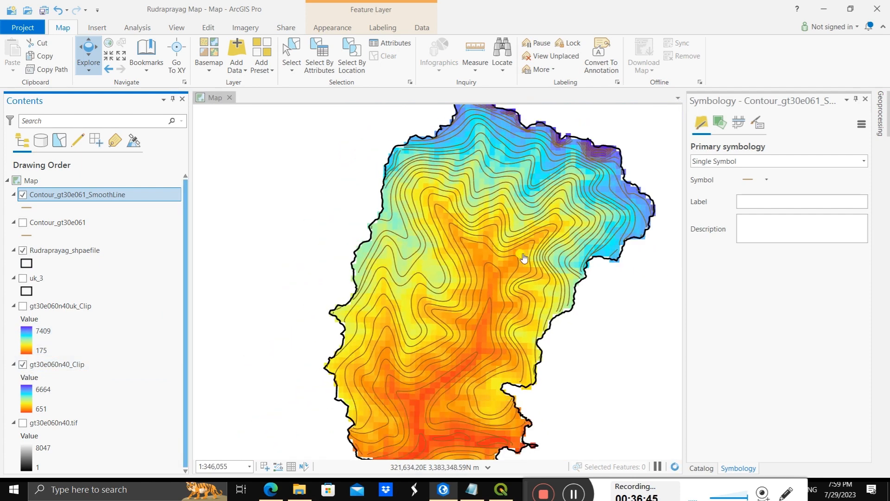
scroll(524, 258, down, 2)
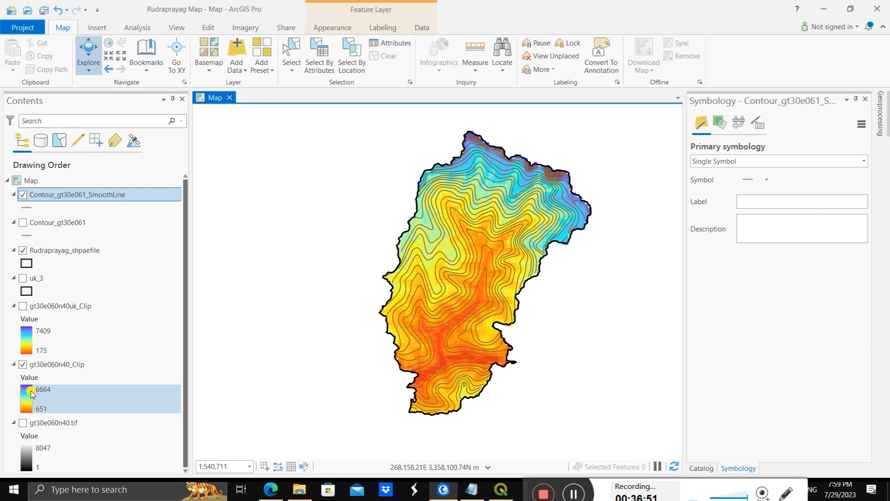
Step: Examine how the smoothed contours follow the elevation colours from the northern boundary to the southern end of the district
scroll(524, 174, up, 4)
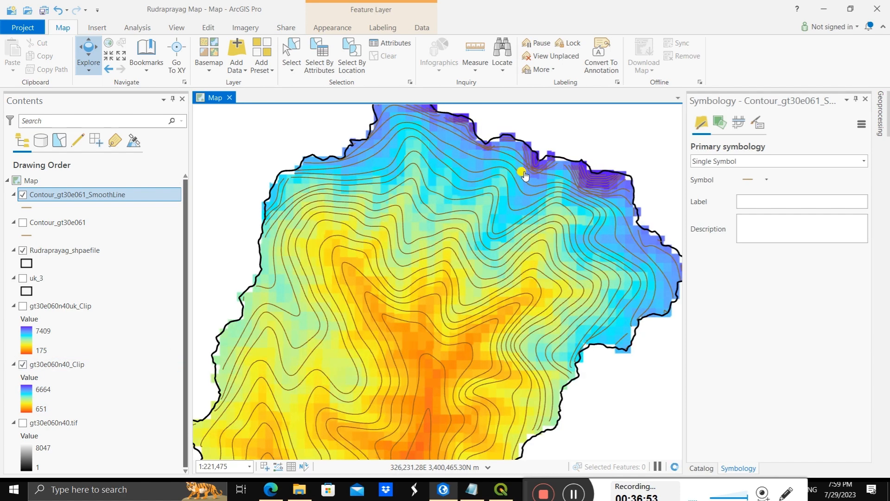
scroll(407, 298, down, 2)
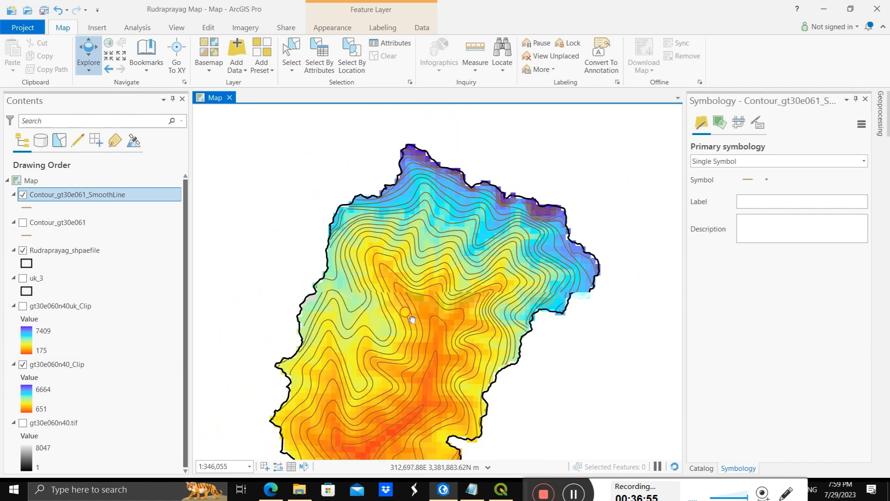
scroll(464, 191, up, 2)
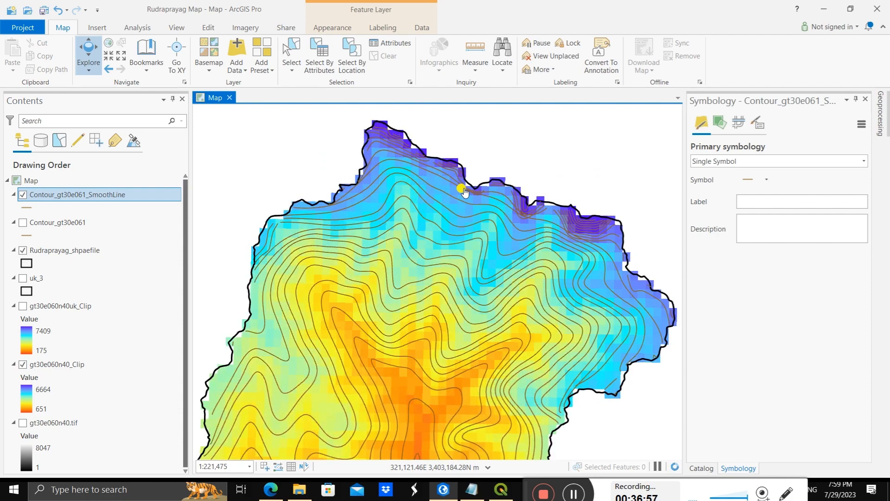
scroll(463, 190, up, 2)
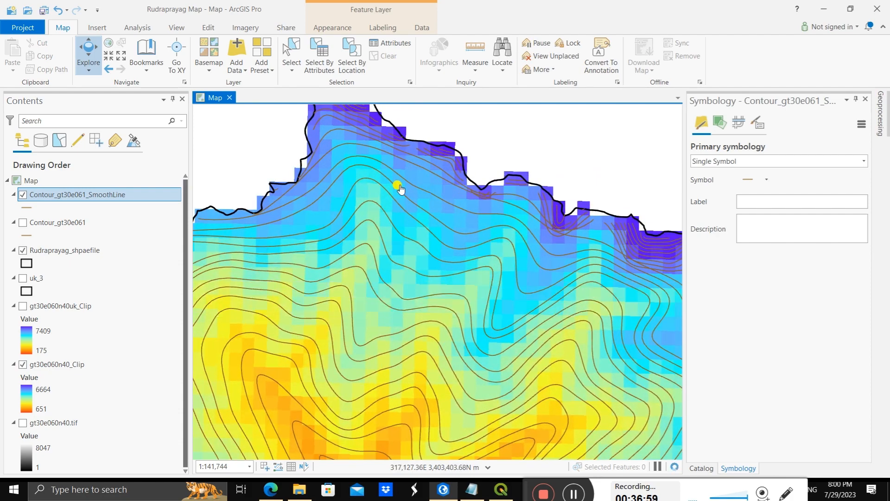
scroll(392, 211, down, 1)
scroll(408, 232, down, 1)
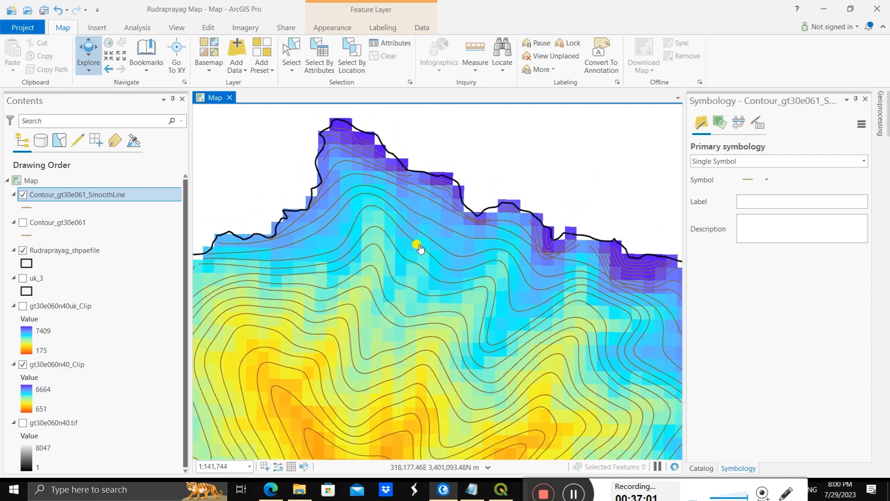
drag(388, 296, 384, 226)
scroll(392, 292, down, 2)
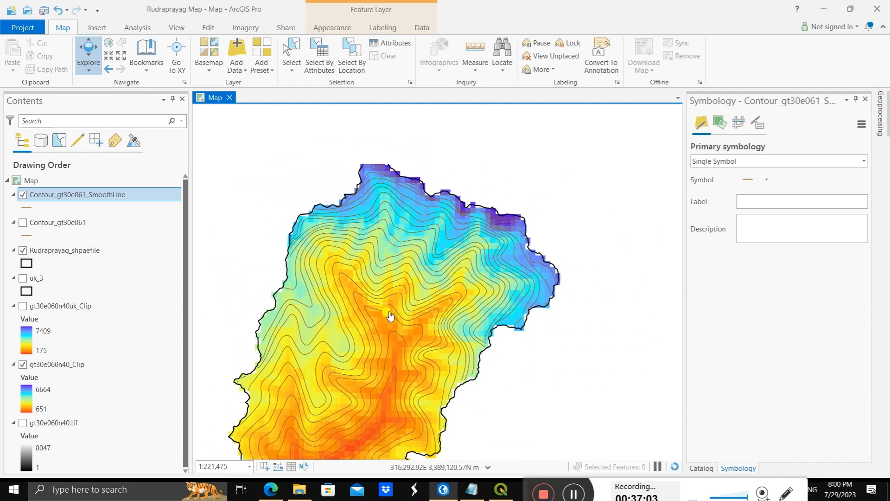
drag(382, 387, 379, 341)
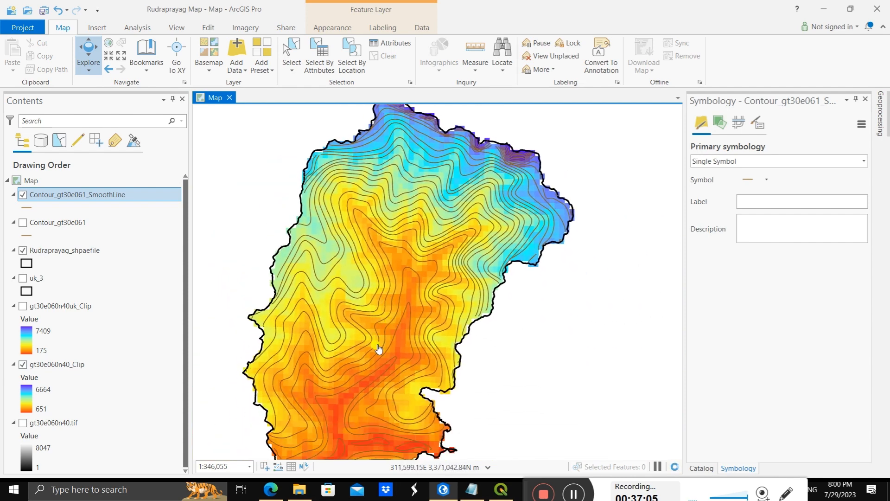
drag(435, 256, 431, 296)
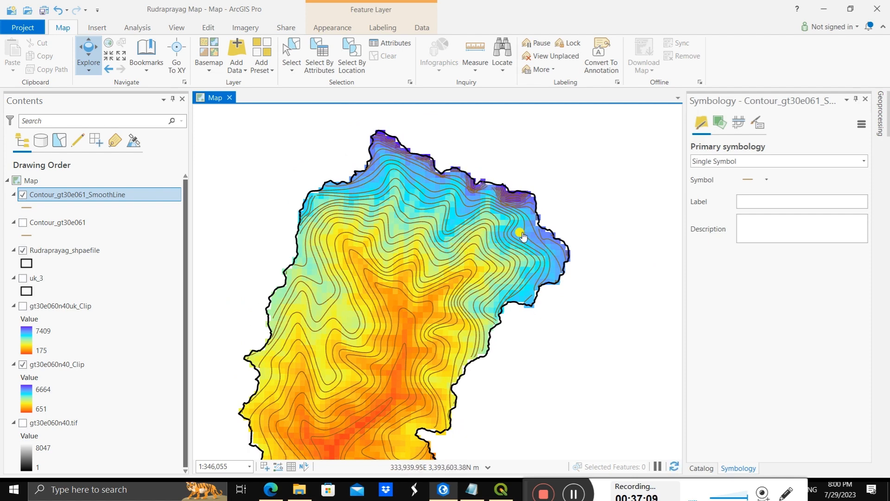
drag(377, 368, 391, 287)
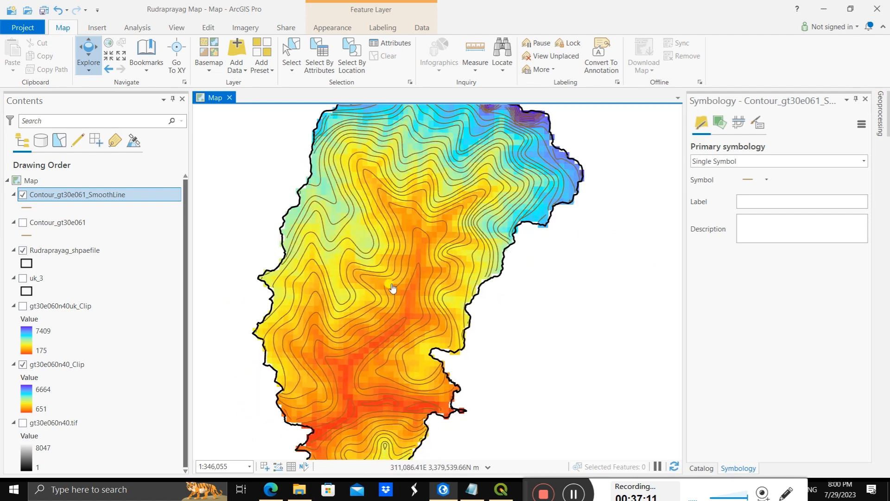
drag(379, 342, 382, 287)
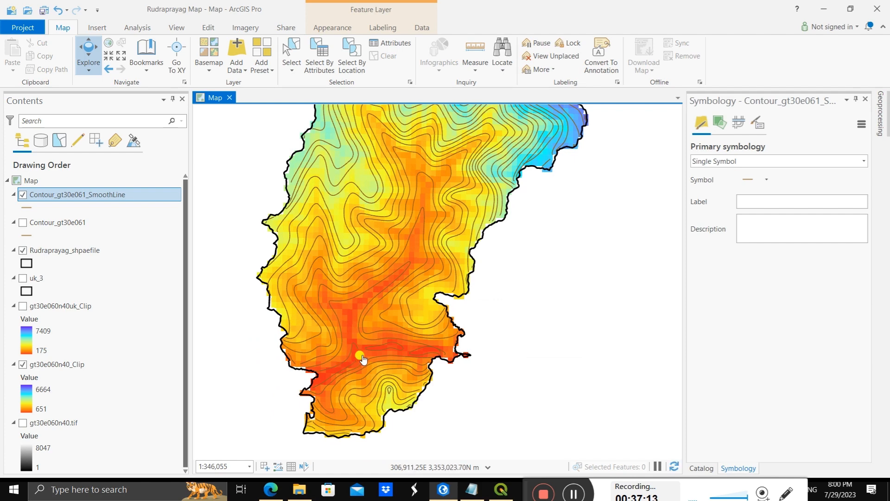
scroll(364, 197, down, 2)
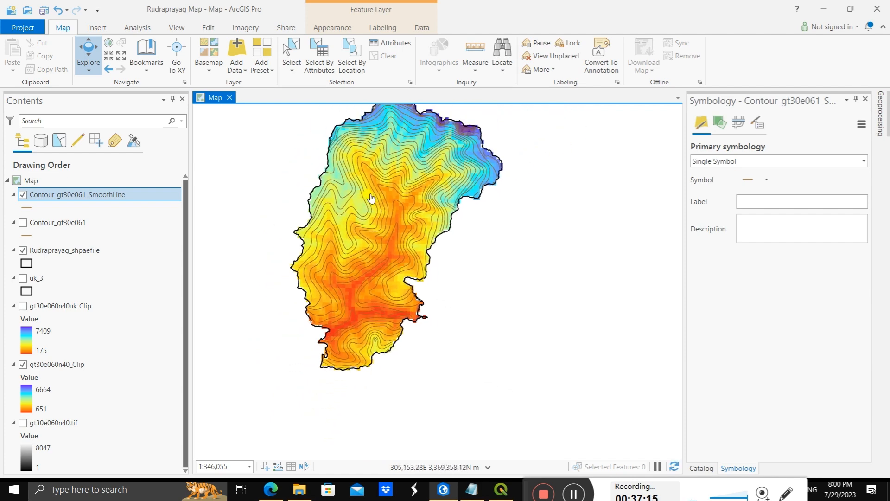
drag(380, 151, 432, 225)
scroll(433, 225, up, 2)
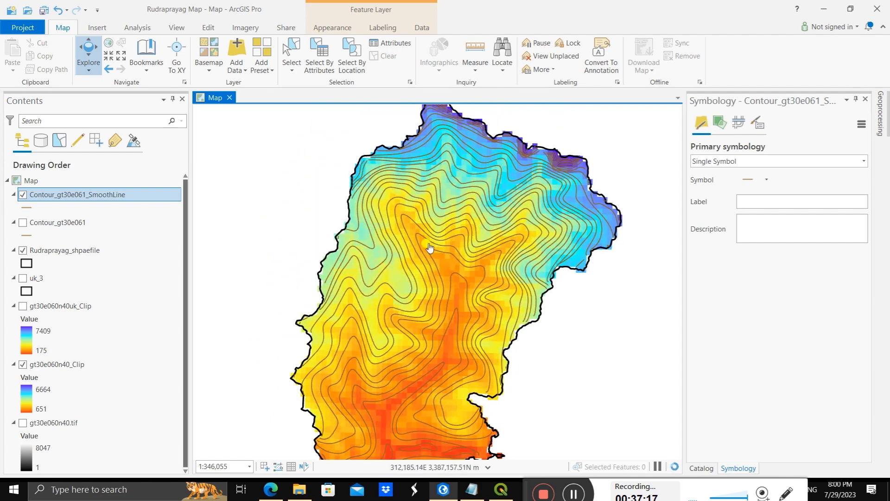
scroll(429, 248, down, 2)
drag(413, 305, 448, 272)
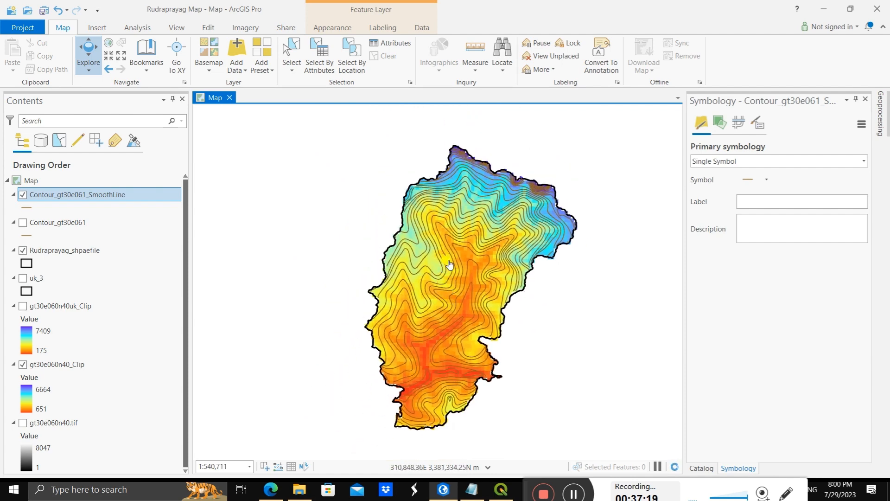
scroll(448, 271, up, 2)
scroll(448, 268, down, 2)
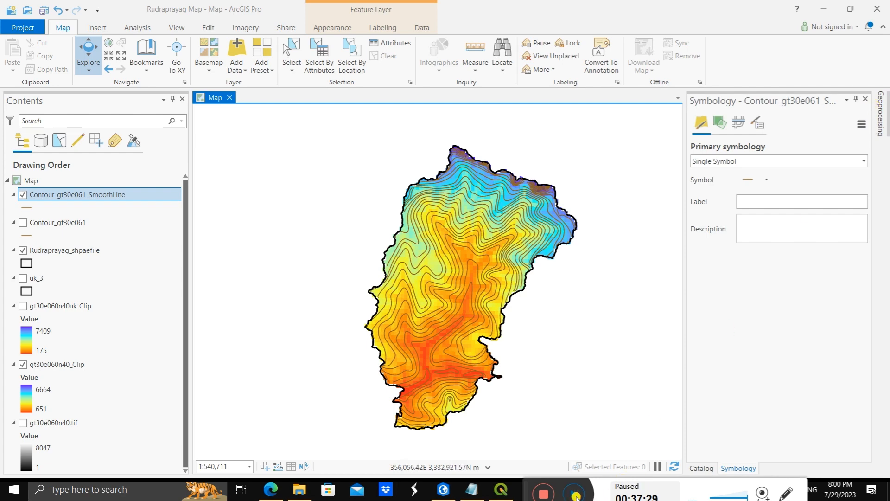
Step: Close the symbology settings and add Uttarakhand_Rivers.shp from the Rivers folder to the map, beneath the gt30e060n40_Clip layer
click(575, 495)
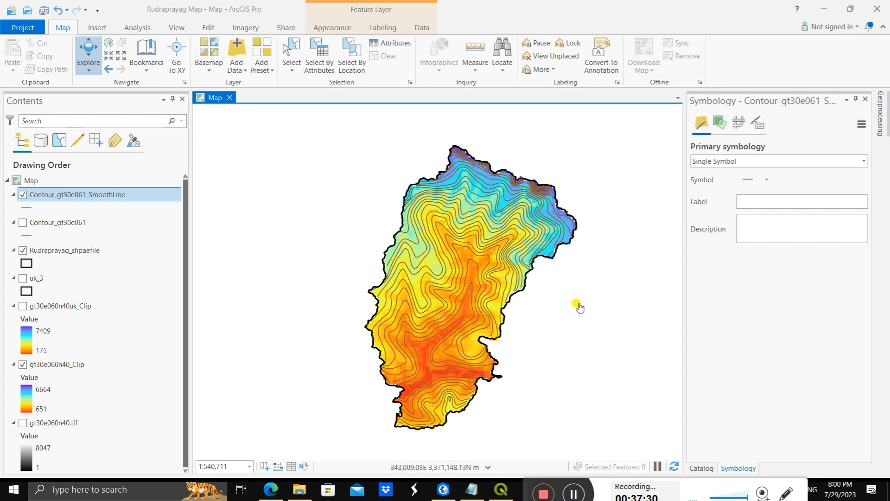
click(865, 99)
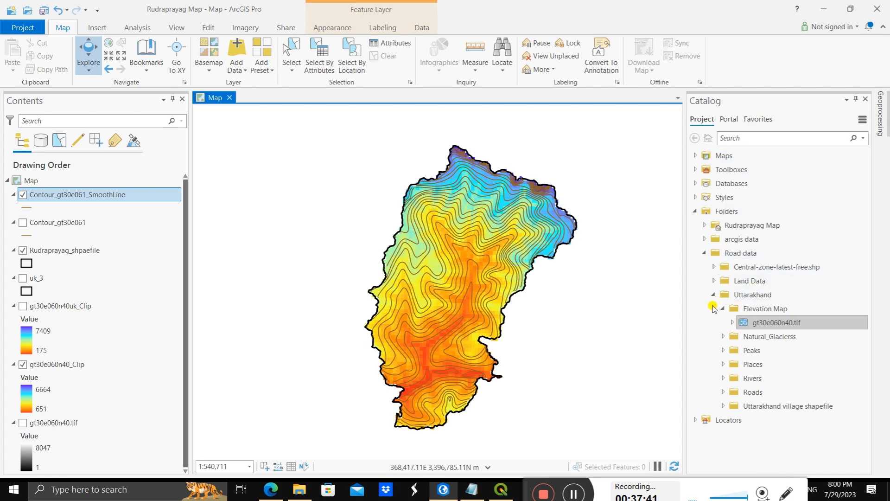
click(723, 378)
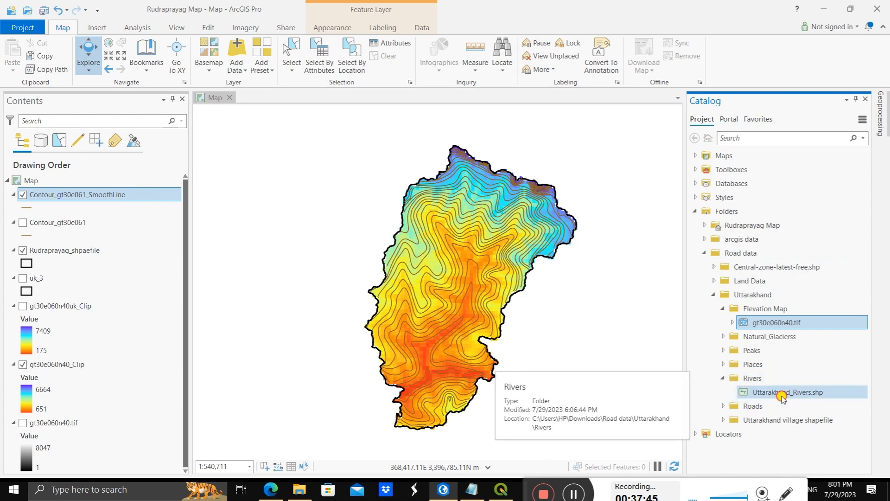
click(784, 393)
mouse_move(789, 397)
mouse_down()
mouse_move(767, 389)
mouse_move(166, 412)
mouse_up()
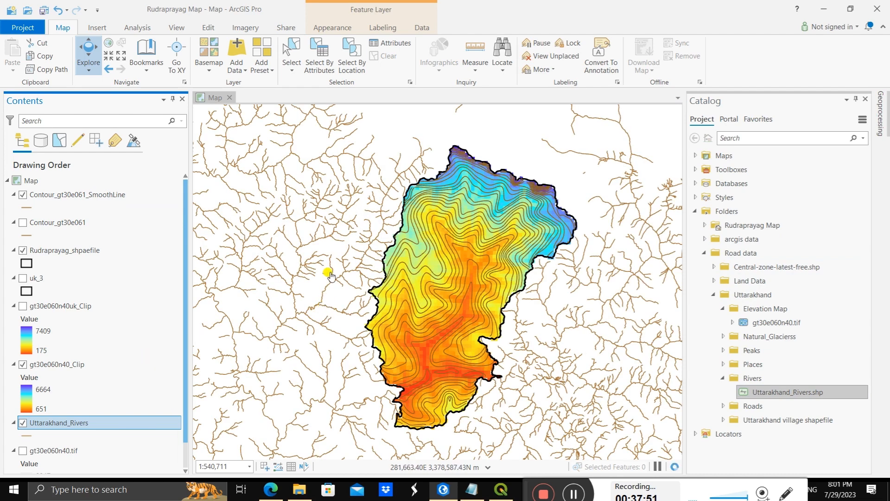
Step: View the full river network, and hide the gt30e060n40_Clip raster and Contour_gt30e061_SmoothLine layers to expose the rivers inside the district
scroll(330, 274, down, 3)
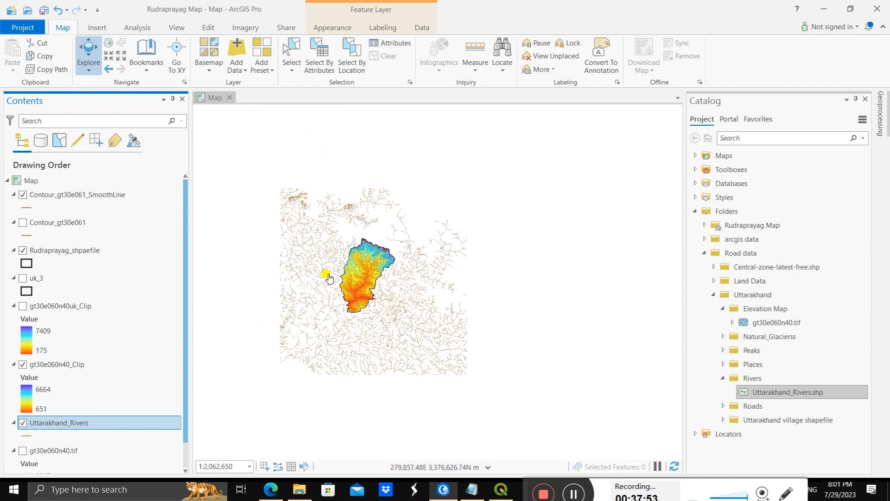
scroll(272, 301, down, 1)
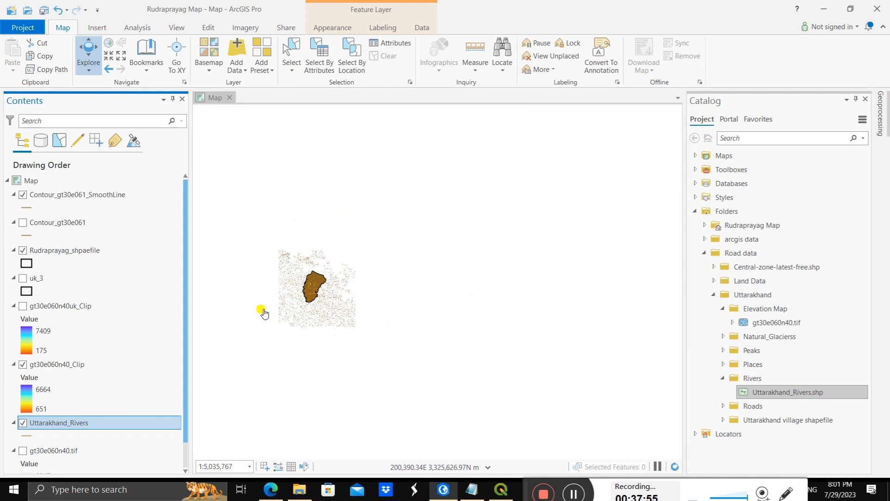
scroll(266, 308, up, 3)
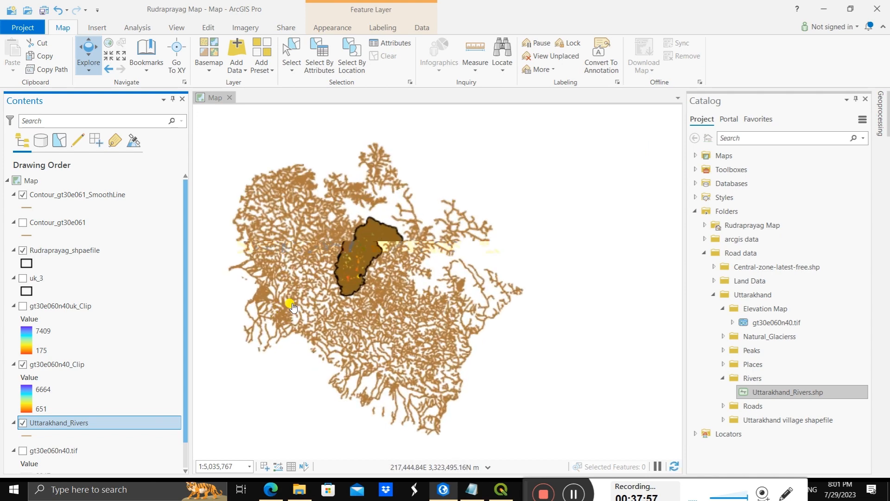
scroll(427, 208, up, 2)
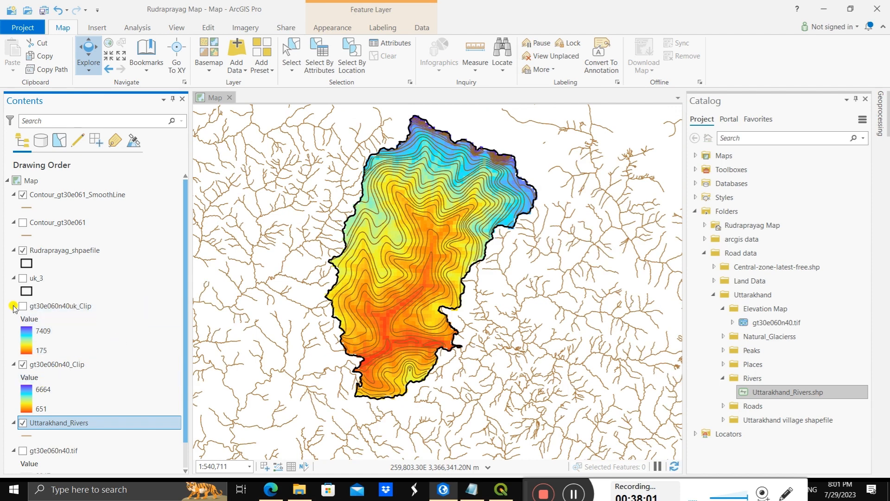
click(22, 365)
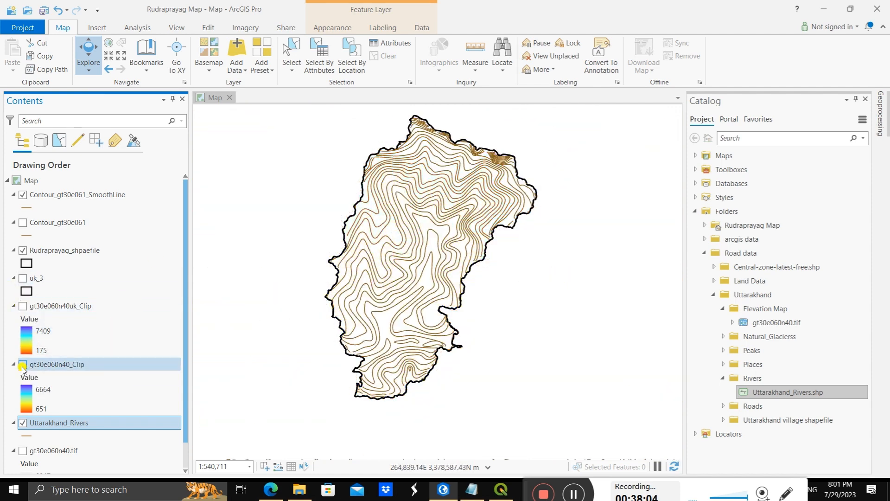
click(23, 194)
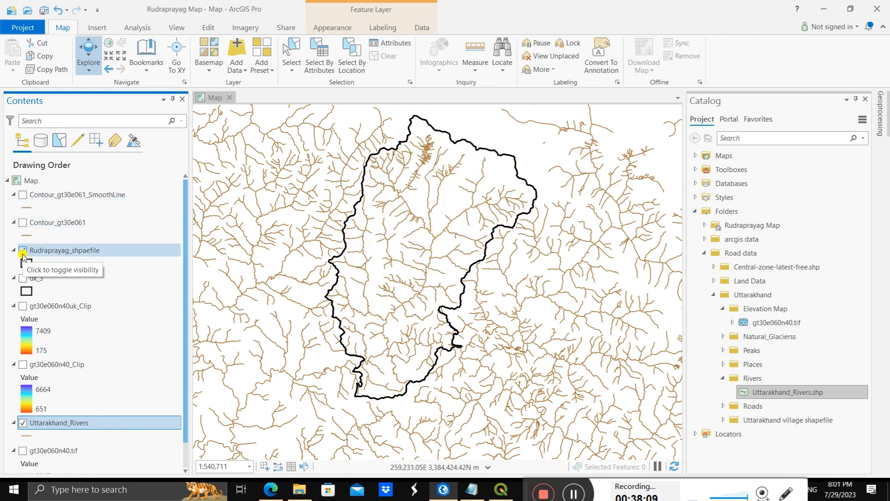
scroll(398, 208, up, 3)
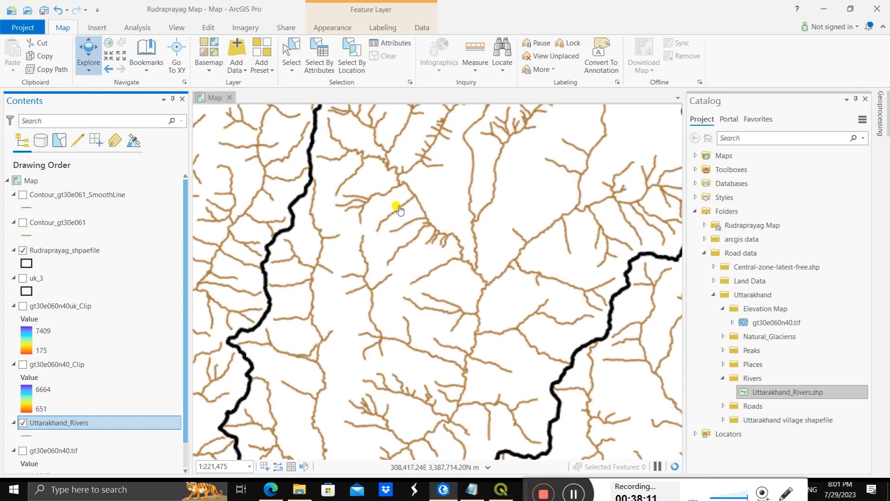
scroll(398, 208, down, 3)
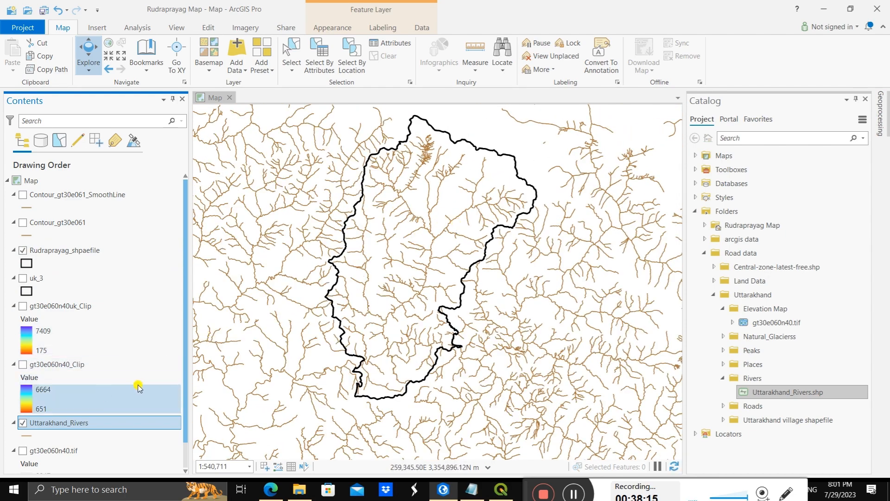
Step: Search the geoprocessing tools for "clip" and open the Clip tool from Analysis Tools
scroll(182, 405, down, 1)
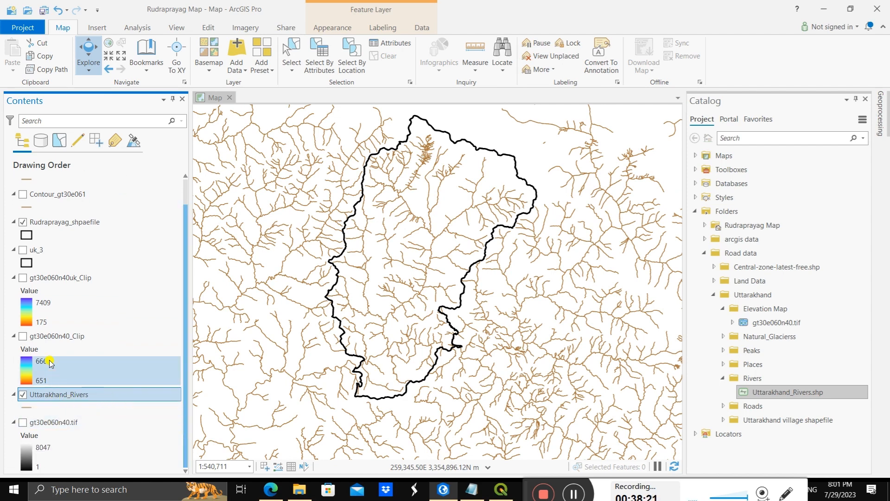
click(879, 115)
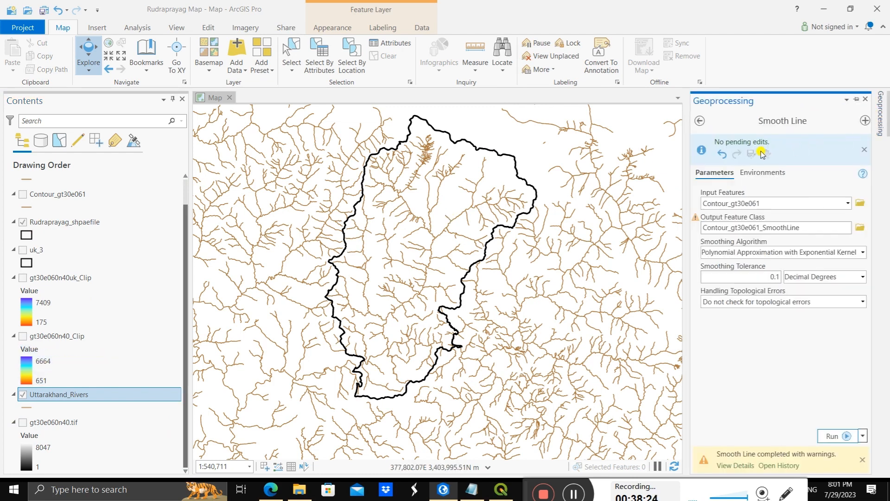
click(701, 122)
text(clip)
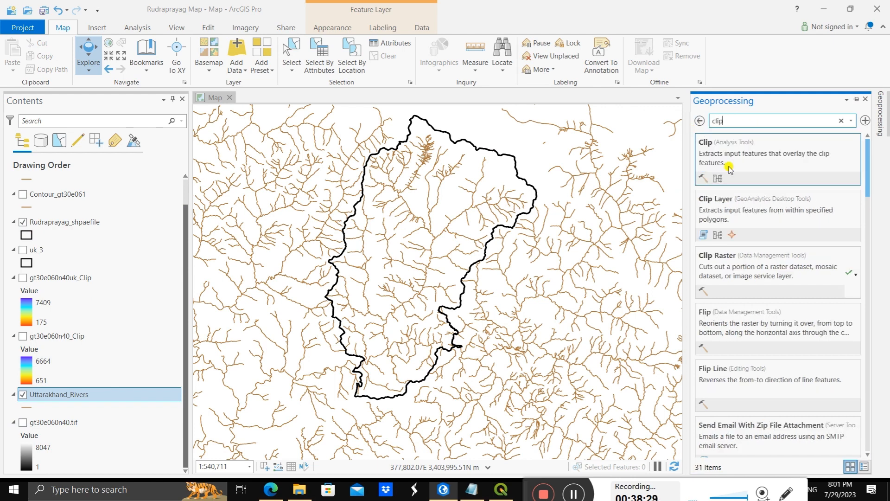
click(750, 159)
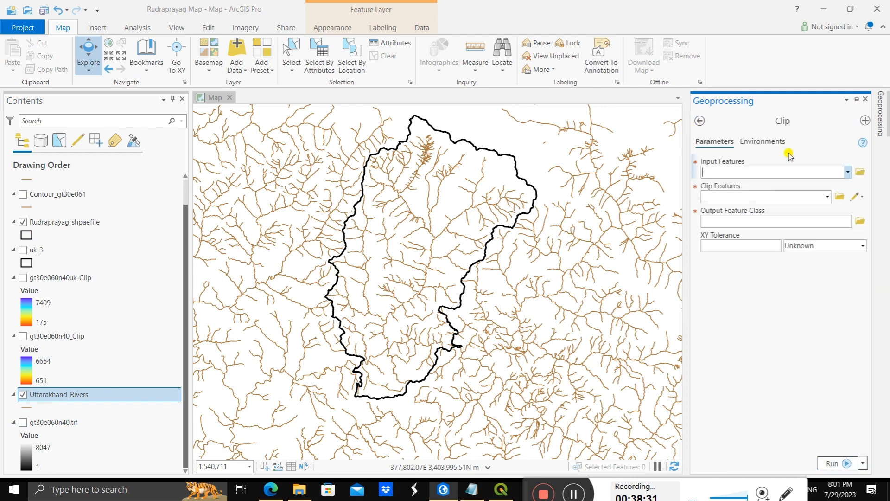
Step: Clip Uttarakhand_Rivers with Rudraprayag_shpaefile to output Uttarakhand_Rivers_Clip, and hide the original Uttarakhand_Rivers layer
click(847, 173)
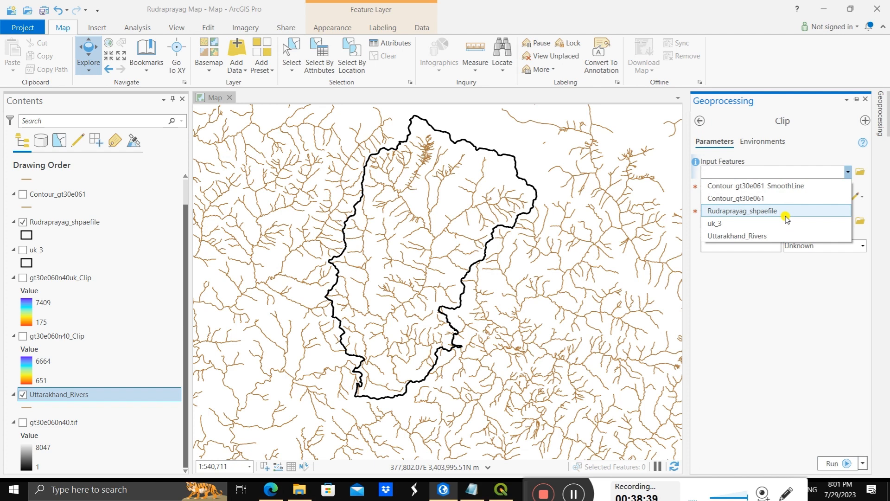
click(775, 236)
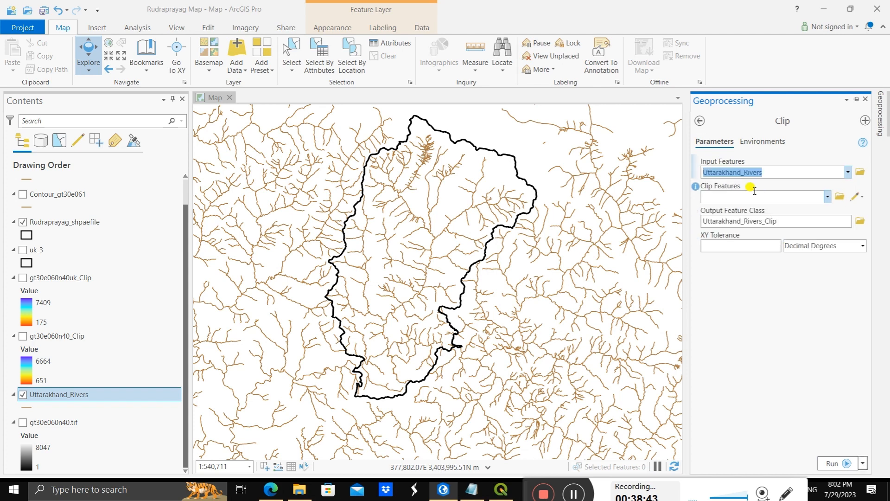
click(827, 197)
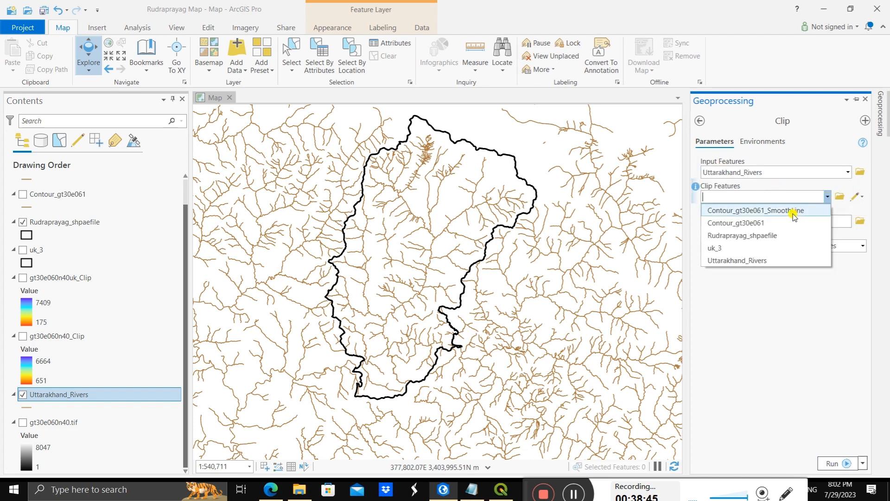
click(766, 236)
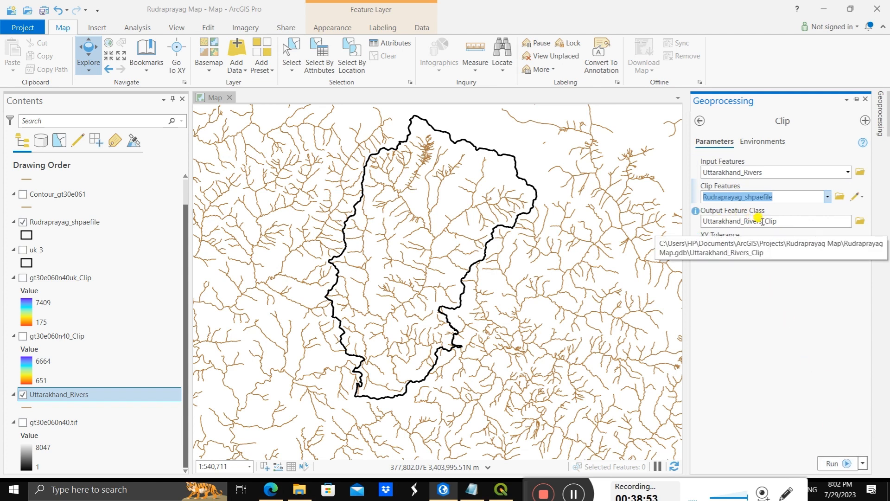
click(838, 464)
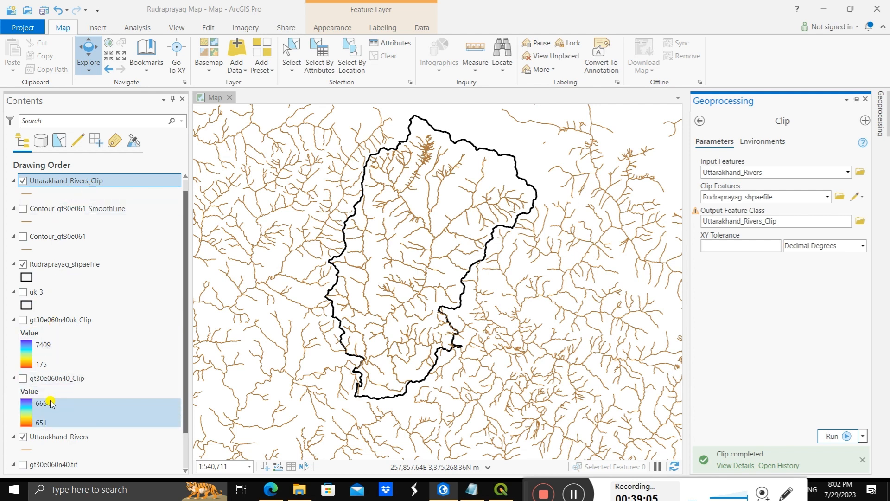
scroll(51, 403, down, 2)
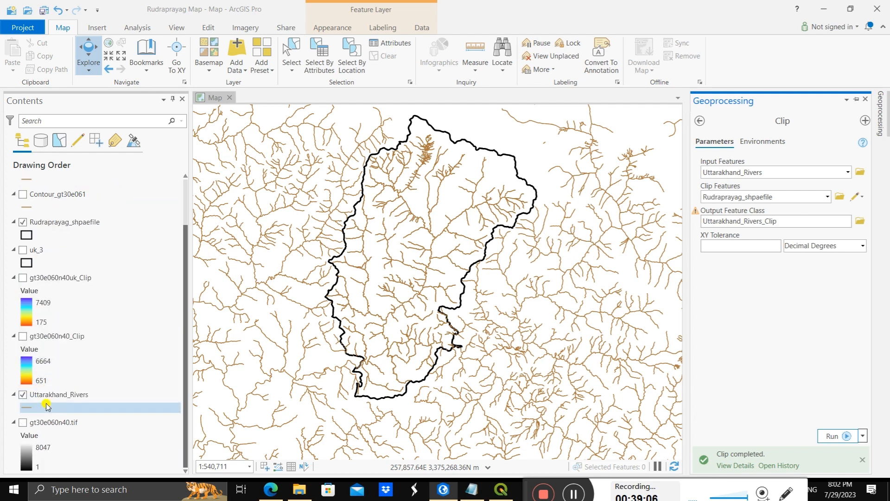
click(23, 395)
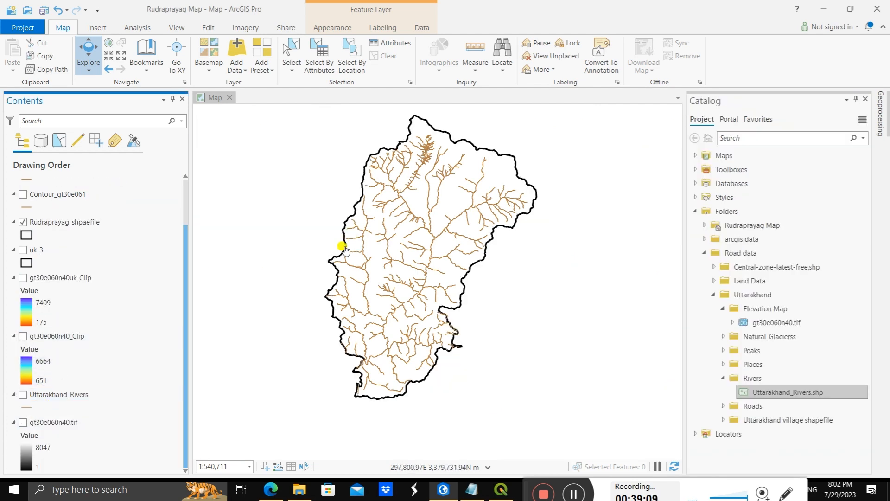
Step: Examine the clipped rivers inside the Rudraprayag boundary, both close up and across the whole district
scroll(367, 226, up, 2)
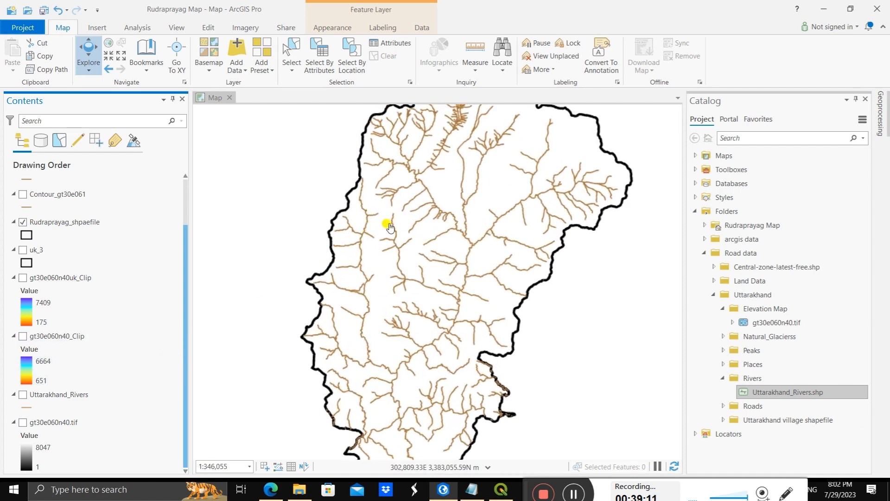
scroll(407, 223, down, 2)
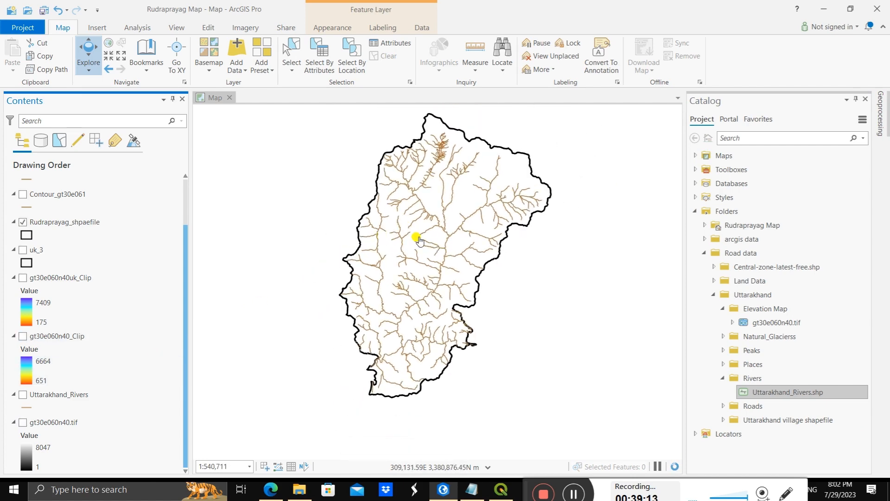
scroll(426, 187, up, 2)
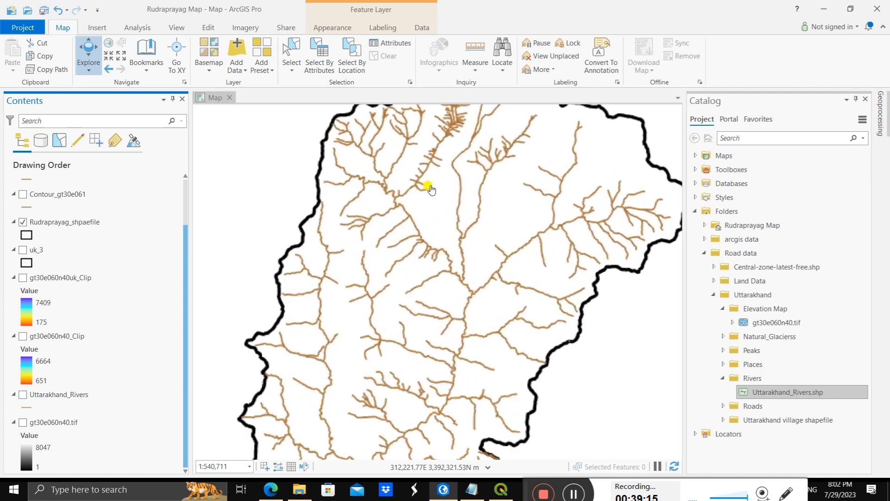
scroll(431, 189, down, 2)
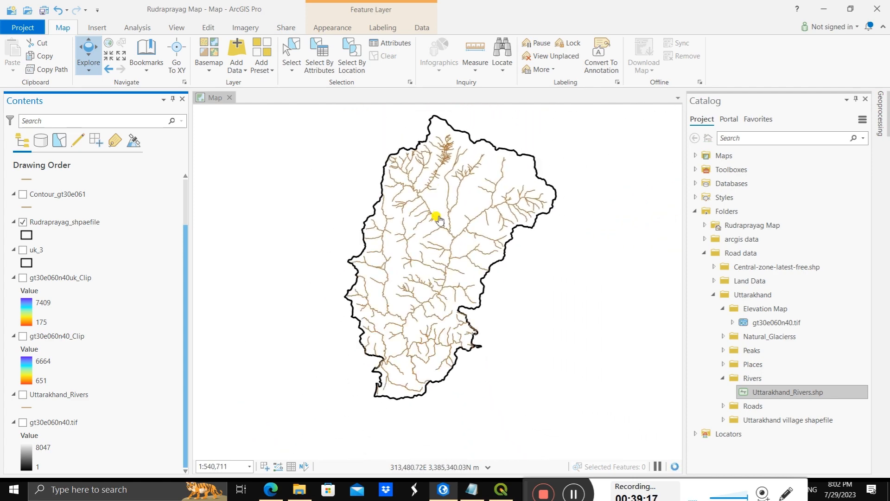
scroll(438, 218, up, 2)
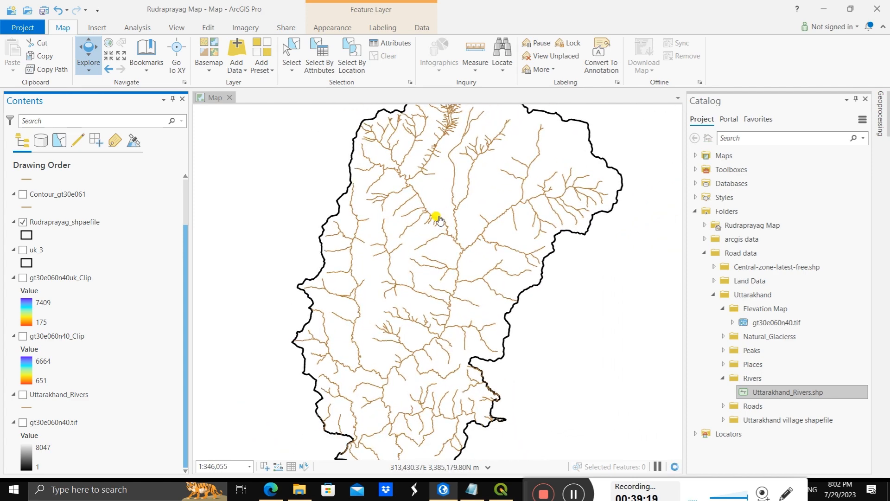
scroll(438, 218, up, 2)
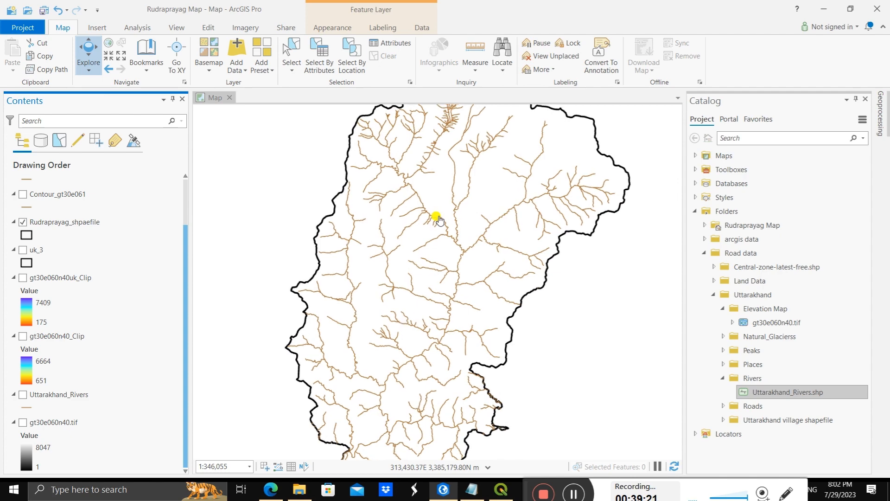
scroll(444, 218, down, 2)
scroll(444, 217, down, 2)
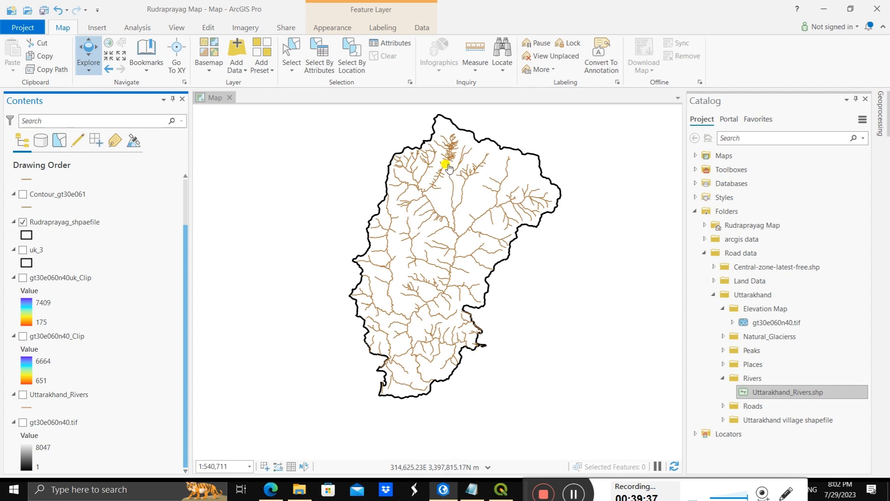
scroll(448, 166, up, 2)
scroll(450, 168, down, 2)
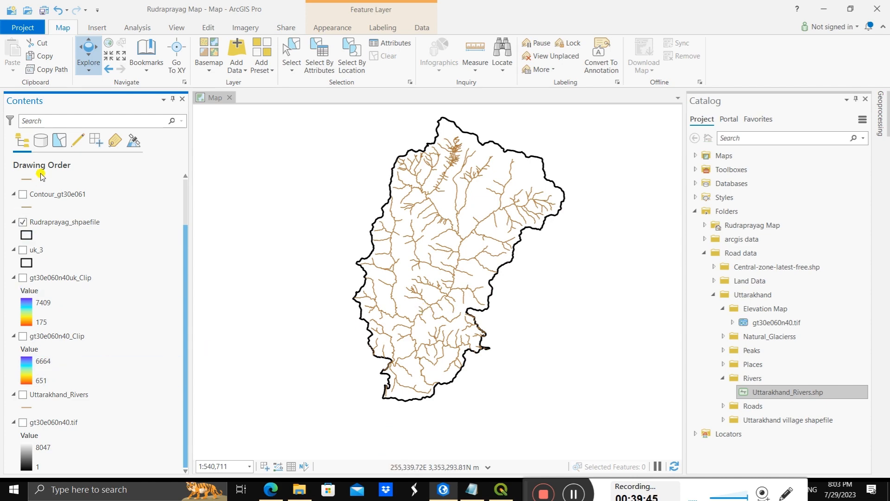
scroll(343, 212, up, 3)
scroll(566, 253, down, 5)
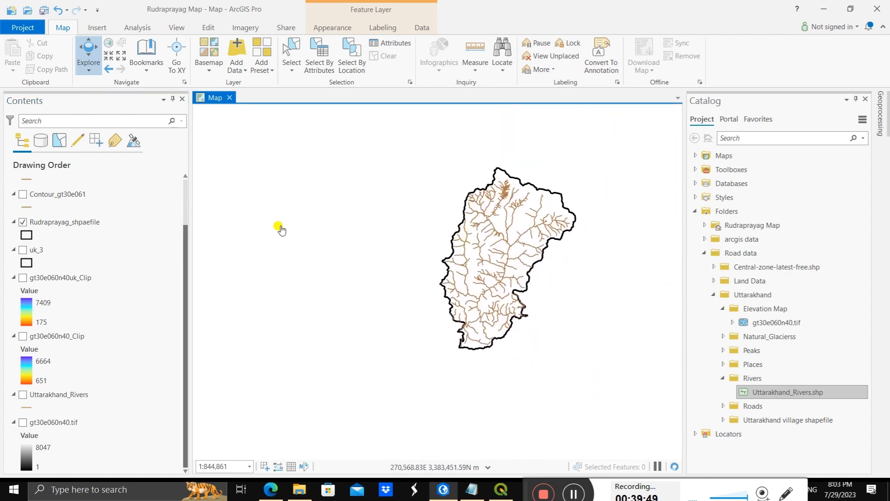
Step: Open the attribute table of Uttarakhand_Rivers_Clip and read through the fclass and name values of its records
click(60, 195)
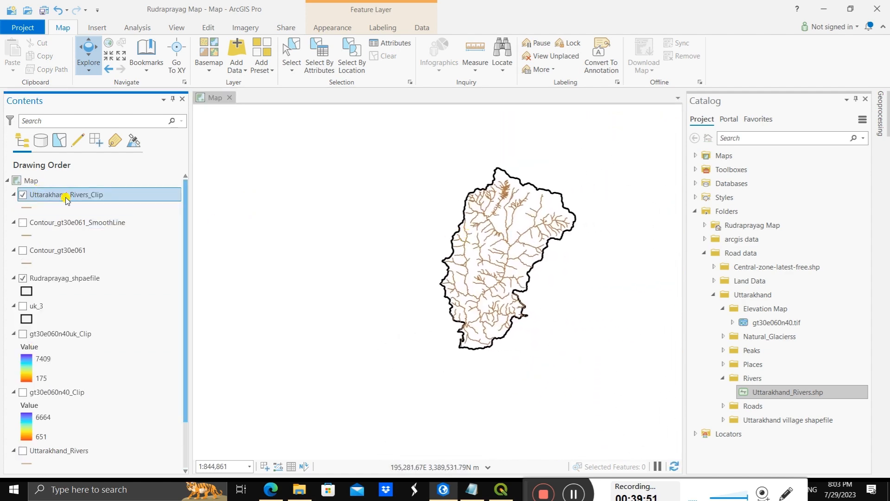
right_click(106, 197)
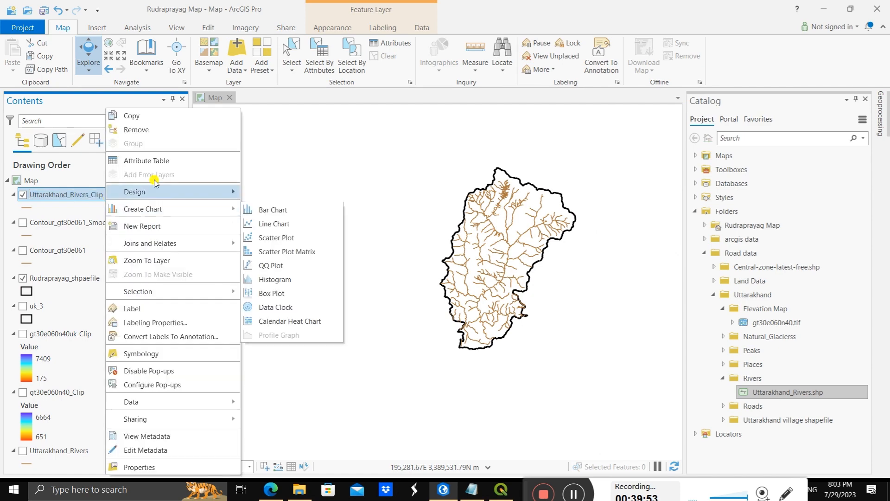
key(Return)
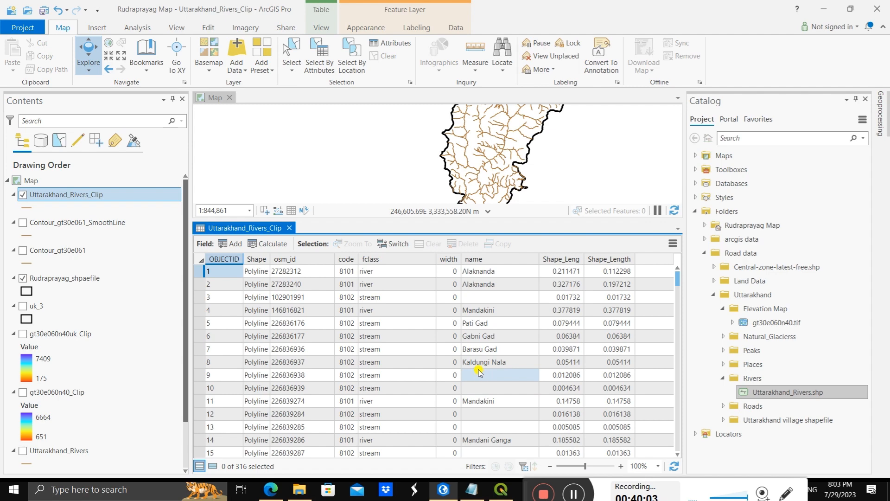
scroll(493, 414, down, 4)
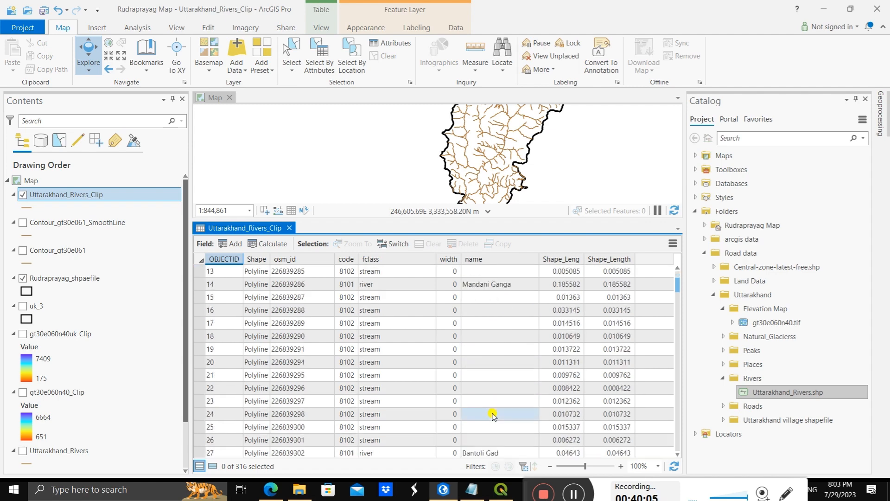
scroll(493, 413, down, 18)
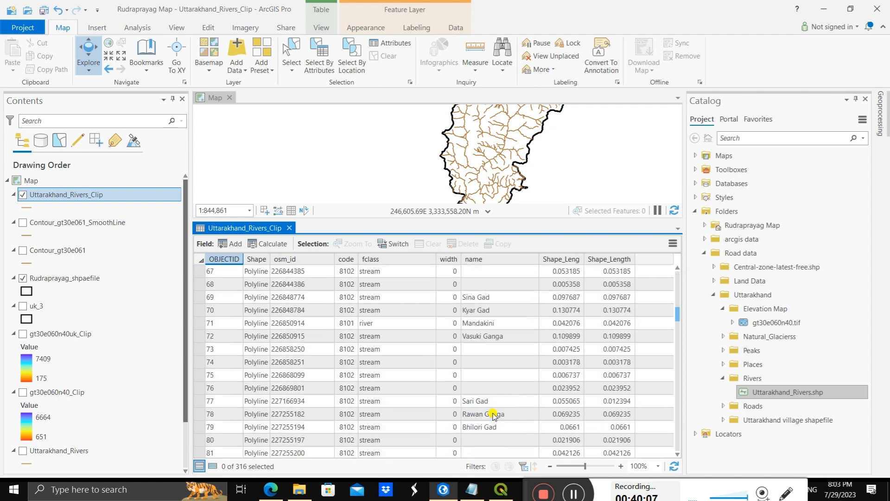
scroll(493, 413, down, 18)
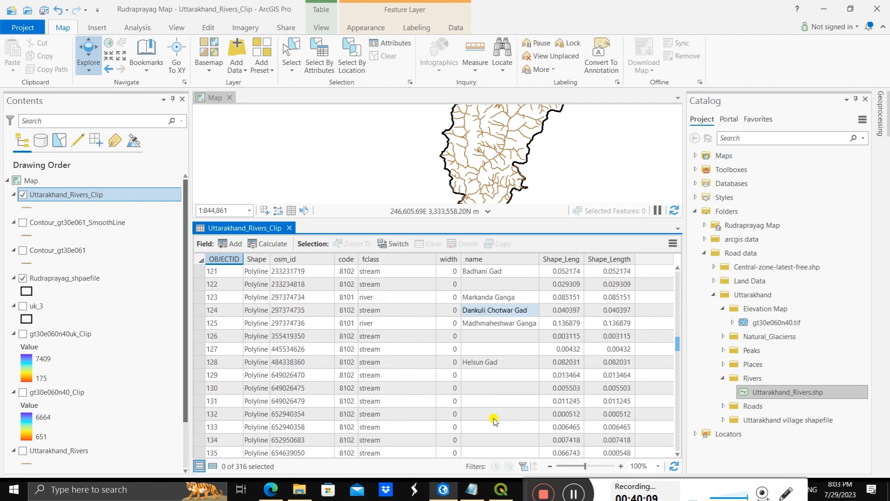
scroll(493, 417, down, 10)
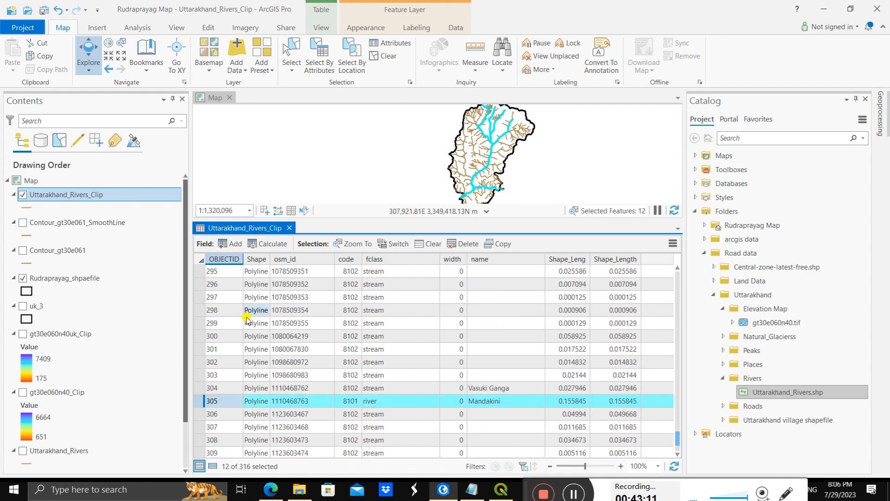
Step: Deselect the Madhmaheshwar Ganga and Markanda Ganga river records in the Uttarakhand_Rivers_Clip attribute table
scroll(246, 320, up, 3)
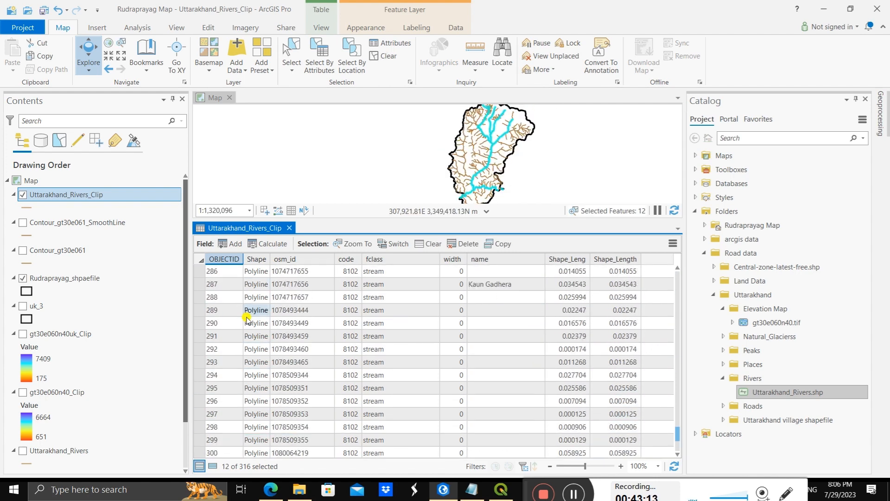
scroll(246, 319, up, 8)
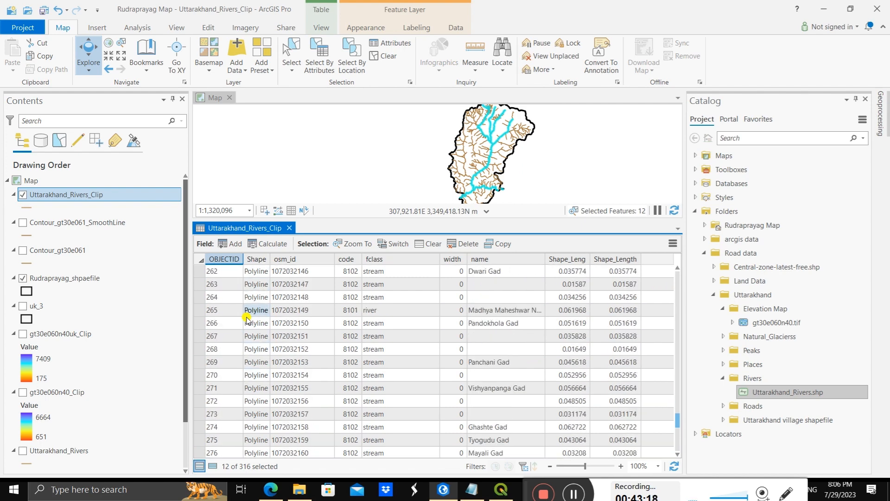
scroll(247, 320, up, 8)
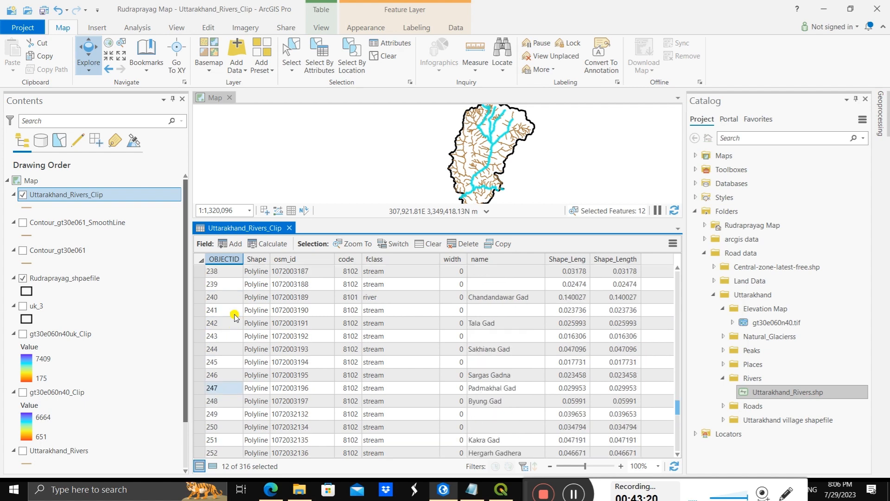
scroll(234, 318, up, 6)
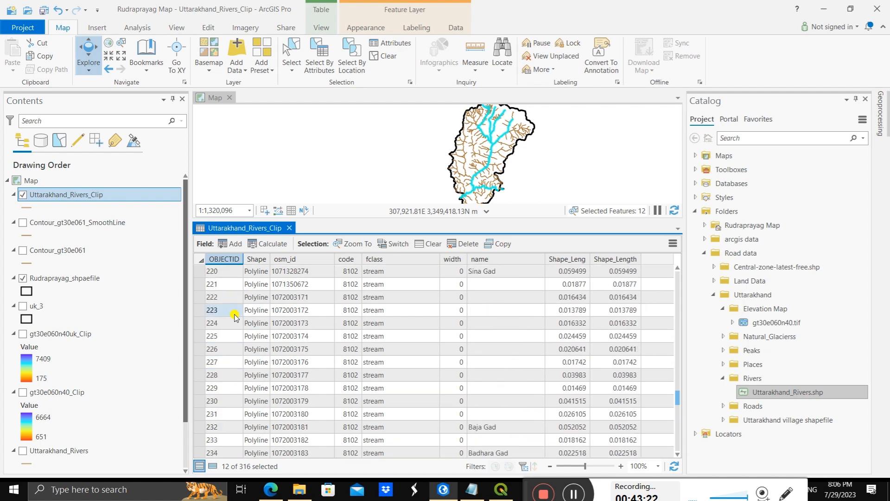
scroll(234, 317, up, 10)
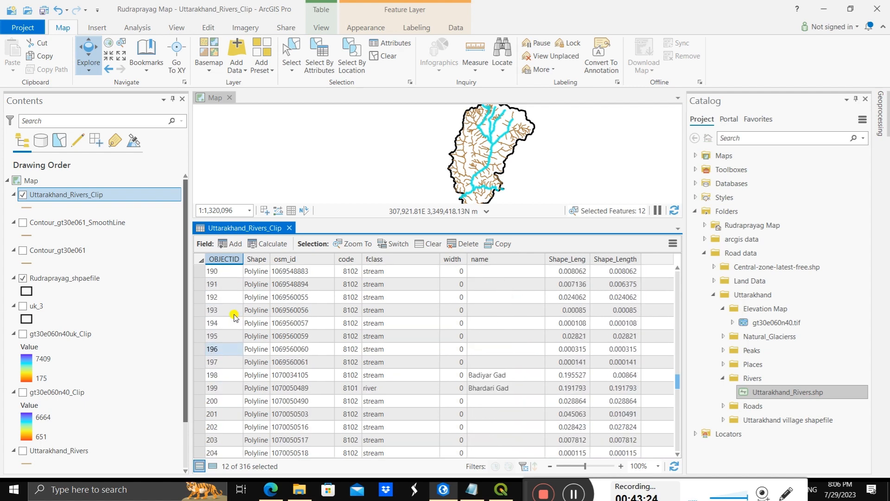
scroll(234, 318, up, 7)
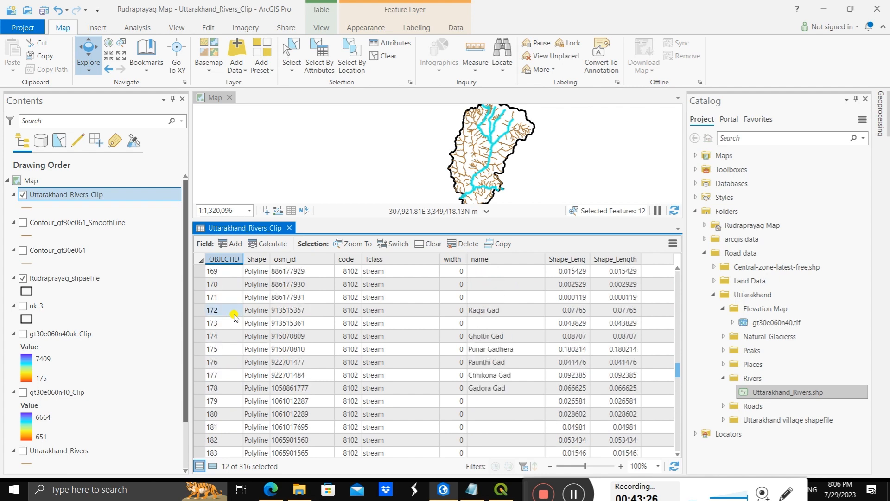
scroll(234, 318, up, 11)
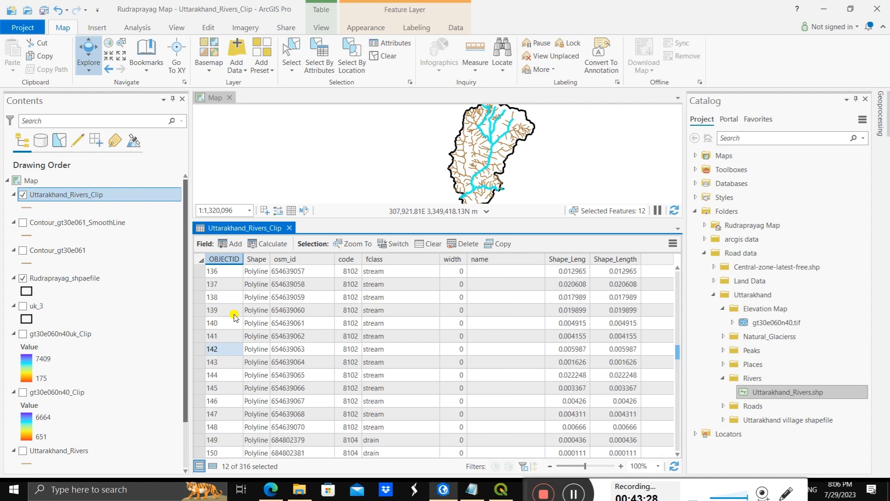
scroll(234, 318, up, 5)
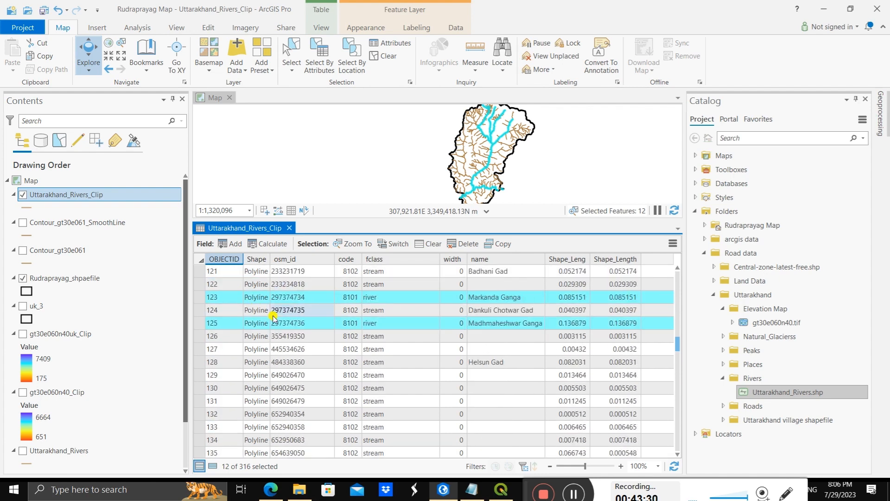
ctrl+click(200, 323)
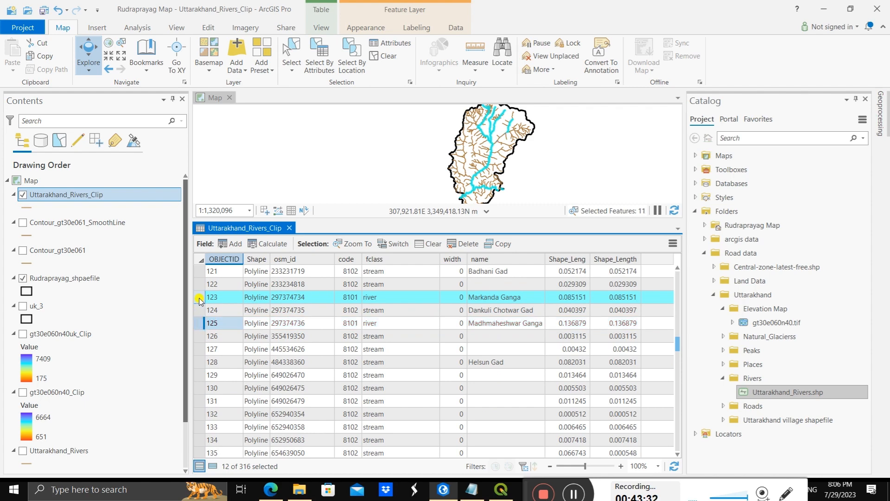
ctrl+click(201, 297)
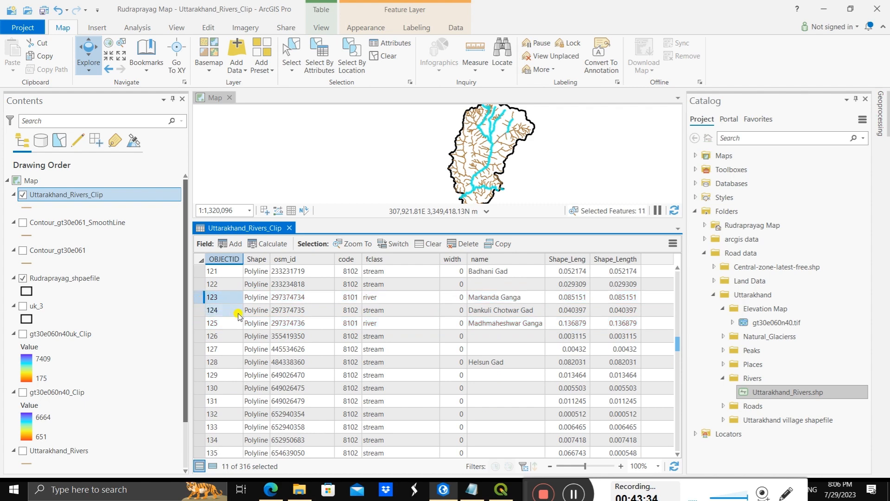
Step: Remove the Saraswati and Dudh Ganga stream records from the attribute table selection
scroll(238, 315, up, 10)
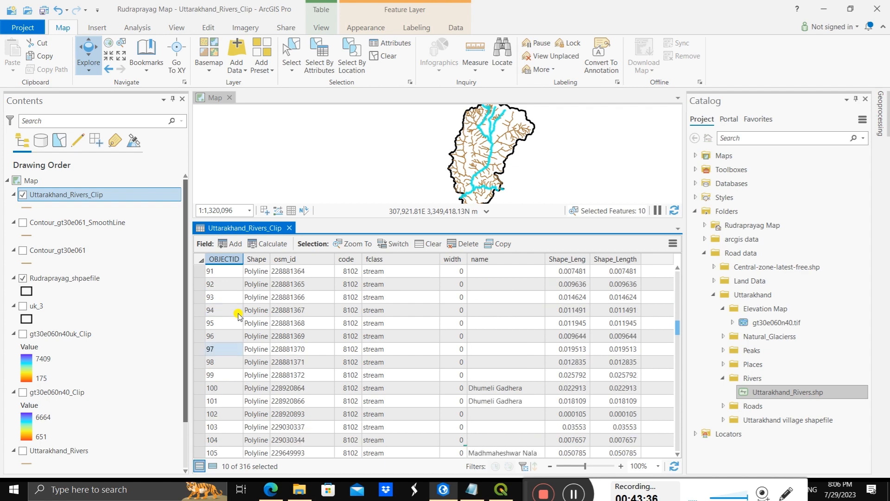
scroll(237, 315, up, 8)
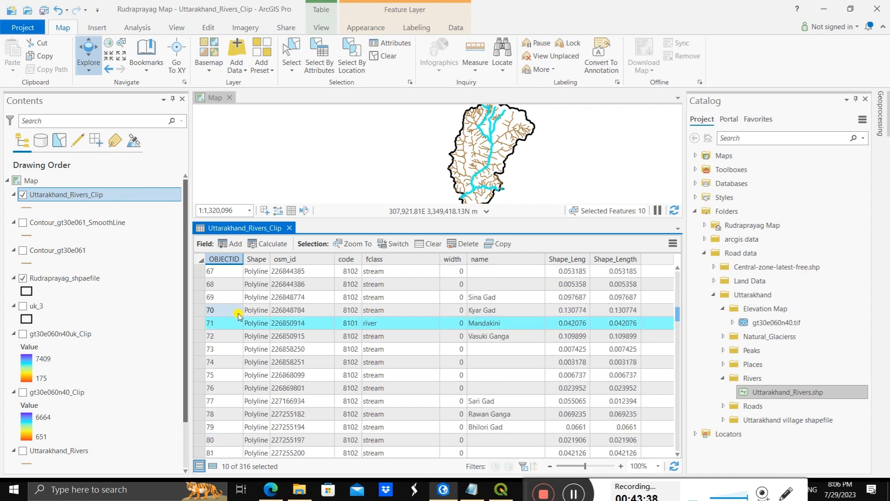
scroll(238, 316, up, 10)
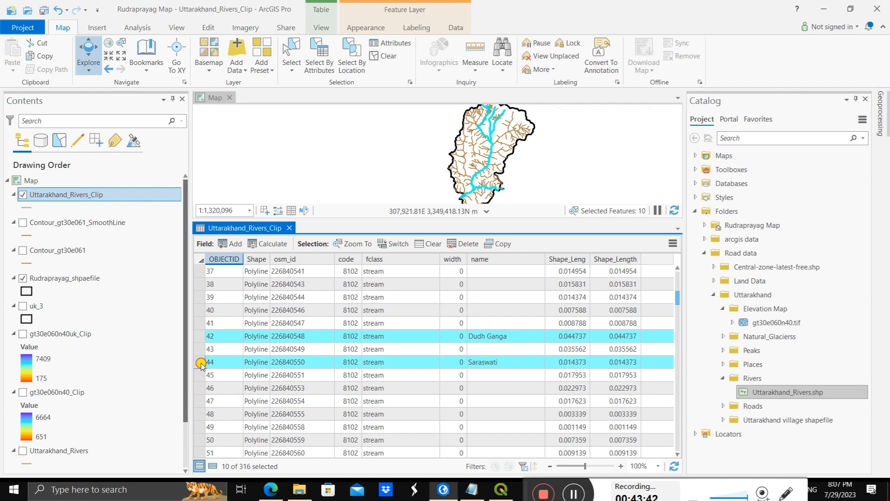
ctrl+click(201, 364)
ctrl+click(237, 335)
scroll(239, 335, up, 1)
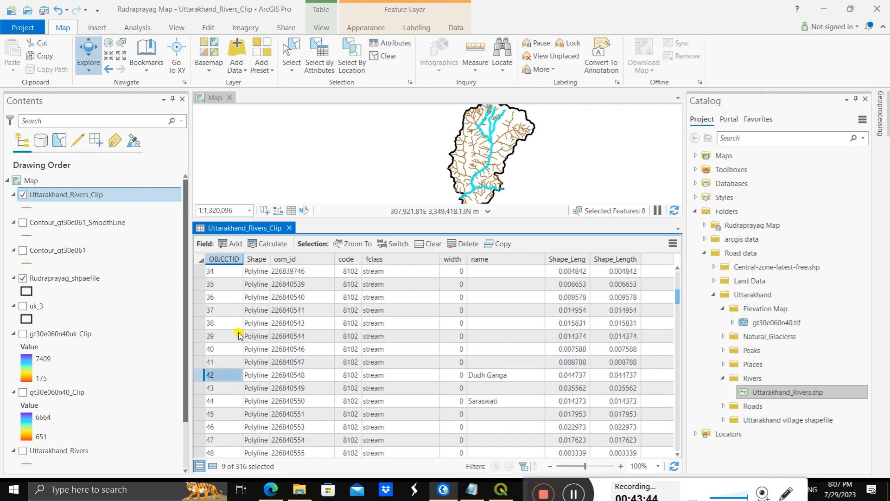
Step: Deselect the Kali Ganga and Mandani Ganga records, keeping the Alaknanda and Mandakini rivers selected, and close the attribute table
scroll(238, 335, up, 4)
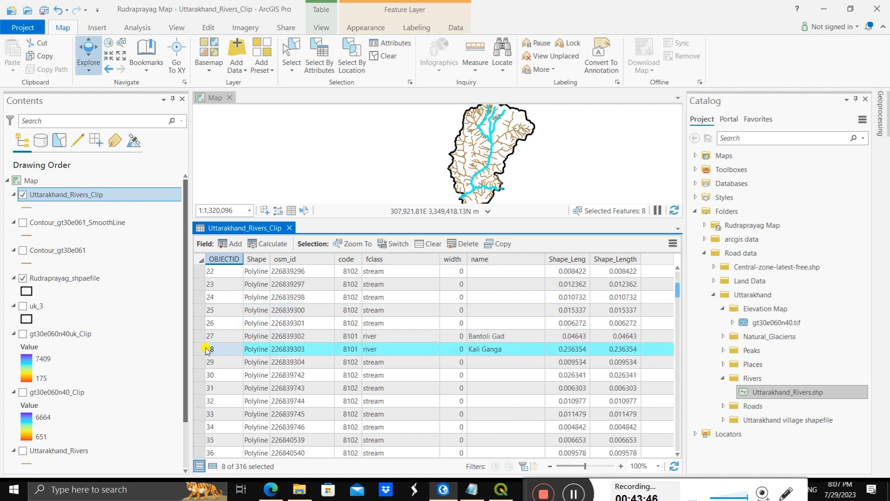
ctrl+click(203, 352)
scroll(241, 338, up, 6)
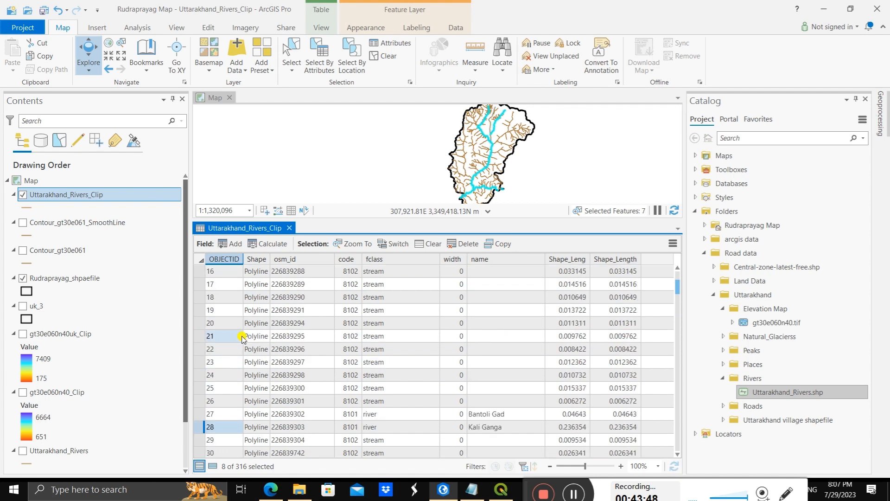
scroll(242, 337, down, 2)
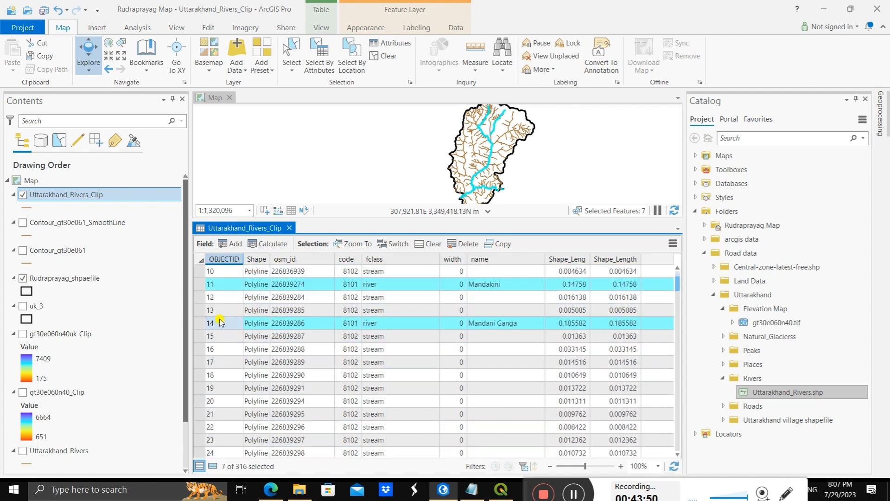
ctrl+click(198, 325)
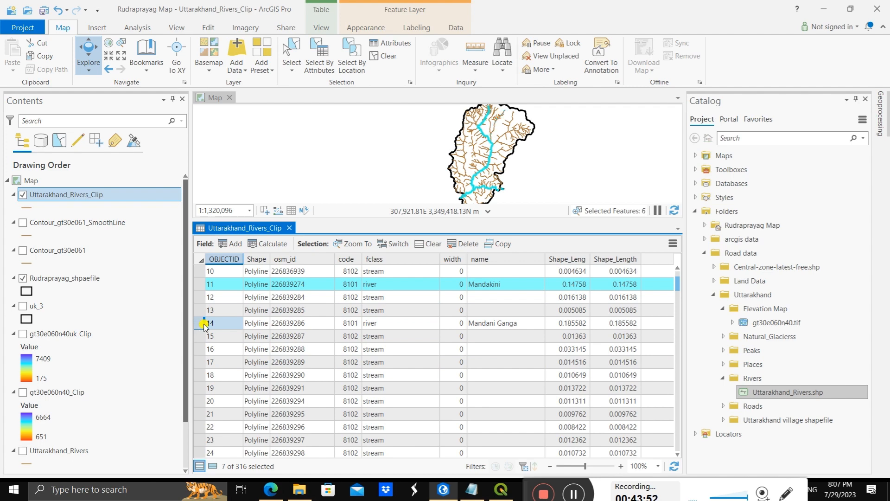
scroll(251, 327, up, 3)
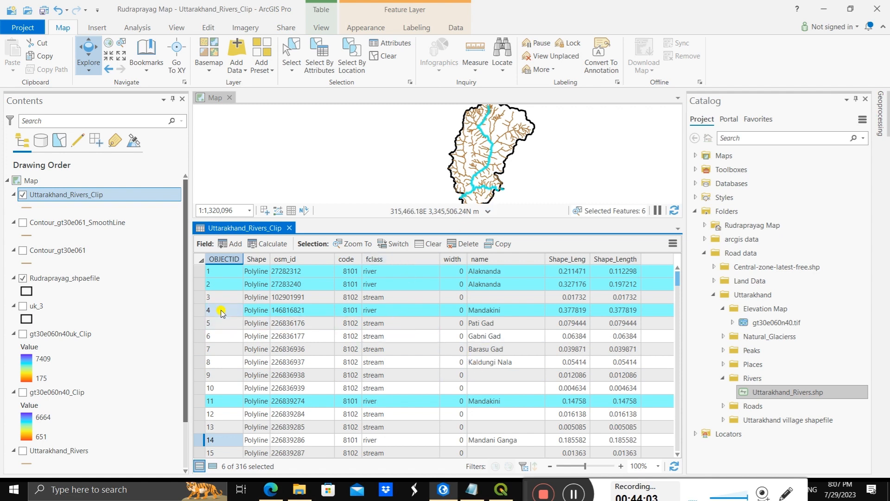
click(289, 228)
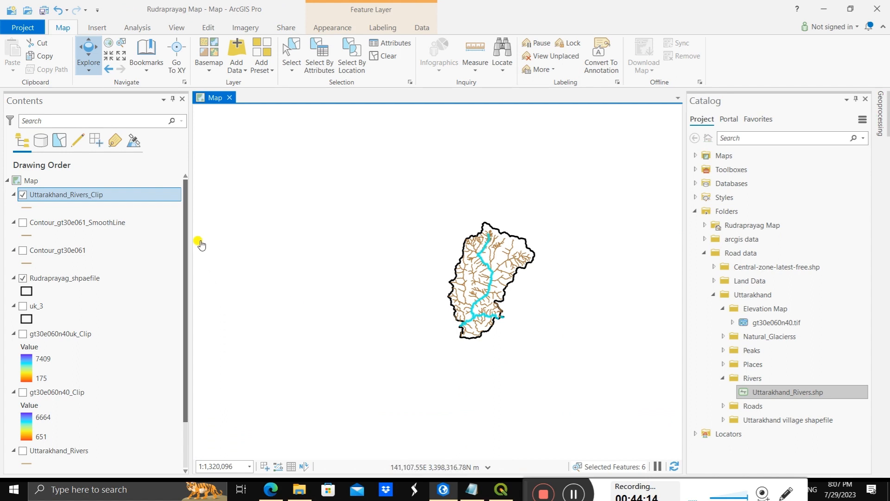
Step: Export the selected features of Uttarakhand_Rivers_Clip to Rudraprayag Map.gdb as a feature class named Alakananda_Mandakini
right_click(103, 195)
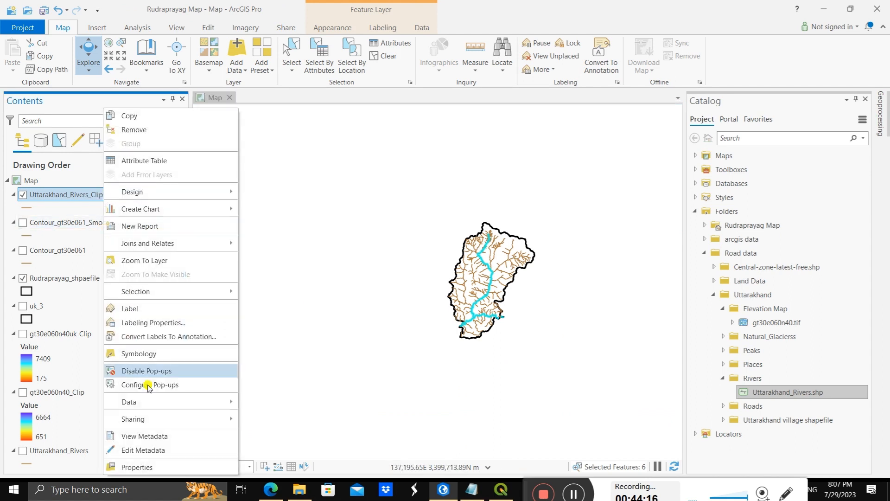
mouse_move(173, 403)
click(264, 404)
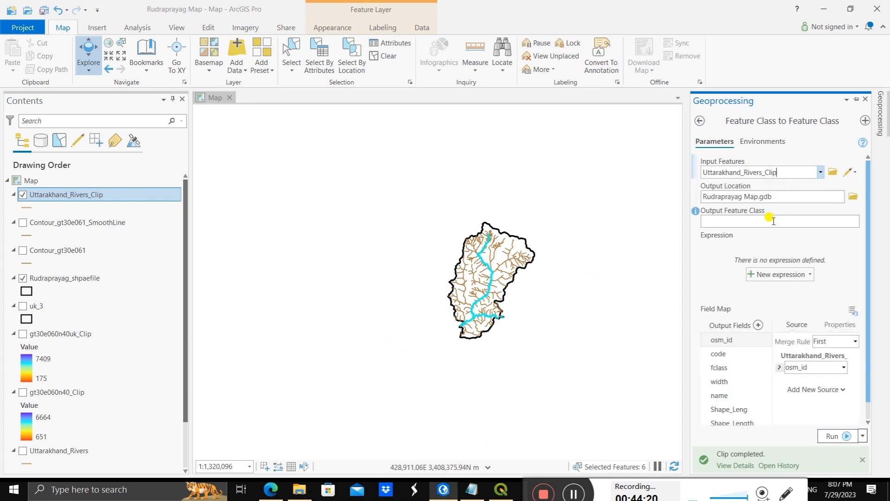
click(761, 222)
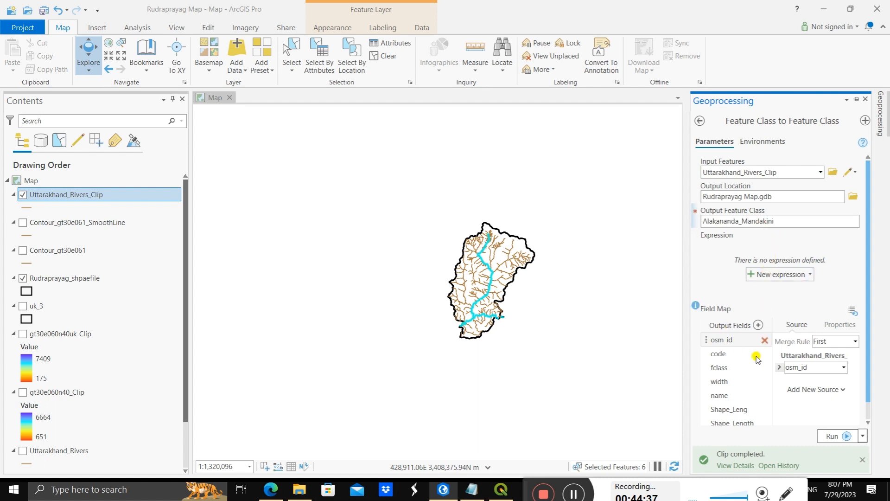
click(835, 436)
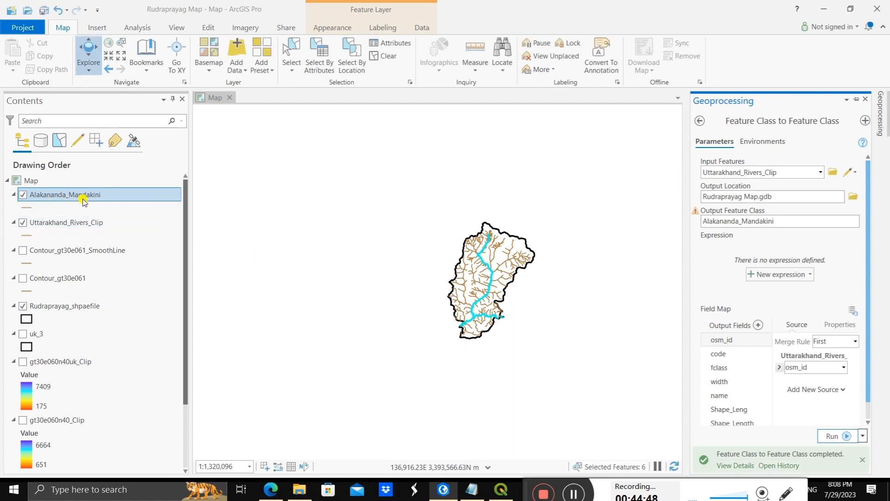
Step: Hide the Uttarakhand_Rivers_Clip layer and inspect the exported Alakananda_Mandakini rivers inside the district boundary
click(22, 224)
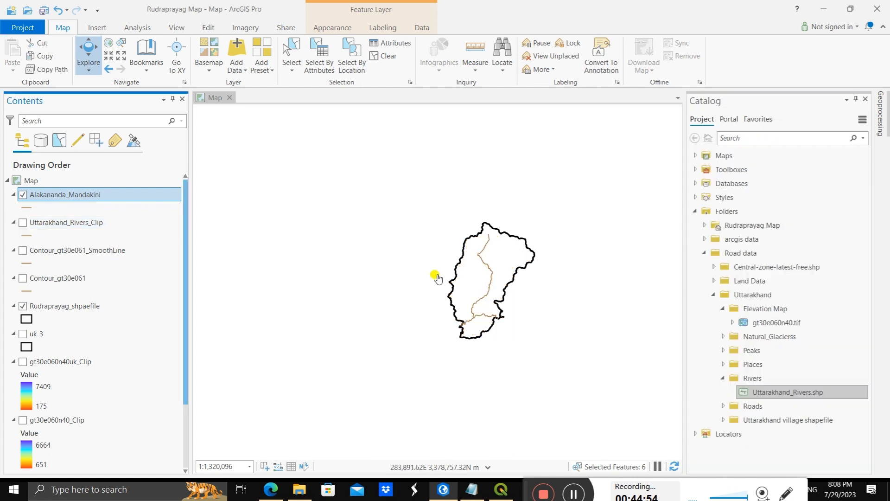
scroll(523, 281, up, 5)
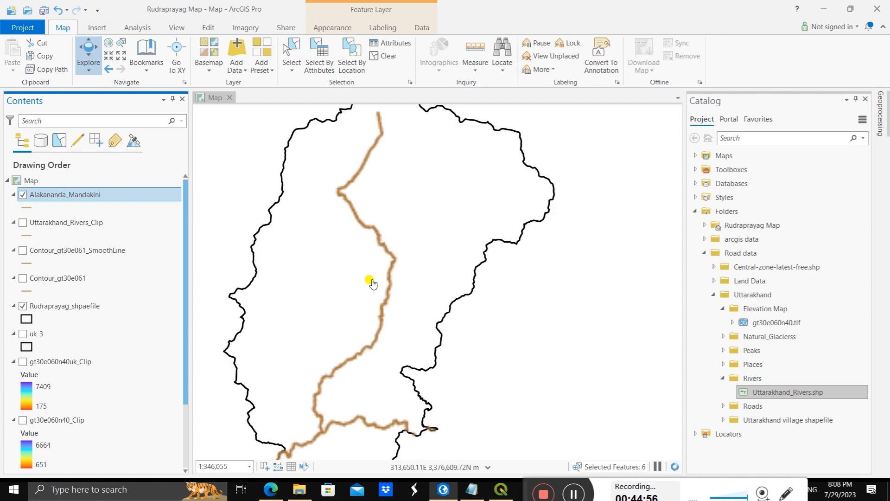
drag(462, 257, 508, 221)
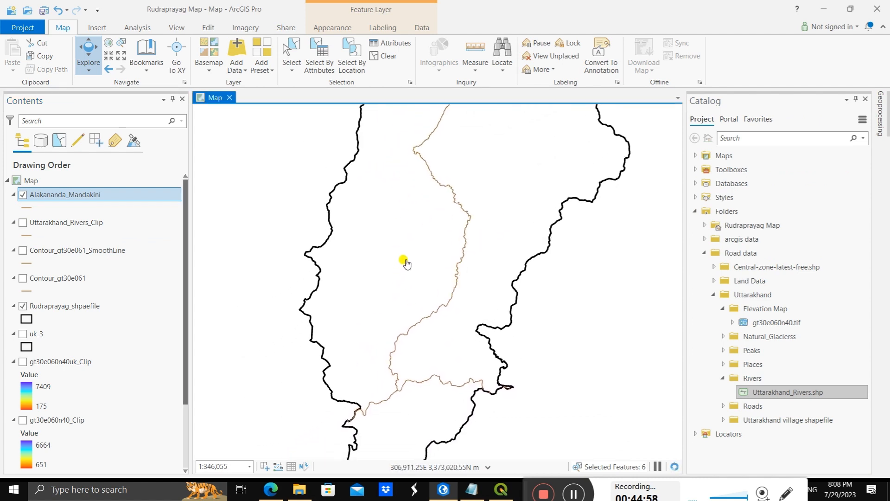
scroll(408, 259, down, 2)
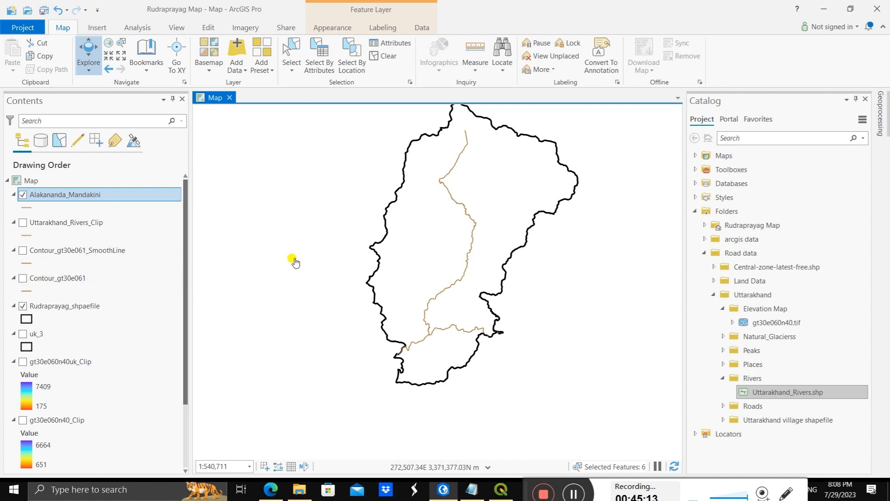
Step: Add Uttarakhand_roads.shp from the Roads folder of the Uttarakhand data to the map
drag(397, 214, 392, 246)
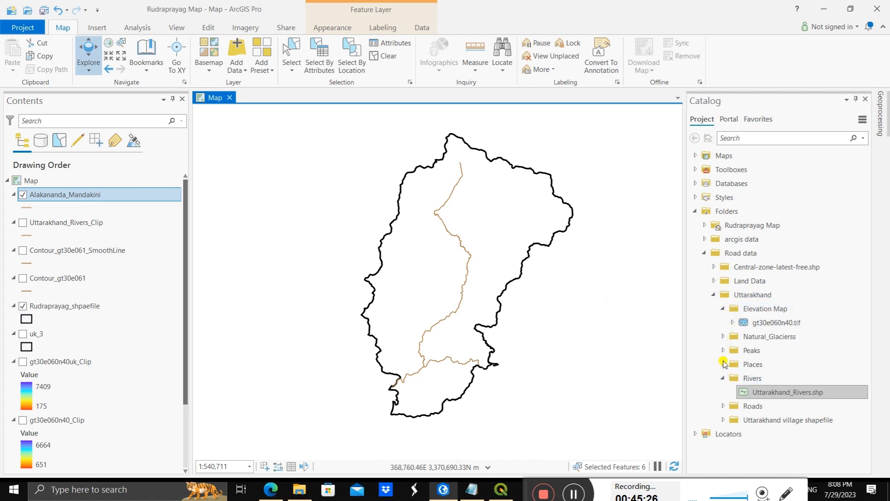
click(723, 405)
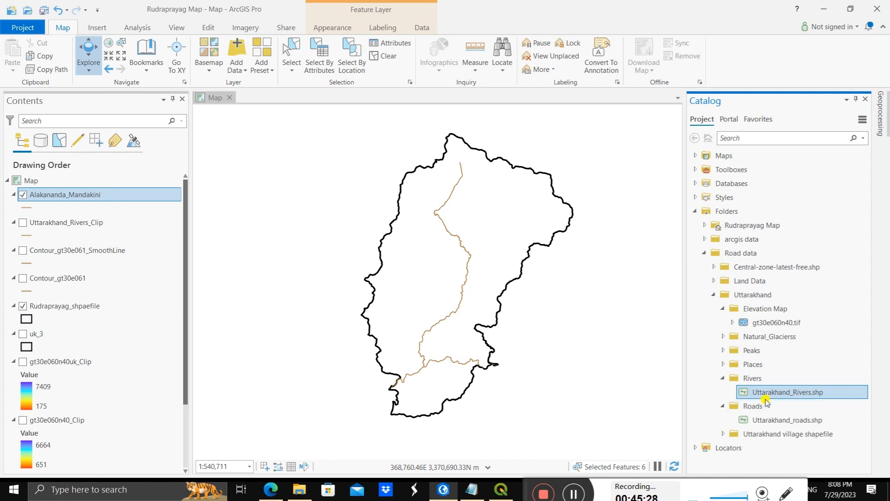
drag(771, 422, 318, 351)
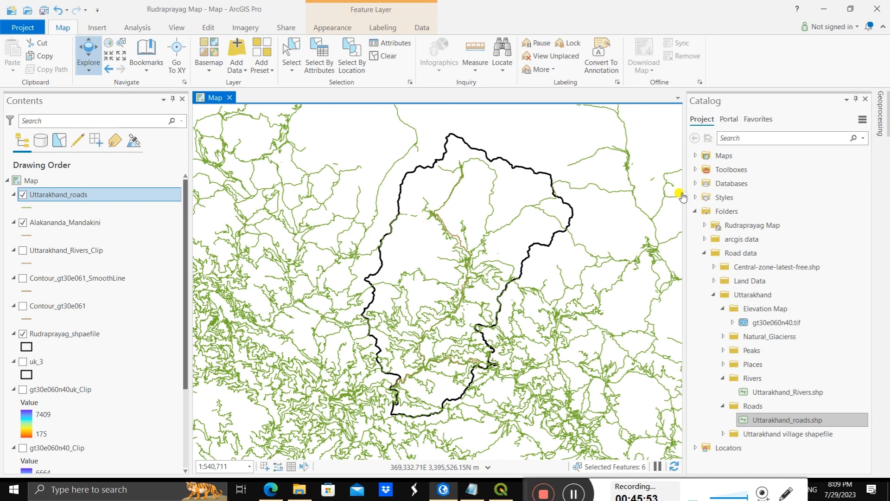
Step: Clip Uttarakhand_roads to the Rudraprayag_shpaefile boundary with the Clip analysis tool, outputting Uttarakhand_roads_Clip
click(880, 132)
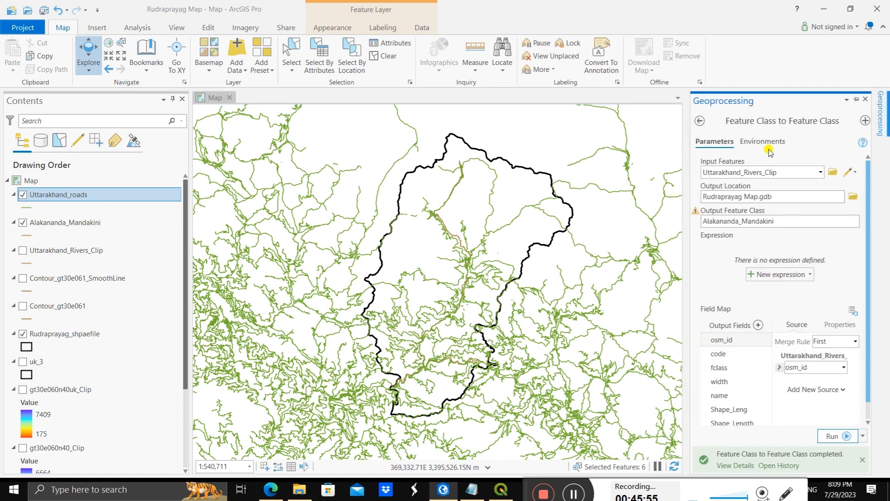
click(698, 122)
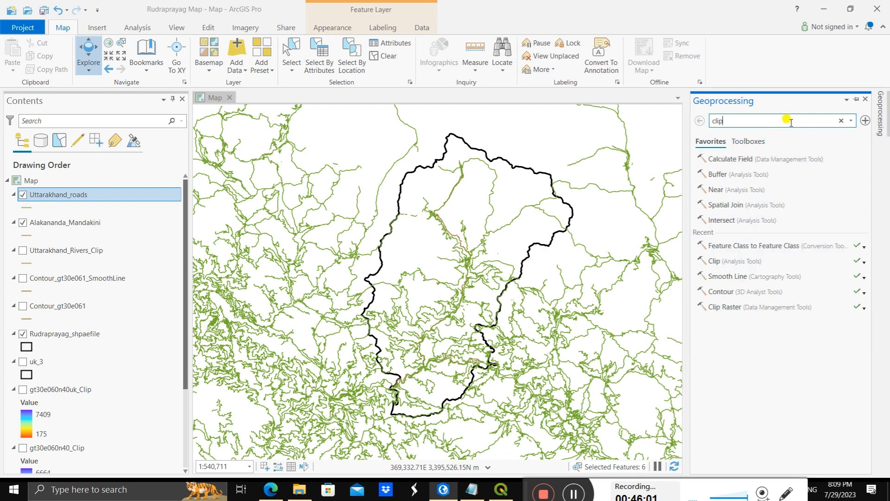
key(Return)
click(773, 157)
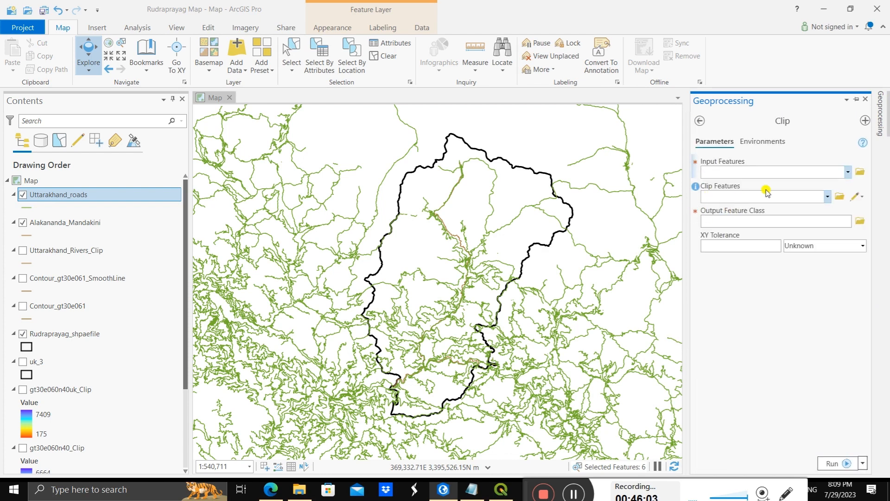
click(848, 171)
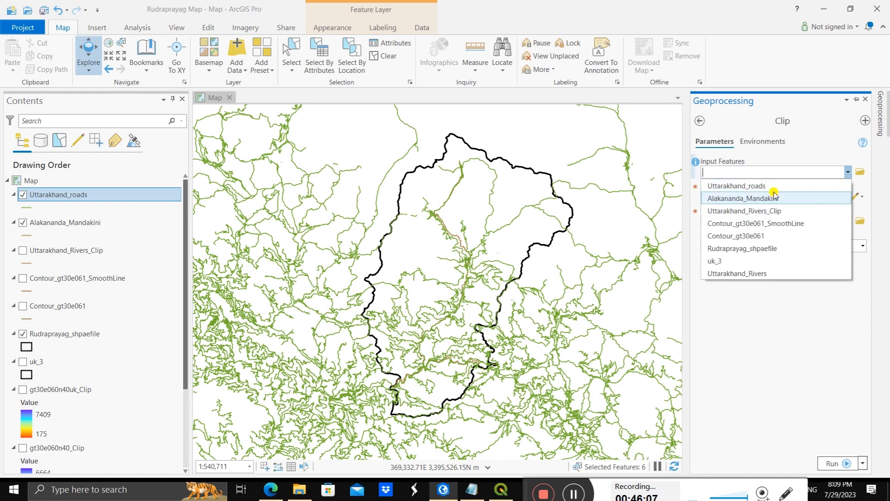
click(771, 185)
click(825, 197)
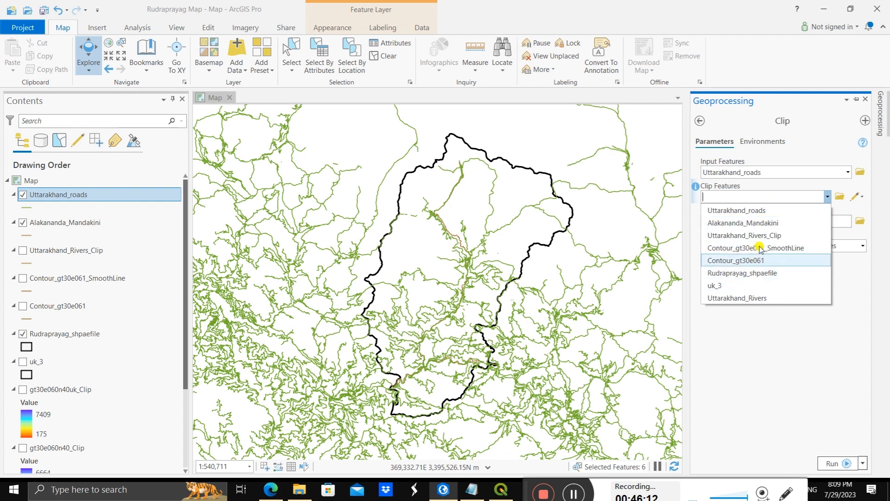
click(771, 275)
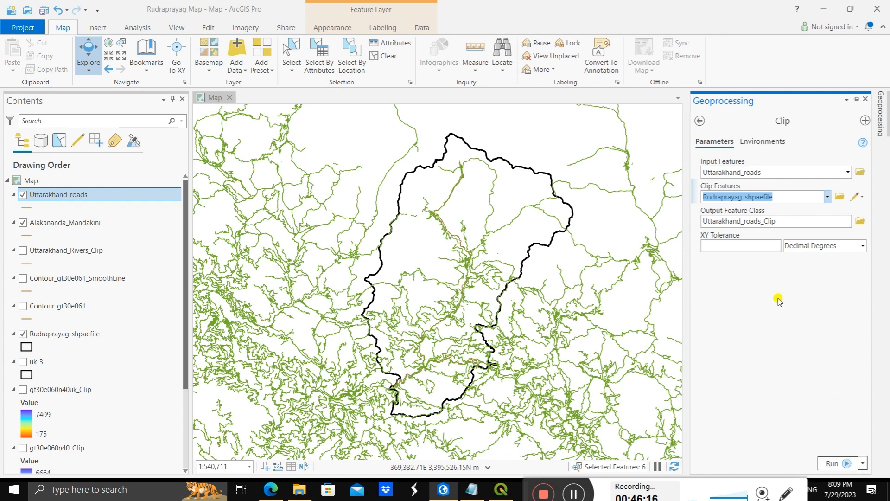
click(833, 463)
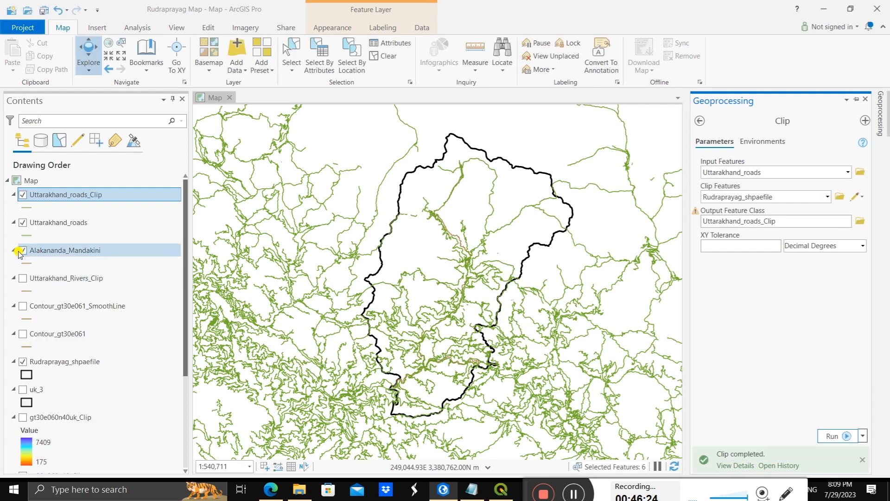
Step: Hide the Uttarakhand_roads layer and inspect the clipped roads inside the district boundary
click(22, 223)
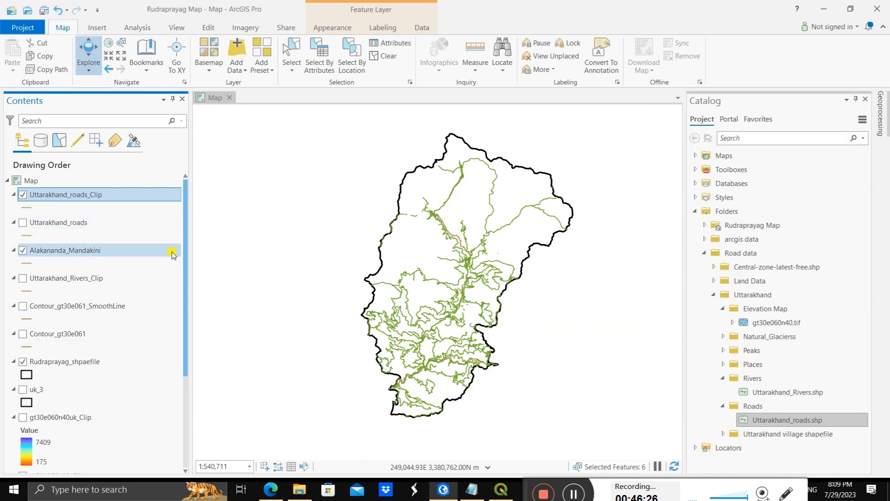
scroll(469, 260, up, 2)
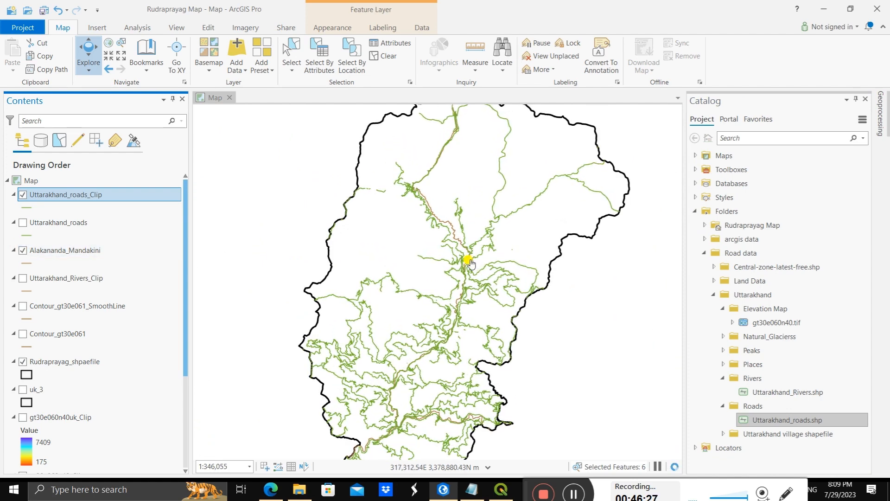
scroll(470, 265, up, 4)
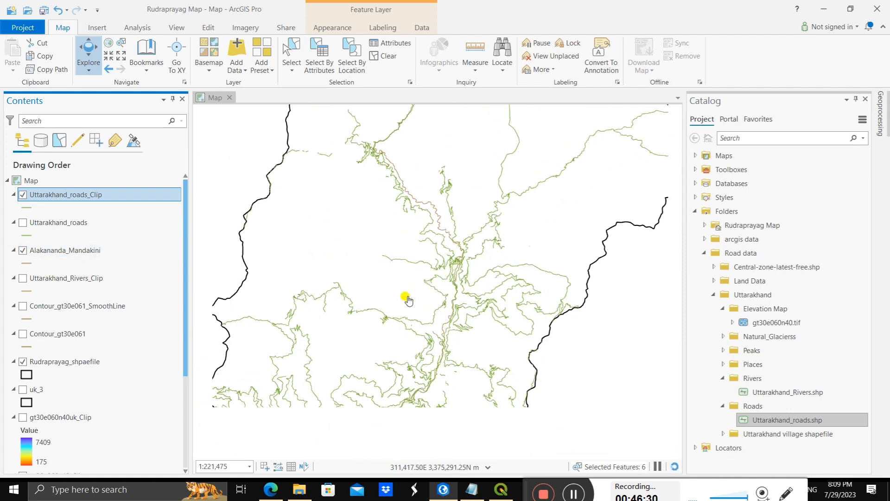
scroll(403, 295, down, 4)
scroll(383, 320, down, 2)
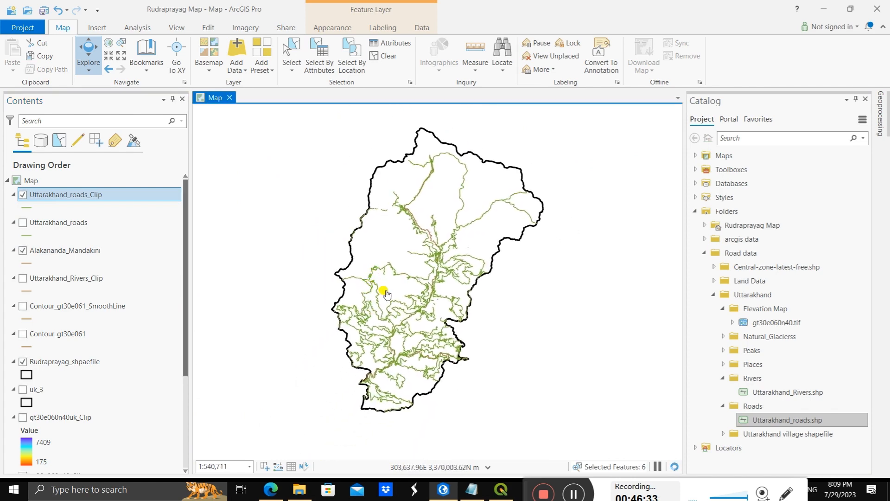
scroll(376, 296, up, 4)
scroll(389, 294, down, 3)
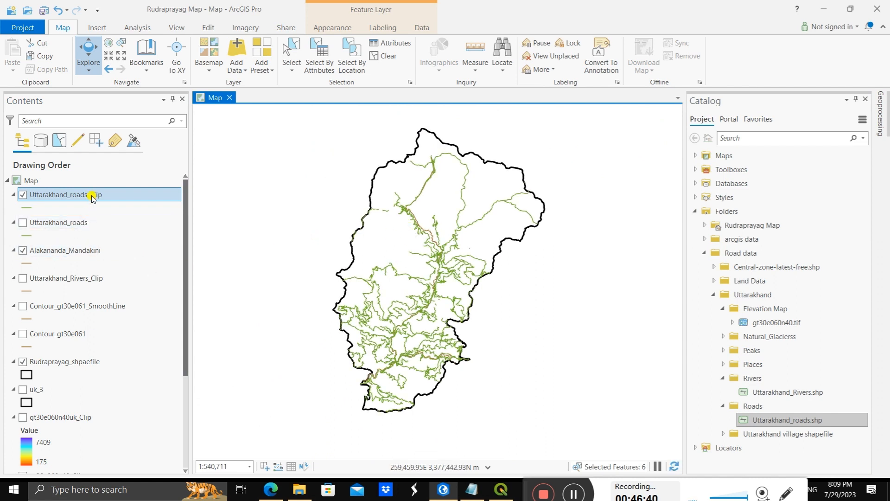
Step: Open the Uttarakhand_roads_Clip attribute table and examine the road classes and highway references in the fclass and ref fields
right_click(72, 196)
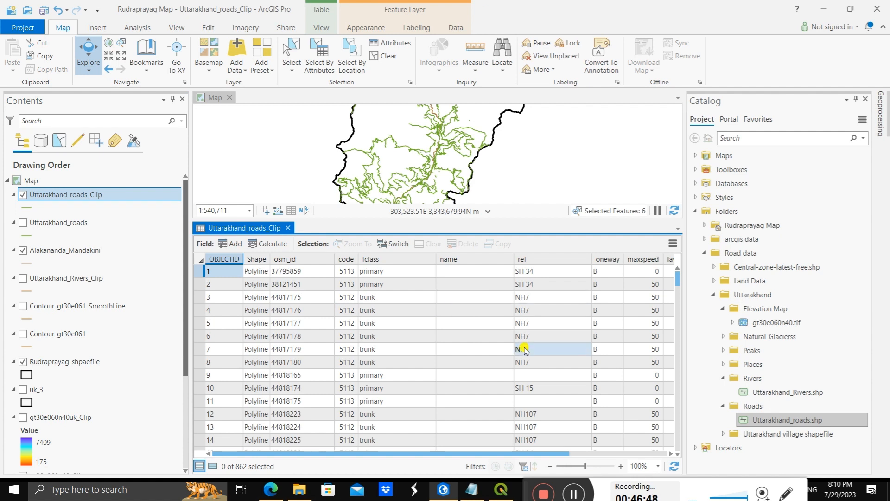
scroll(525, 402, down, 2)
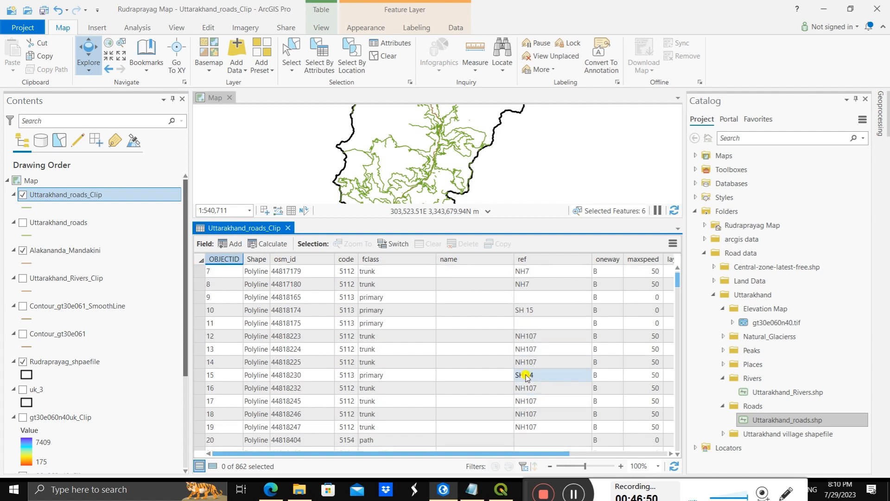
scroll(536, 362, down, 12)
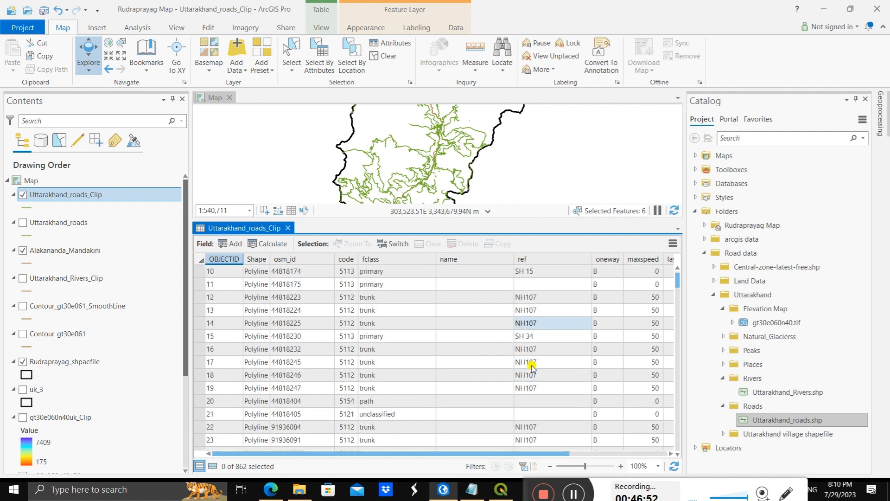
scroll(536, 388, down, 4)
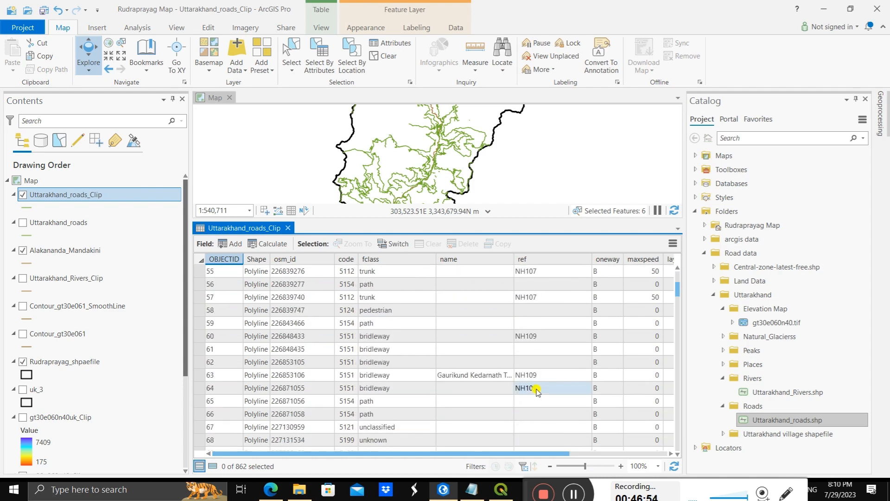
scroll(536, 389, down, 13)
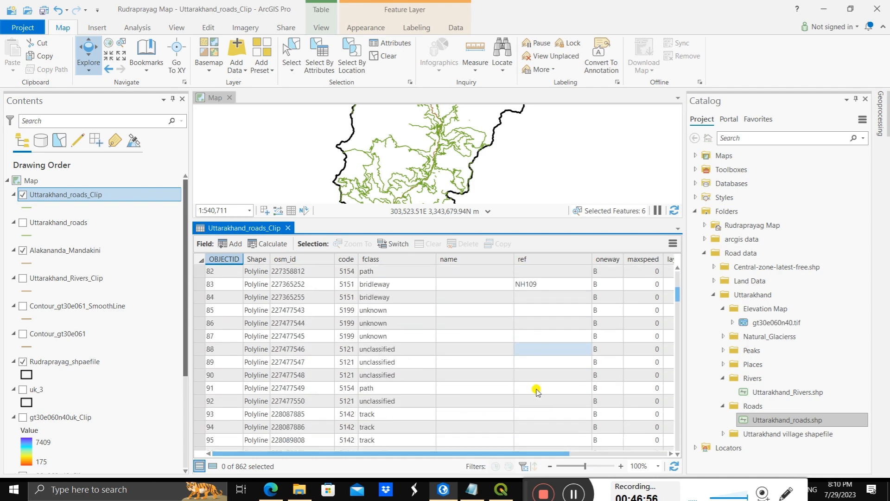
scroll(537, 388, down, 6)
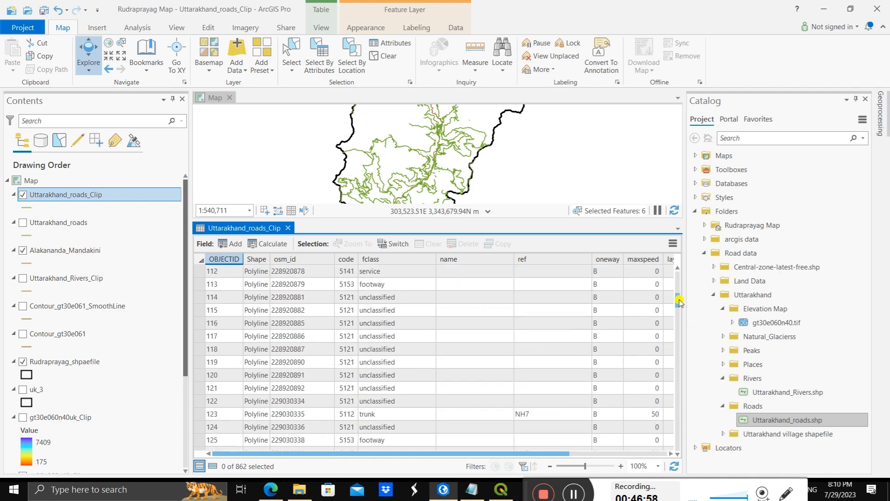
drag(679, 301, 693, 452)
drag(667, 359, 660, 254)
scroll(435, 139, down, 1)
scroll(435, 143, down, 3)
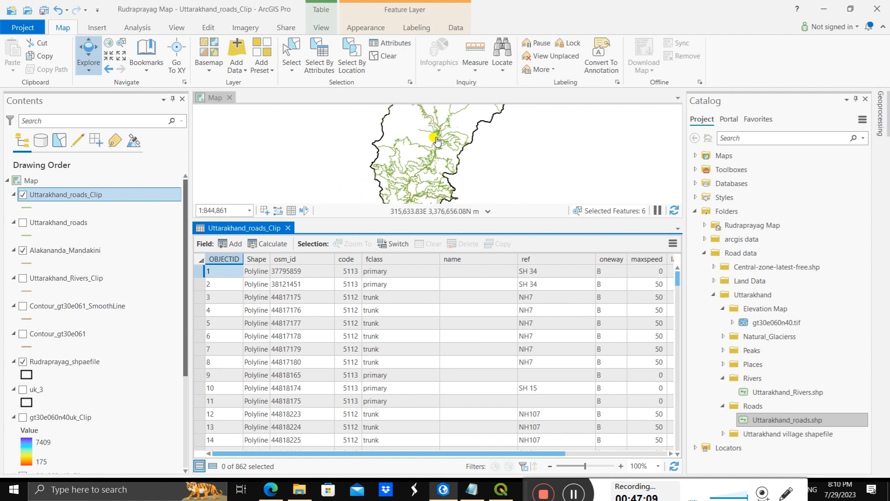
scroll(435, 112, up, 2)
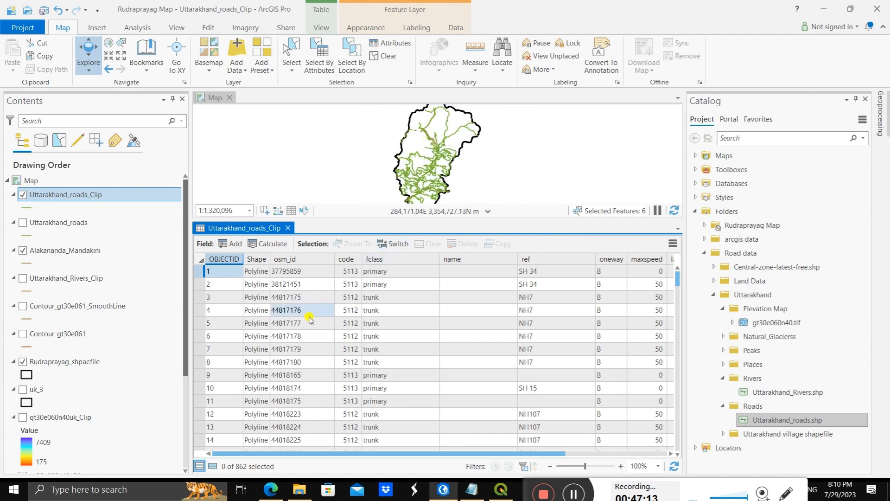
Step: Select the NH7 trunk road records with OBJECTID 3 to 8 in the Uttarakhand_roads_Clip table
click(196, 272)
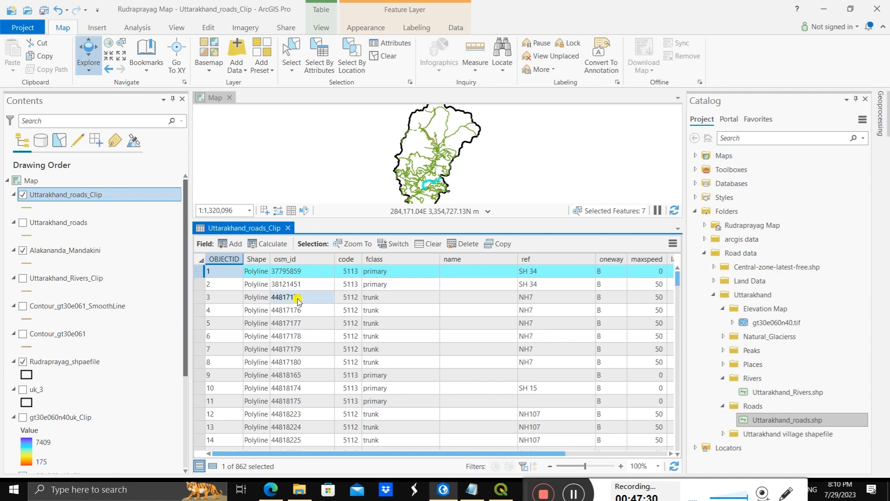
click(199, 297)
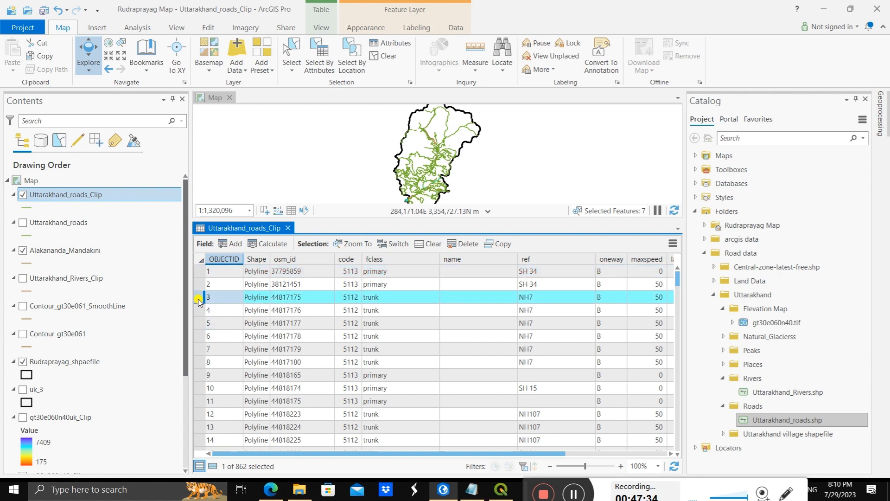
drag(199, 301, 211, 360)
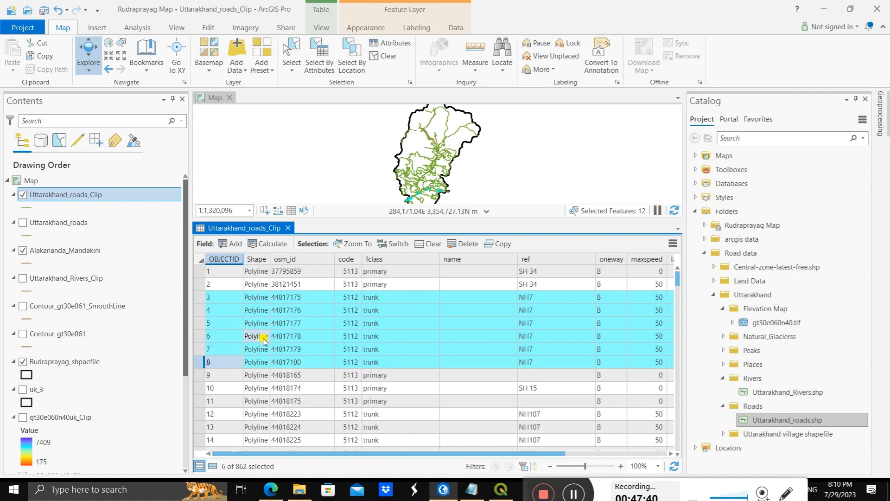
Step: Add the NH107 records 765 and 766 and the NH7 records 822 and 823 to the selection
scroll(278, 366, down, 2)
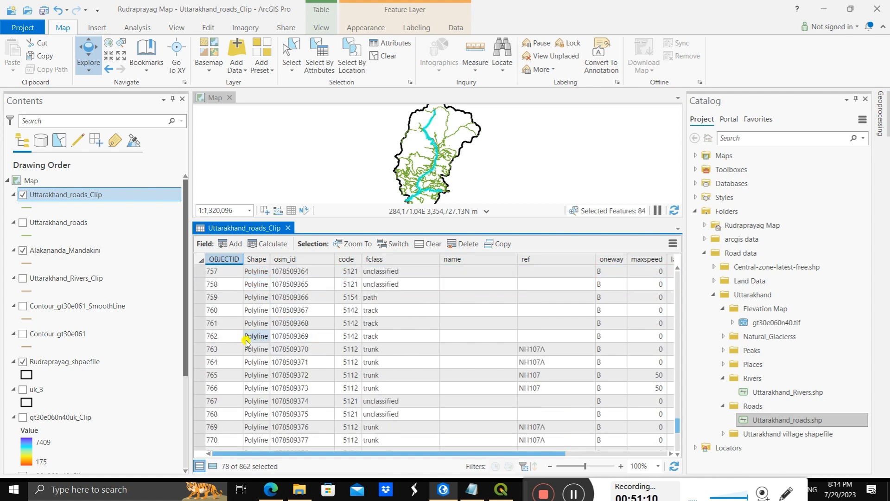
drag(206, 376, 206, 388)
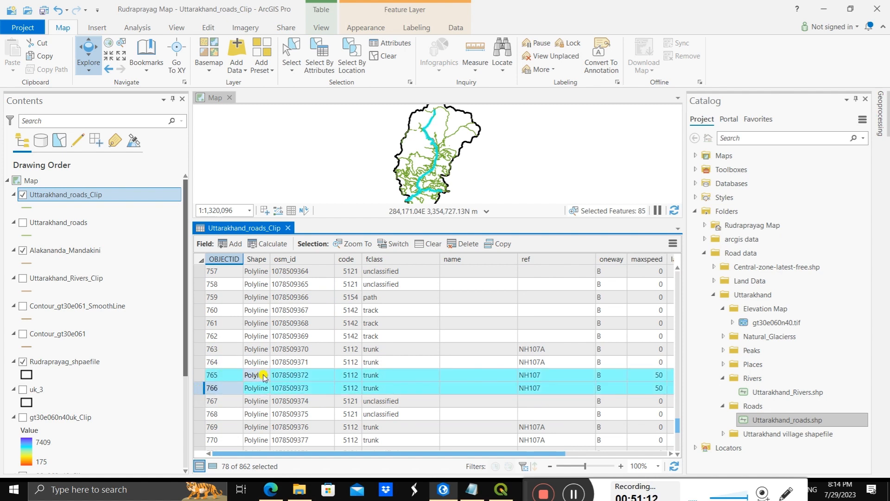
scroll(263, 376, down, 2)
scroll(265, 376, down, 12)
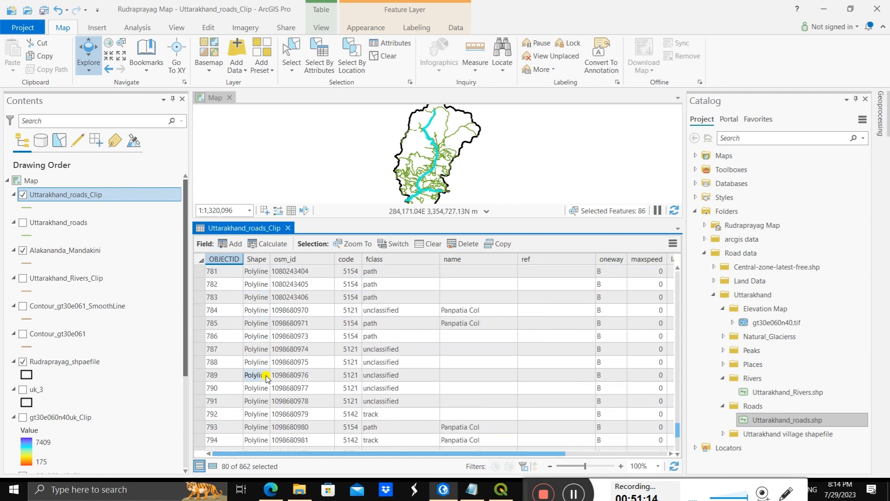
scroll(266, 377, down, 6)
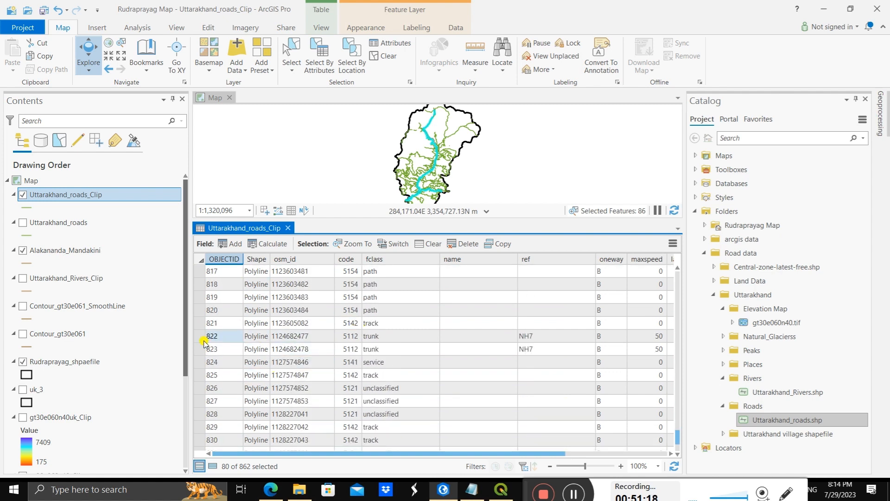
drag(198, 335, 199, 352)
Step: Add the NH107 trunk records 846 and 847 to the selection and check the remaining records to the table's end
scroll(286, 352, down, 9)
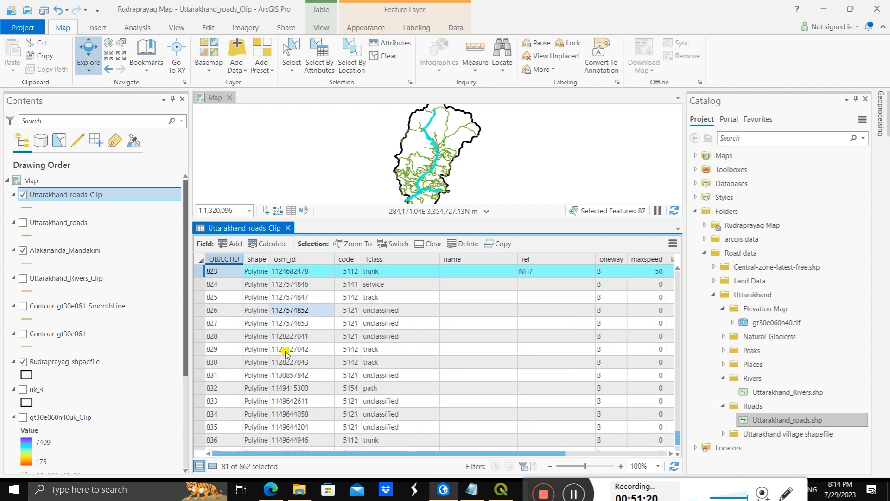
scroll(285, 356, up, 3)
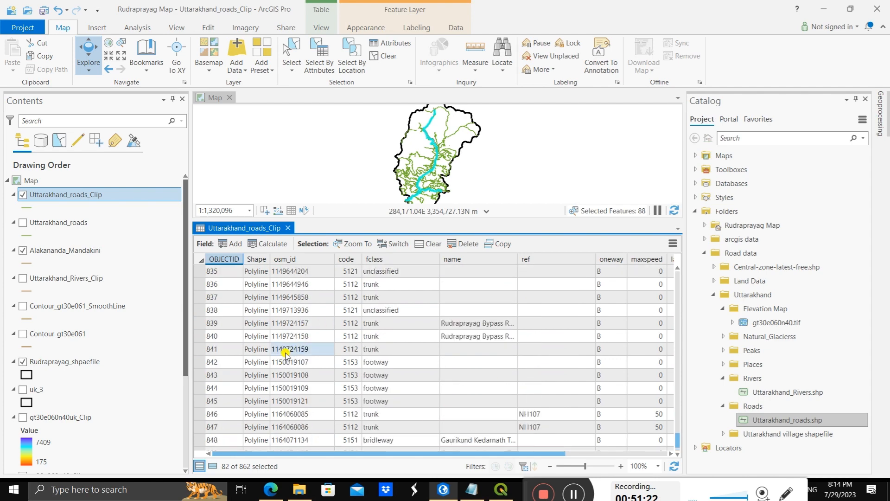
scroll(285, 356, down, 3)
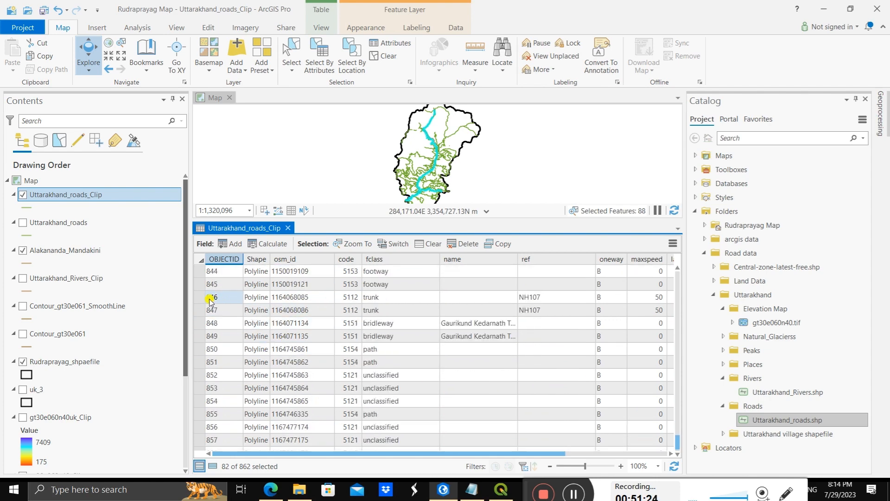
ctrl+click(199, 309)
scroll(218, 346, down, 1)
scroll(217, 346, down, 1)
ctrl+click(223, 347)
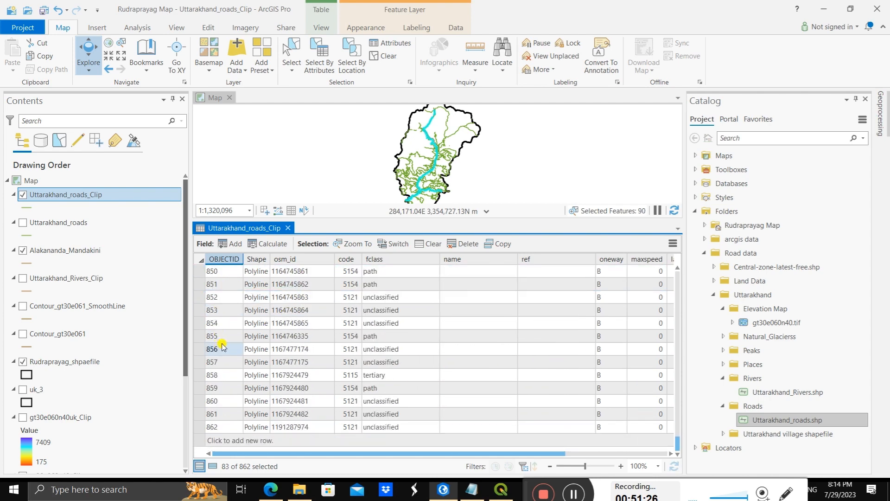
click(383, 310)
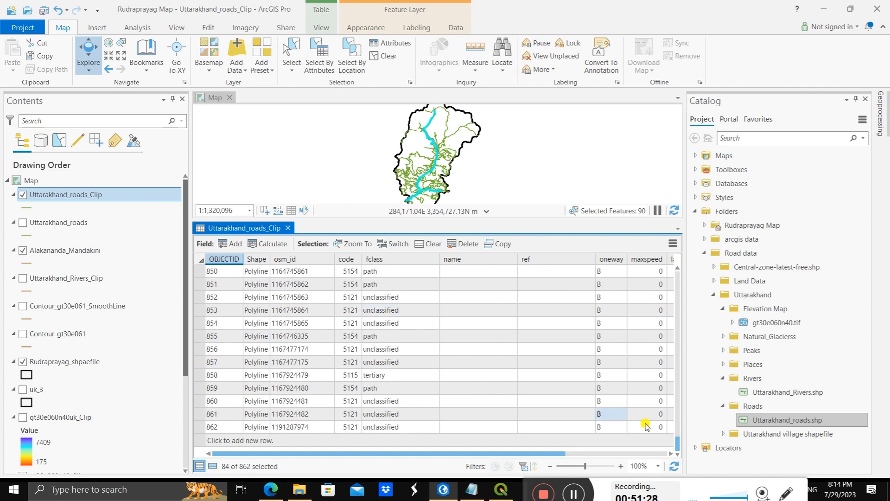
Step: Review the Uttarakhand_roads_Clip attribute table from its end back to the records around OBJECTID 542 for remaining highway segments
drag(676, 440, 669, 412)
scroll(669, 411, up, 11)
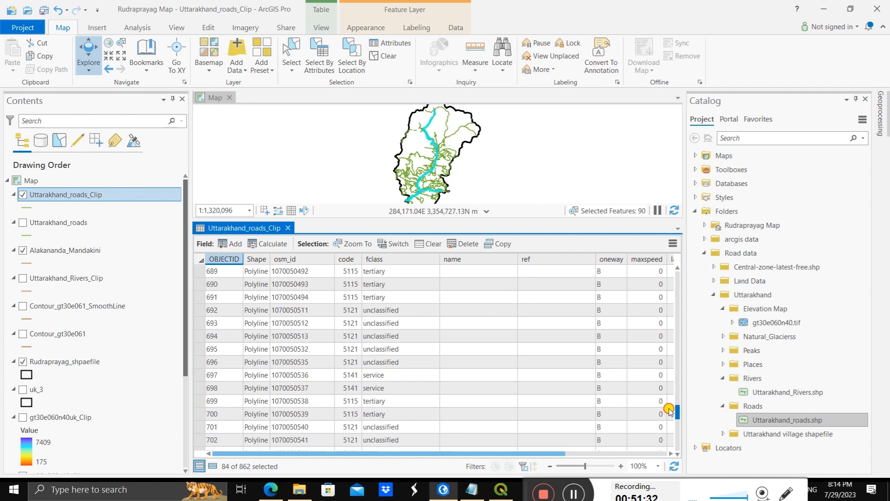
scroll(669, 400, up, 20)
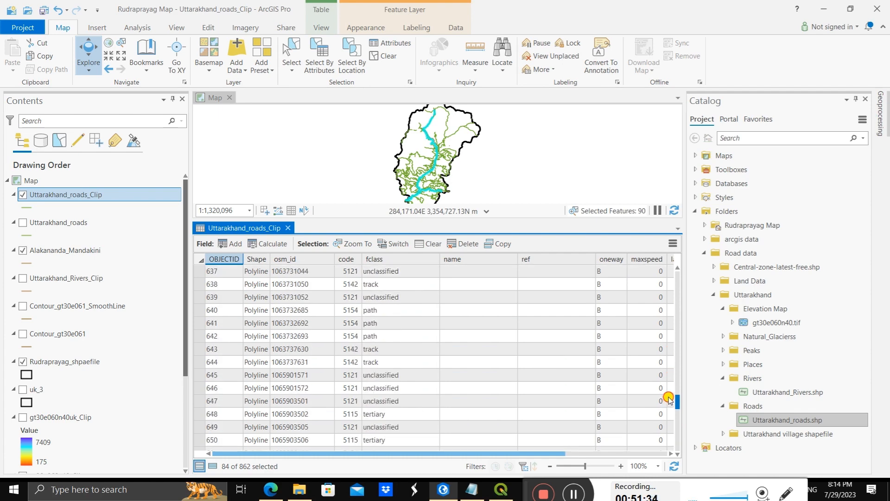
scroll(668, 381, up, 8)
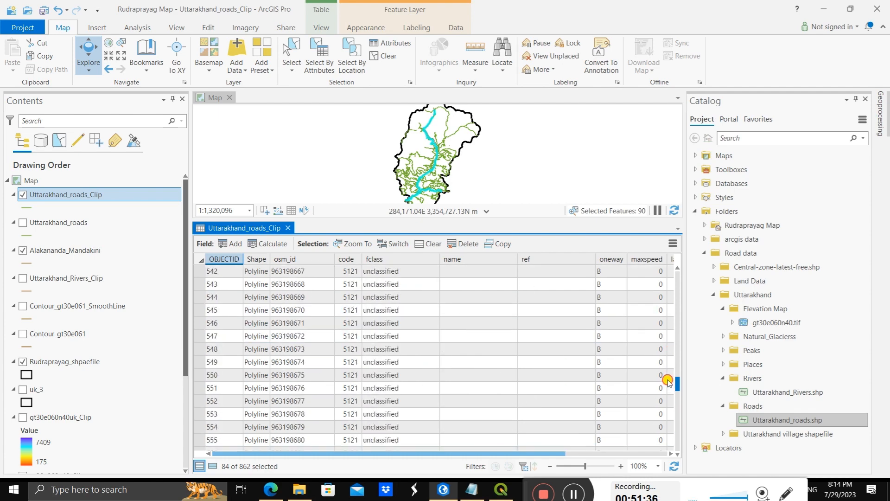
Step: Trace the NH107 line northward through the district and examine its route and labels in the NH7_NH107 layer
scroll(668, 382, down, 12)
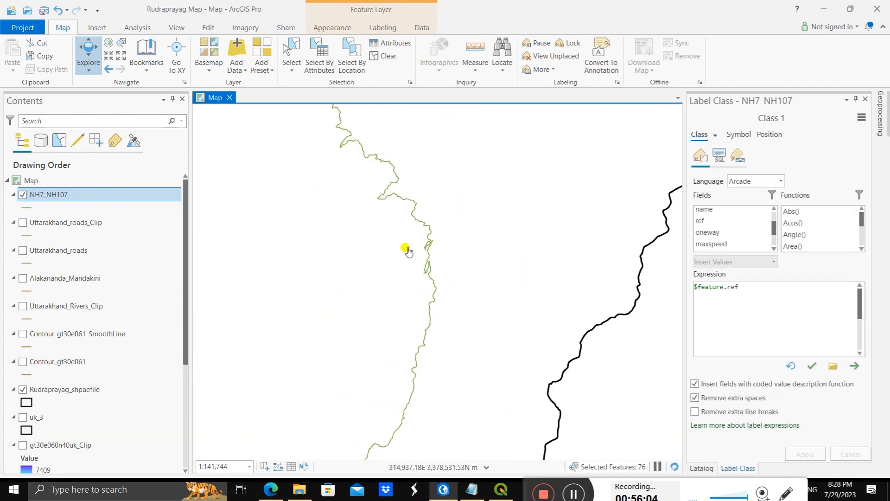
scroll(408, 251, up, 5)
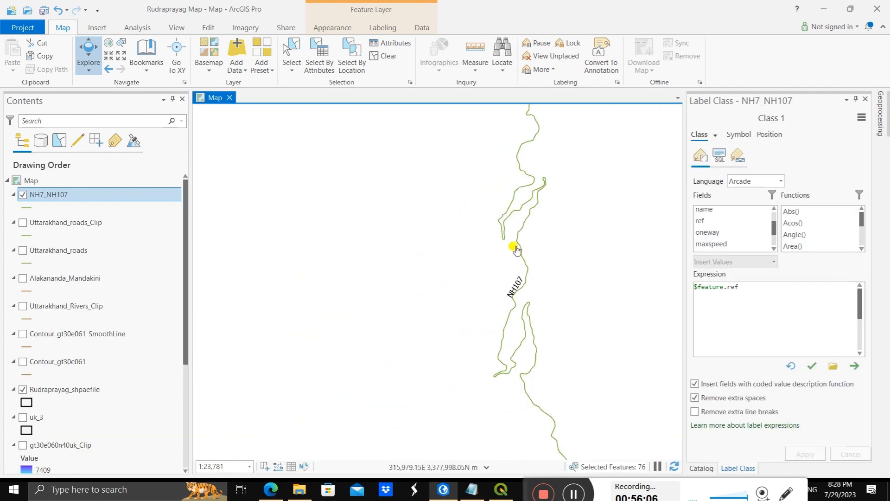
drag(441, 220, 366, 419)
drag(480, 187, 581, 321)
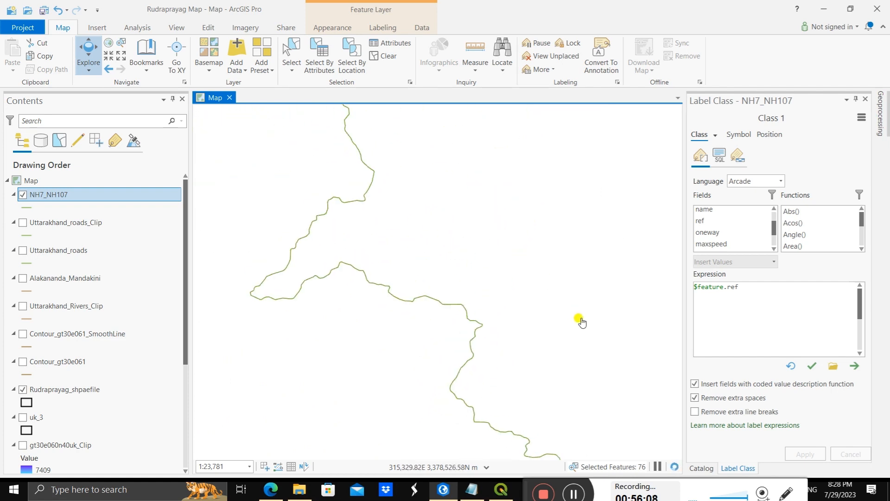
drag(415, 194, 448, 381)
drag(396, 251, 444, 381)
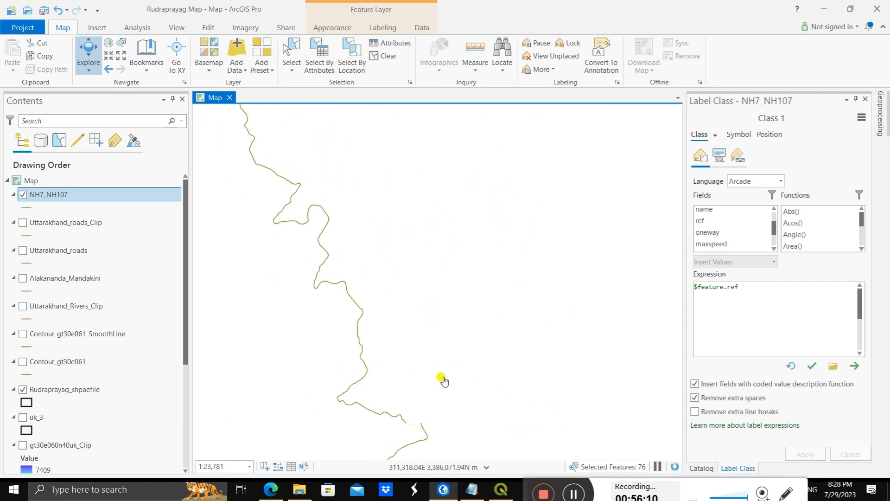
drag(421, 239, 472, 391)
drag(489, 256, 448, 293)
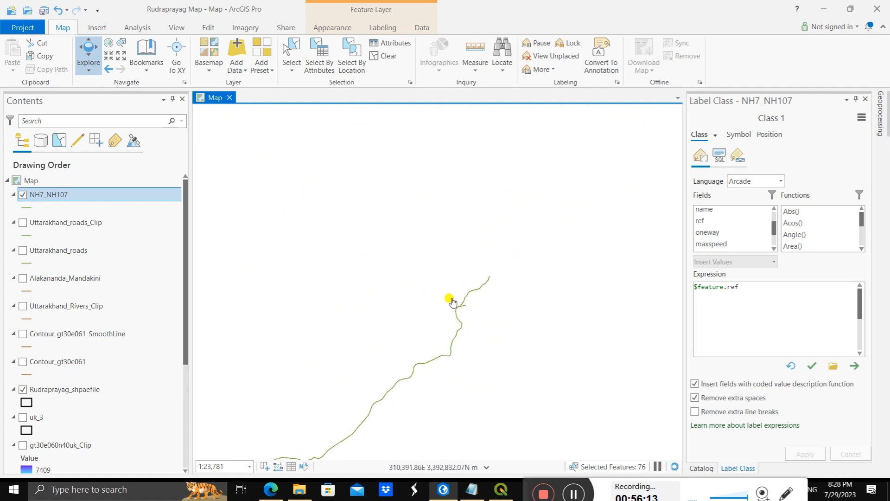
Step: Examine the full extent of the labelled NH7 and NH107 highways within the Rudraprayag boundary
mouse_move(500, 304)
mouse_down()
mouse_move(488, 323)
mouse_move(429, 203)
mouse_move(412, 134)
mouse_up()
scroll(390, 322, down, 5)
scroll(417, 346, down, 3)
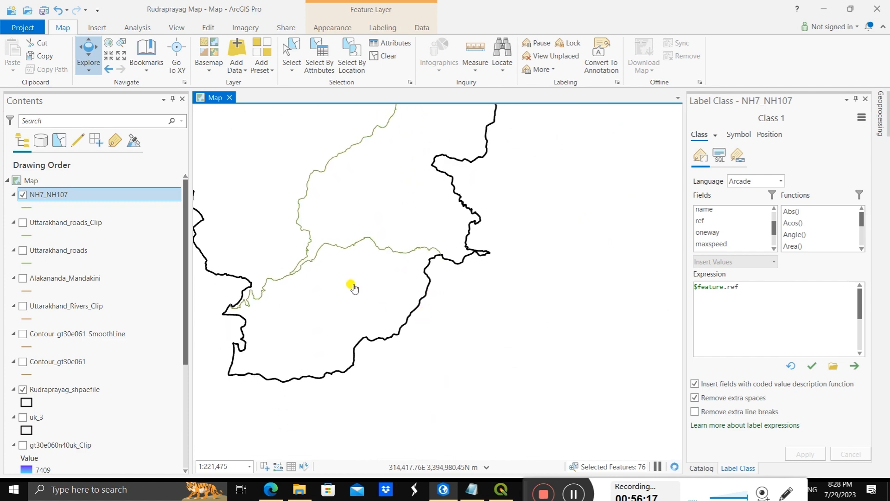
drag(353, 288, 457, 327)
scroll(423, 243, down, 2)
drag(523, 256, 376, 255)
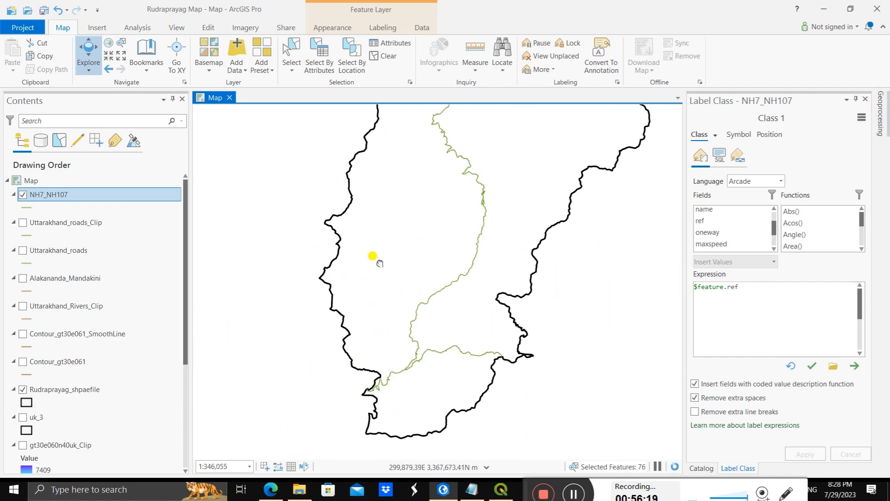
scroll(398, 252, down, 1)
scroll(469, 240, down, 1)
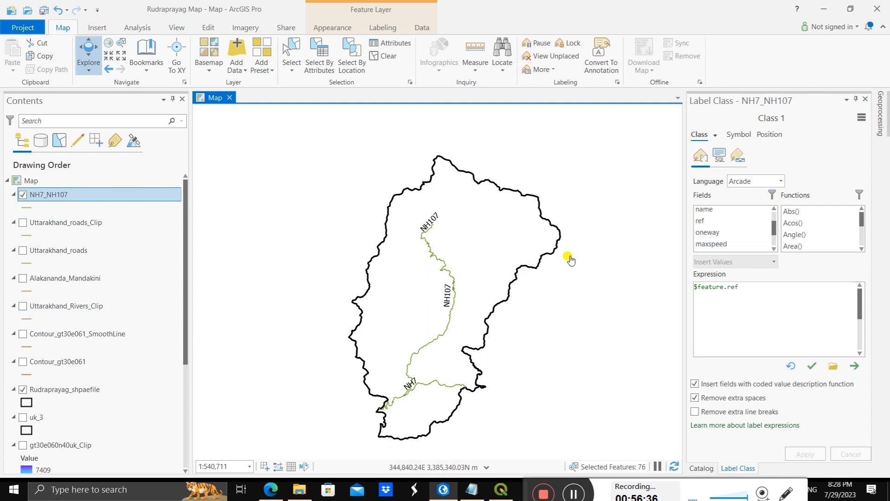
Step: Close the label class settings and add Peak_Name.shp from the Uttarakhand Peaks folder to the map
click(867, 100)
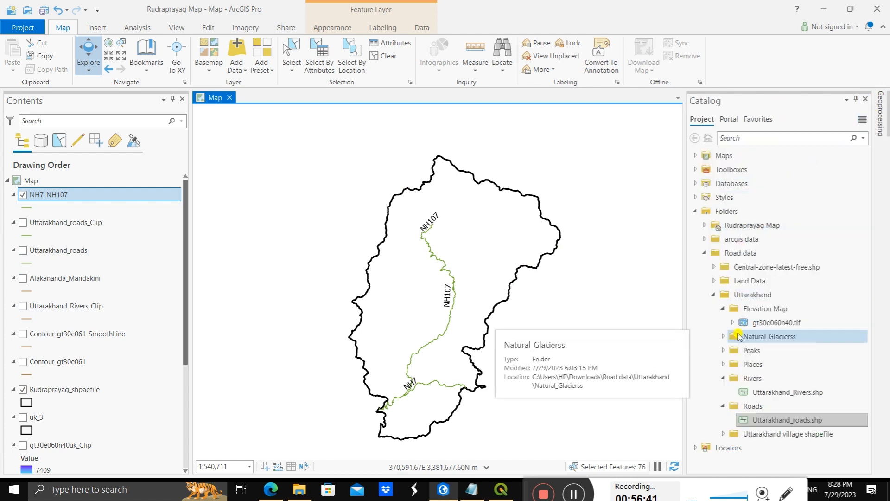
click(723, 365)
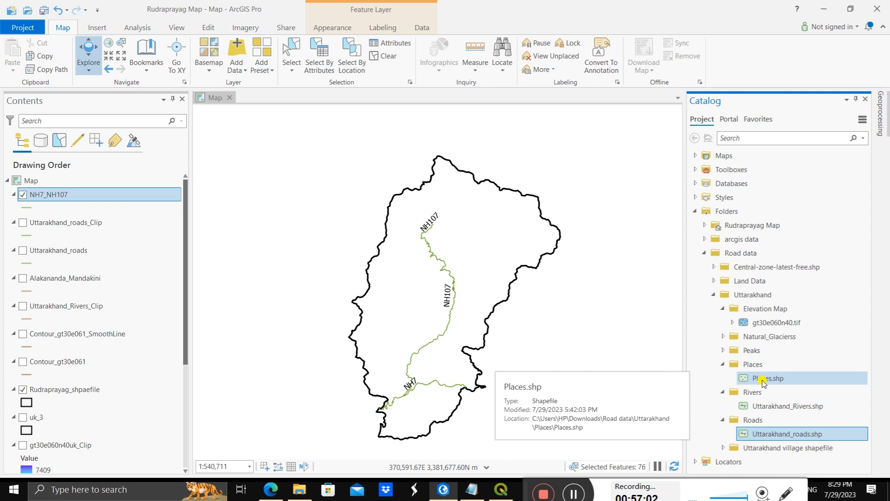
click(725, 351)
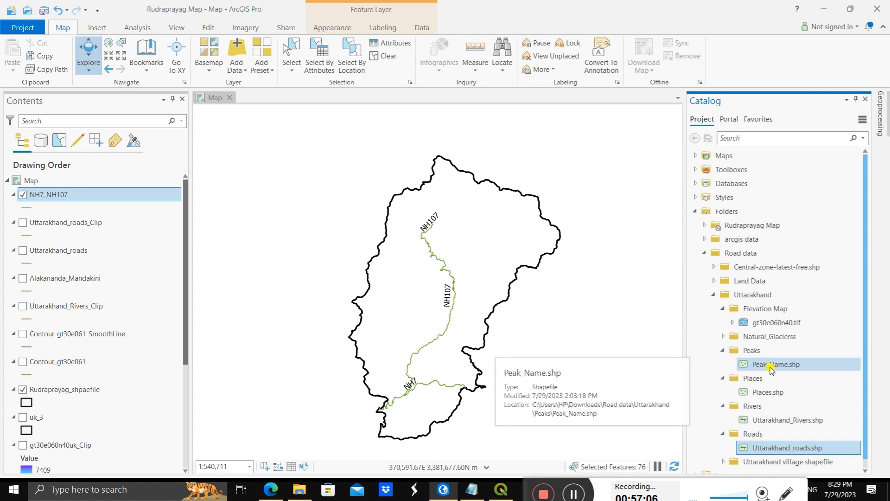
drag(770, 366, 250, 352)
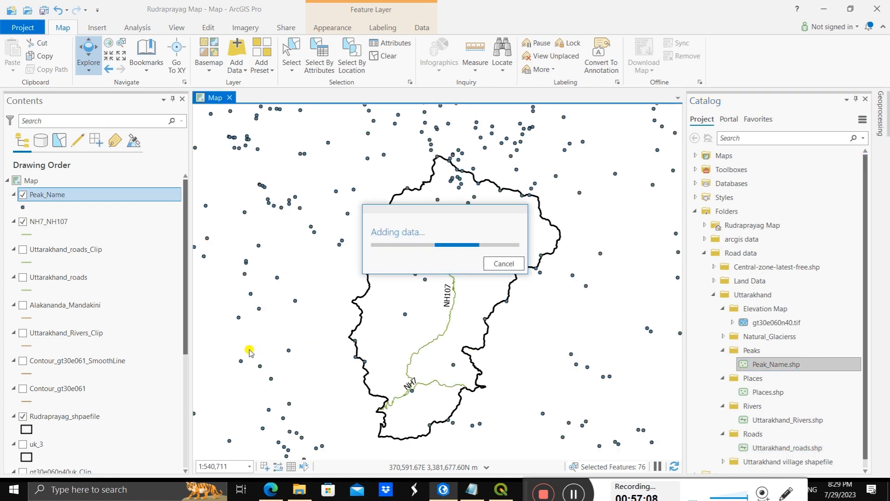
scroll(456, 230, up, 3)
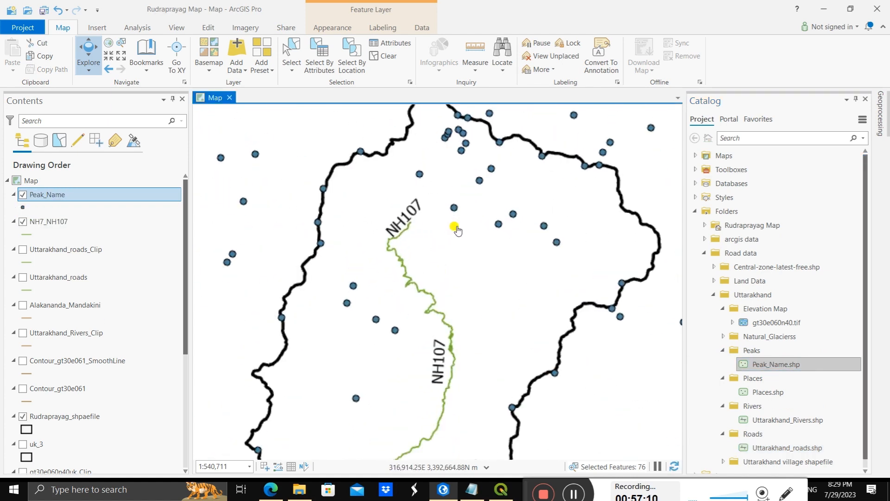
scroll(457, 227, down, 2)
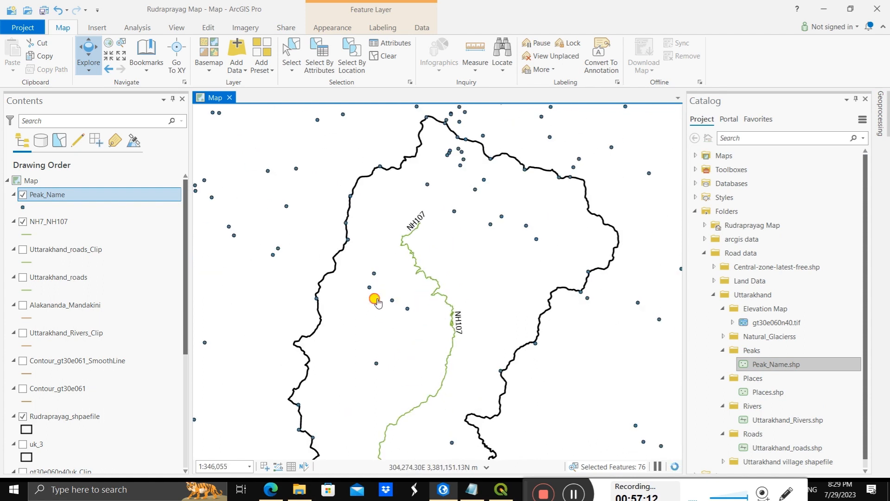
drag(375, 299, 378, 253)
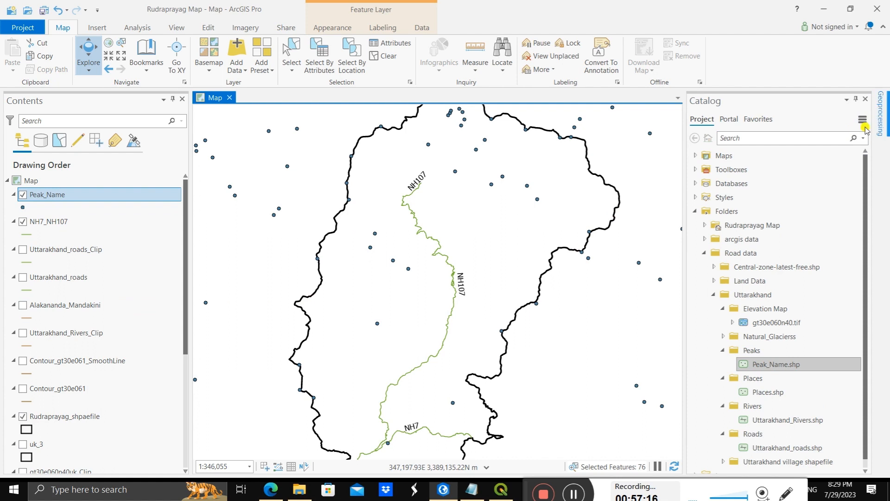
click(880, 114)
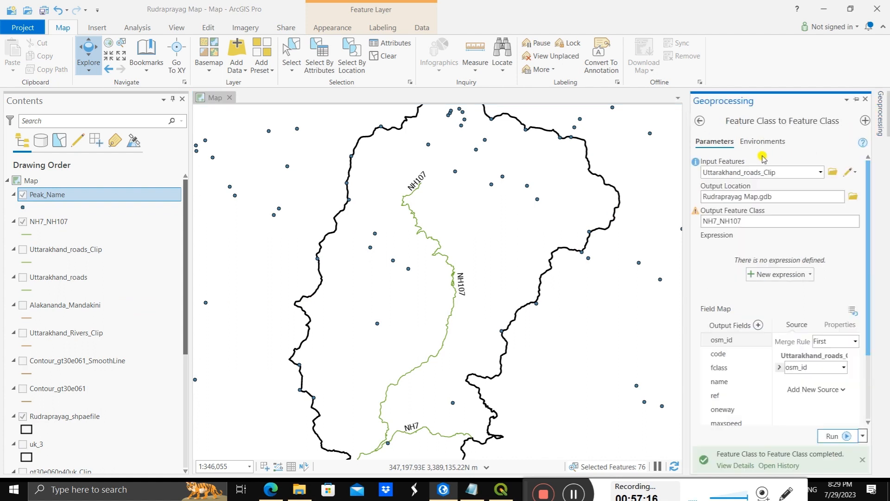
click(821, 172)
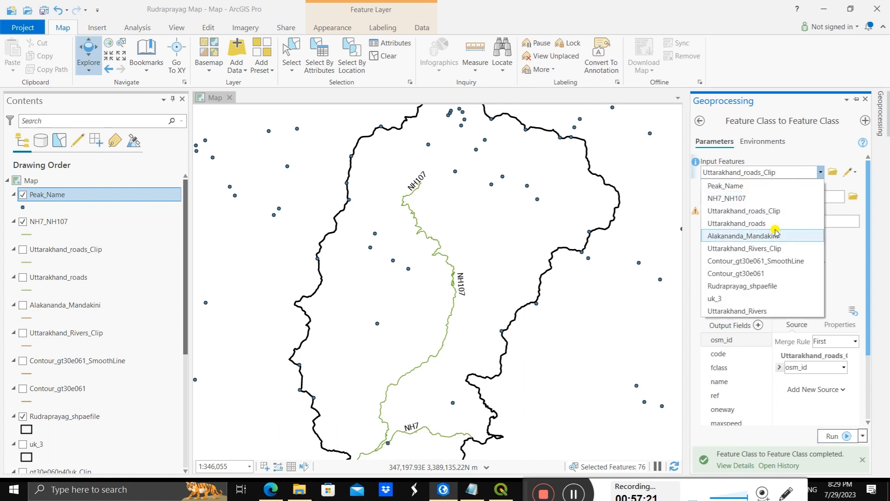
click(767, 190)
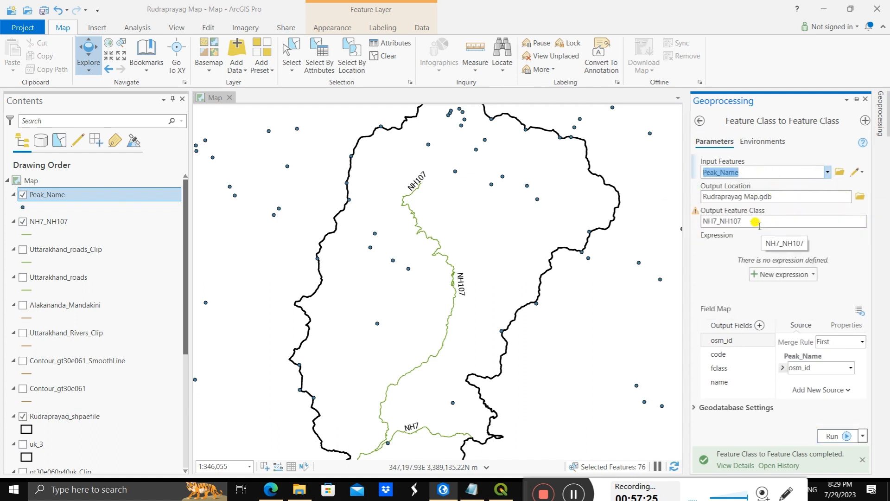
click(700, 122)
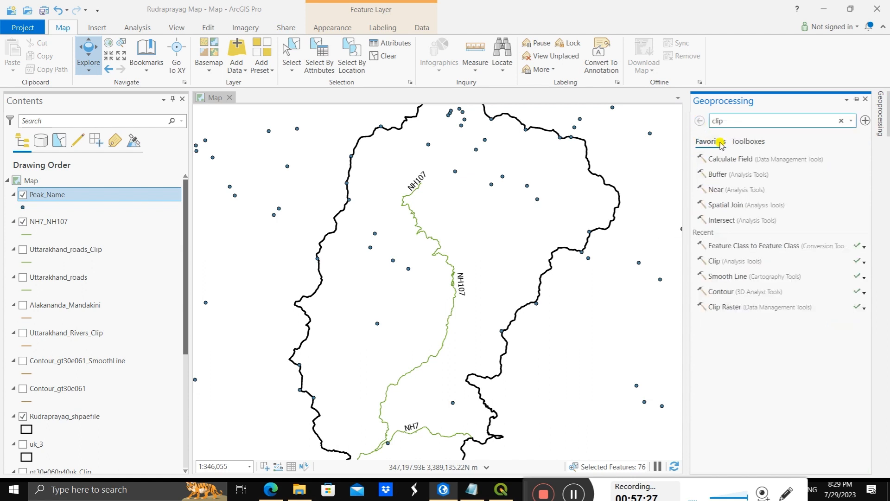
Step: Run the Clip analysis tool on Peak_Name with Rudraprayag_shpaefile as the clip features and Peak_Name_Clip as the output
click(797, 120)
click(772, 160)
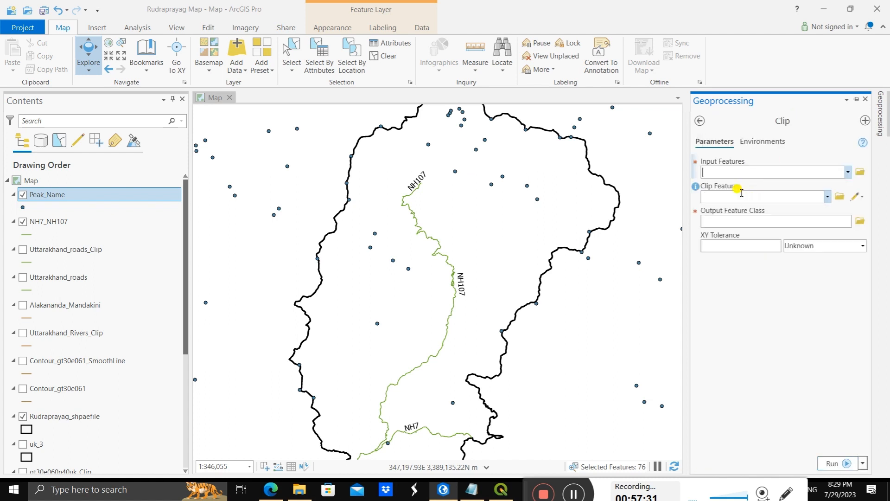
click(846, 173)
click(765, 182)
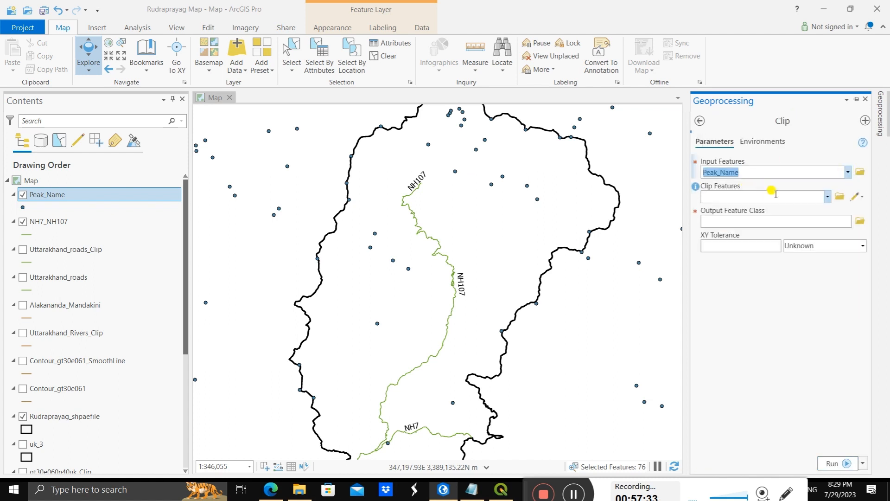
click(829, 197)
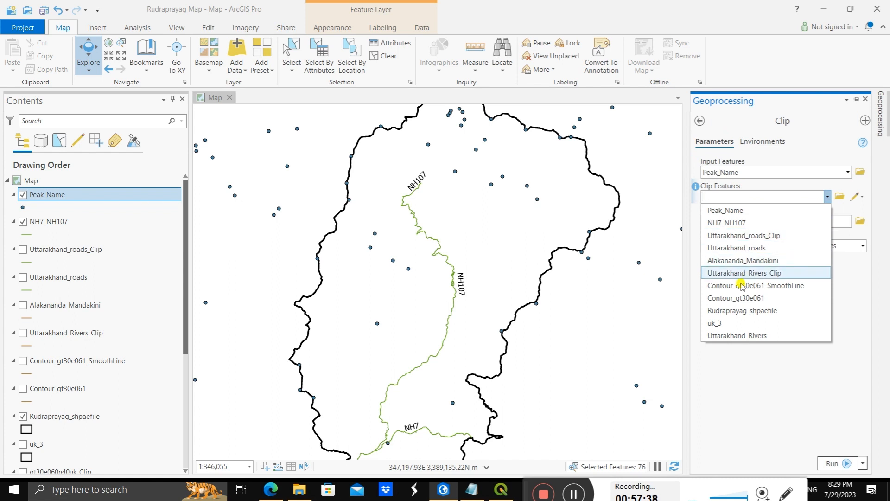
click(737, 310)
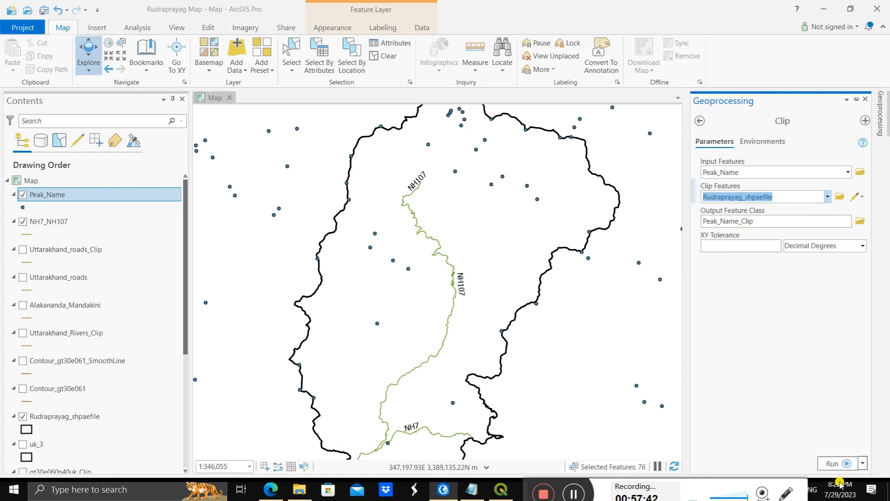
click(834, 463)
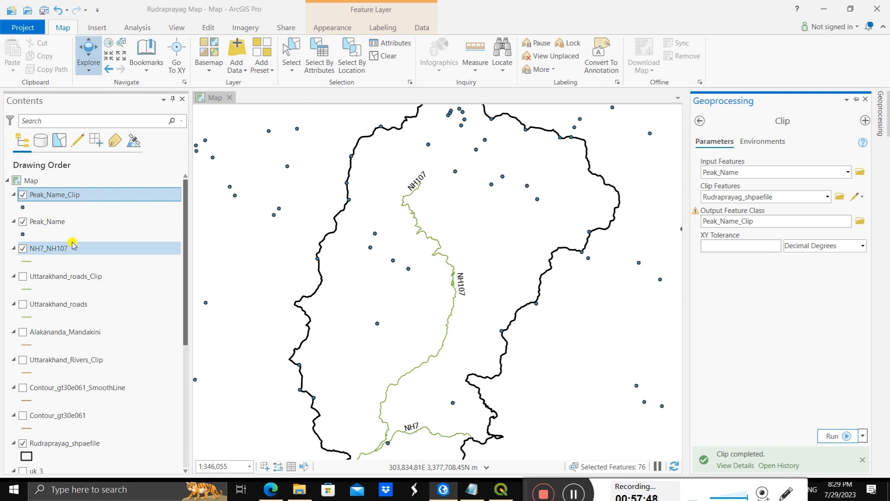
Step: Hide the original Peak_Name layer and check the clipped peak points inside the Rudraprayag boundary
click(23, 221)
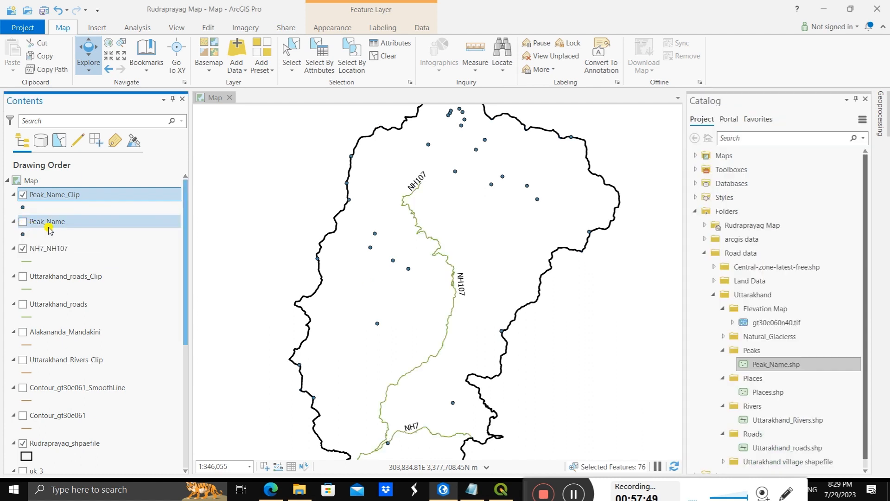
scroll(368, 208, down, 2)
scroll(378, 254, up, 3)
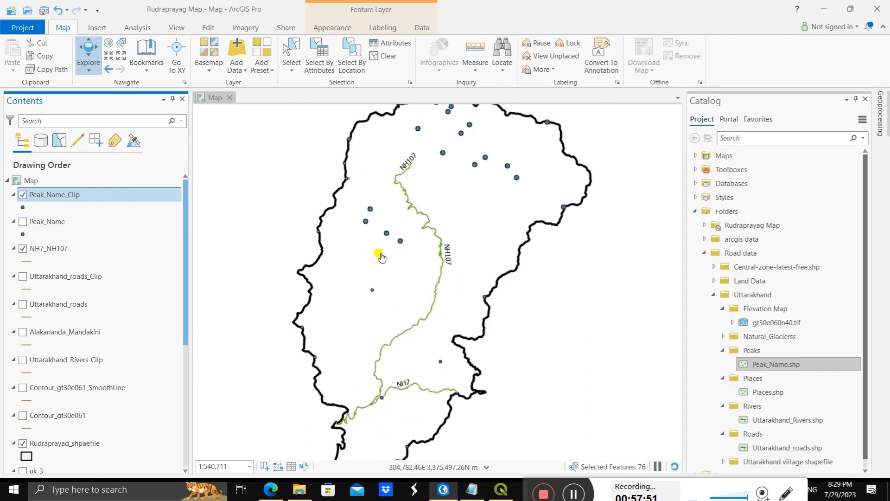
drag(456, 246, 452, 325)
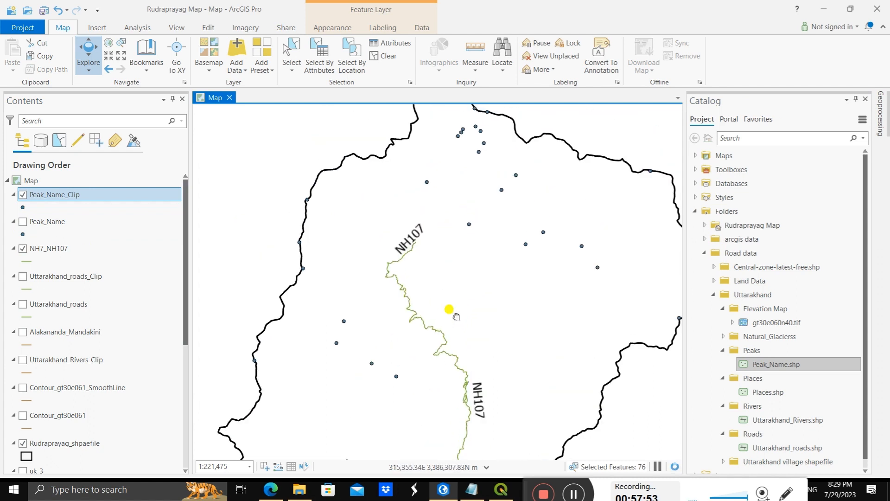
Step: Turn on labels for the Peak_Name_Clip layer and examine the peak names across the district
right_click(72, 194)
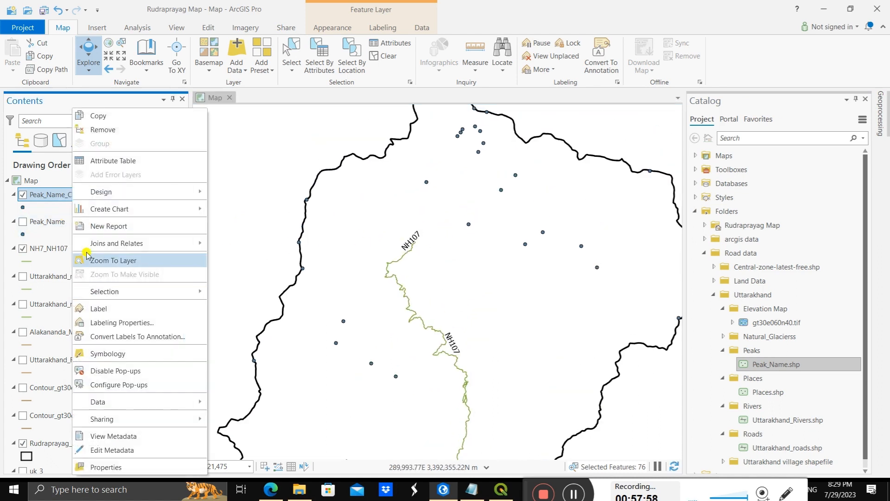
click(78, 308)
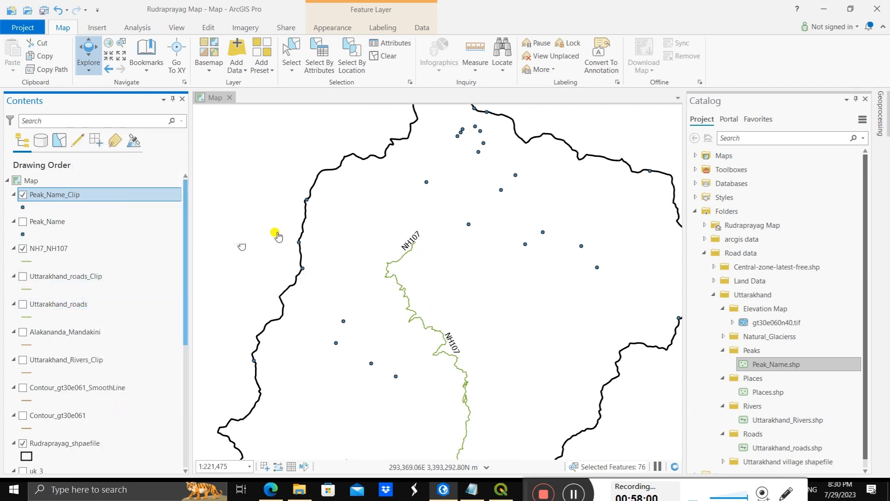
scroll(453, 191, down, 3)
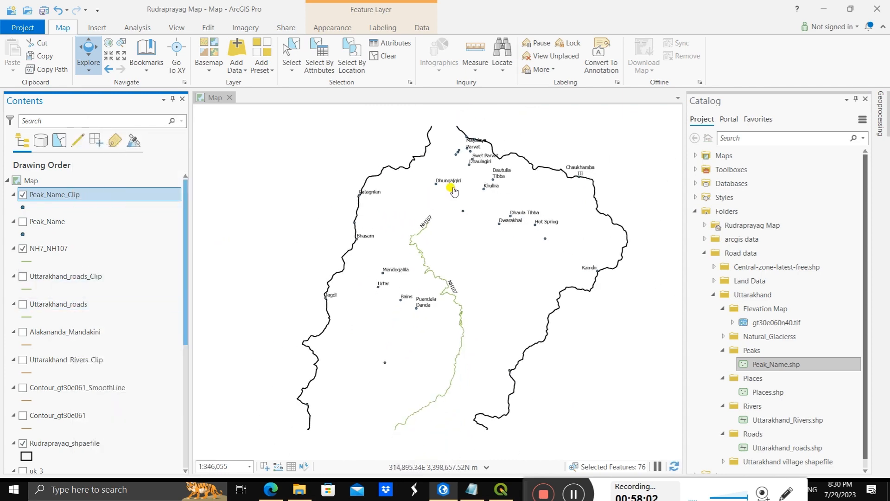
scroll(409, 312, up, 2)
scroll(413, 314, up, 3)
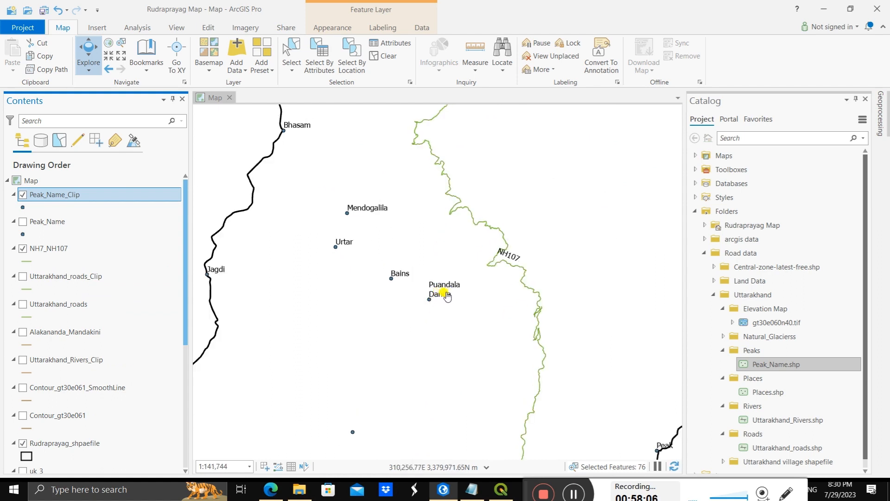
drag(525, 190, 469, 343)
drag(506, 281, 474, 382)
drag(472, 262, 456, 348)
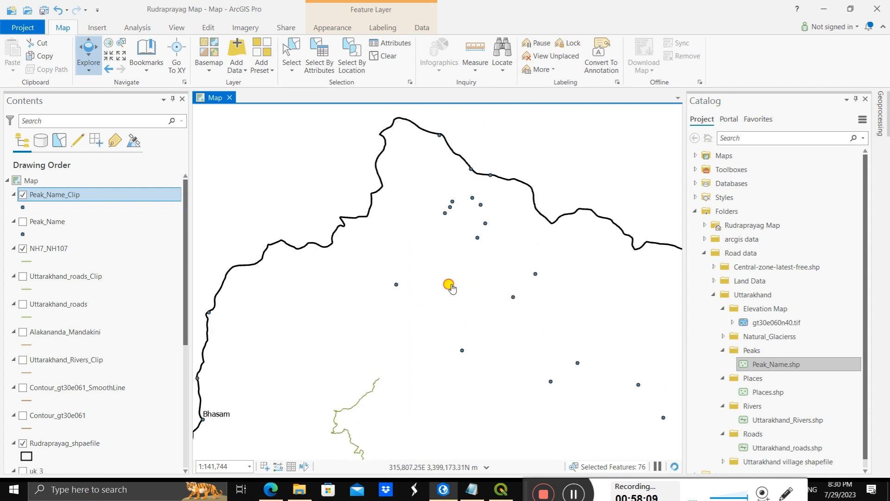
Step: Examine the labelled peaks and their positions along the northern boundary and across Rudraprayag district
drag(448, 287, 398, 285)
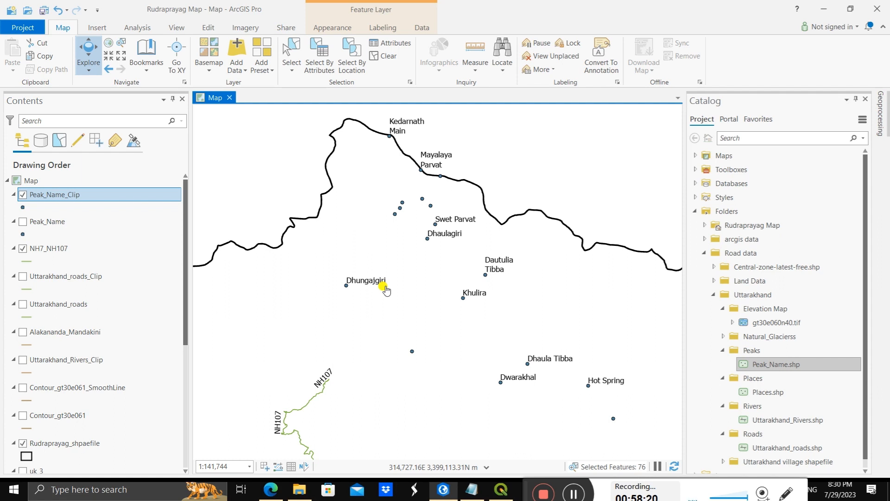
drag(414, 229, 393, 274)
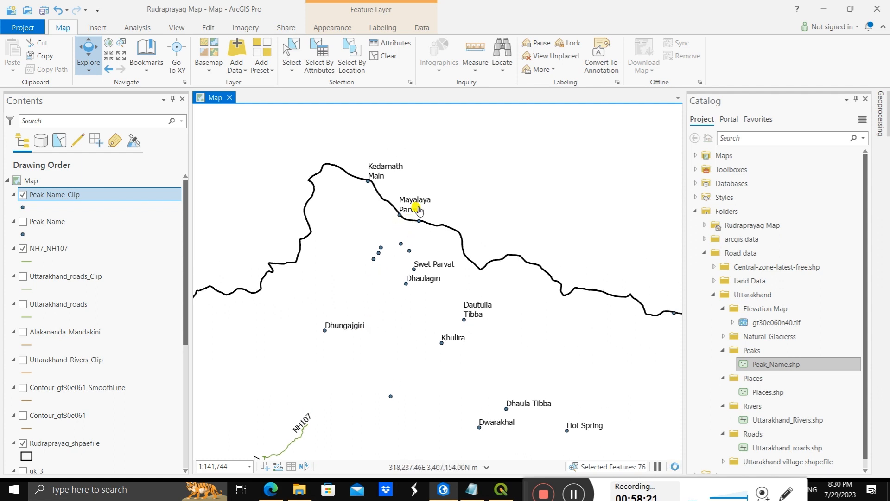
drag(477, 369, 433, 263)
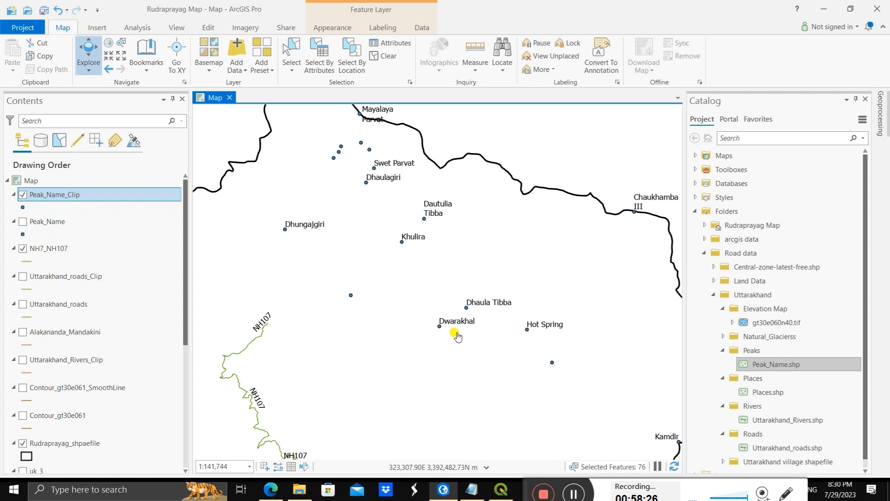
scroll(573, 277, down, 2)
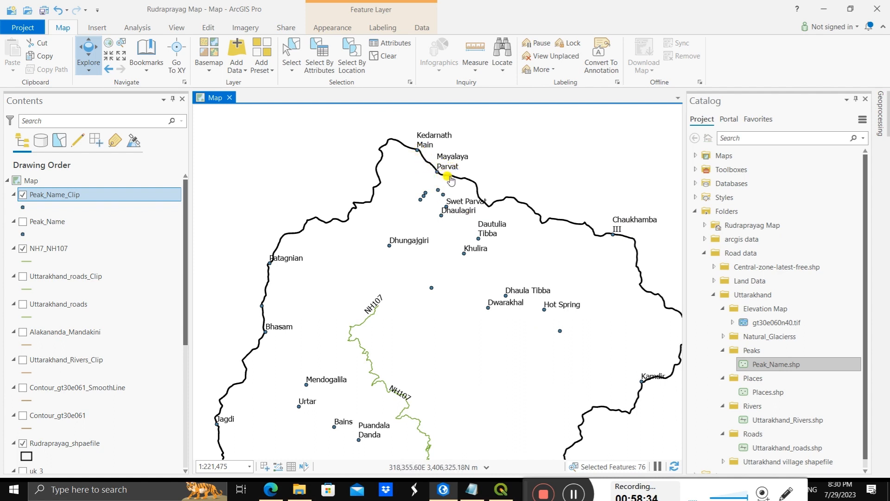
drag(502, 315, 493, 299)
drag(329, 380, 348, 299)
scroll(361, 341, down, 3)
scroll(361, 341, down, 2)
scroll(405, 317, up, 4)
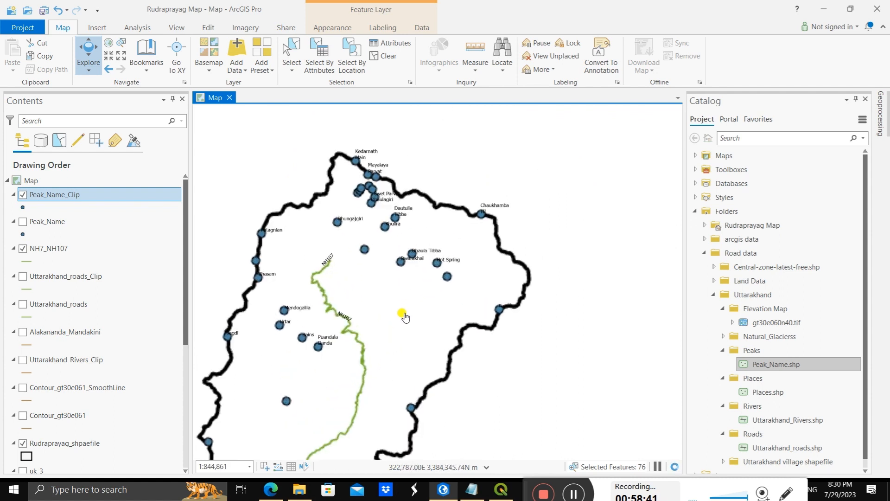
drag(408, 305, 483, 309)
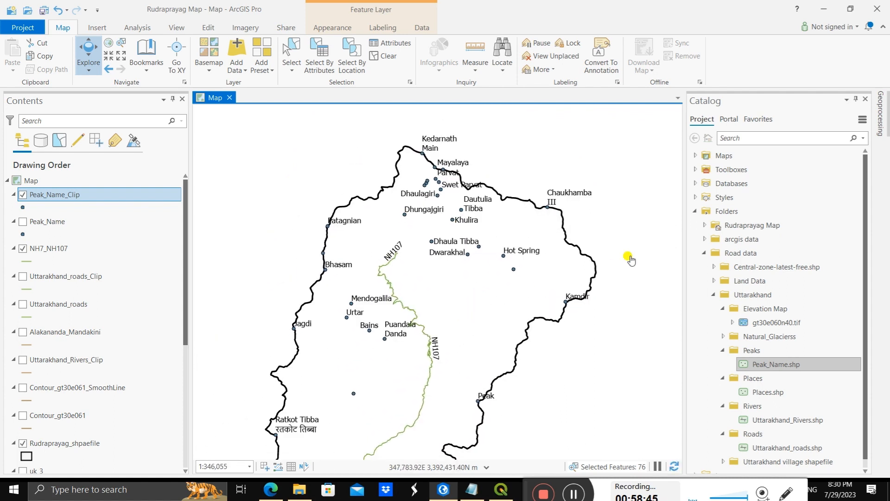
Step: Add Glaciers.shp from the Natural_Glacierss folder to the map
click(724, 337)
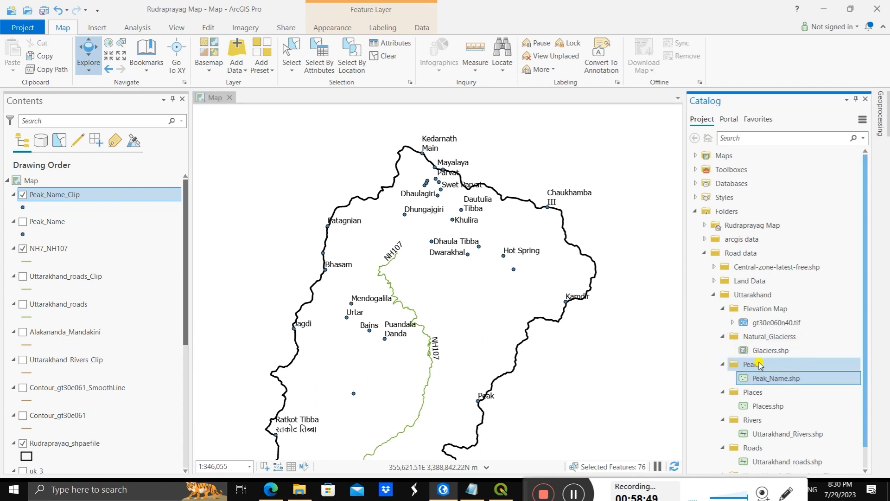
click(765, 351)
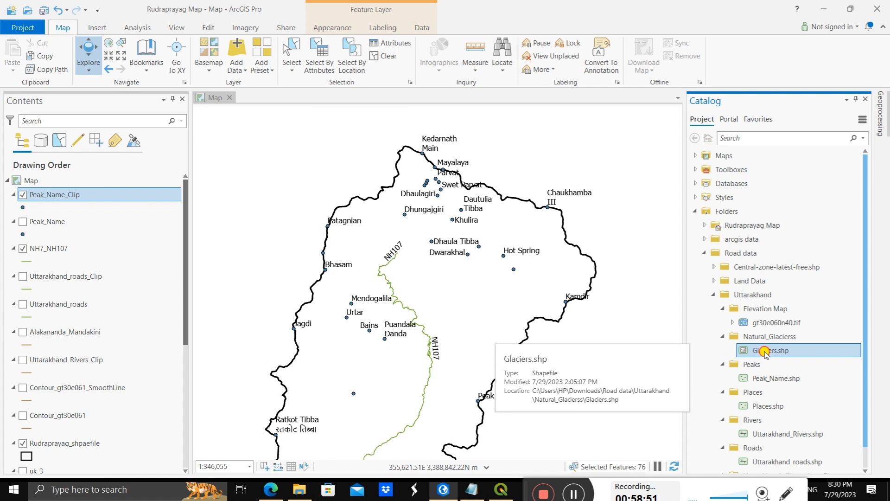
drag(764, 351, 361, 343)
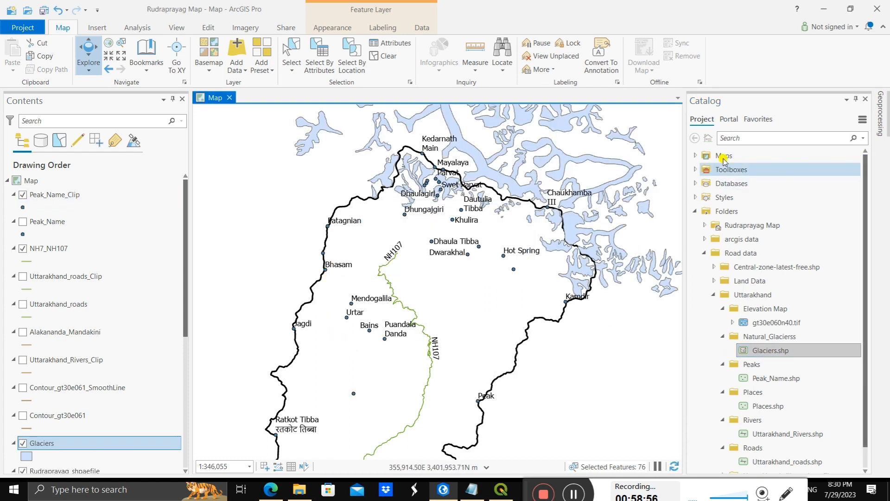
Step: Run Clip on Glaciers with Rudraprayag_shpaefile as the clip features and Peak_Name_Clip as the output, and check the layer list
click(882, 119)
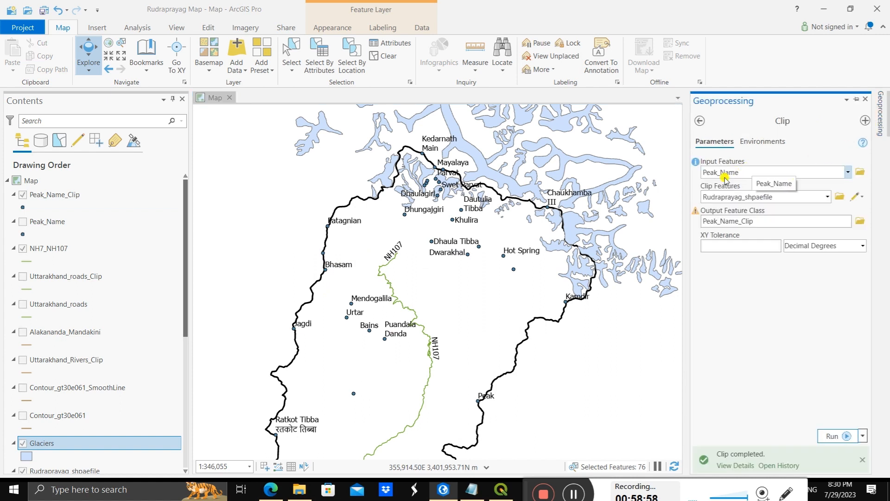
click(849, 173)
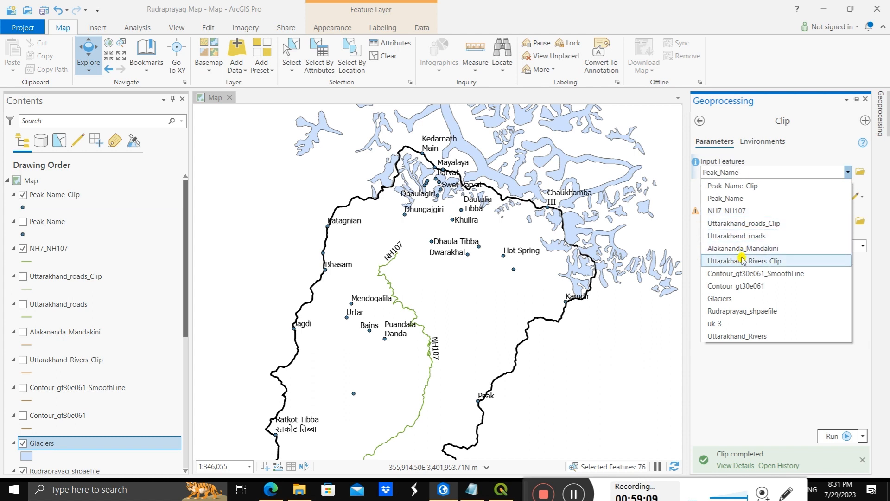
click(742, 300)
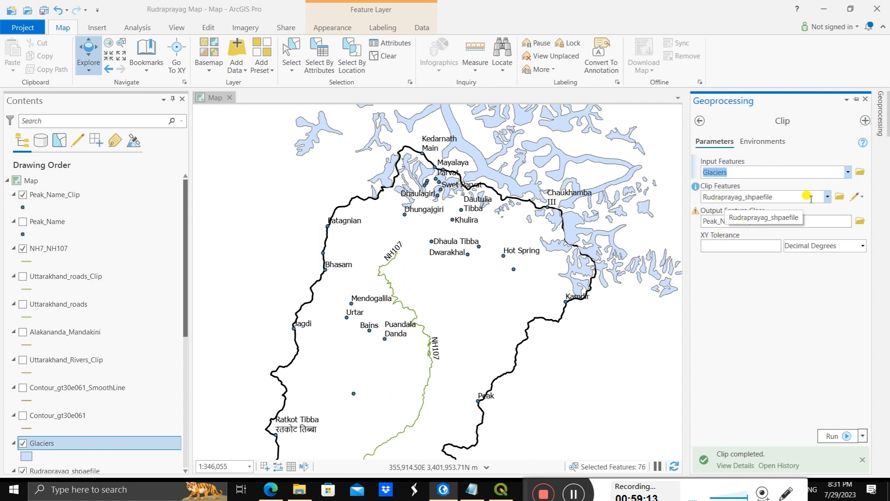
click(828, 197)
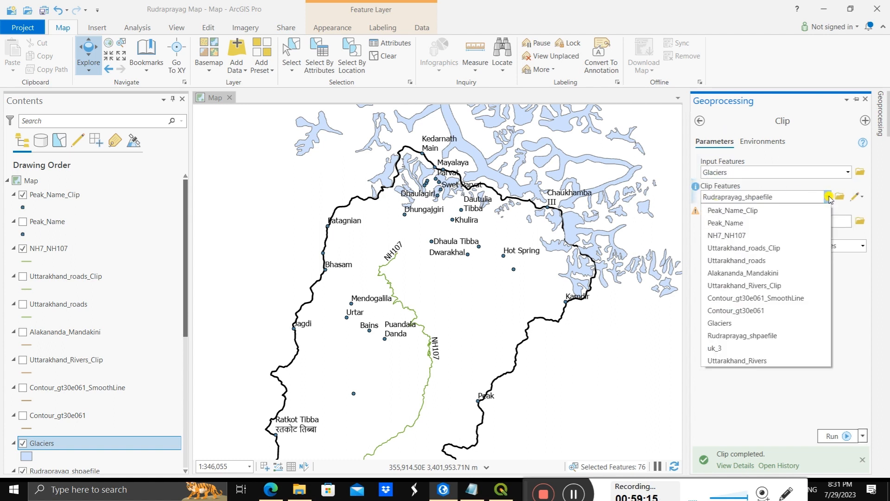
click(749, 336)
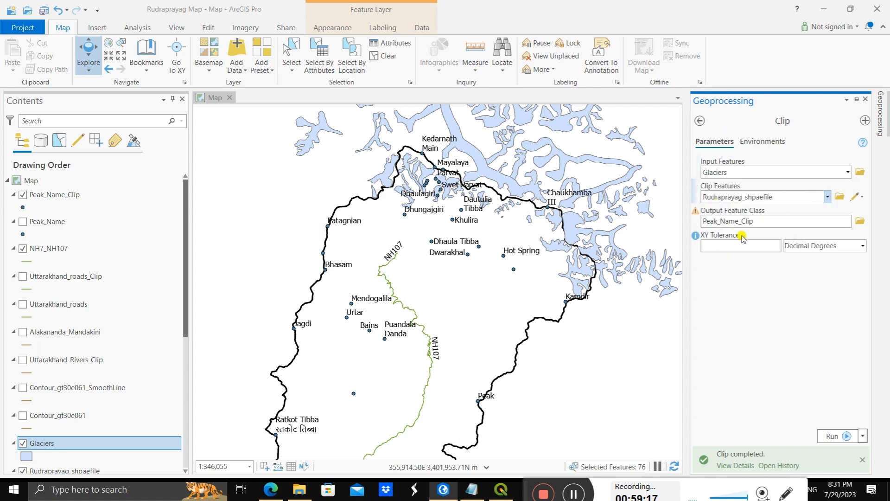
click(835, 437)
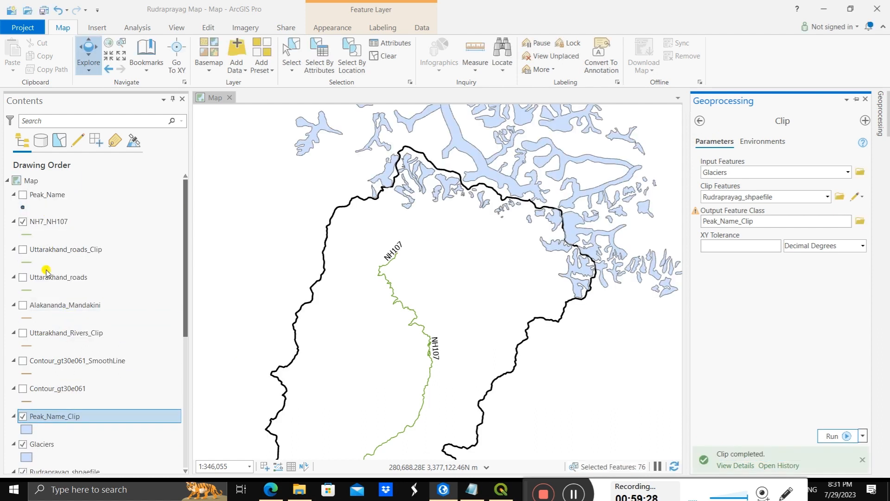
scroll(77, 435, down, 1)
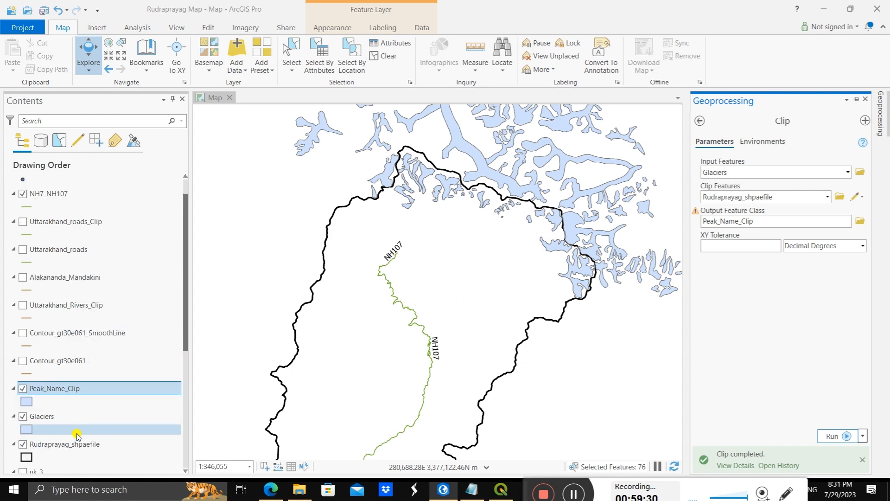
scroll(77, 436, down, 1)
scroll(78, 436, down, 1)
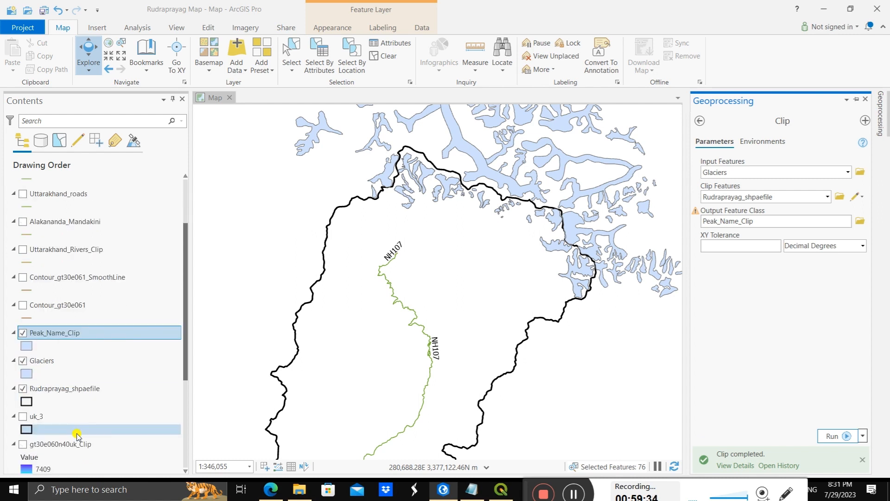
scroll(76, 433, up, 3)
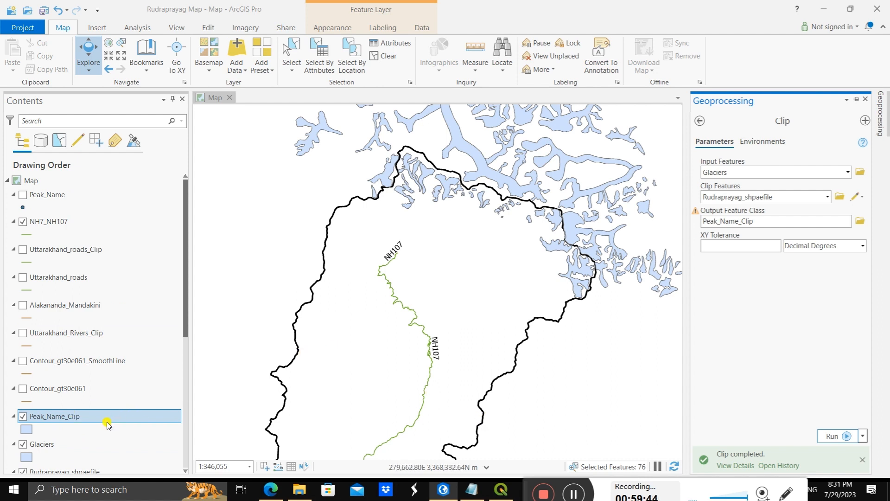
Step: Recreate the clipped peaks by running Clip on Peak_Name with Rudraprayag_shpaefile as the clip features and Peak_Name_Clip as the output
click(574, 496)
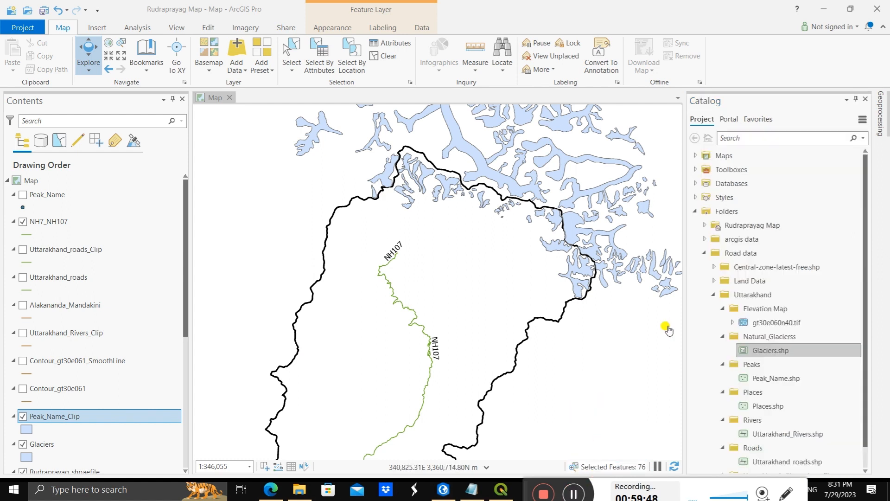
click(877, 116)
click(847, 172)
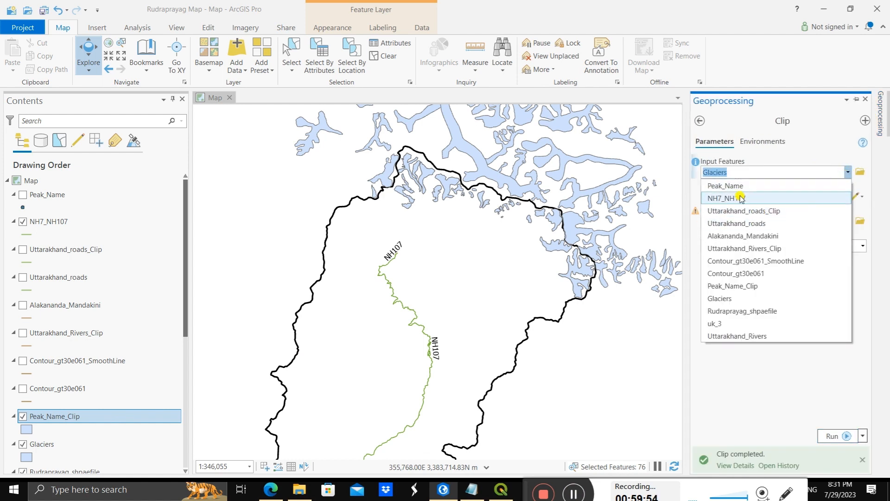
click(725, 186)
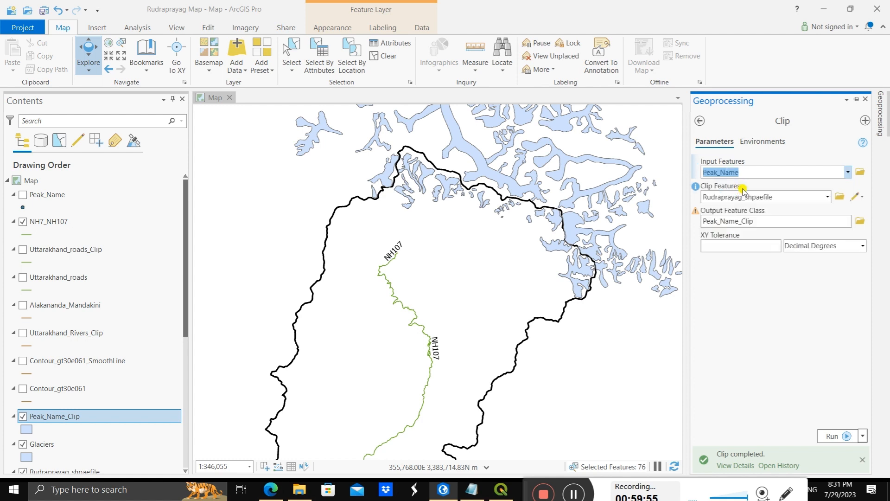
click(826, 196)
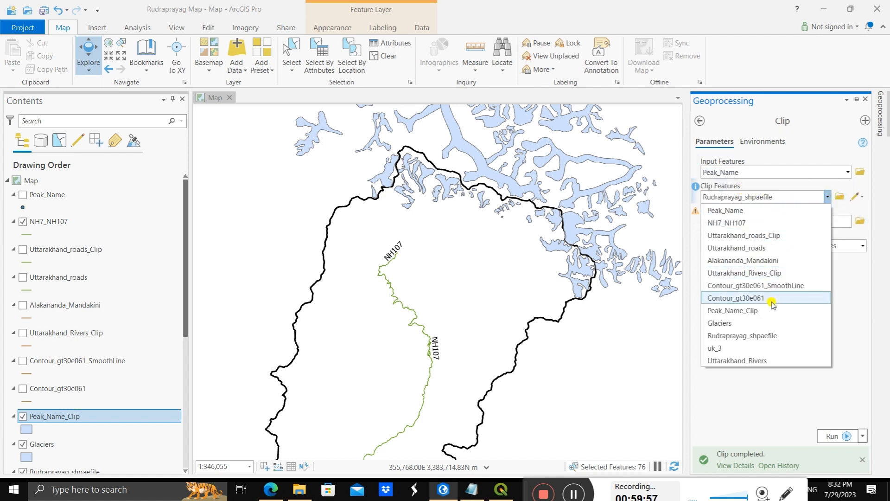
click(814, 195)
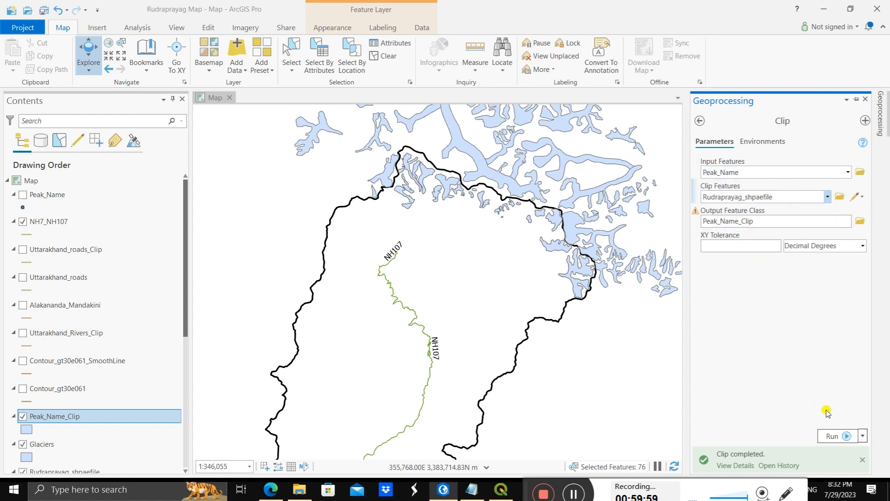
click(828, 435)
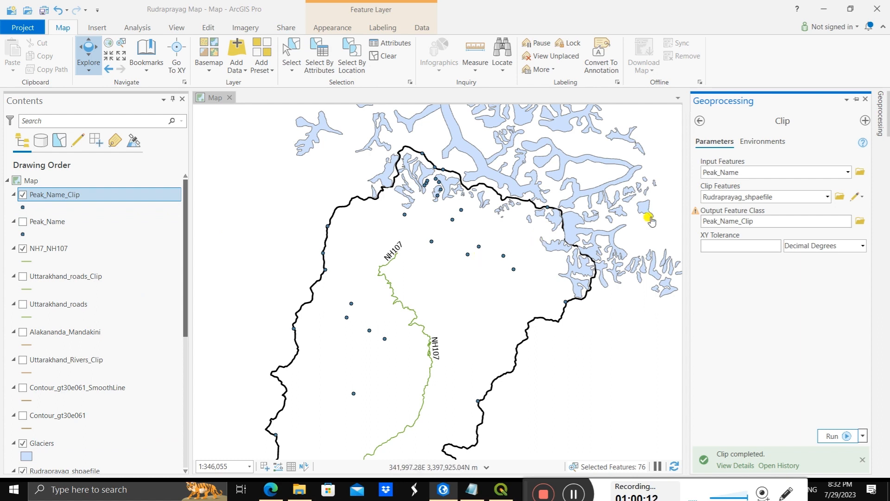
Step: Clip the Glaciers layer to Rudraprayag_shpaefile, naming the output feature class Glaciers_Clip
click(847, 173)
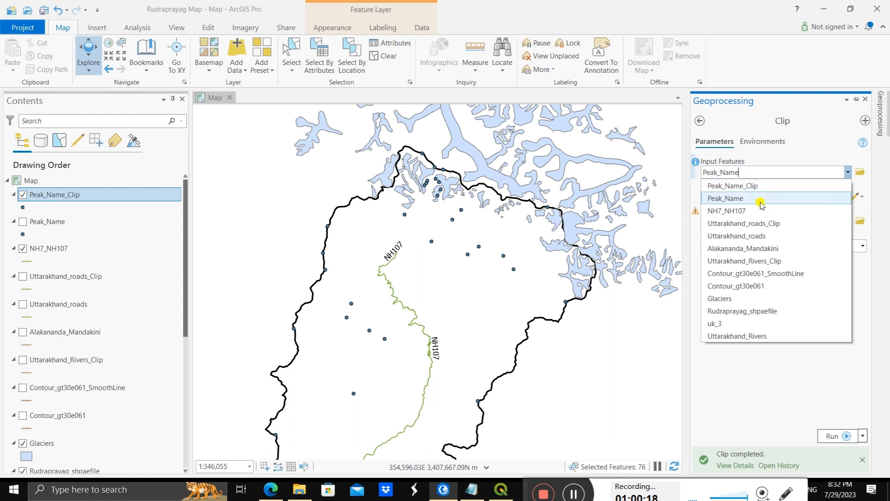
click(744, 299)
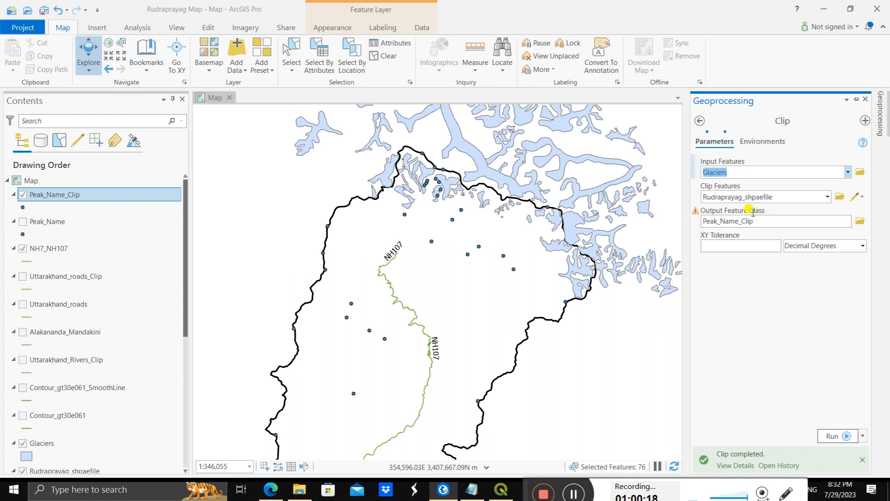
click(826, 197)
click(827, 198)
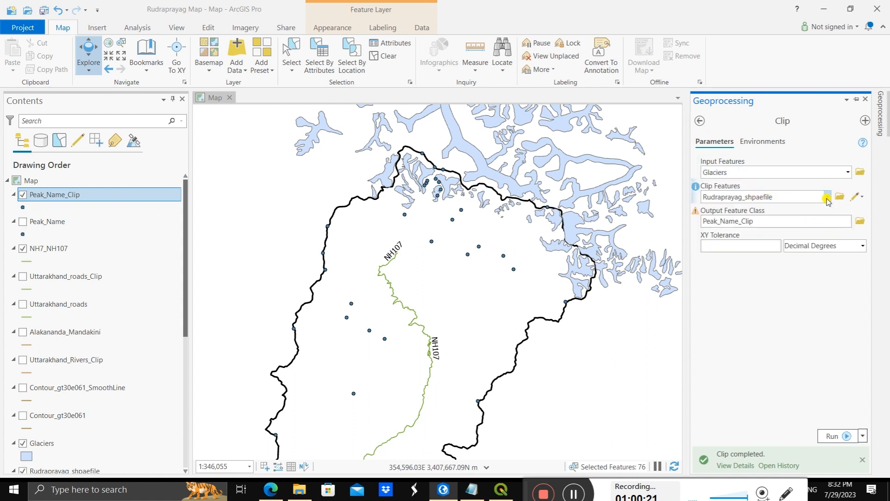
click(739, 220)
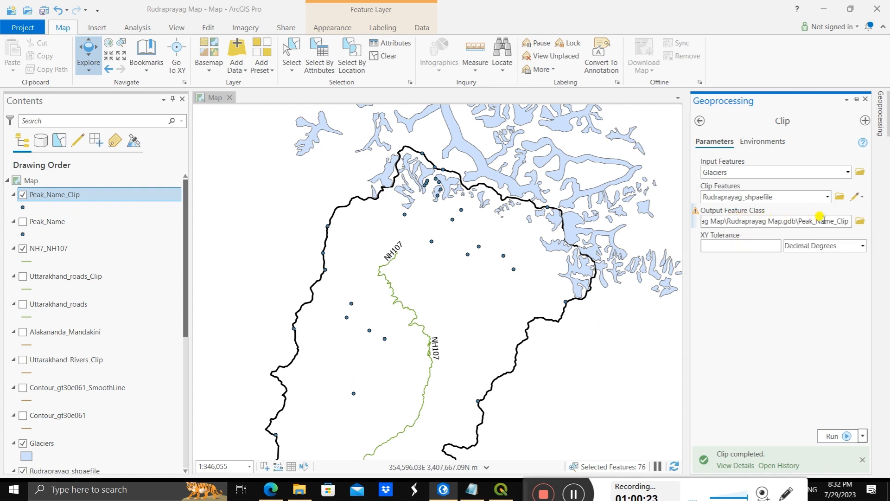
drag(829, 215, 798, 213)
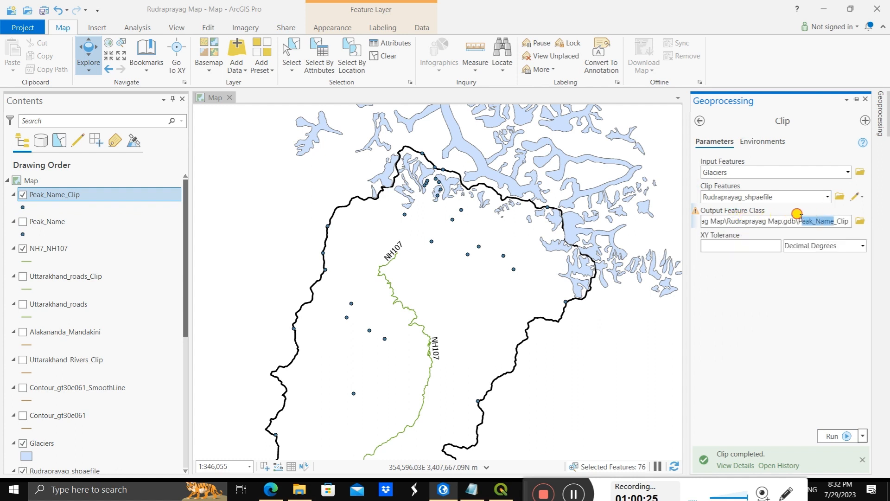
text(G)
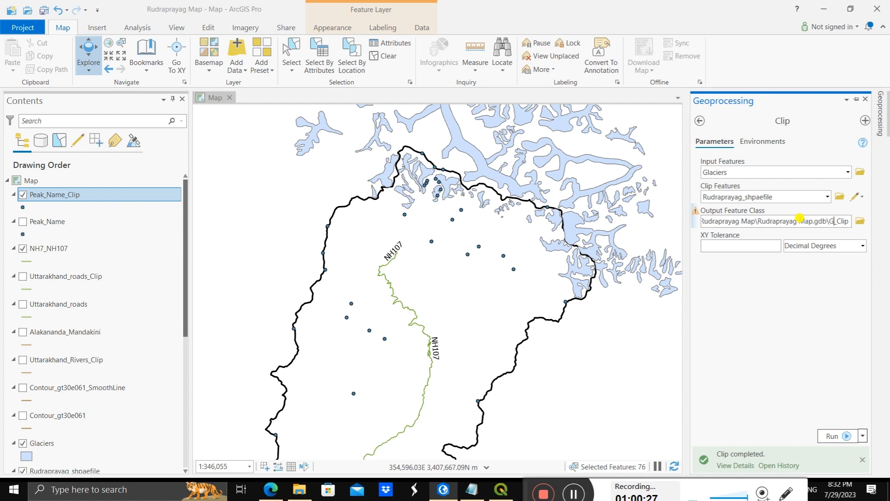
text(lace)
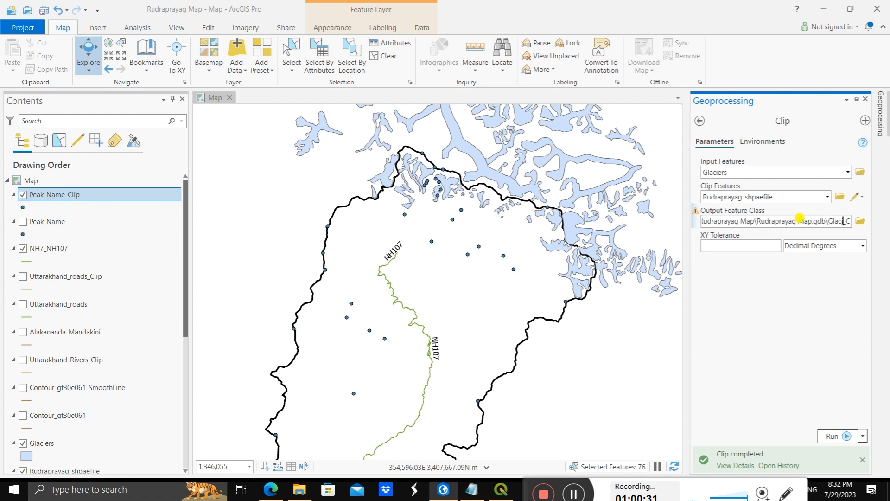
text(iers)
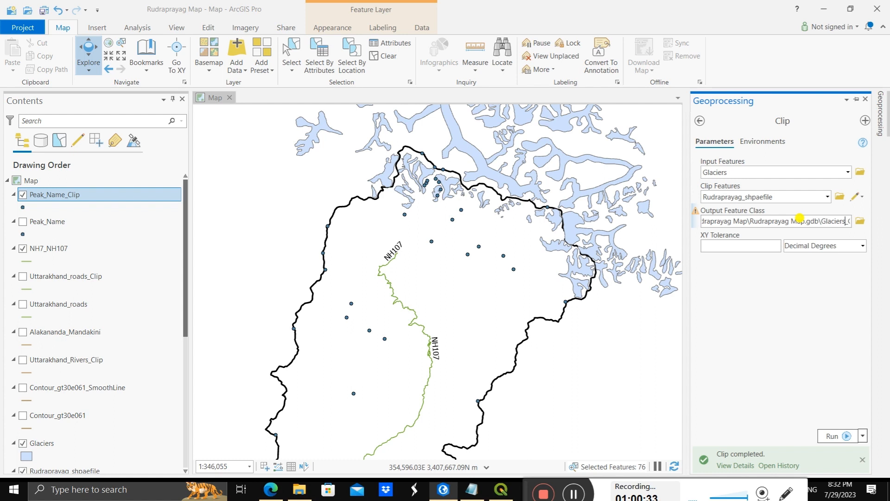
click(833, 436)
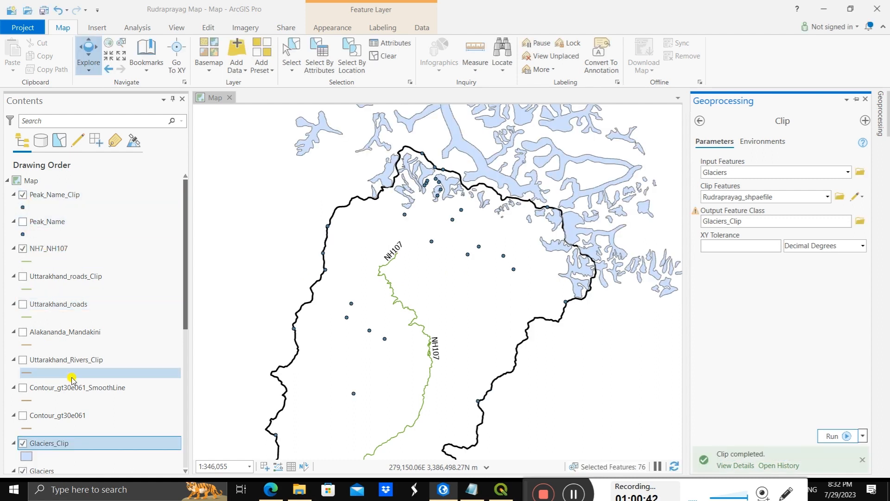
Step: Hide the original Glaciers layer and check the clipped glaciers inside the Rudraprayag boundary
scroll(72, 379, down, 3)
click(22, 388)
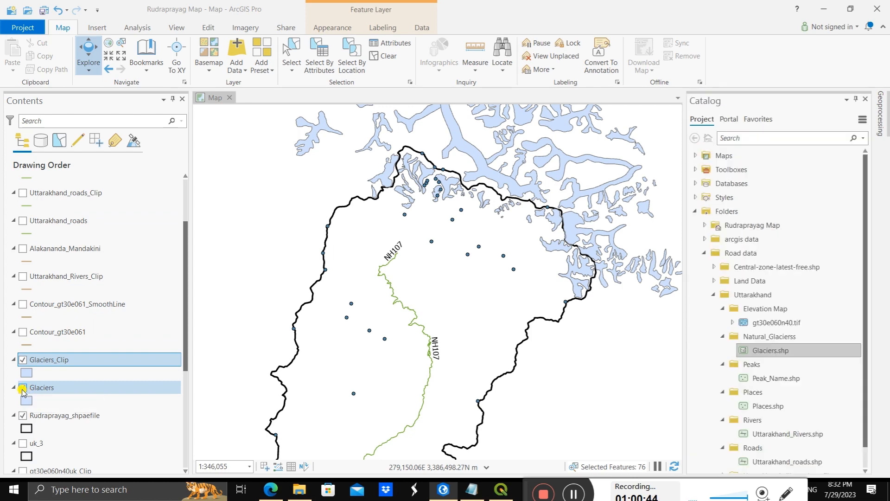
drag(465, 298, 474, 202)
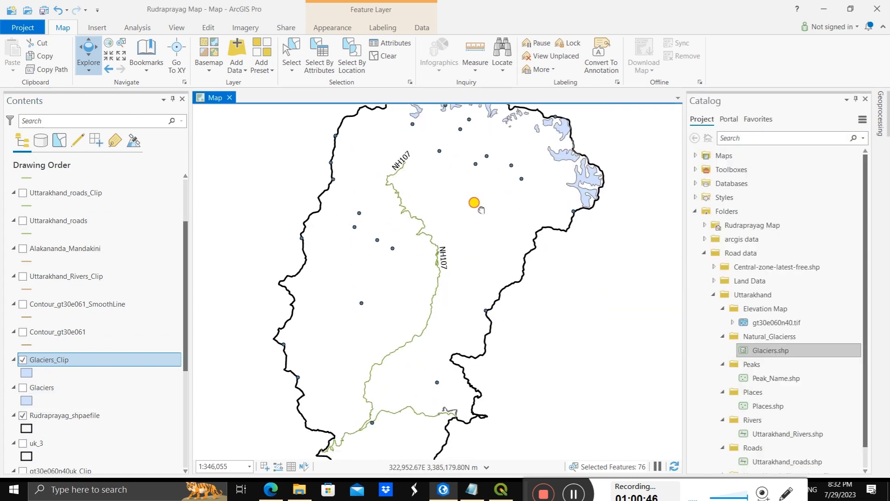
Step: Turn on labels for the Glaciers_Clip layer within the Rudraprayag boundary
scroll(474, 203, down, 2)
scroll(470, 207, up, 2)
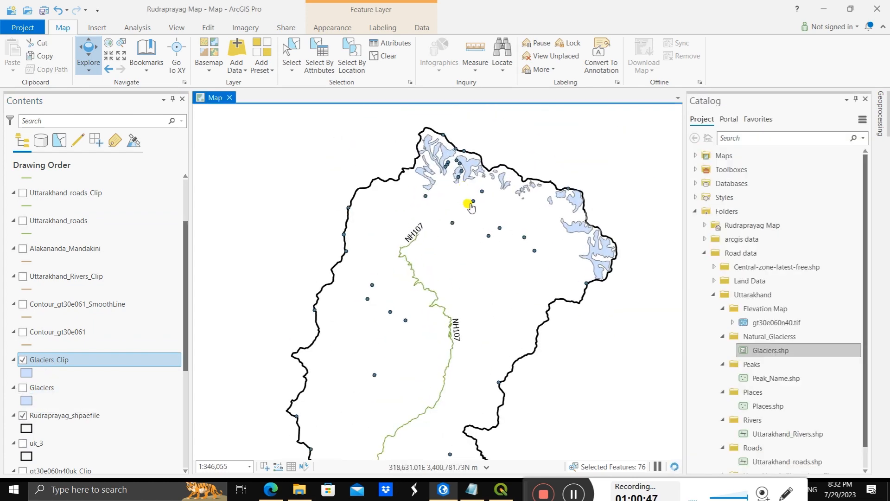
scroll(470, 202, up, 2)
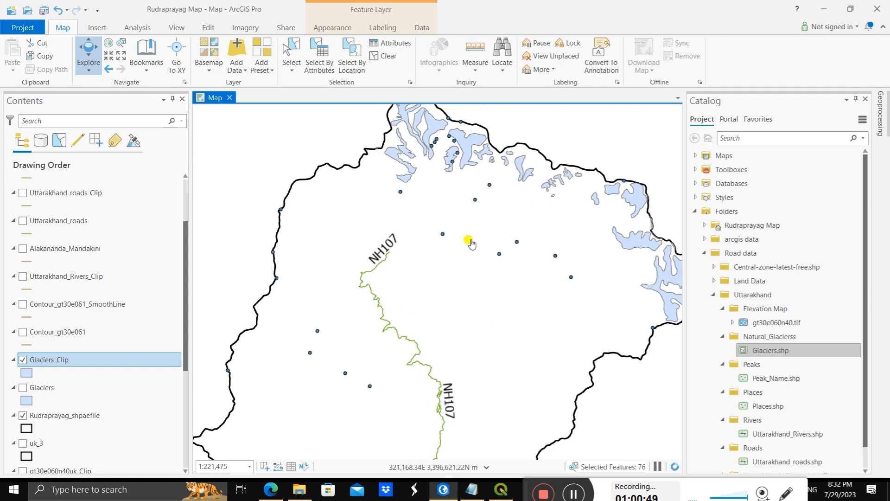
scroll(470, 243, down, 4)
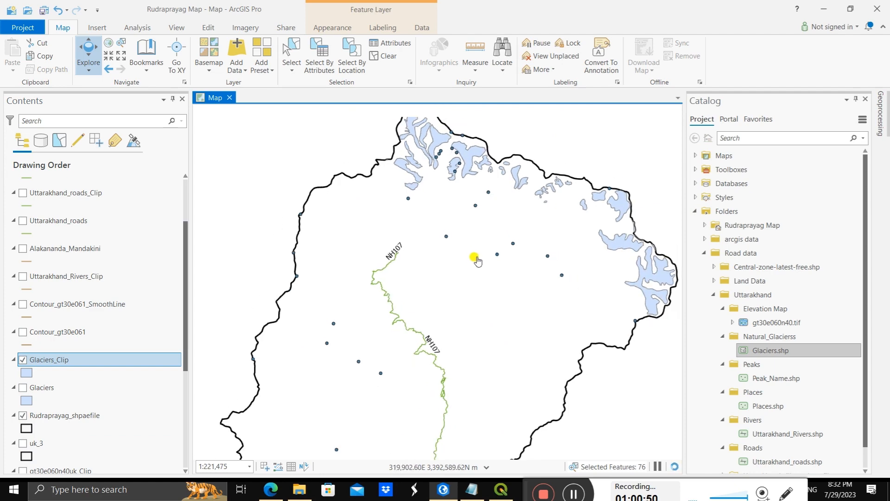
right_click(80, 360)
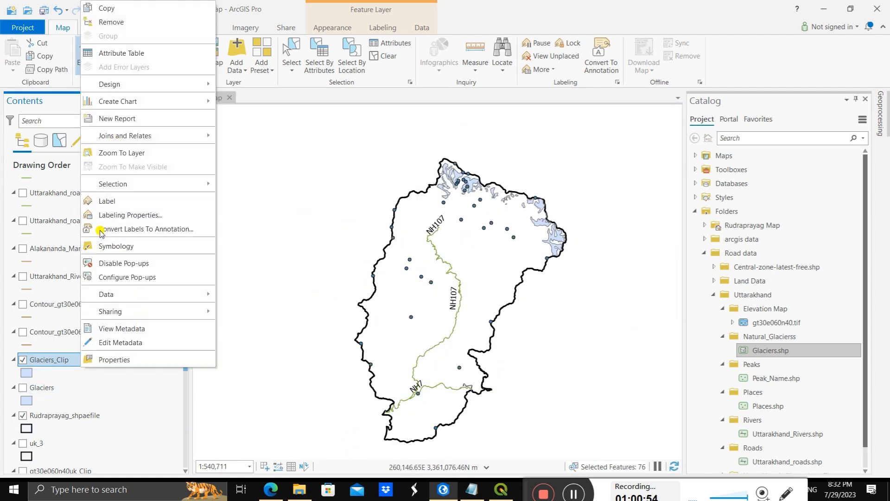
click(87, 202)
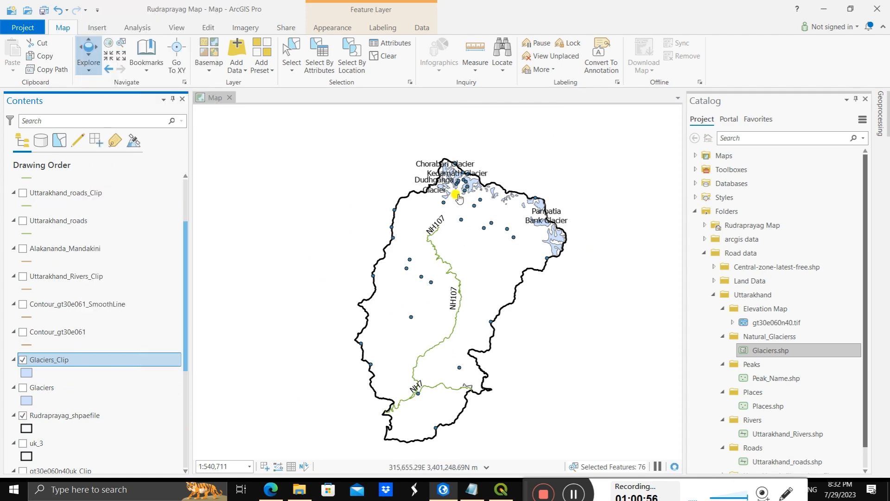
Step: Examine the labelled and unlabelled clipped glaciers along the district's northern and eastern boundary
scroll(462, 200, up, 3)
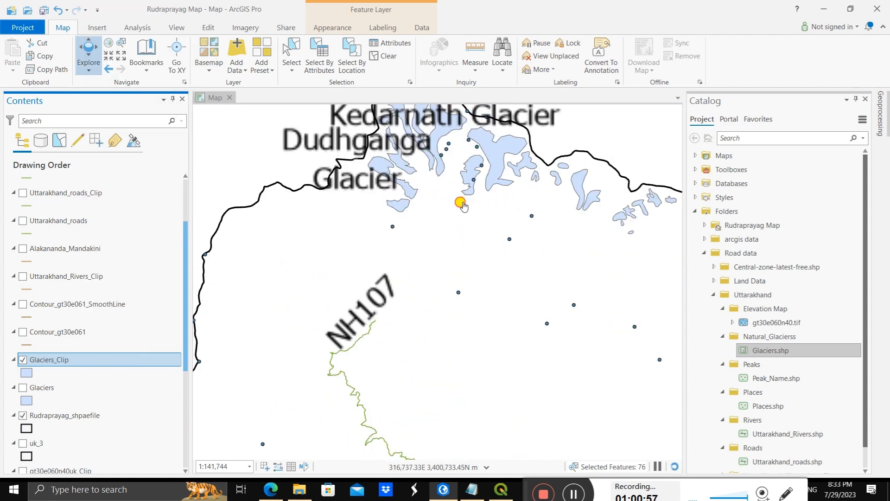
drag(465, 203, 479, 300)
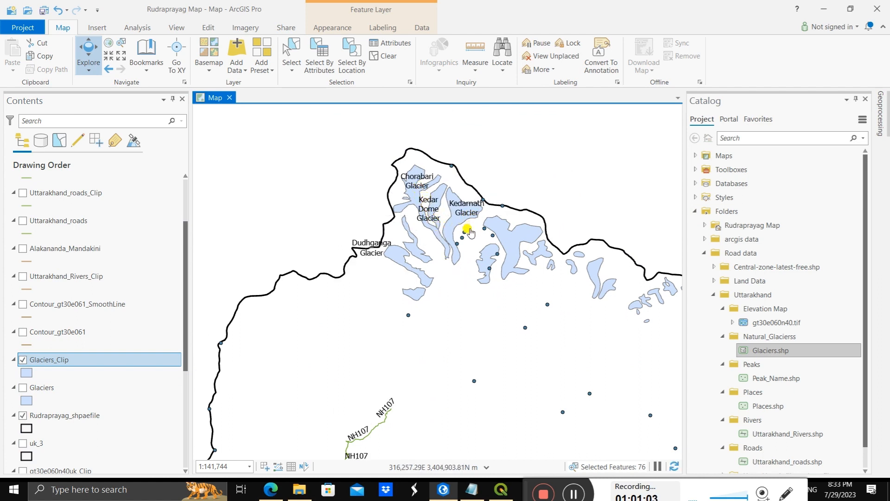
drag(475, 320, 404, 228)
drag(526, 263, 490, 241)
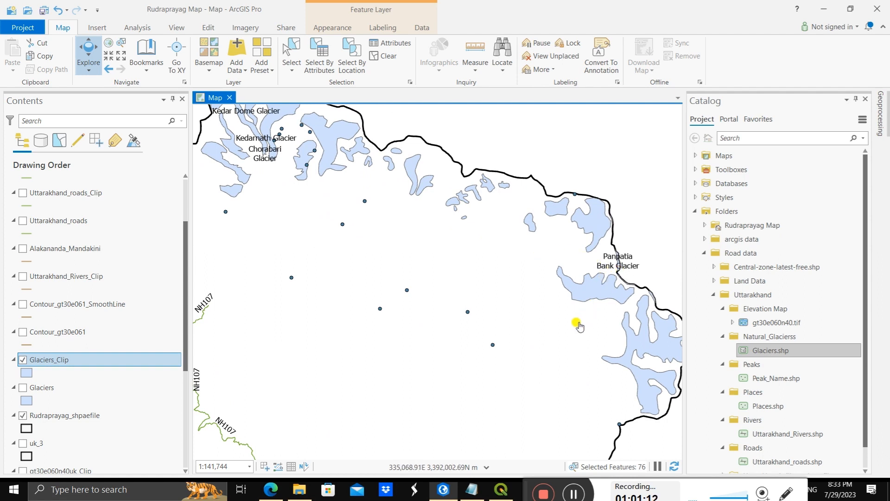
drag(576, 324, 522, 298)
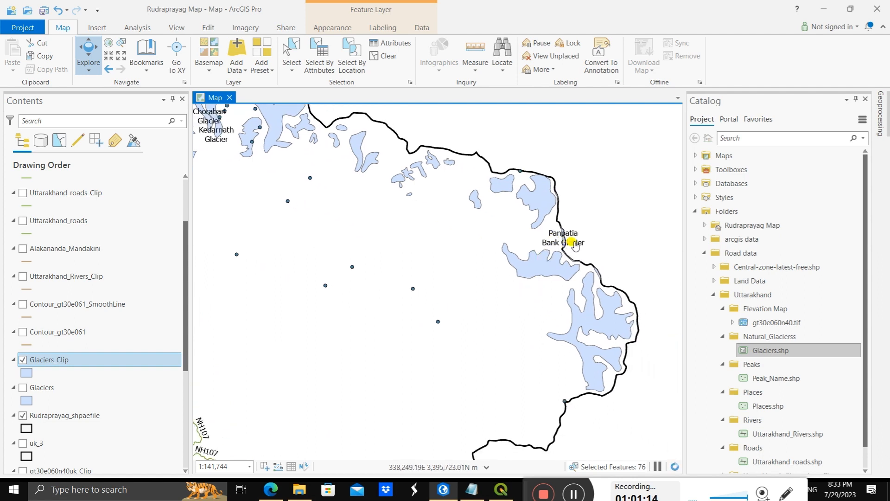
scroll(547, 245, up, 5)
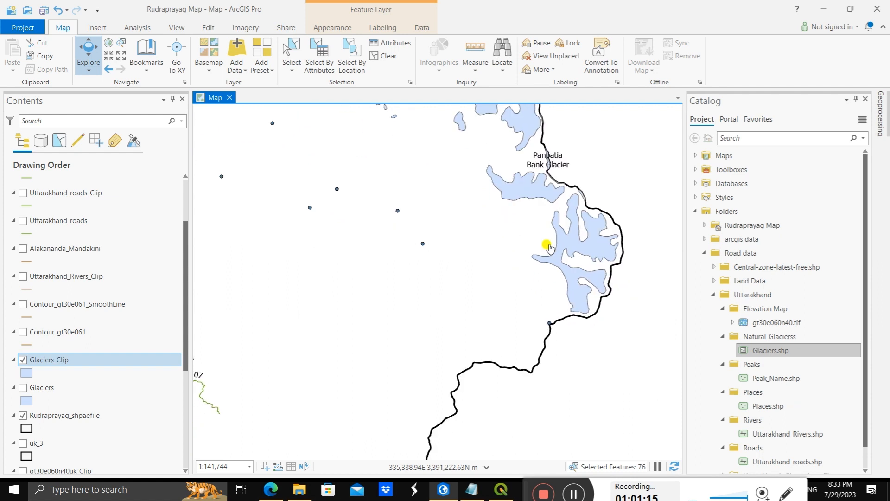
scroll(558, 246, down, 5)
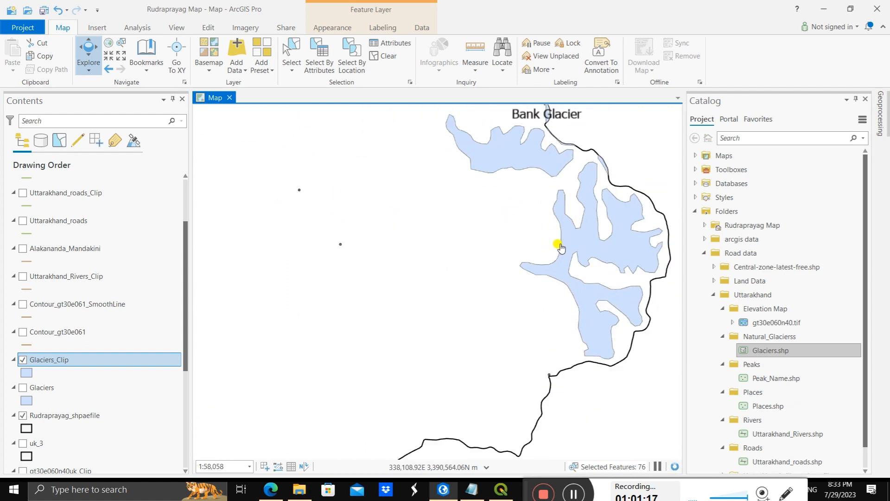
drag(485, 224, 522, 239)
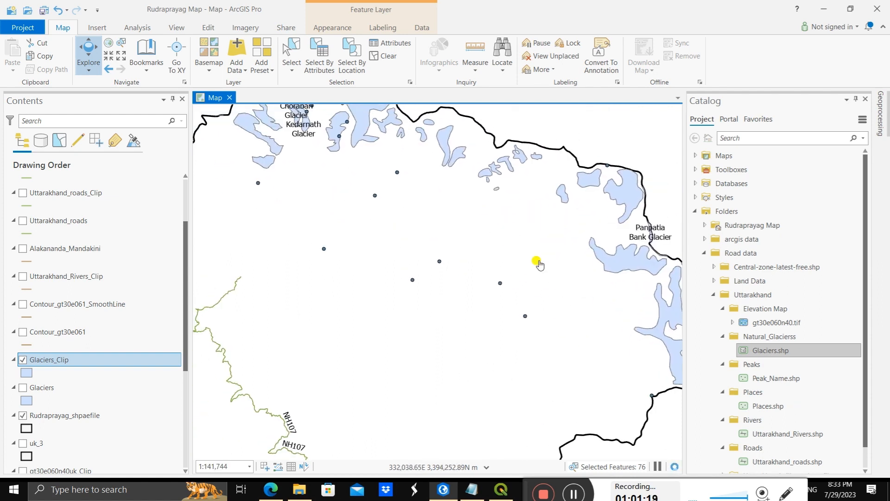
Step: Open the Glaciers_Clip attribute table and review the name values across its records
right_click(123, 360)
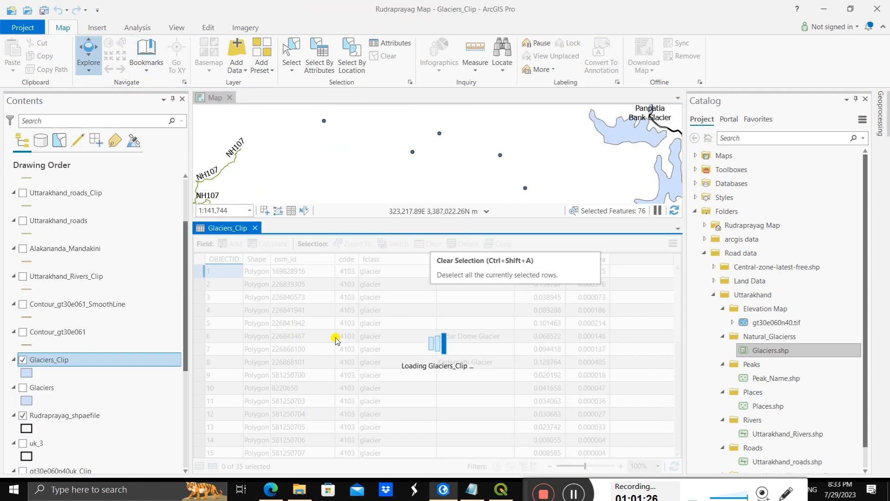
scroll(337, 337, down, 7)
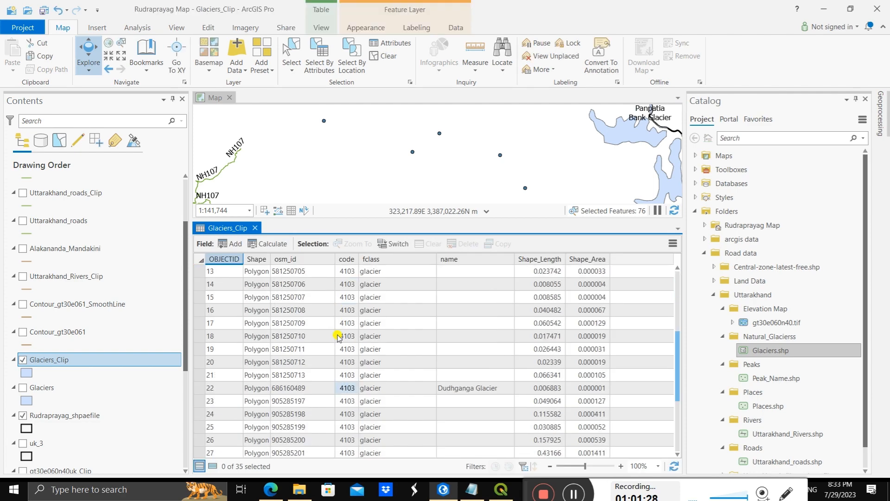
scroll(339, 342, up, 2)
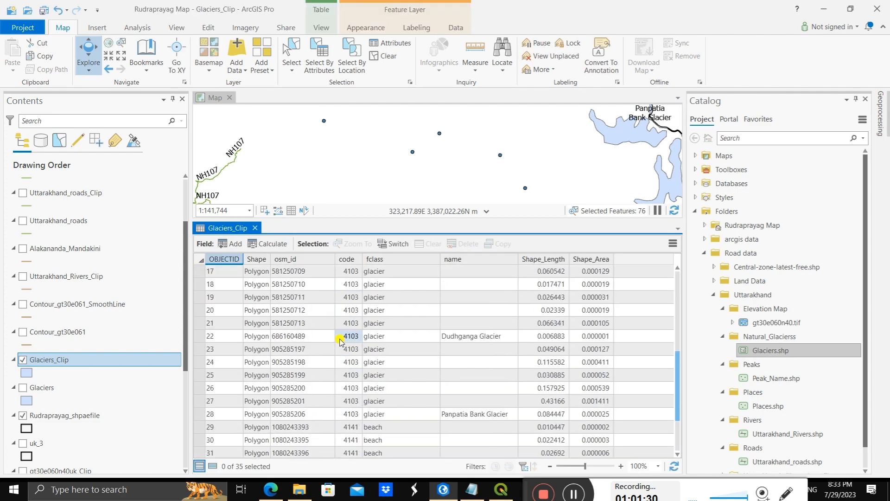
scroll(340, 342, down, 2)
scroll(339, 342, up, 2)
scroll(340, 342, up, 5)
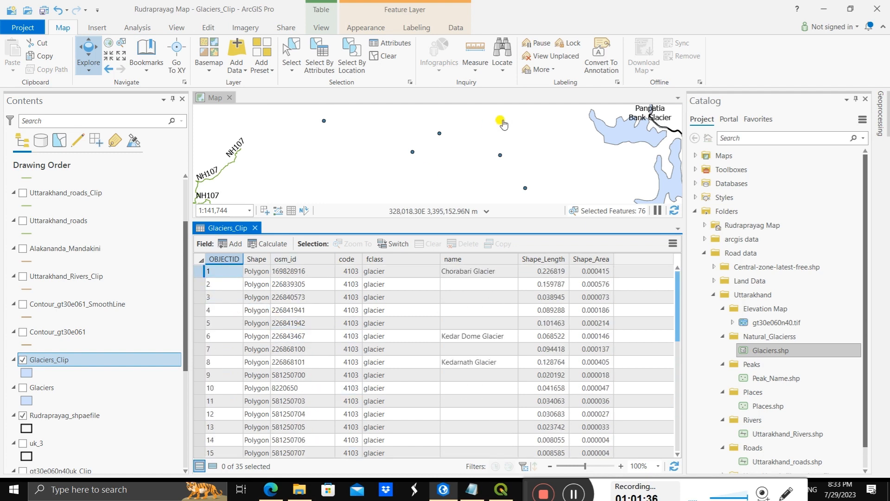
Step: Locate individual glaciers on the map by selecting the Glaciers_Clip records with OBJECTID 2, 3, 4, 5, 6, 10, 12 and 13 one at a time
scroll(501, 126, down, 1)
scroll(503, 129, down, 2)
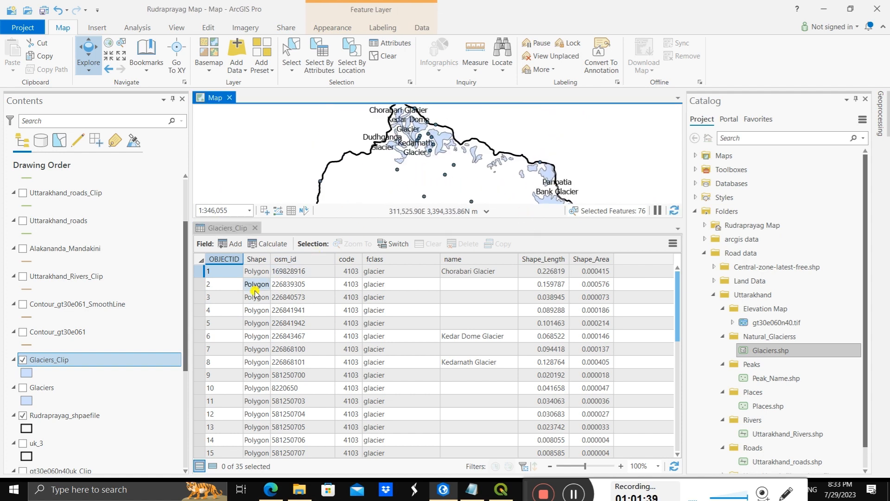
click(198, 284)
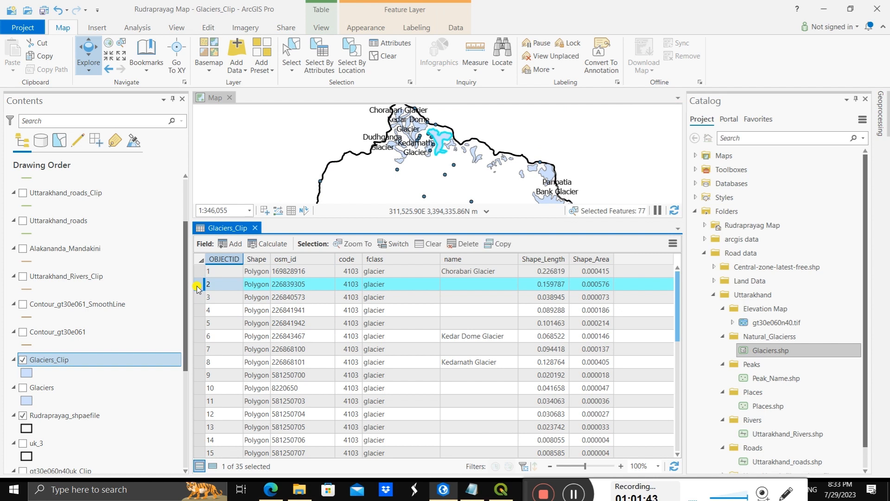
click(196, 297)
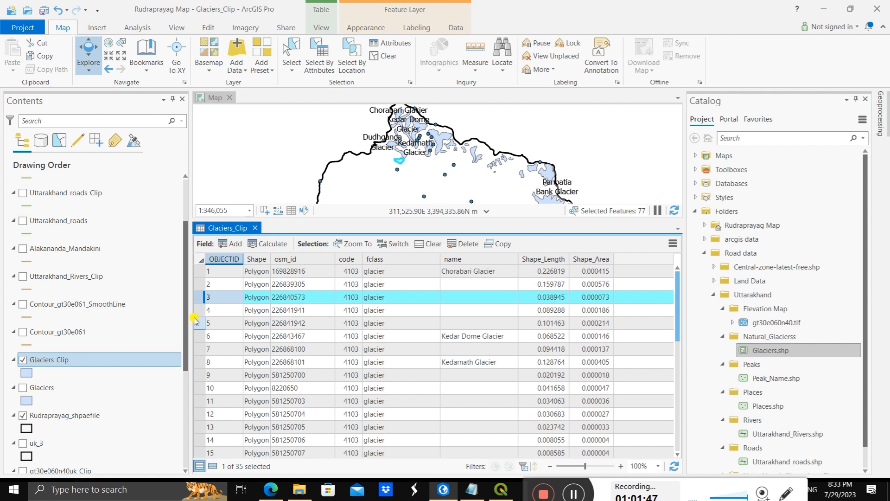
click(197, 310)
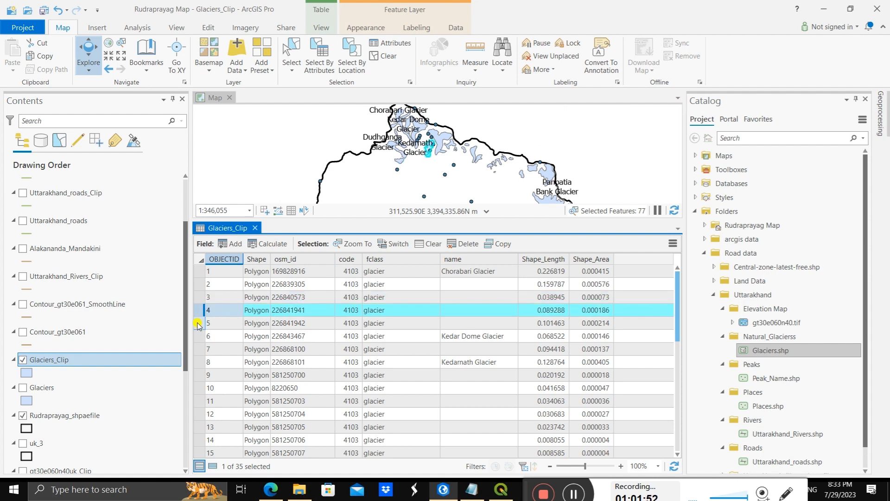
click(197, 324)
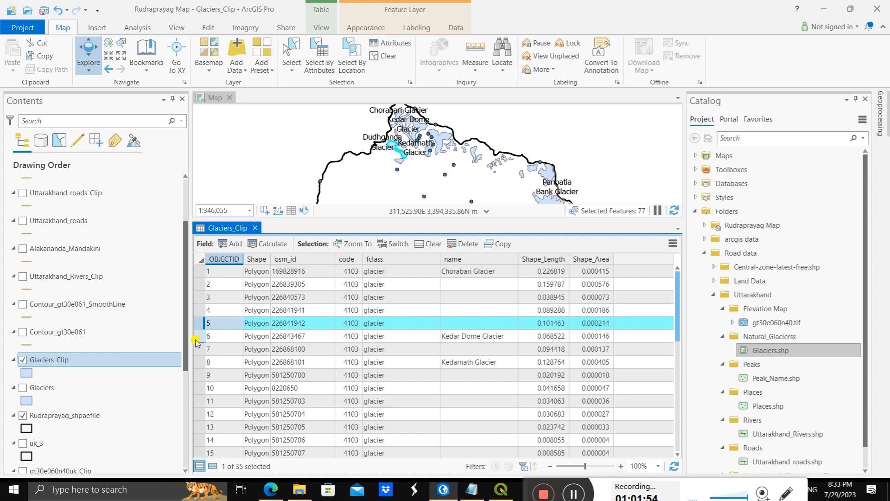
click(201, 336)
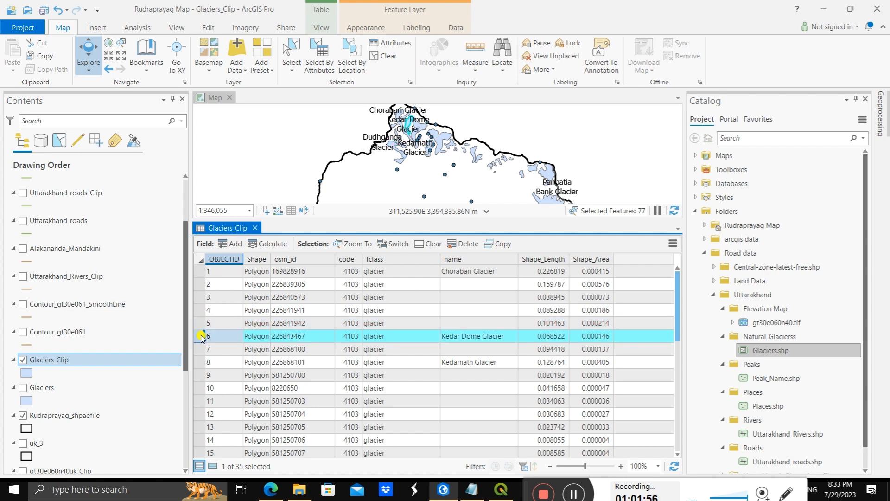
click(202, 388)
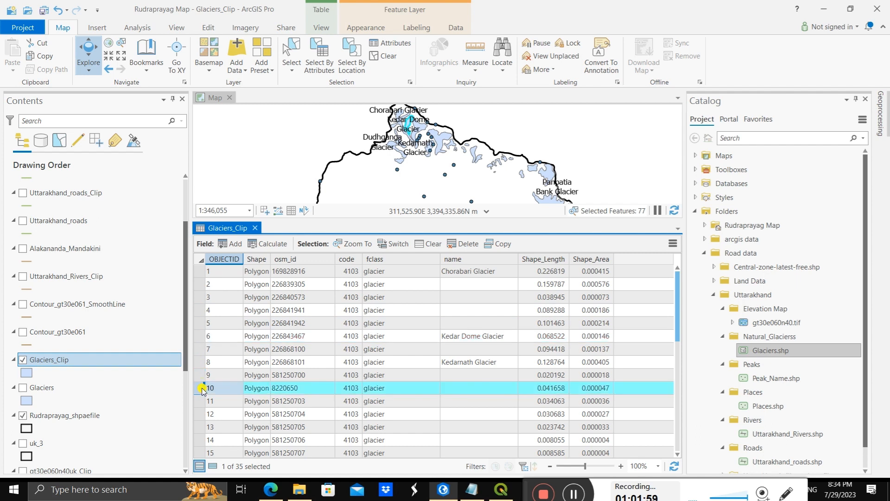
click(198, 414)
click(199, 427)
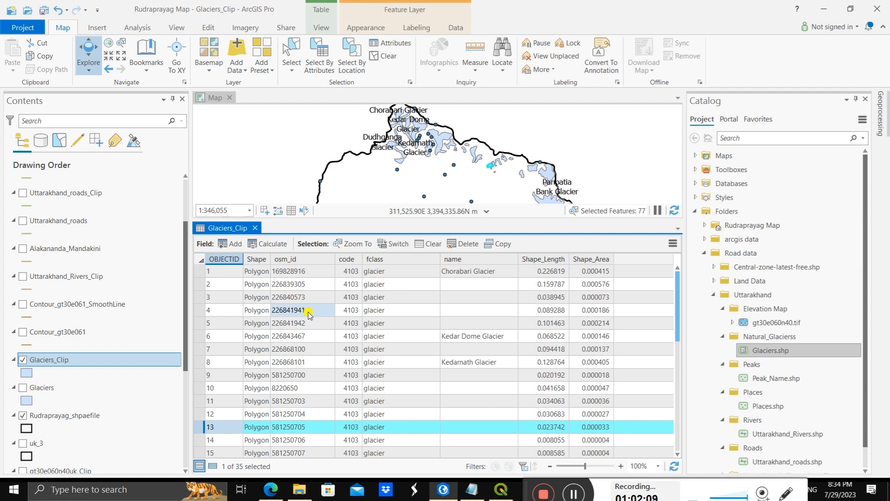
Step: Select the Chorabari, Kedar Dome, Kedarnath, Dudhganga and Panpatia Bank Glacier records together in the Glaciers_Clip table and check the selection
scroll(310, 315, down, 1)
scroll(309, 313, up, 1)
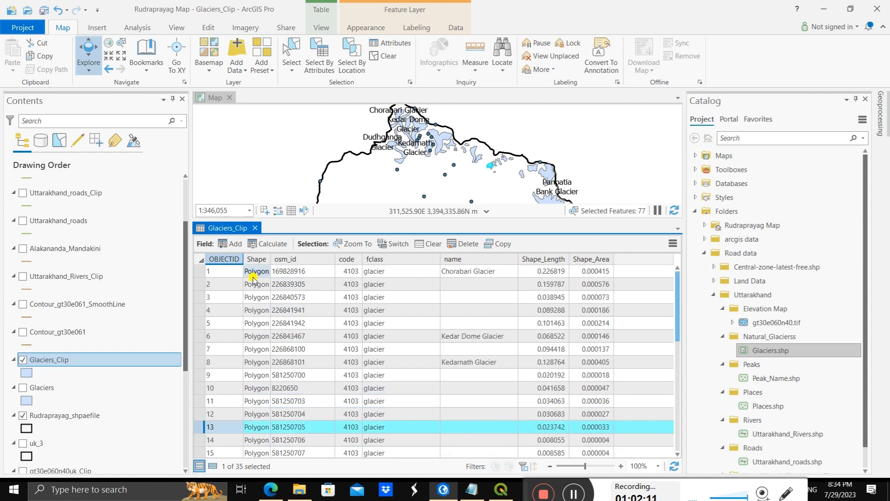
click(204, 275)
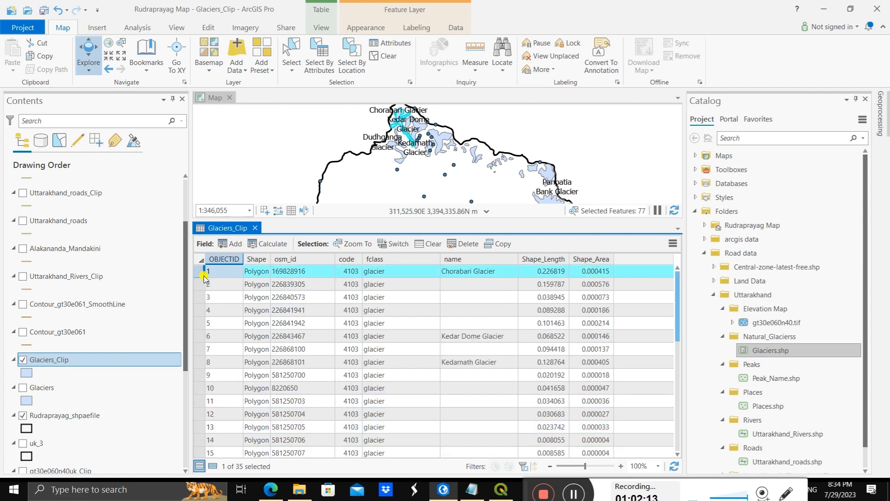
ctrl+click(199, 336)
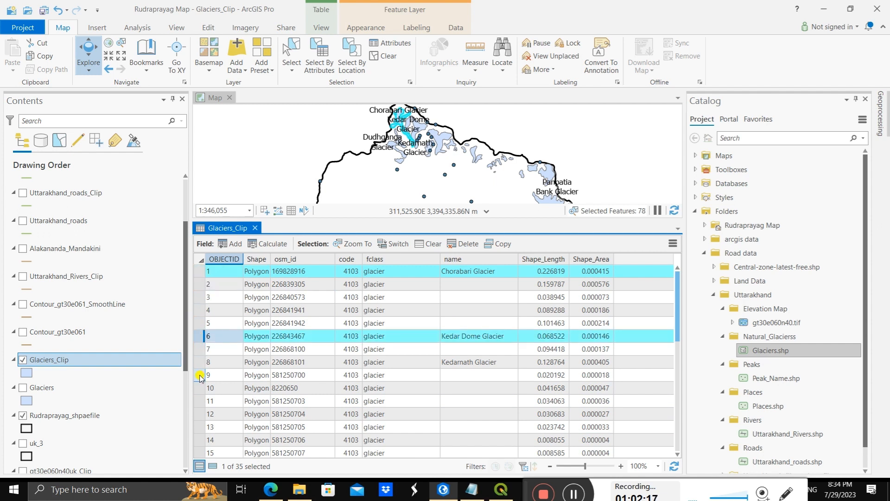
ctrl+click(200, 362)
scroll(241, 366, down, 5)
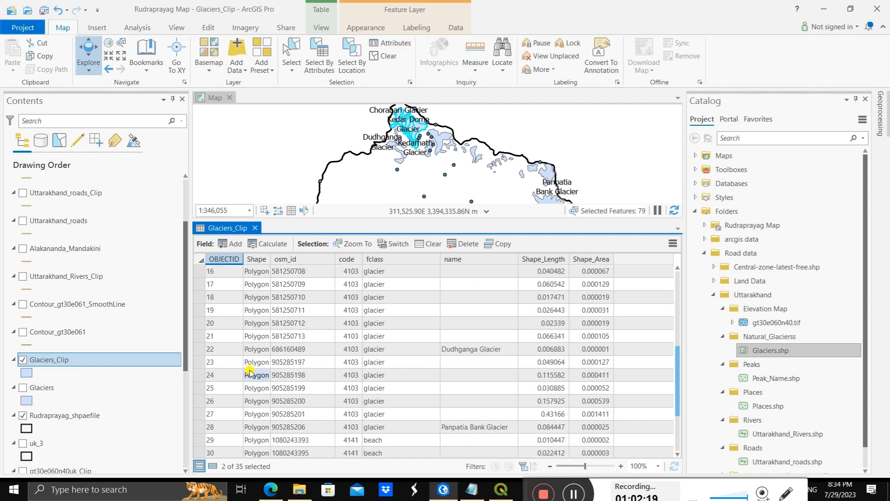
ctrl+click(200, 348)
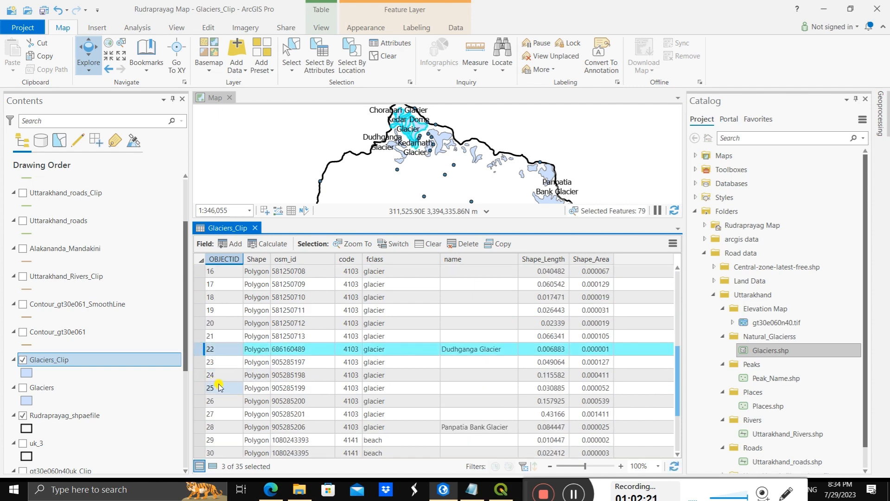
scroll(223, 386, down, 2)
ctrl+click(198, 349)
scroll(221, 379, down, 1)
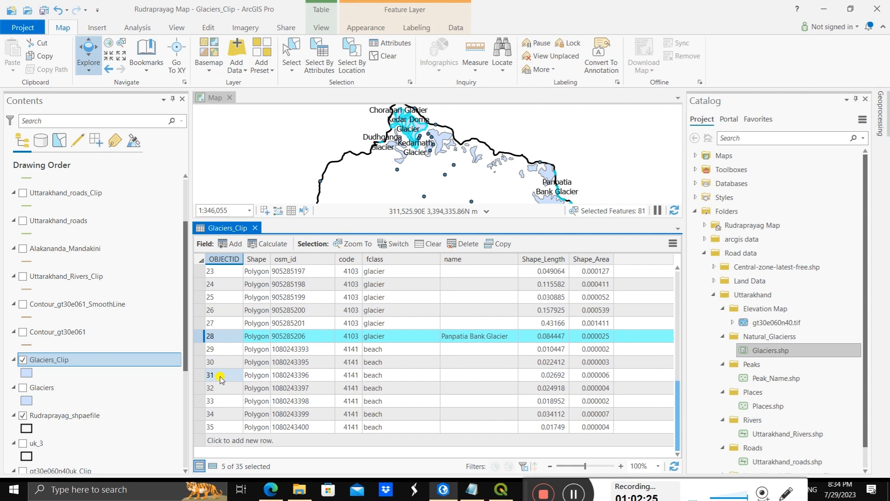
scroll(221, 378, up, 1)
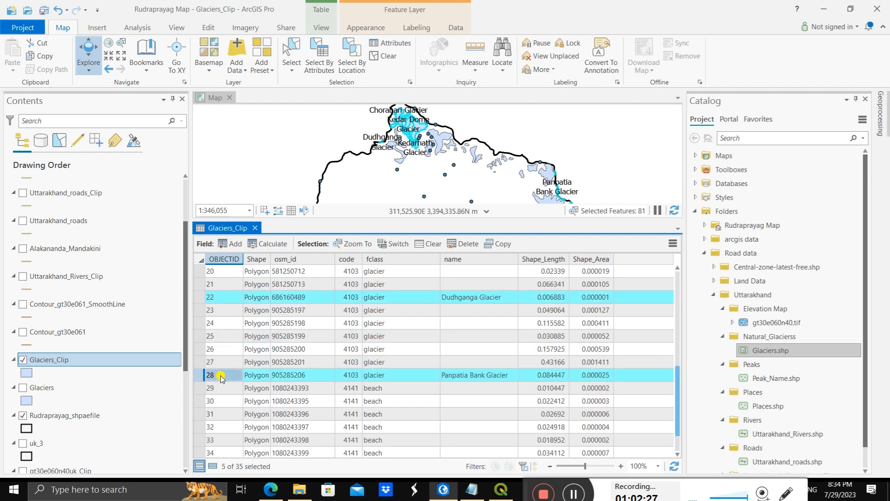
scroll(221, 378, up, 6)
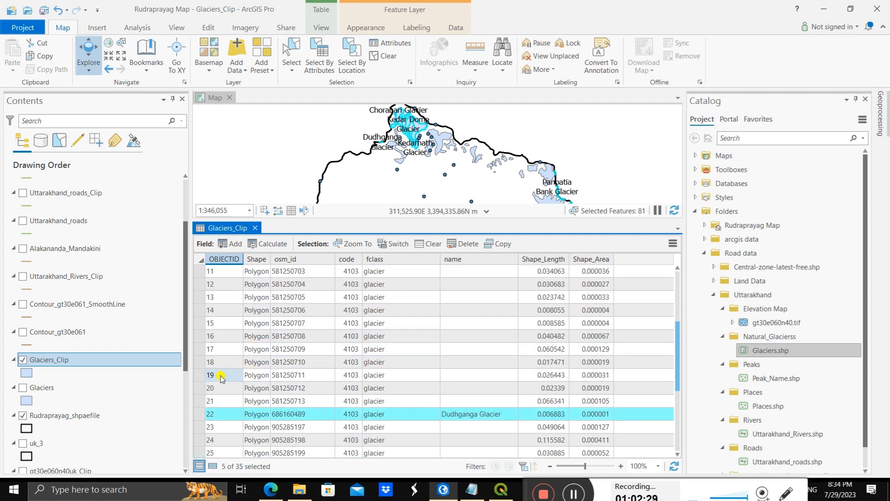
scroll(225, 377, up, 1)
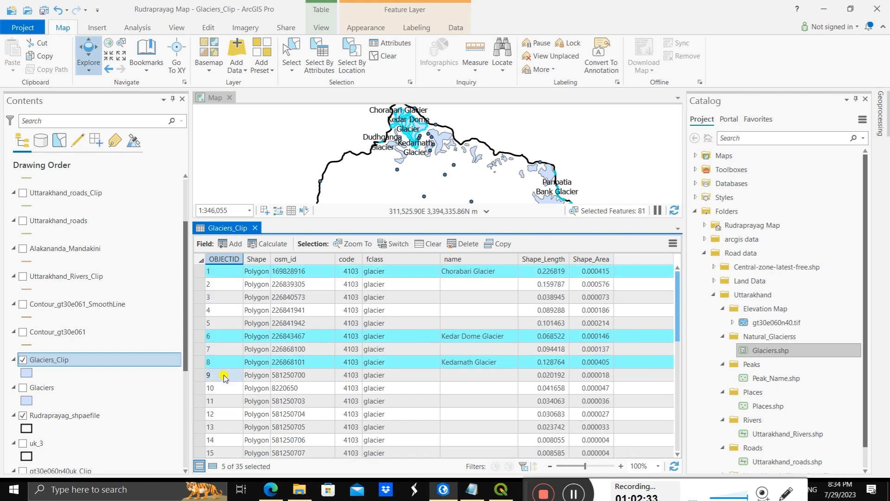
scroll(225, 377, down, 6)
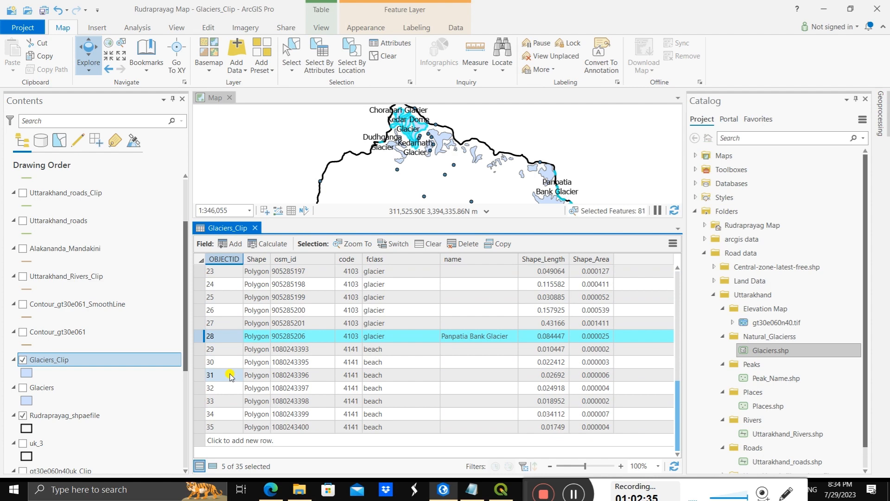
scroll(230, 376, up, 8)
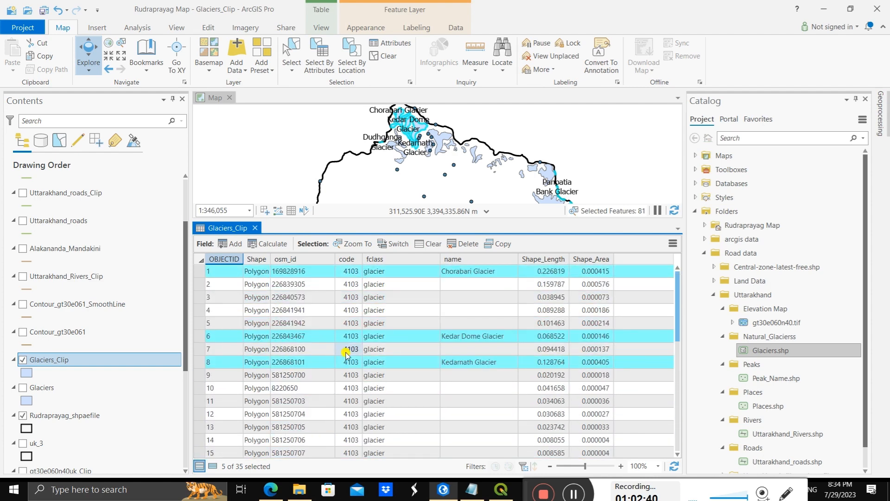
Step: Review the remaining Glaciers_Clip records, close the attribute table, and examine the selected named glaciers along the district's northern and eastern boundary
scroll(348, 353, down, 8)
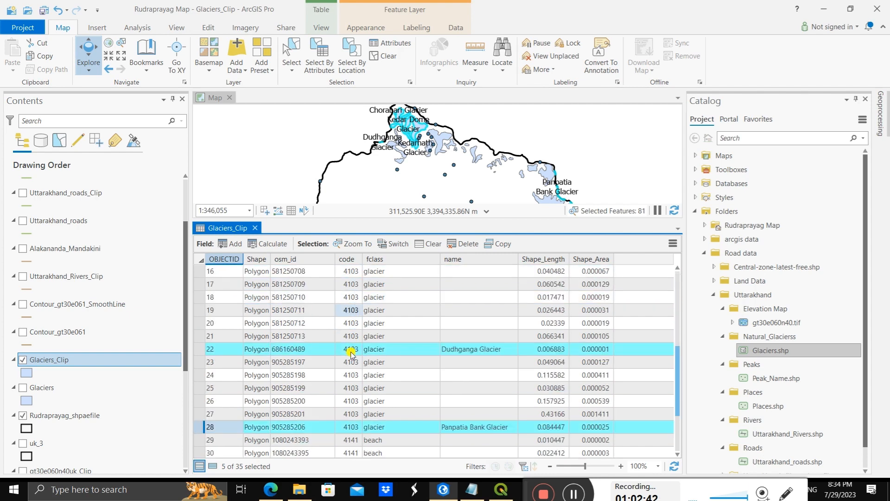
click(254, 227)
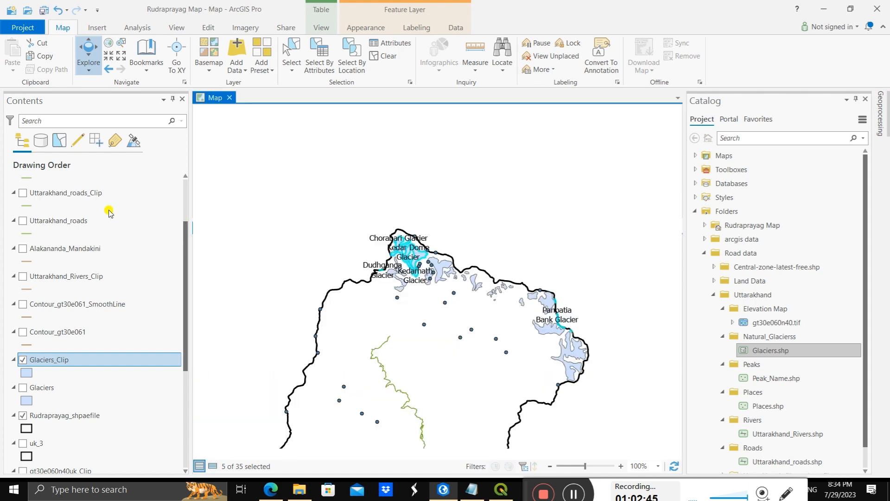
right_click(73, 362)
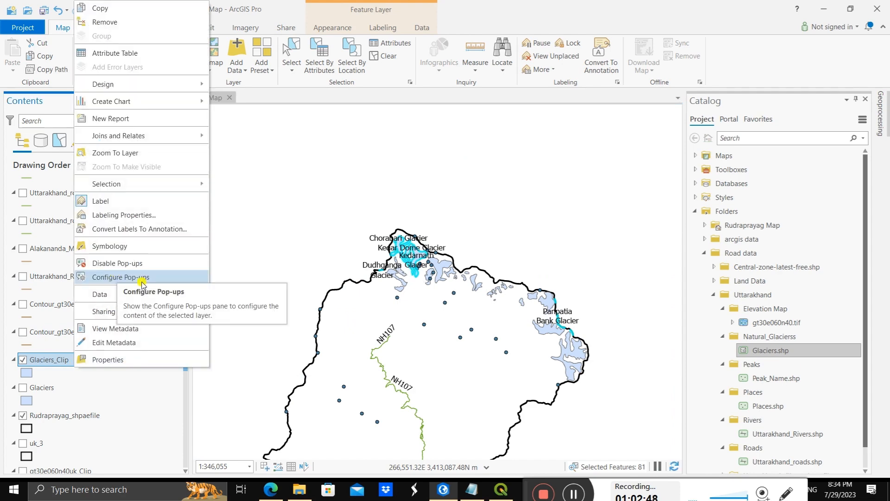
scroll(540, 324, up, 3)
scroll(543, 332, down, 1)
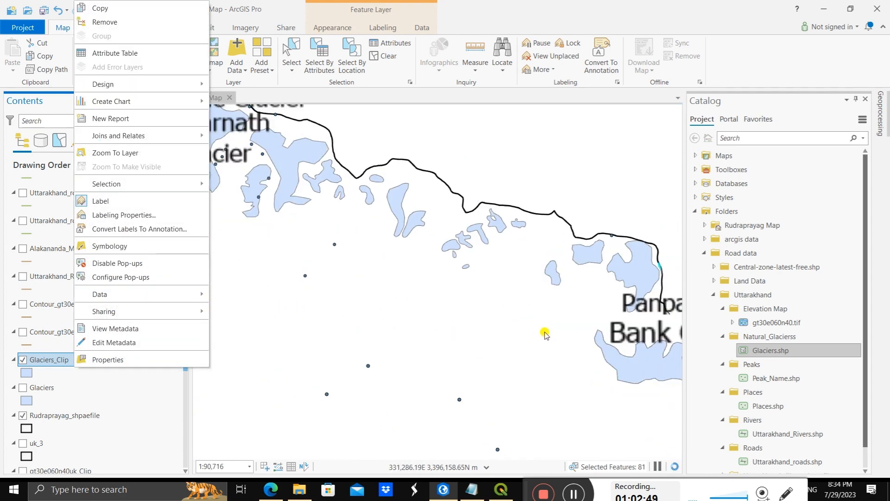
click(606, 366)
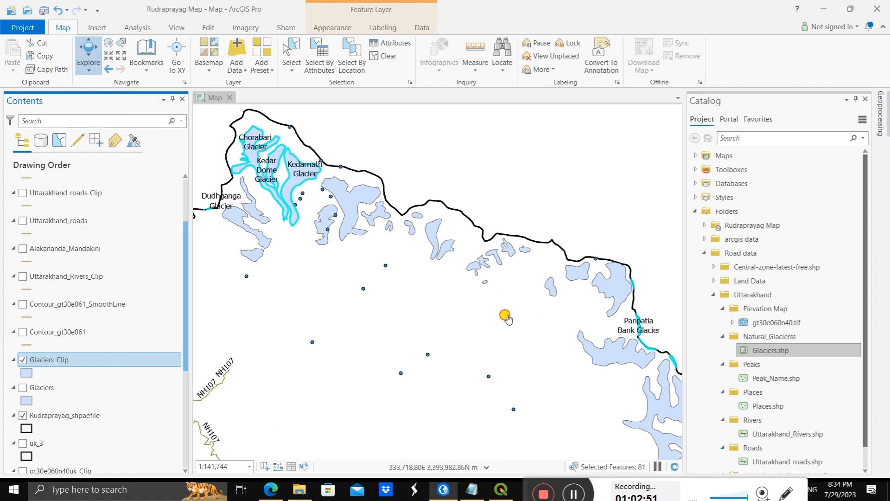
drag(538, 364, 431, 292)
scroll(513, 314, up, 3)
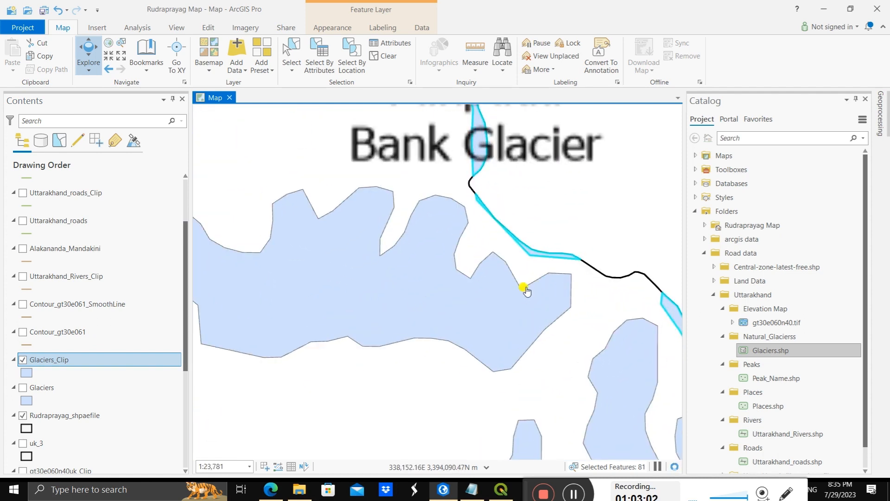
scroll(522, 291, down, 3)
scroll(425, 303, down, 3)
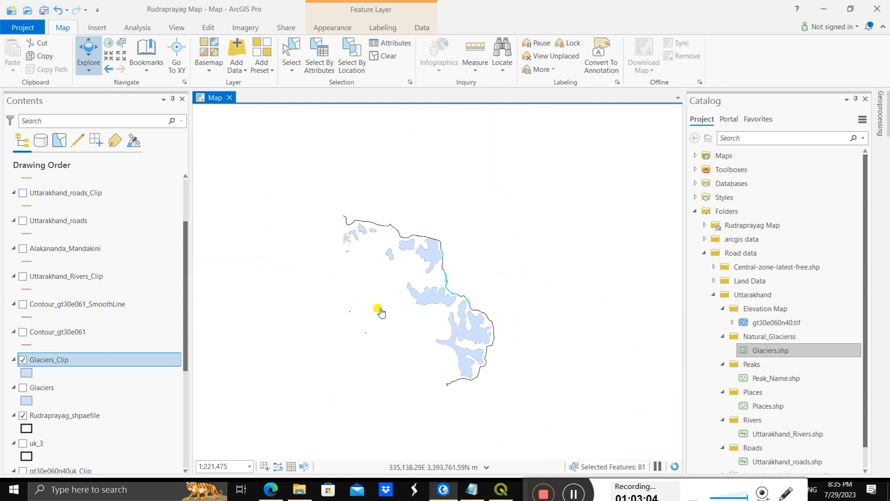
drag(373, 316, 509, 301)
scroll(446, 286, down, 3)
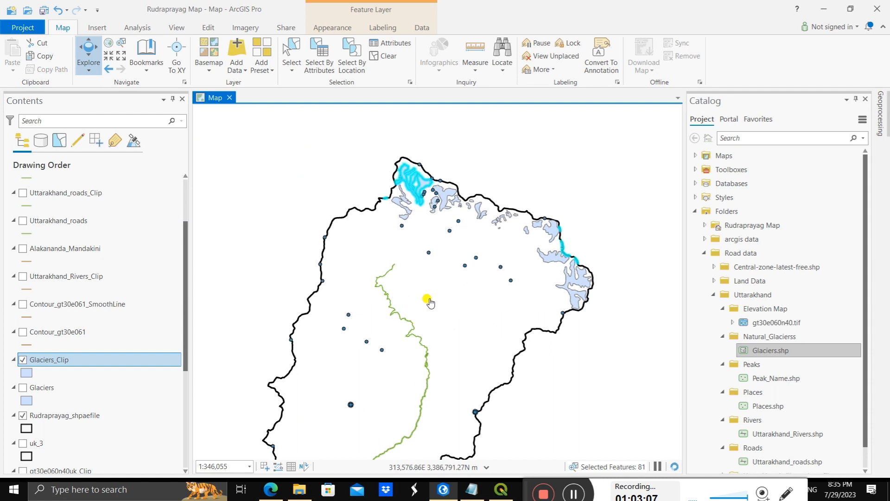
scroll(415, 308, up, 3)
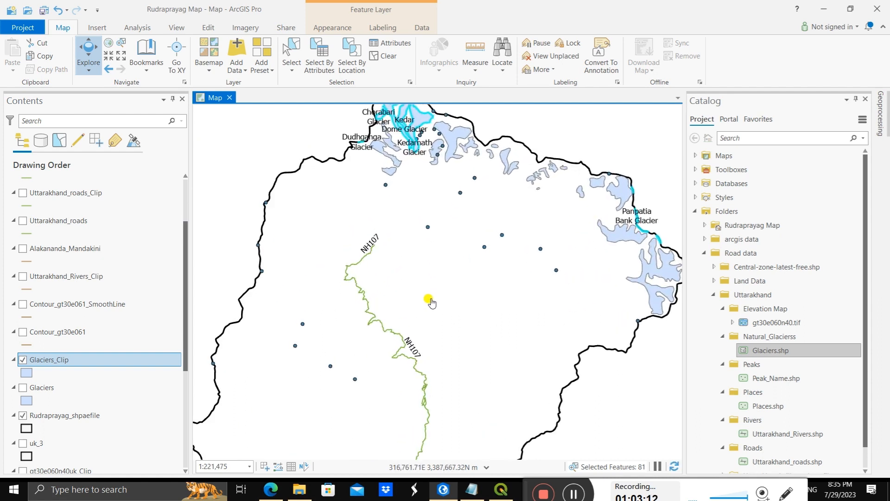
Step: Export the selected Glaciers_Clip features to Rudraprayag Map.gdb as a new feature class named Glaciers_Rudra
right_click(80, 359)
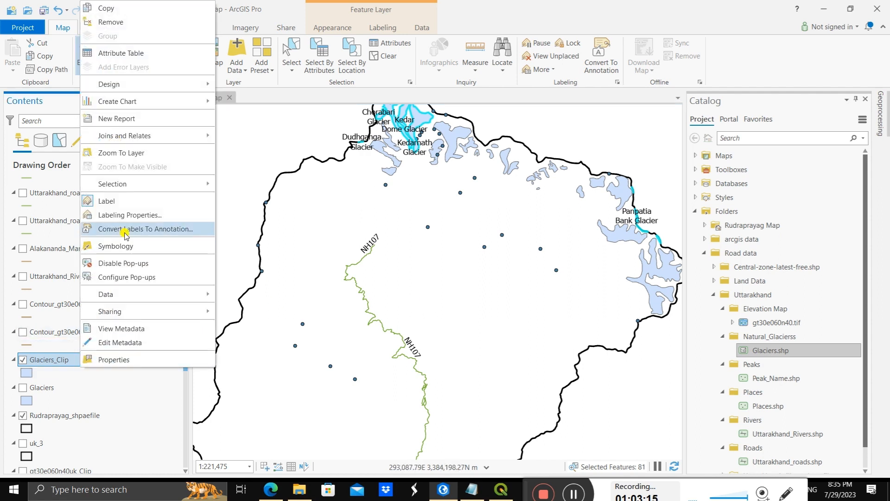
click(64, 360)
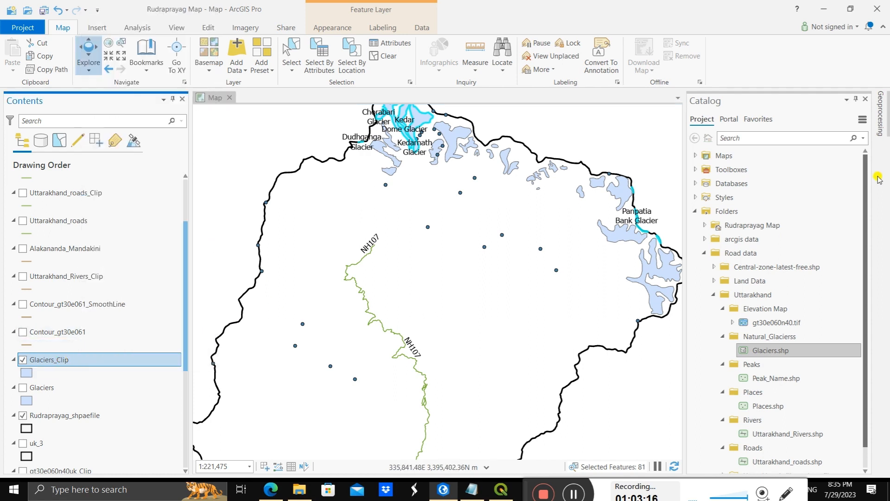
right_click(120, 361)
mouse_move(145, 305)
click(280, 295)
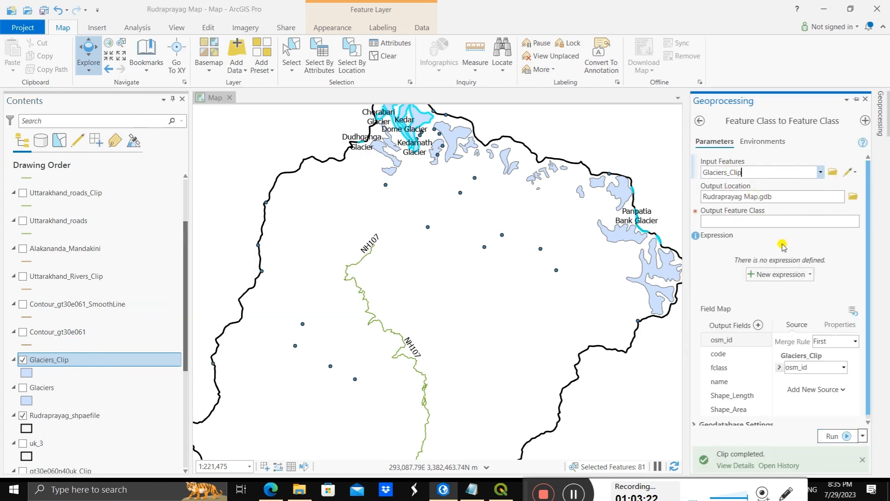
click(761, 225)
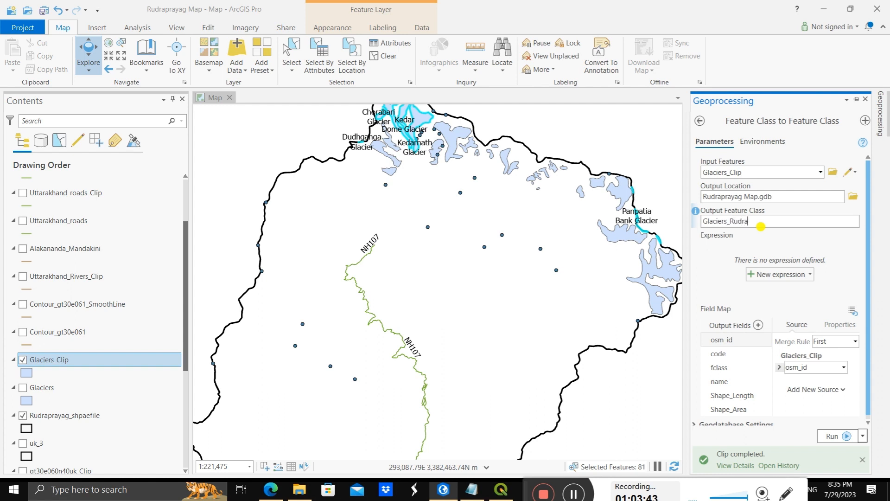
click(761, 226)
click(830, 436)
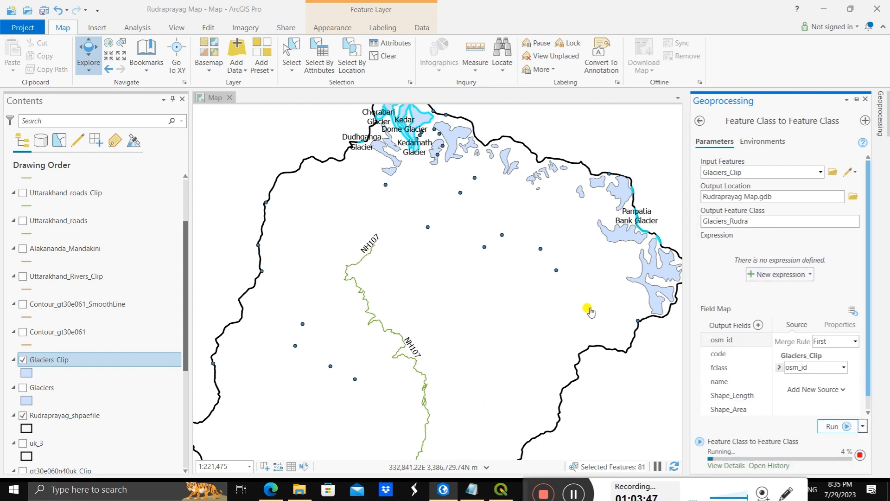
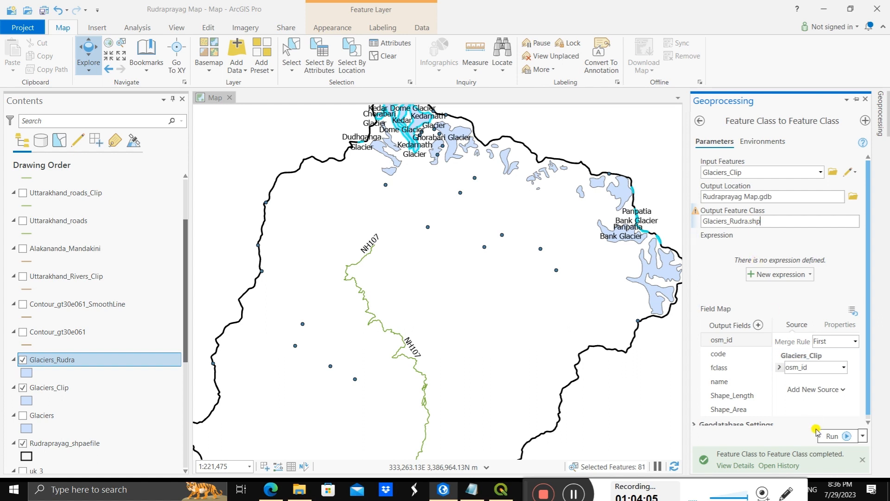
Step: Run the Glaciers_Rudra export again and hide the Glaciers_Clip layer
click(830, 436)
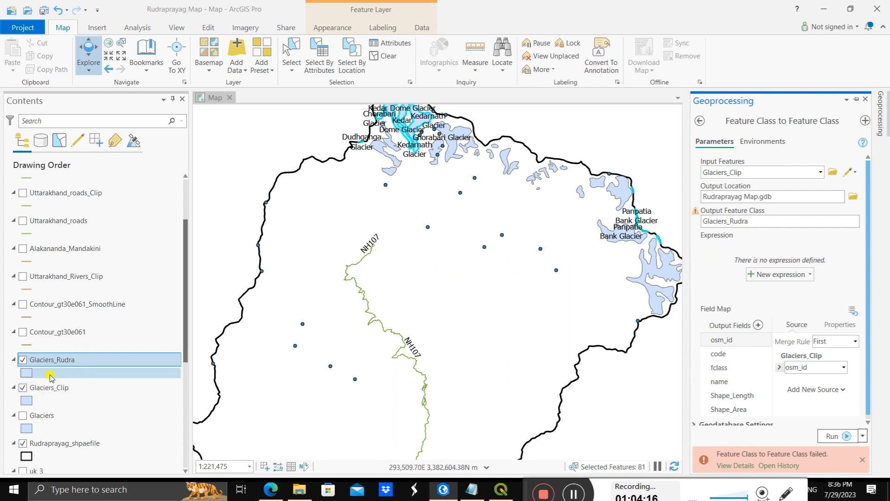
click(22, 388)
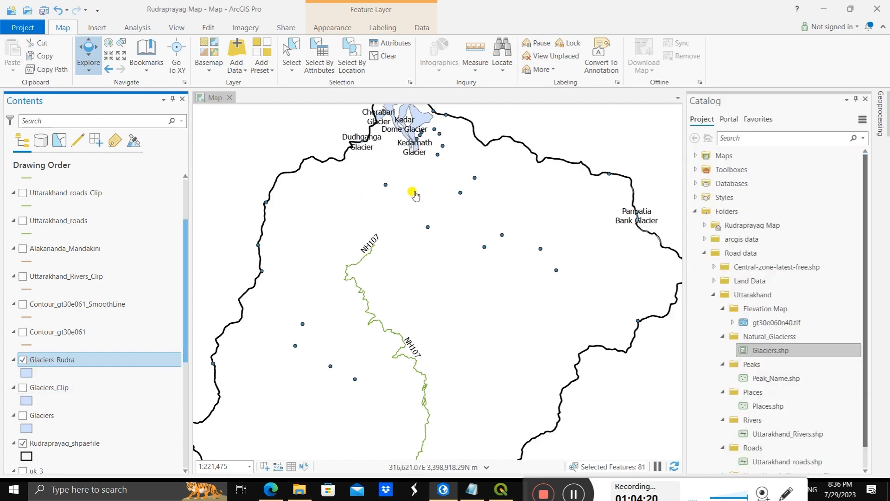
Step: Examine the Glaciers_Rudra polygons and labels up close near Dudhganga and Kedarnath, and across the district out to Panpatia Bank Glacier
scroll(361, 199, up, 3)
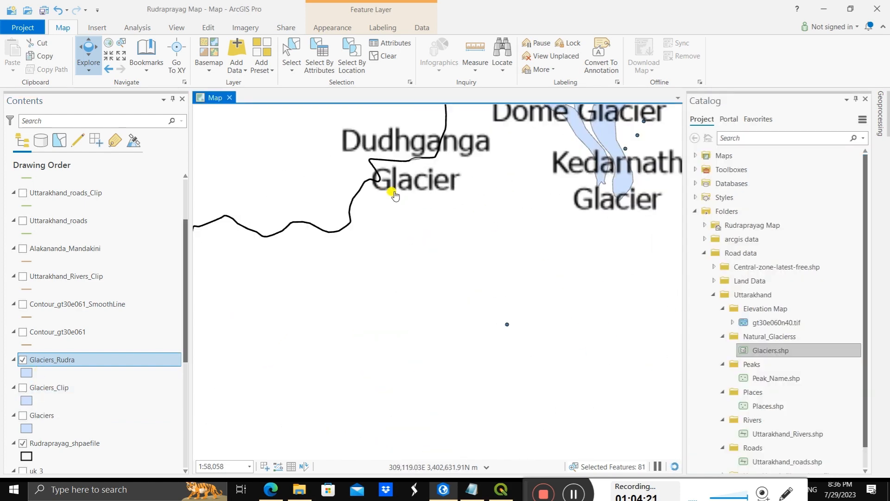
scroll(395, 195, up, 2)
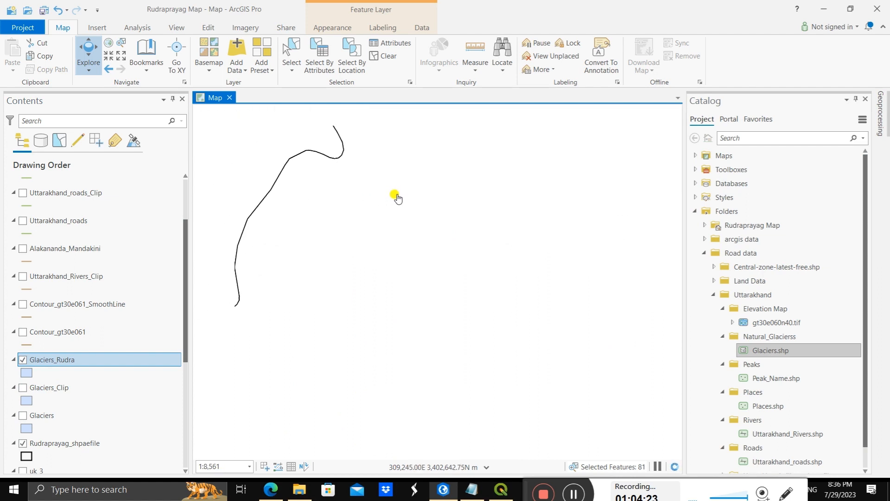
drag(407, 200, 364, 310)
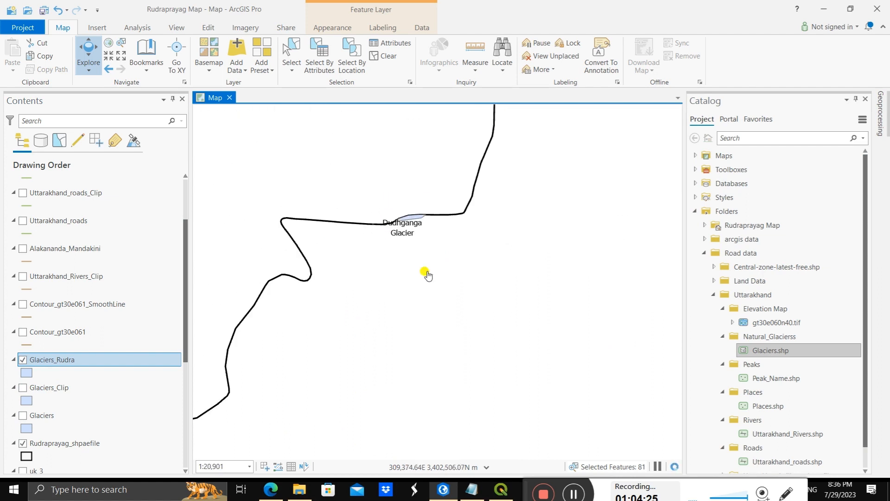
scroll(437, 238, down, 4)
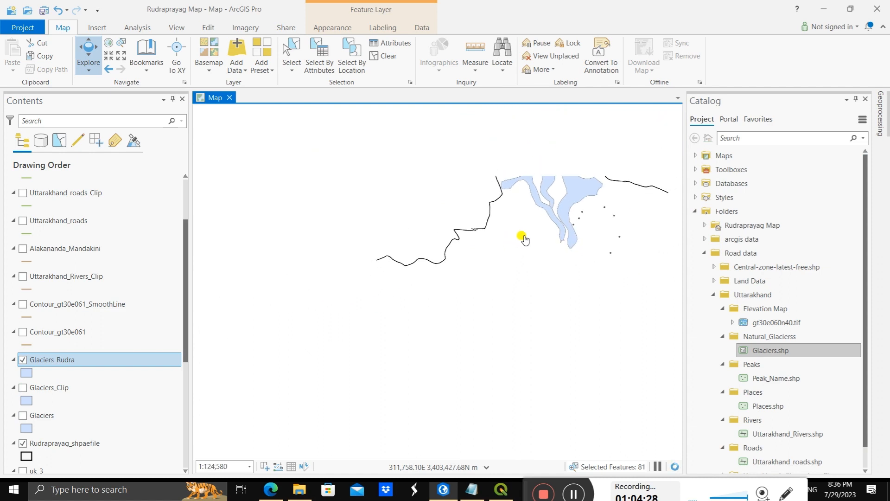
drag(470, 262, 318, 224)
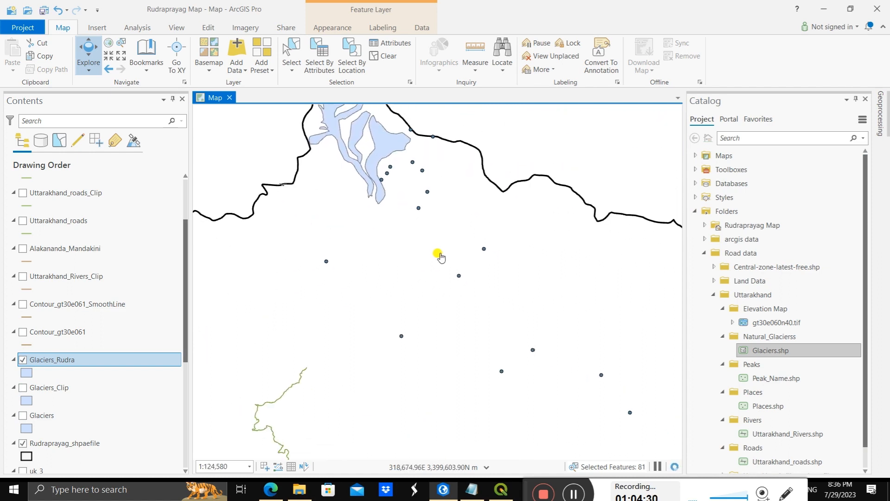
drag(439, 251, 343, 223)
scroll(491, 278, down, 3)
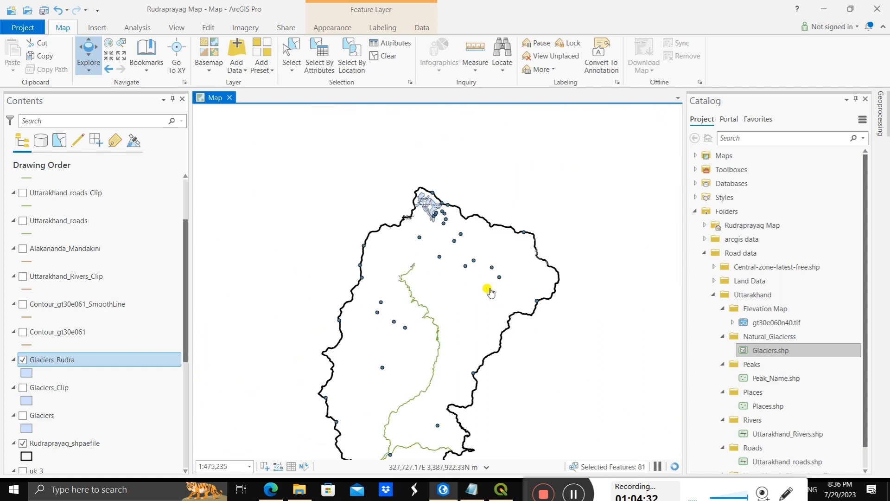
scroll(473, 299, up, 2)
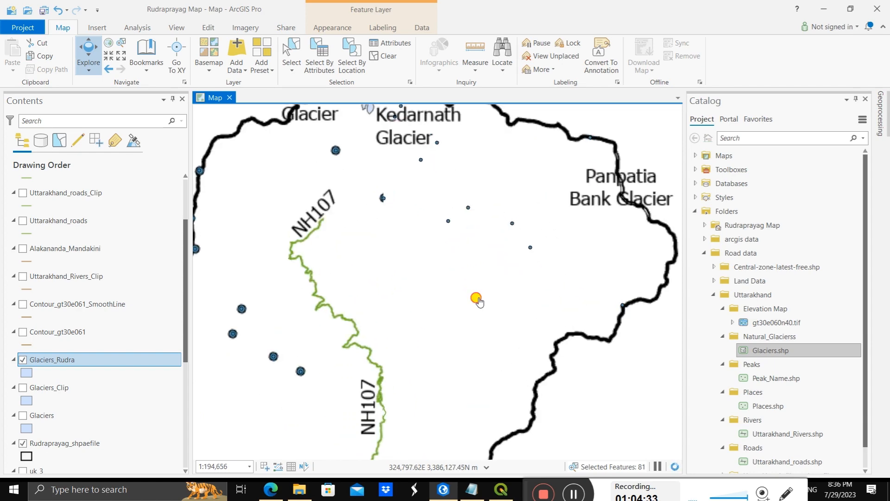
scroll(412, 290, down, 1)
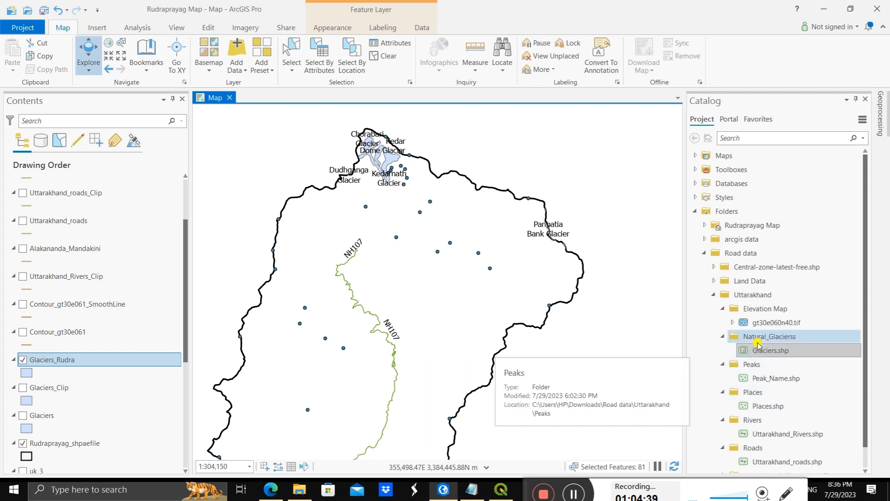
Step: Add Places.shp from the Uttarakhand Places folder to the map and inspect its points across the district
scroll(753, 419, down, 1)
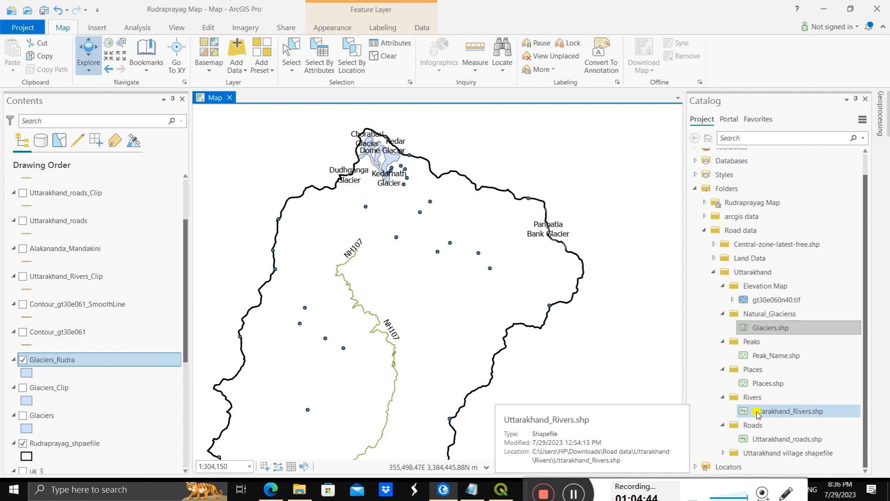
scroll(120, 287, up, 3)
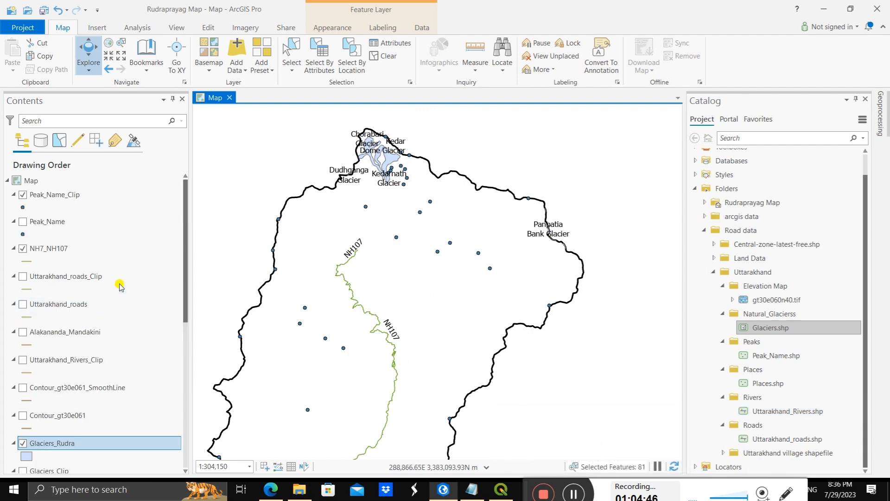
scroll(120, 287, down, 9)
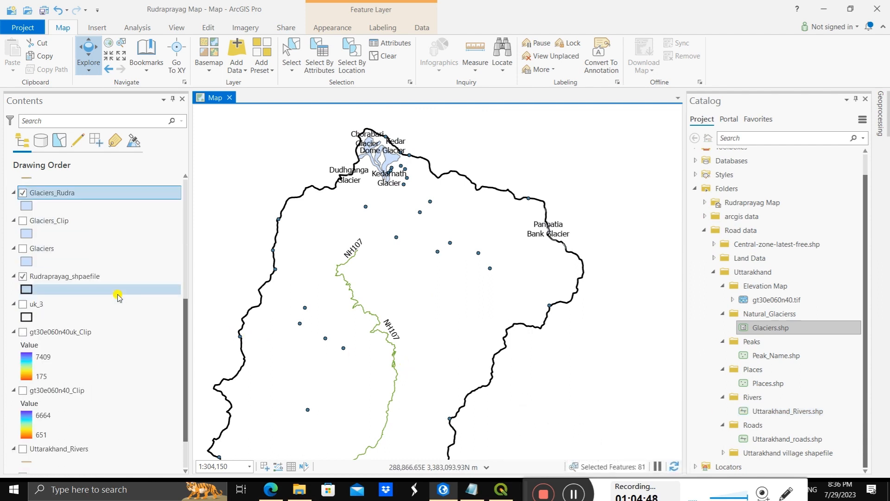
scroll(120, 297, down, 2)
scroll(119, 297, up, 11)
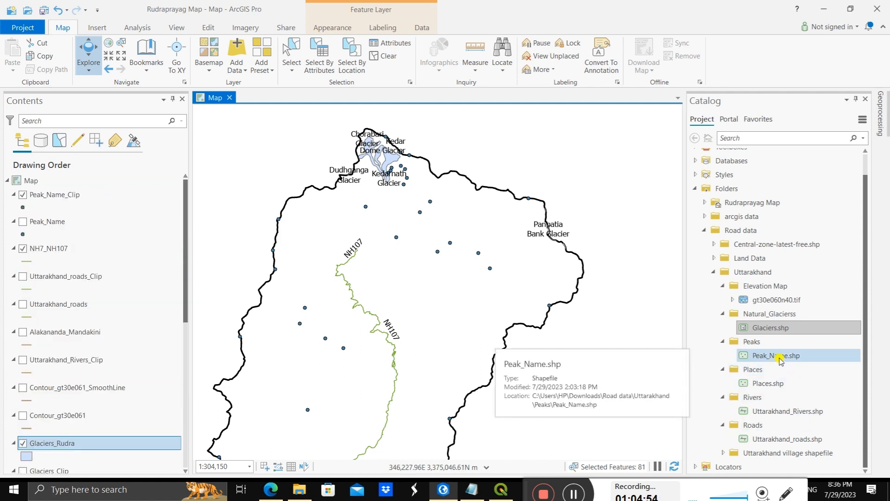
click(781, 383)
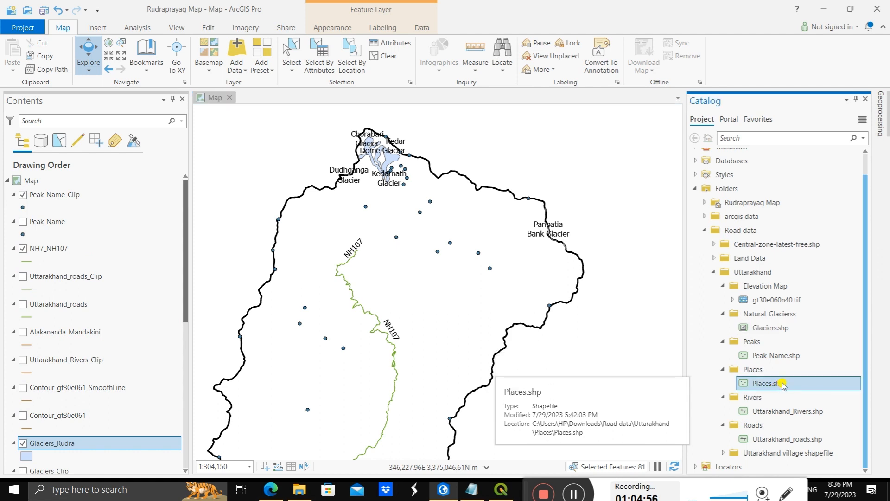
mouse_move(783, 384)
mouse_down()
mouse_move(757, 373)
mouse_move(441, 340)
mouse_up()
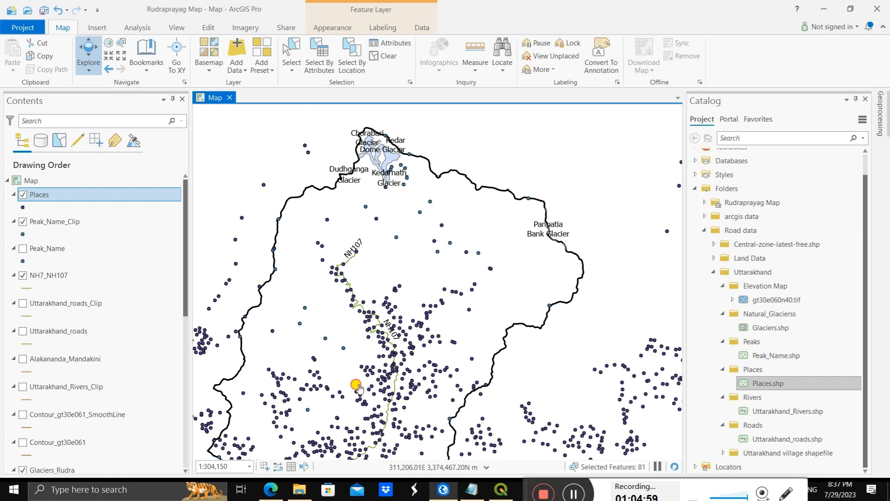
drag(361, 381, 371, 278)
drag(330, 326, 354, 294)
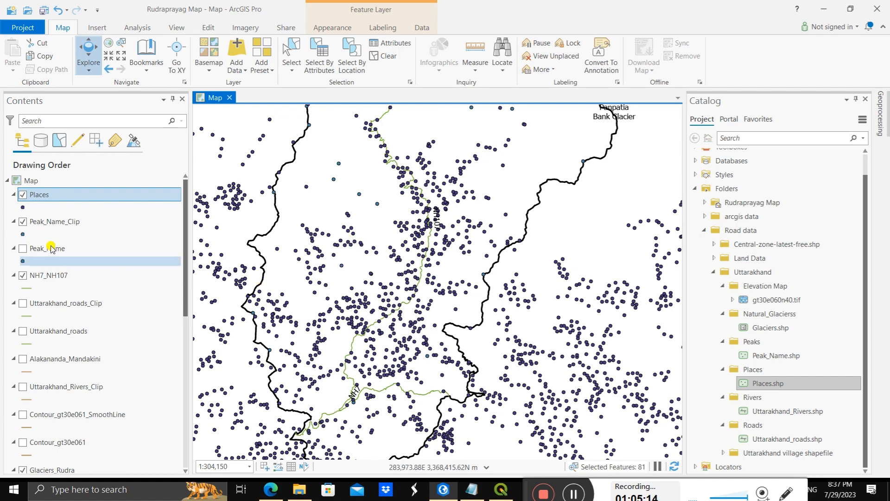
Step: Remove the Places layer from the map and bring the whole district into view
right_click(45, 195)
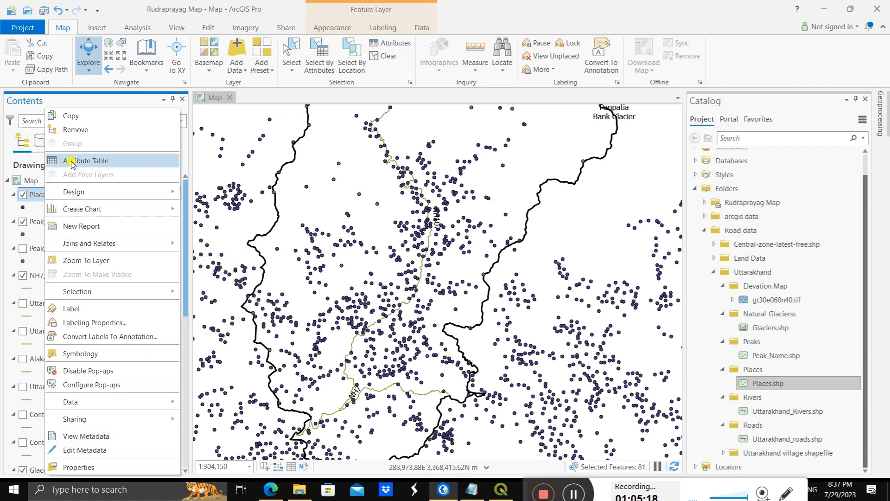
click(75, 129)
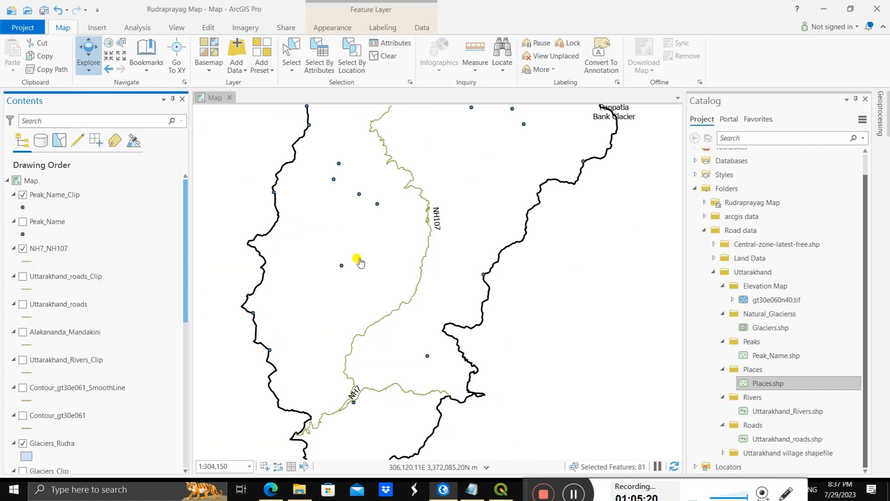
scroll(489, 238, down, 3)
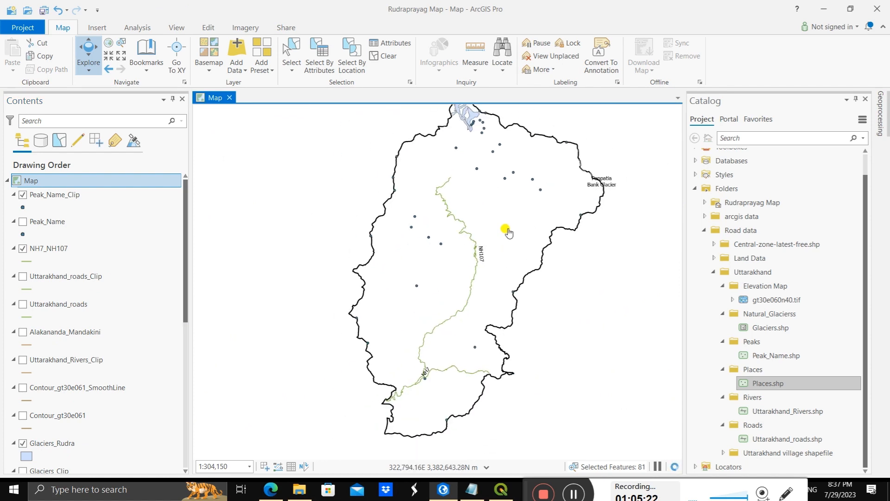
drag(539, 255, 538, 243)
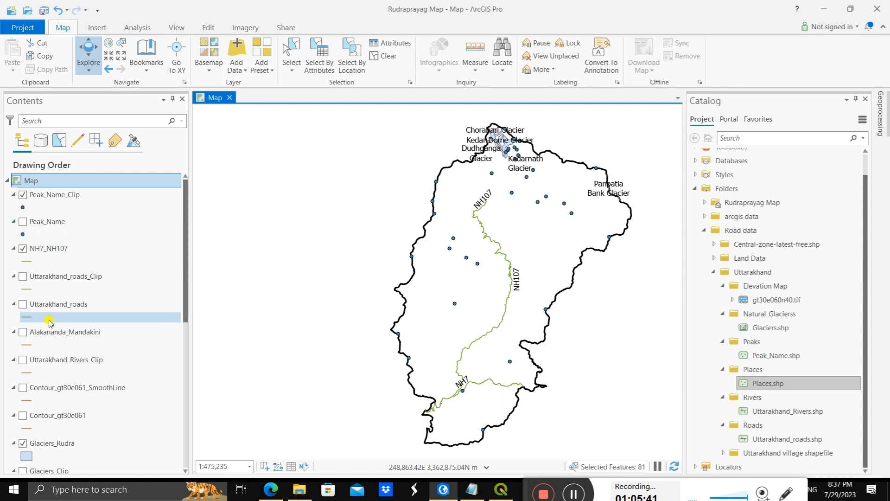
Step: Make the Alakananda_Mandakini river layer visible on the map
scroll(49, 322, down, 1)
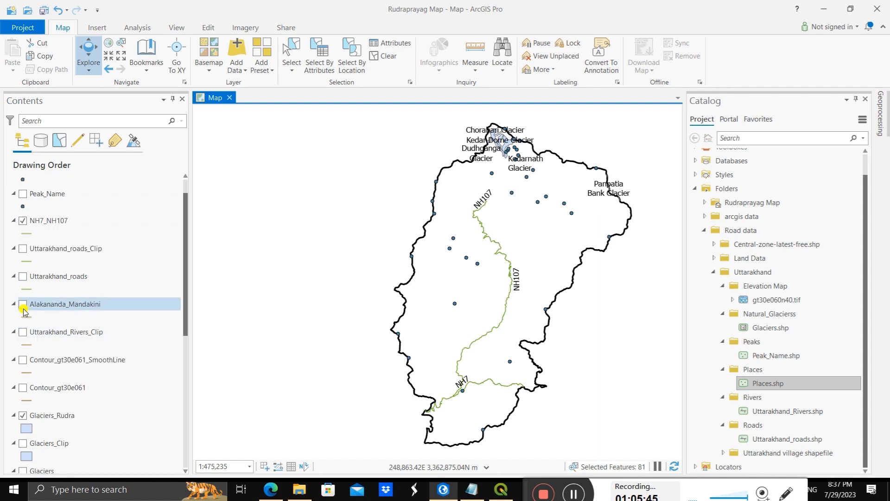
click(24, 307)
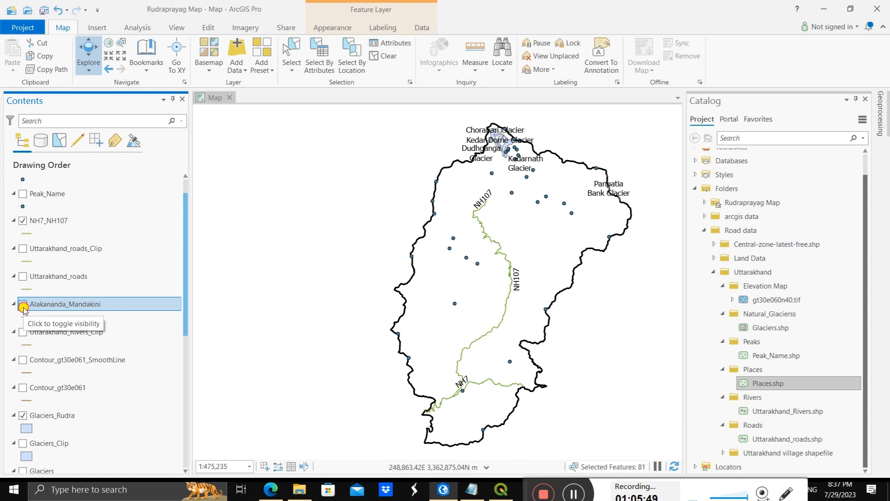
click(23, 306)
Step: Search the Alakananda_Mandakini line symbols for "river" and apply the first ArcGIS 2D Water (line) symbol
scroll(523, 325, up, 5)
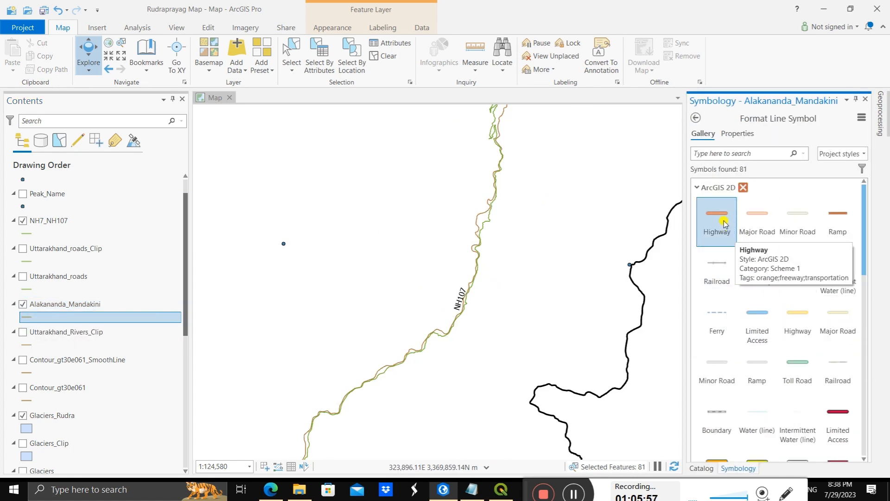
scroll(799, 314, down, 3)
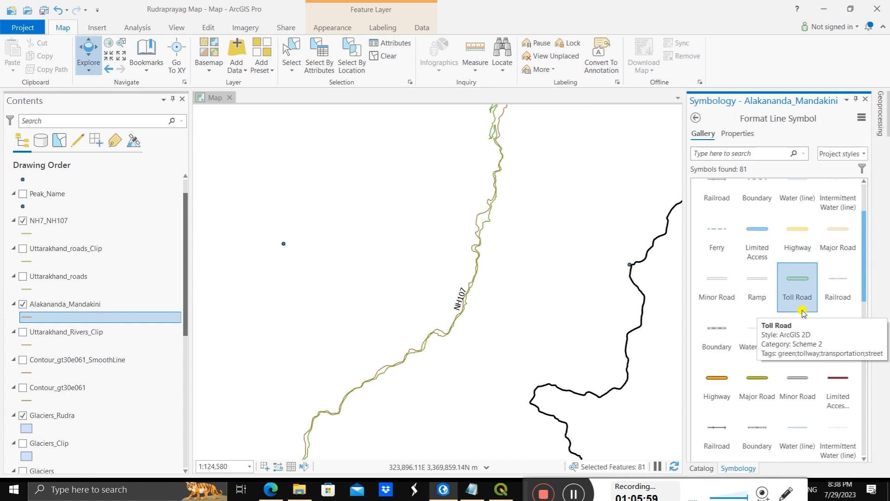
scroll(802, 312, down, 2)
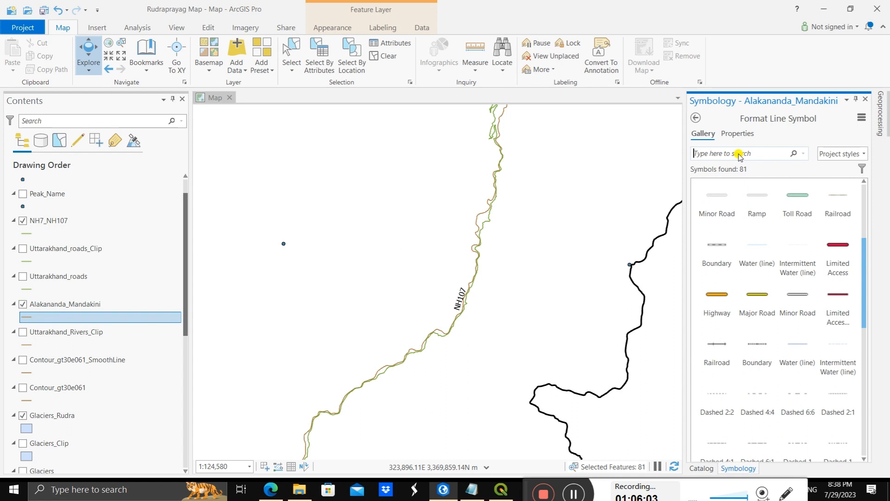
text(river)
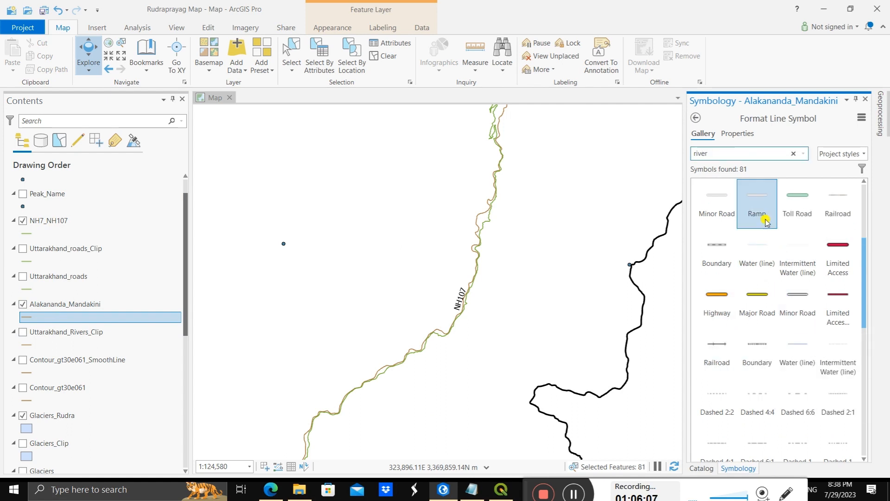
key(Return)
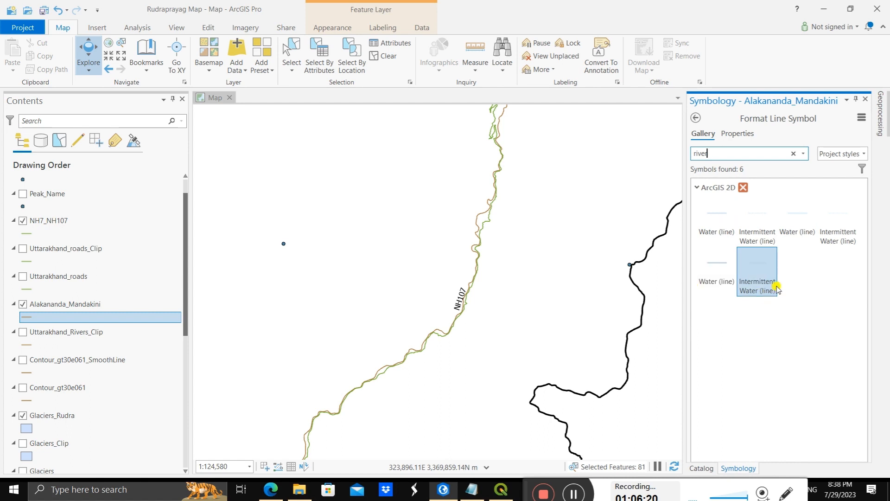
click(714, 213)
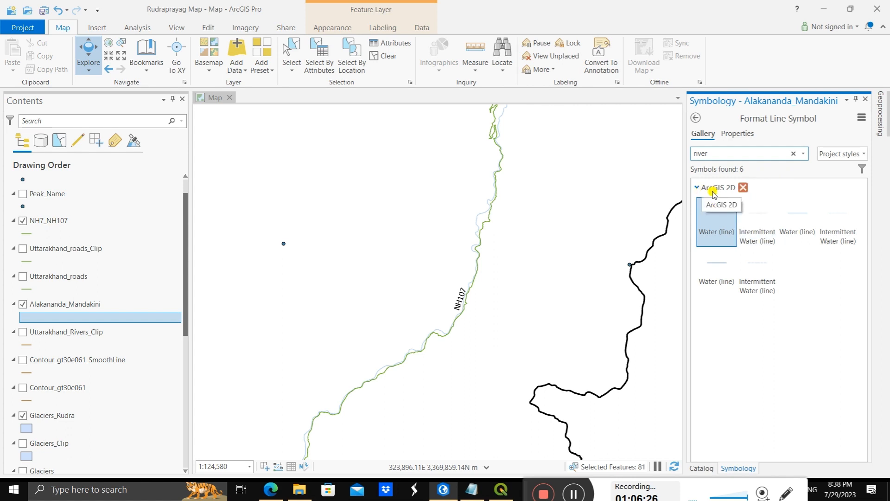
Step: Remove the ArcGIS 2D style connection from the symbol gallery and clear the "river" search
click(742, 187)
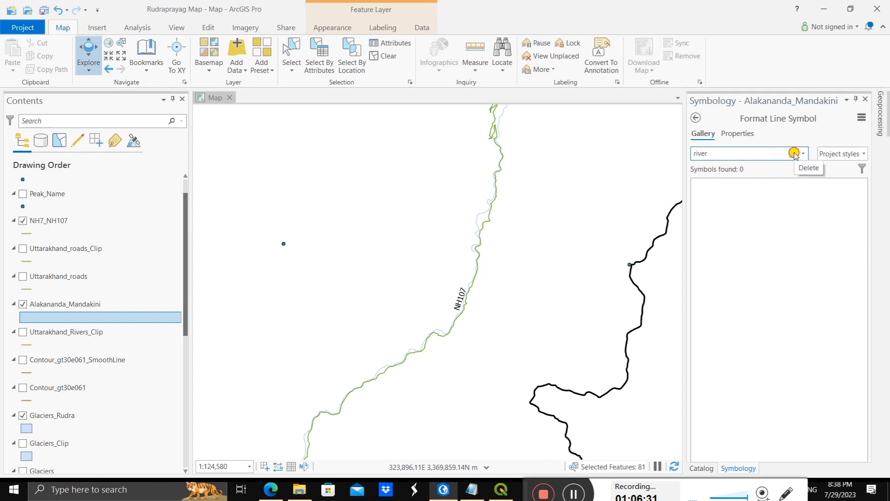
click(793, 153)
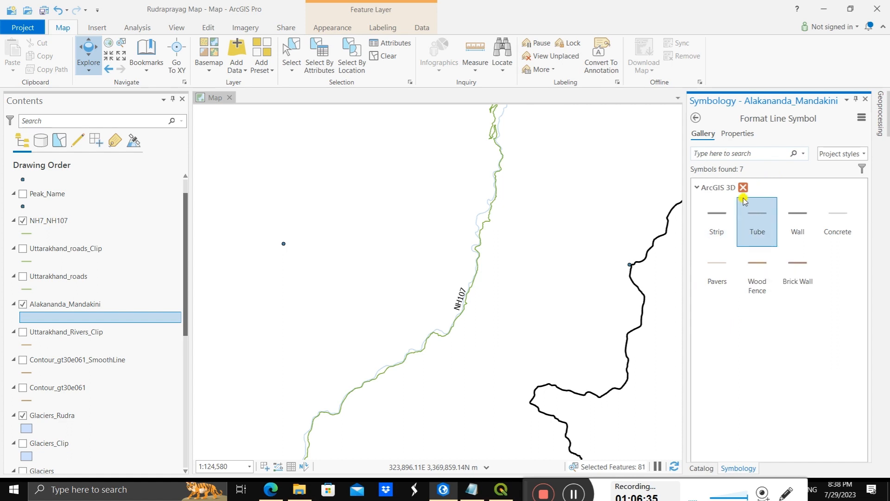
Step: Look through the ArcGIS 3D line symbols left in the Alakananda_Mandakini symbol gallery
click(697, 188)
click(697, 187)
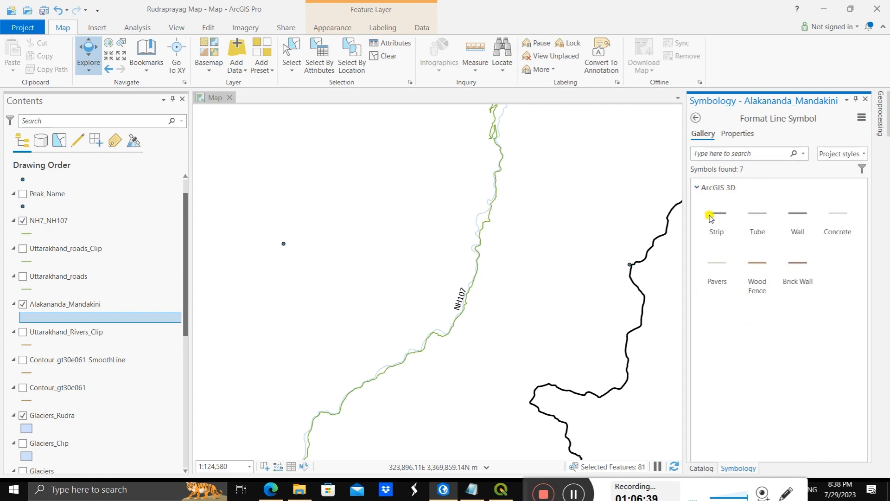
mouse_move(736, 191)
click(701, 467)
click(726, 466)
click(698, 187)
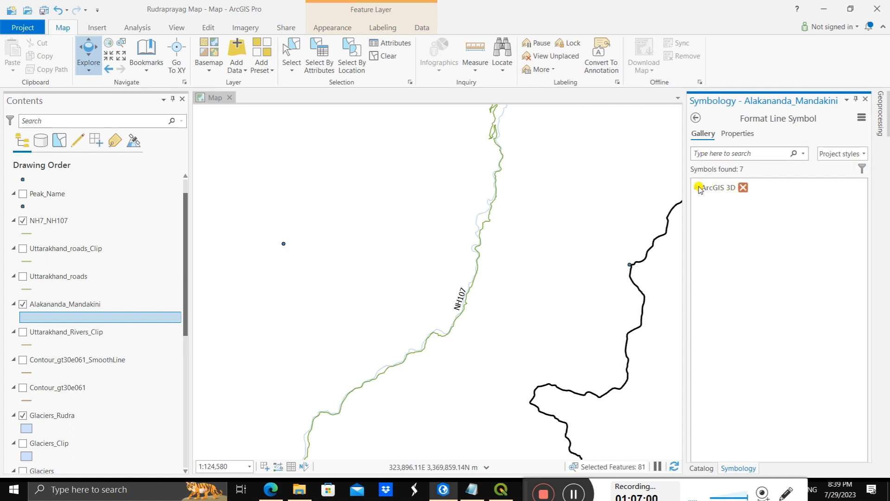
Step: Expand the ArcGIS 3D symbol group and check the gallery's view, grouping and sorting options
click(698, 187)
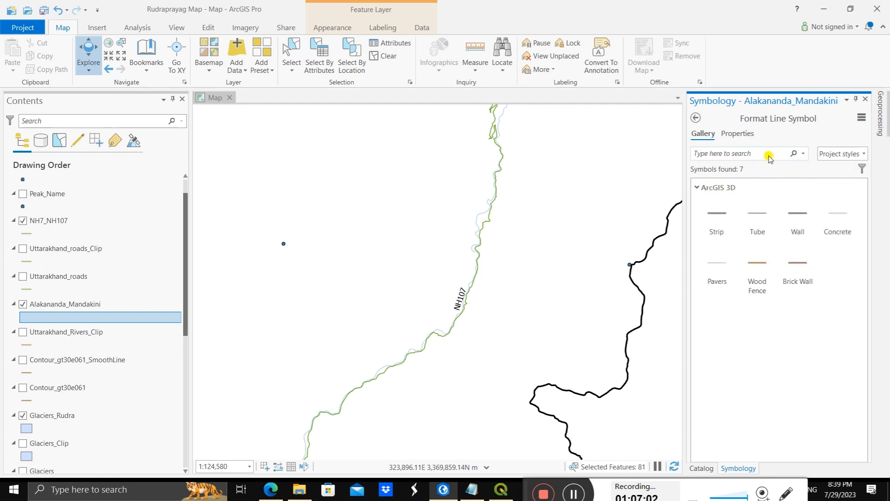
click(861, 168)
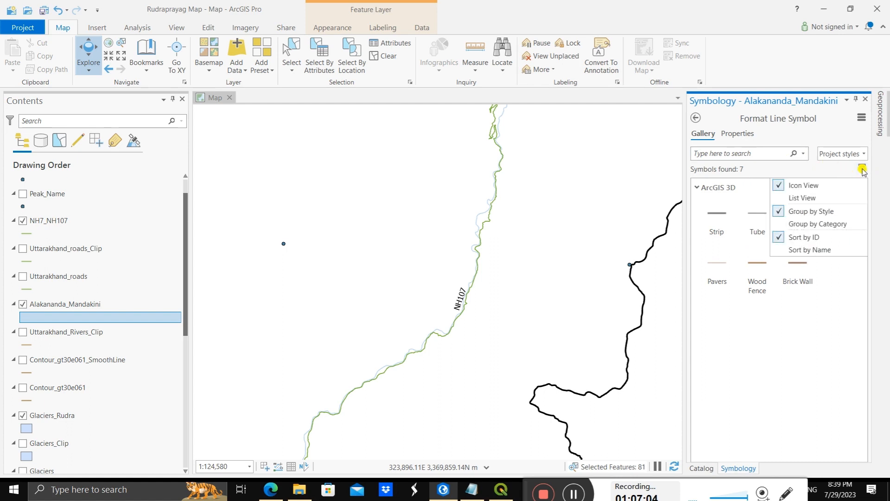
click(862, 169)
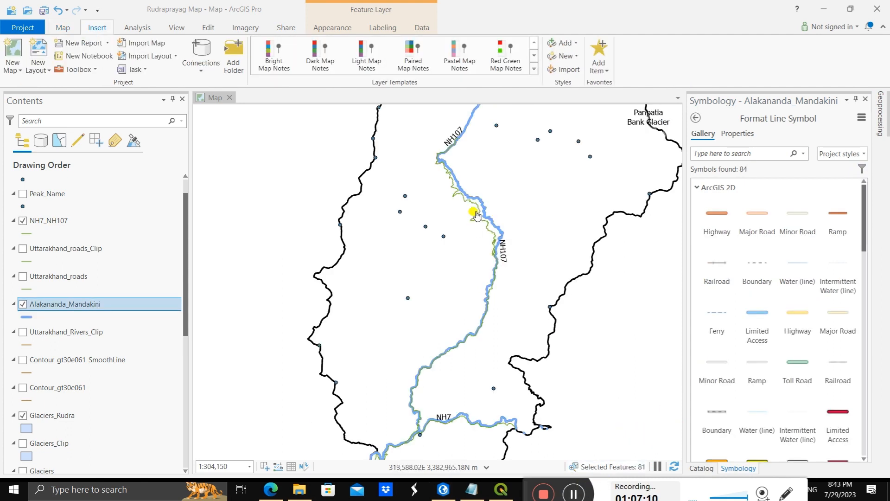
Step: Open the NH7_NH107 line symbol for formatting, applying the uncommitted Alakananda_Mandakini symbol formatting
scroll(473, 219, up, 4)
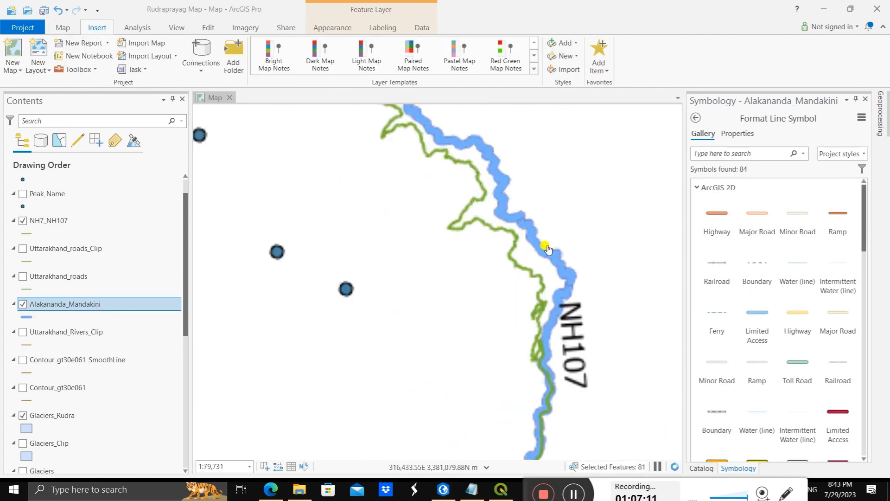
scroll(556, 285, up, 3)
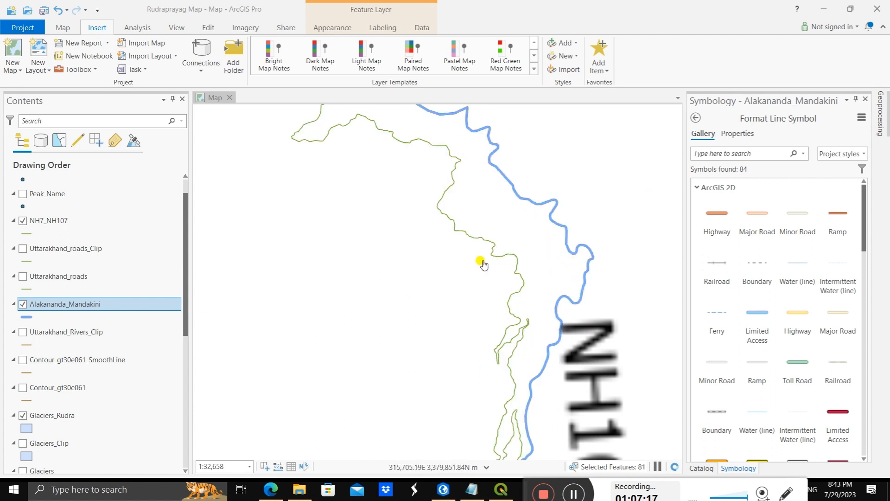
click(29, 234)
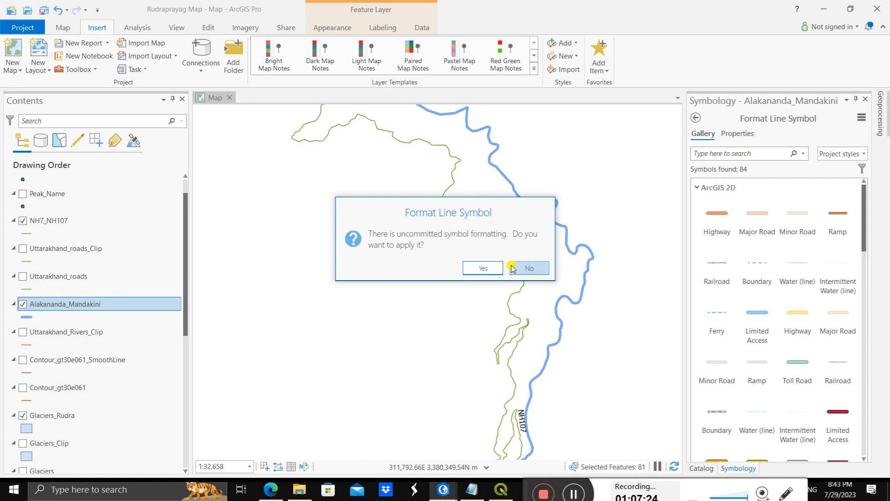
click(482, 269)
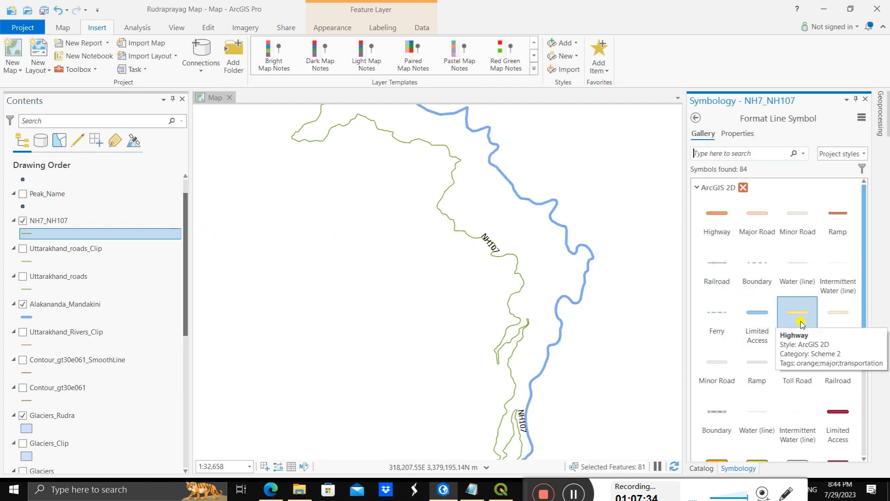
Step: Apply the orange ArcGIS 2D Highway symbol from Scheme 3 to the NH7_NH107 layer
scroll(807, 303, down, 1)
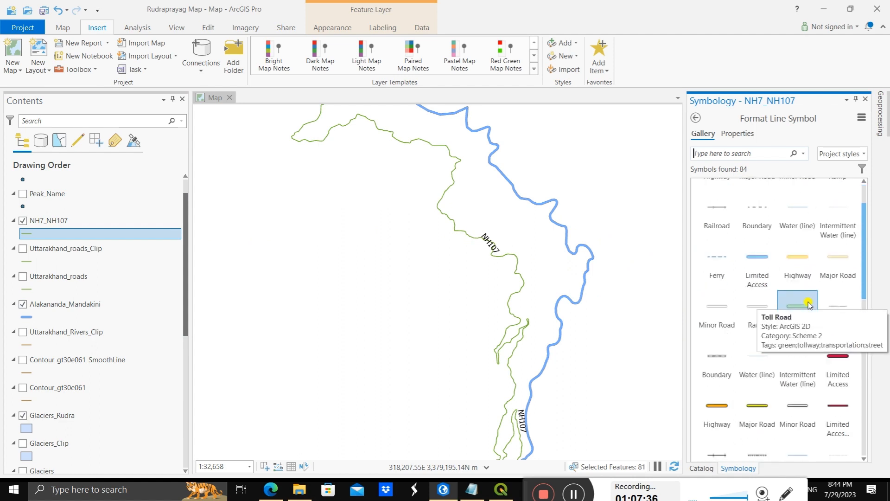
scroll(807, 304, down, 1)
scroll(807, 303, down, 1)
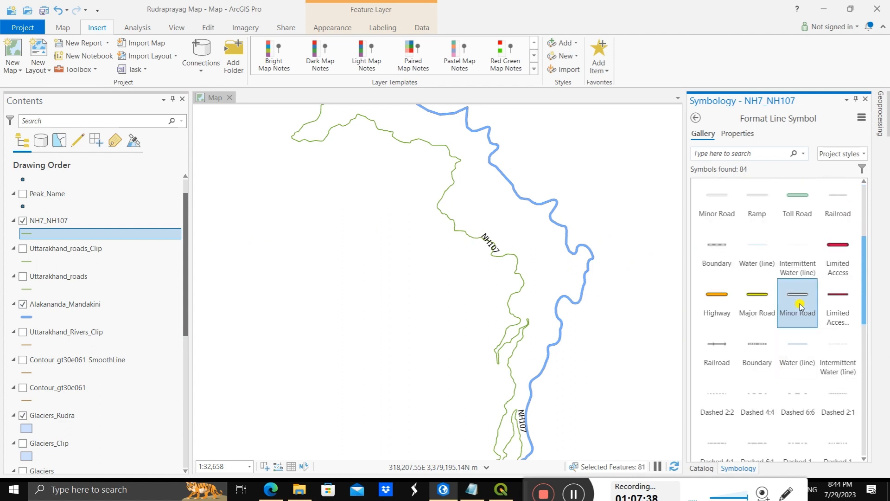
scroll(741, 301, up, 1)
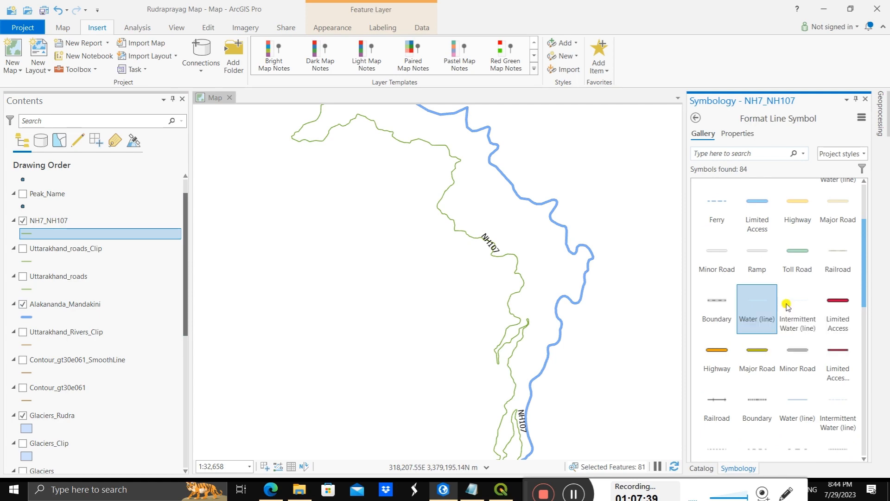
scroll(741, 364, down, 1)
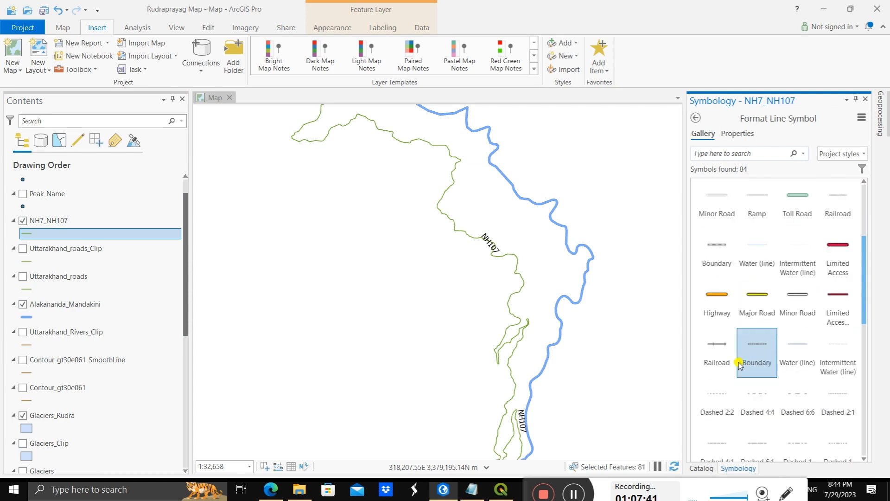
scroll(738, 365, down, 6)
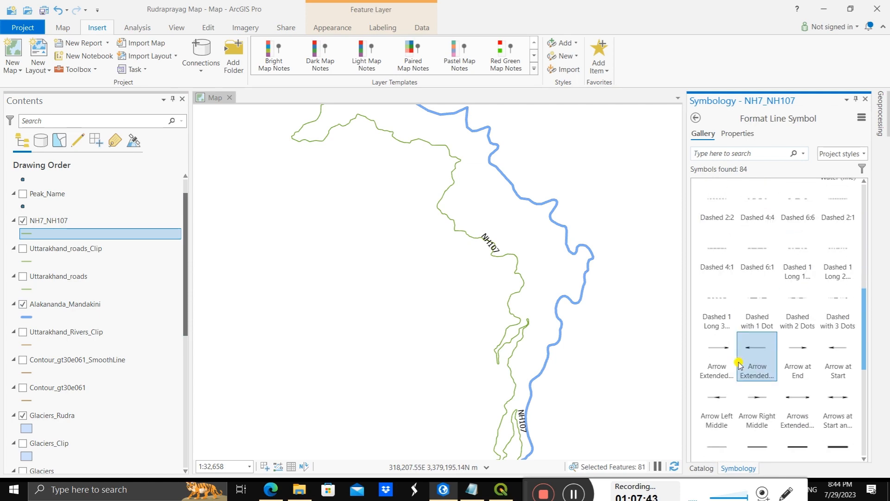
scroll(739, 363, down, 10)
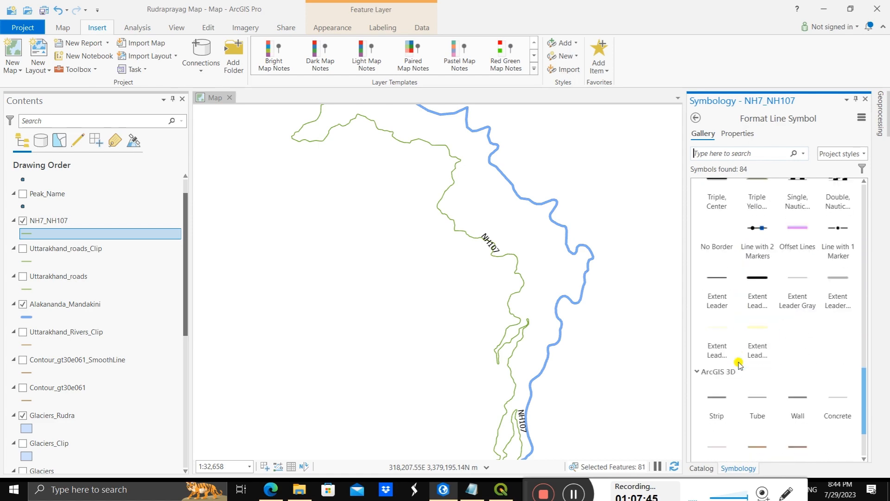
scroll(739, 363, up, 12)
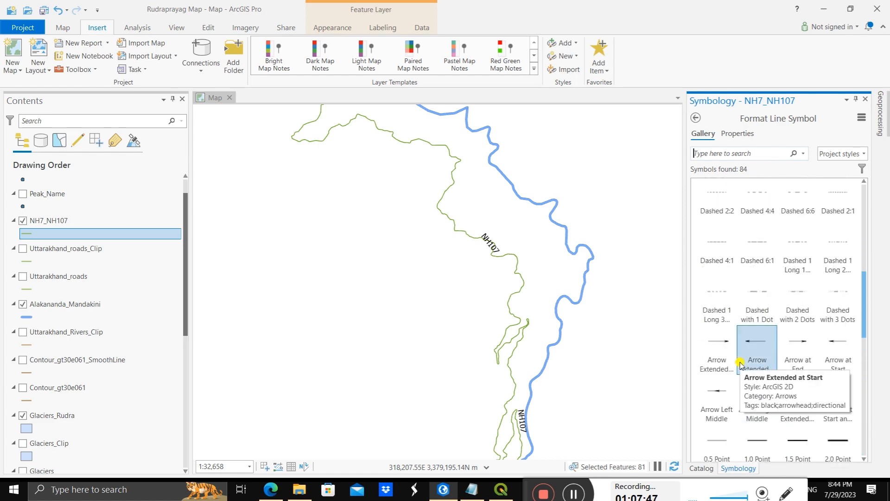
scroll(740, 364, up, 5)
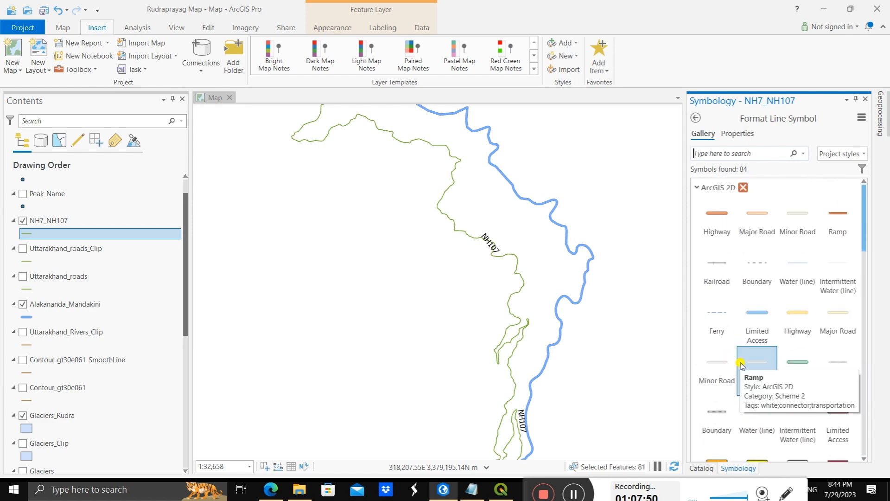
scroll(740, 364, down, 1)
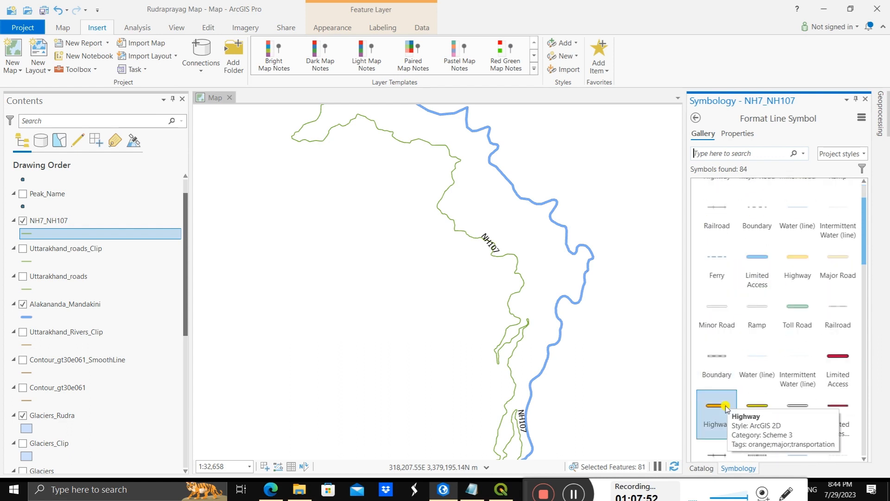
click(725, 409)
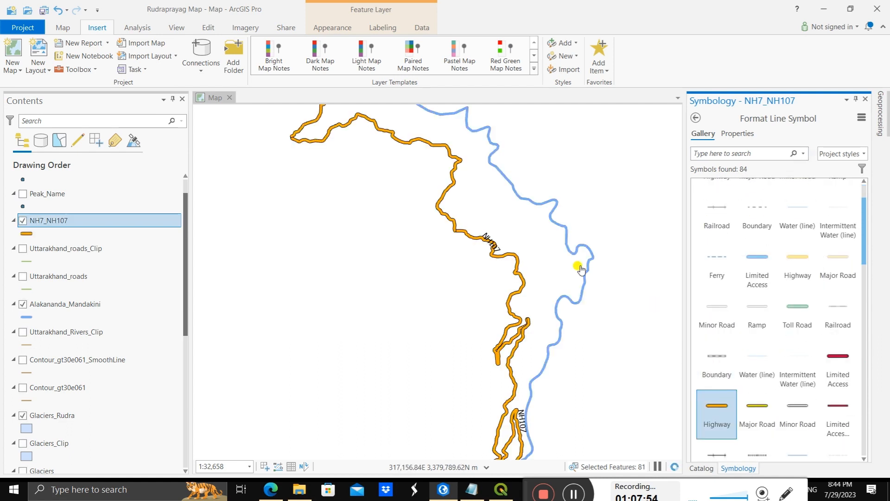
Step: Set the NH7_NH107 line width to 2 pt and apply it
scroll(421, 274, down, 4)
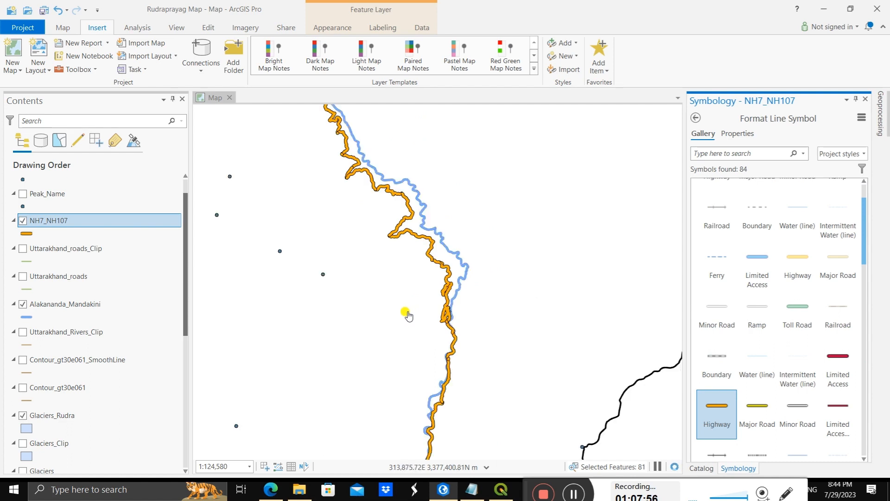
scroll(408, 315, down, 3)
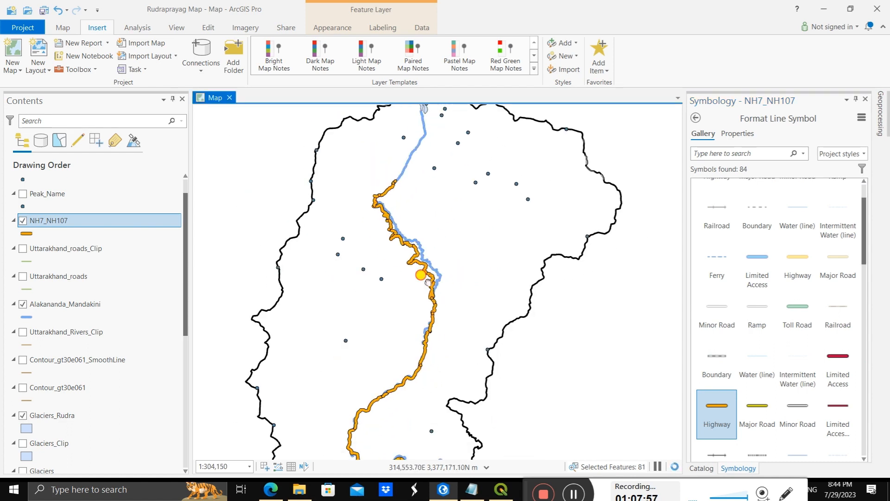
scroll(380, 322, down, 2)
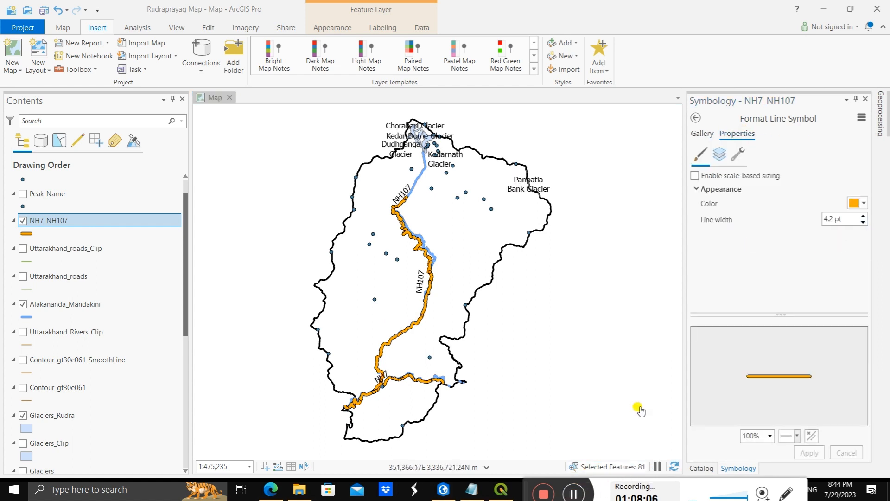
click(863, 222)
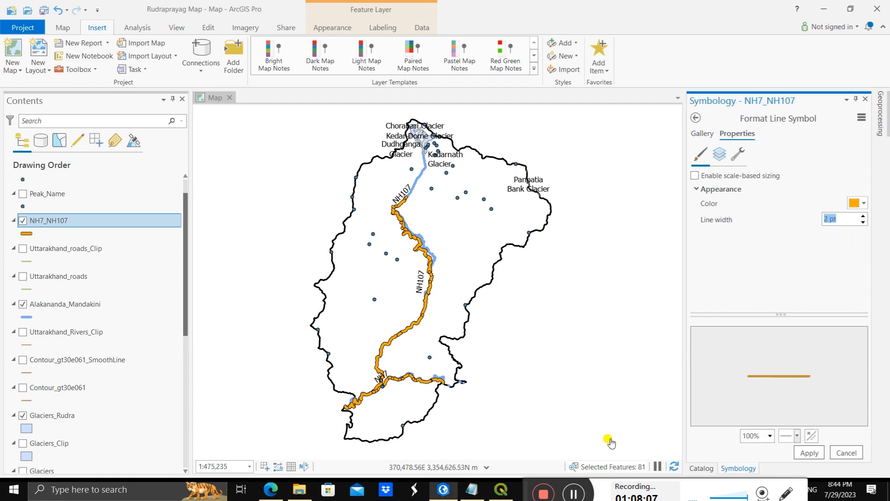
click(811, 457)
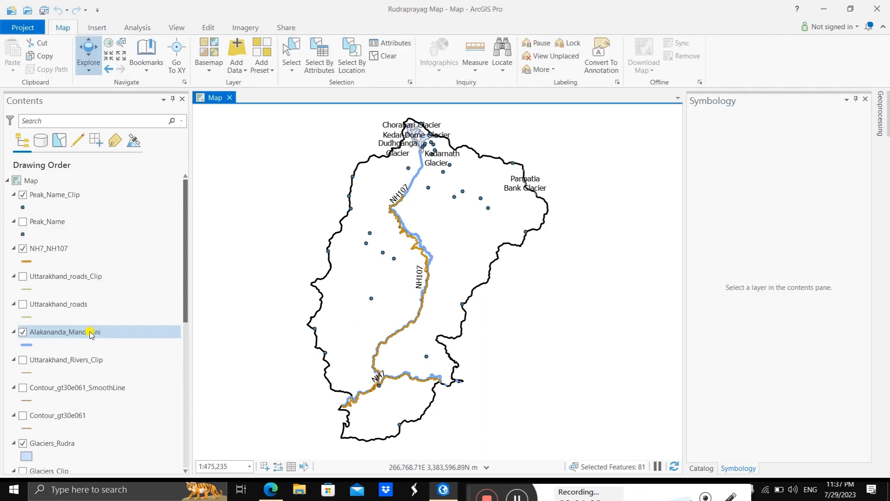
Step: Turn on labeling for the Peak_Name_Clip layer
click(60, 198)
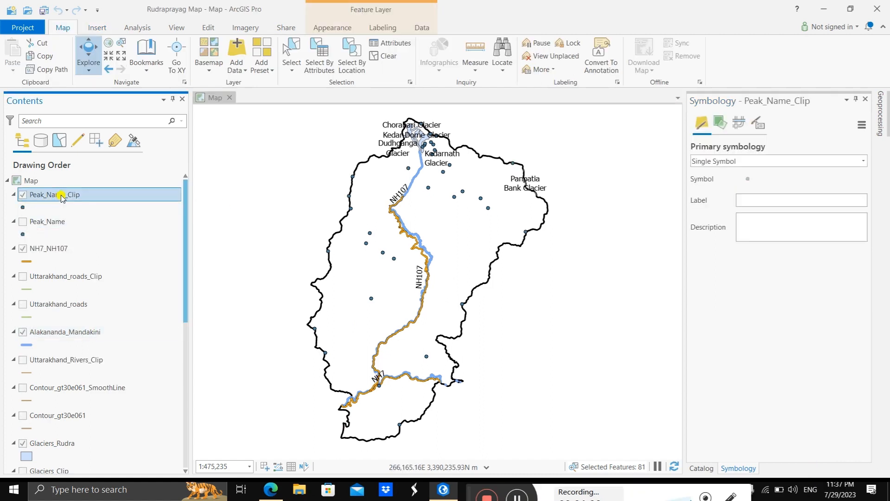
click(61, 196)
right_click(76, 299)
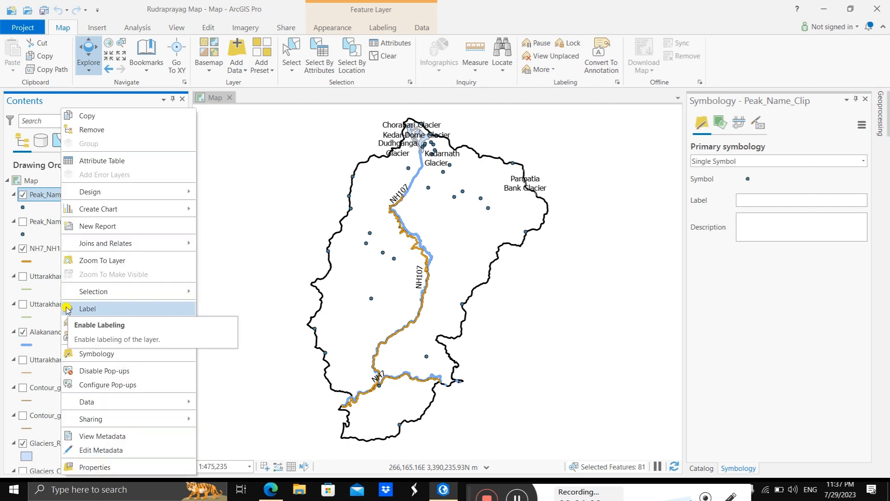
click(68, 309)
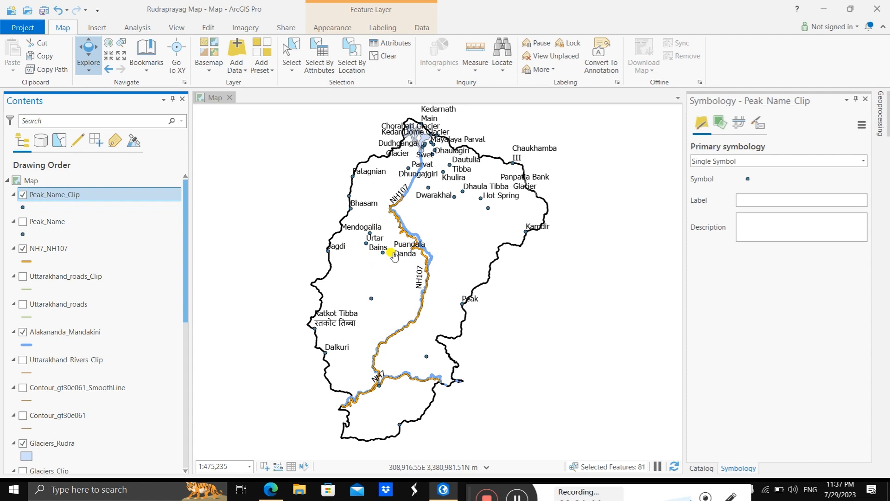
Step: Review the fclass and name values in the Peak_Name_Clip attribute table, and close the table
right_click(90, 198)
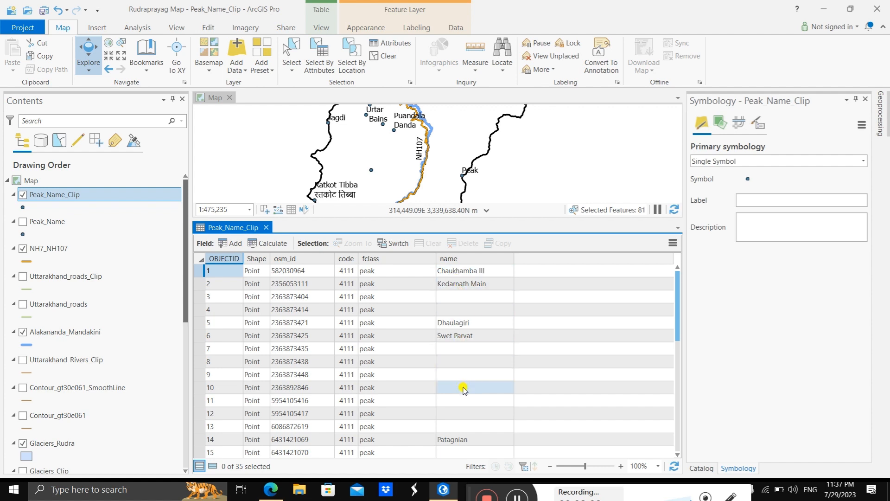
scroll(464, 388, down, 2)
scroll(461, 400, down, 5)
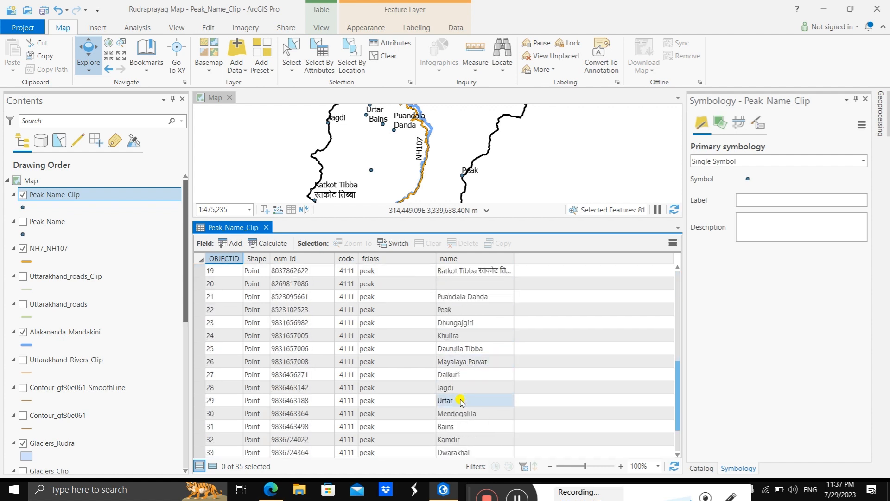
scroll(471, 401, up, 1)
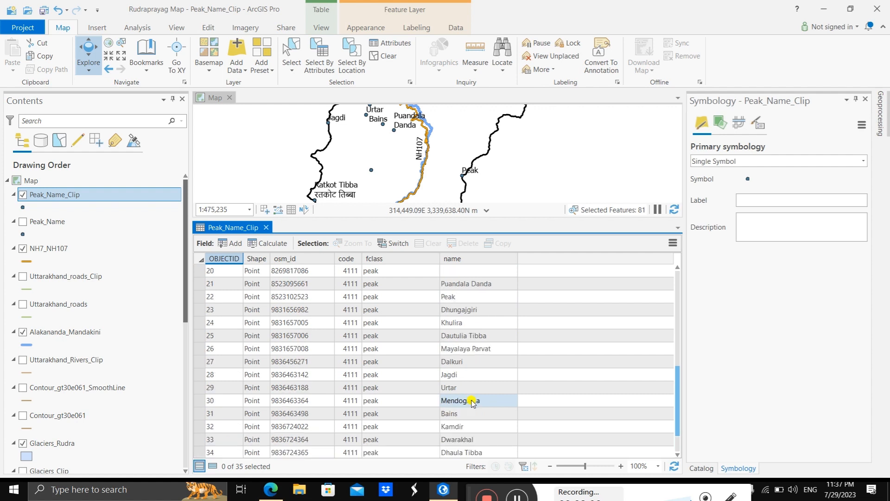
scroll(472, 401, down, 1)
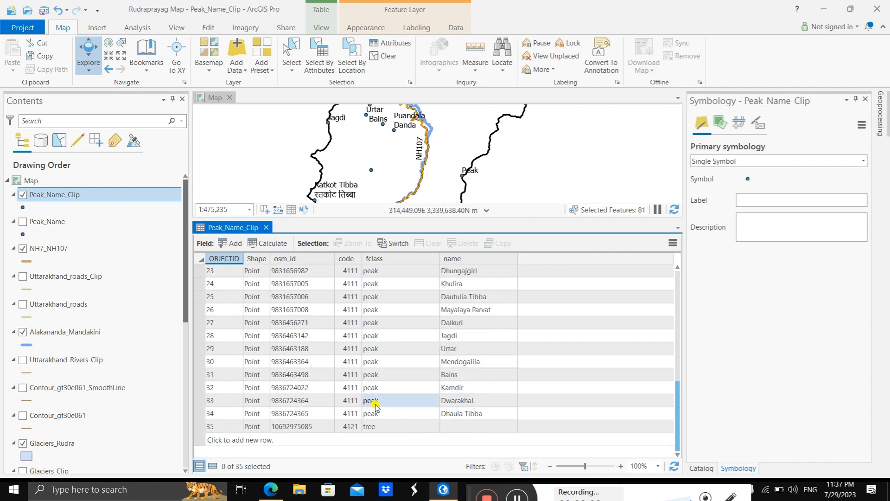
scroll(371, 359, up, 3)
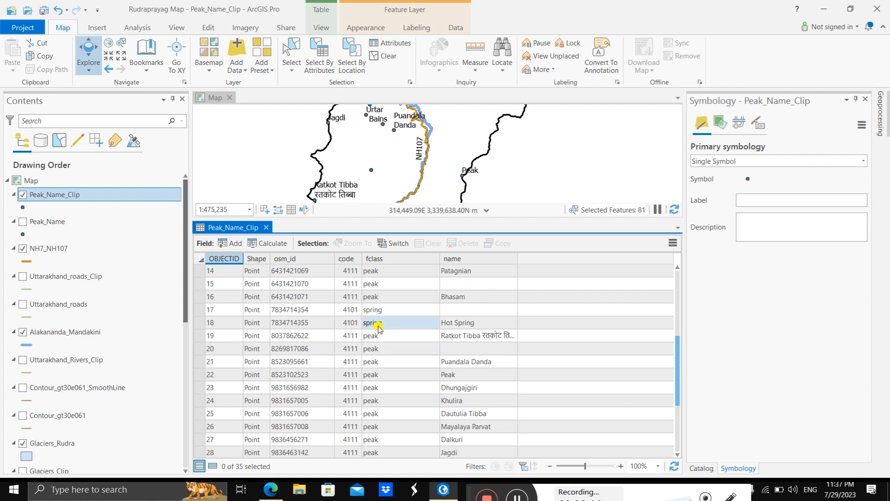
scroll(380, 329, up, 1)
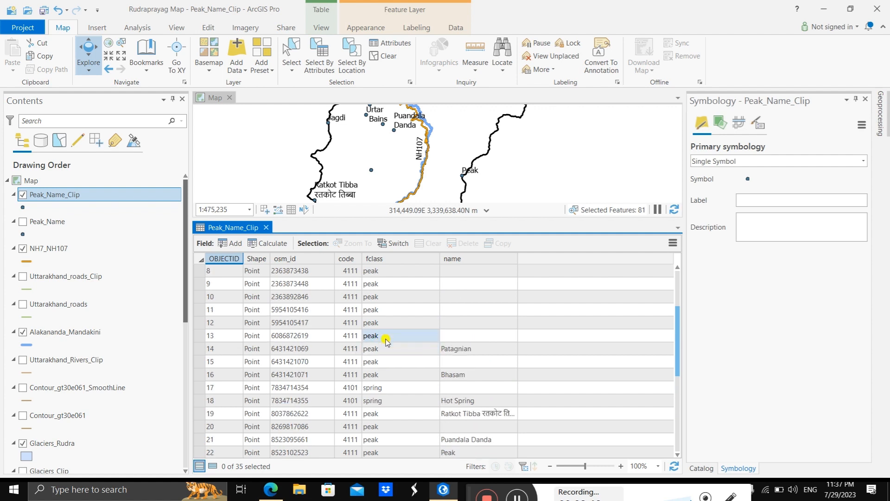
scroll(384, 336, up, 4)
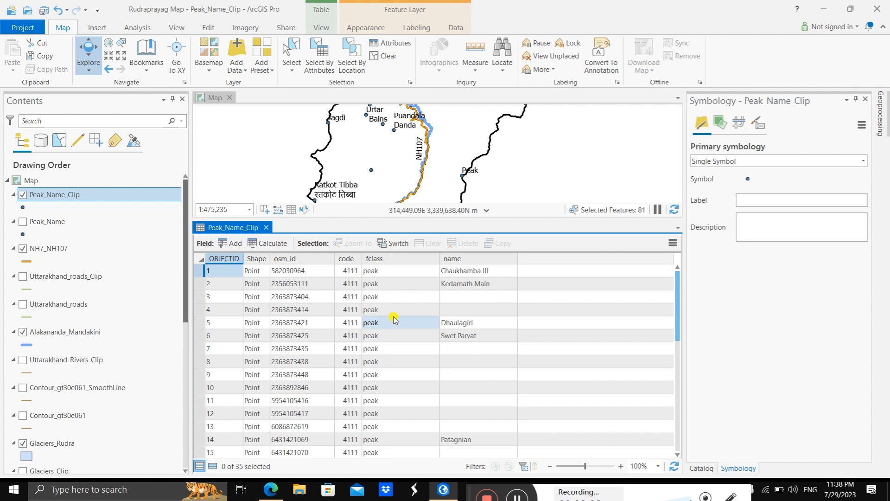
click(266, 227)
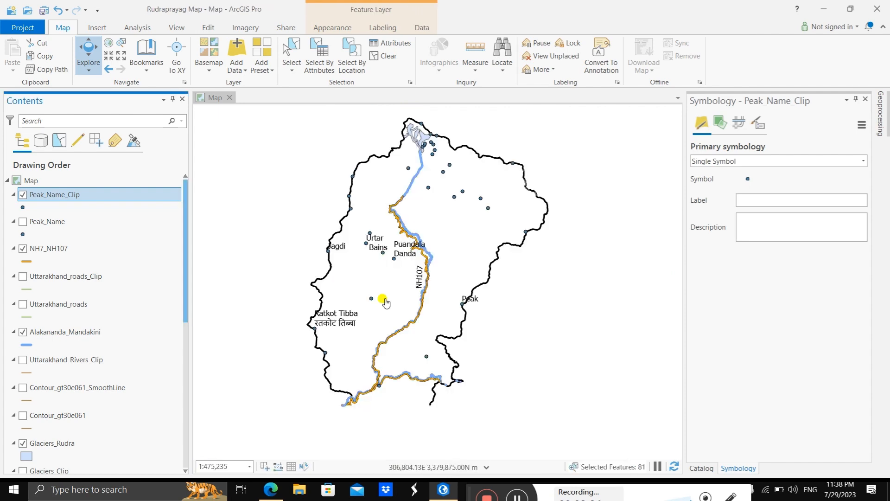
scroll(373, 280, up, 3)
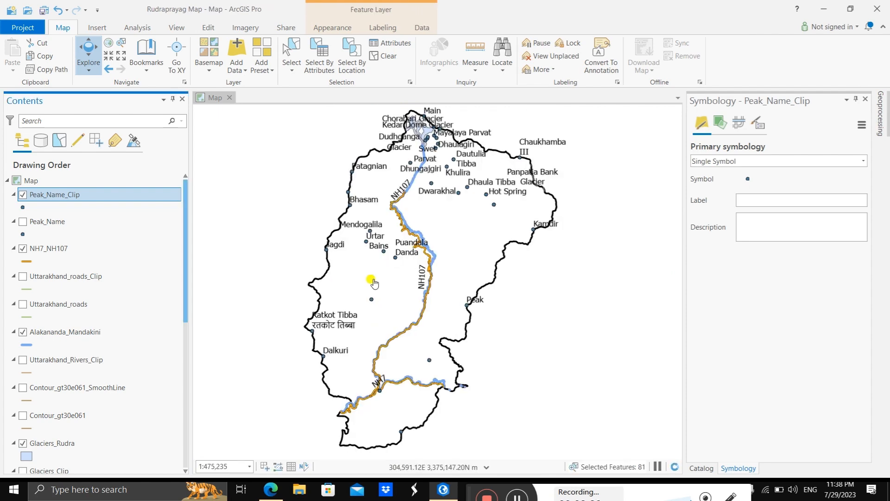
scroll(374, 281, down, 2)
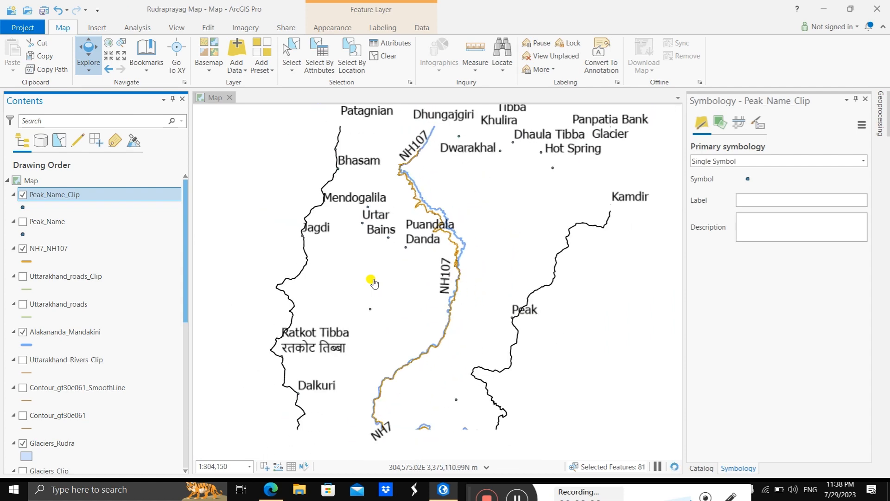
Step: Turn on the Contour_gt30e061_SmoothLine layer so the smoothed contours draw on the map
scroll(424, 204, down, 4)
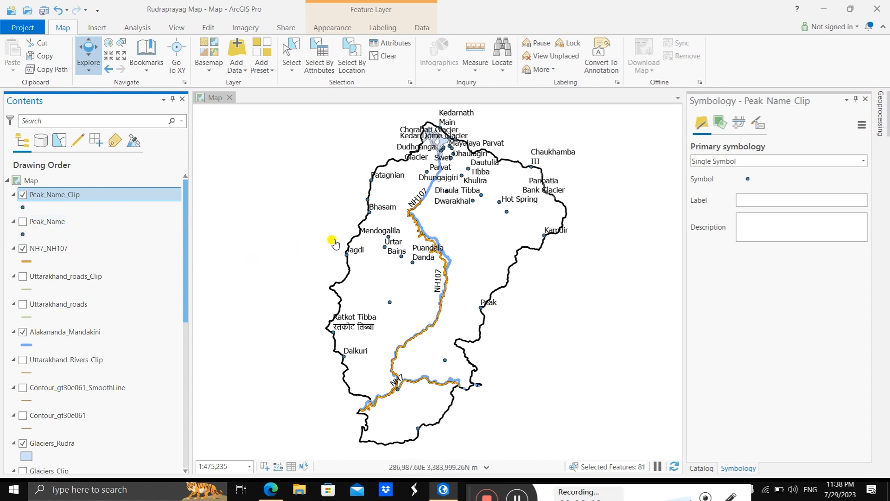
scroll(55, 309, down, 2)
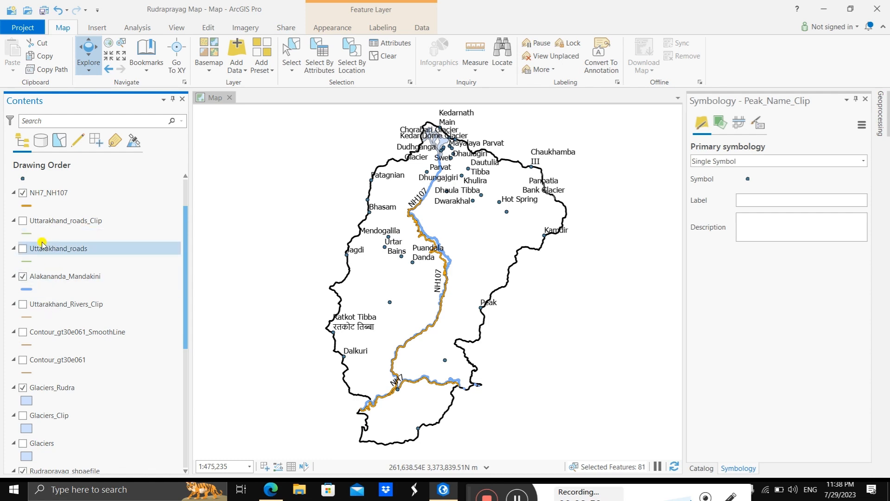
scroll(41, 244, up, 2)
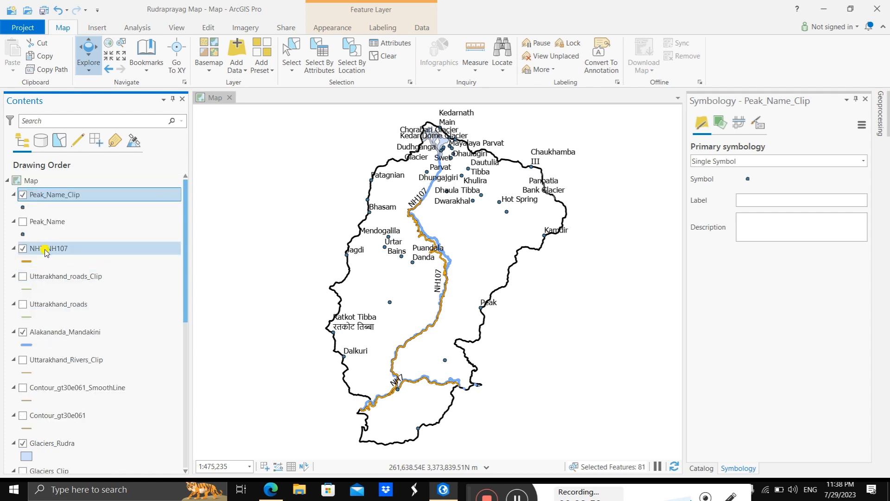
scroll(73, 305, down, 2)
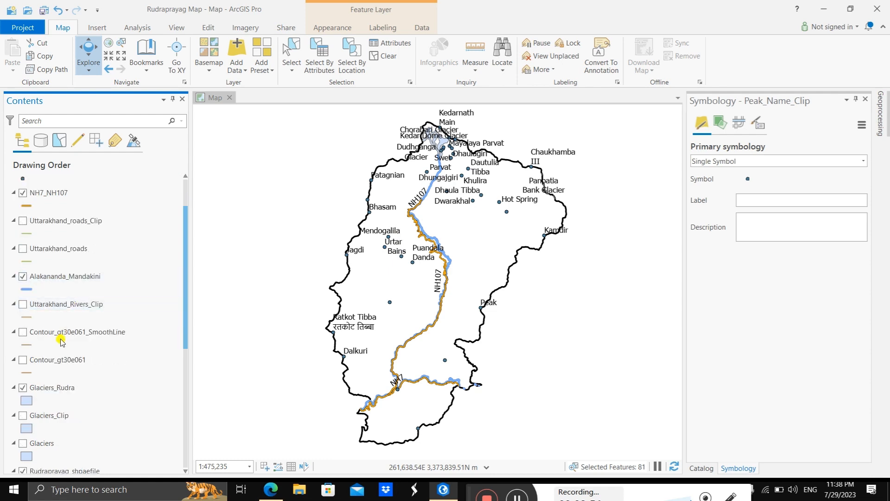
click(21, 332)
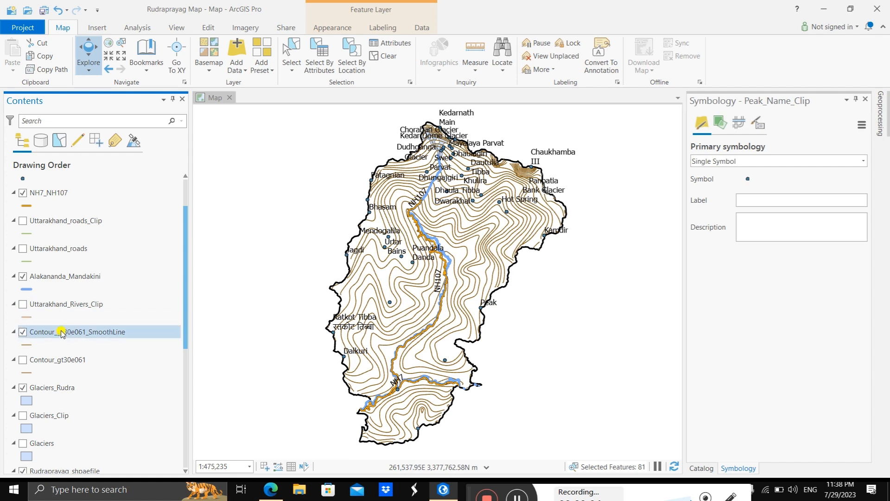
Step: Turn on the gt30e060n40_Clip elevation raster beneath the contours
scroll(61, 337, down, 5)
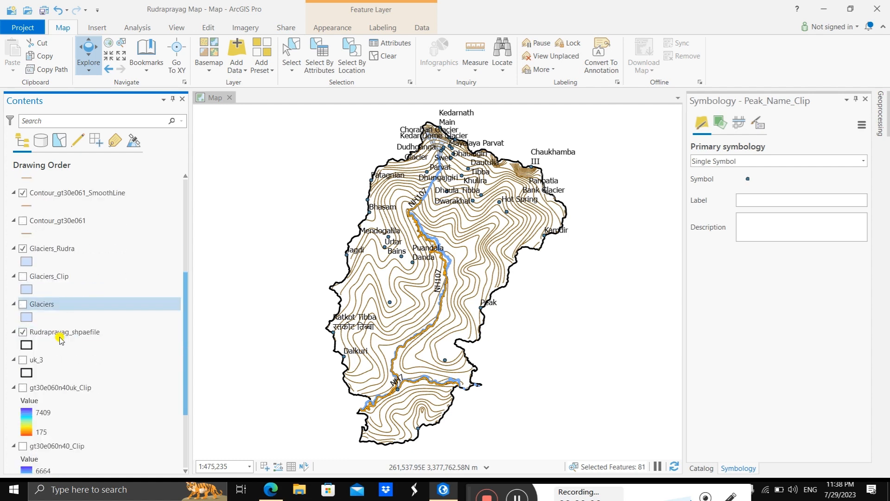
scroll(61, 337, down, 2)
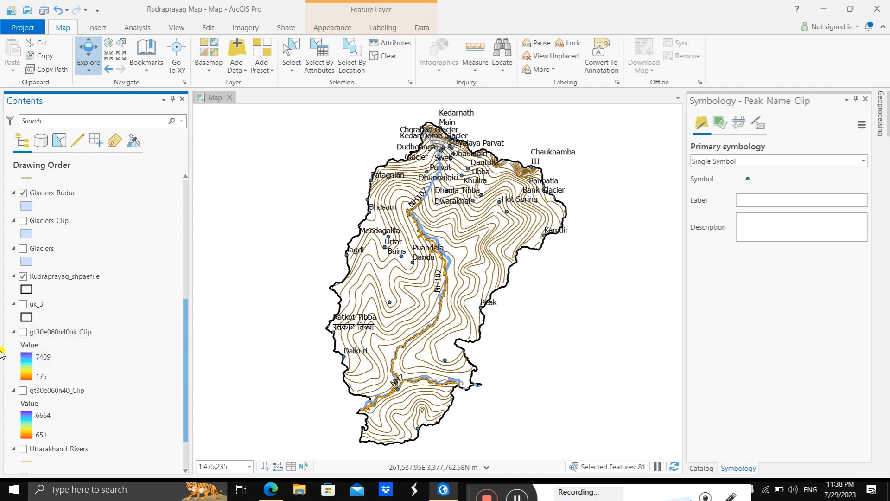
click(22, 391)
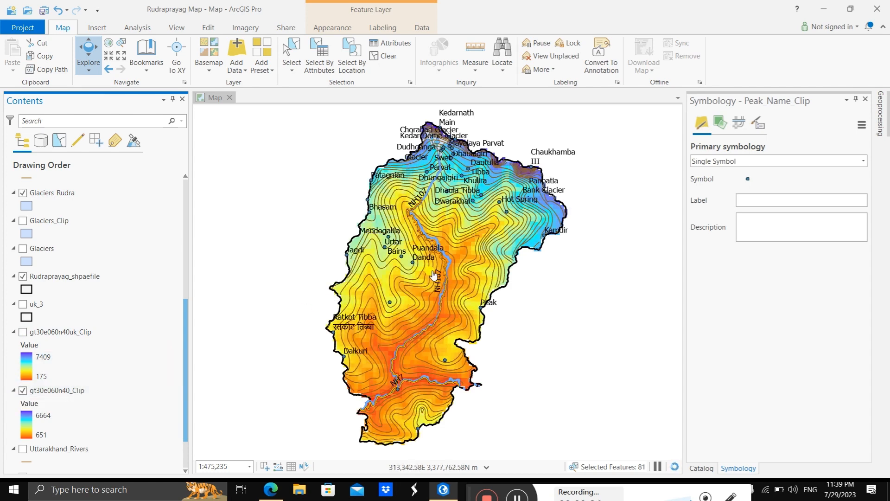
Step: Examine how the rivers and the NH7 and NH107 highways follow the elevation and contours, from the northern valley to the southern confluence
scroll(435, 274, up, 2)
scroll(435, 274, down, 2)
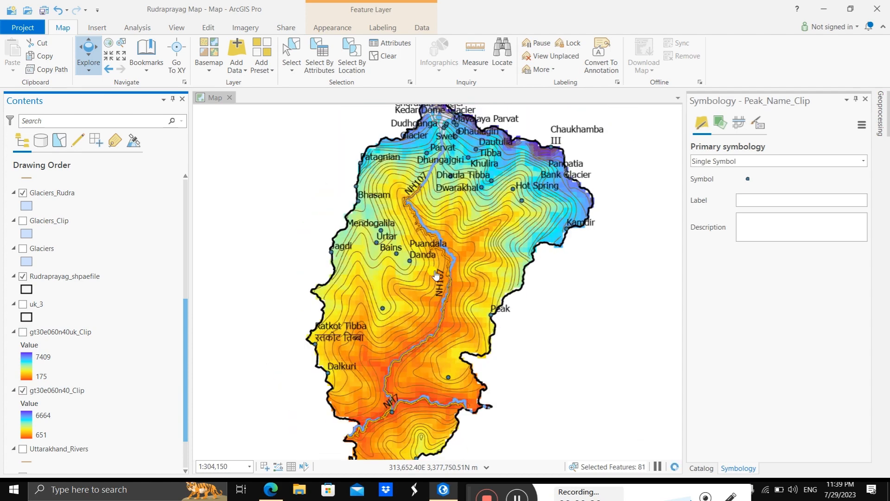
scroll(394, 350, up, 4)
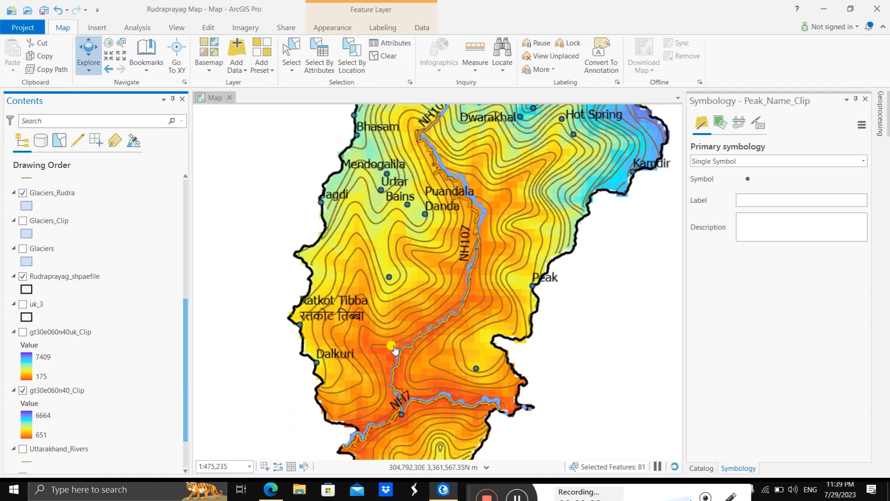
drag(405, 322, 357, 219)
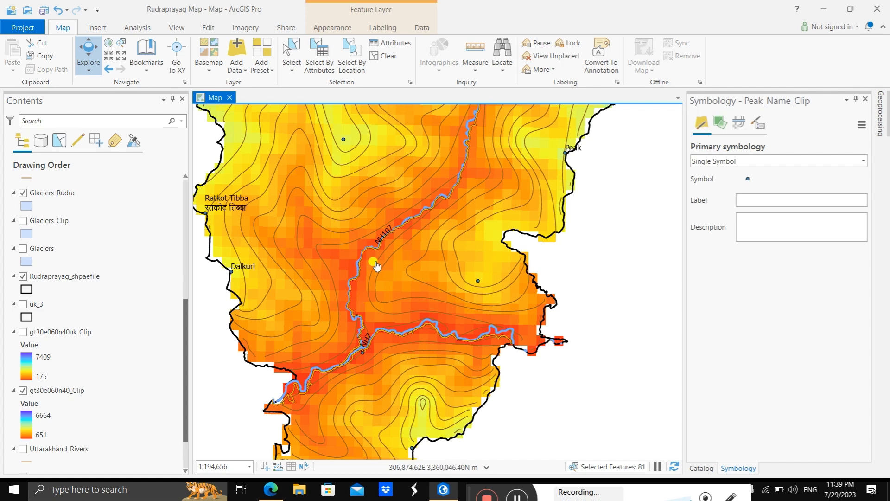
drag(375, 262, 343, 367)
drag(424, 238, 427, 299)
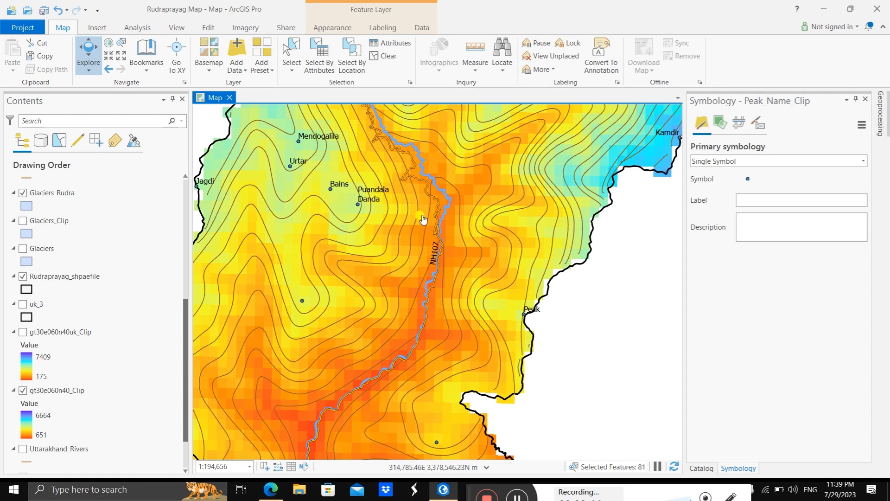
drag(423, 220, 450, 339)
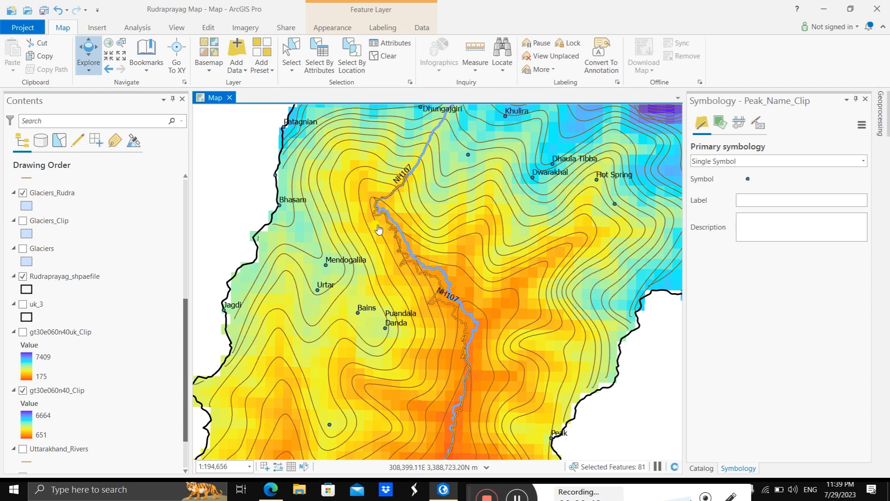
drag(373, 221, 365, 187)
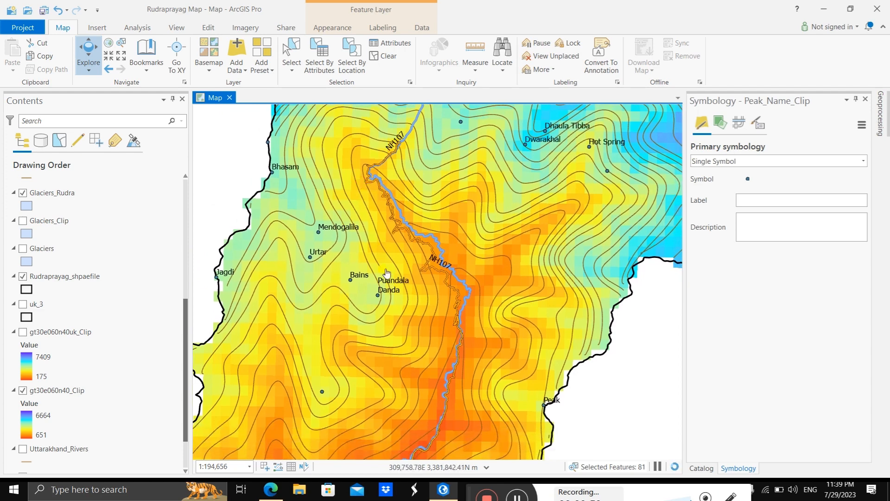
drag(386, 271, 364, 206)
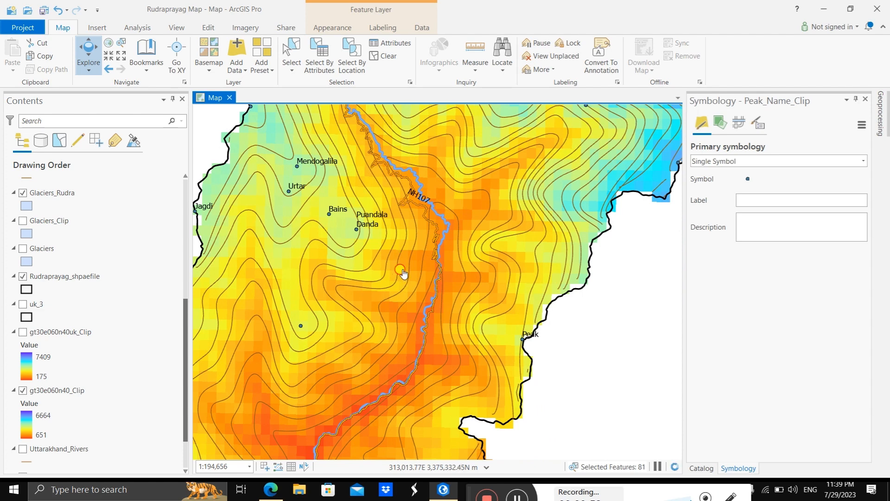
drag(402, 272, 407, 197)
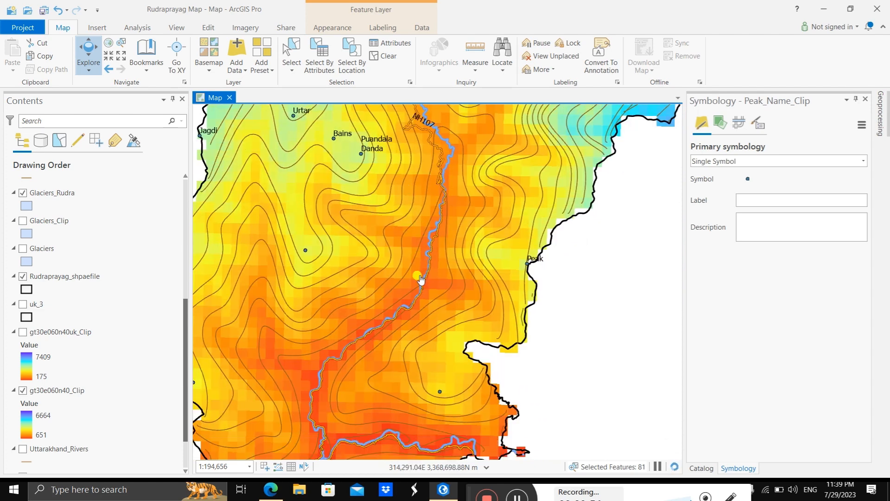
drag(362, 322, 367, 257)
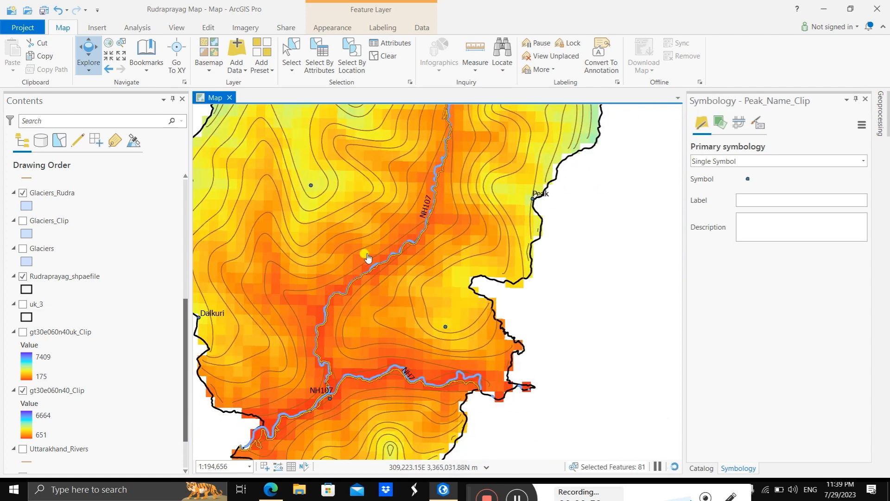
drag(320, 315, 327, 253)
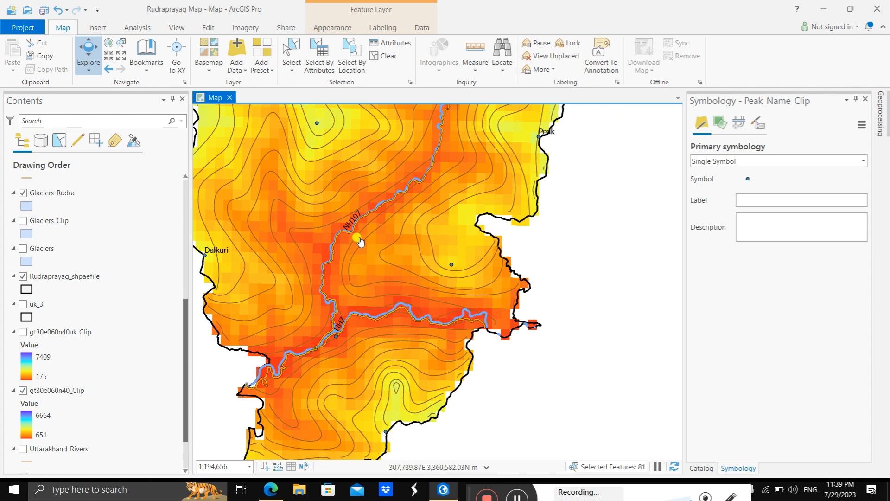
drag(359, 239, 341, 338)
drag(419, 270, 404, 340)
drag(439, 293, 435, 338)
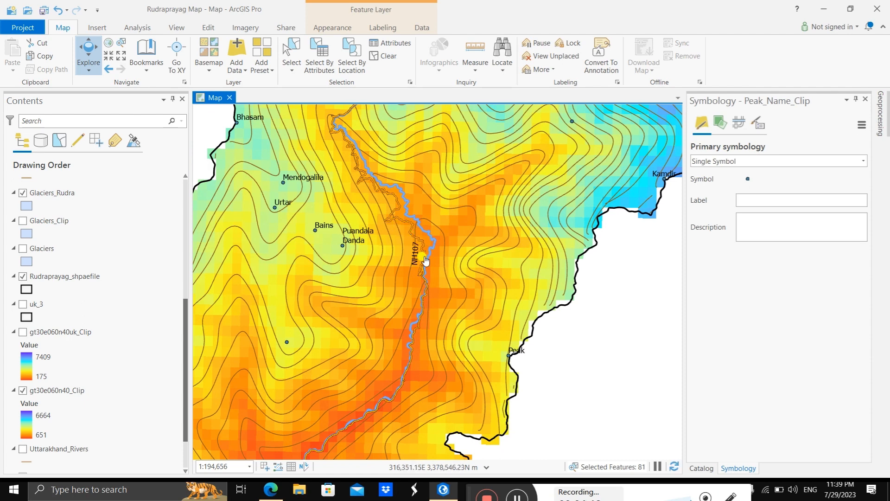
drag(427, 298, 433, 213)
drag(437, 318, 450, 239)
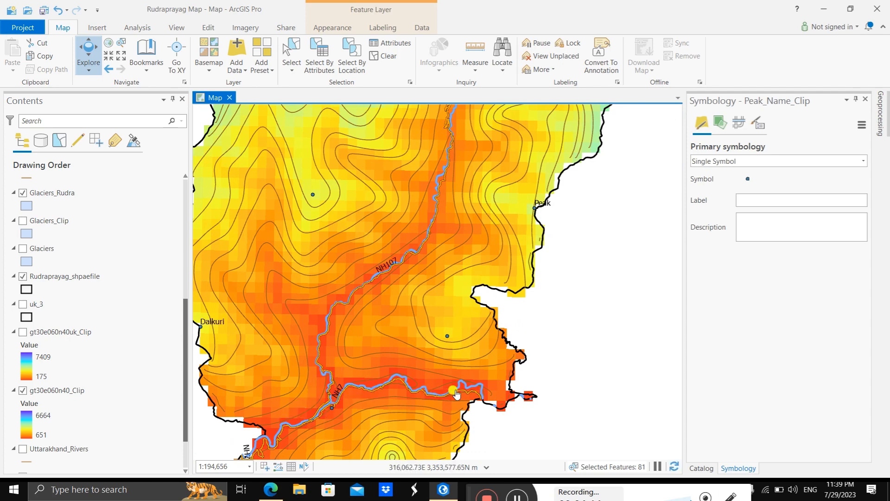
drag(389, 414, 397, 310)
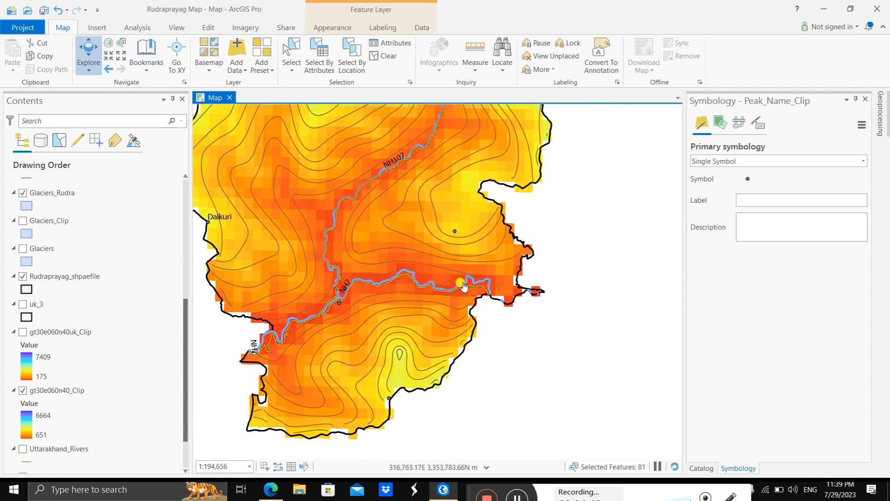
scroll(320, 276, up, 2)
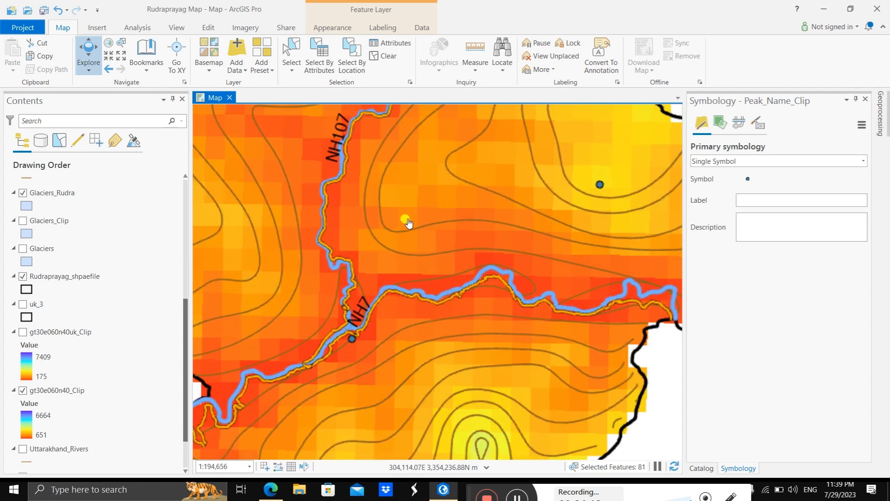
scroll(408, 222, up, 2)
scroll(425, 244, down, 2)
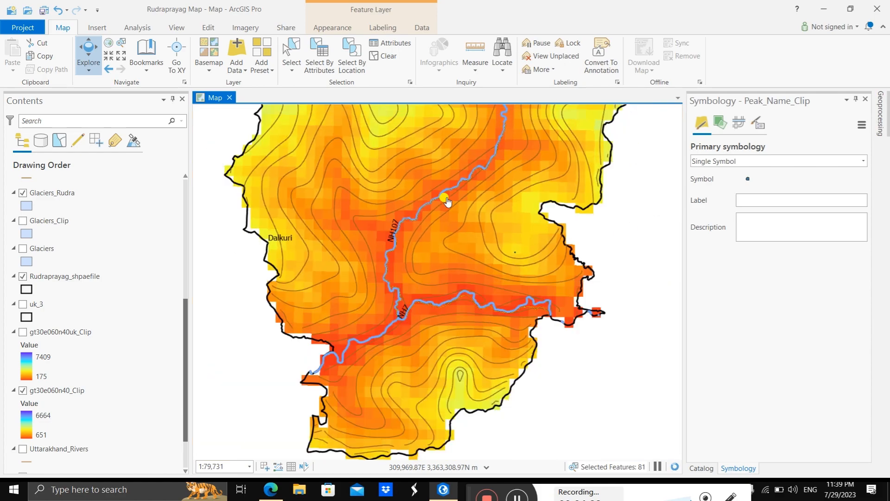
scroll(431, 256, down, 2)
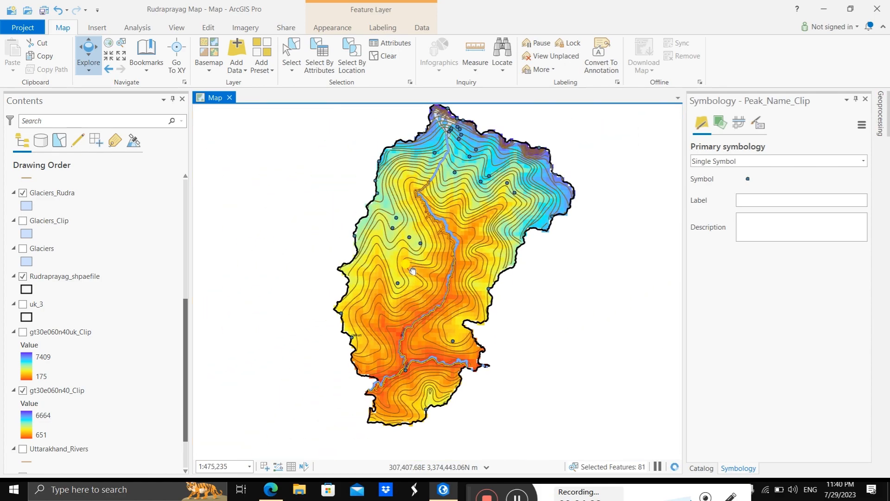
scroll(405, 233, up, 1)
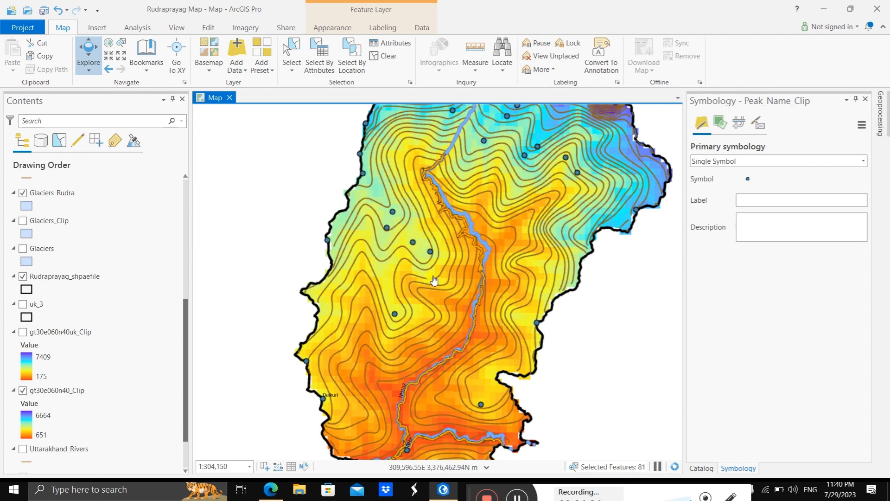
click(97, 197)
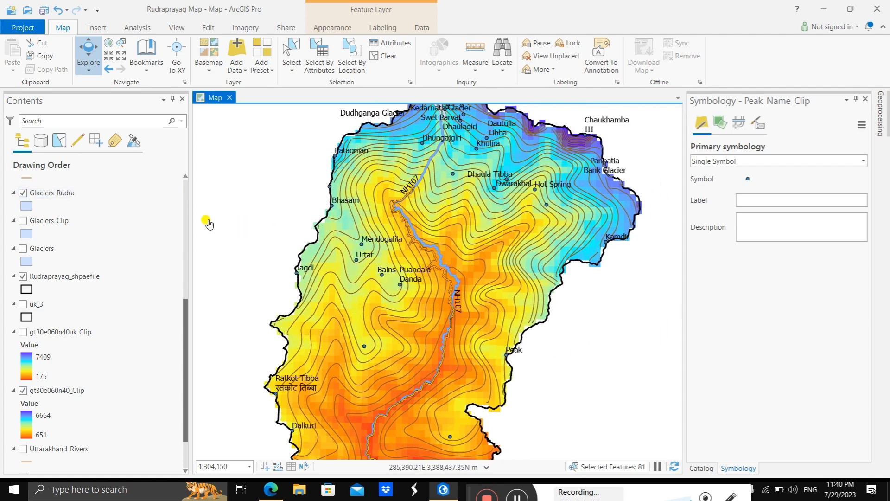
click(86, 208)
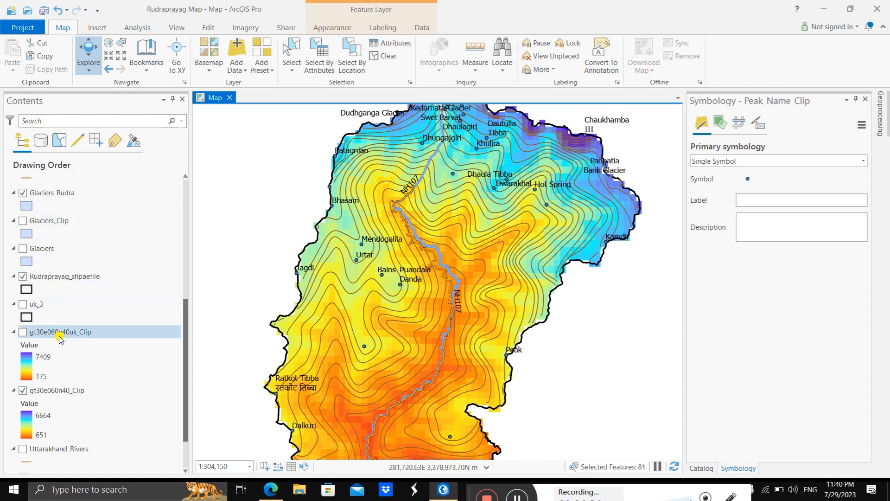
Step: Turn on labeling for the Alakananda_Mandakini layer and check the river names around the confluence
scroll(59, 331, up, 8)
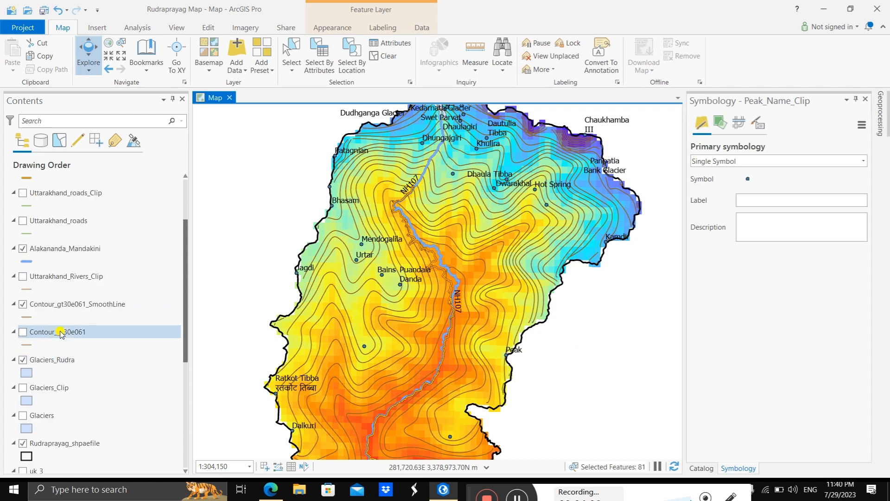
scroll(59, 331, up, 1)
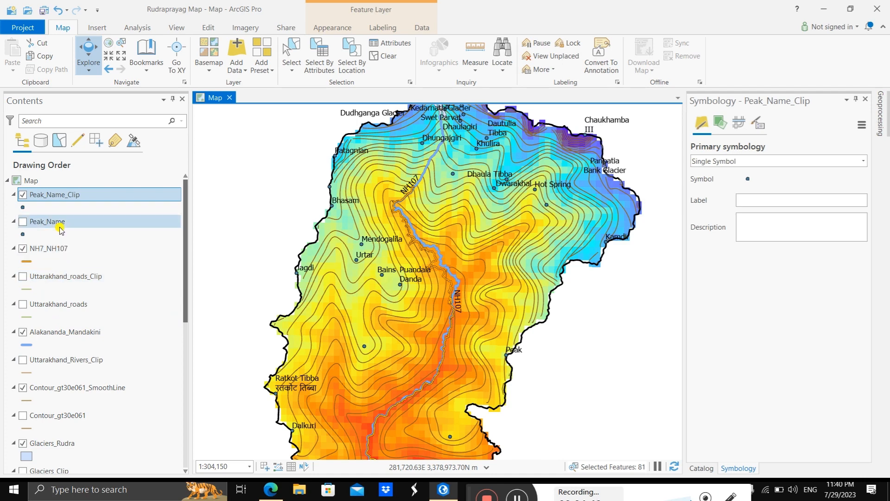
scroll(60, 349, down, 1)
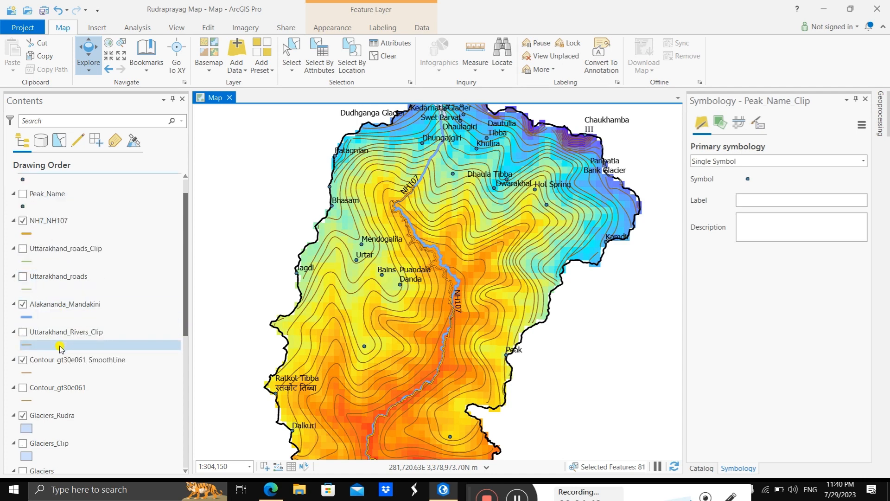
click(63, 310)
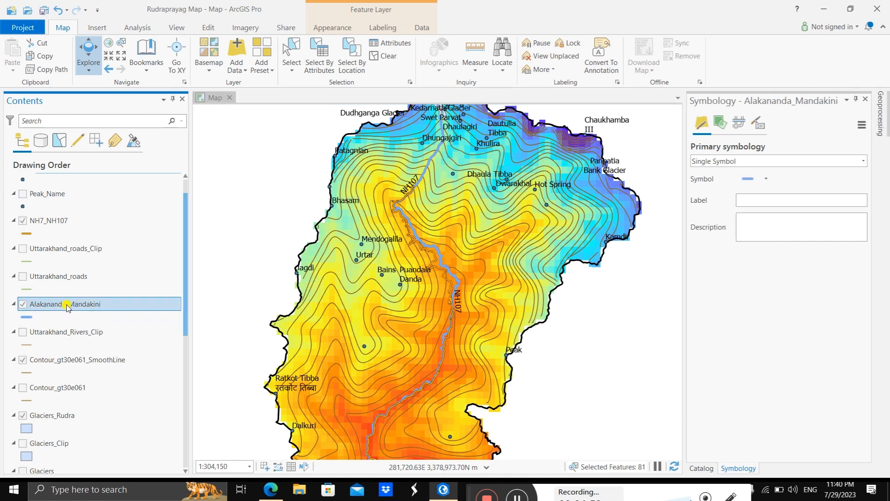
right_click(67, 307)
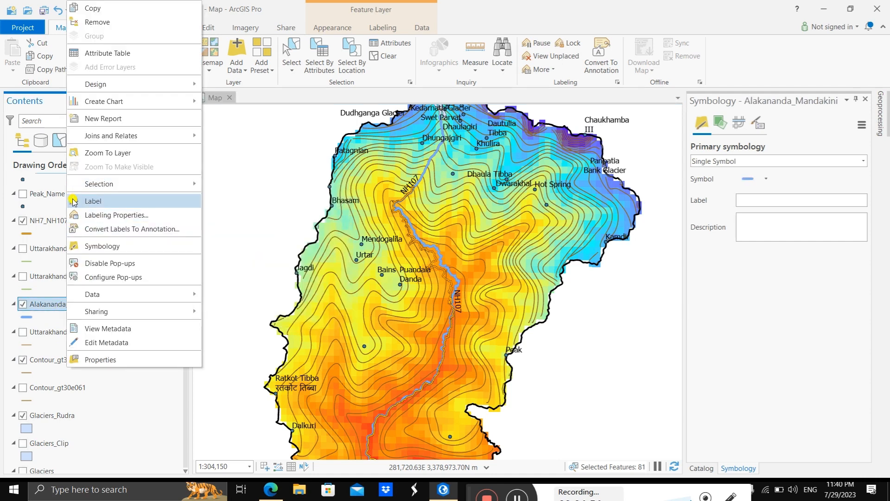
click(75, 202)
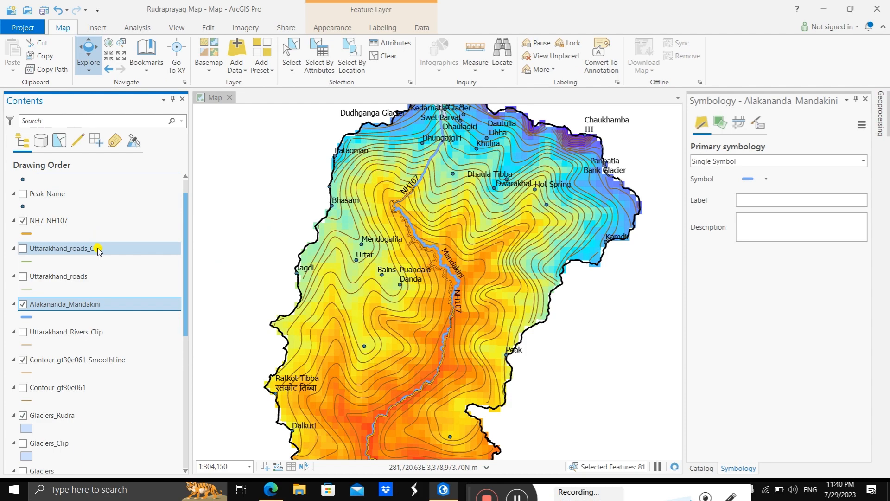
drag(408, 374, 407, 264)
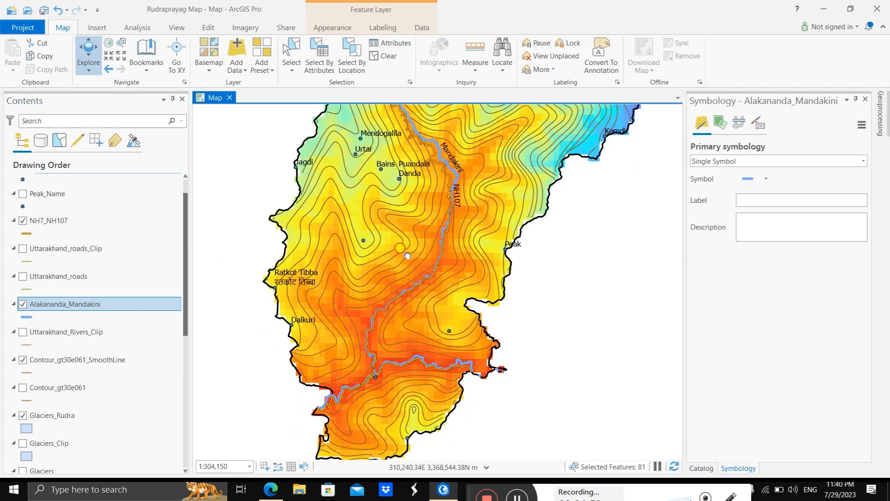
scroll(394, 368, up, 3)
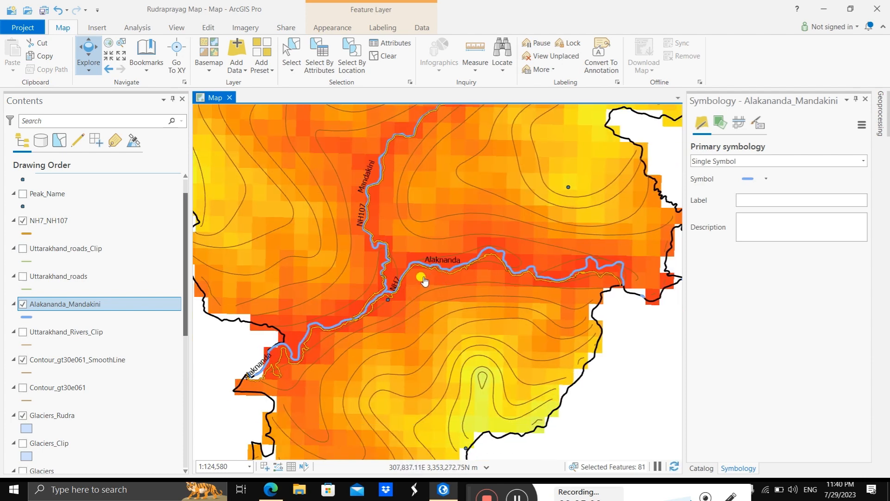
Step: Turn on labeling for the Contour_gt30e061_SmoothLine layer
scroll(427, 203, down, 2)
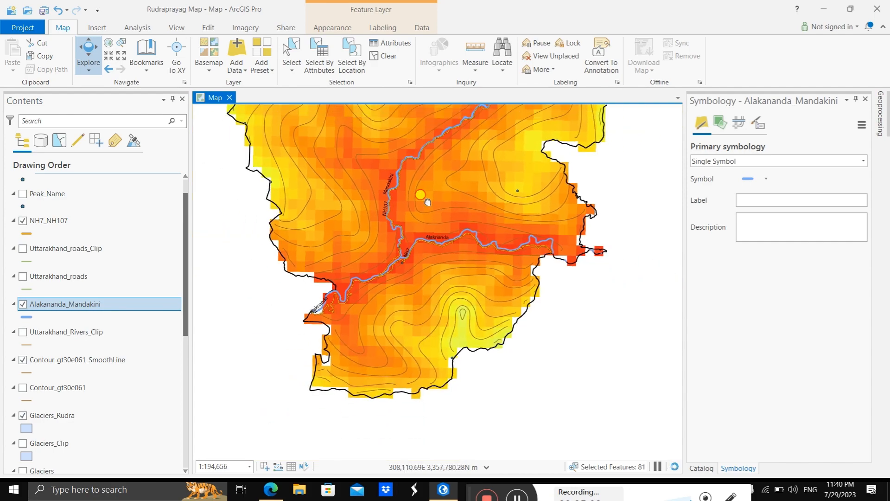
drag(427, 202, 423, 350)
scroll(432, 225, down, 2)
drag(434, 197, 361, 444)
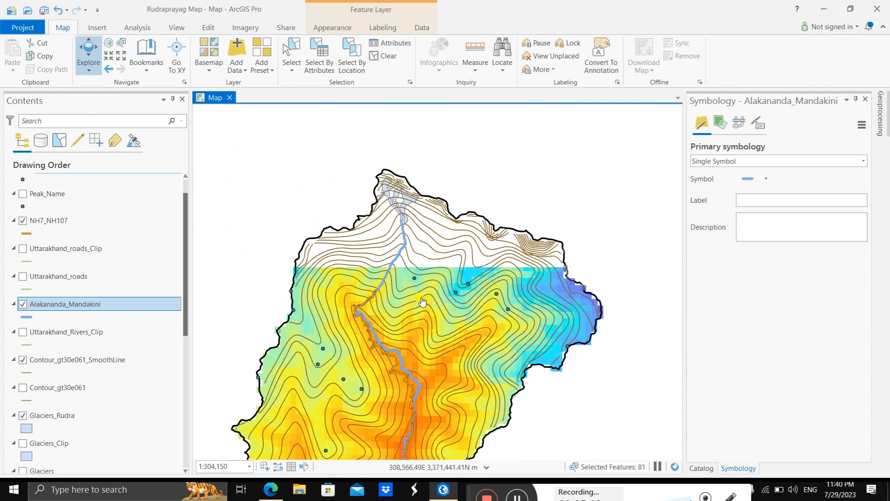
drag(422, 301, 494, 172)
drag(467, 299, 472, 306)
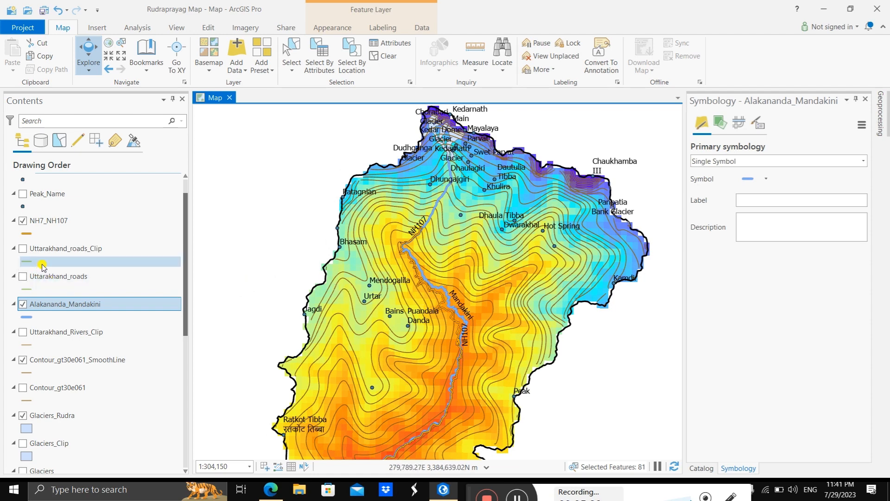
click(66, 360)
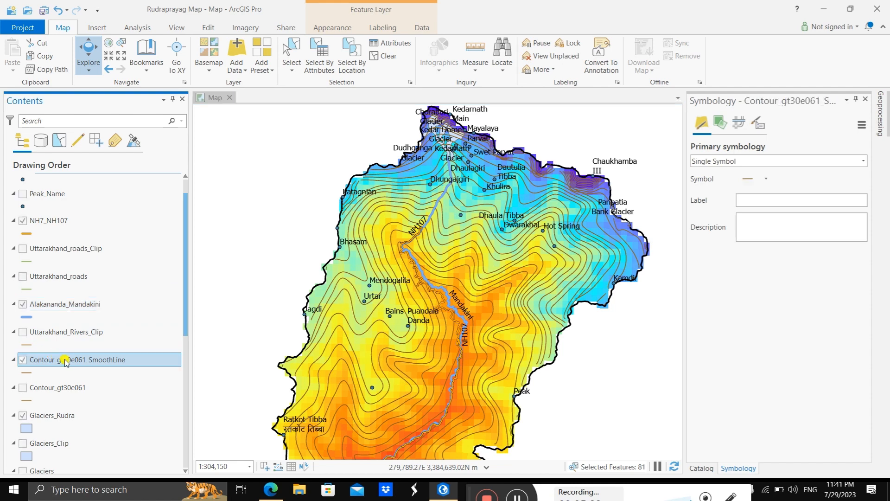
right_click(67, 361)
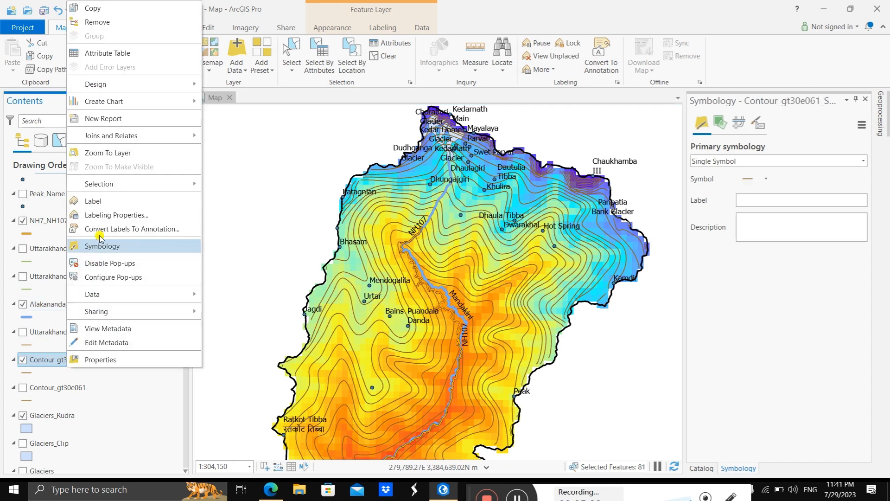
click(86, 202)
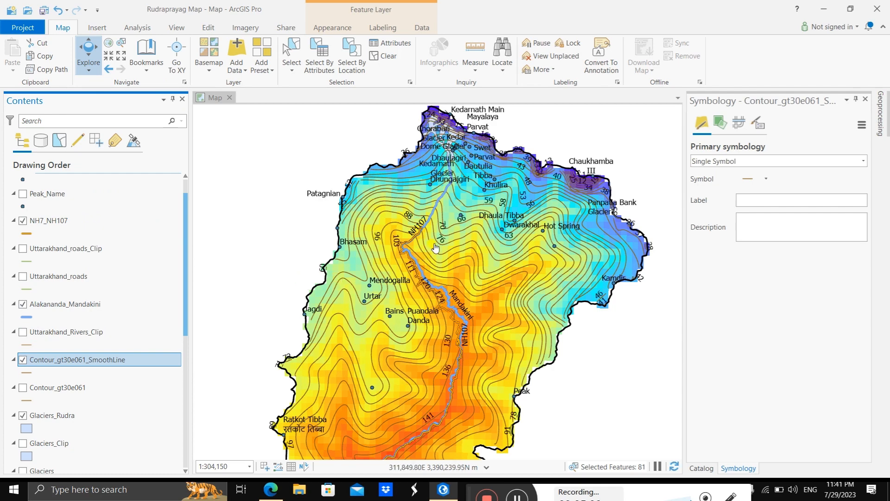
Step: Examine the contour labels along the Mandakini valley, from the northern slopes down to the southern confluence
drag(473, 311, 481, 191)
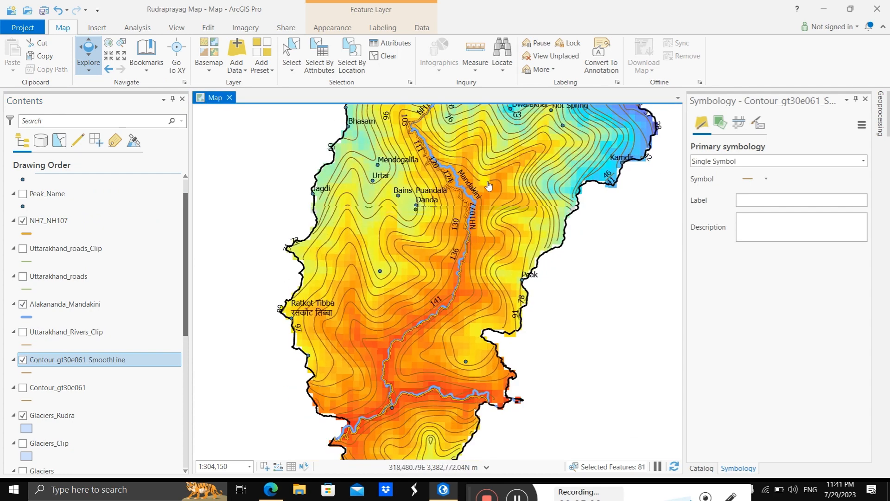
scroll(492, 250, up, 2)
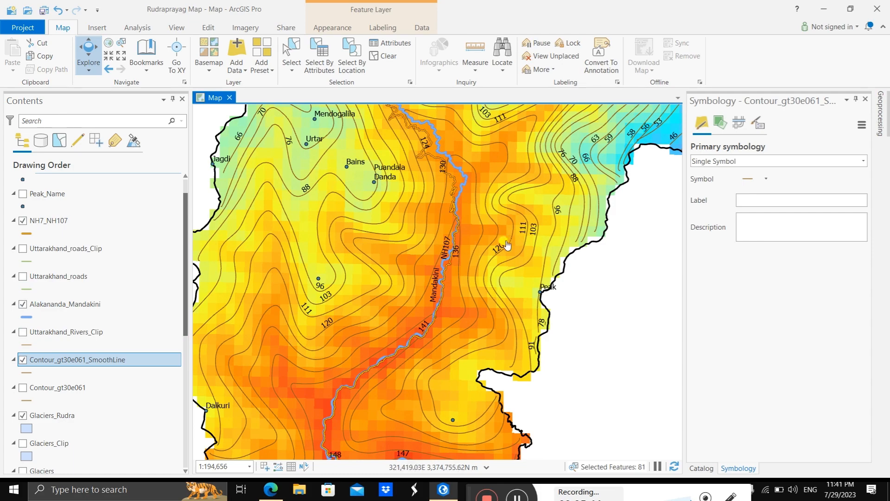
drag(492, 209, 513, 330)
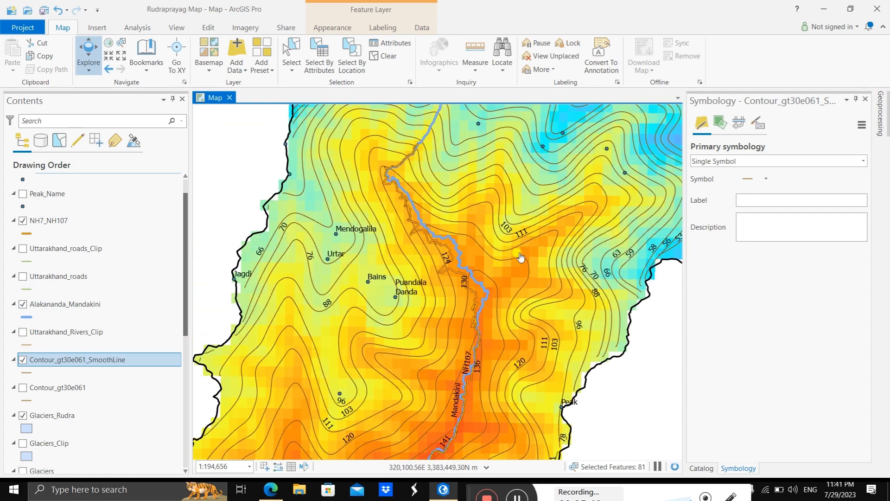
drag(520, 258, 520, 332)
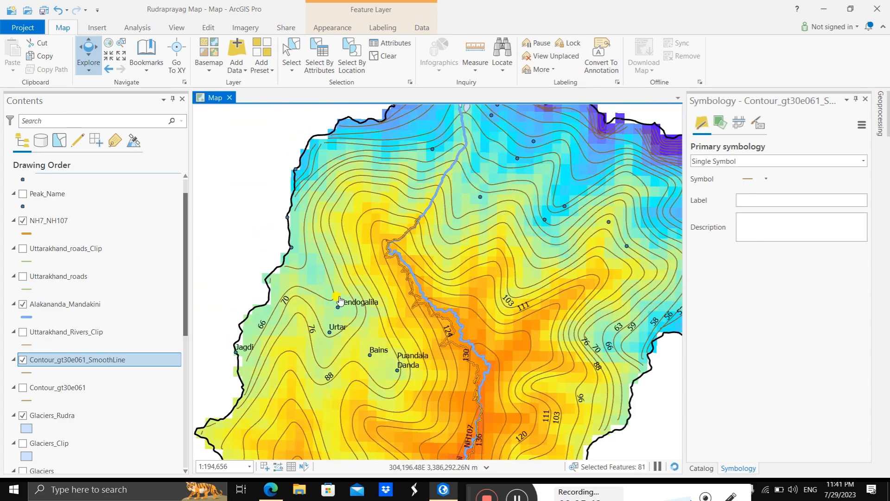
scroll(381, 297, down, 3)
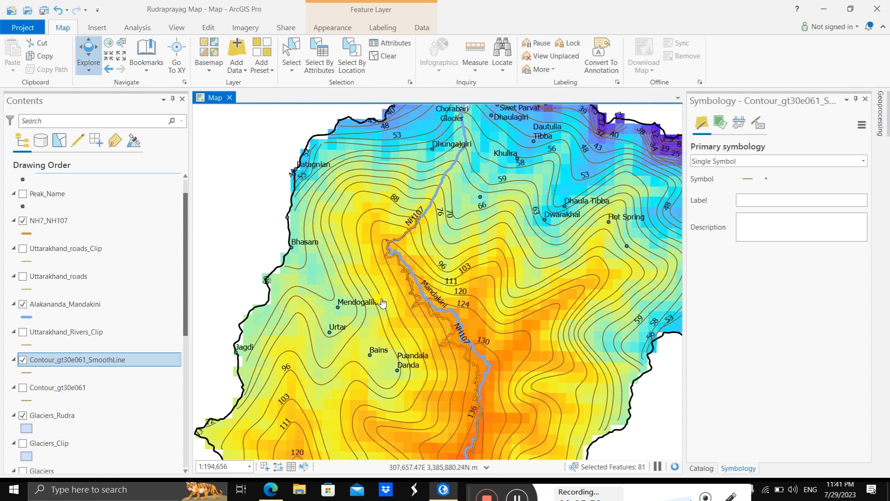
drag(414, 295, 404, 224)
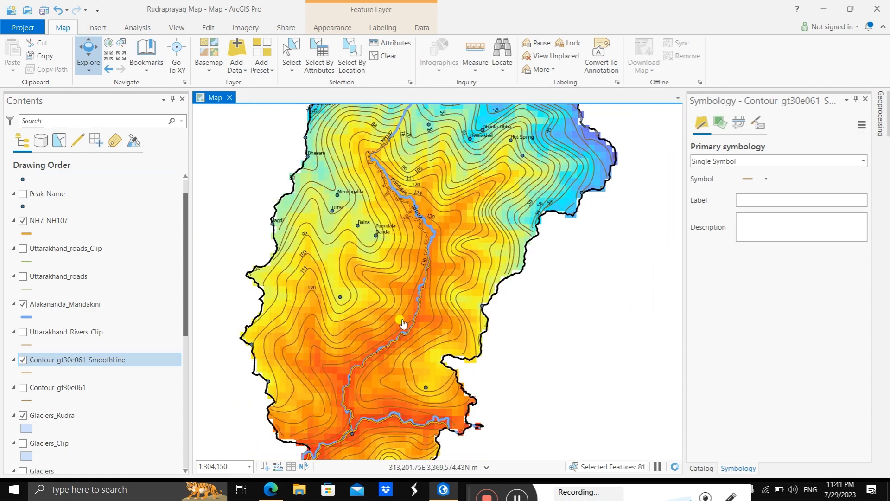
drag(377, 389, 390, 363)
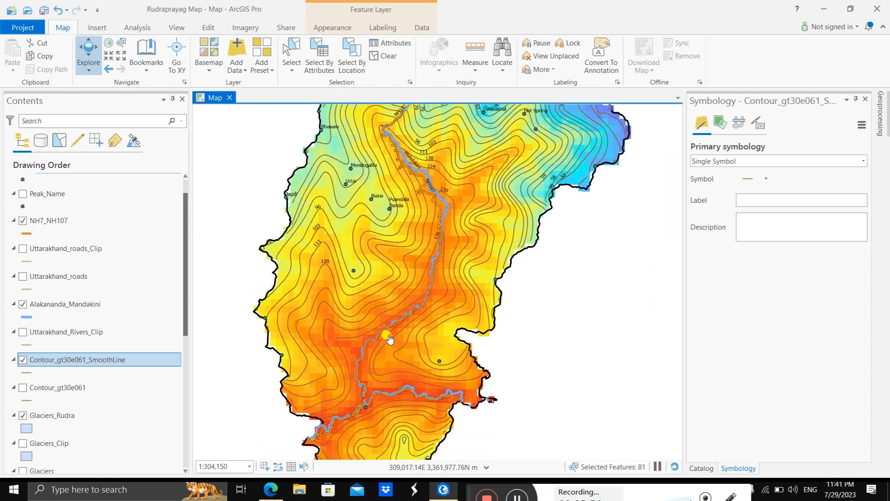
scroll(391, 338, up, 3)
scroll(434, 315, down, 3)
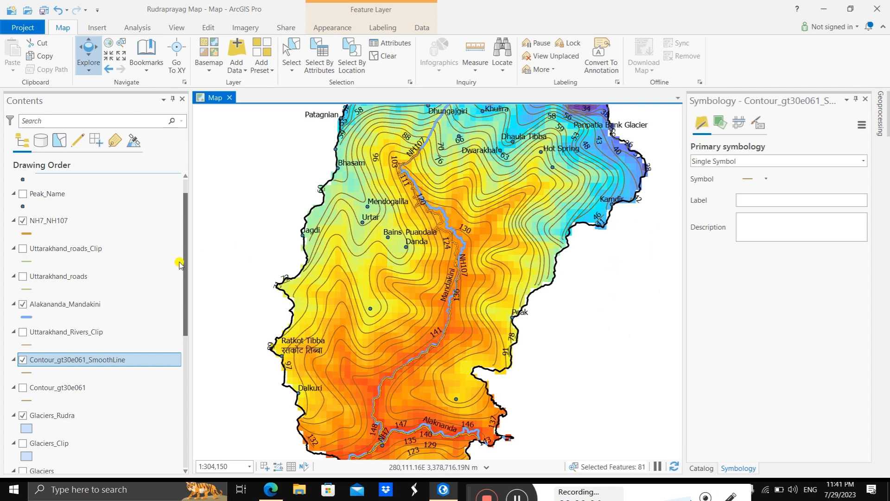
Step: Restyle the NH7_NH107 highways as yellow lines with black outlines and the Alakananda_Mandakini rivers as dark-outlined blue lines 4.4 pt wide
click(33, 235)
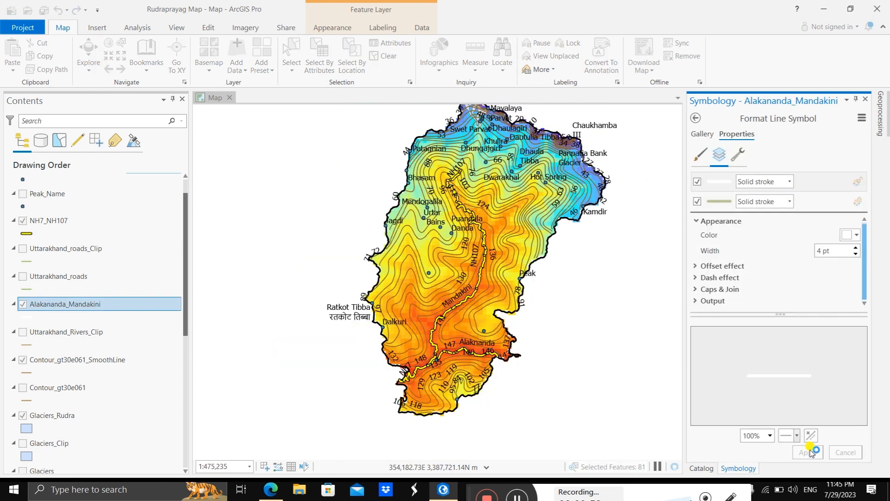
click(809, 451)
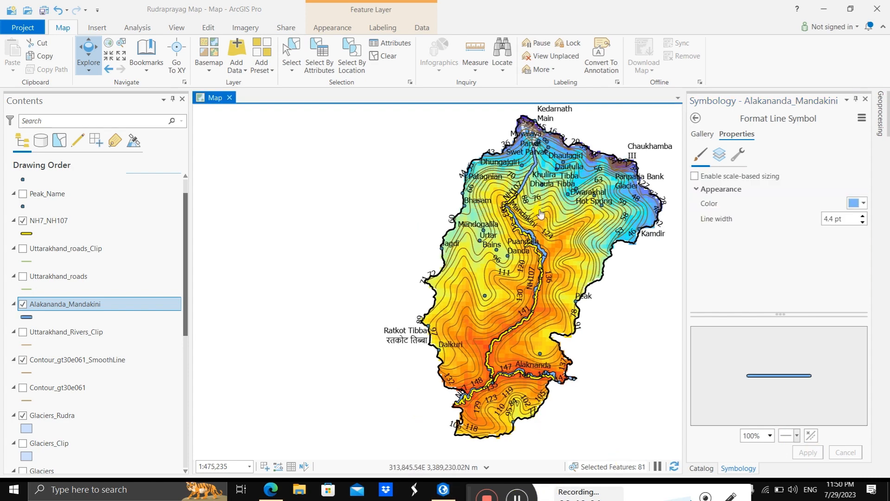
scroll(543, 209, up, 3)
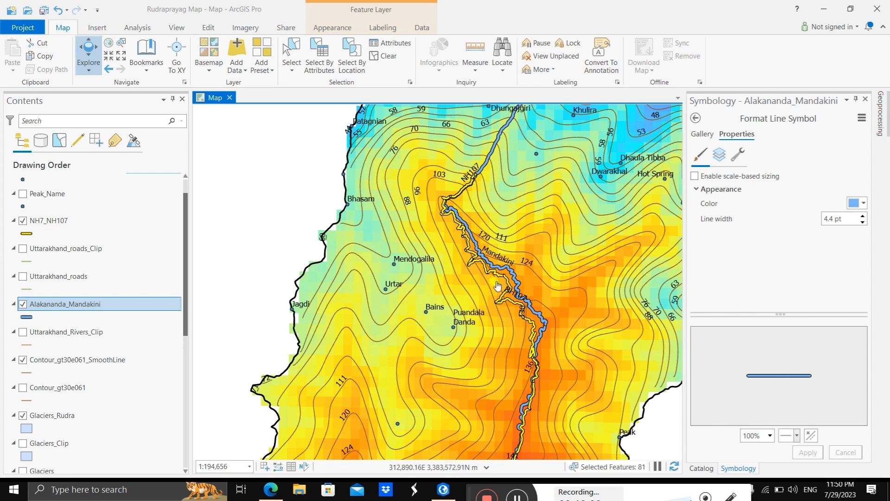
scroll(498, 286, up, 3)
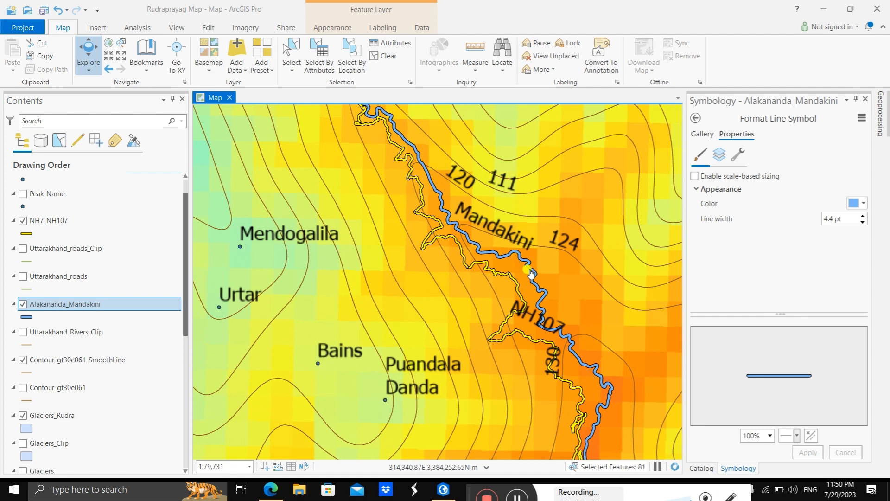
scroll(438, 263, down, 3)
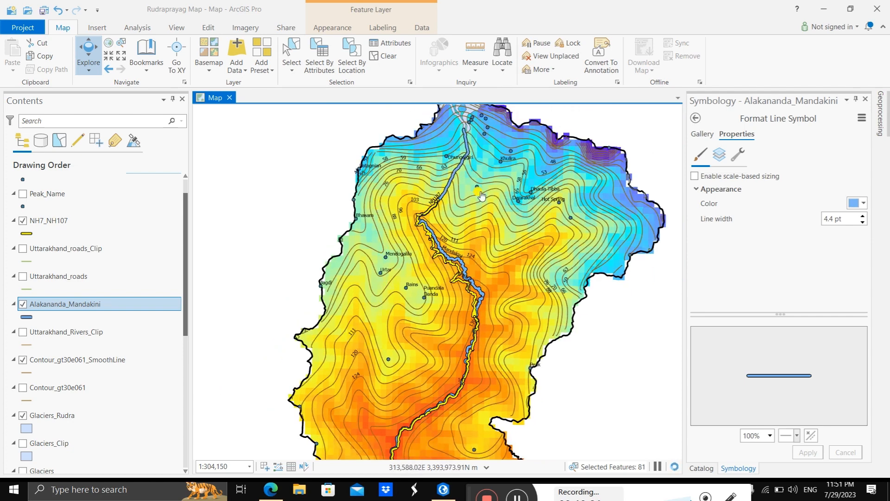
scroll(504, 218, down, 1)
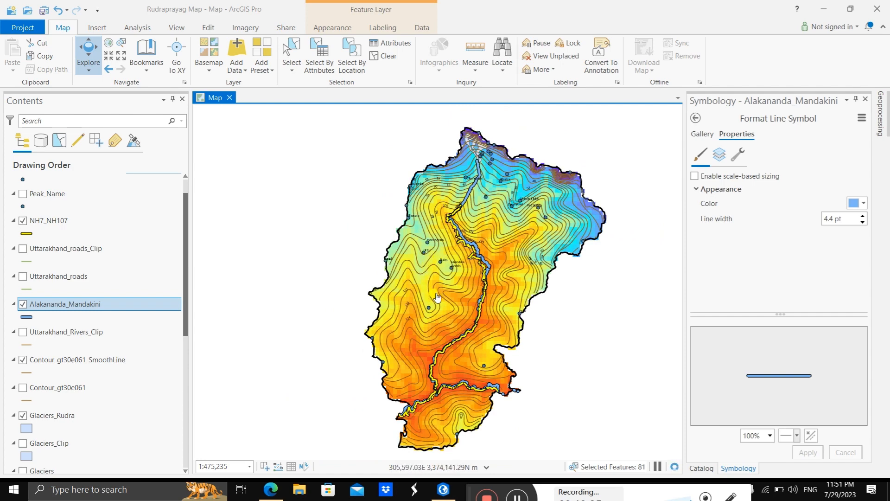
scroll(423, 271, up, 1)
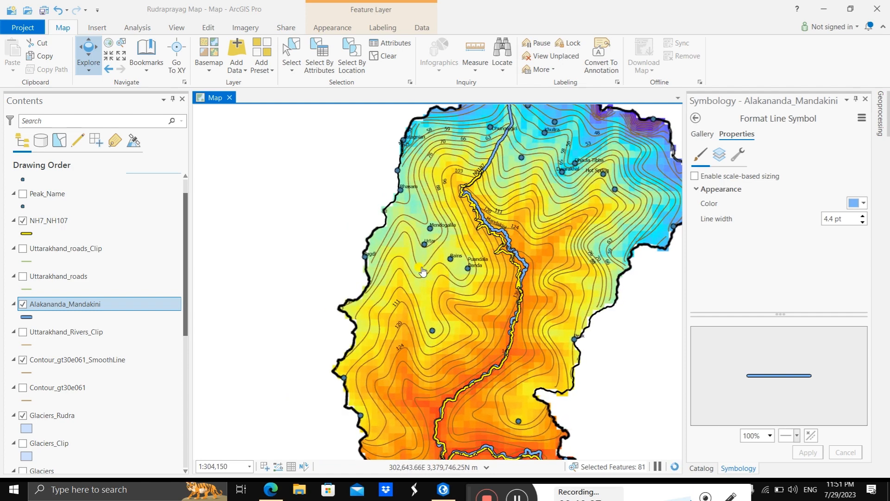
Step: Create an ISO A4 landscape layout and draw a map frame on it using the Rudraprayag map's 1:475,235 view
scroll(423, 271, down, 1)
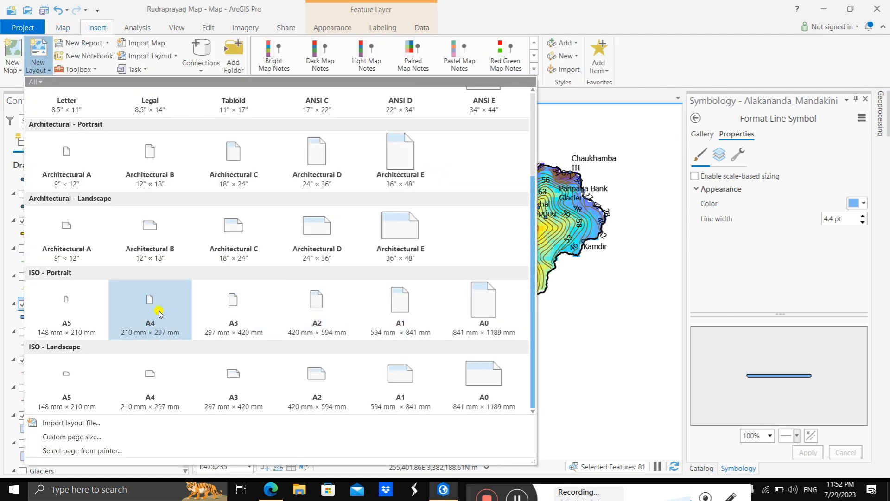
click(171, 368)
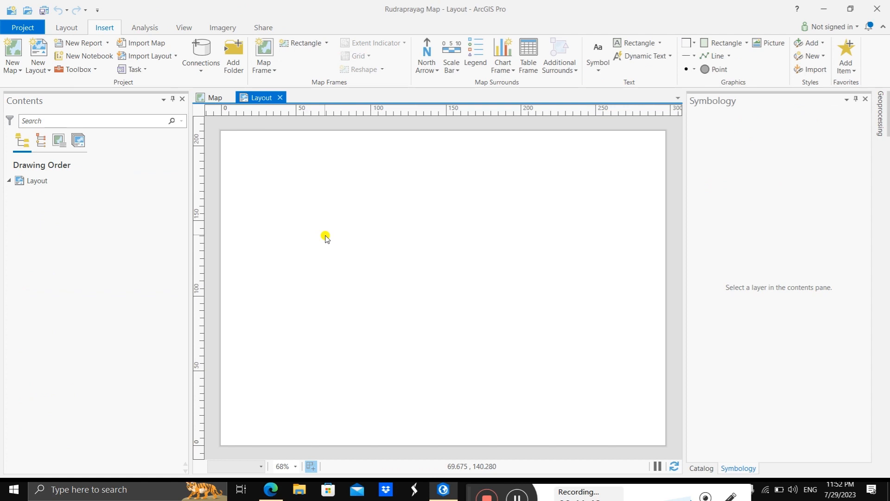
click(273, 74)
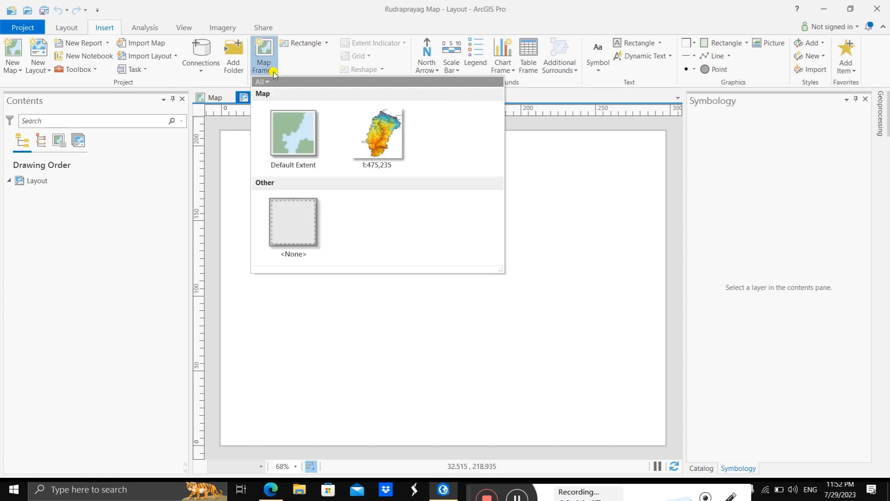
click(367, 133)
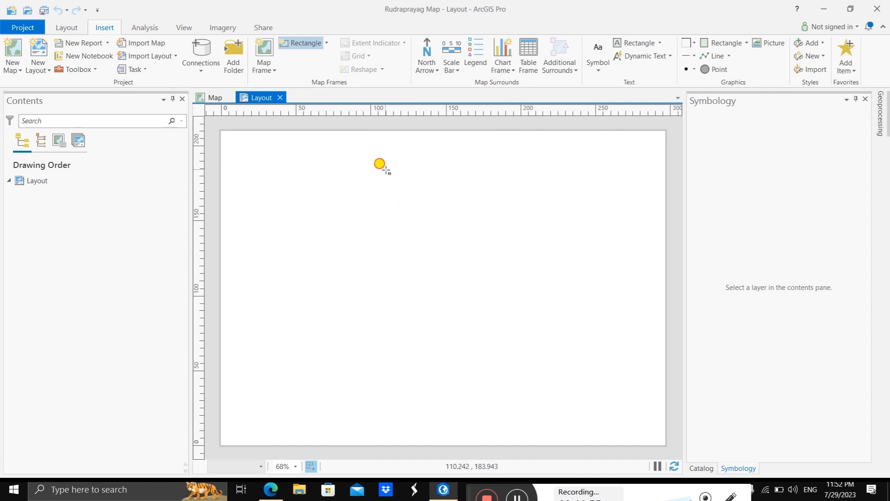
drag(386, 170, 645, 419)
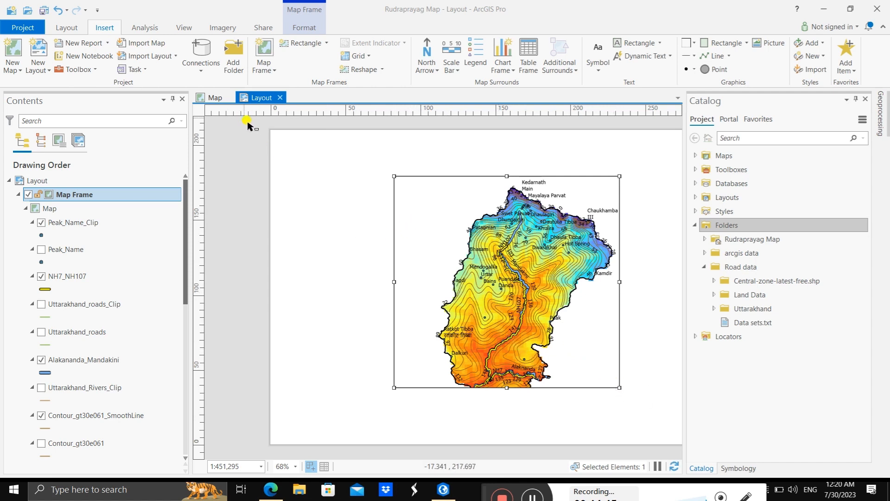
Step: Deselect the map frame and add a new map to the project
click(364, 200)
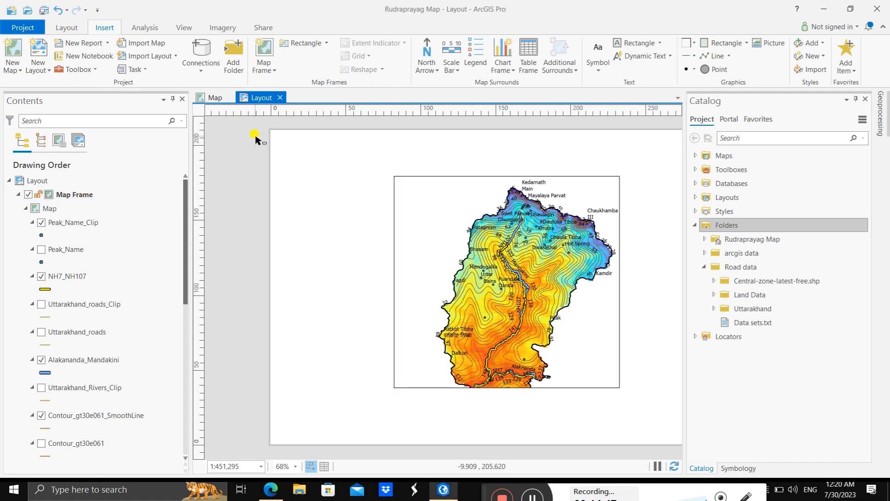
click(13, 68)
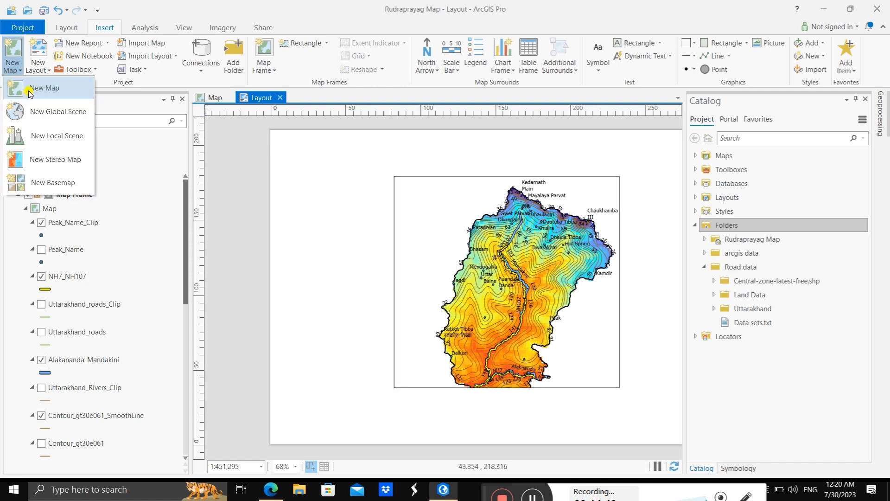
click(29, 91)
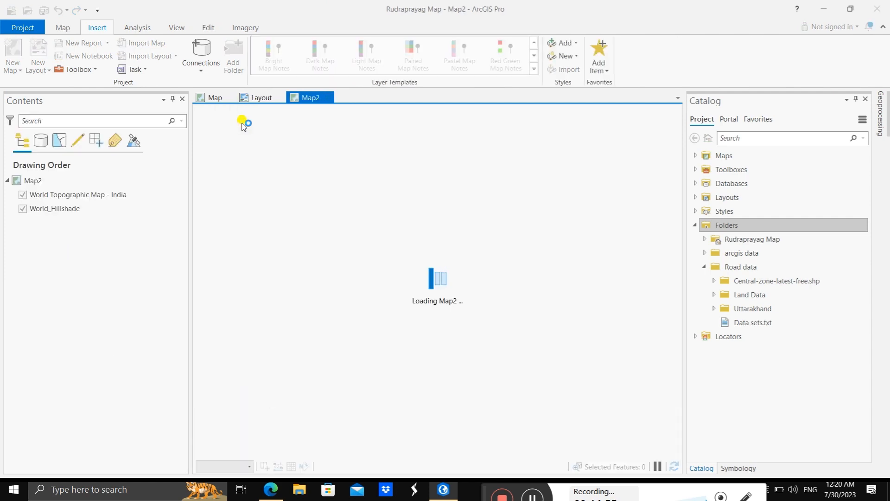
Step: Turn off and remove the World Topographic Map - India and World_Hillshade basemap layers from the new map
click(22, 194)
click(23, 208)
right_click(37, 196)
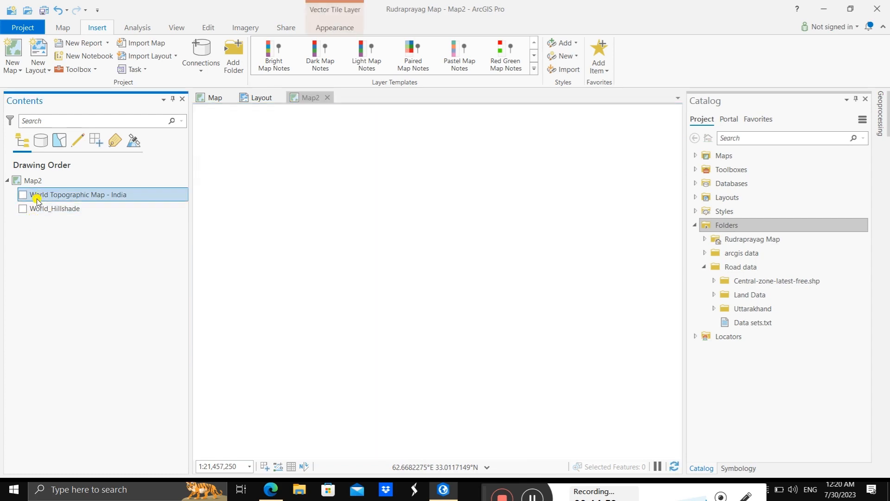
click(70, 219)
click(69, 194)
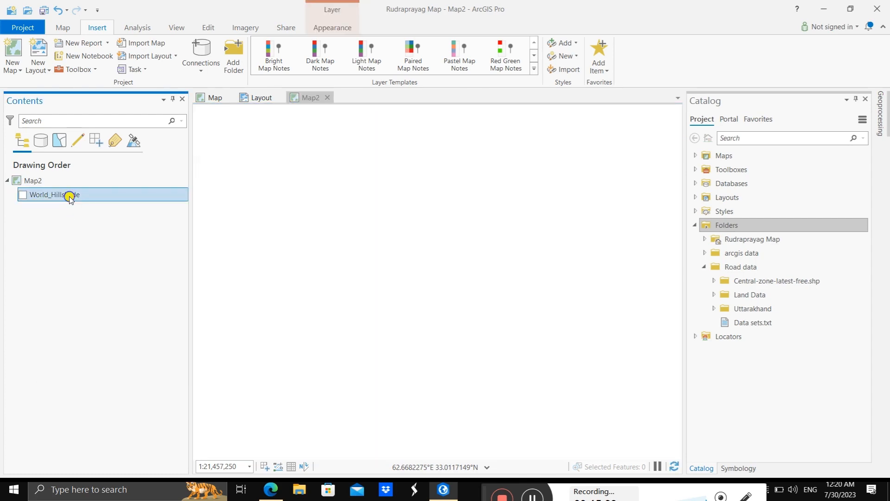
right_click(70, 195)
click(93, 218)
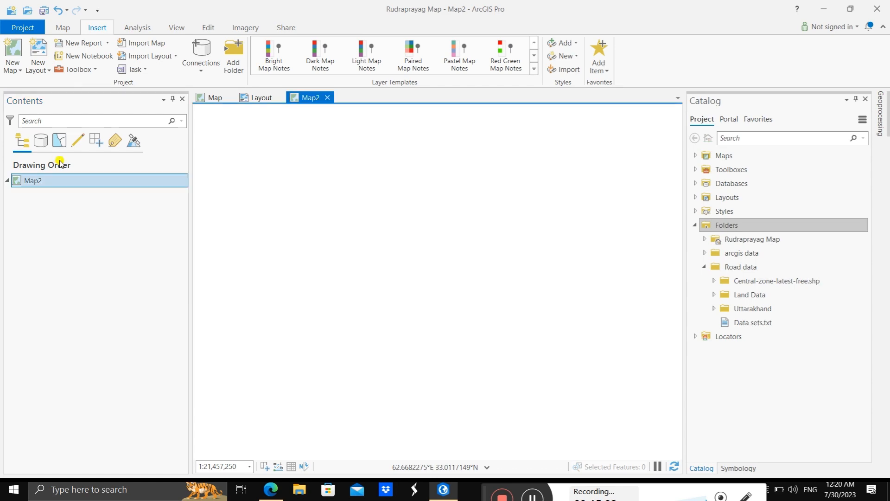
Step: Copy the uk_3 and gt30e060n40uk_Clip layers from the Rudraprayag map into Map2 and turn both on
click(215, 98)
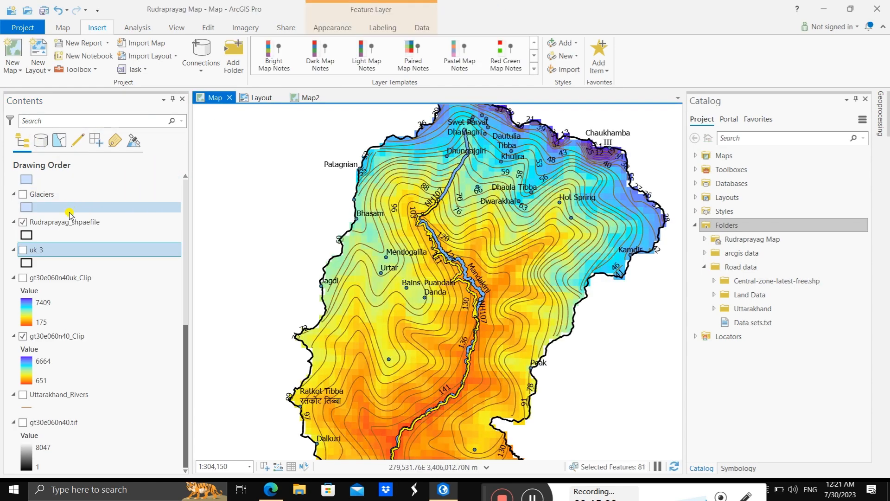
ctrl+click(73, 278)
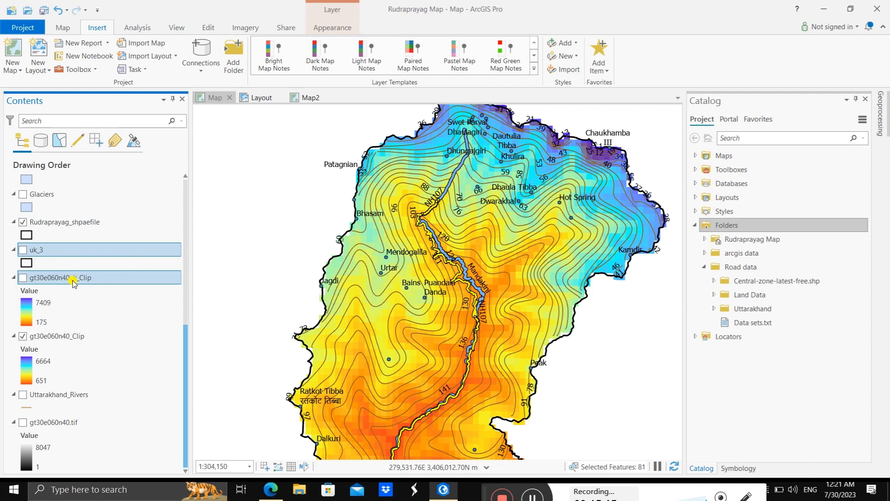
click(304, 97)
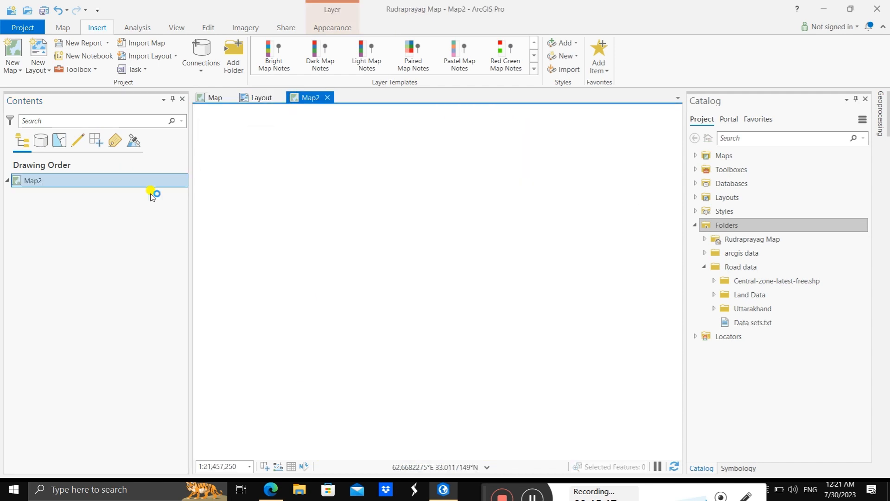
click(122, 214)
key(ctrl+v)
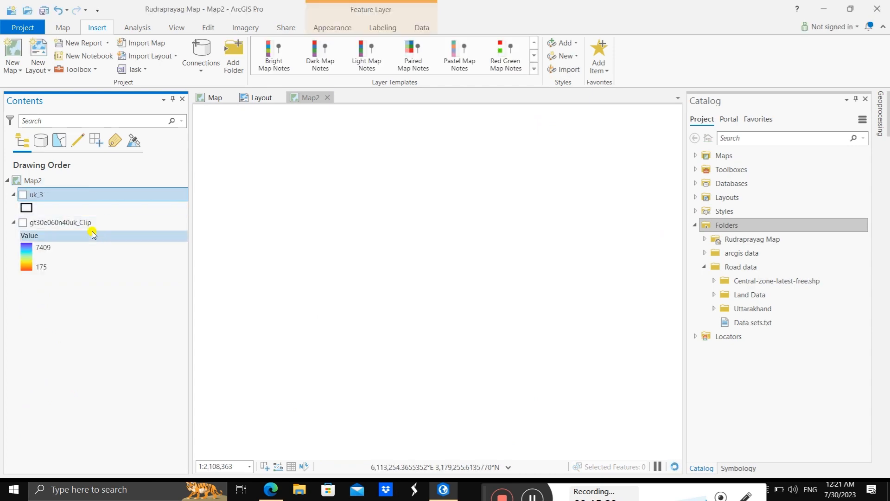
click(23, 195)
click(22, 223)
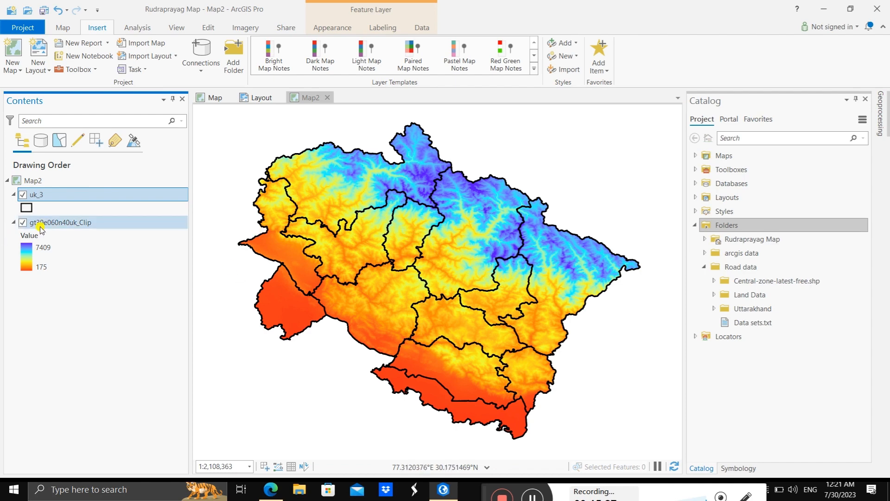
Step: Label the uk_3 layer with the expression $feature.Districts in place of OBJECTID, verifying and applying it
right_click(72, 195)
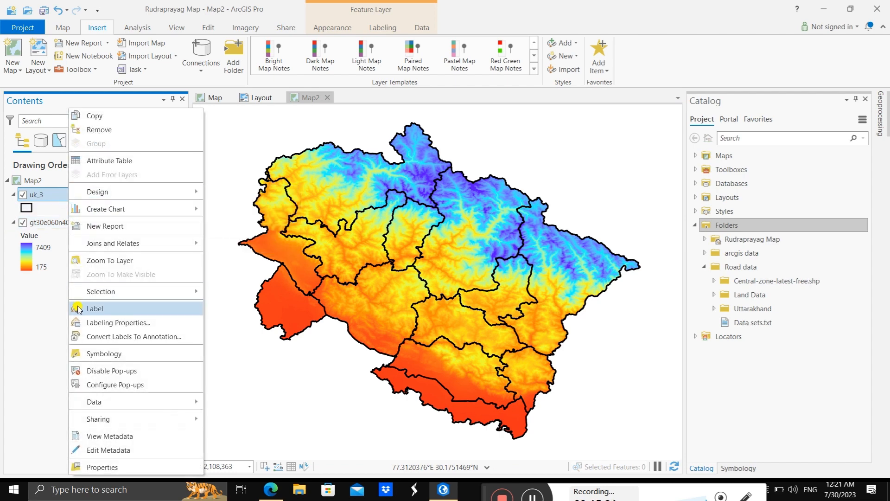
click(82, 308)
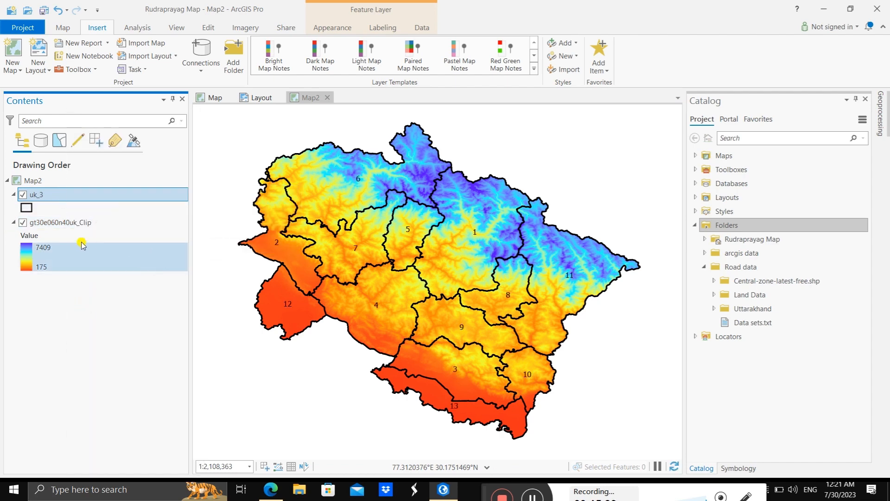
right_click(77, 197)
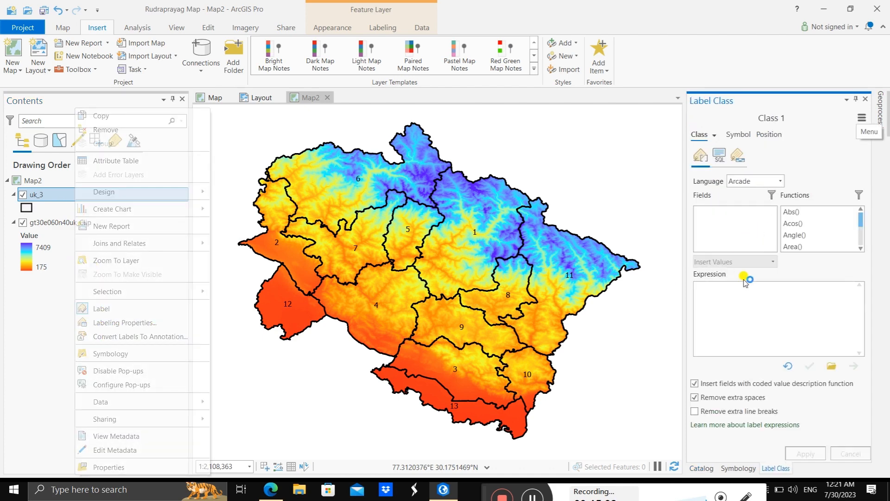
double_click(730, 230)
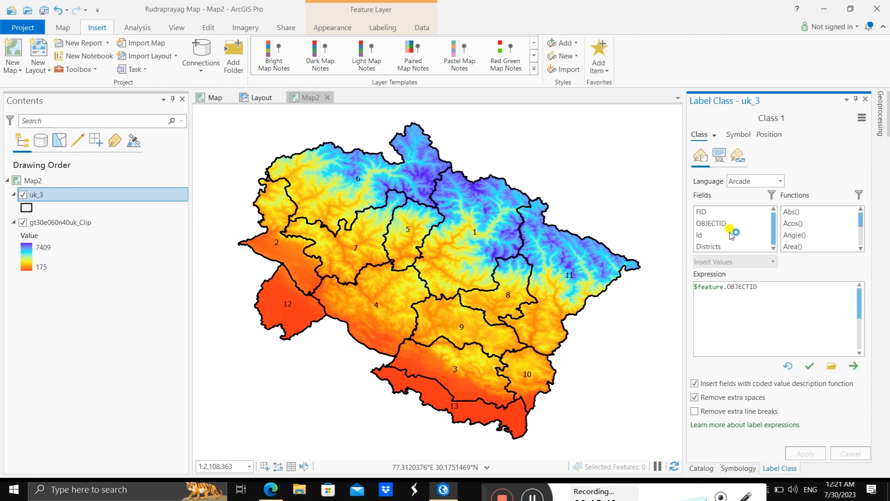
double_click(722, 246)
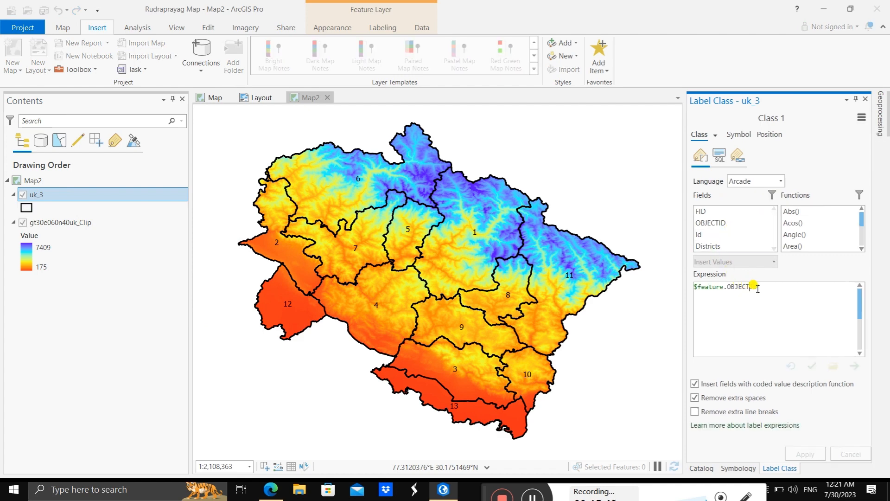
drag(758, 287, 683, 287)
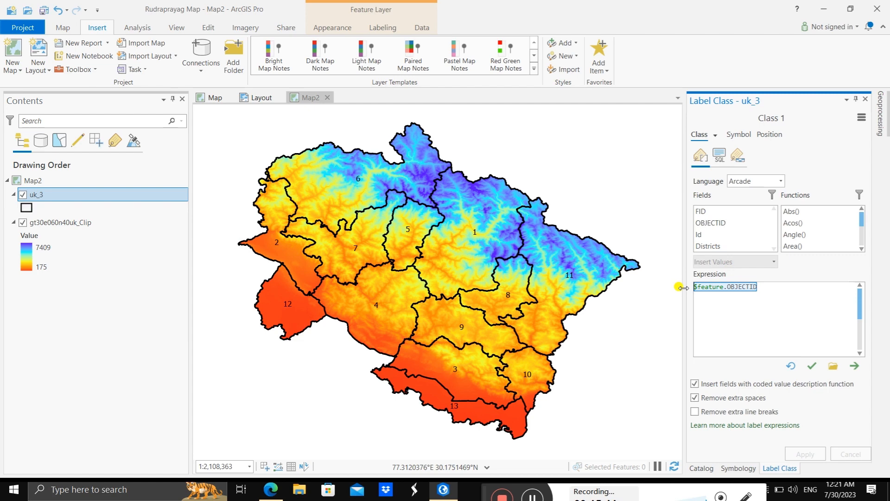
key(Delete)
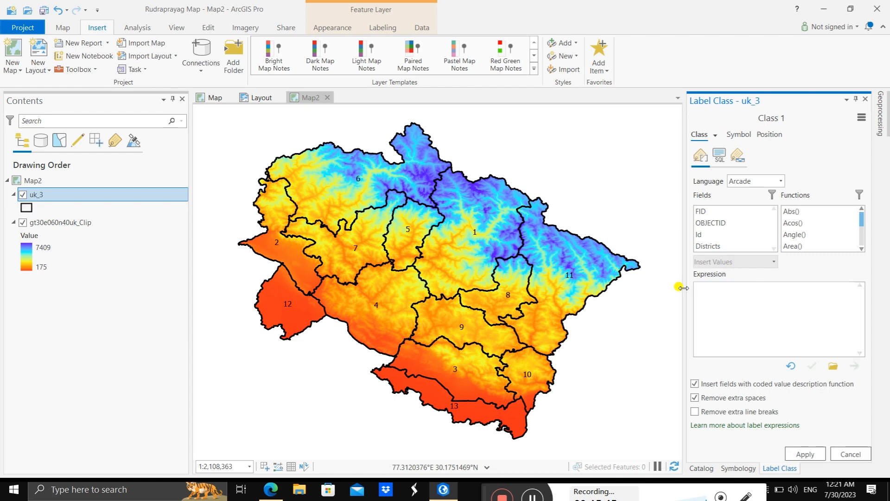
double_click(709, 246)
click(811, 365)
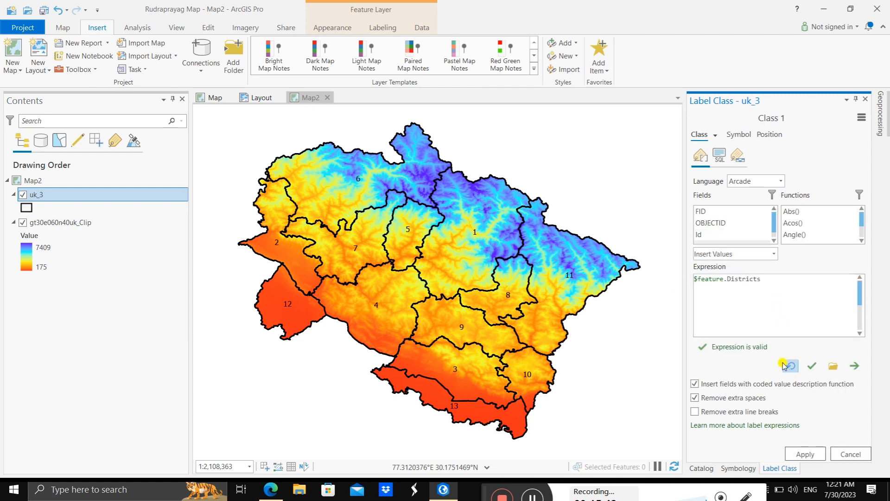
click(805, 454)
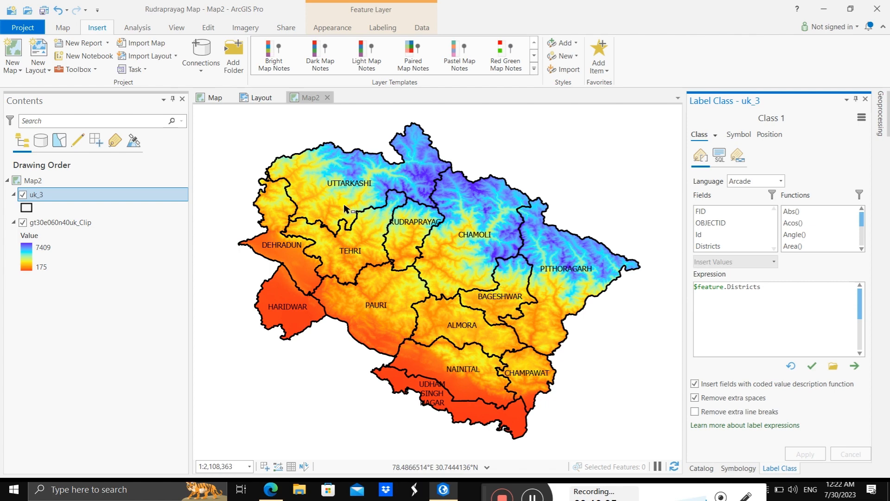
Step: Add a map frame of Map2's 1:2,108,363 view to the layout and shift it toward the page's upper-left corner
click(259, 98)
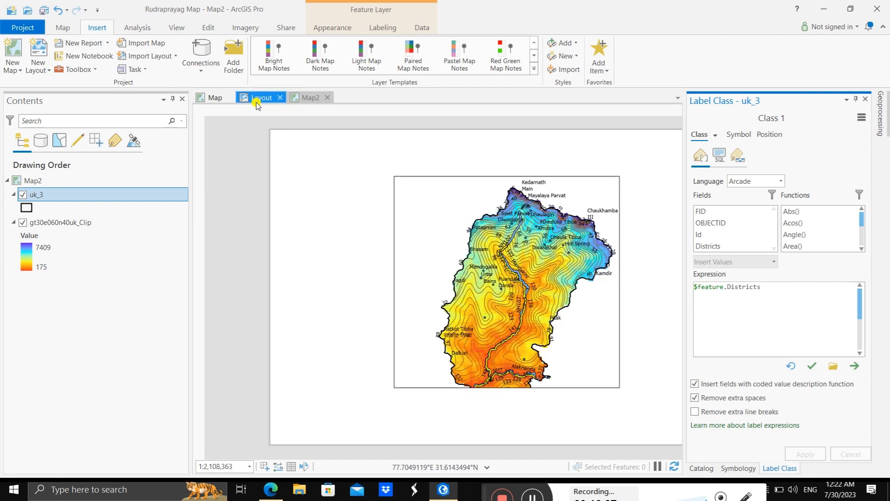
click(342, 209)
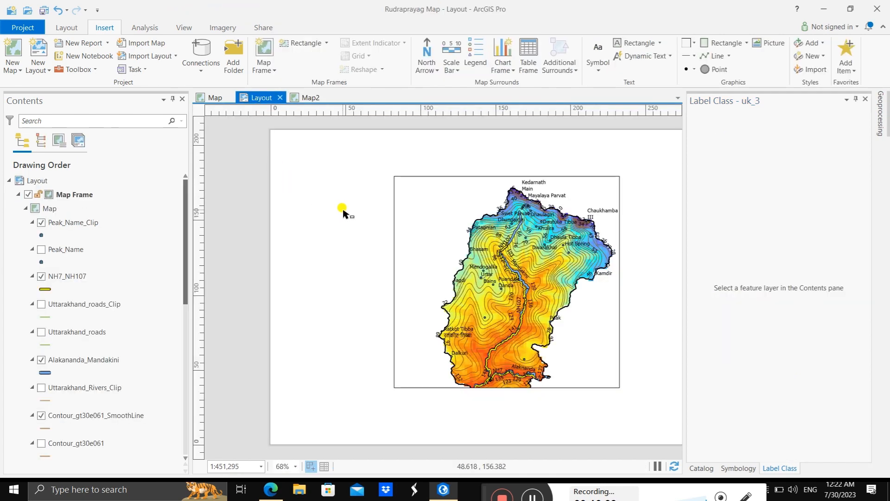
click(264, 67)
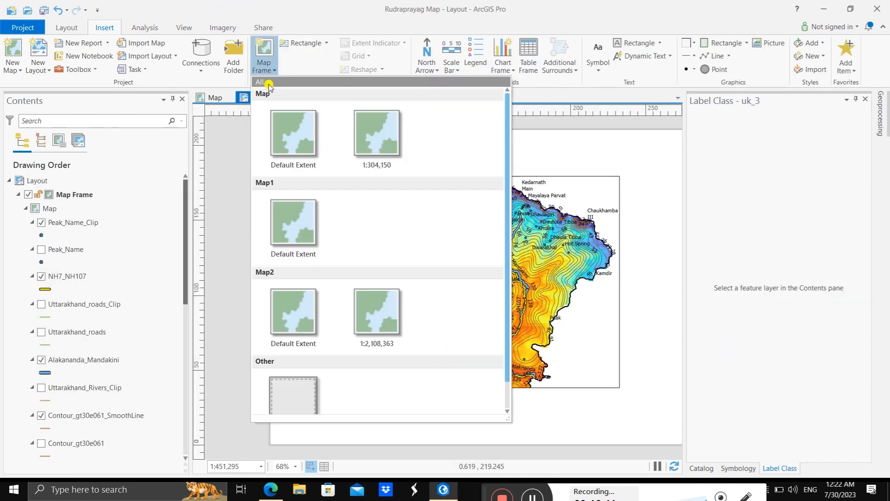
click(378, 312)
drag(292, 198, 446, 357)
click(399, 328)
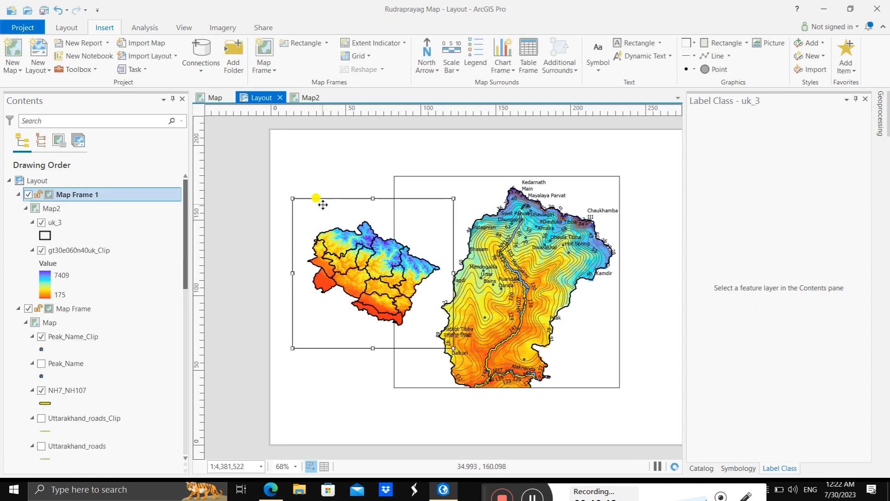
drag(318, 201, 302, 180)
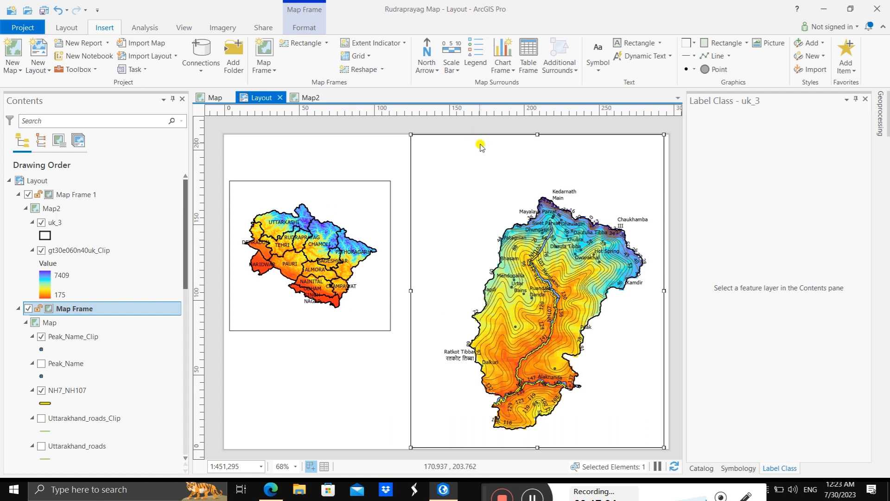
Step: Activate the Rudraprayag map frame, enlarge its map to 1:376,079 so the district fills the frame, and return to the layout
right_click(480, 145)
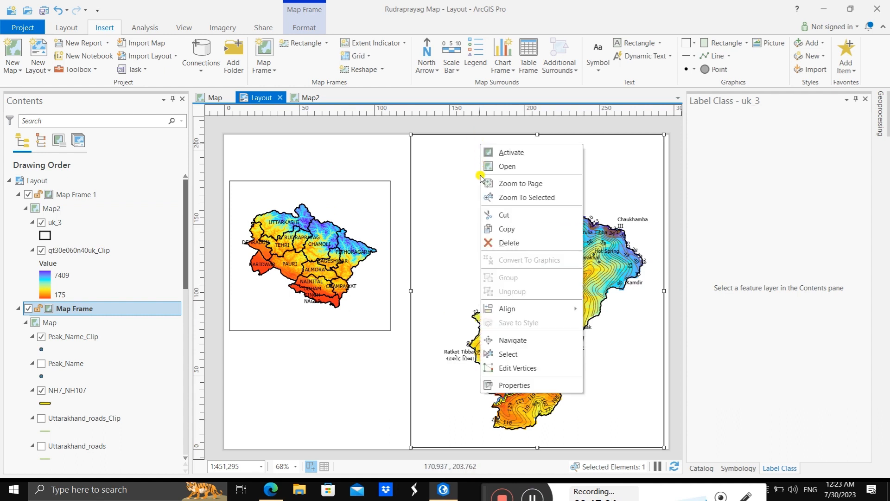
click(510, 153)
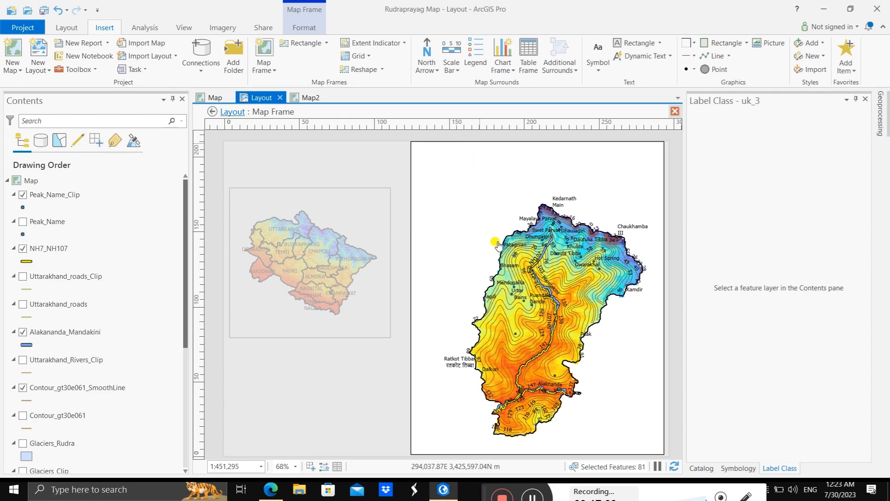
scroll(532, 259, up, 1)
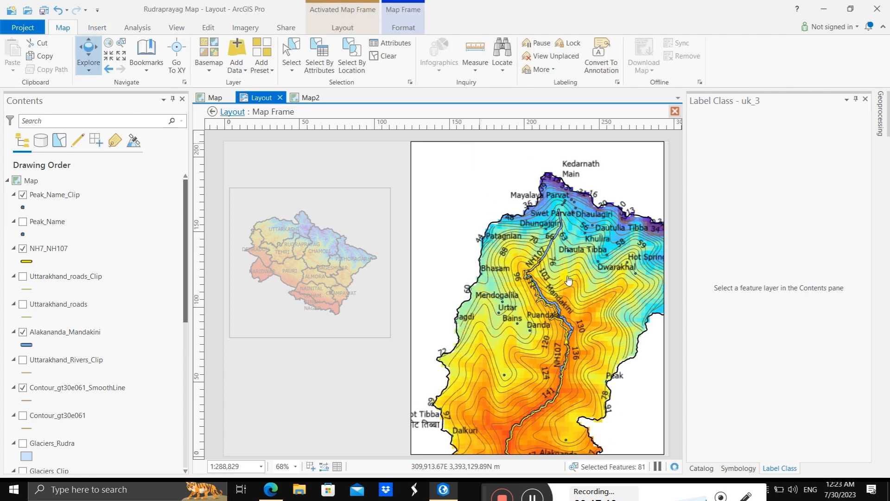
scroll(556, 249, up, 1)
scroll(556, 251, down, 2)
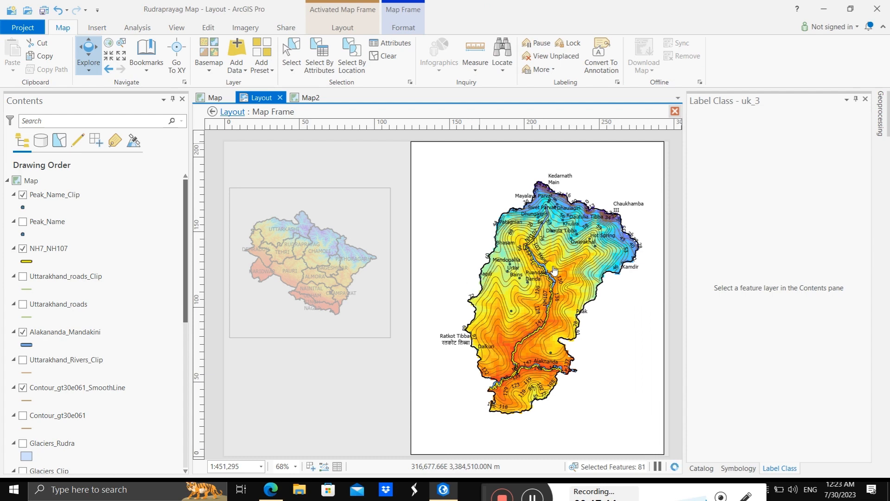
scroll(554, 270, up, 2)
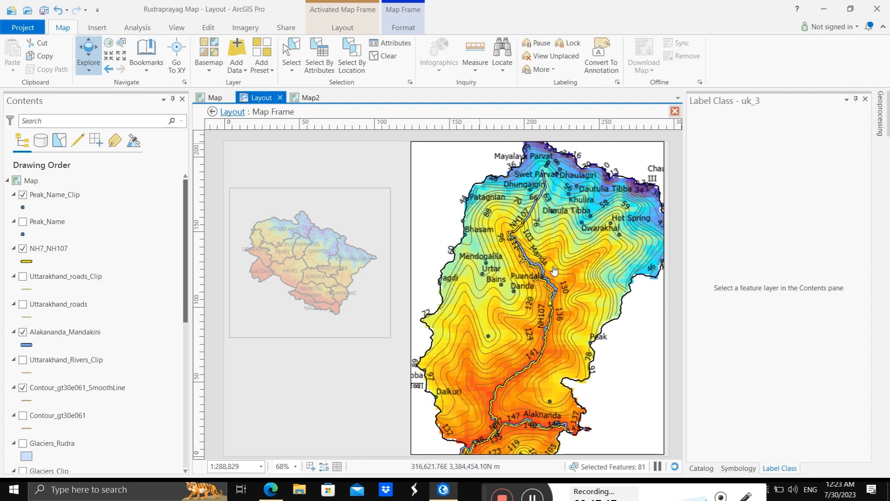
scroll(554, 270, down, 2)
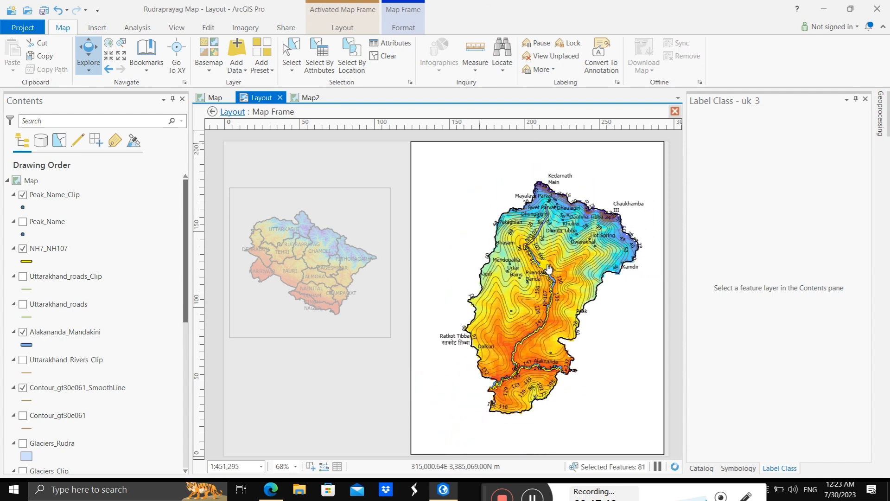
scroll(548, 268, up, 2)
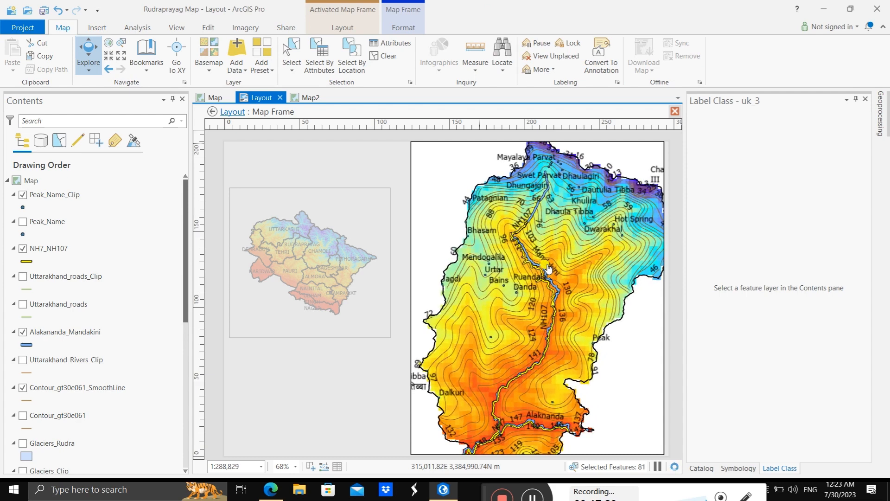
scroll(548, 268, down, 2)
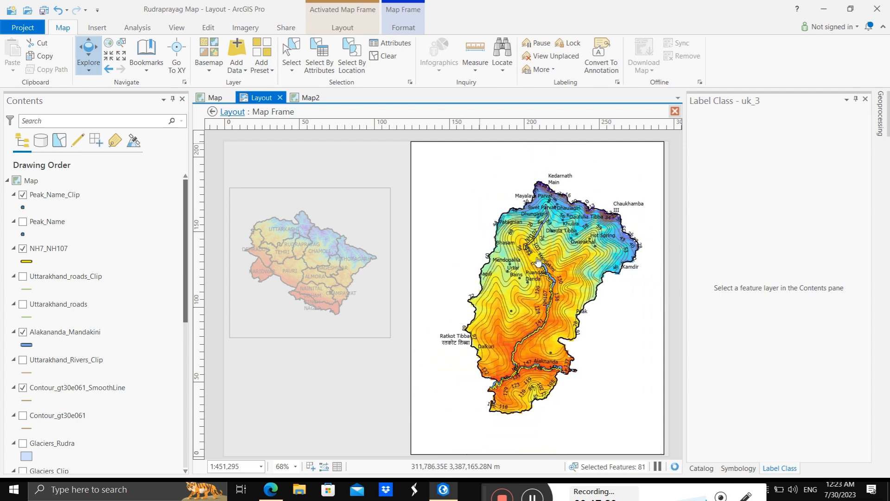
click(120, 56)
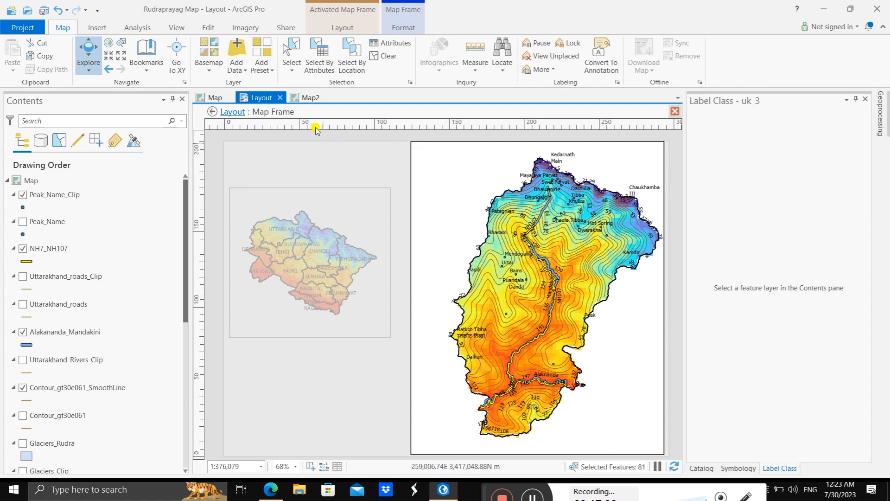
click(230, 112)
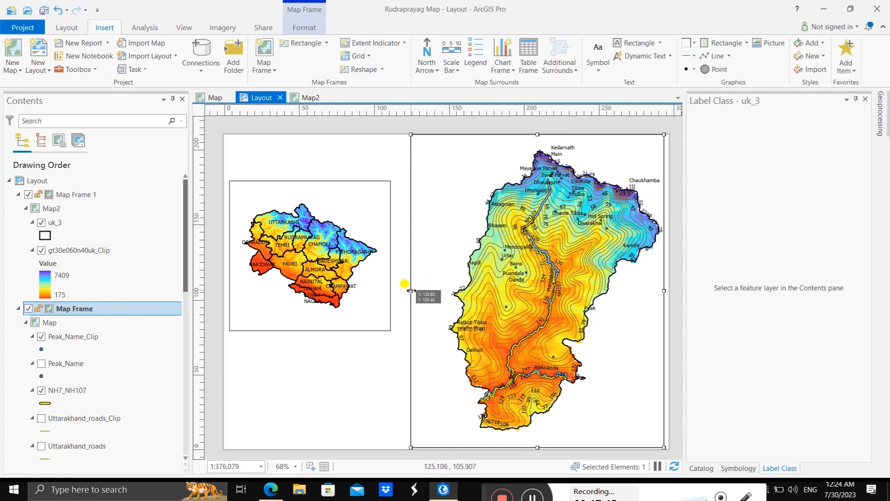
Step: Shrink the Rudraprayag map frame by pulling in its left edge and slightly insetting its top and bottom edges from the page border
drag(412, 285, 439, 290)
drag(537, 259, 538, 260)
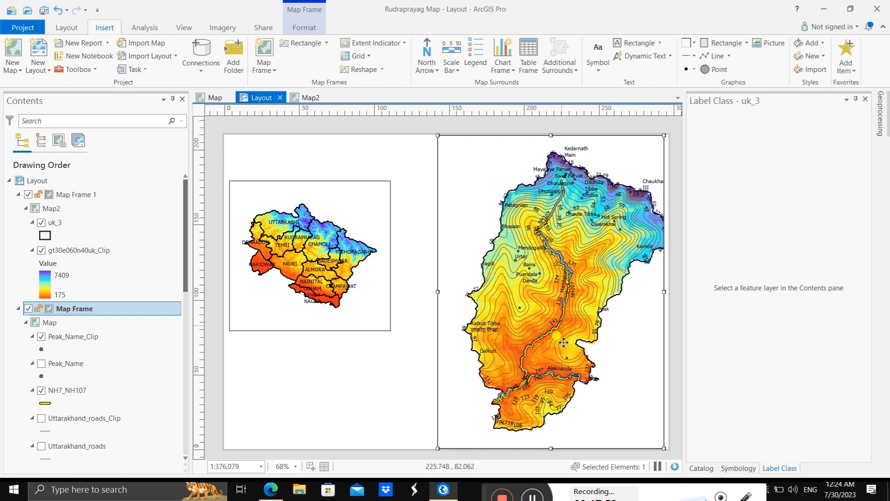
drag(550, 448, 551, 440)
drag(551, 135, 551, 139)
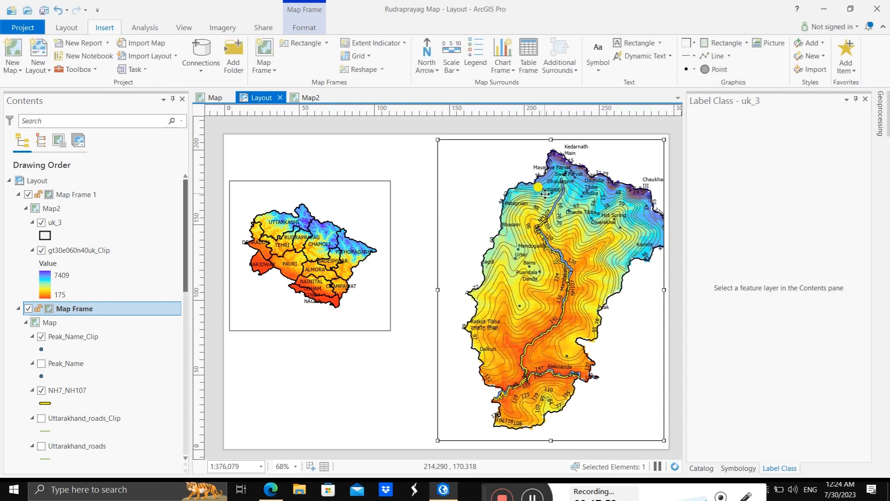
Step: Activate the Rudraprayag map frame and shift its map left so the whole district fits inside the frame
click(68, 27)
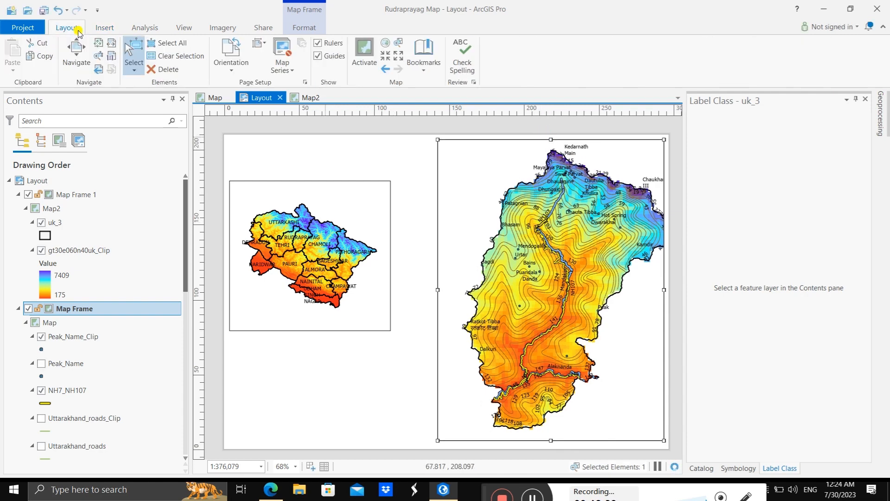
click(106, 30)
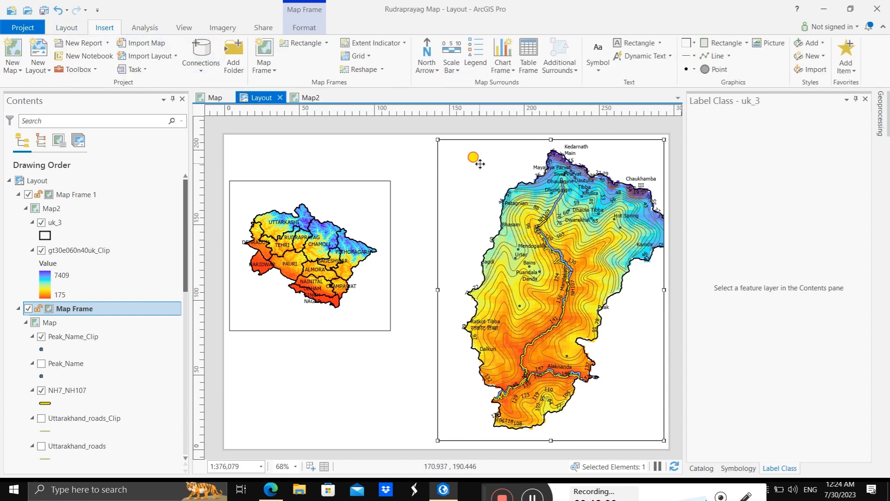
right_click(477, 141)
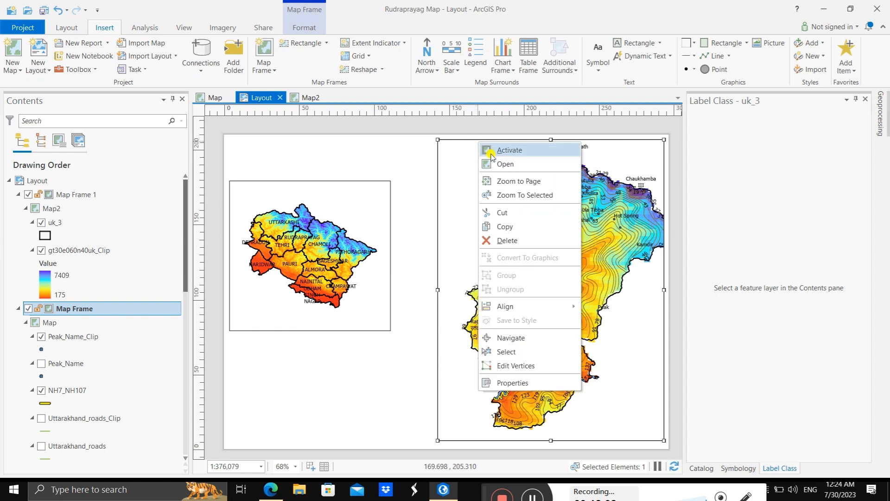
click(491, 147)
drag(518, 232, 508, 231)
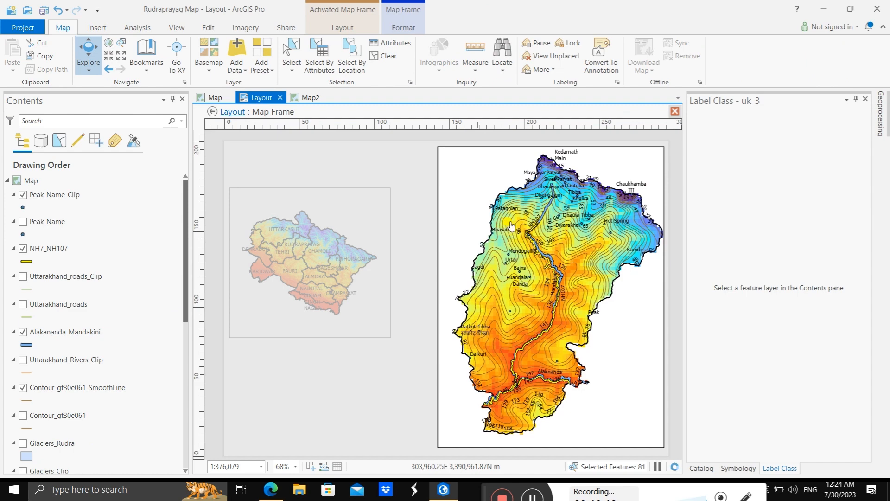
Step: Shift the map slightly left and down inside the Rudraprayag map frame, and return to the layout
click(513, 219)
drag(513, 219, 509, 220)
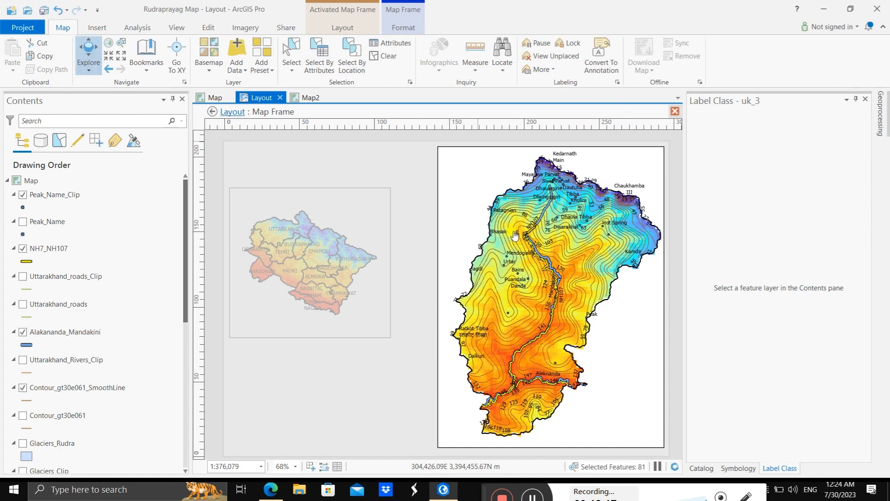
click(463, 183)
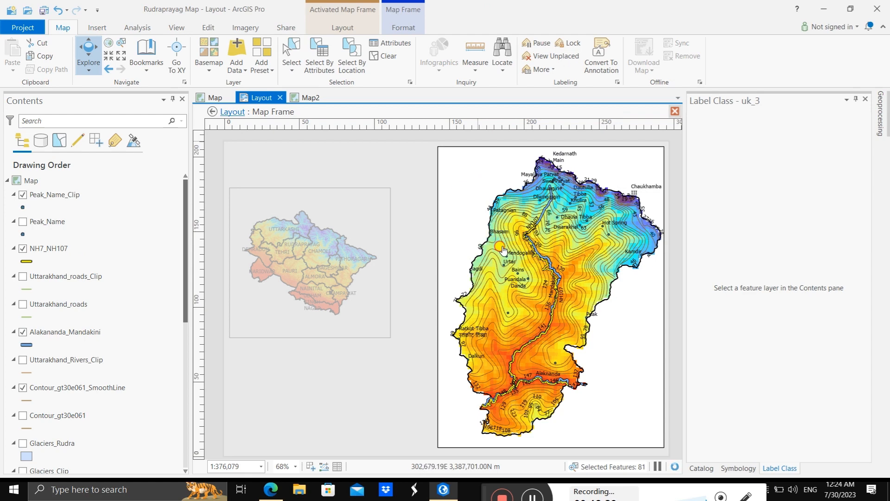
drag(501, 247, 498, 247)
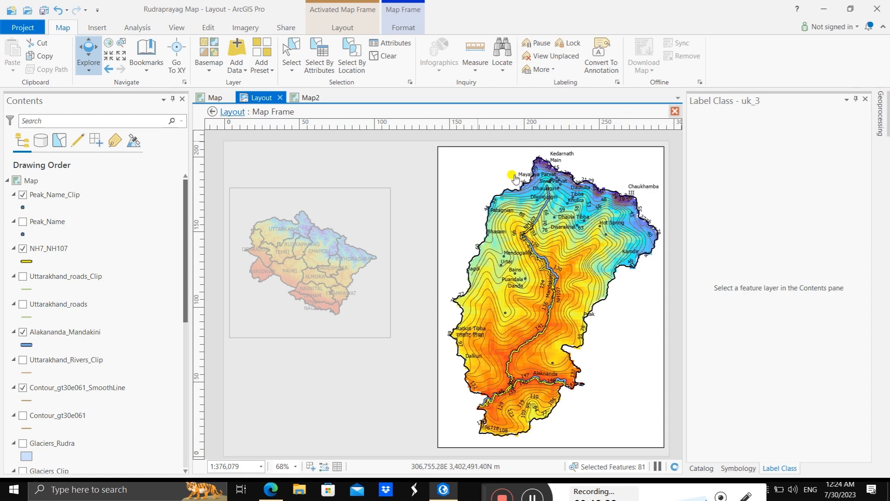
click(233, 112)
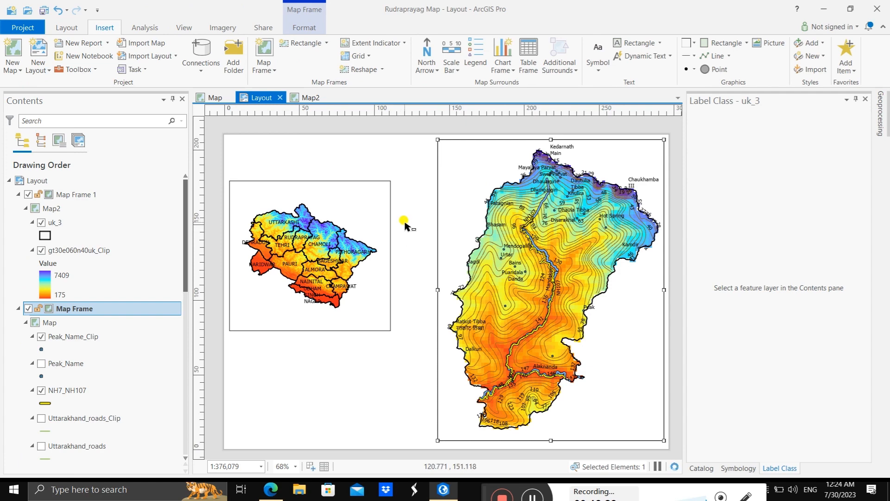
Step: Enlarge the Uttarakhand map frame to meet the Rudraprayag frame's side and bottom edge, with its top edge slightly below that frame's top
click(305, 208)
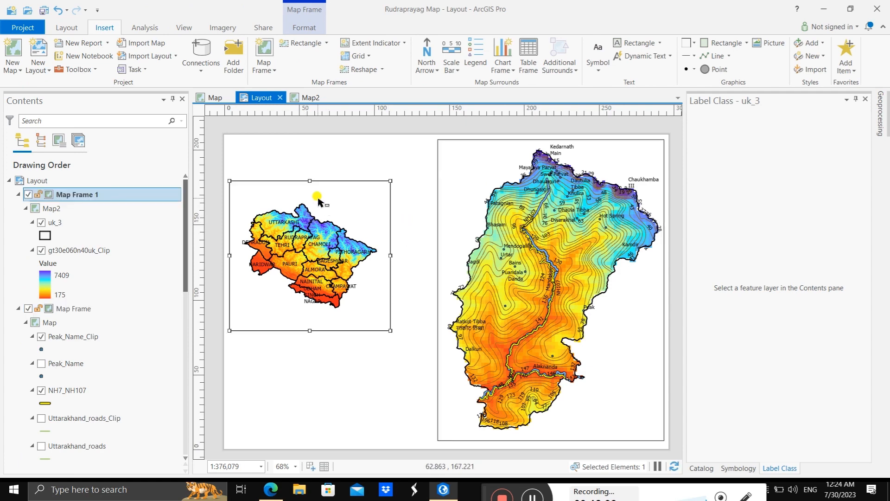
drag(391, 329, 438, 378)
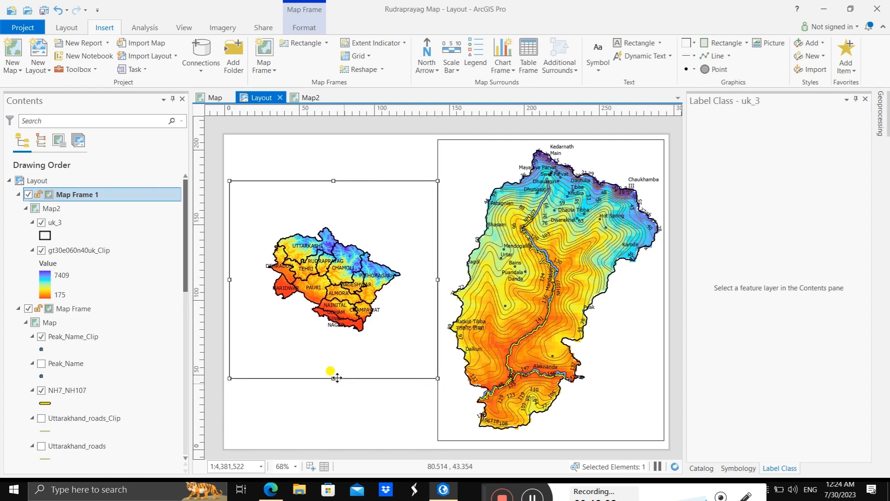
drag(333, 378, 333, 440)
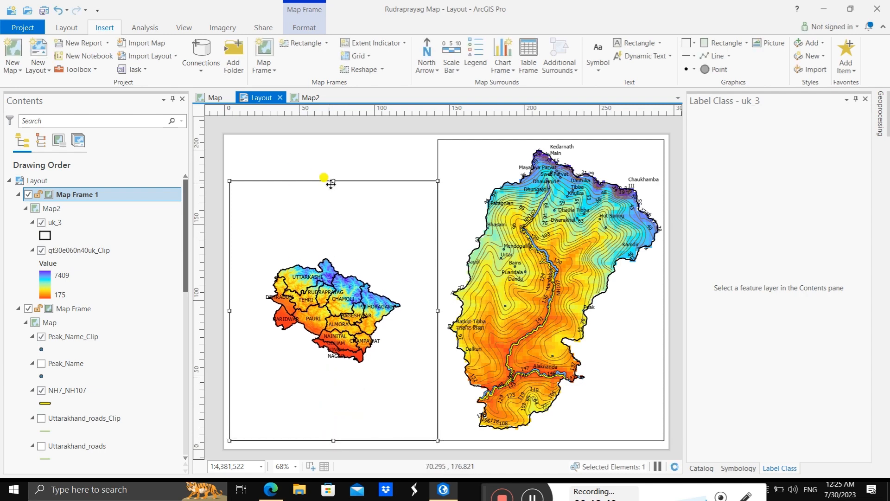
drag(334, 180, 319, 139)
drag(295, 175, 293, 179)
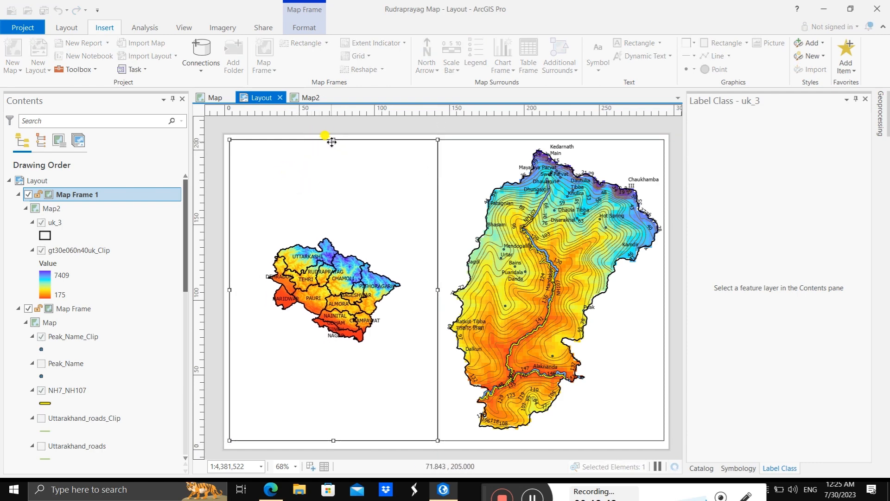
mouse_move(330, 139)
mouse_down()
mouse_move(332, 155)
mouse_move(326, 149)
mouse_up()
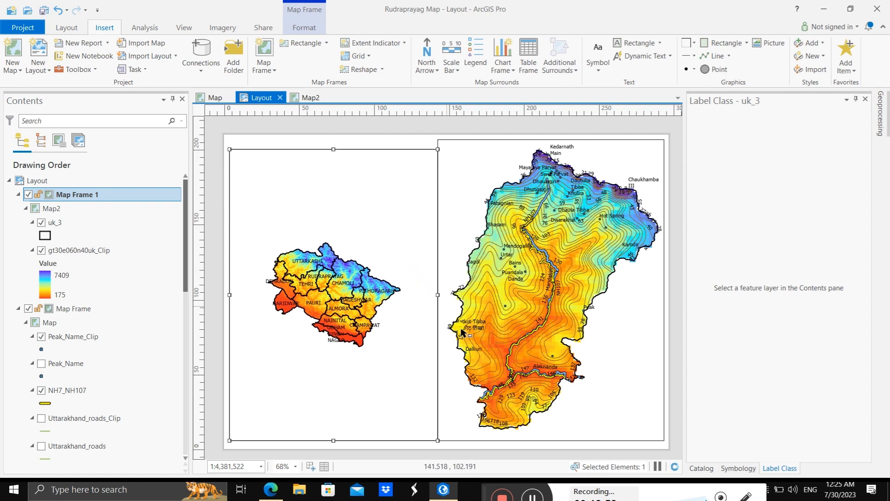
click(532, 494)
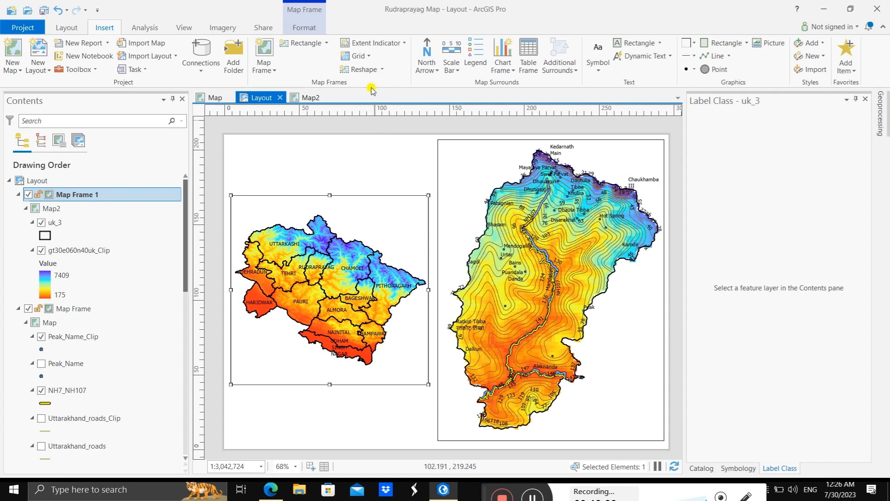
Step: Add a Black Horizontal Label Graticule to the Uttarakhand map frame, keeping its default name
click(367, 56)
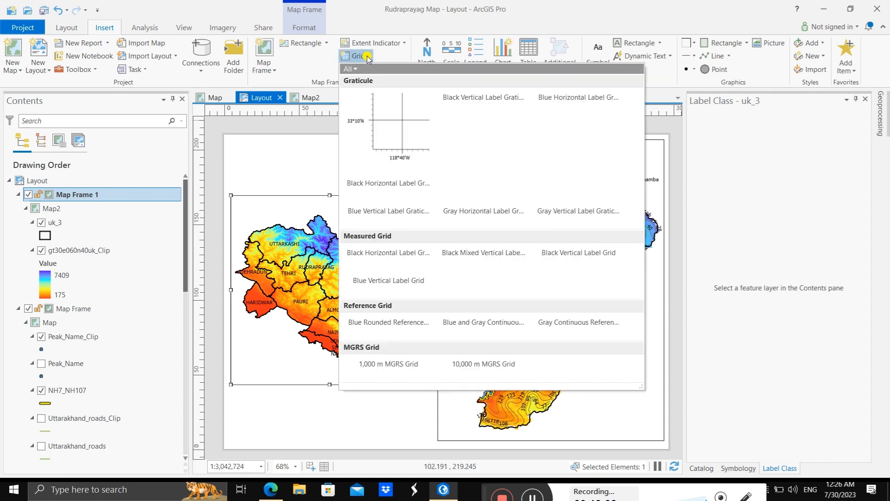
click(370, 132)
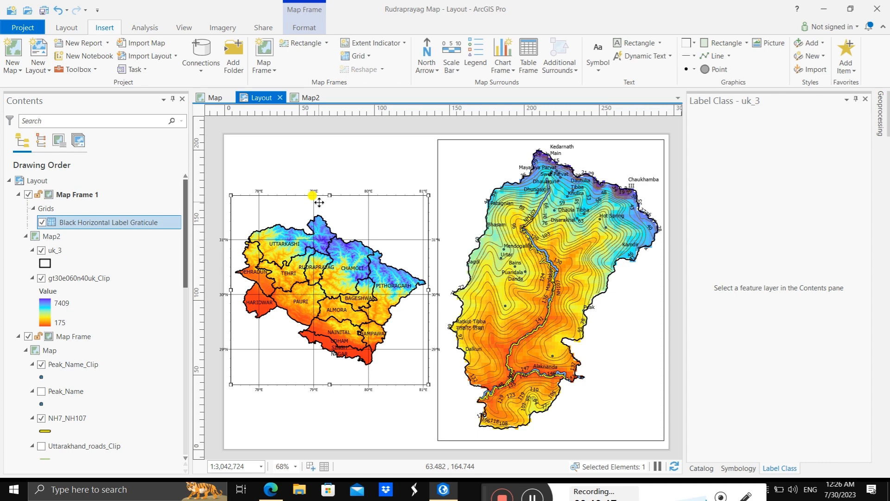
right_click(82, 224)
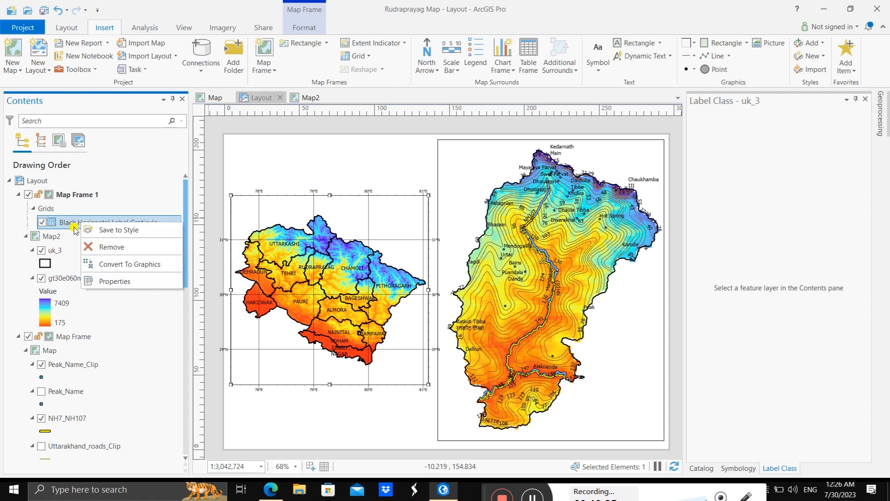
click(66, 227)
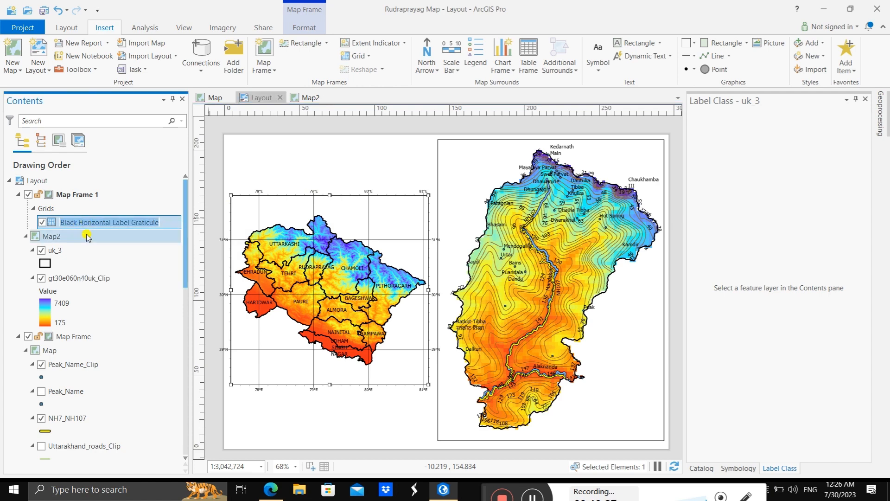
key(Return)
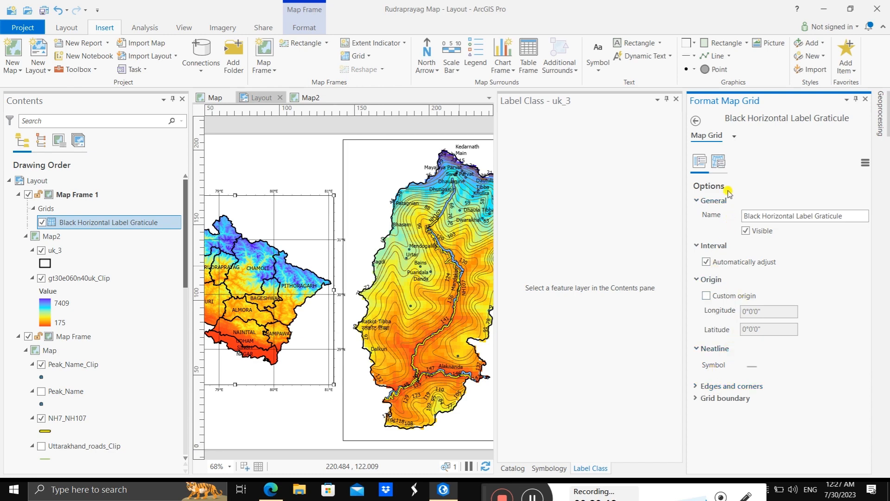
Step: Set the label font of the Uttarakhand frame's graticule to Times New Roman Bold
click(718, 162)
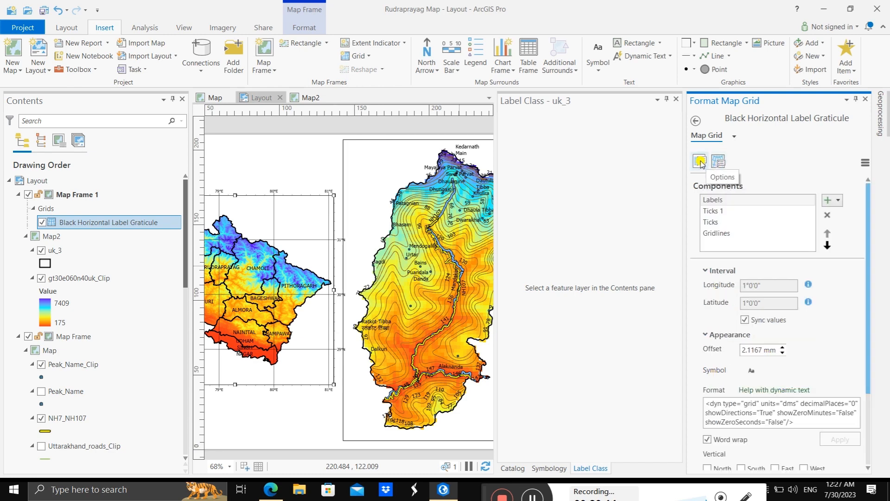
scroll(804, 311, down, 1)
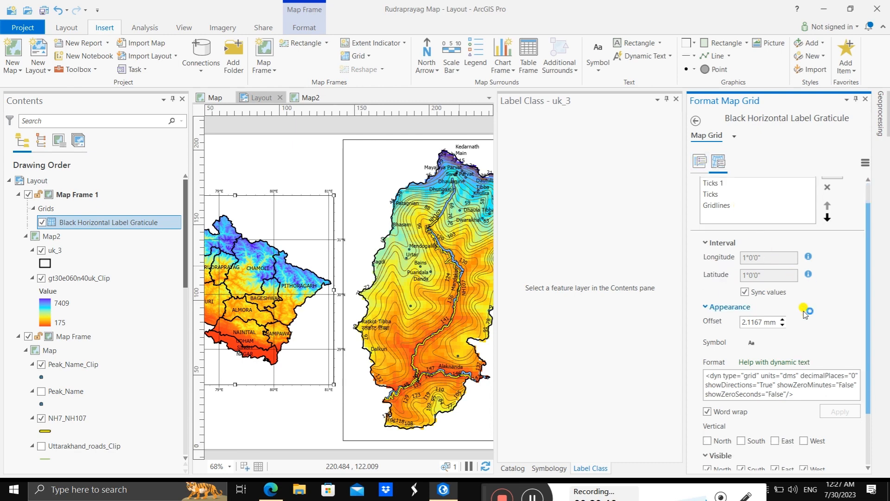
scroll(804, 311, up, 1)
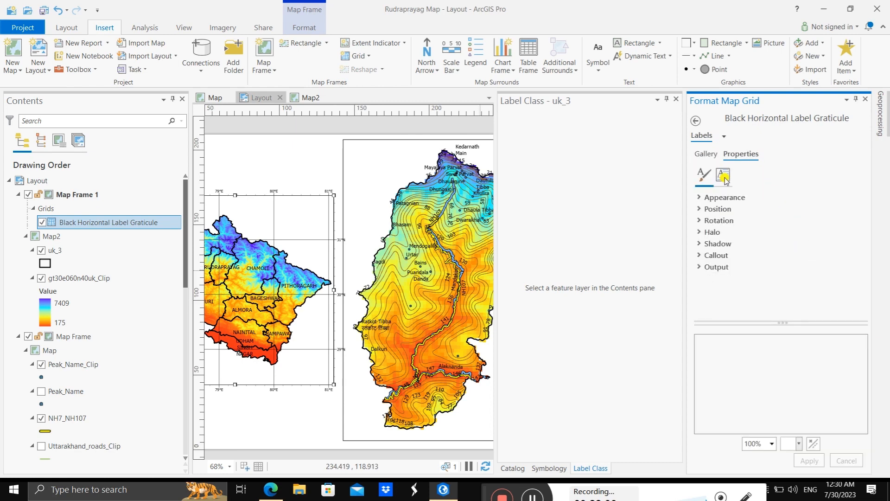
click(701, 197)
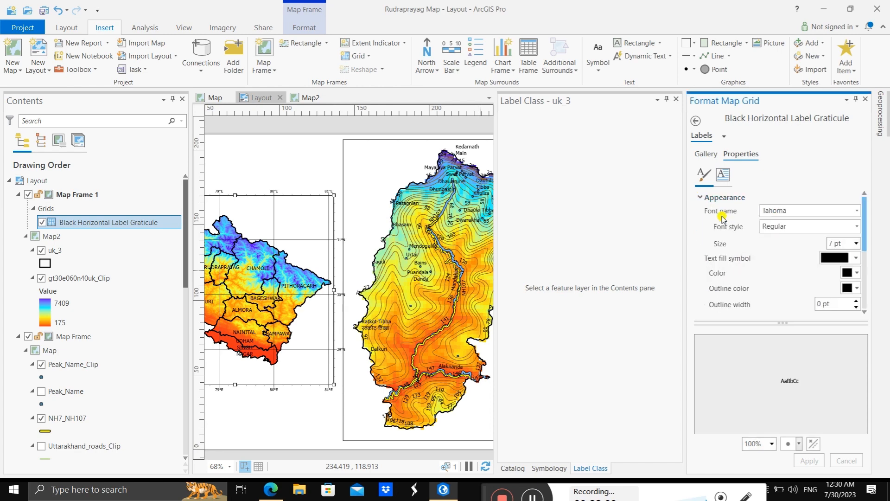
click(855, 211)
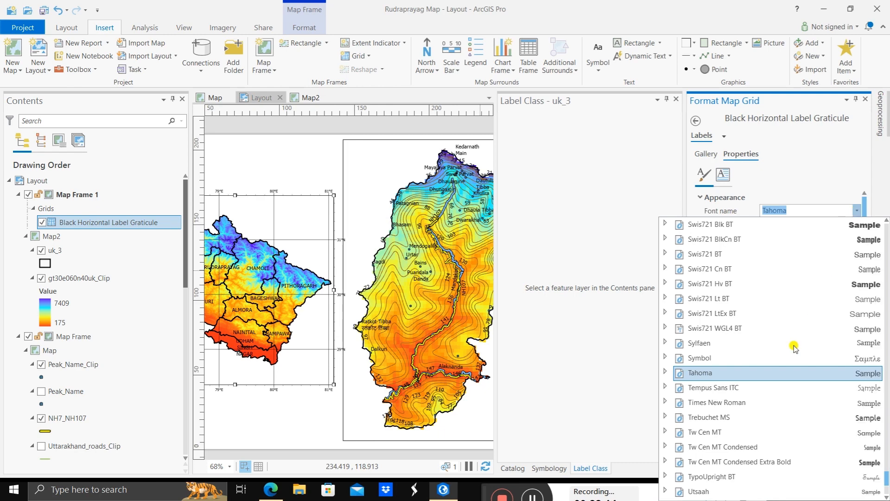
click(747, 405)
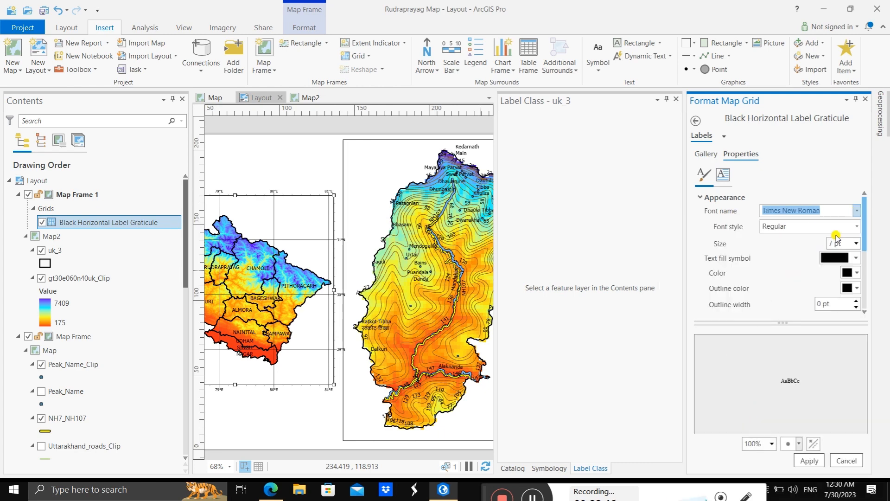
click(853, 229)
click(802, 256)
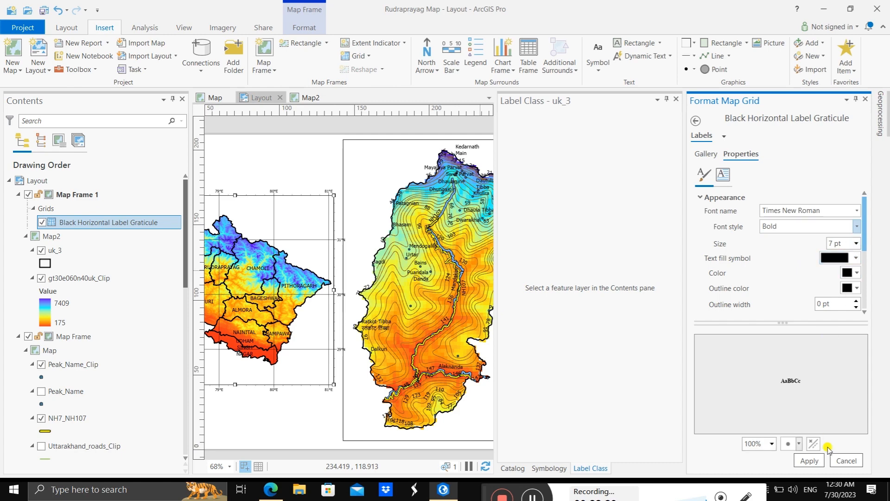
click(819, 462)
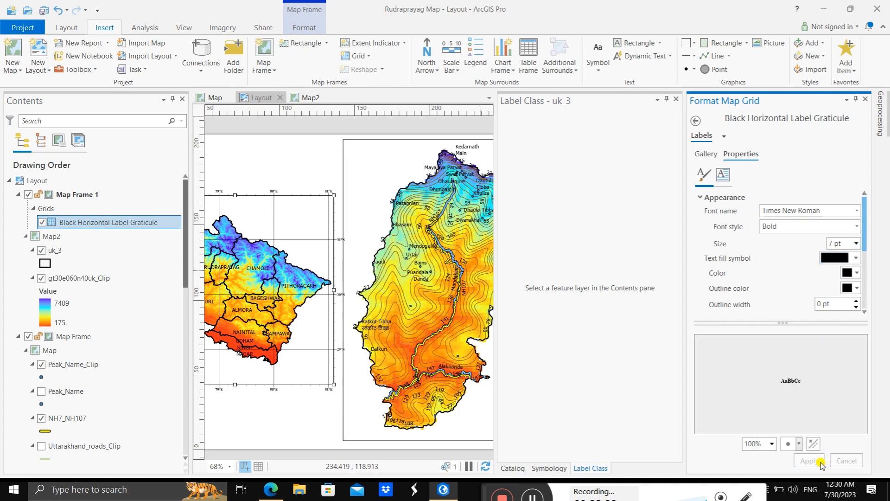
Step: Set the Uttarakhand graticule's label size to 12 pt, and close the label class and grid formatting panes
click(856, 243)
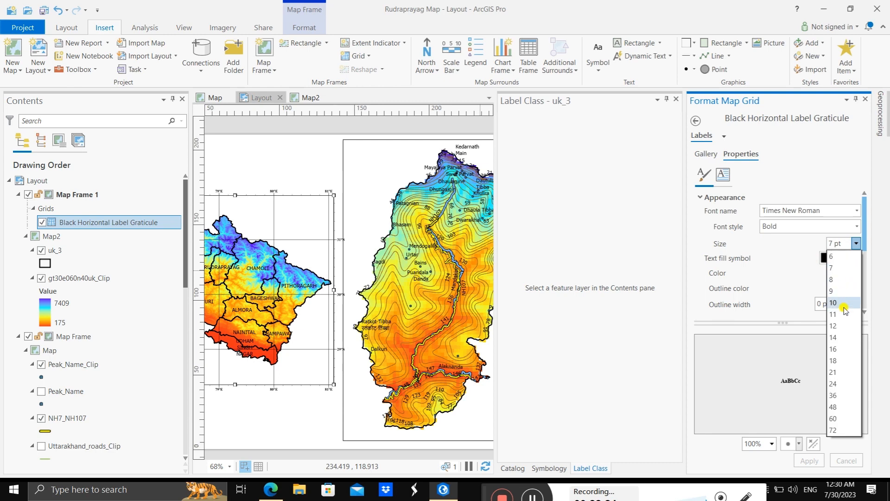
click(845, 326)
click(811, 460)
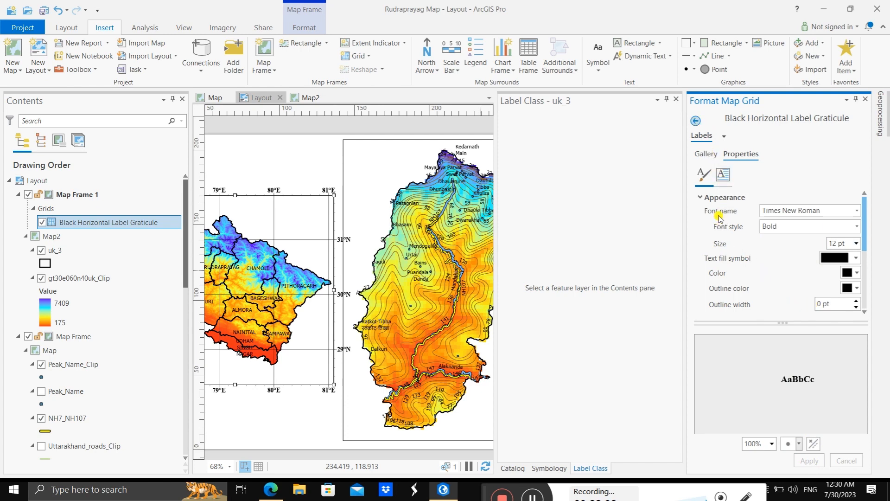
click(695, 121)
click(675, 101)
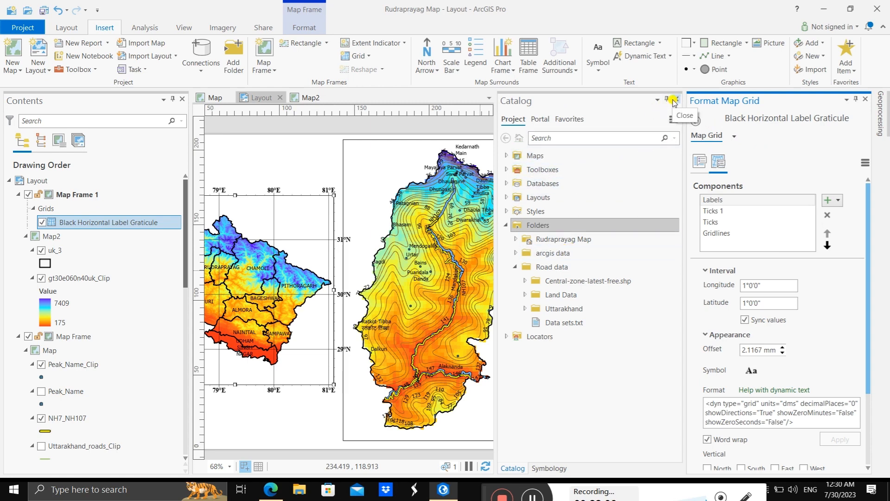
click(864, 99)
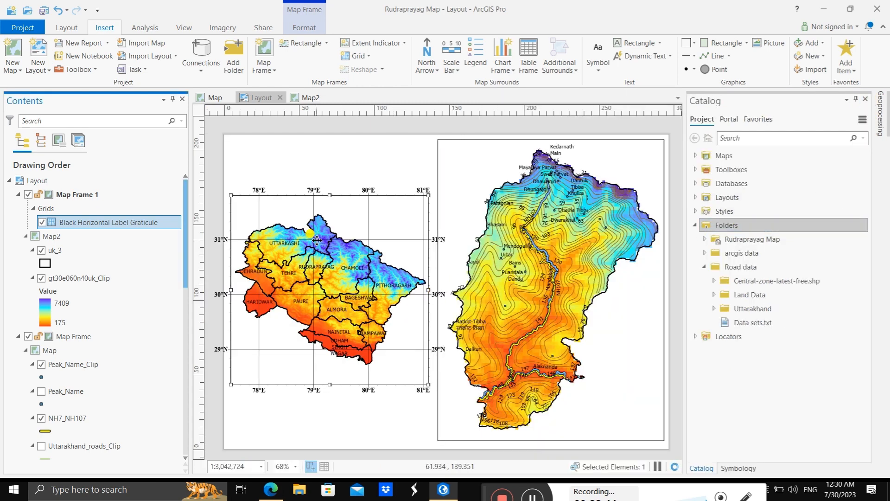
Step: Add a Black Horizontal Label Graticule to the Rudraprayag map frame
click(464, 161)
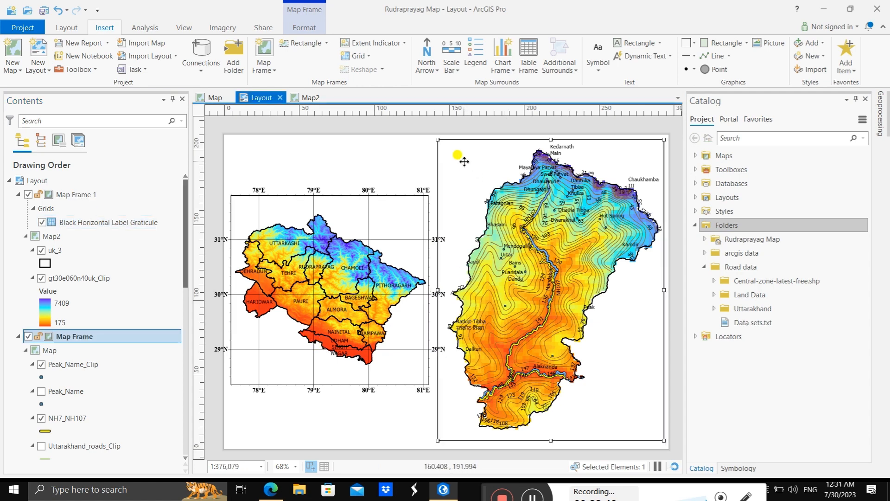
click(357, 57)
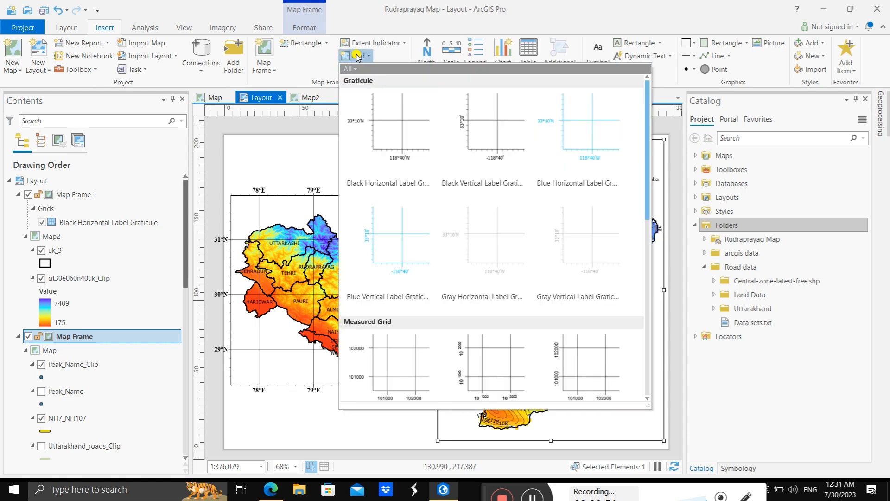
click(406, 130)
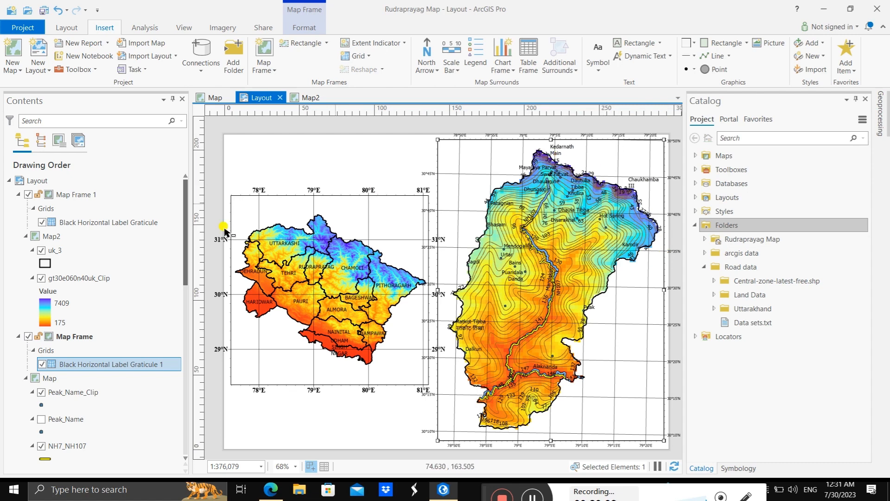
Step: Set the label font of the Rudraprayag frame's graticule to Times New Roman Bold
double_click(130, 364)
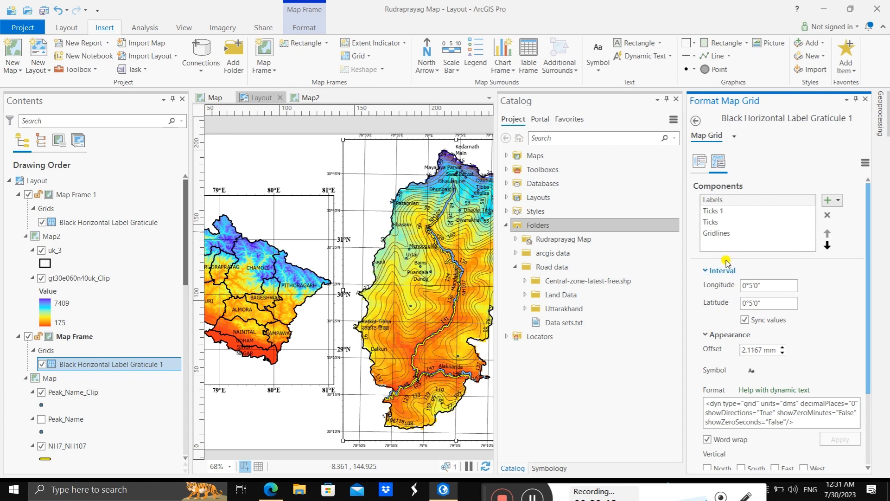
click(705, 160)
click(718, 160)
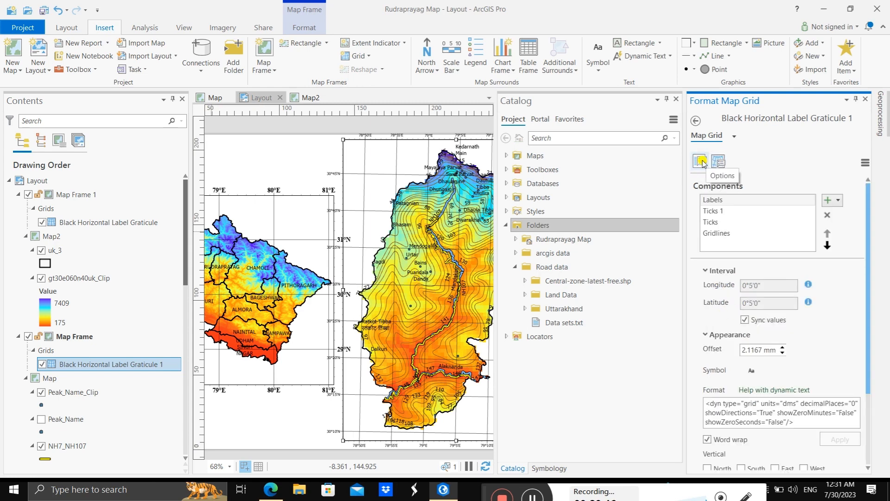
click(704, 162)
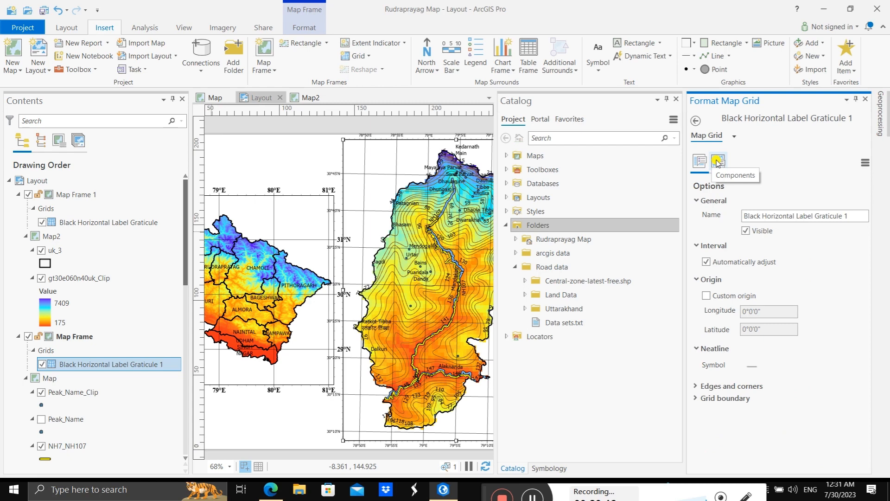
click(718, 162)
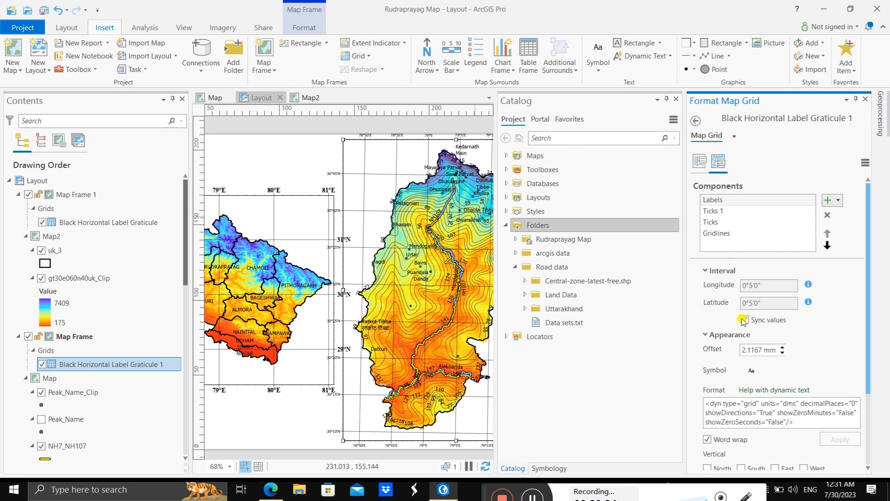
click(752, 370)
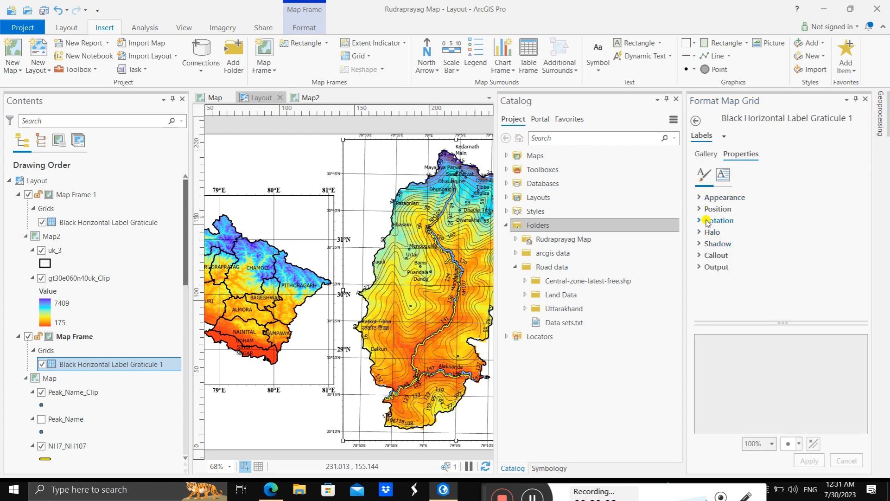
click(723, 198)
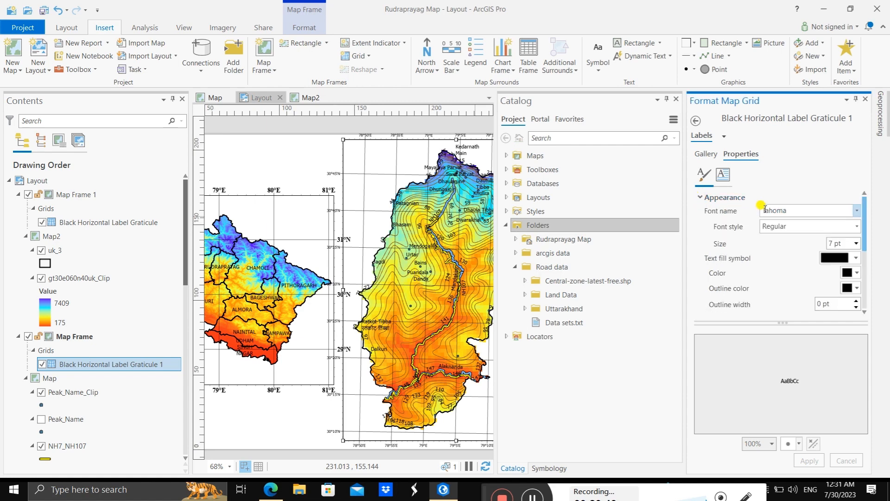
click(855, 212)
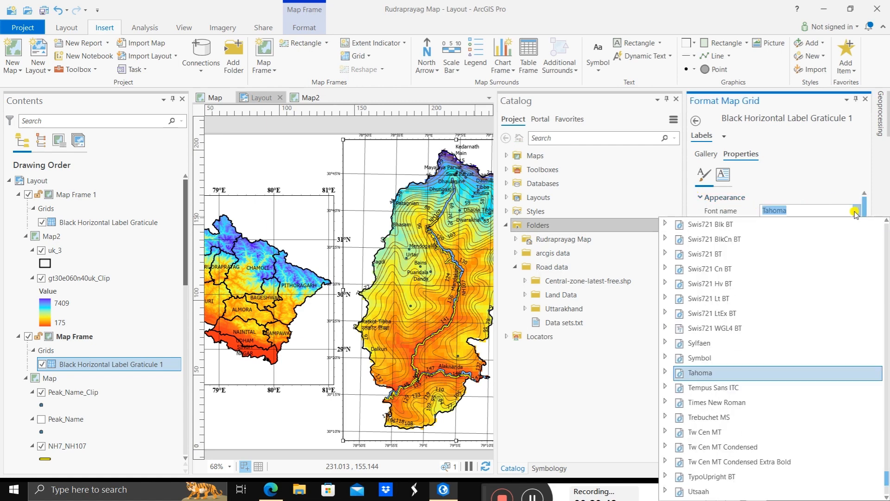
click(747, 403)
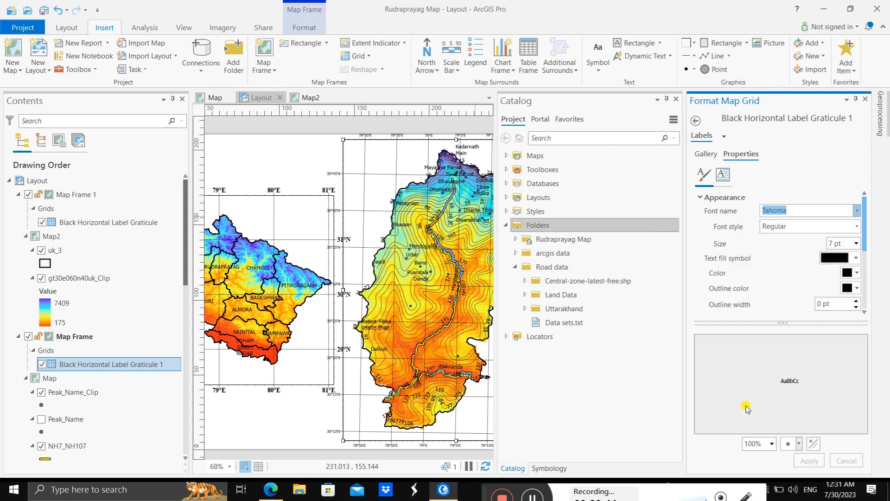
click(855, 226)
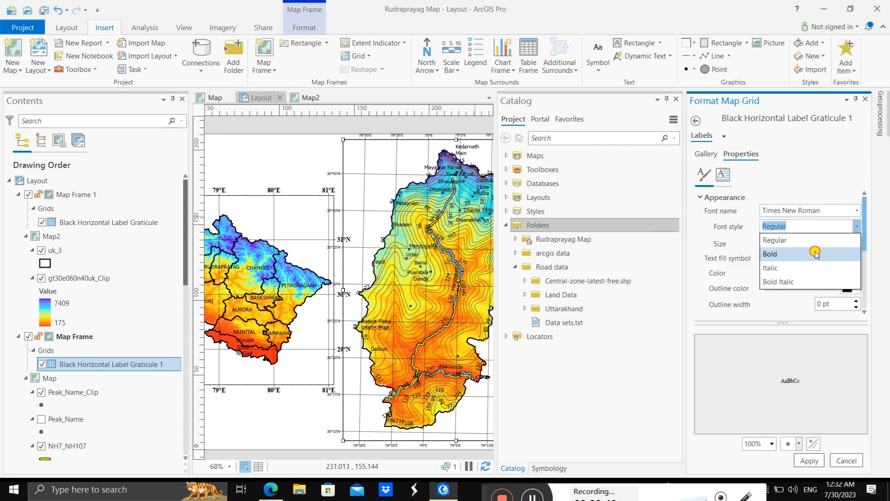
click(823, 253)
Step: Set the Rudraprayag graticule's label size to 12 pt and apply the label formatting
click(855, 243)
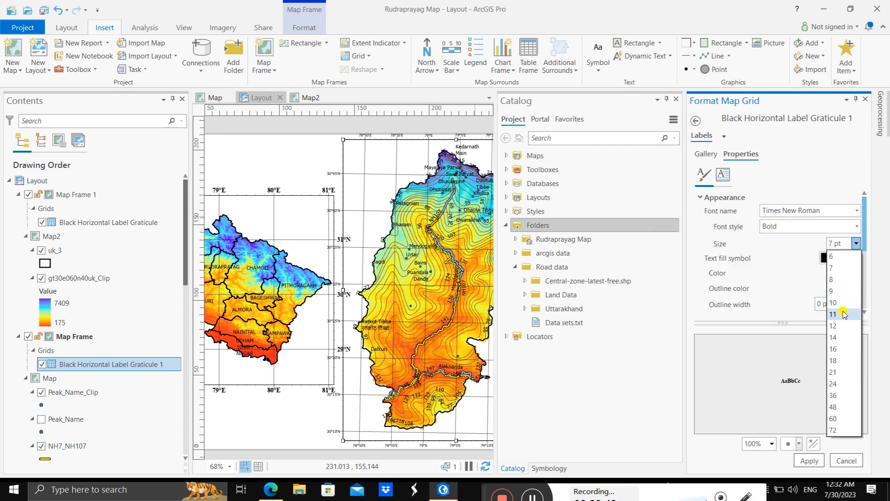
click(844, 324)
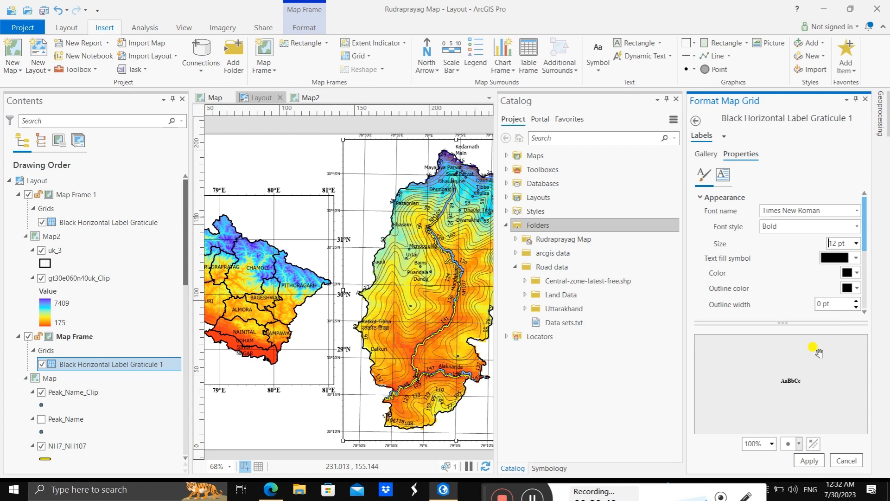
click(808, 460)
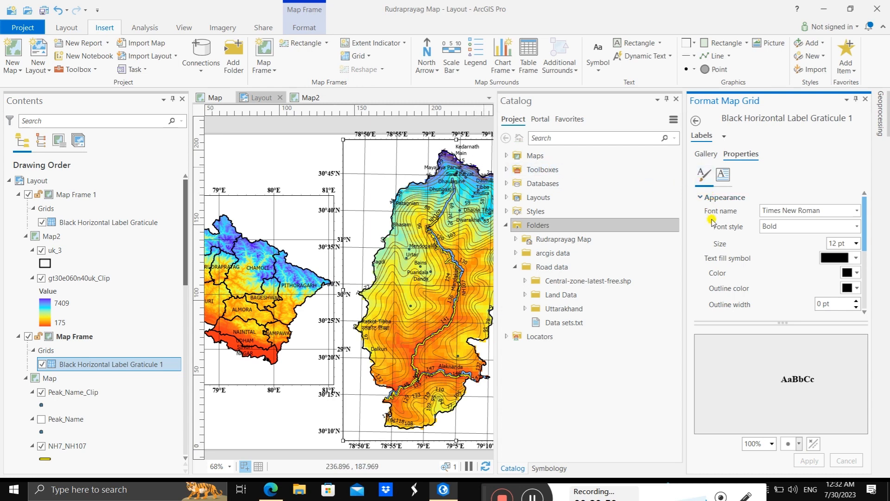
Step: Reduce the Rudraprayag graticule's label size to 10 pt, apply it and close the grid formatting
click(856, 244)
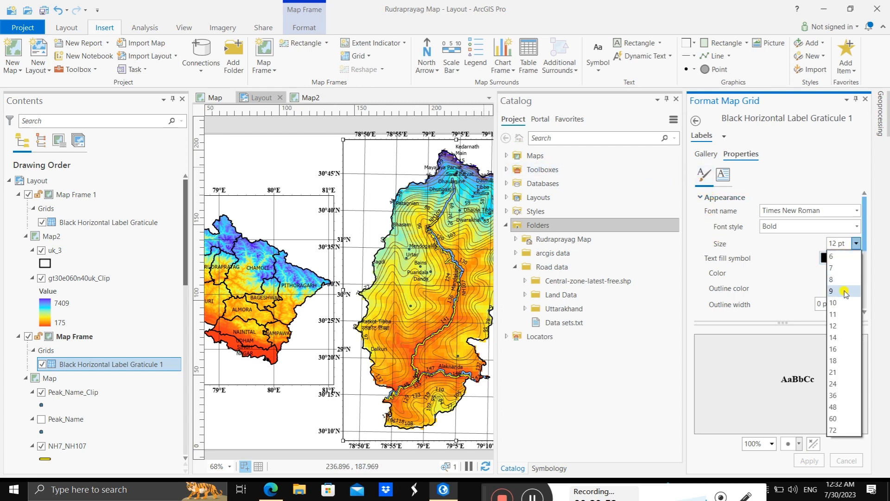
click(840, 303)
click(813, 461)
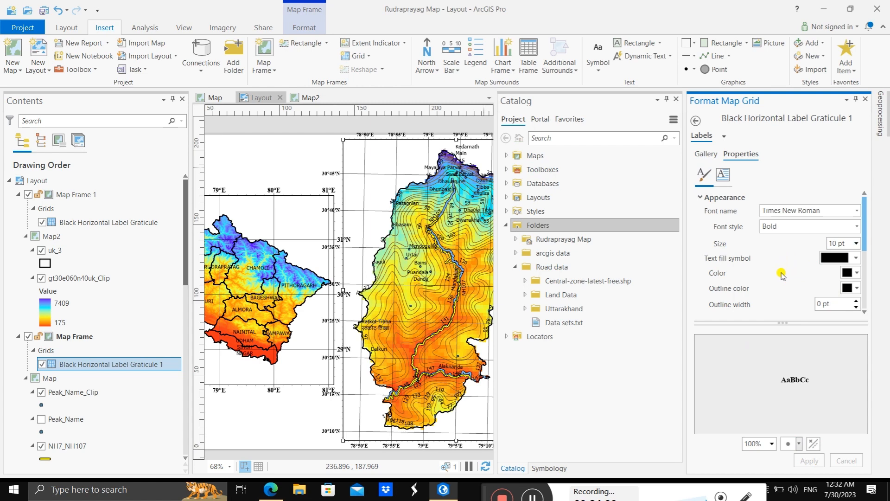
click(866, 101)
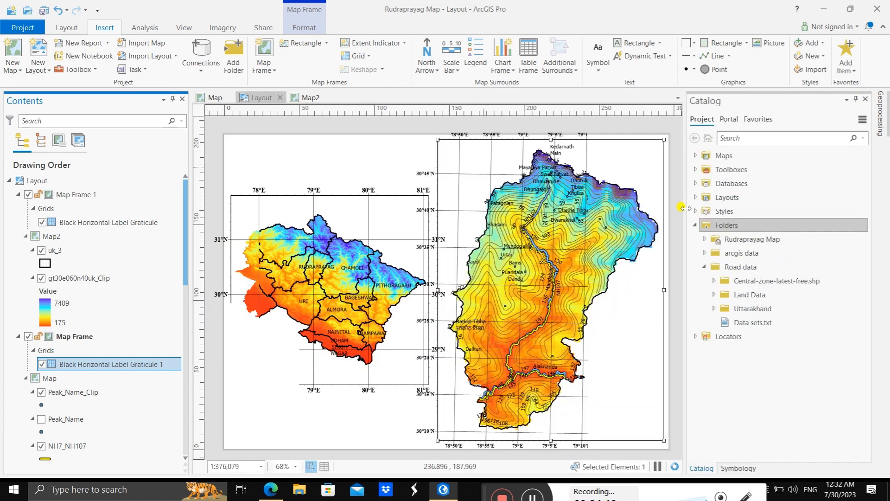
Step: Set the label size of the Uttarakhand frame's graticule to 10 pt
click(331, 204)
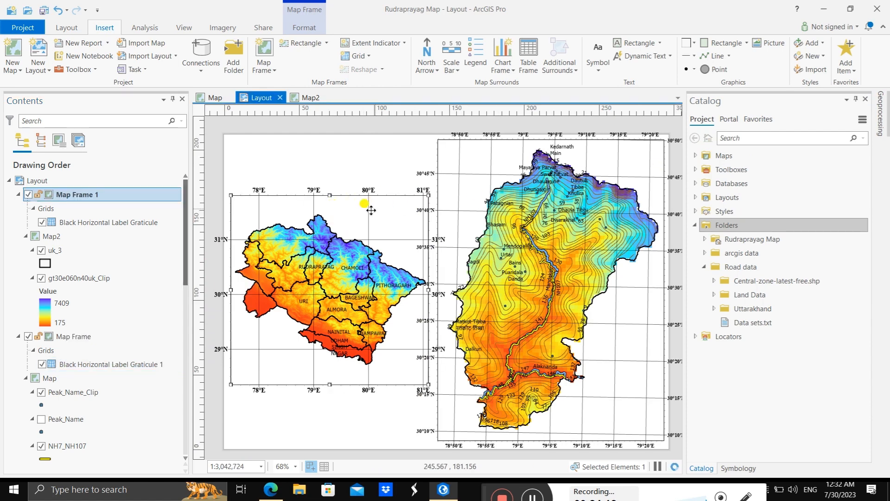
click(82, 223)
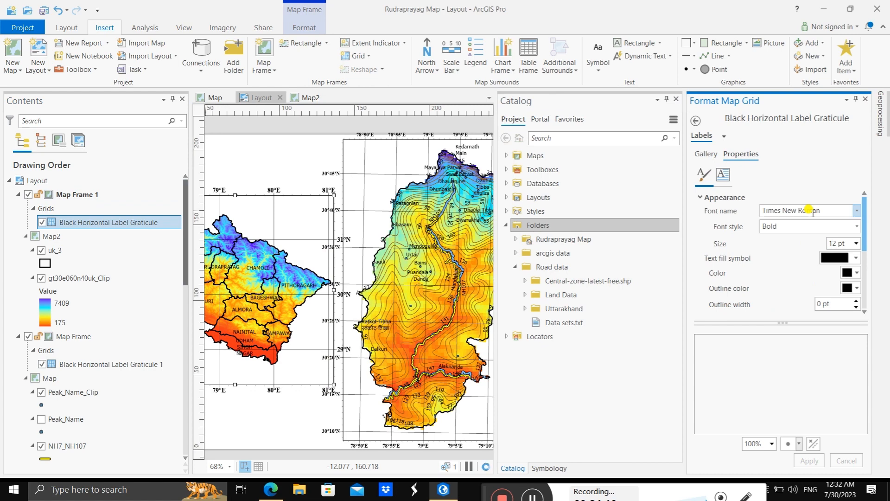
click(855, 243)
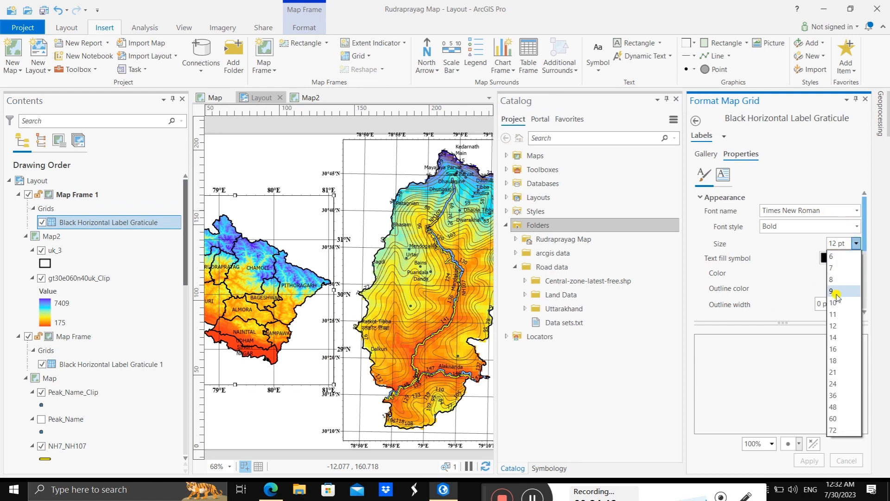
click(840, 301)
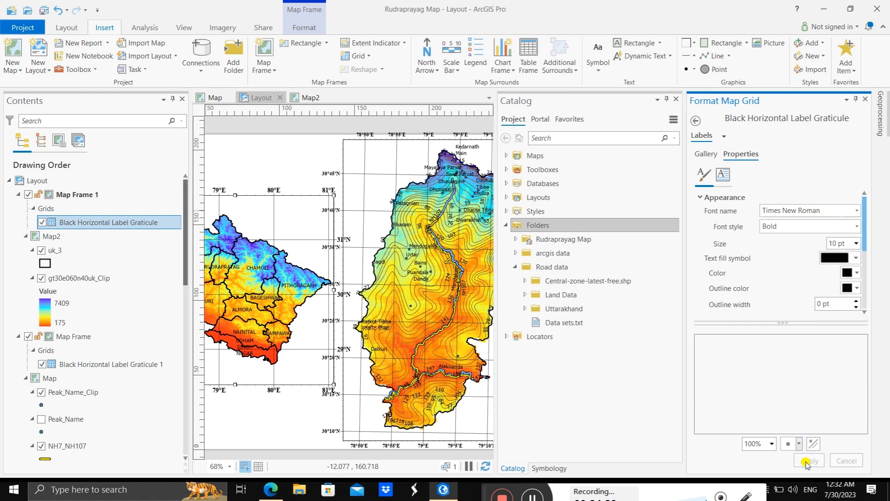
Step: Turn off automatic interval adjustment for the Uttarakhand graticule and set its gridlines to a synced 0°30'0" longitude and latitude interval
click(694, 122)
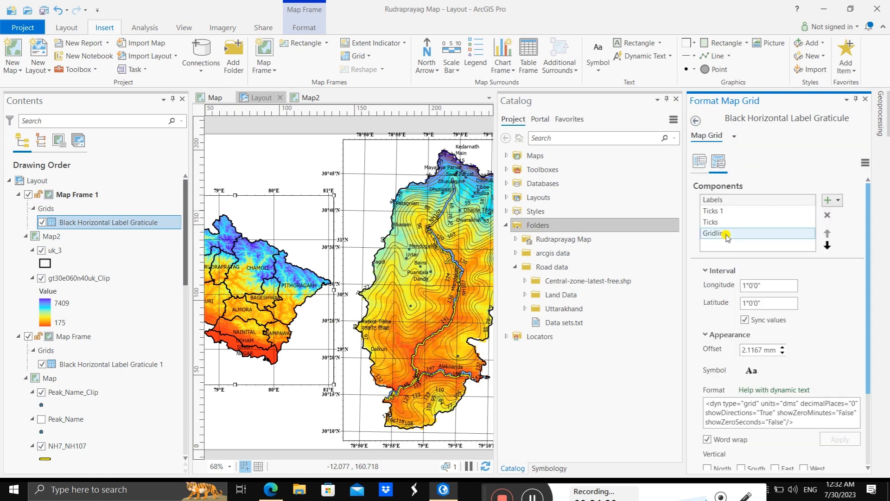
click(699, 161)
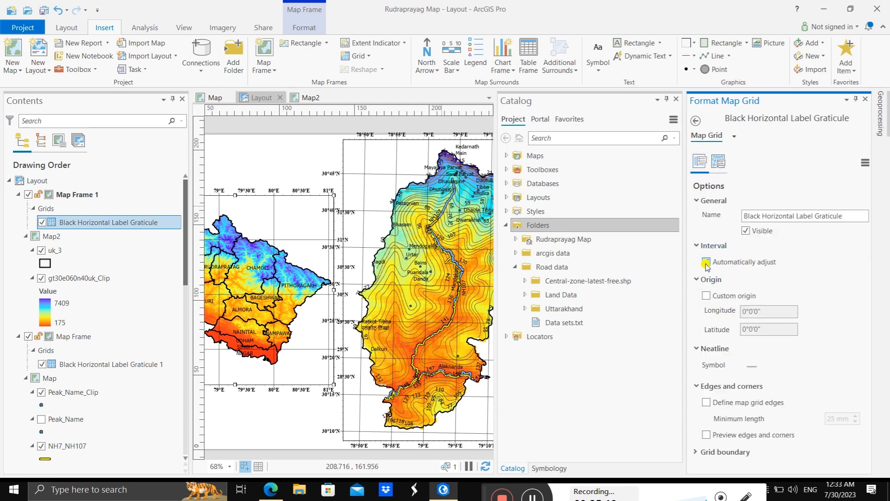
click(719, 162)
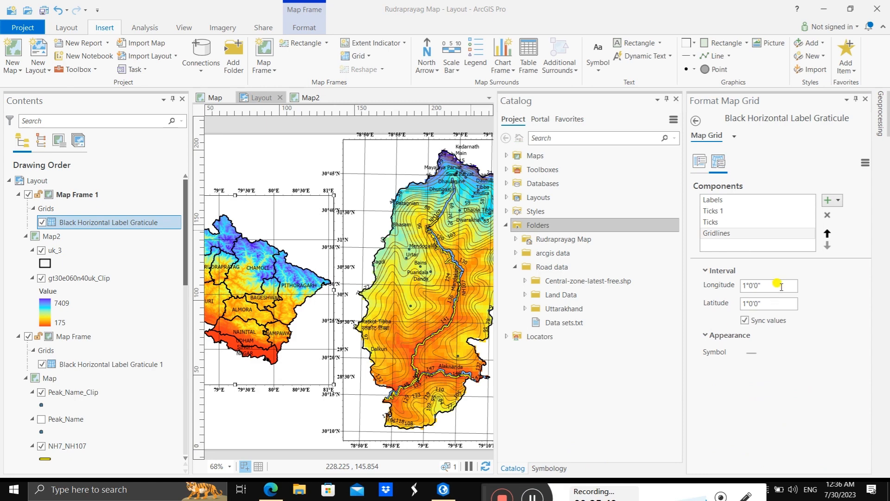
click(744, 286)
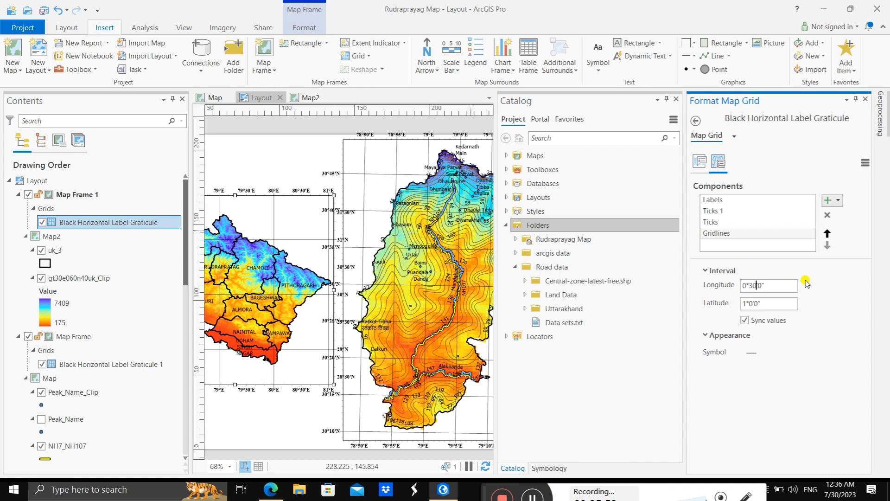
click(824, 291)
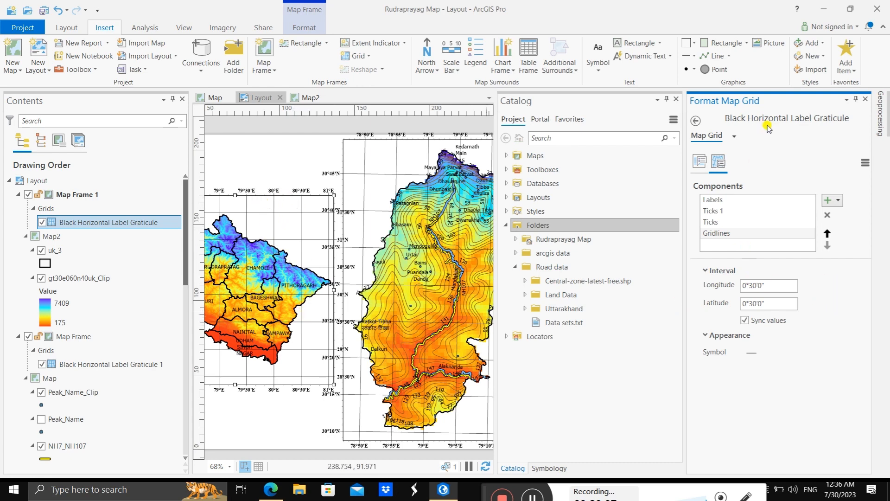
click(865, 100)
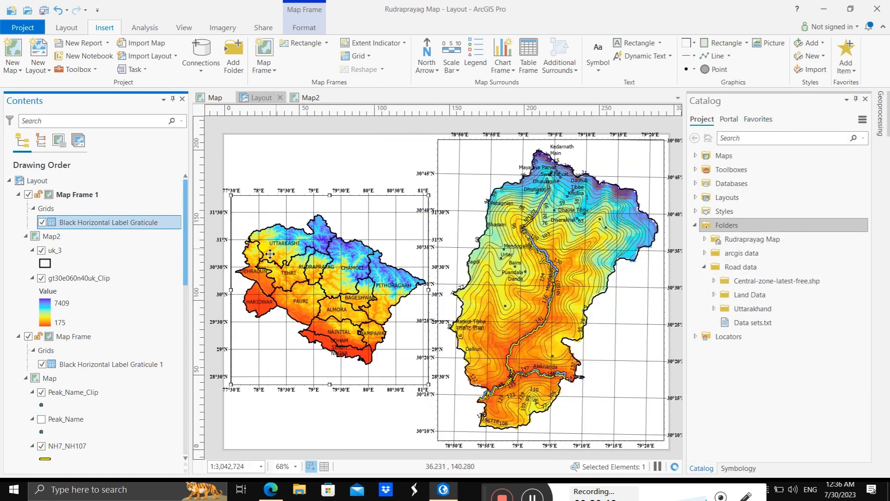
Step: Narrow the Uttarakhand map frame slightly by moving its left edge inward
click(239, 327)
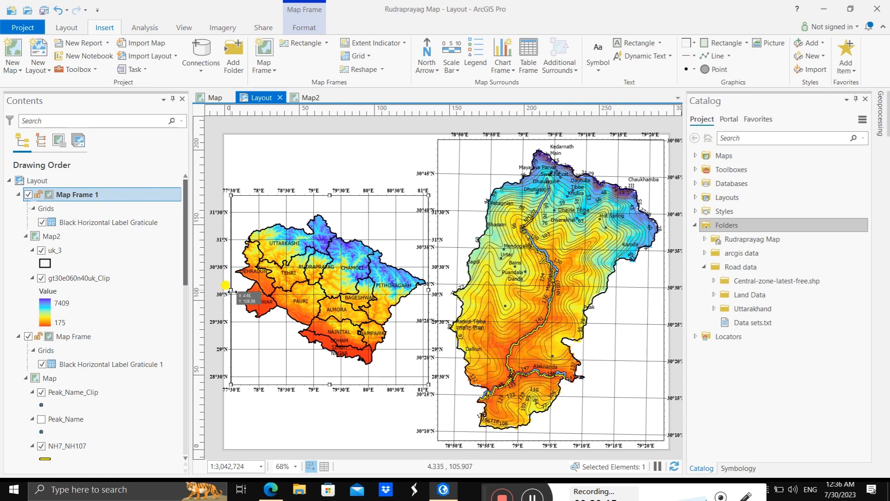
mouse_move(232, 291)
mouse_down()
mouse_move(241, 291)
mouse_move(233, 291)
mouse_up()
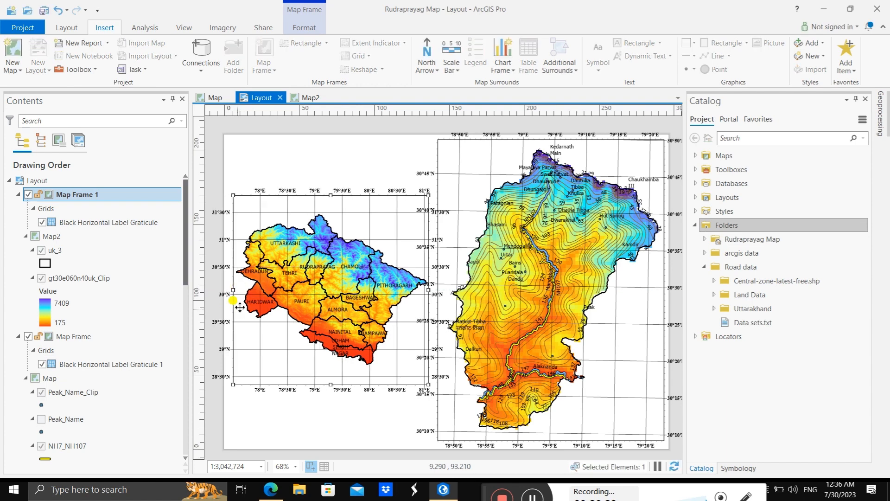
Step: Make the Uttarakhand graticule's East and West labels vertical, and close the grid formatting
click(139, 222)
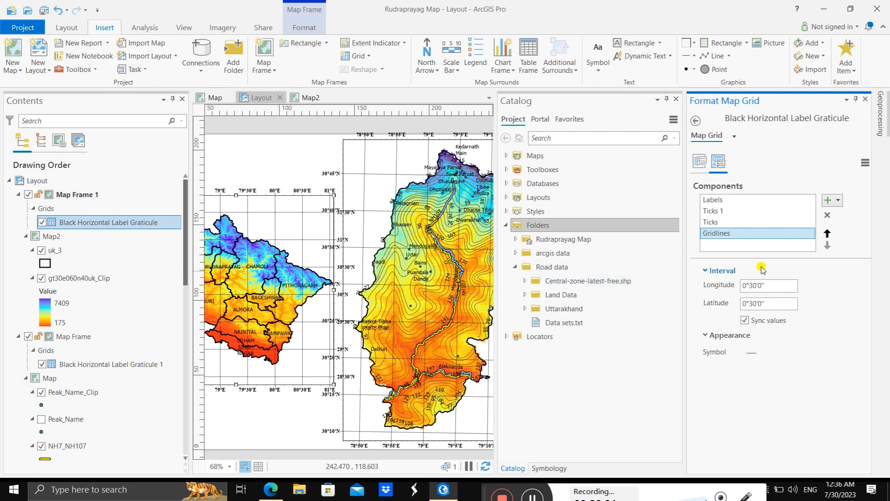
click(729, 200)
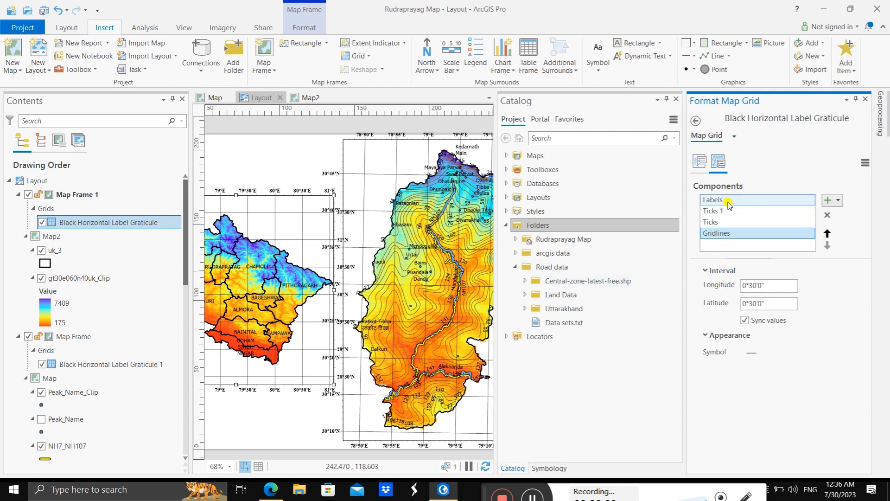
scroll(827, 351, down, 3)
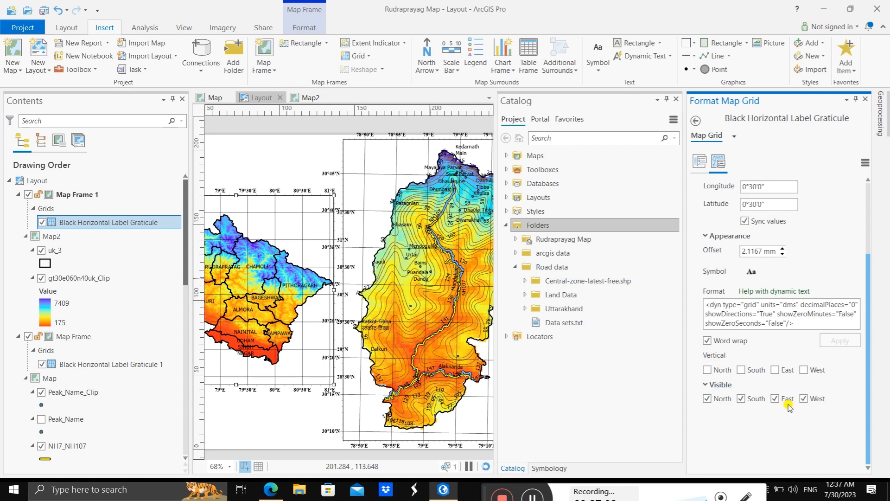
click(534, 496)
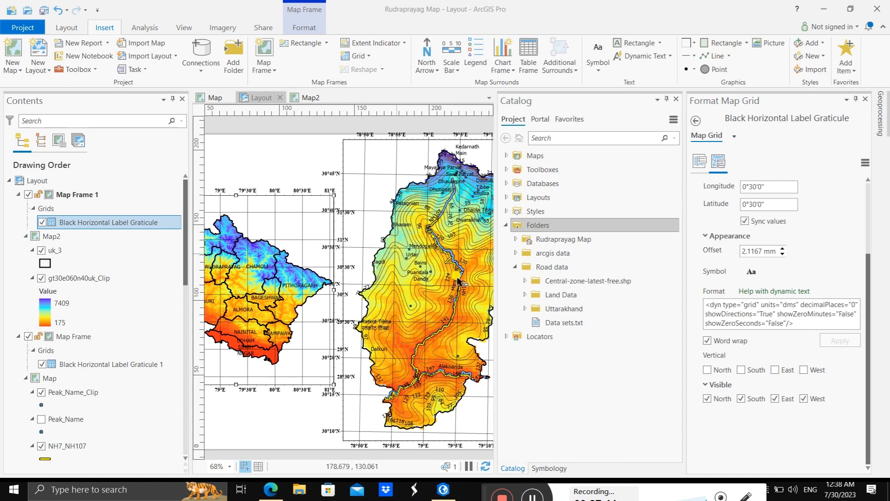
click(773, 370)
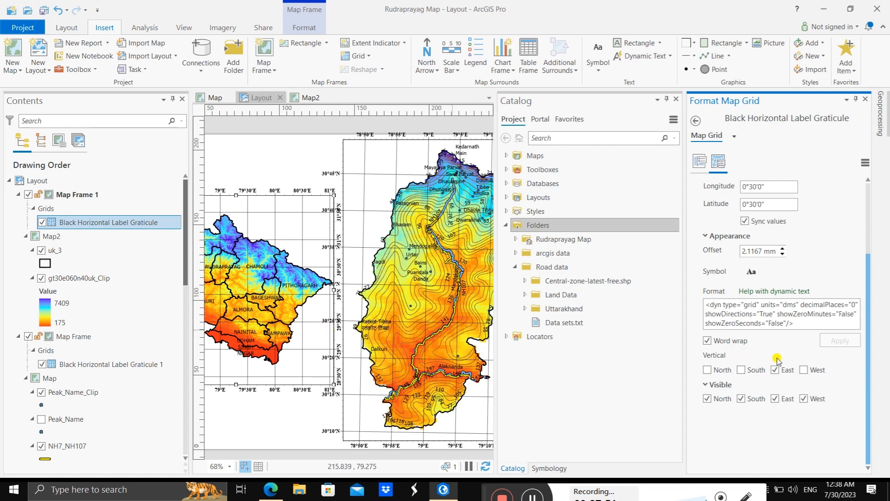
click(805, 373)
click(866, 100)
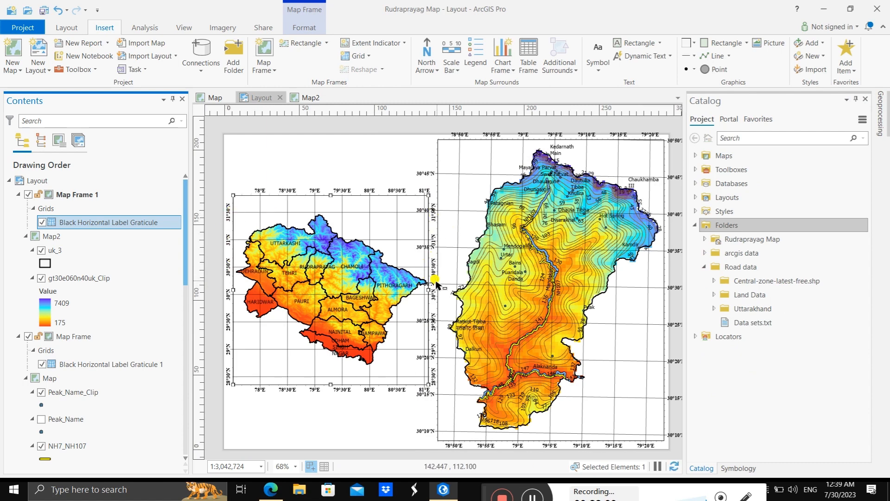
Step: Make the East and West labels of the Rudraprayag frame's graticule vertical, and close the grid formatting
click(463, 194)
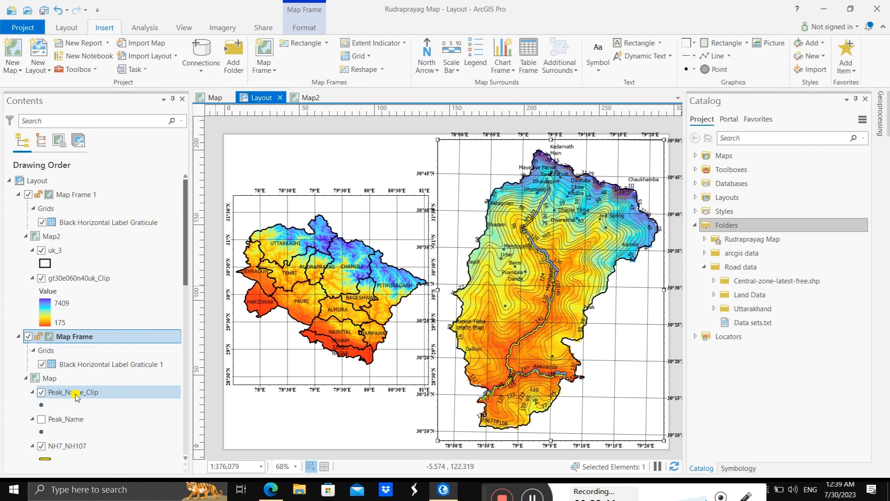
scroll(77, 397, down, 3)
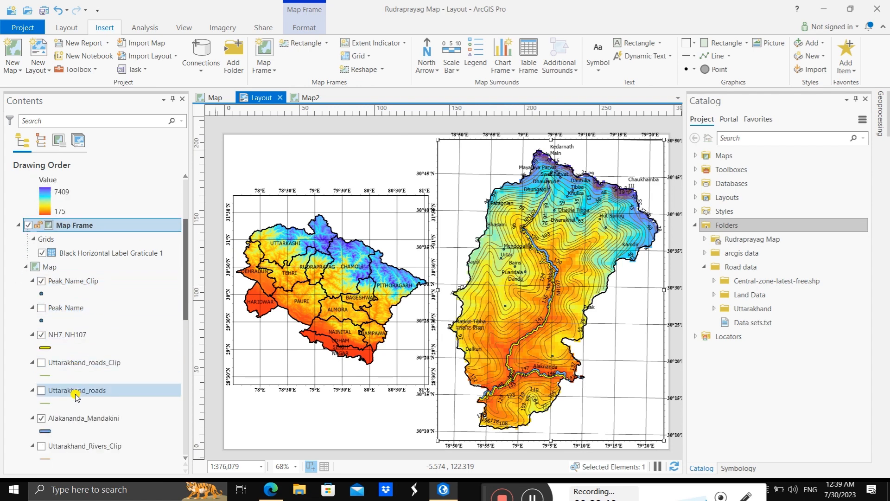
scroll(76, 397, down, 10)
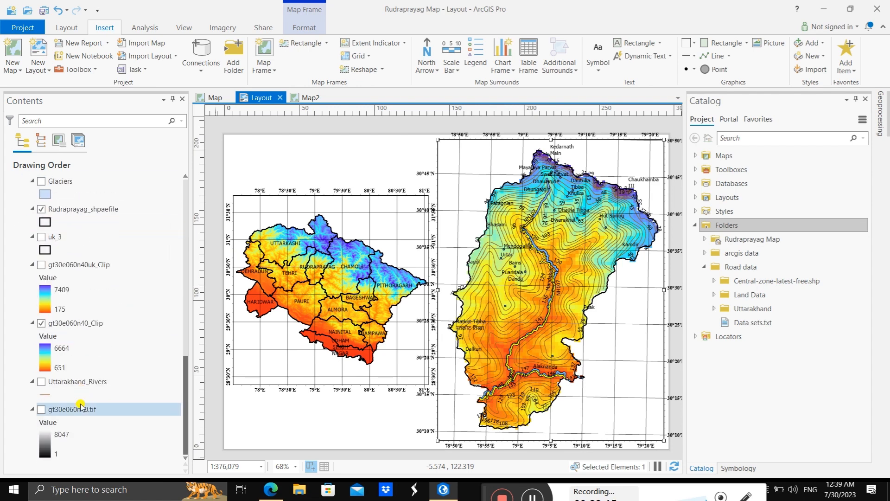
scroll(81, 406, up, 7)
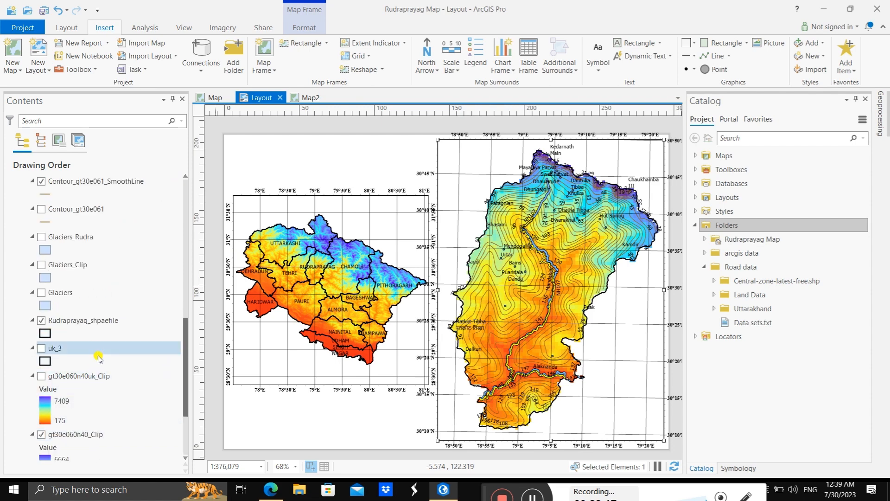
scroll(100, 359, up, 5)
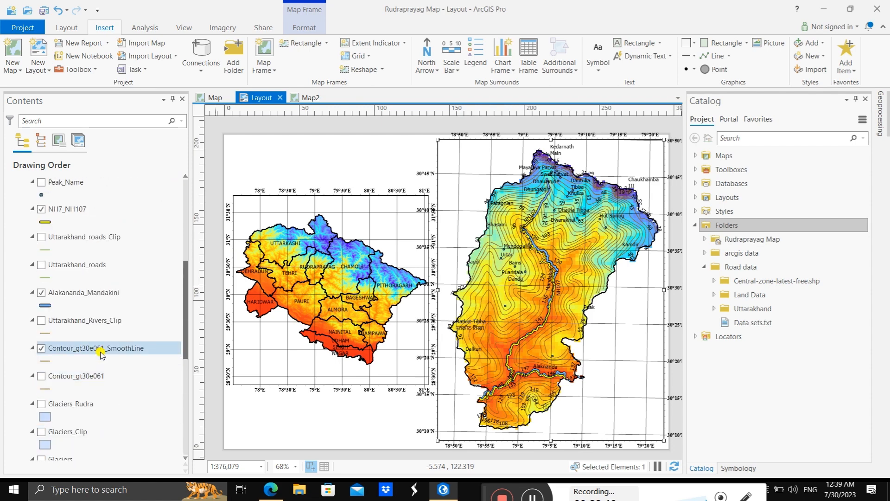
scroll(103, 356, up, 3)
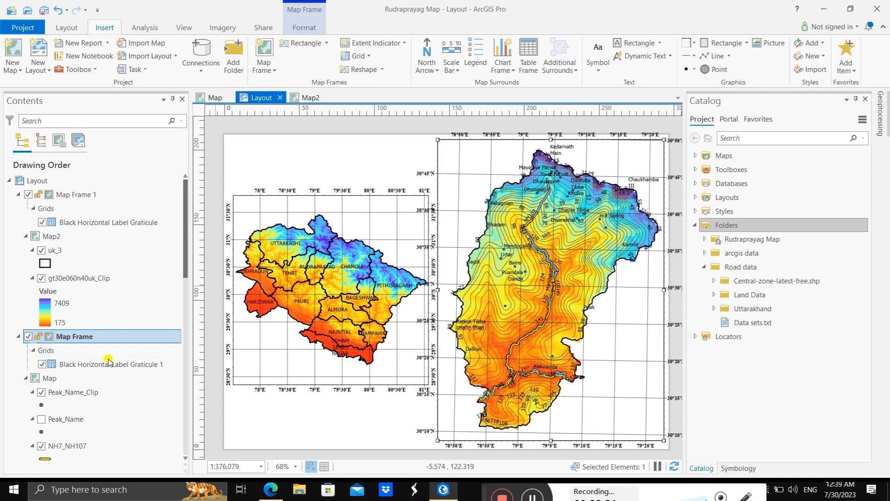
click(110, 366)
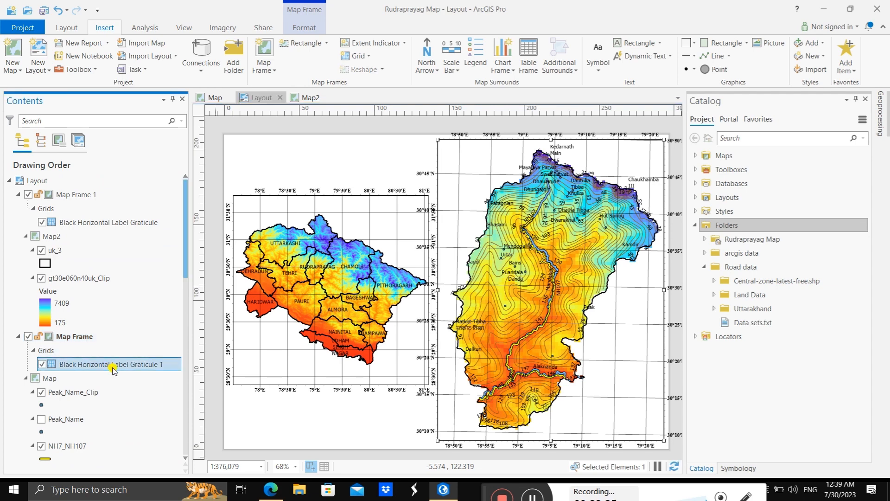
double_click(111, 364)
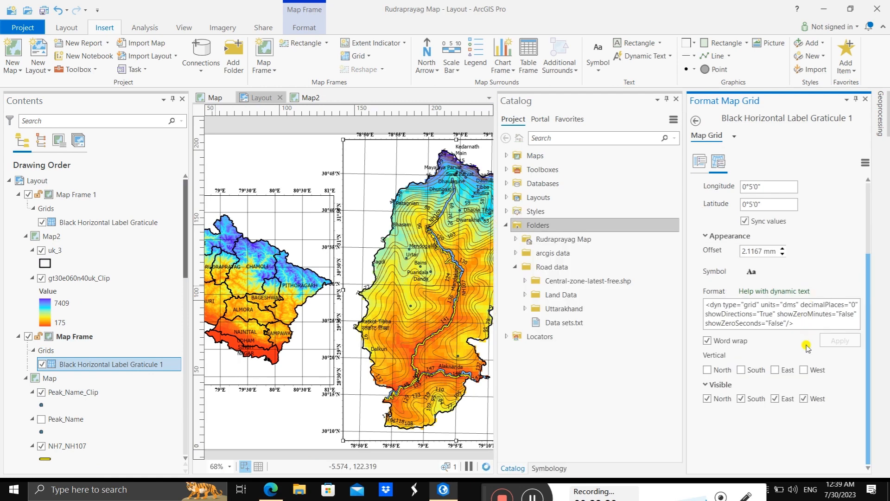
click(775, 371)
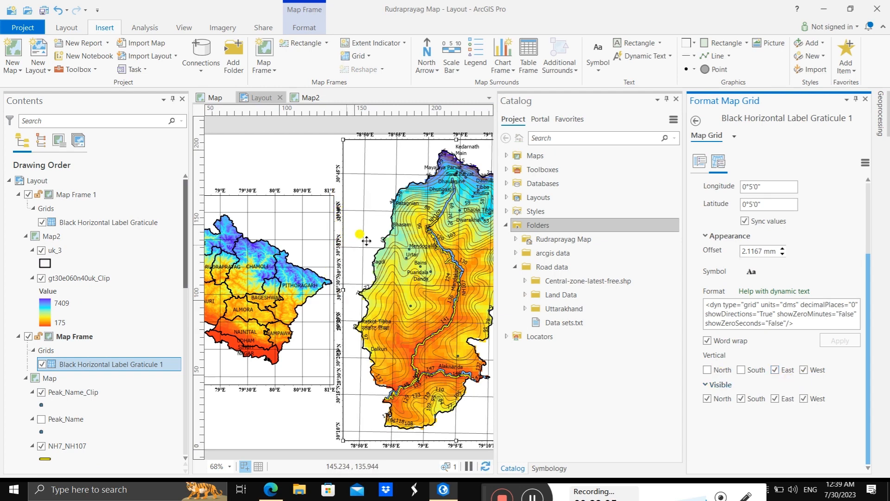
click(865, 99)
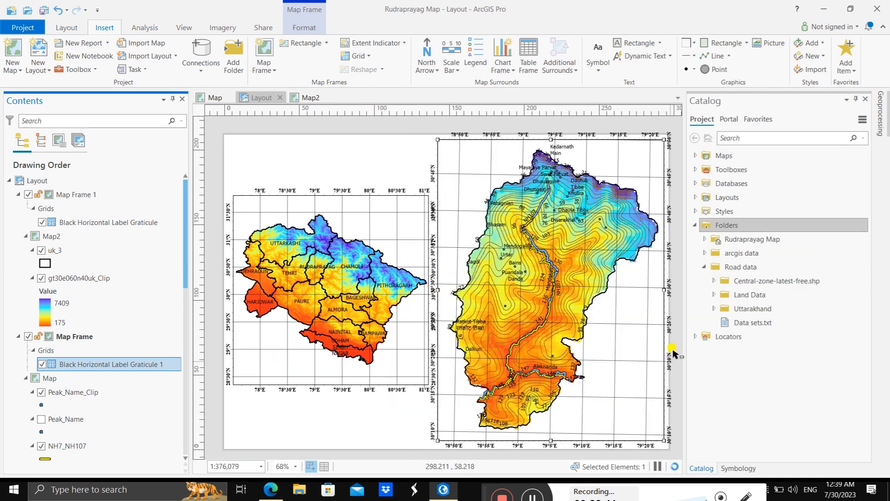
Step: Shrink the Rudraprayag map frame slightly by moving its upper, right, lower and left edges inward
click(550, 140)
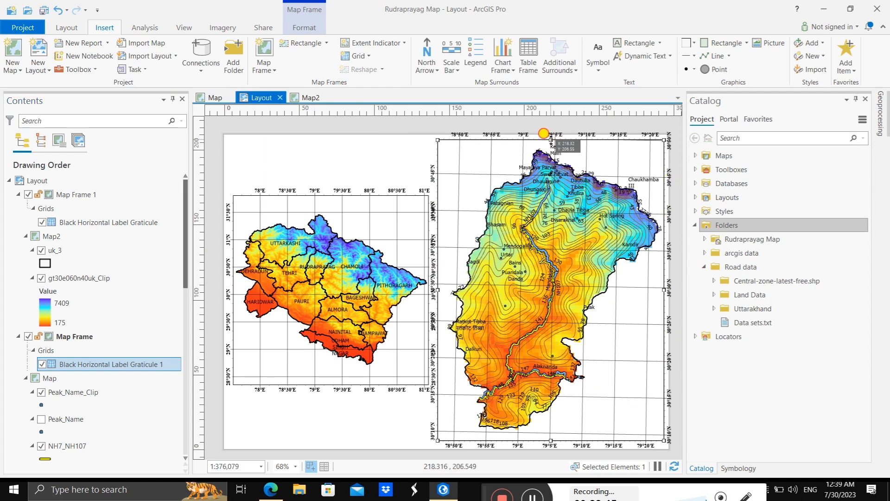
drag(550, 139, 550, 143)
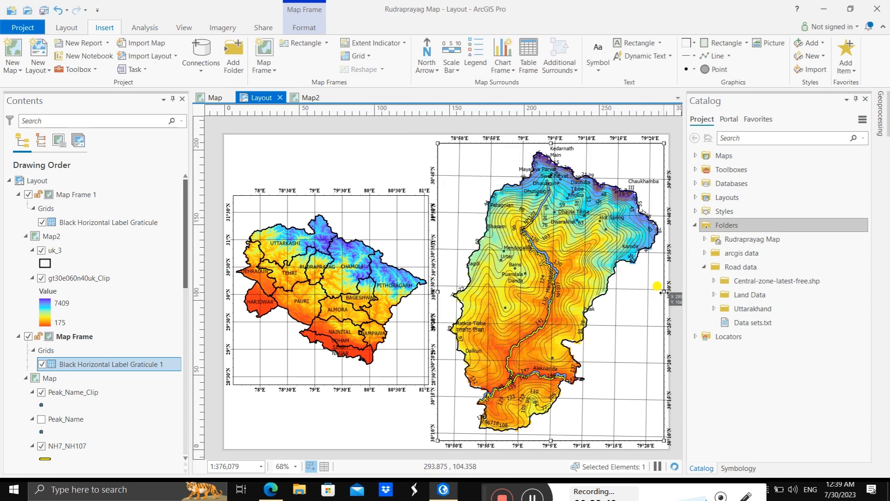
drag(663, 292, 662, 292)
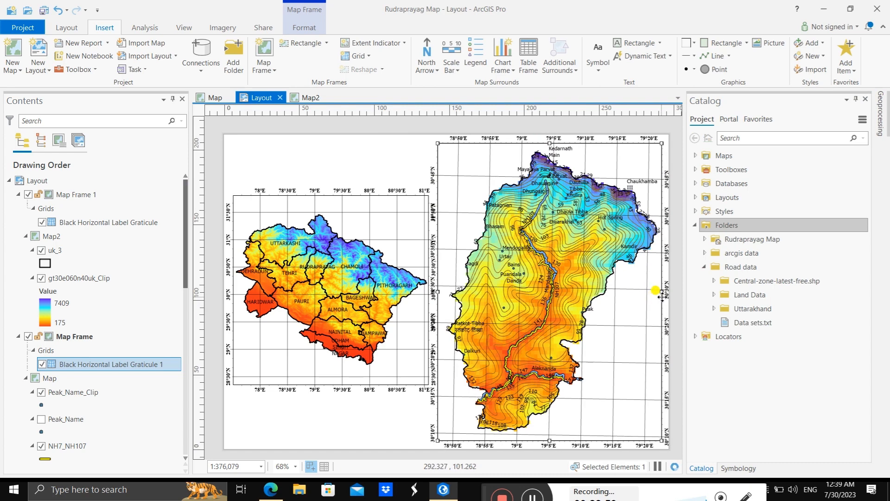
drag(663, 295, 660, 293)
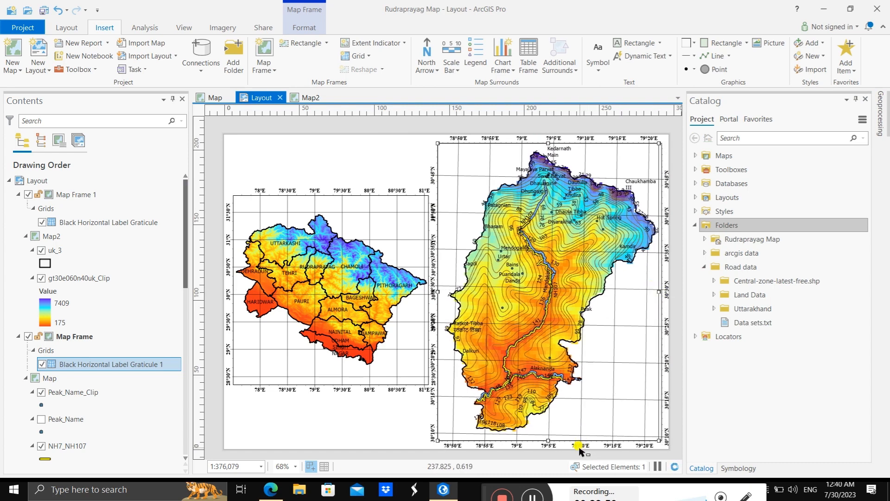
drag(547, 439, 548, 438)
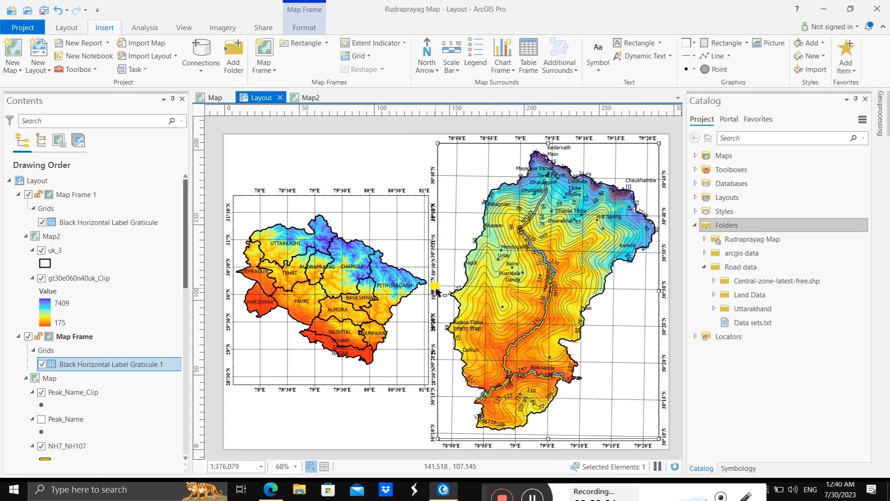
drag(436, 291, 440, 291)
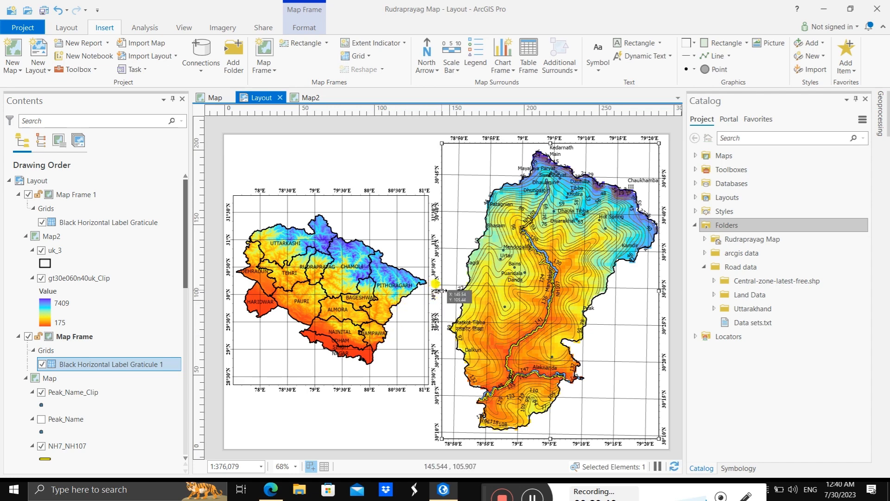
drag(441, 290, 445, 290)
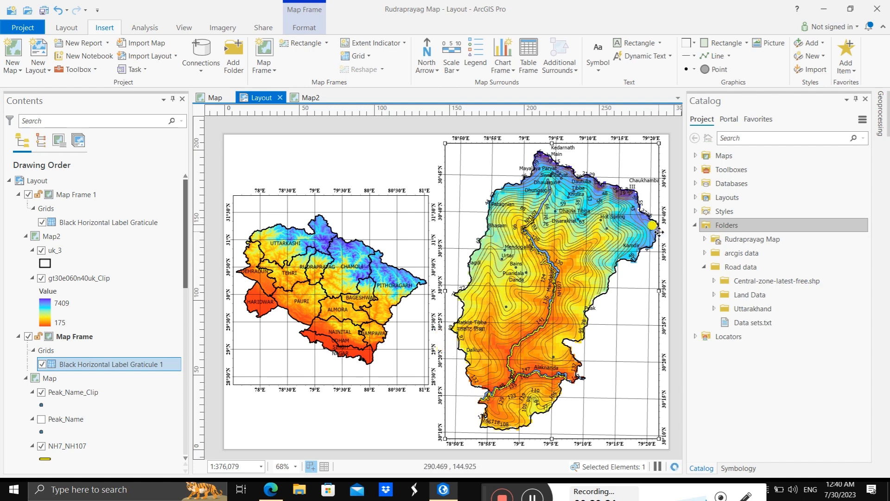
Step: Activate the Rudraprayag map frame, shift the map slightly within it, and return to the layout
click(611, 155)
right_click(611, 156)
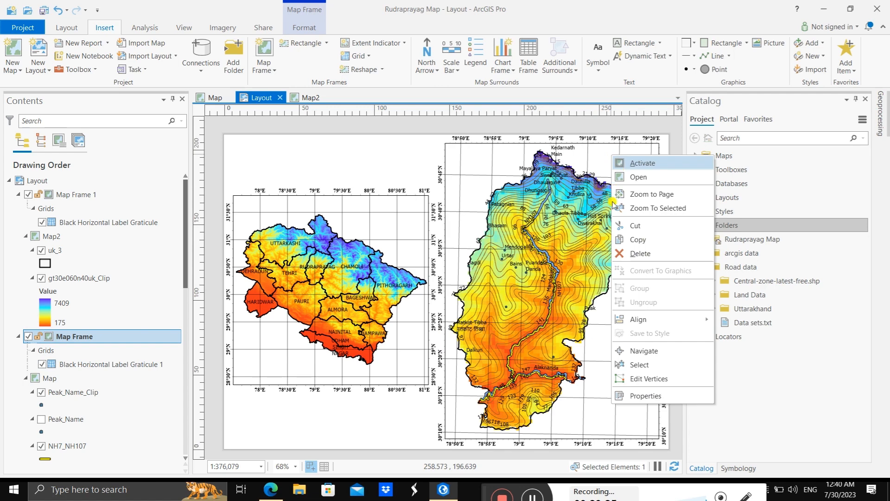
click(641, 163)
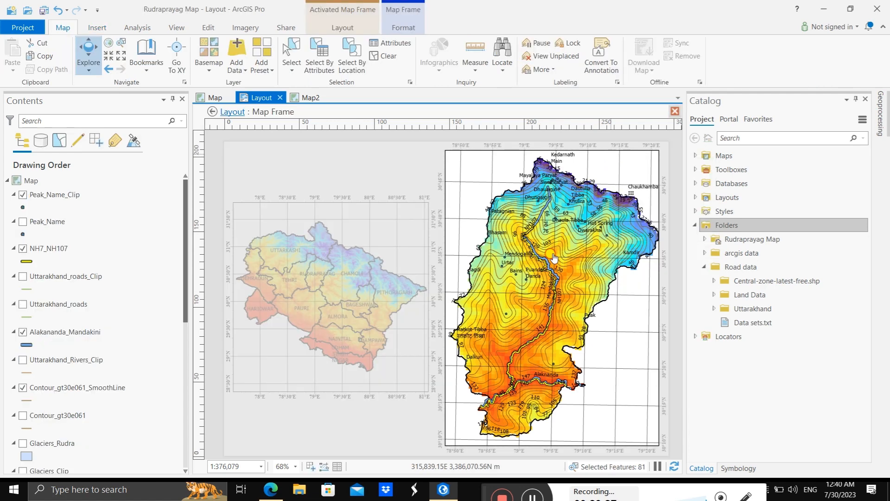
drag(553, 257, 550, 254)
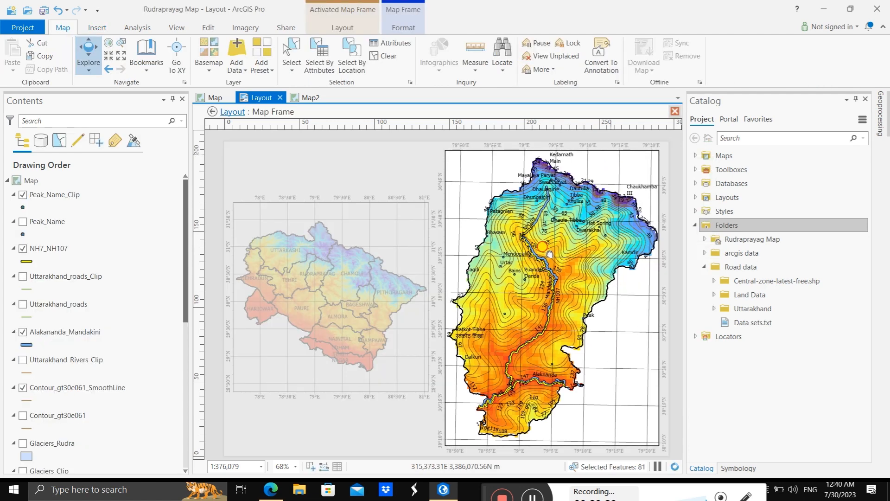
drag(524, 197, 528, 199)
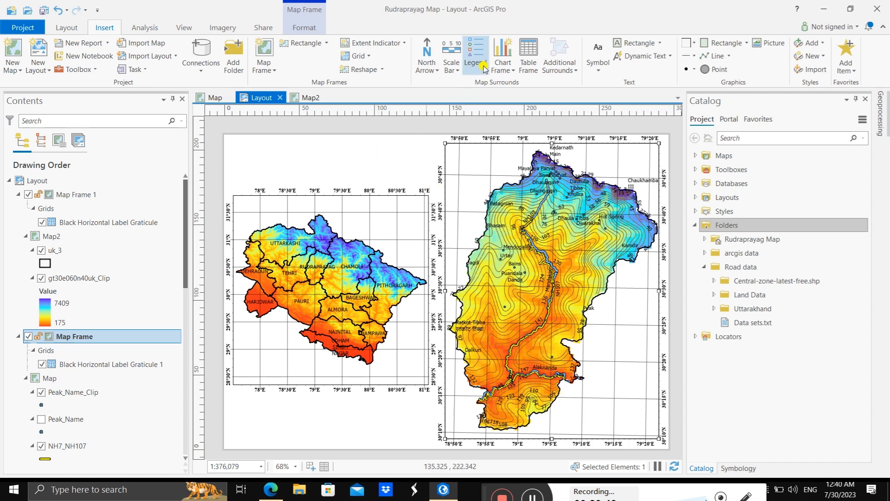
click(426, 56)
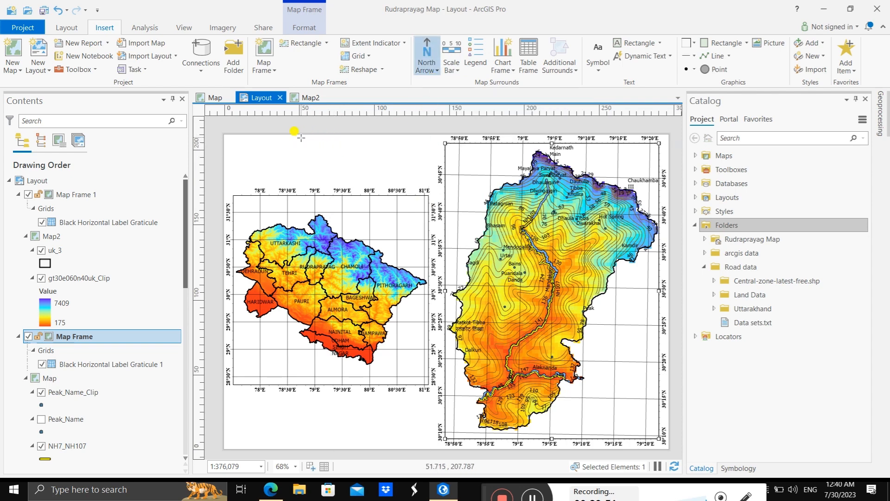
drag(300, 137, 348, 180)
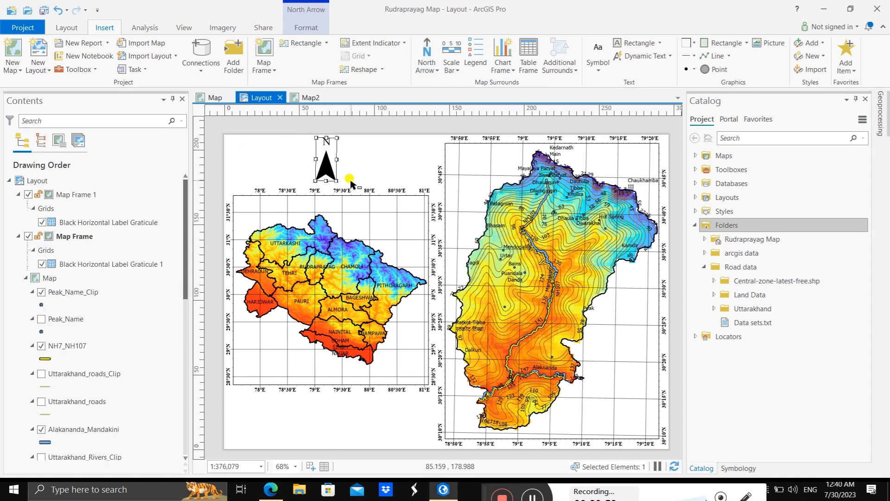
click(427, 70)
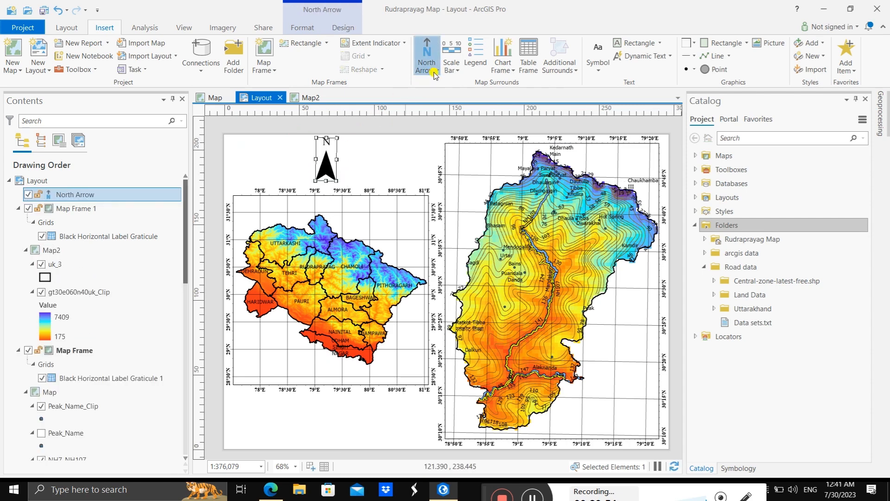
click(329, 148)
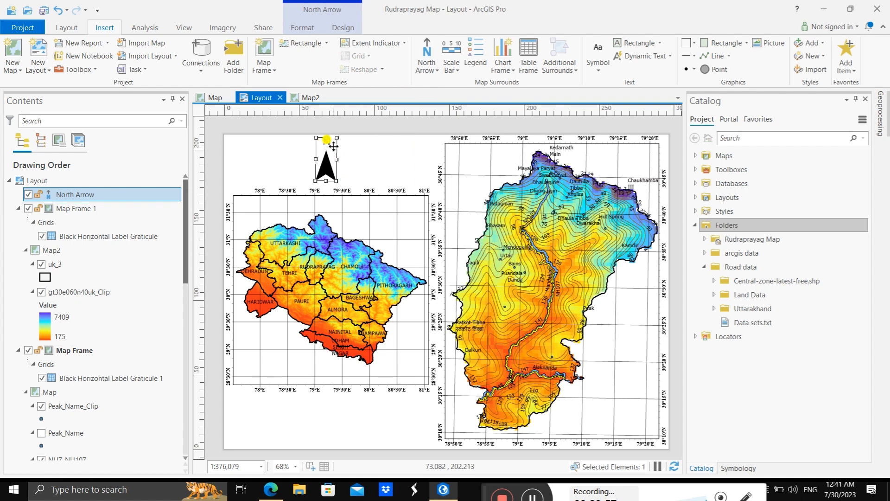
key(Delete)
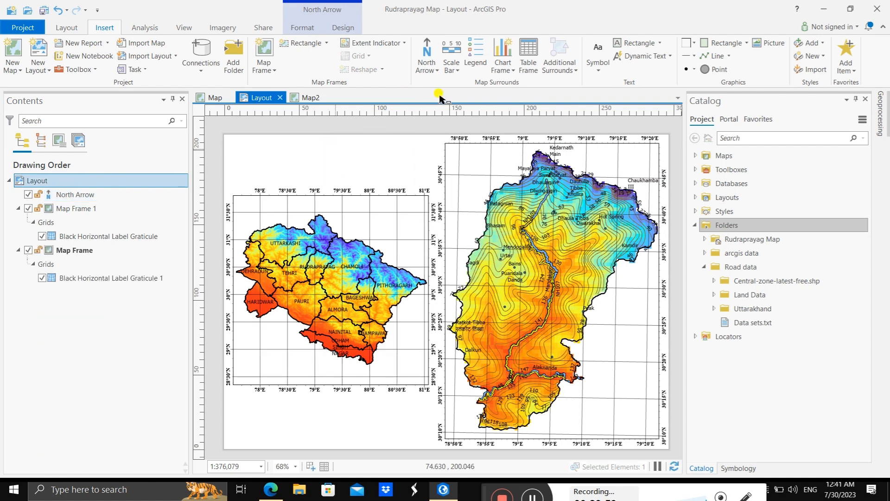
Step: Insert an ArcGIS North 15 north arrow in the free space above the Uttarakhand map
click(427, 65)
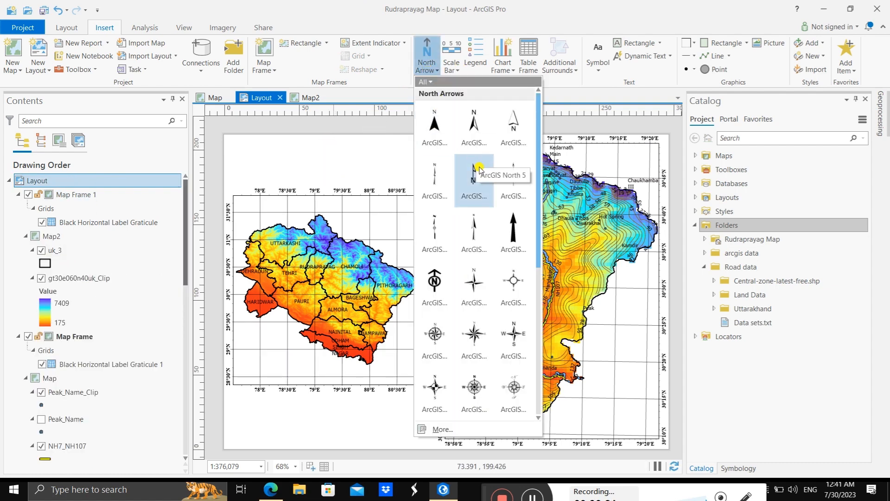
click(506, 352)
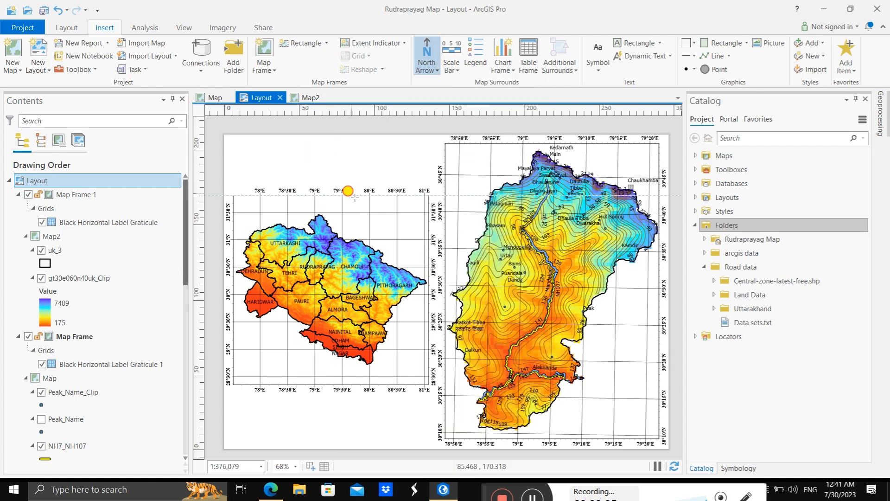
mouse_move(311, 149)
mouse_down()
mouse_move(371, 191)
mouse_move(380, 220)
mouse_up()
drag(348, 183, 338, 166)
Step: Move the Uttarakhand map frame lower on the page and centre the north arrow in the space above it
click(373, 238)
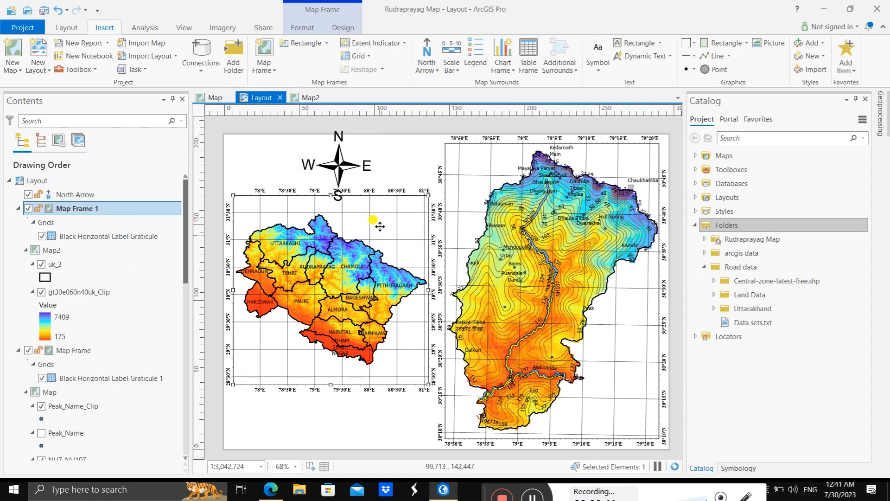
drag(370, 211, 378, 254)
drag(338, 162, 280, 169)
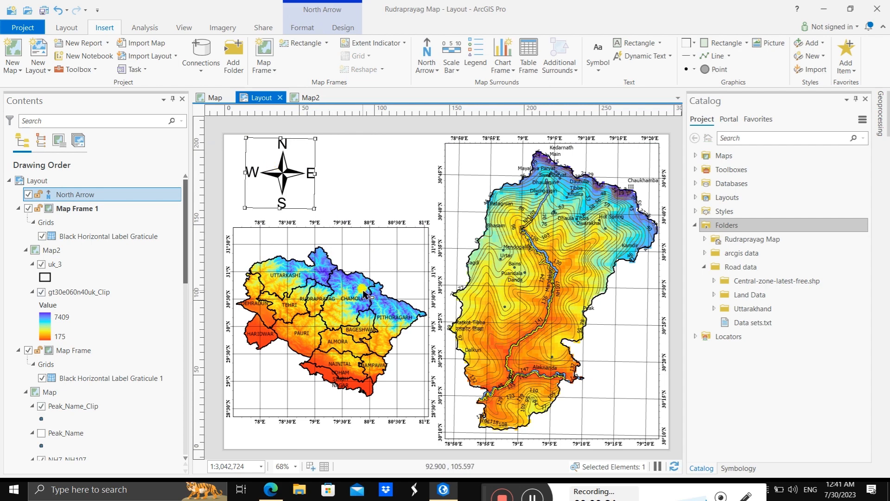
drag(365, 294, 355, 308)
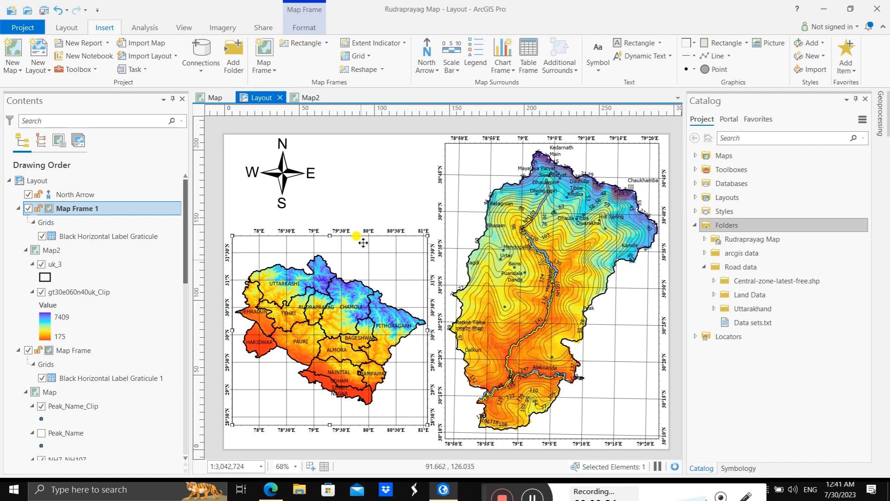
click(287, 166)
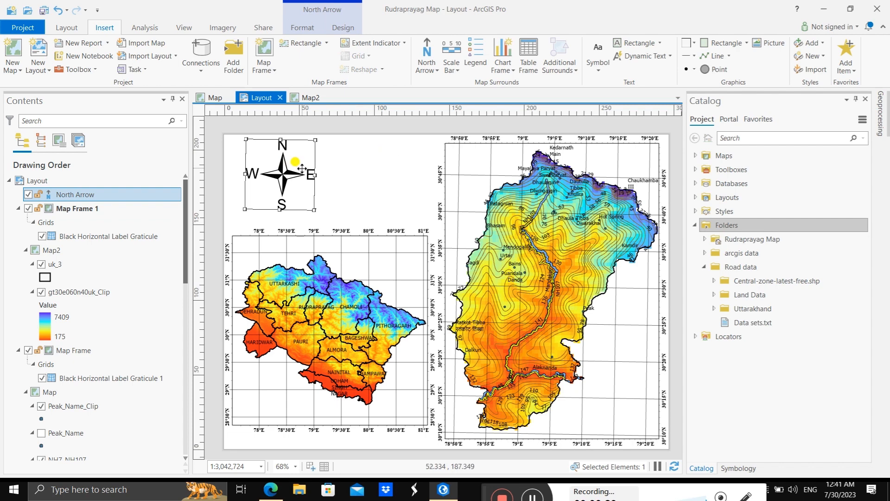
drag(290, 167, 337, 169)
click(387, 185)
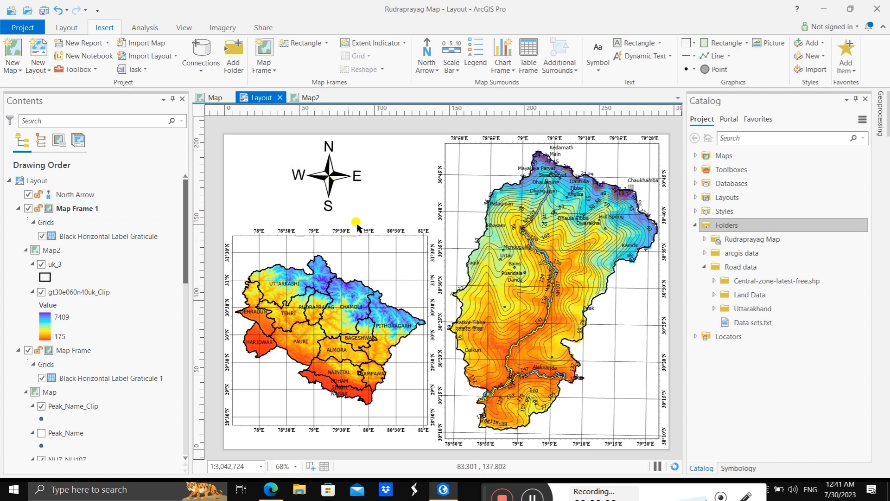
Step: Insert a Scale Line 1 scale bar for the Uttarakhand map in its frame's lower-left corner and nudge it slightly upward
click(383, 257)
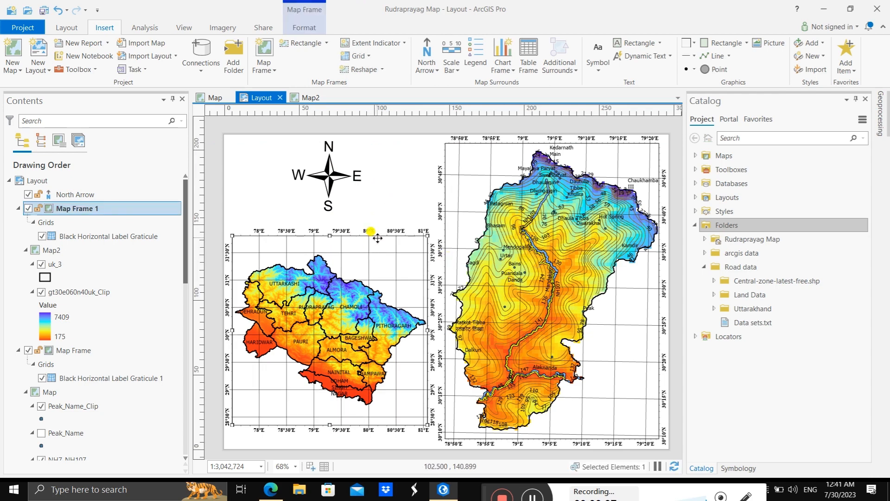
click(456, 71)
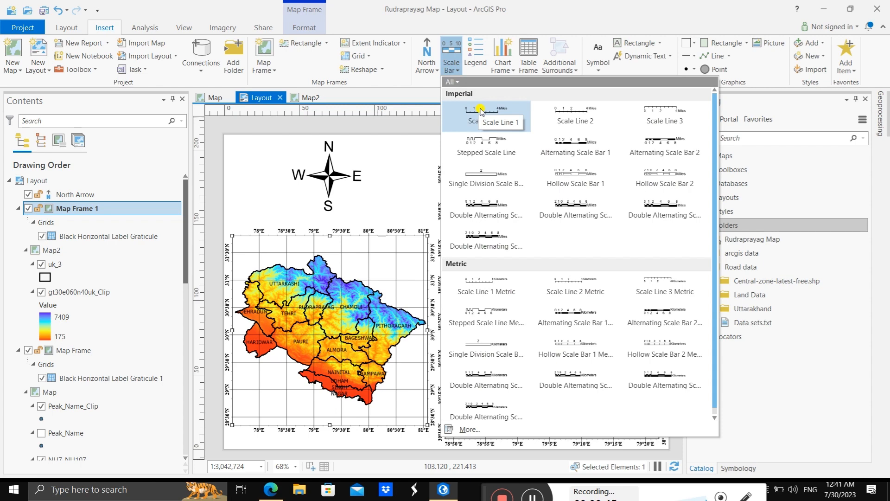
click(481, 112)
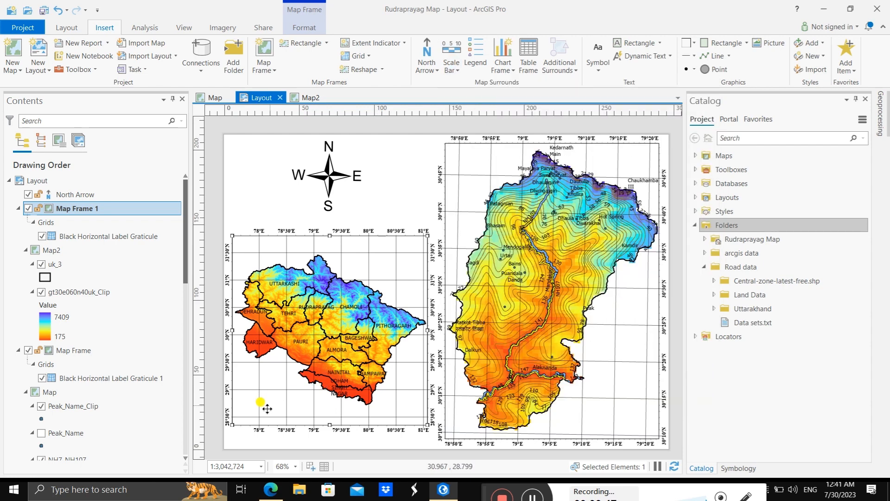
drag(240, 407, 344, 420)
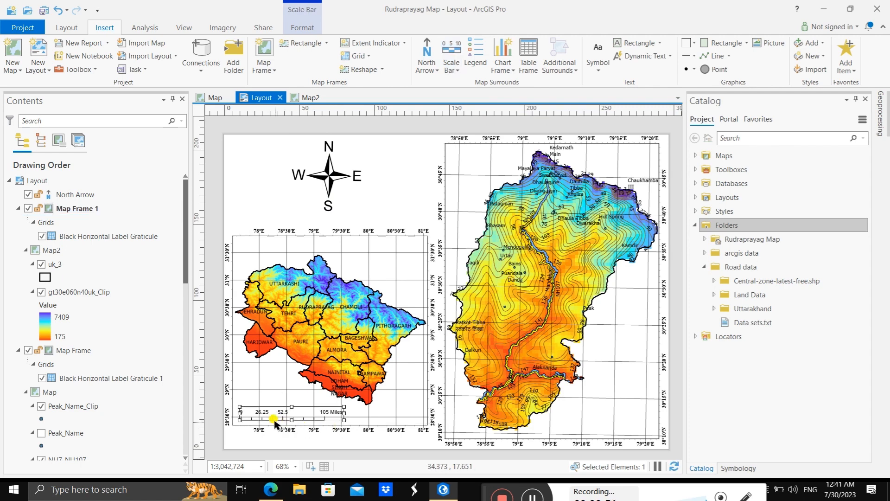
drag(265, 406, 264, 403)
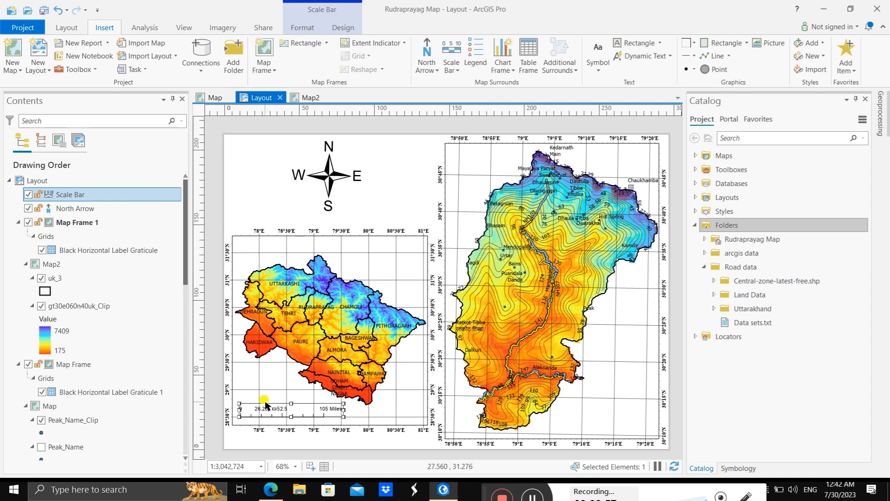
Step: Open the scale bar's formatting options and set its map units to Kilometers
double_click(264, 400)
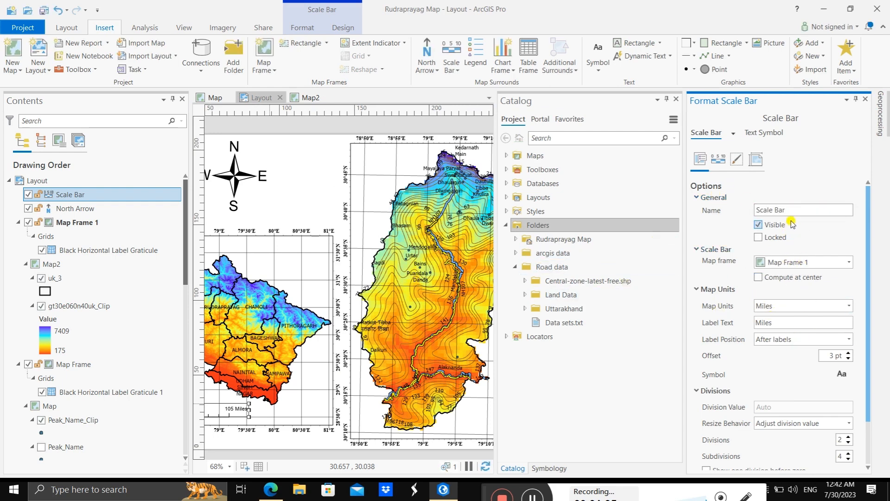
scroll(823, 301, down, 2)
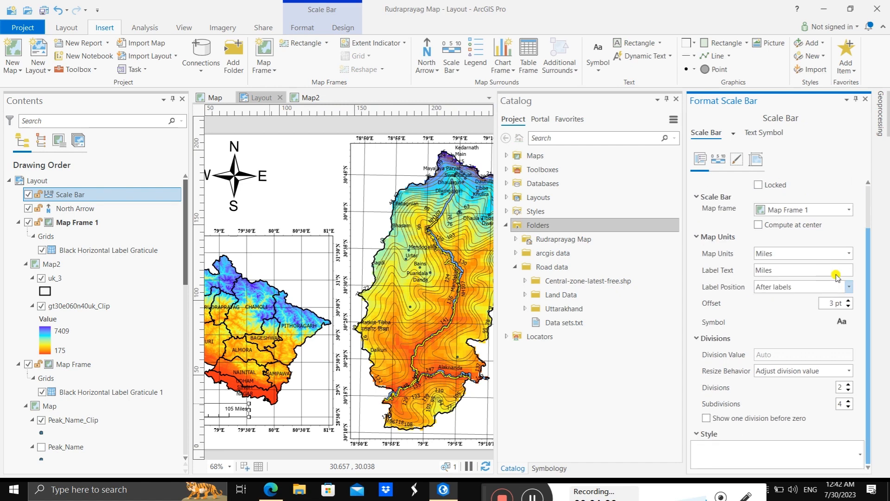
click(849, 254)
click(814, 273)
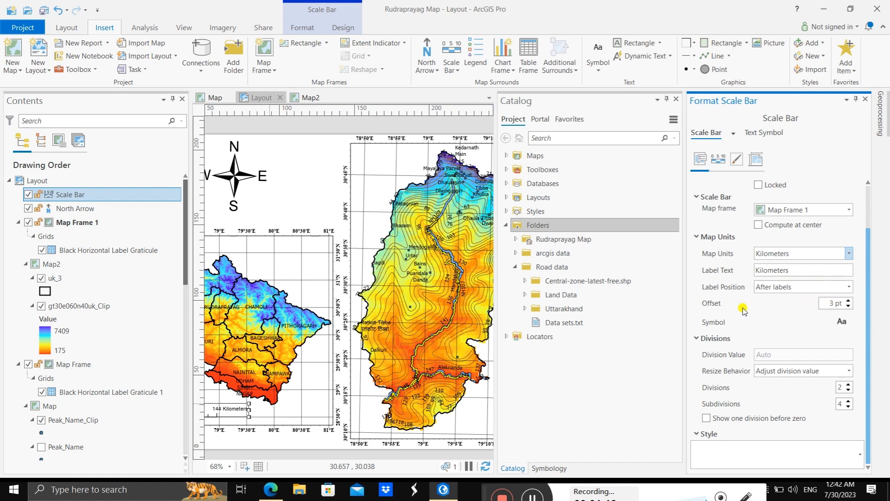
Step: Format the scale bar's unit label text as Times New Roman, Bold, 12 pt and apply it
click(839, 316)
click(722, 200)
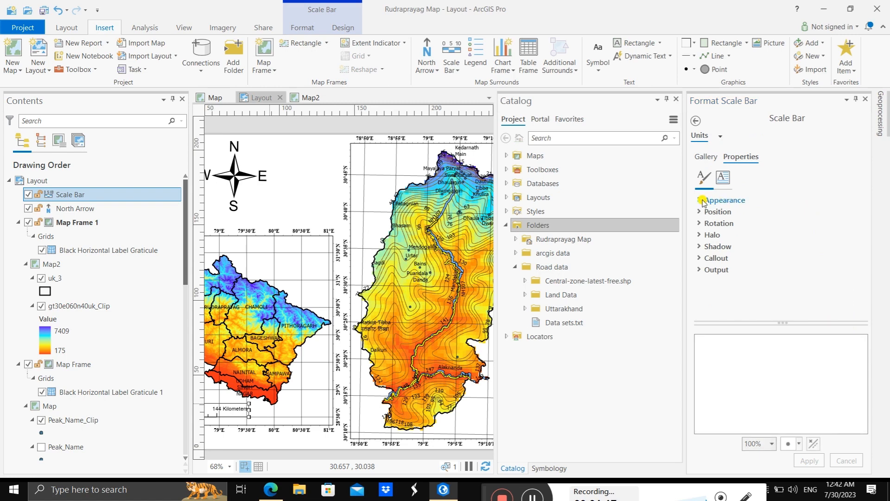
click(856, 214)
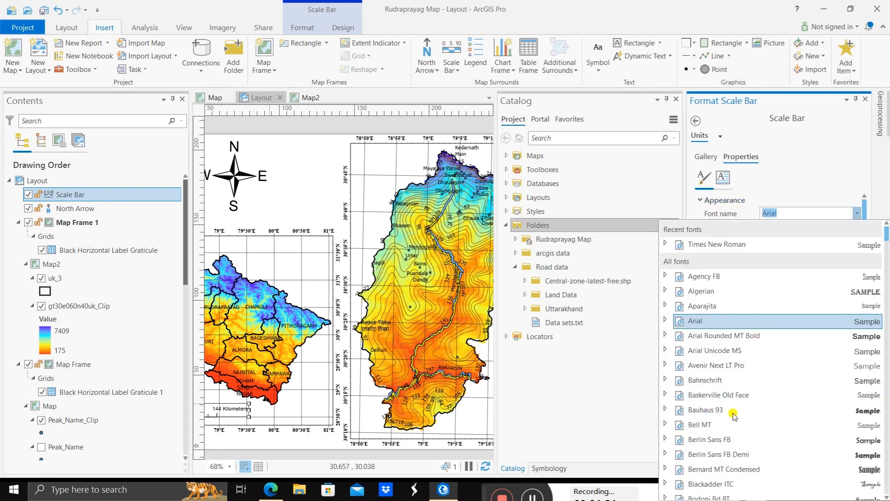
text(Tahoma)
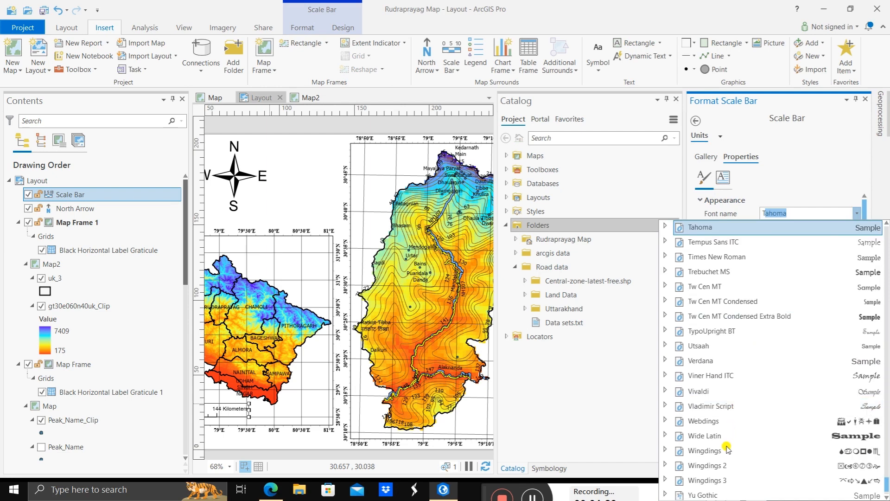
click(735, 256)
click(855, 230)
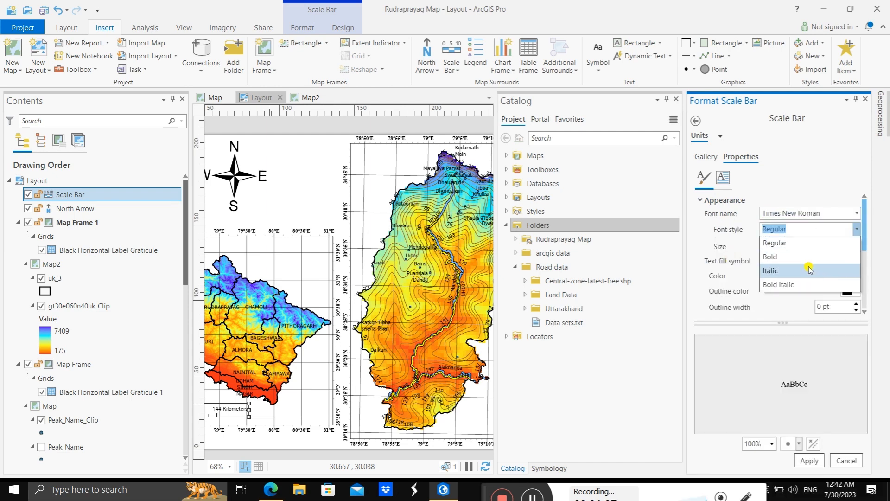
click(803, 256)
click(855, 246)
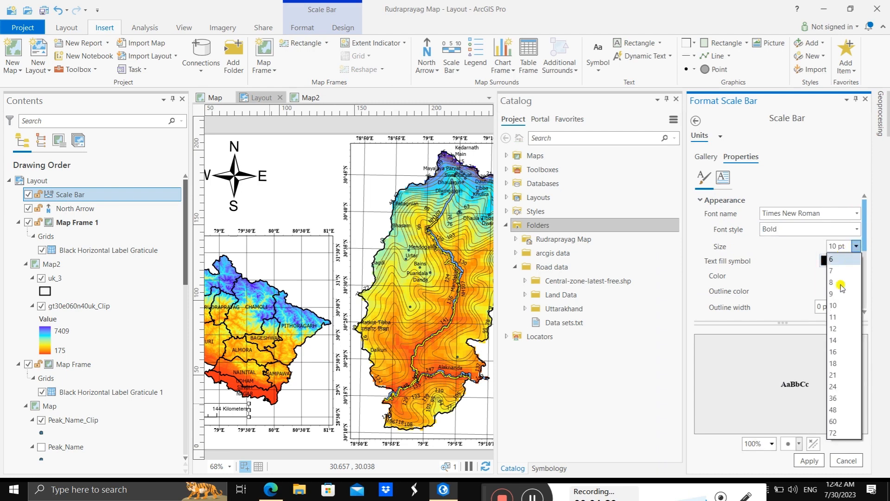
click(837, 330)
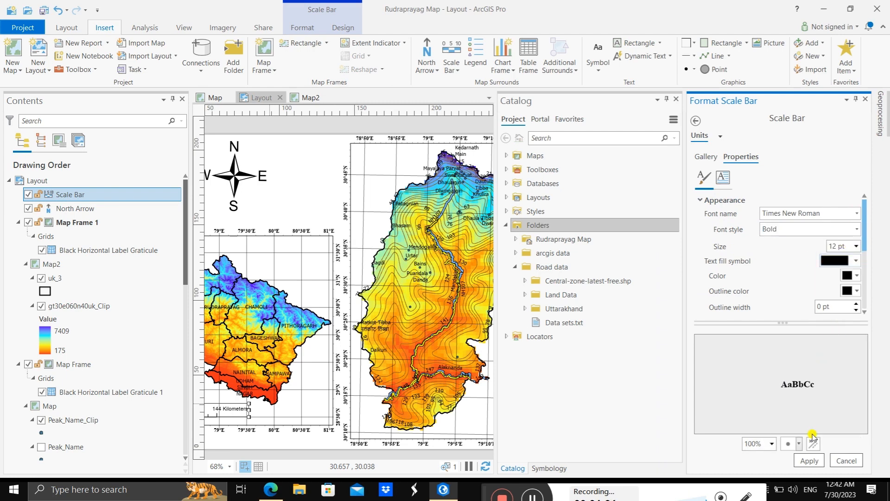
click(809, 460)
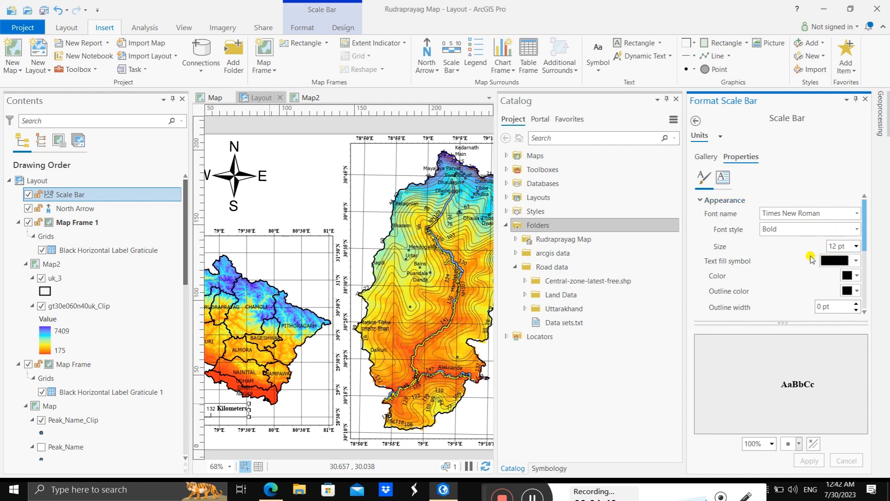
Step: Enlarge the scale bar's unit label text to 14 pt, apply it, and return to the scale bar's division options
click(856, 247)
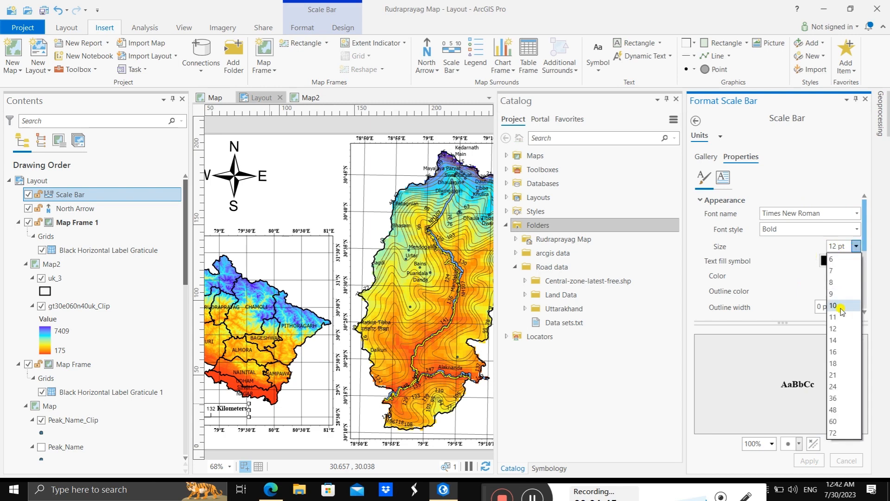
click(841, 332)
click(819, 460)
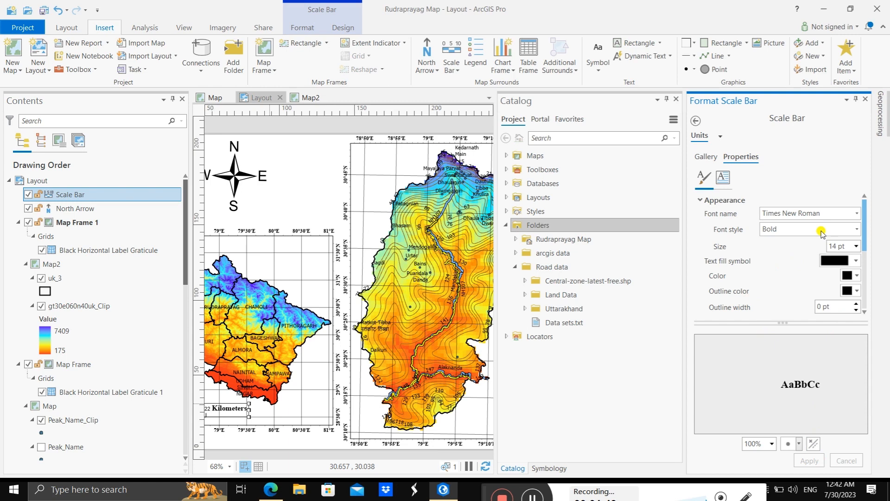
click(706, 157)
click(729, 158)
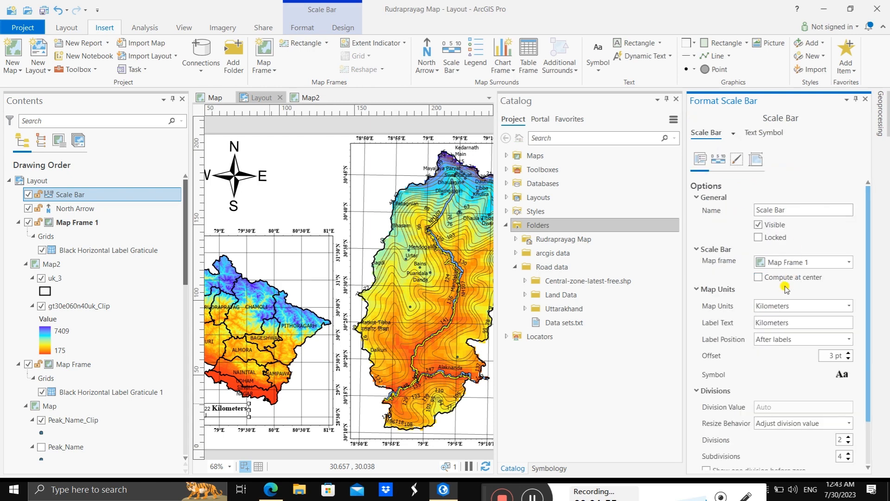
scroll(752, 357, down, 1)
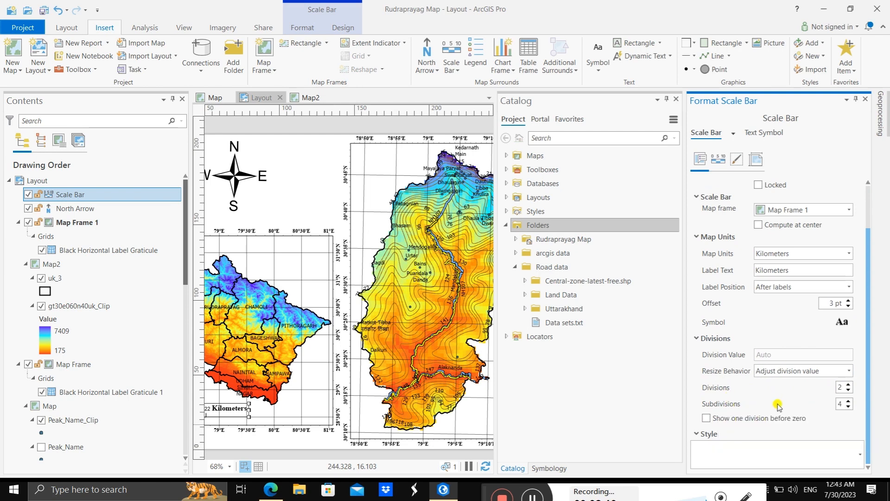
Step: Set the scale bar to 3 divisions and 0 subdivisions
click(849, 407)
click(848, 401)
click(849, 407)
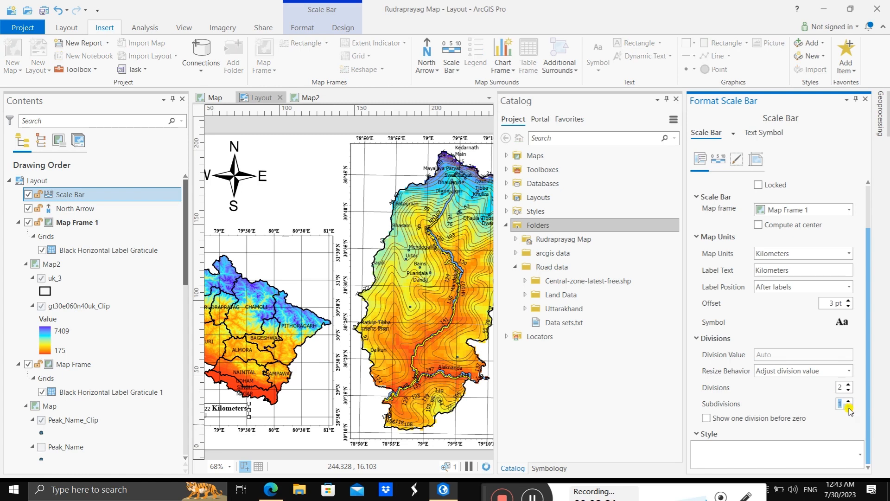
click(849, 407)
click(848, 408)
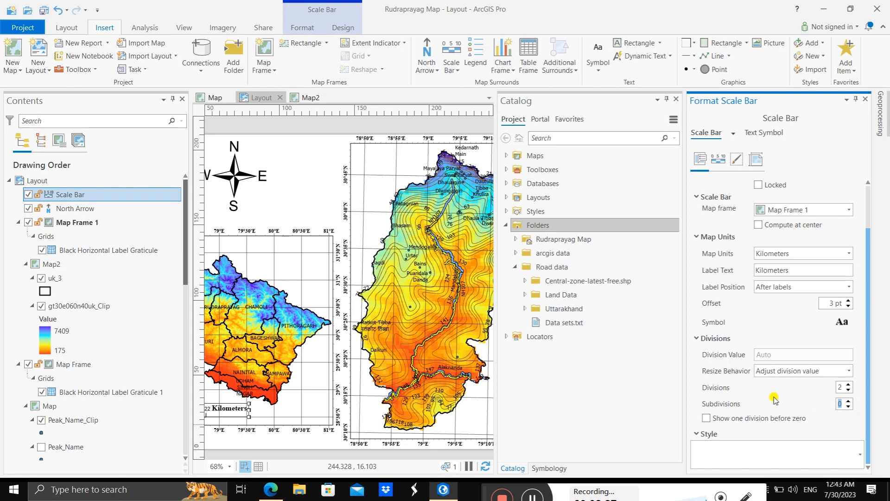
click(848, 384)
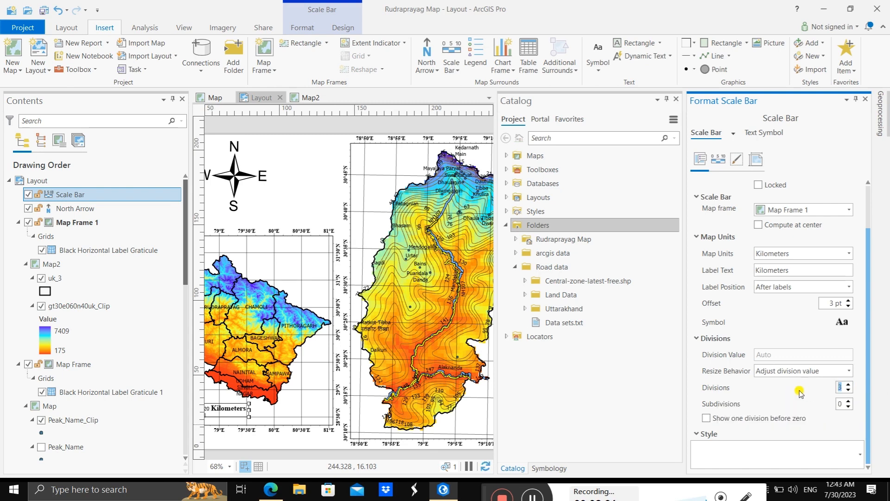
click(777, 394)
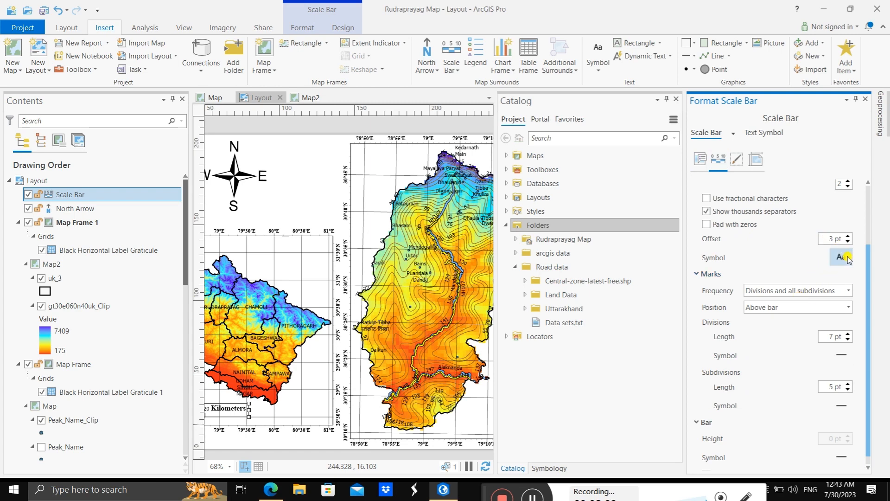
Step: Format the scale bar's numbers in Times New Roman, Bold, 12 pt, and apply the change
click(845, 258)
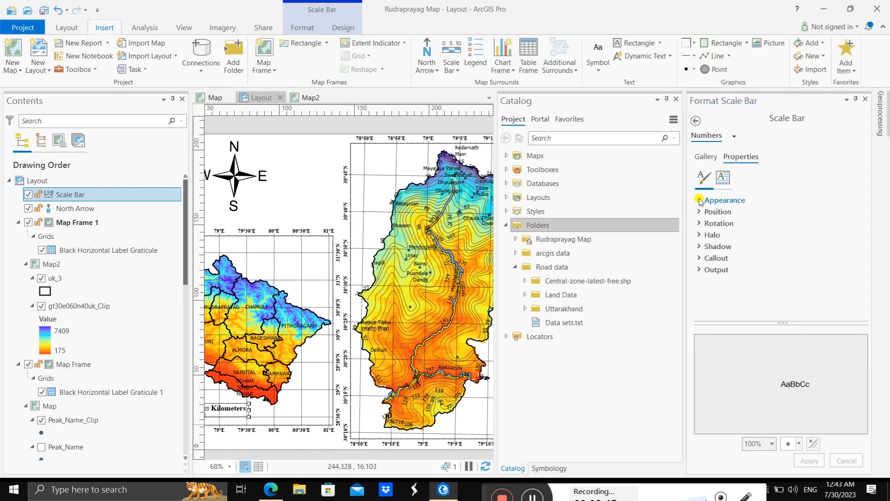
click(701, 200)
click(855, 213)
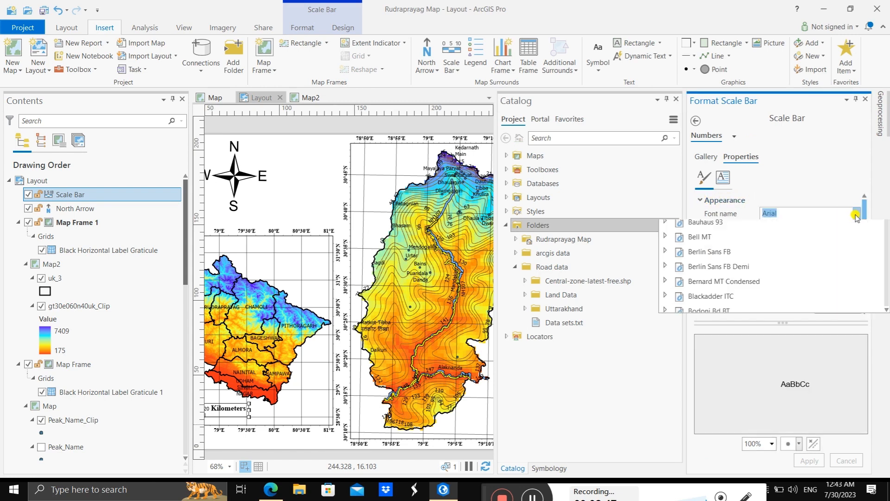
text(Times New Roman)
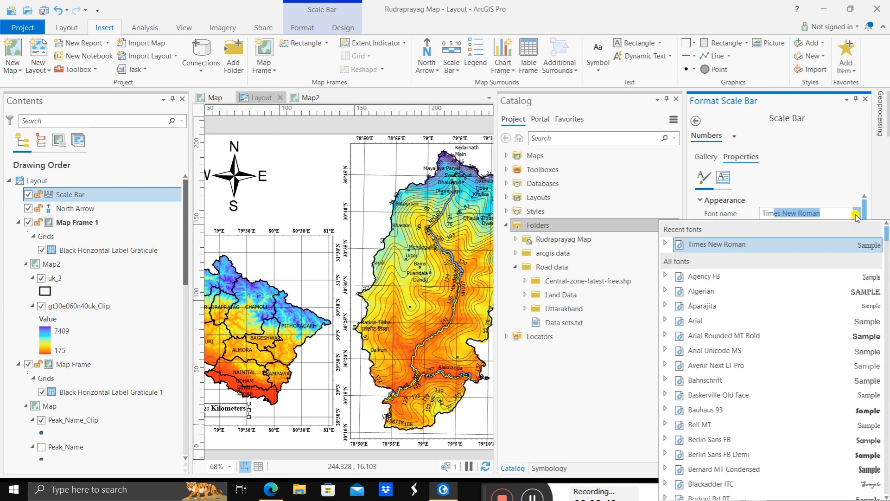
key(Return)
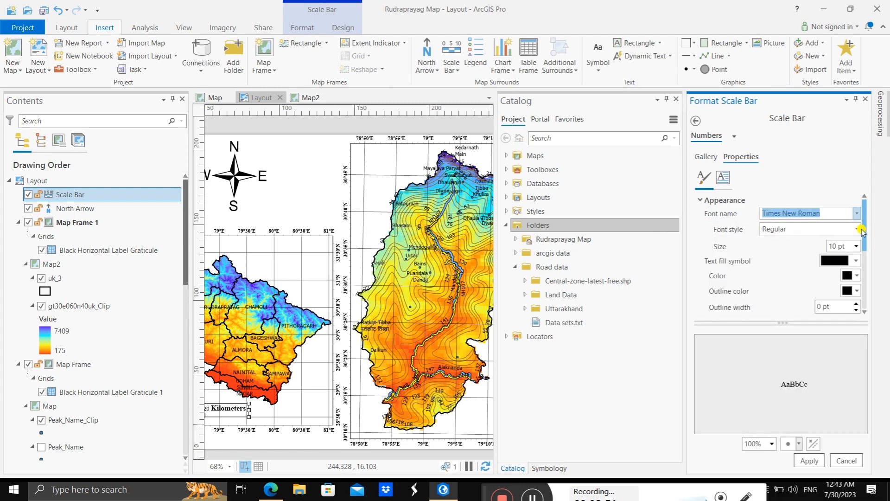
click(857, 229)
click(798, 257)
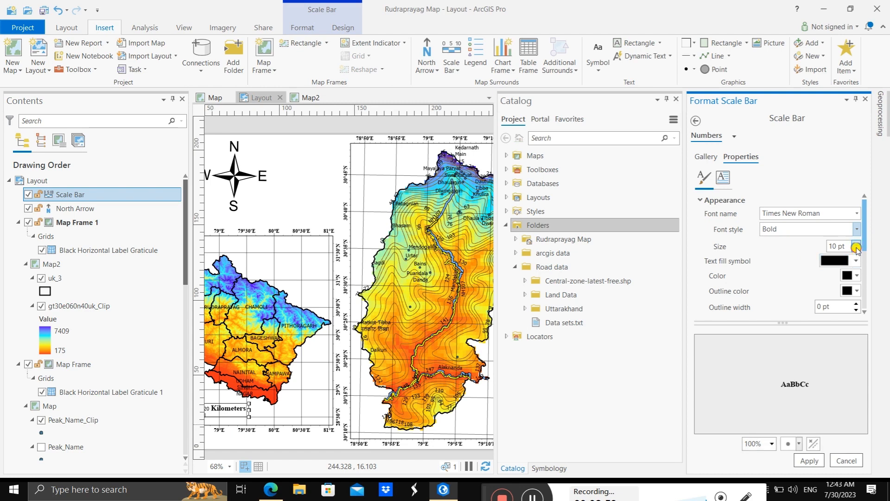
click(856, 247)
click(838, 330)
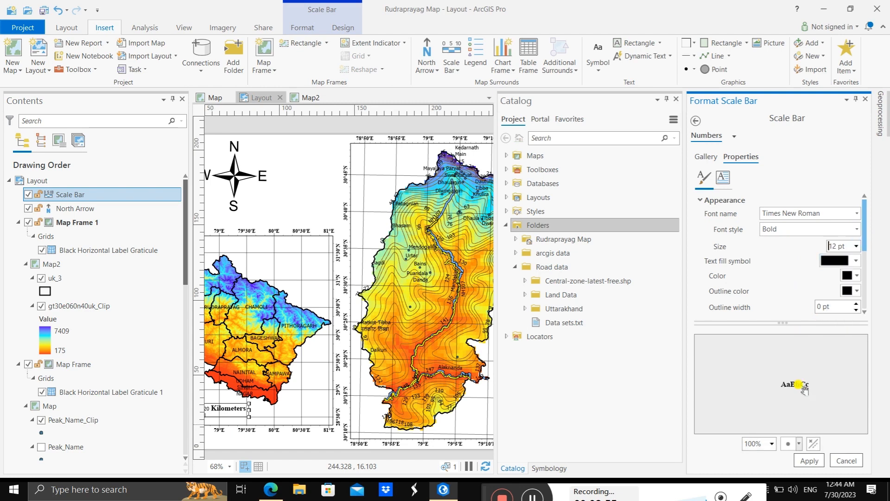
click(809, 460)
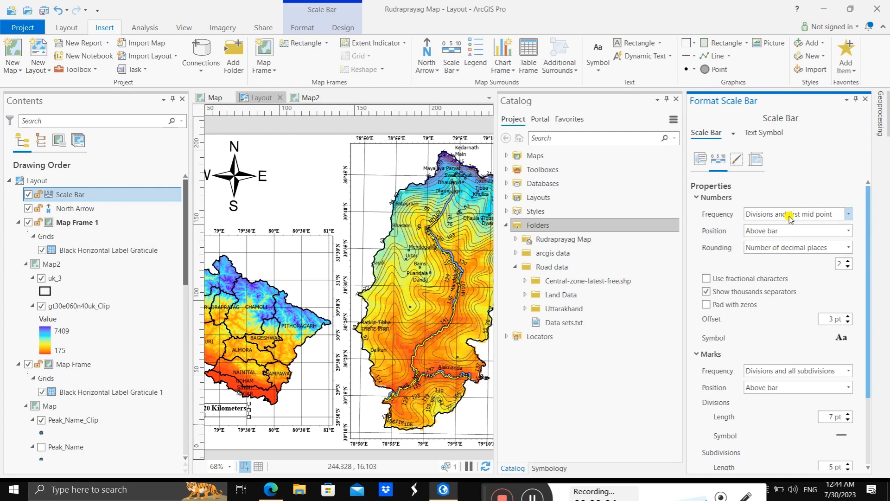
Step: Set the frequency of both the scale bar's numbers and its marks to Divisions, and close the formatting settings
click(847, 214)
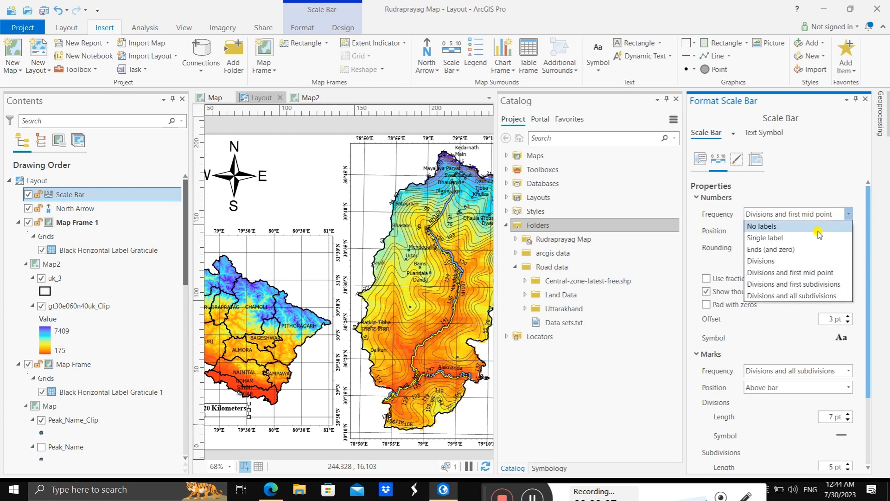
click(746, 256)
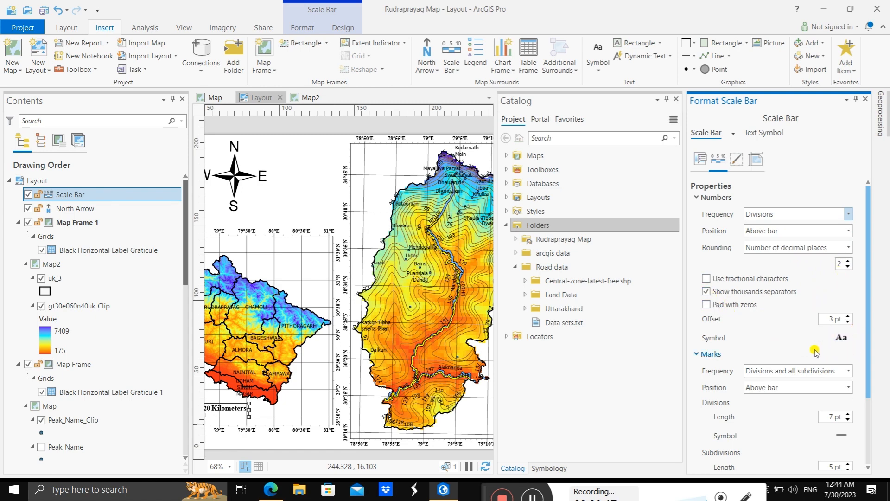
scroll(769, 385, down, 3)
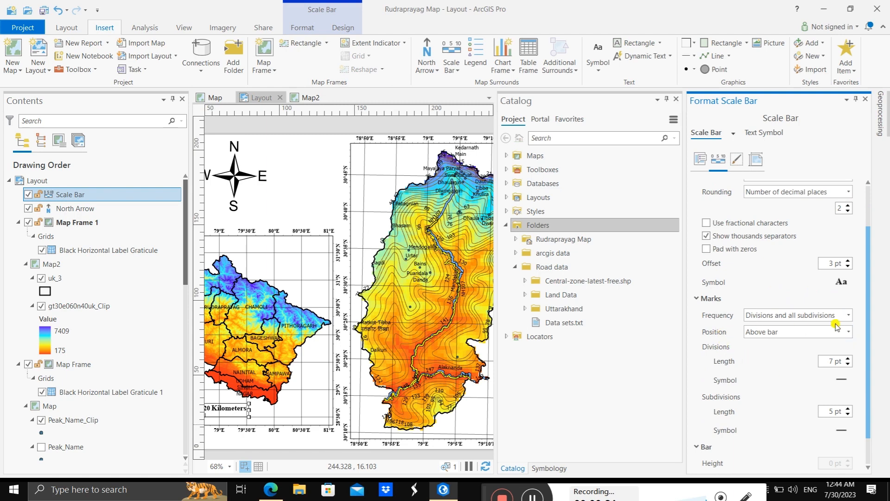
click(848, 315)
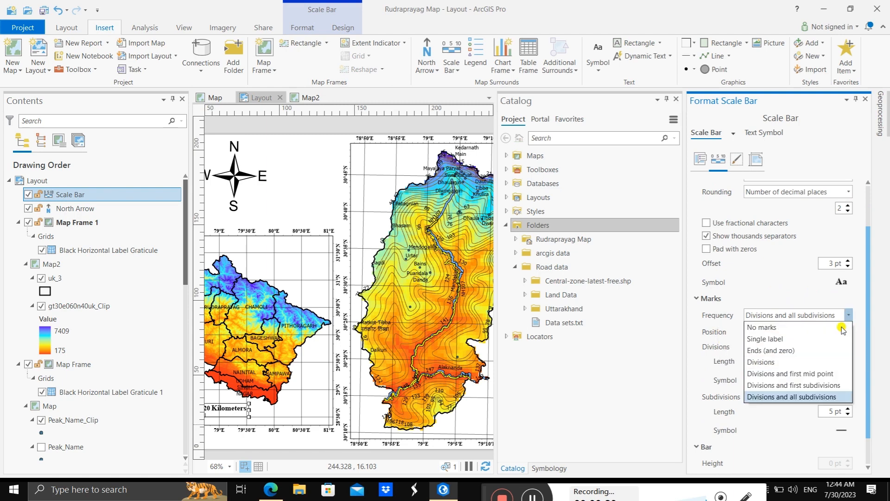
click(809, 367)
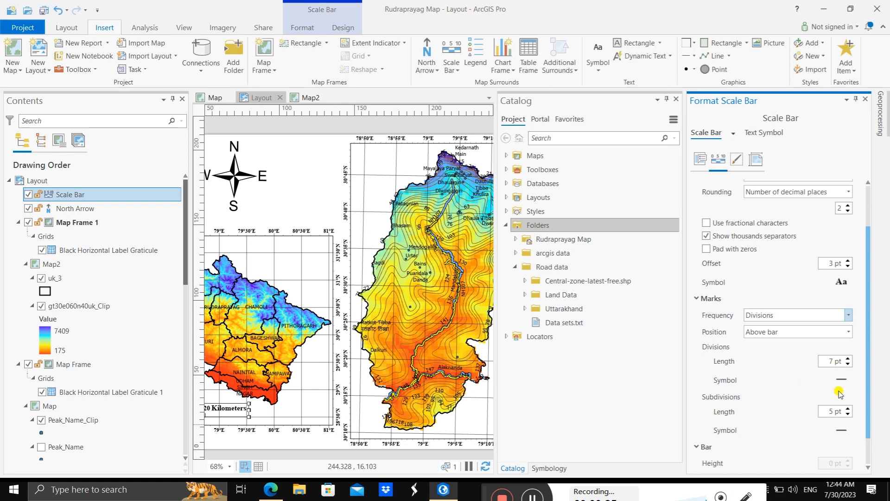
scroll(811, 401, down, 2)
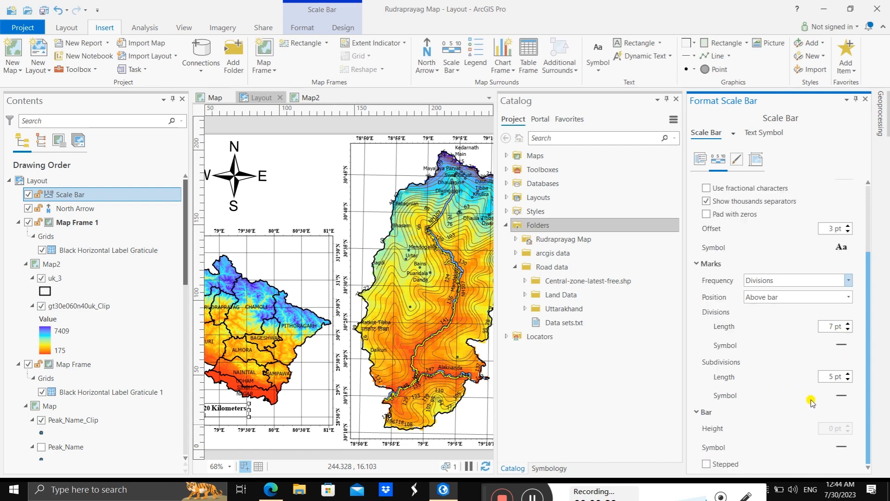
click(865, 98)
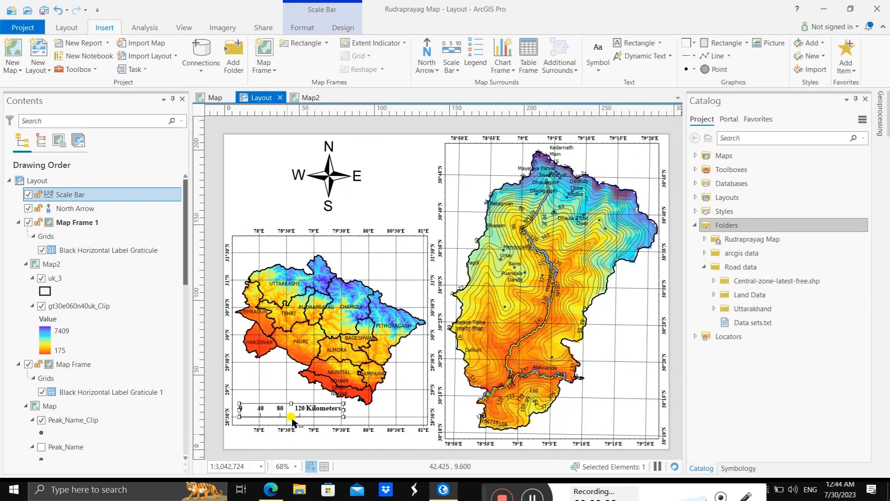
Step: Resize and reposition the scale bar along the lower edge of Map Frame 1 so its divisions read 0, 60, 120 and 180 kilometers
click(241, 378)
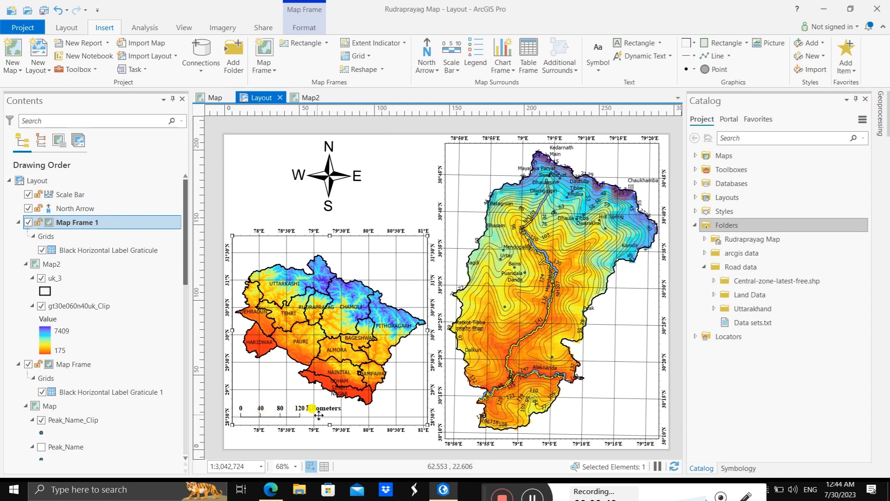
click(279, 410)
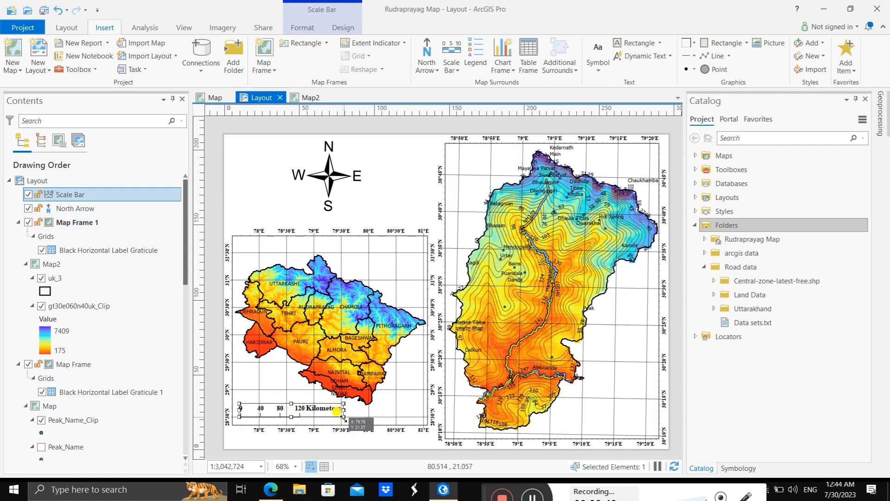
drag(343, 411, 362, 411)
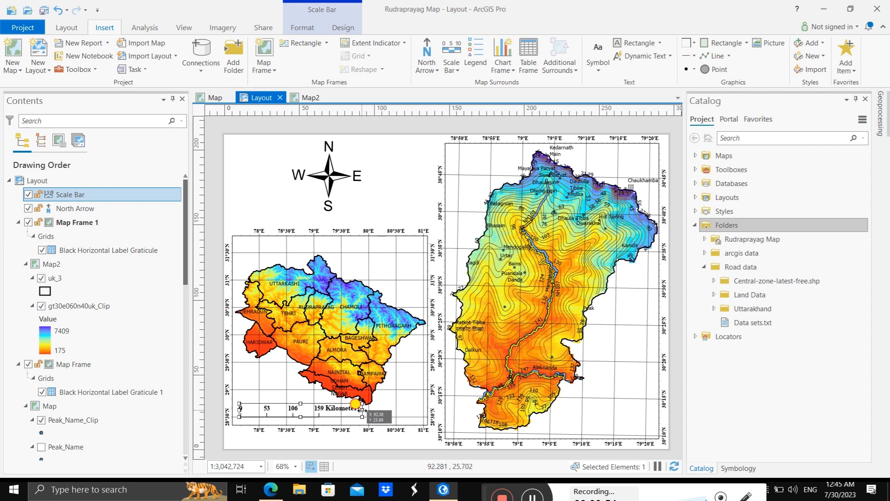
mouse_move(367, 410)
mouse_down()
mouse_move(380, 411)
mouse_move(366, 413)
mouse_up()
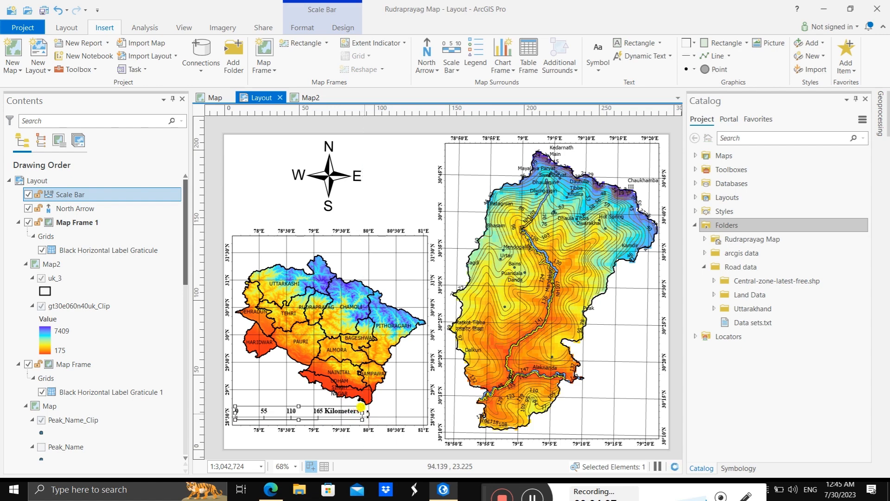
drag(362, 413, 367, 412)
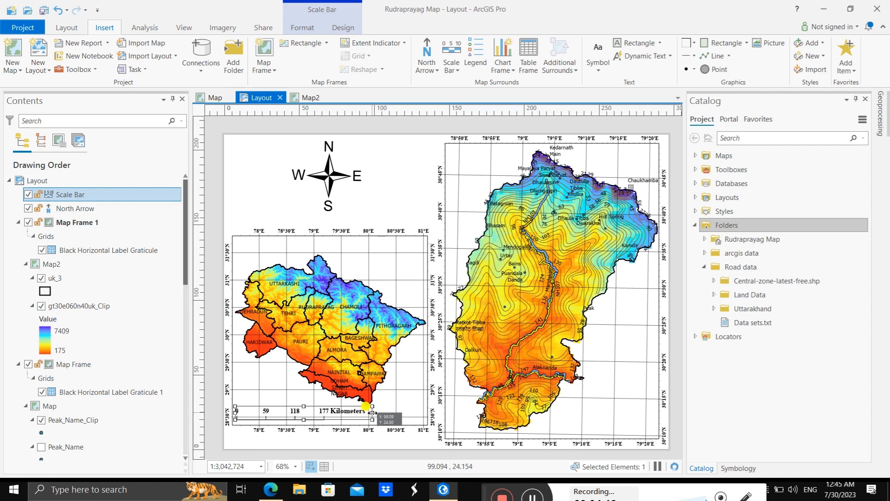
drag(372, 412, 379, 412)
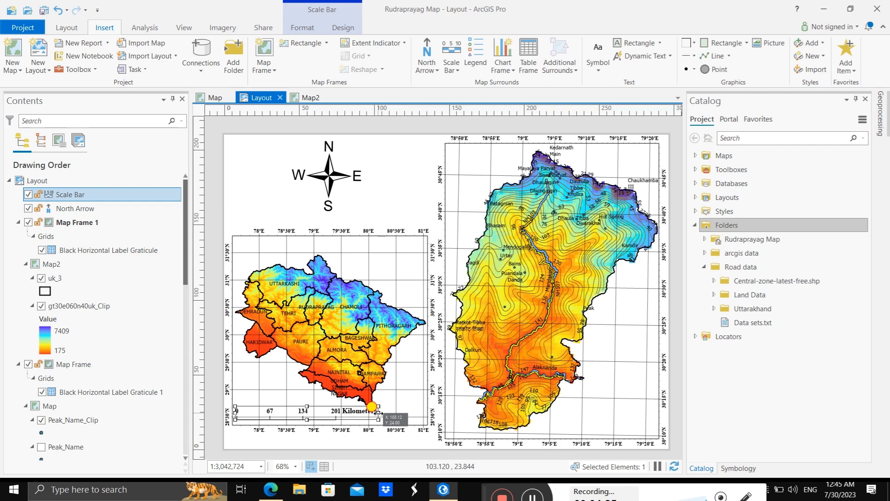
drag(378, 411, 378, 412)
drag(378, 412, 379, 412)
drag(379, 412, 378, 412)
mouse_move(378, 412)
mouse_down()
mouse_move(388, 413)
mouse_move(357, 411)
mouse_move(368, 413)
mouse_up()
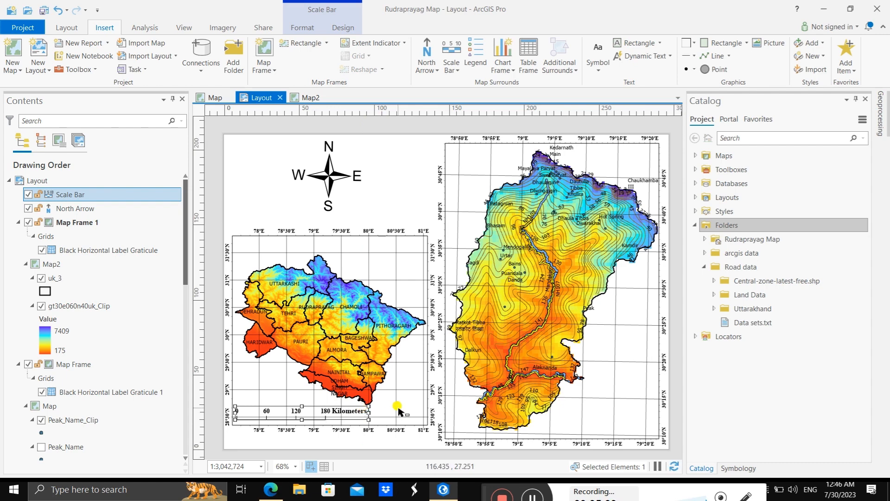
Step: Try placing a legend for Map Frame 1 in its lower-right corner with a taller frame, and delete it
click(395, 407)
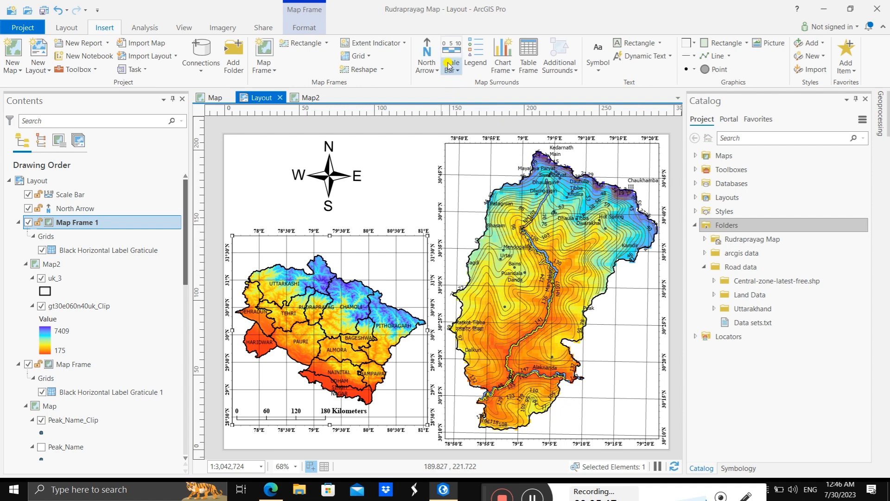
click(478, 57)
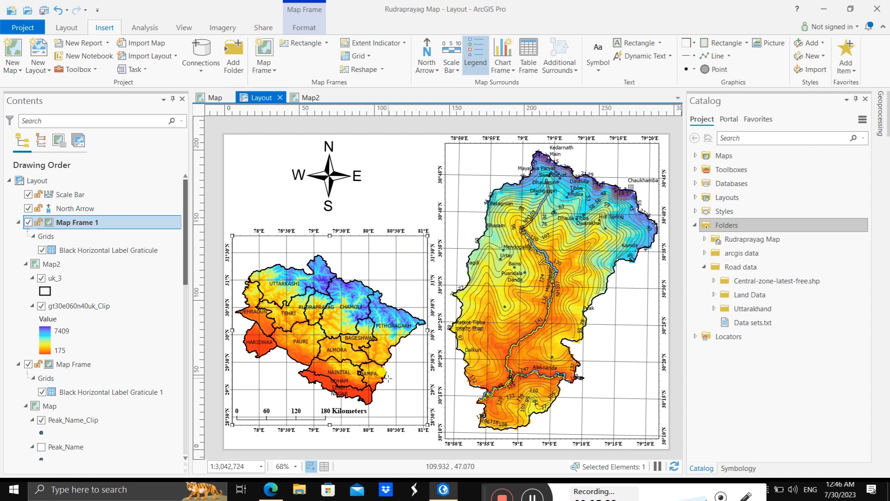
drag(393, 367, 421, 419)
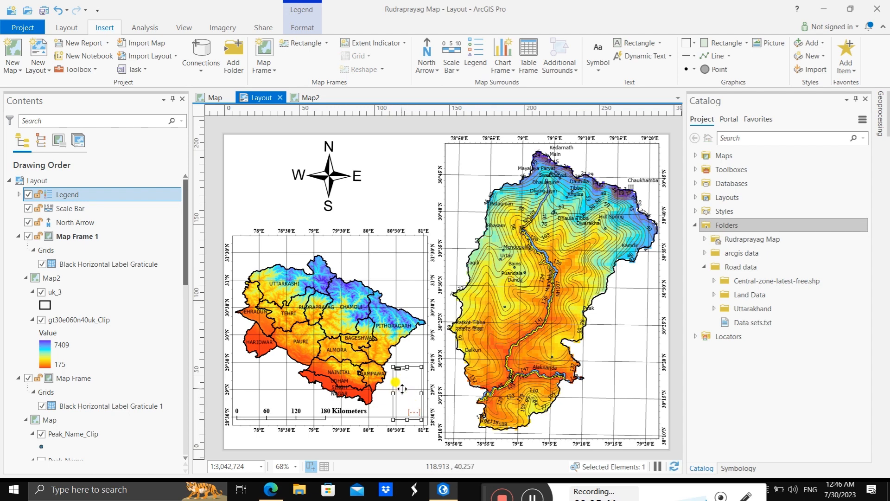
scroll(404, 386, up, 4)
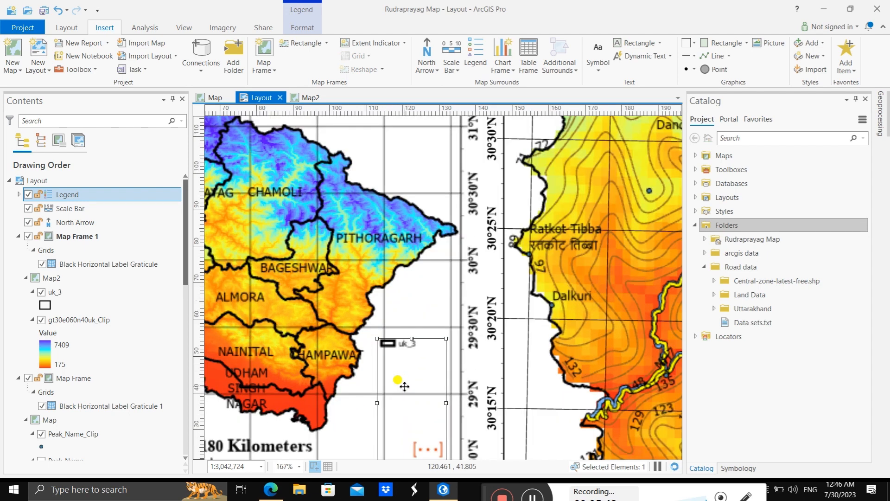
scroll(405, 386, down, 2)
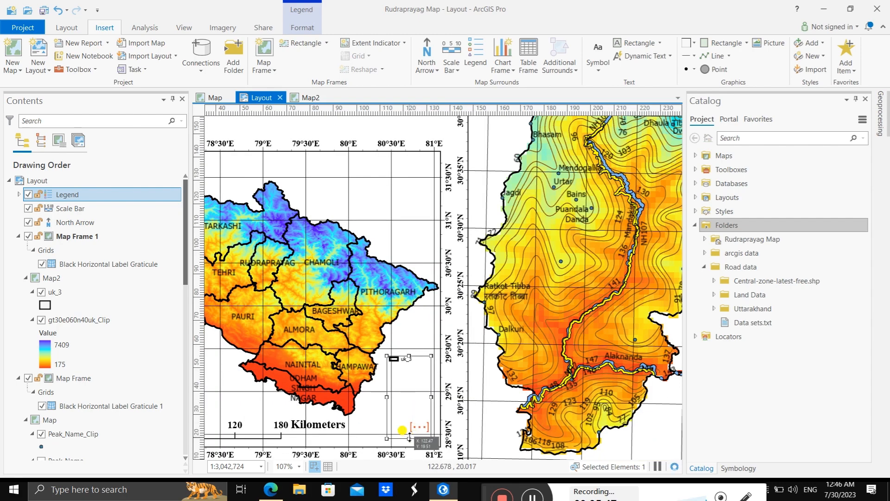
drag(408, 356, 406, 273)
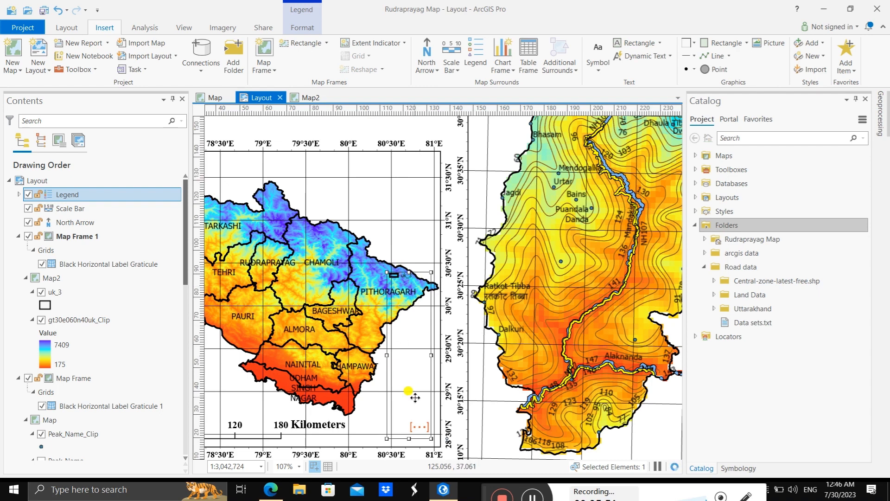
key(Delete)
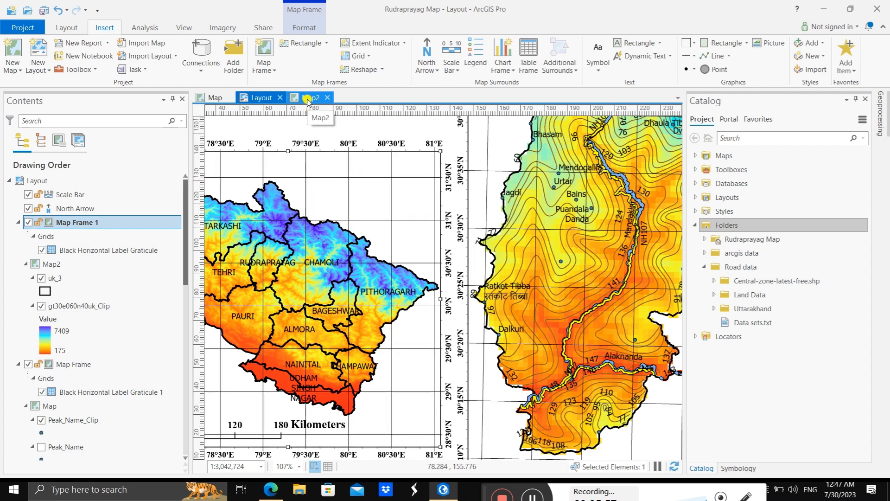
click(308, 98)
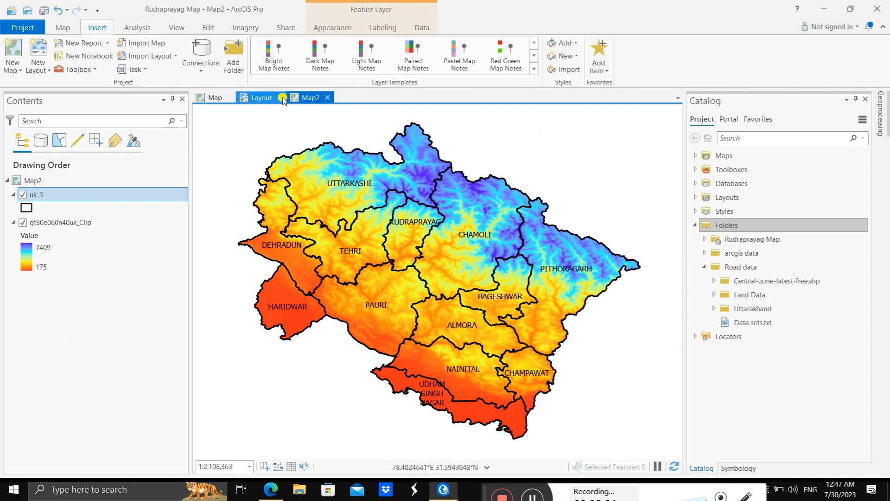
click(254, 98)
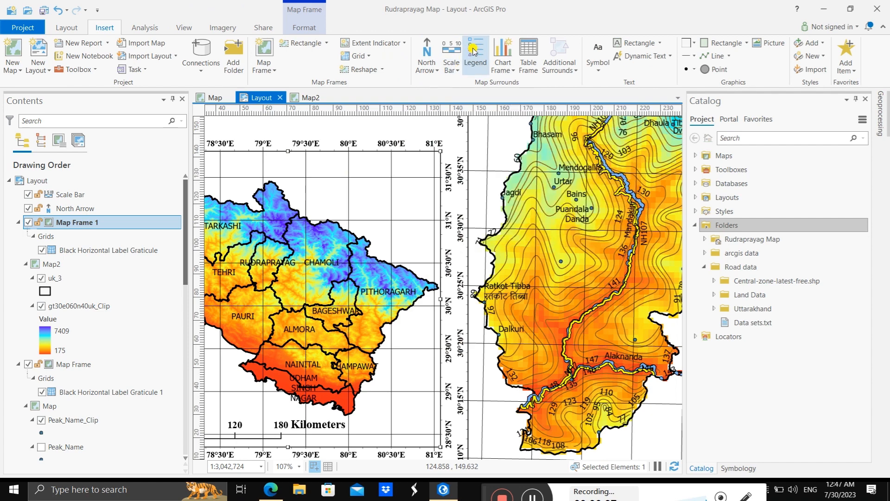
Step: Add a legend for Map Frame 1 in its upper-right corner, move it up slightly, and stretch its frame downward
click(473, 50)
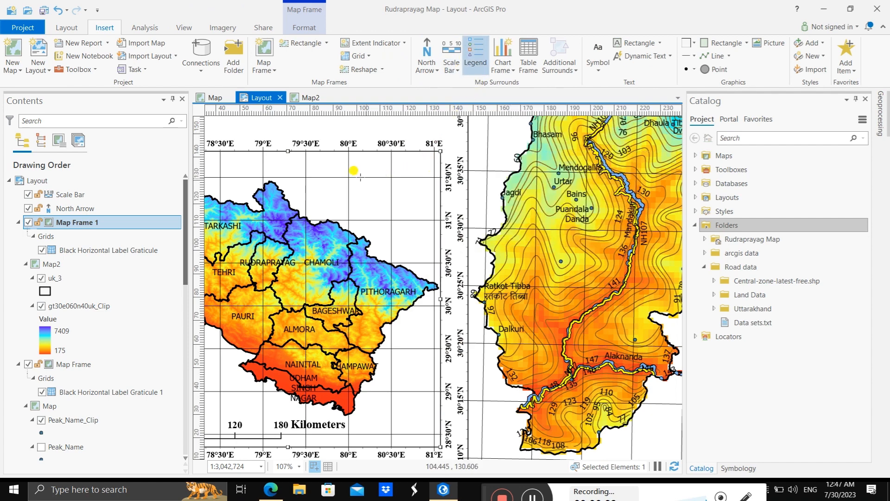
drag(339, 172, 415, 242)
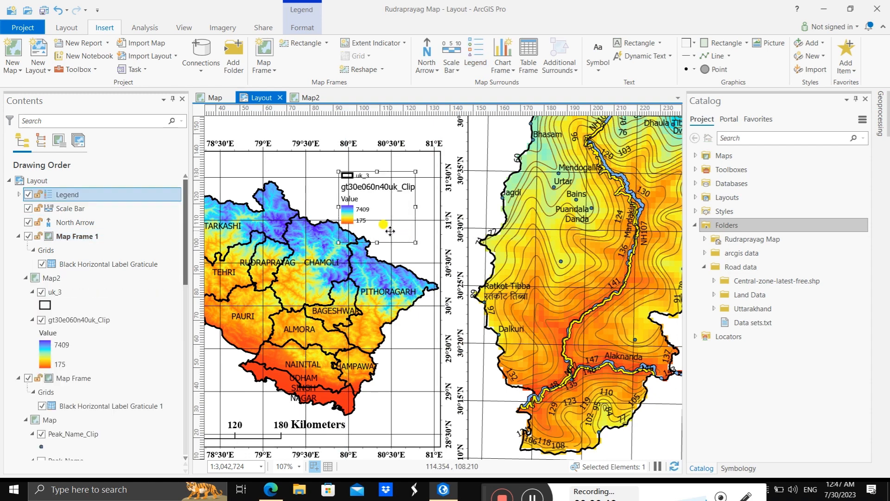
drag(415, 242, 407, 261)
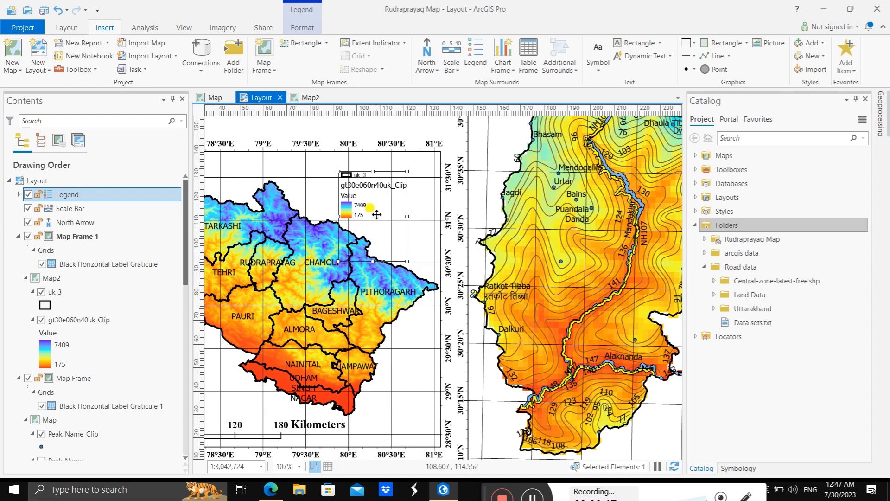
drag(377, 214, 377, 201)
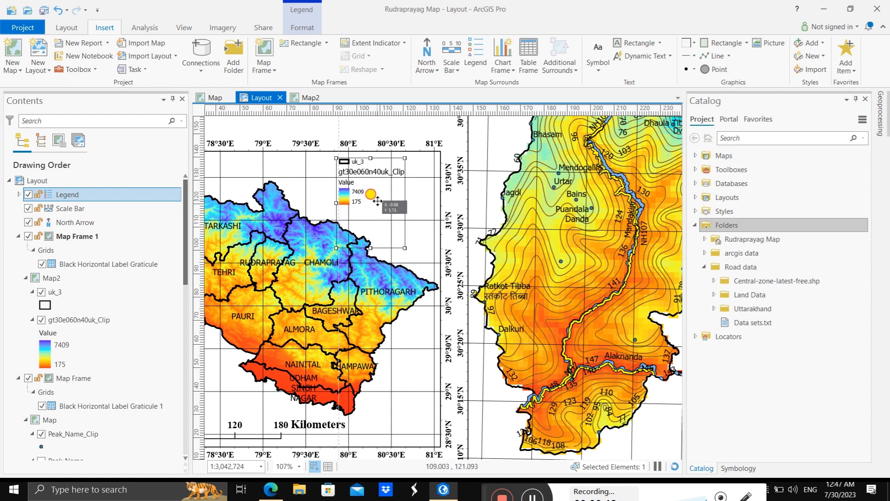
drag(405, 248, 409, 309)
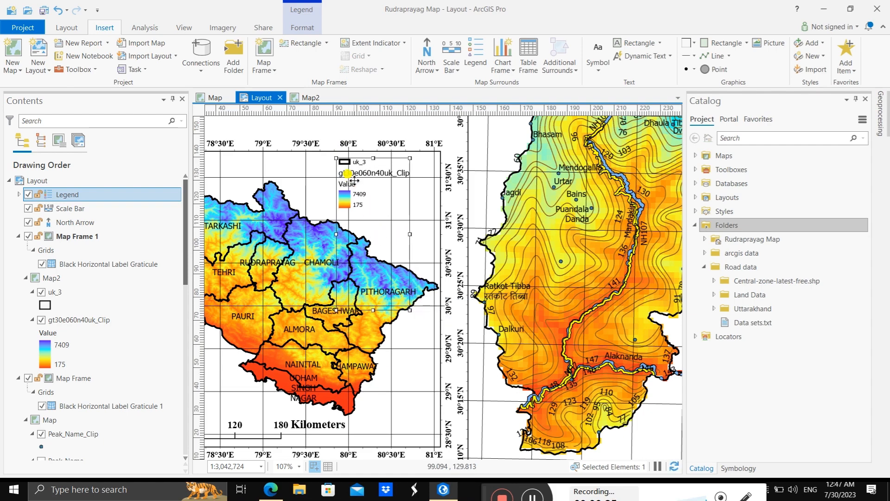
Step: Convert the Map Frame 1 legend to graphics and ungroup it into its separate entries
scroll(354, 180, up, 5)
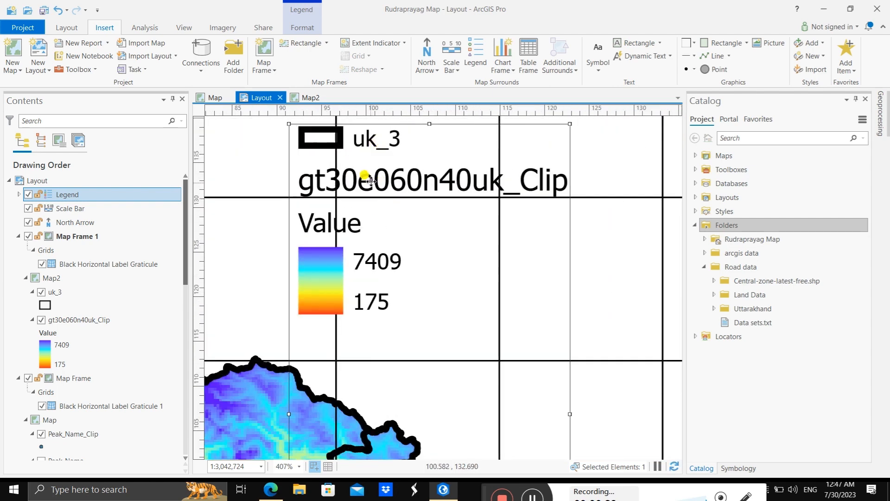
right_click(568, 219)
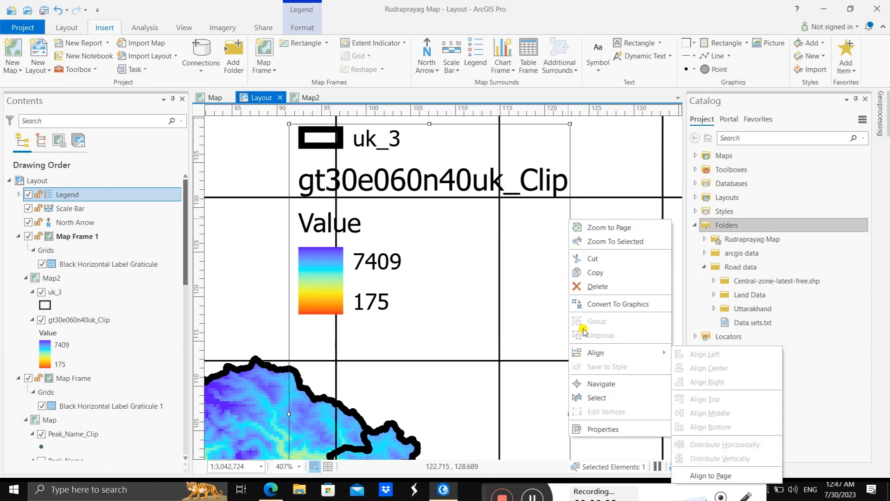
click(596, 304)
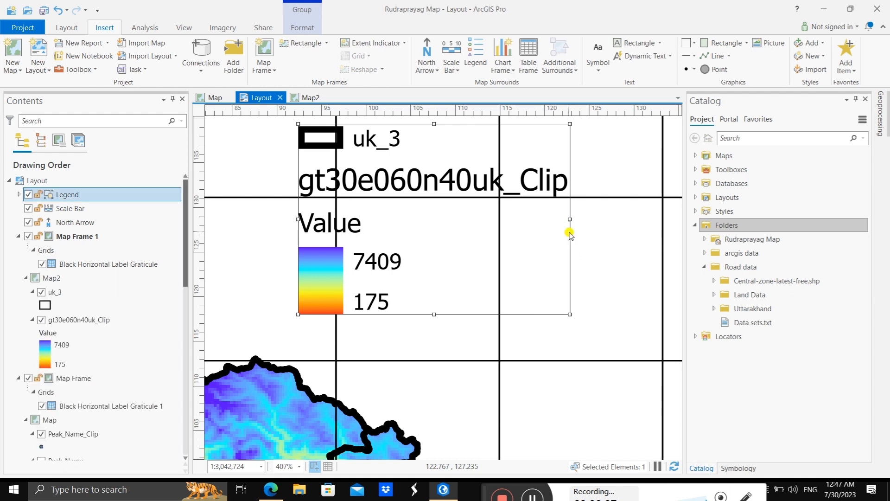
right_click(569, 234)
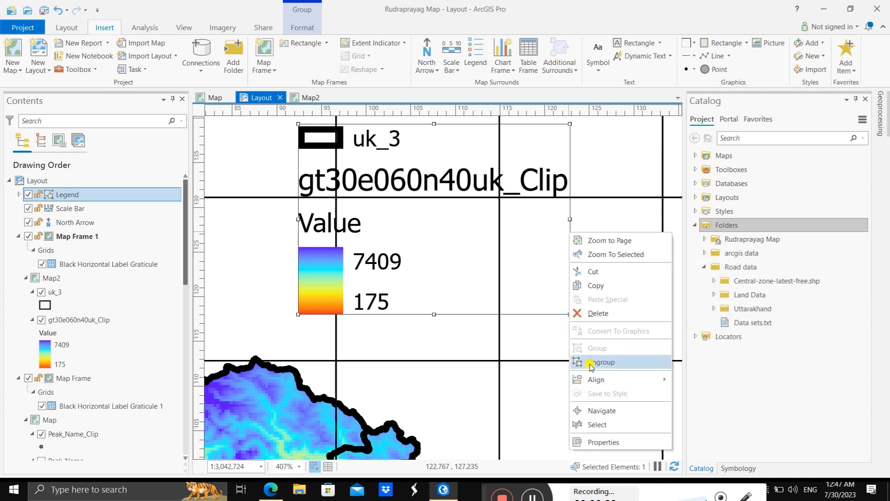
click(595, 363)
Step: Delete the legend's uk_3 entry, and ungroup the gt30e060n40uk_Clip entry to remove its layer name text
click(376, 148)
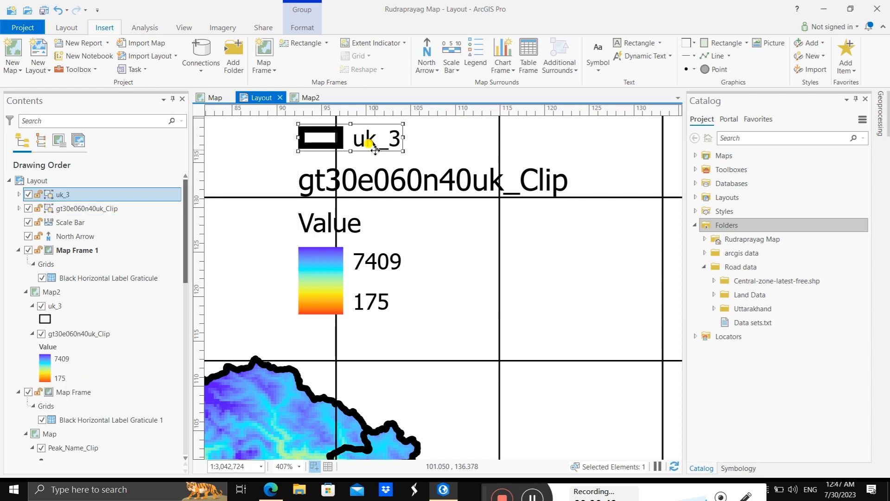
key(Delete)
click(399, 185)
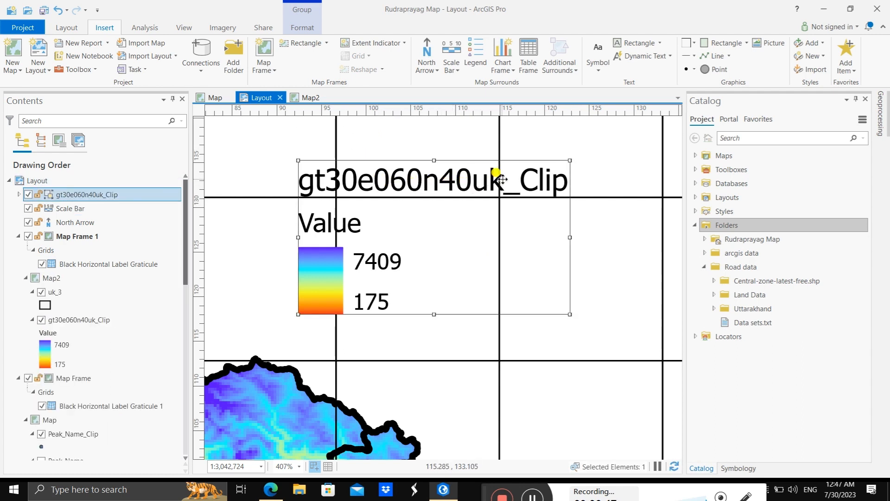
right_click(568, 221)
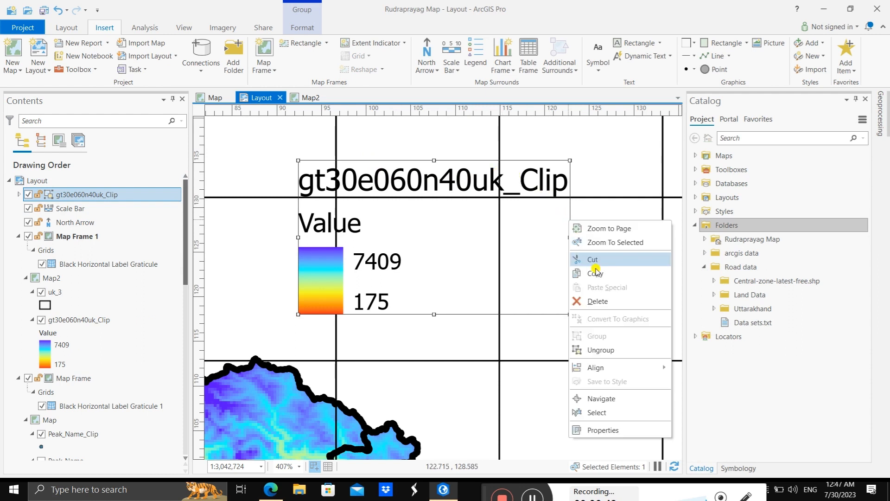
click(599, 350)
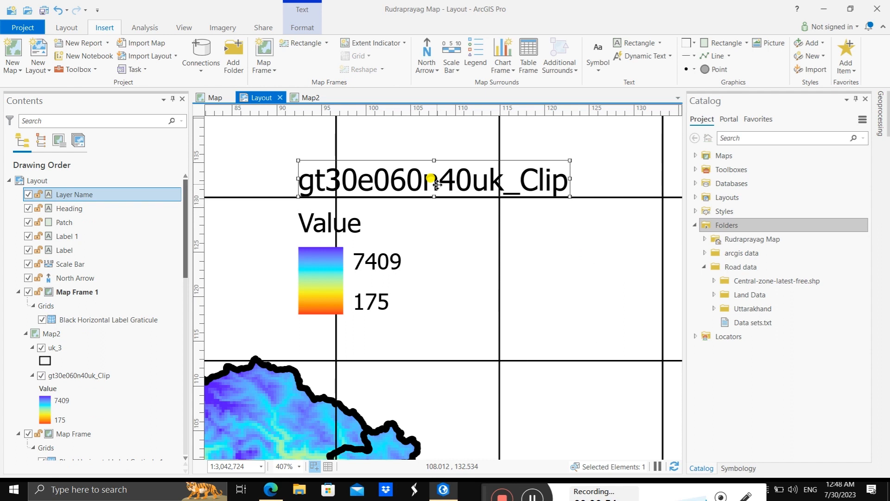
click(440, 154)
key(Delete)
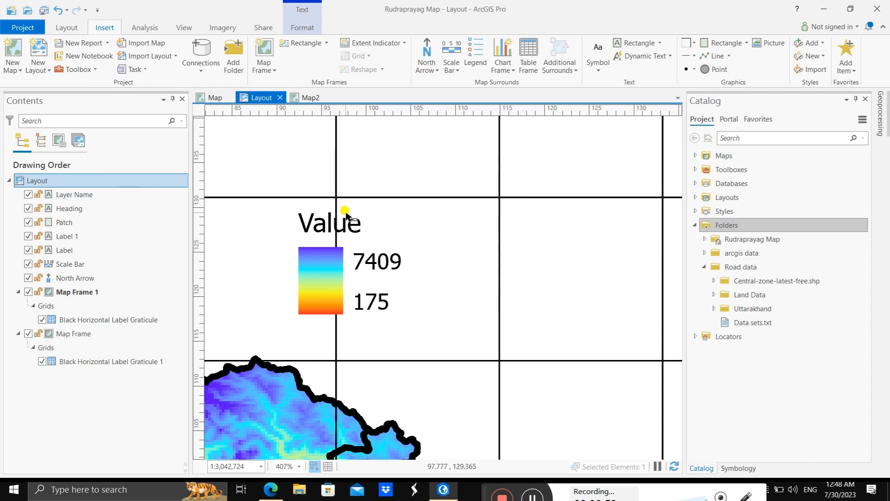
Step: Try deleting the legend's Value heading and color ramp patch, and undo both deletions
click(311, 221)
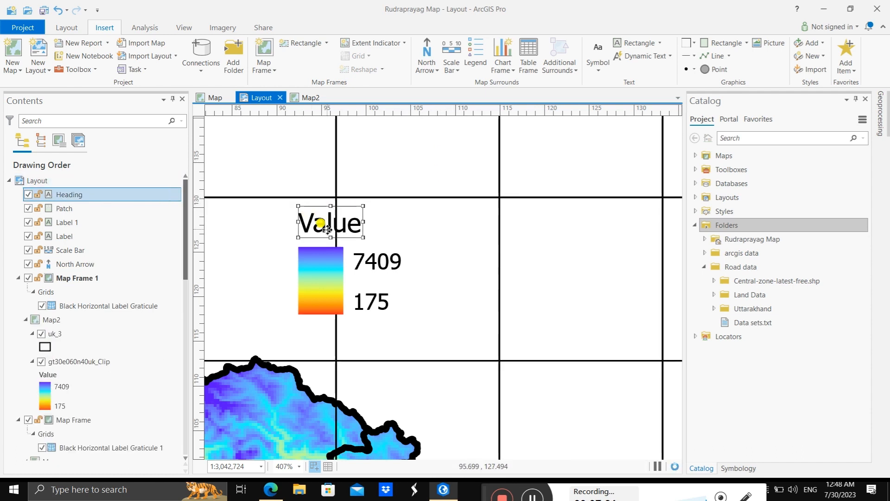
click(277, 207)
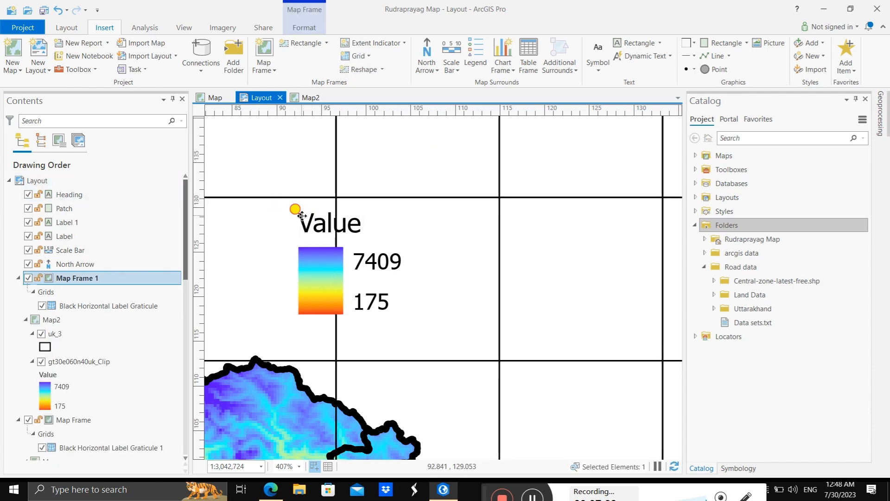
click(302, 216)
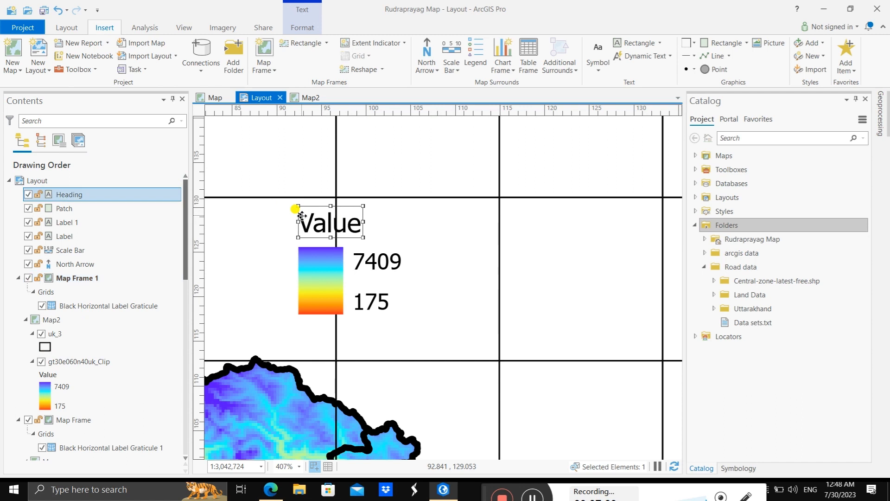
key(Delete)
click(311, 255)
key(Delete)
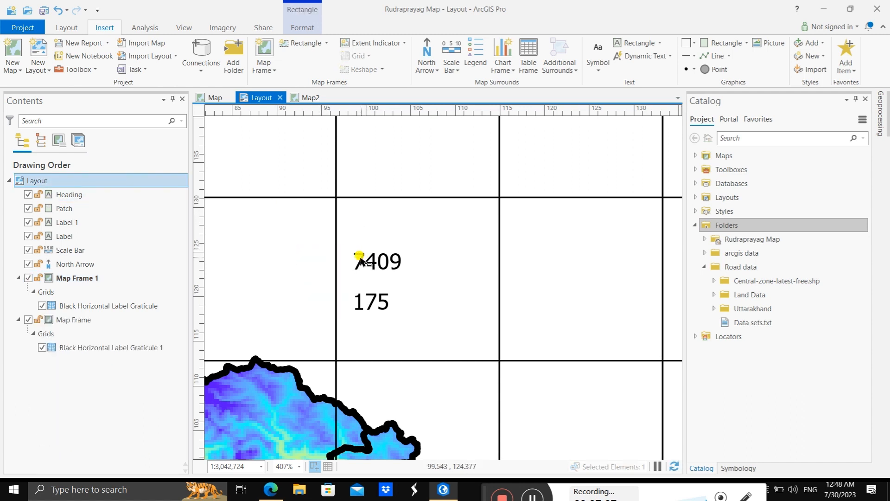
key(ctrl+z)
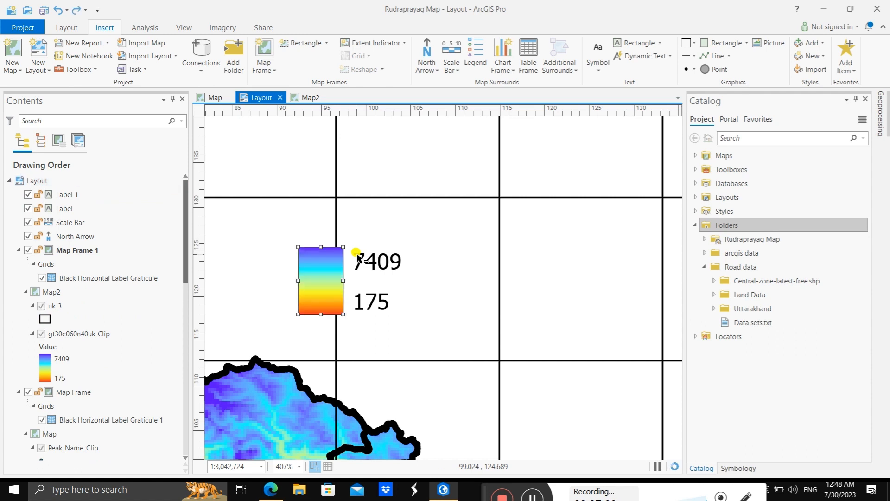
key(ctrl+z)
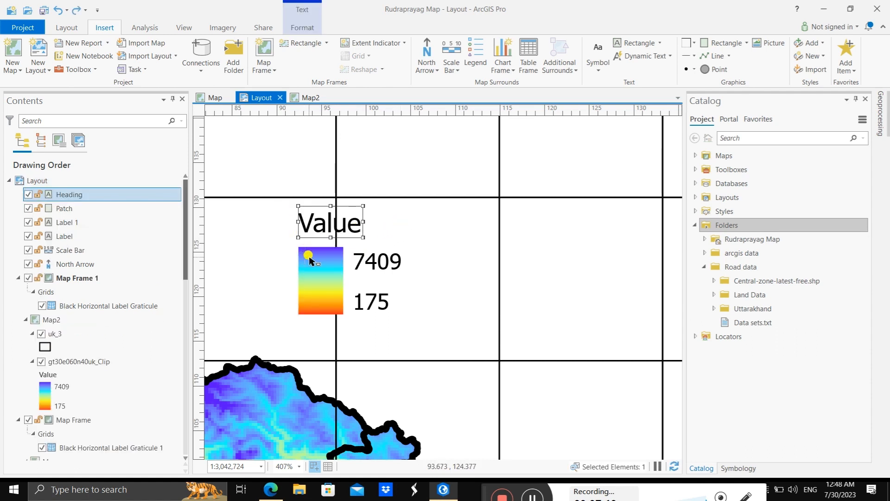
Step: Group the legend's Value heading, color ramp patch and both value labels together with the selected Map Frame 1
click(273, 194)
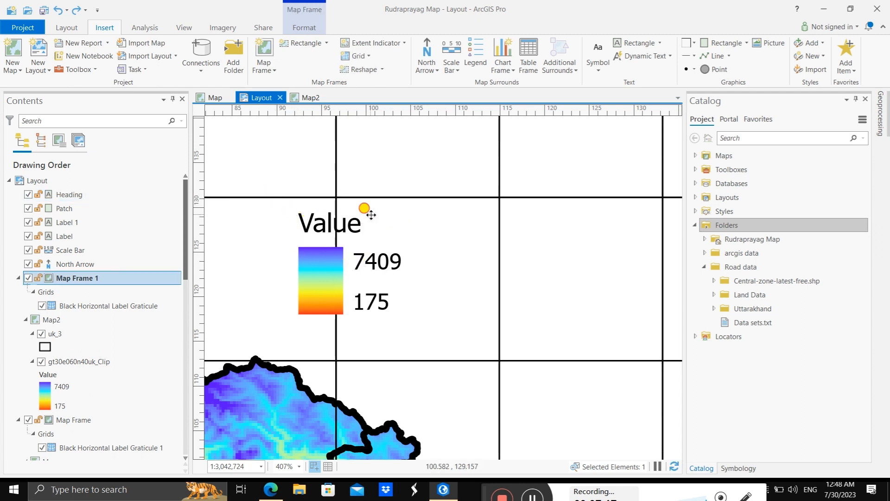
click(299, 212)
drag(282, 208, 407, 324)
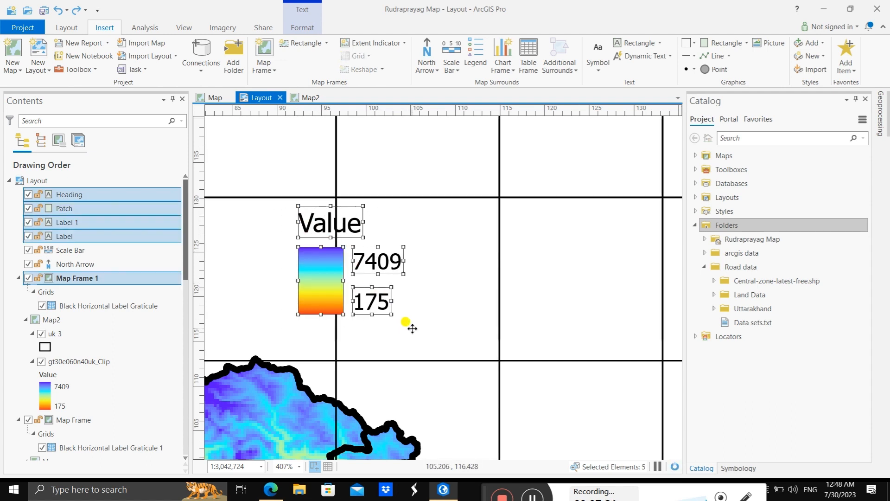
right_click(320, 260)
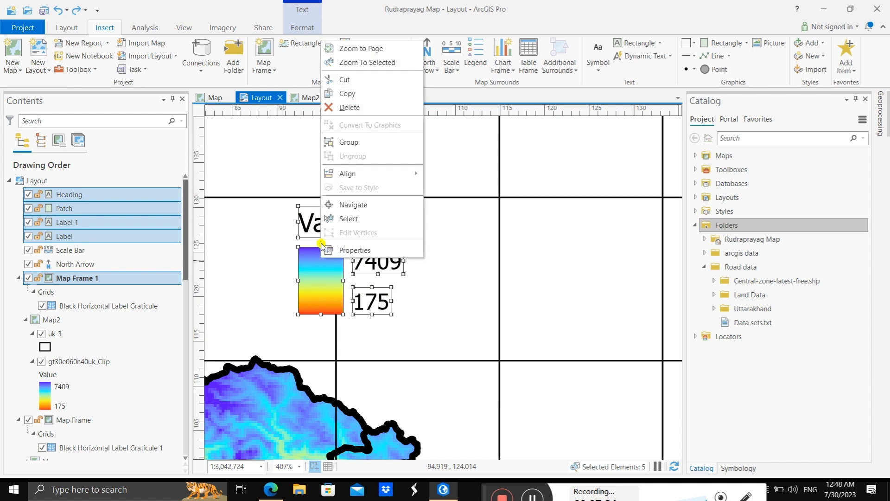
click(344, 147)
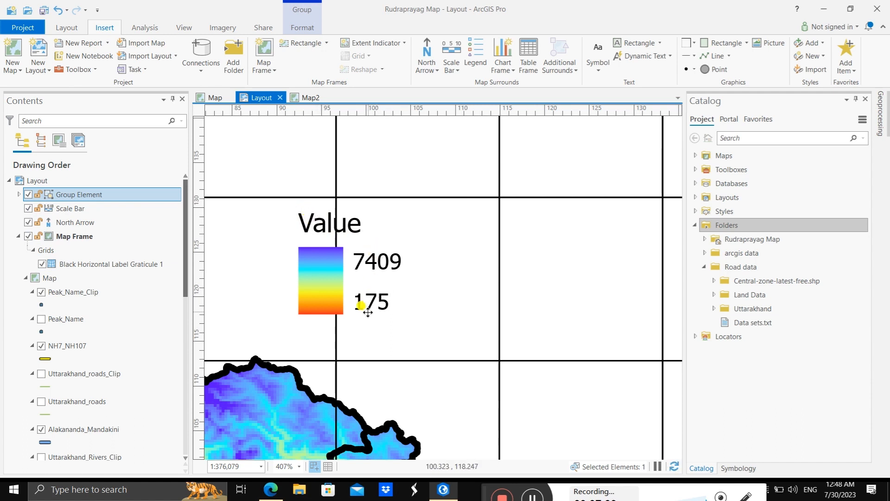
Step: Check the grouped legend in the drawing order, and open and close its group formatting options
click(82, 212)
click(80, 224)
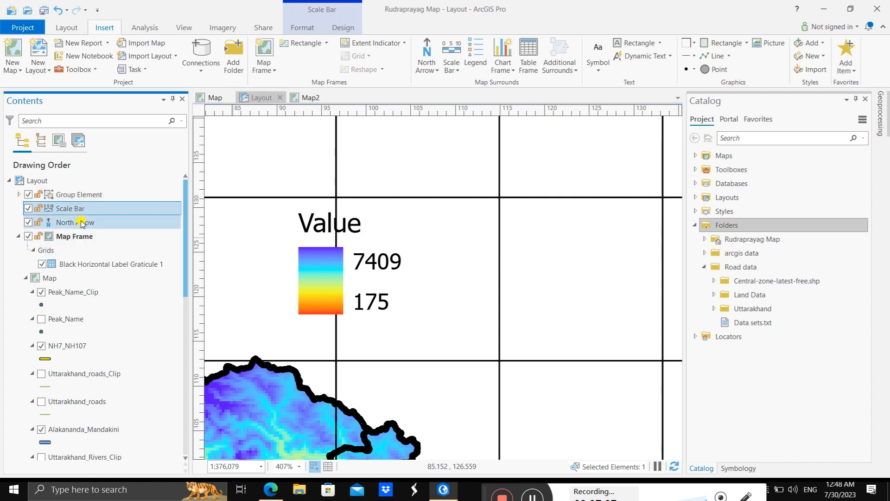
click(314, 268)
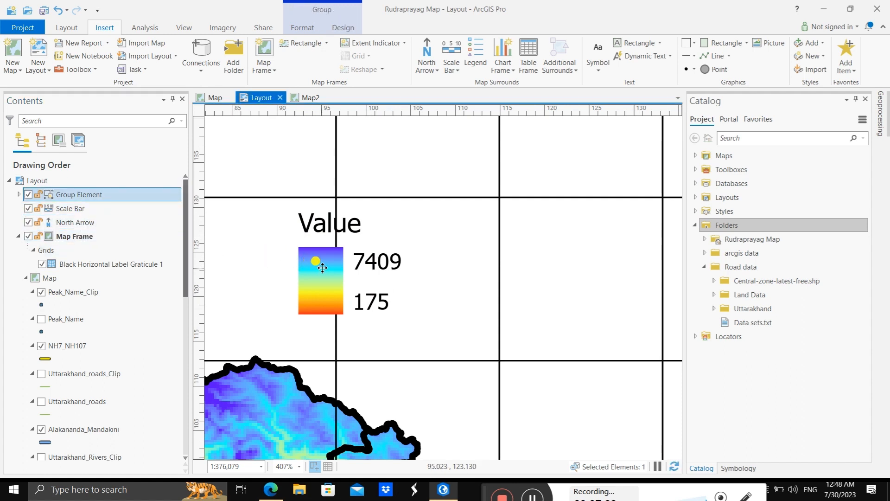
double_click(309, 223)
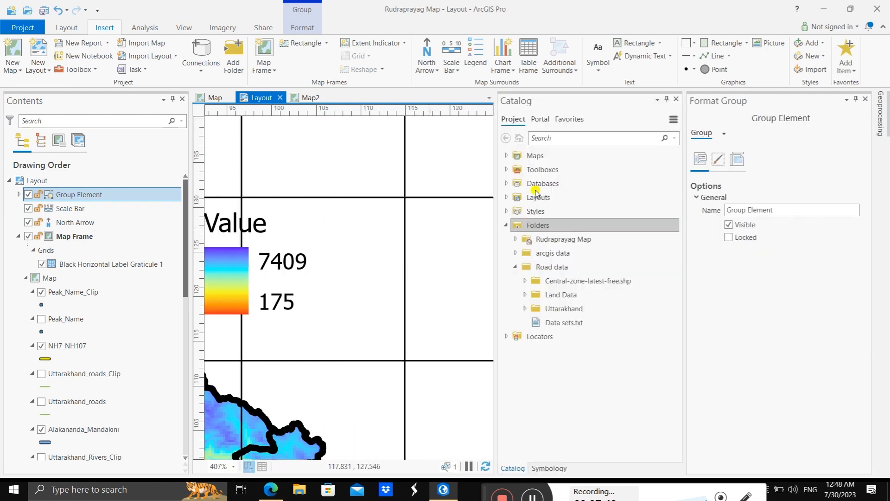
click(865, 99)
Step: Examine which layout elements the new group contains by selecting the legend, scale bar and north arrow in turn
scroll(423, 228, down, 3)
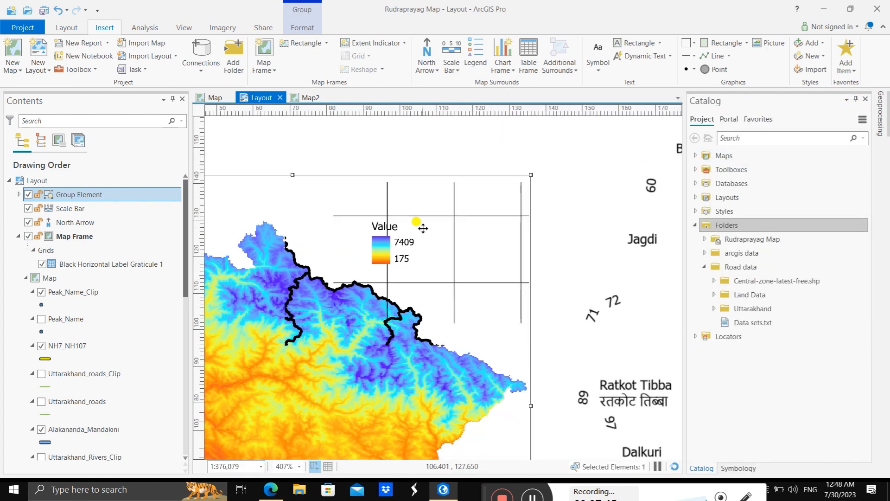
scroll(423, 228, down, 5)
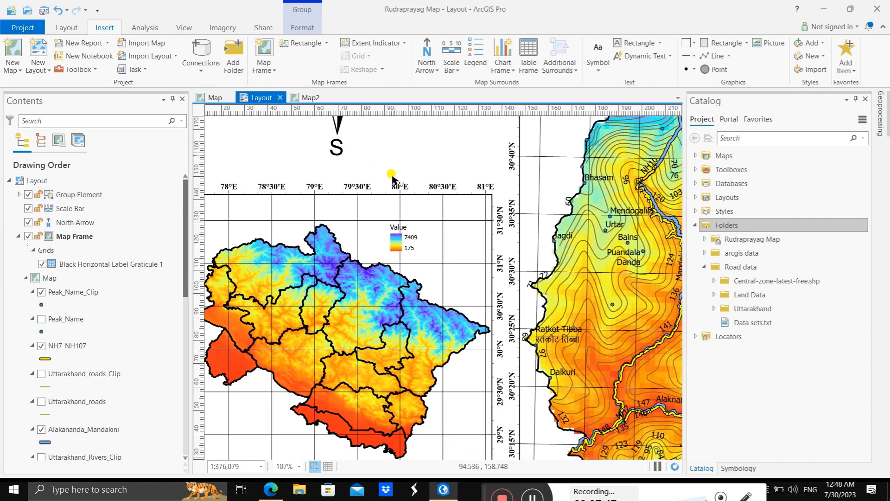
click(398, 239)
click(378, 148)
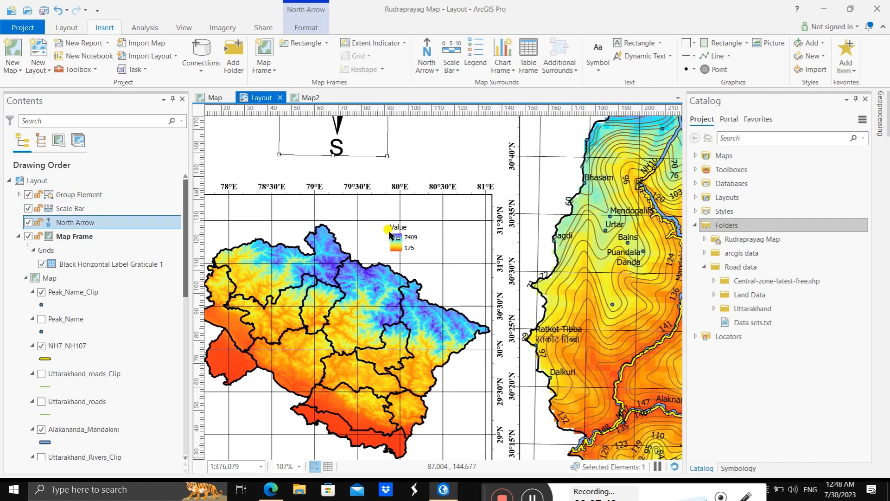
click(422, 163)
click(395, 248)
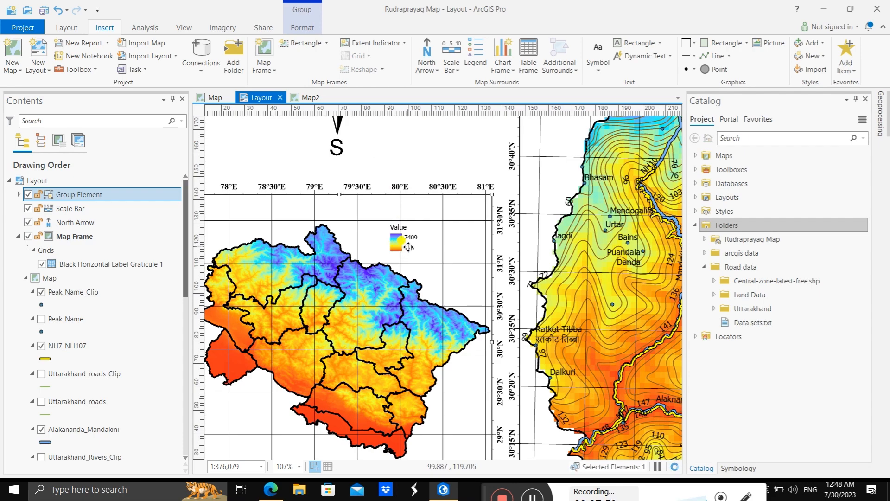
scroll(395, 240, up, 5)
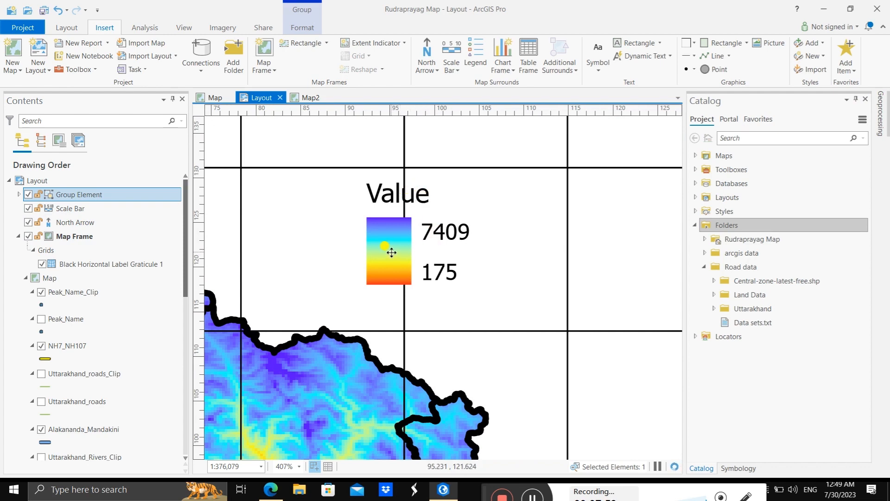
click(71, 208)
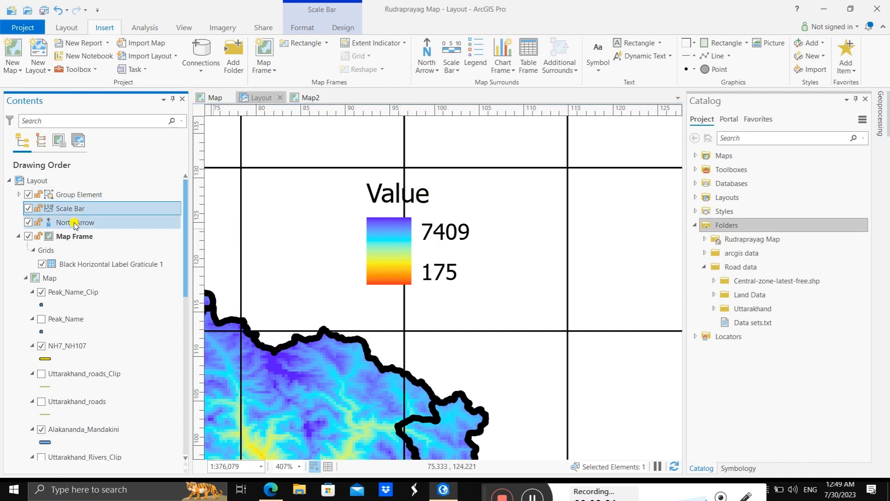
click(382, 240)
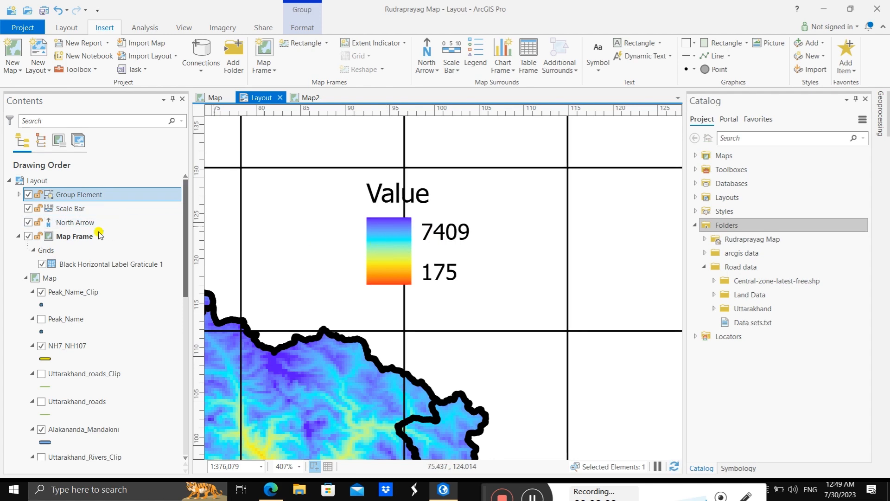
click(84, 223)
click(459, 231)
scroll(401, 206, down, 10)
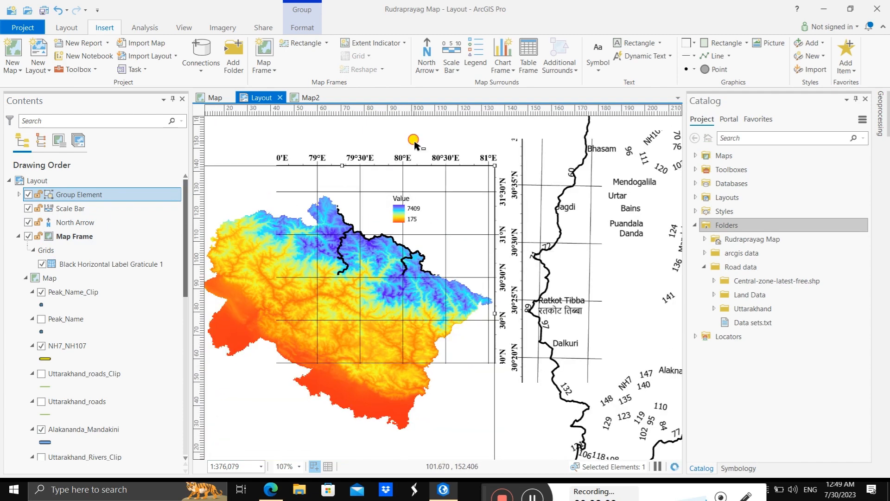
click(414, 139)
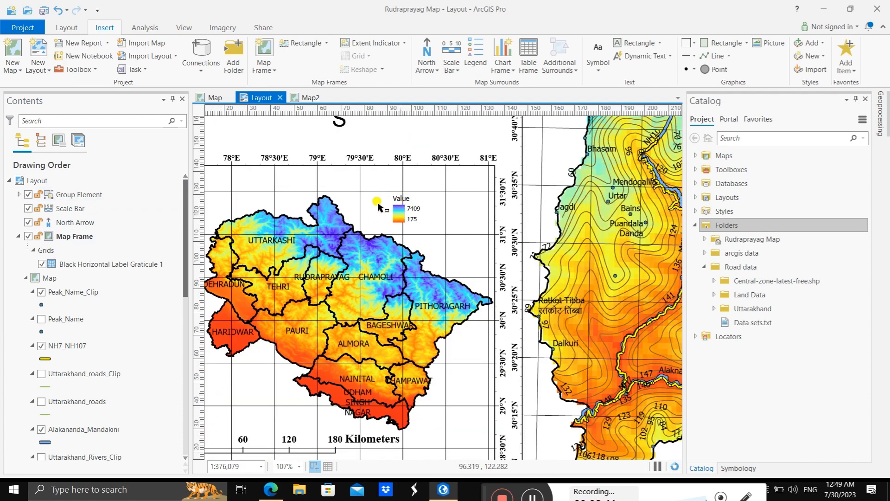
click(67, 28)
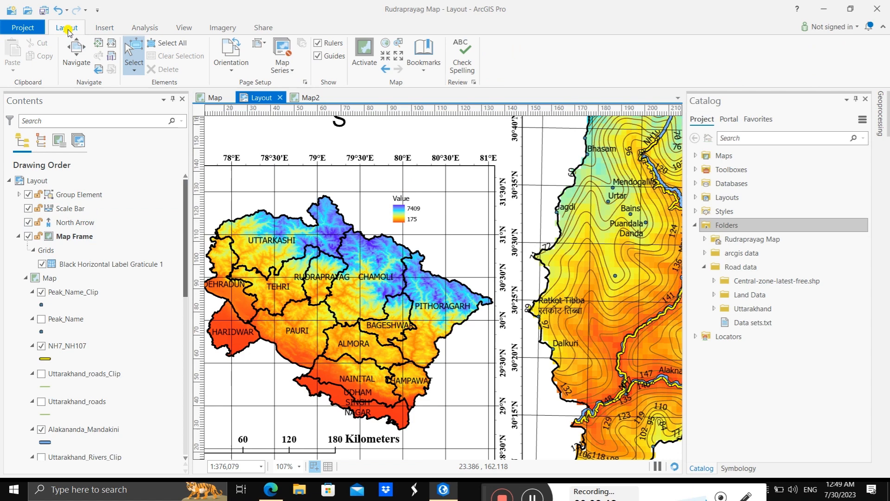
click(77, 52)
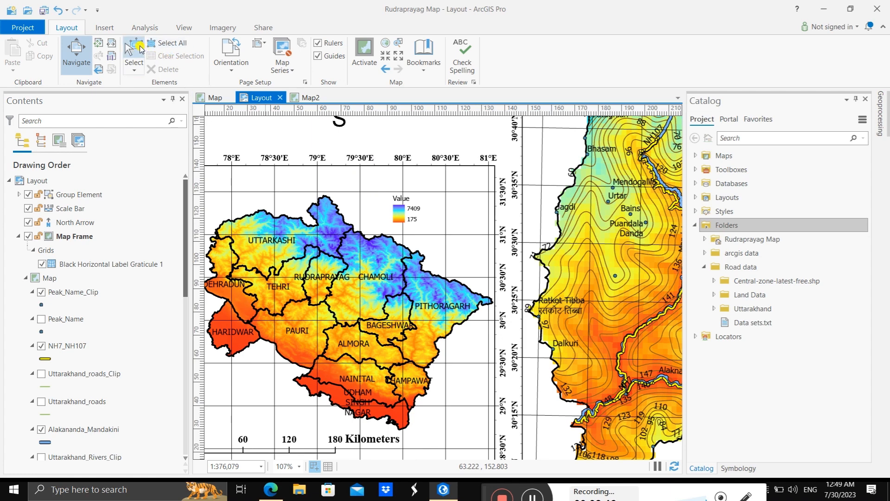
click(105, 28)
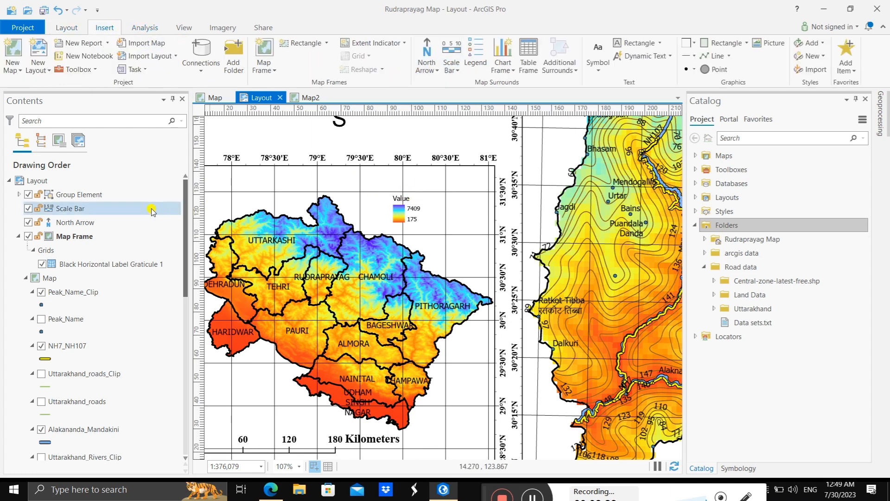
click(111, 194)
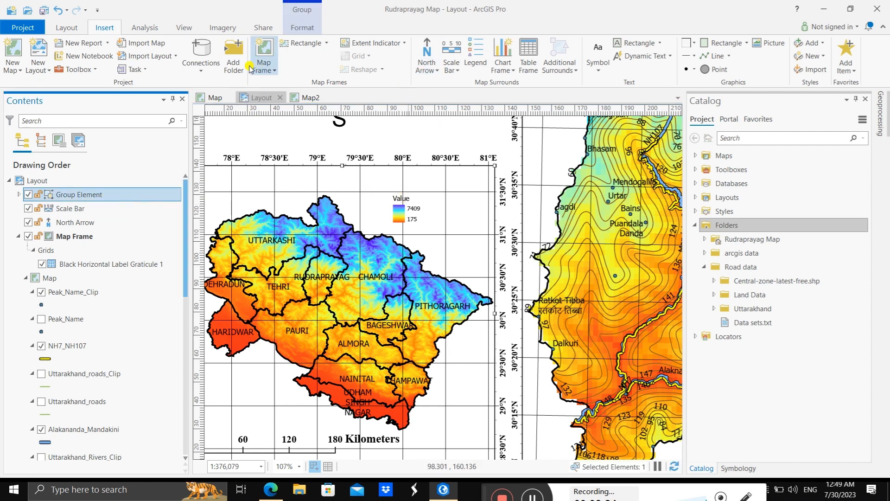
click(69, 28)
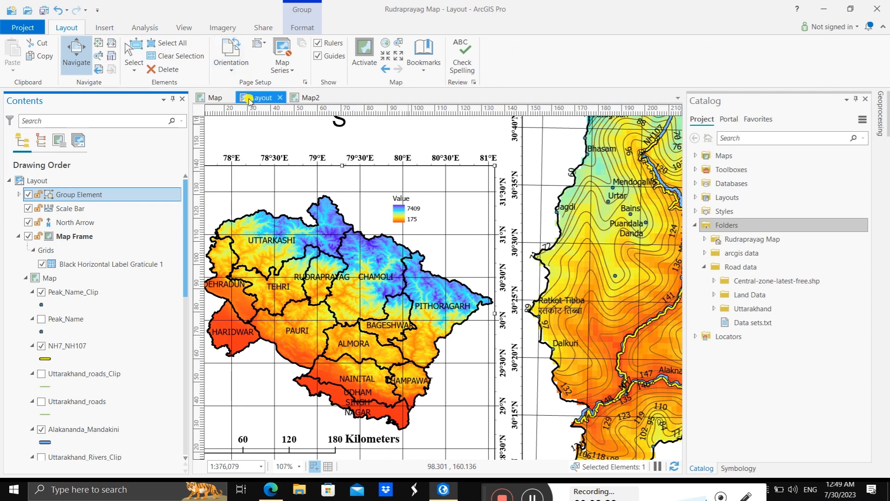
click(134, 54)
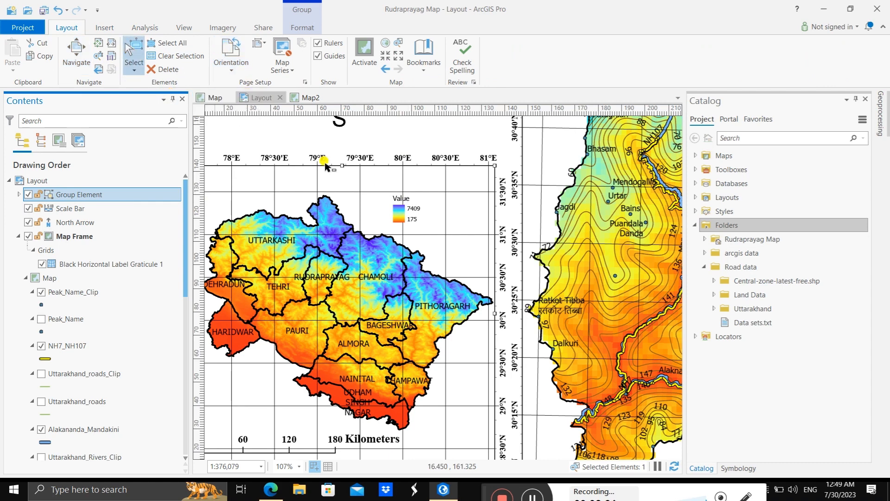
Step: Try to select the legend on its own inside the group, opening and closing the group's formatting options
click(397, 208)
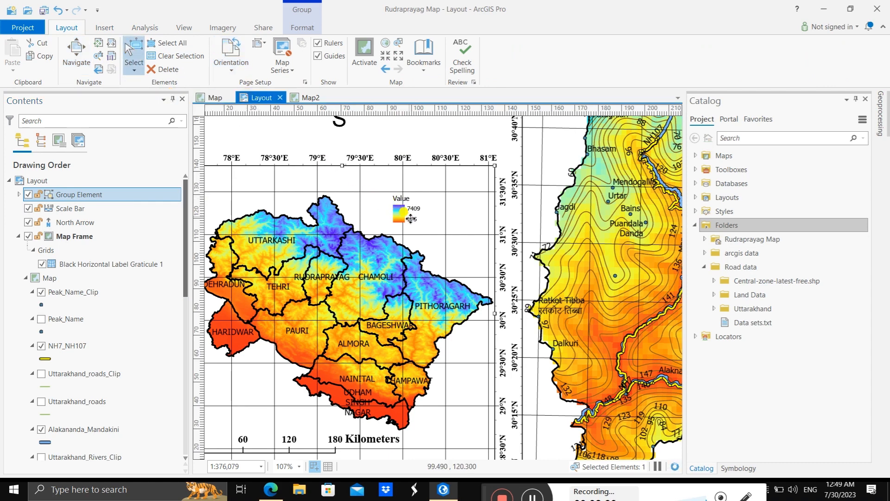
double_click(402, 204)
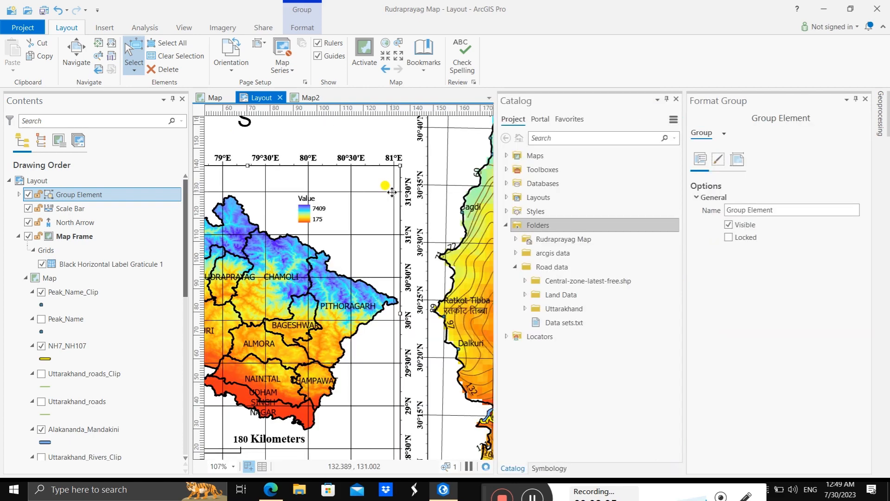
click(865, 99)
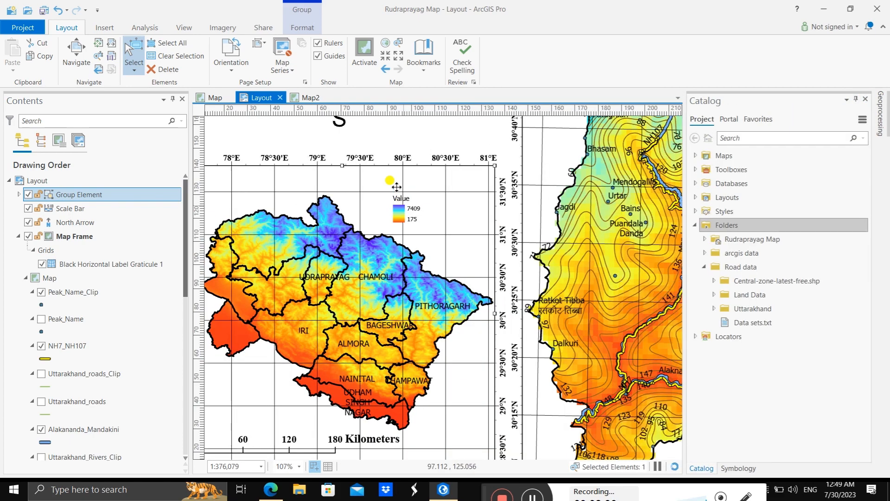
click(403, 185)
click(400, 213)
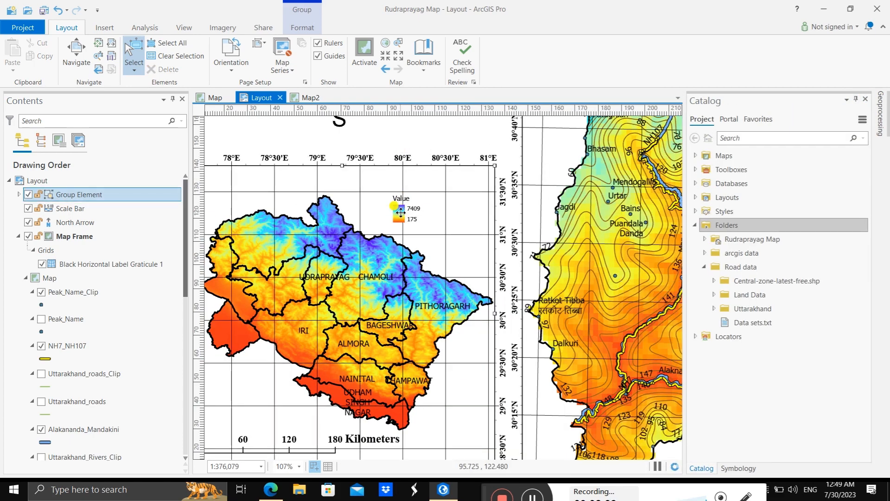
click(408, 123)
click(399, 213)
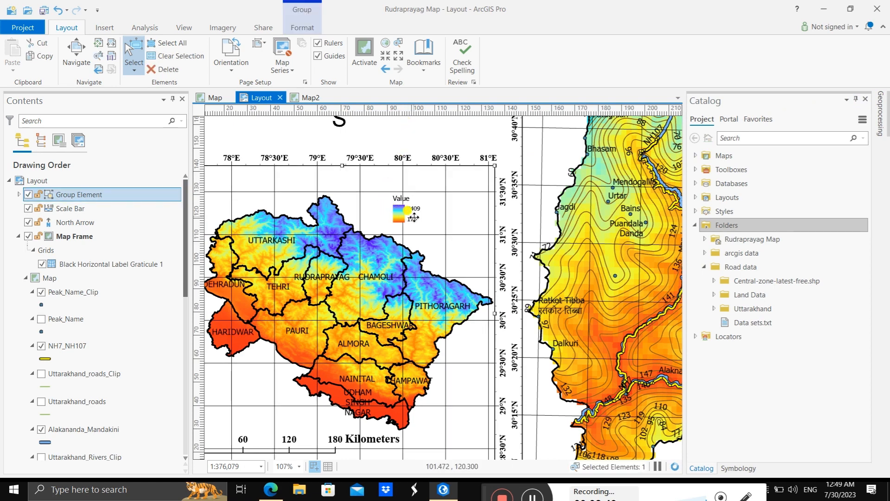
scroll(414, 217, up, 4)
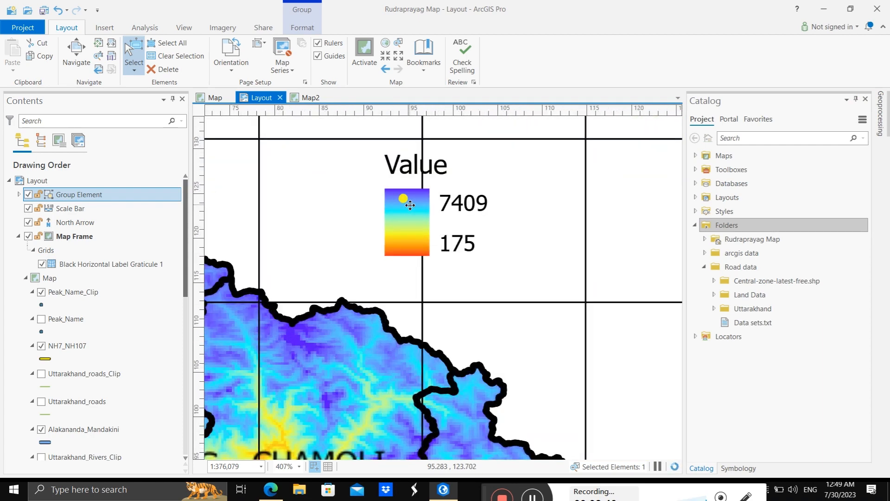
scroll(408, 207, down, 2)
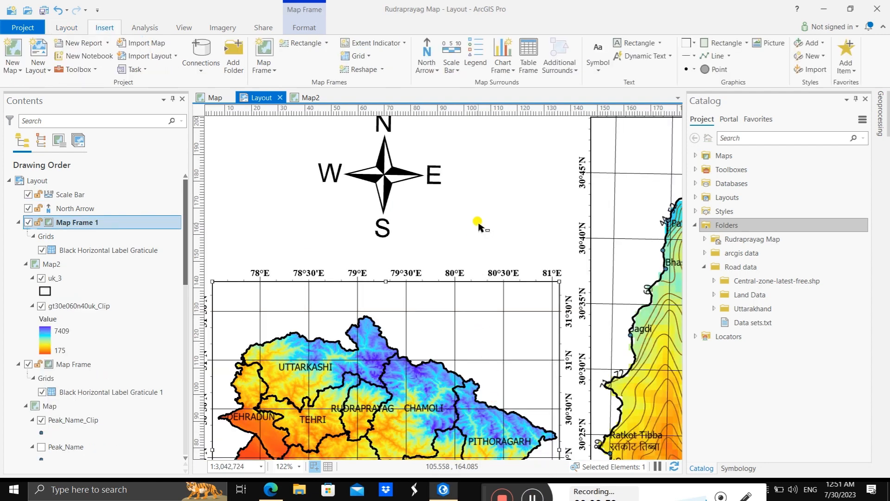
Step: Insert a legend for Map Frame 1 in the blank area beside the north arrow and convert it to graphics
click(473, 57)
drag(451, 134, 525, 240)
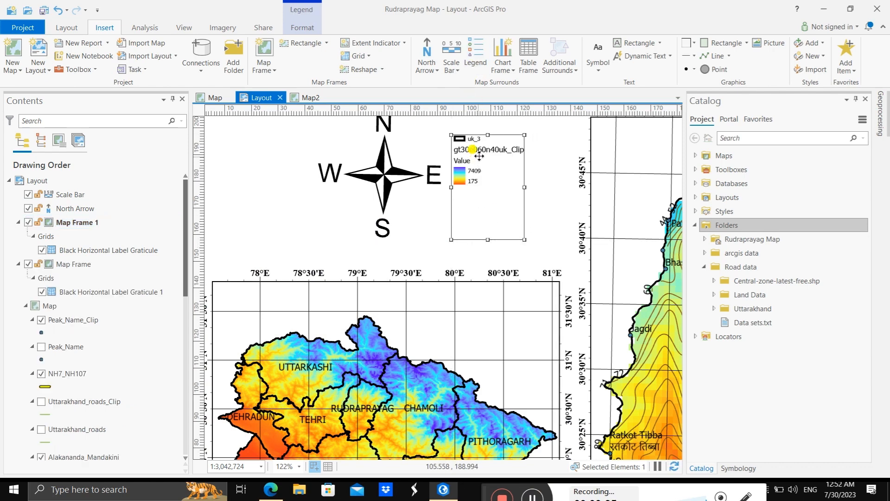
right_click(522, 183)
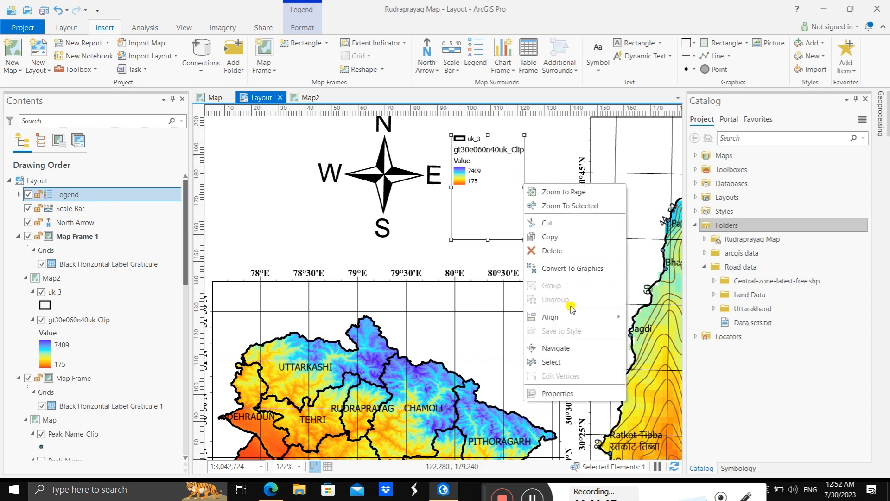
click(566, 269)
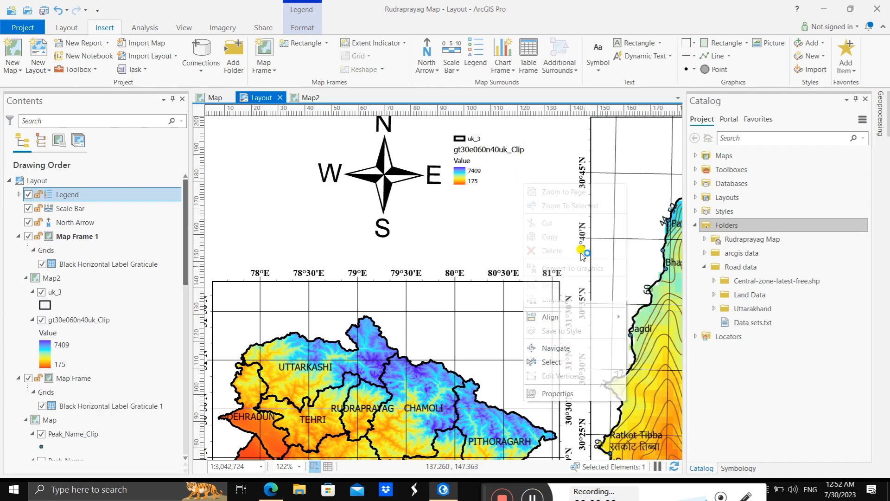
Step: Ungroup the converted legend and delete its uk_3 entry
right_click(514, 176)
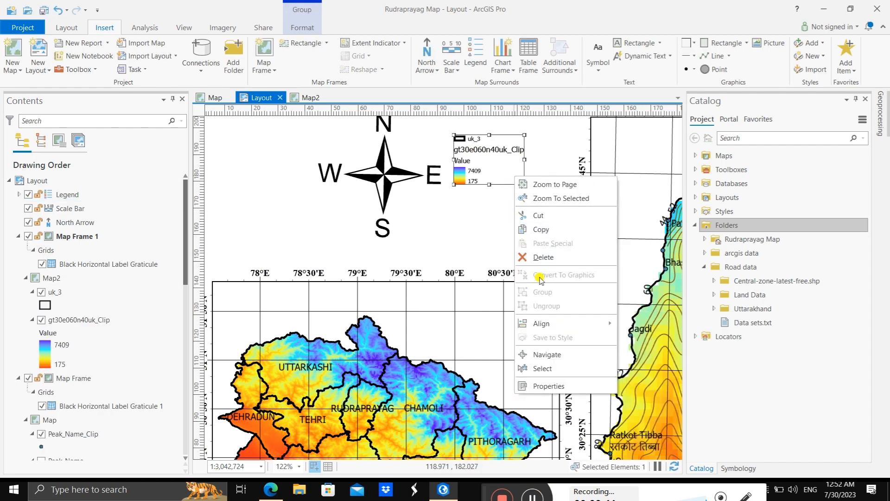
click(521, 147)
right_click(522, 148)
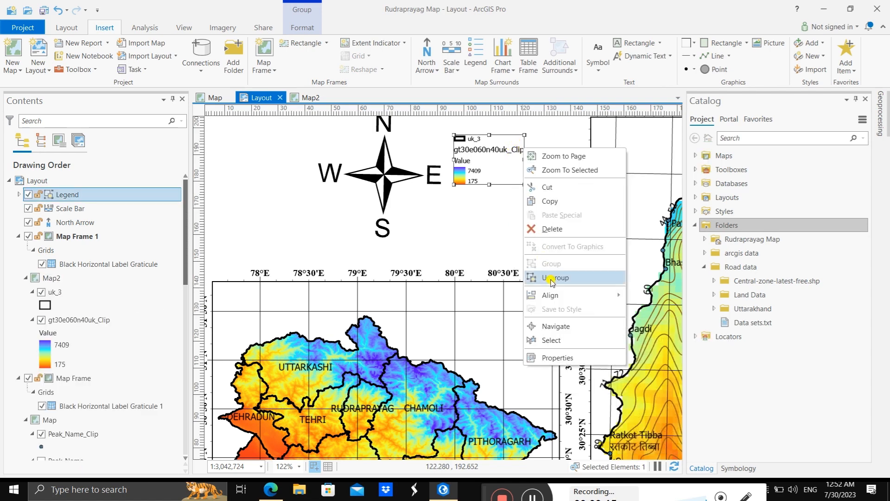
click(547, 277)
click(477, 138)
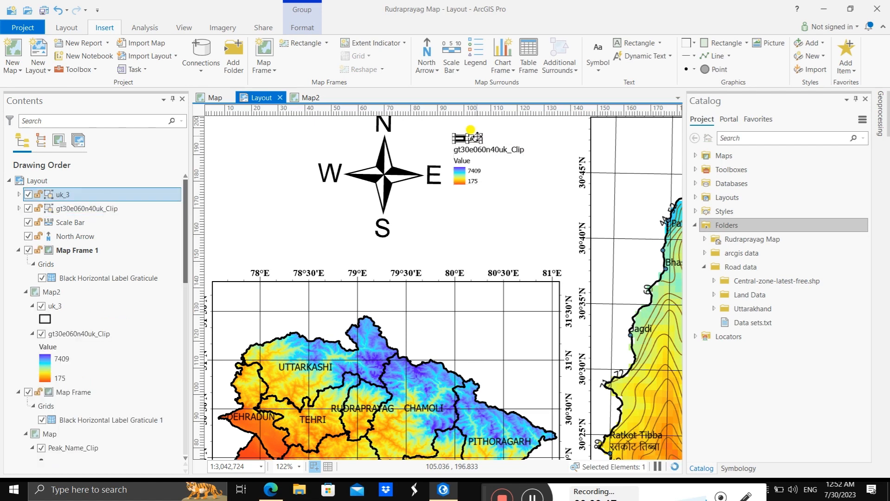
key(Delete)
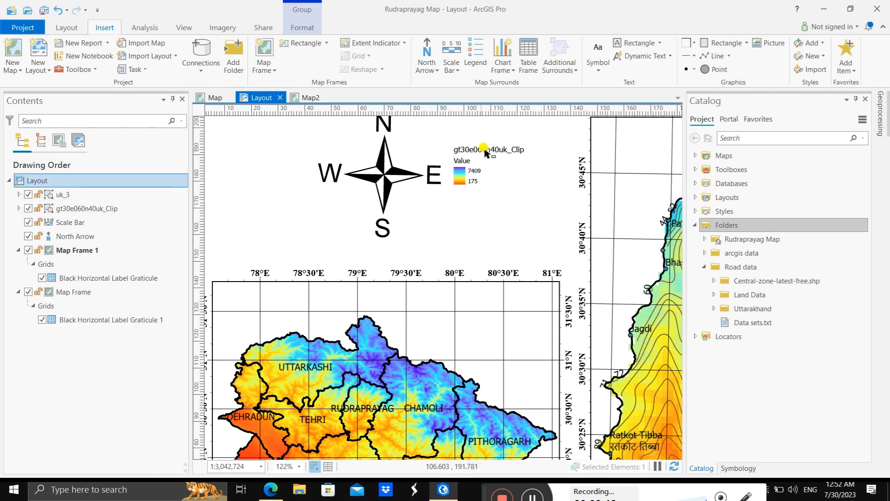
Step: Ungroup the gt30e060n40uk_Clip legend entry and delete its layer name text
click(485, 153)
right_click(484, 153)
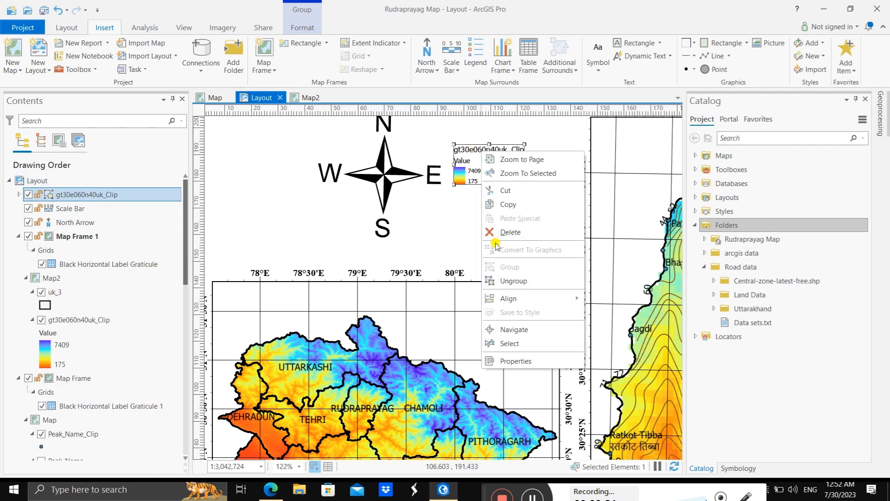
click(505, 280)
click(505, 149)
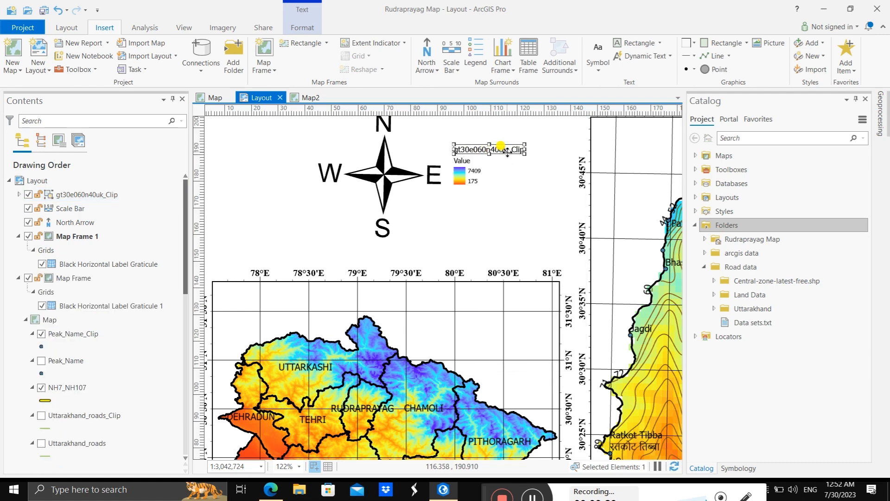
key(Delete)
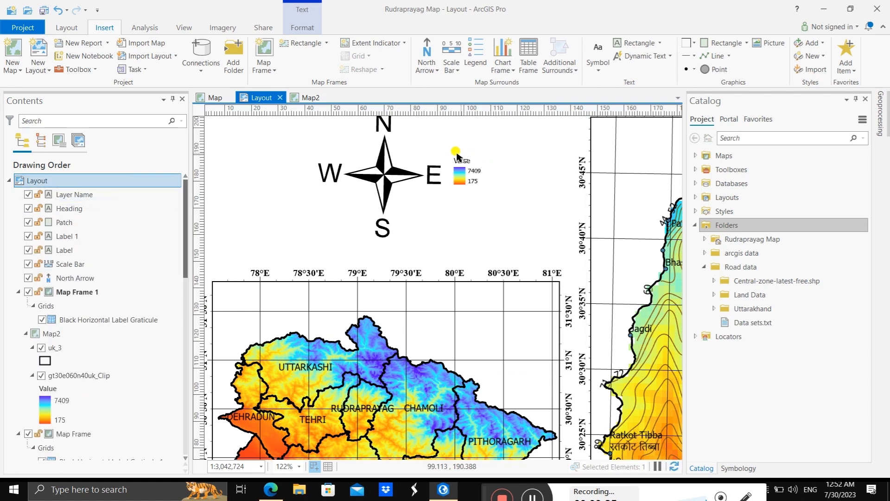
Step: Group the legend's Value heading, color ramp patch and both value labels, and enlarge the group above the Uttarakhand map
drag(449, 153, 501, 204)
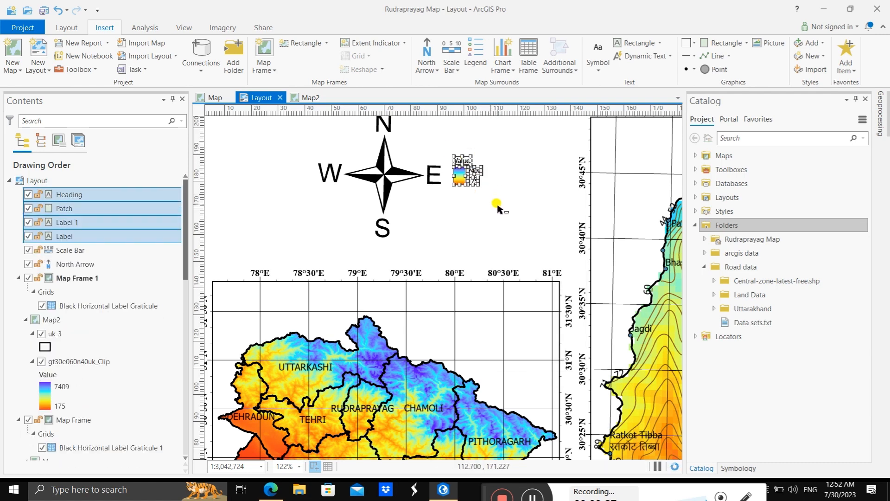
right_click(462, 173)
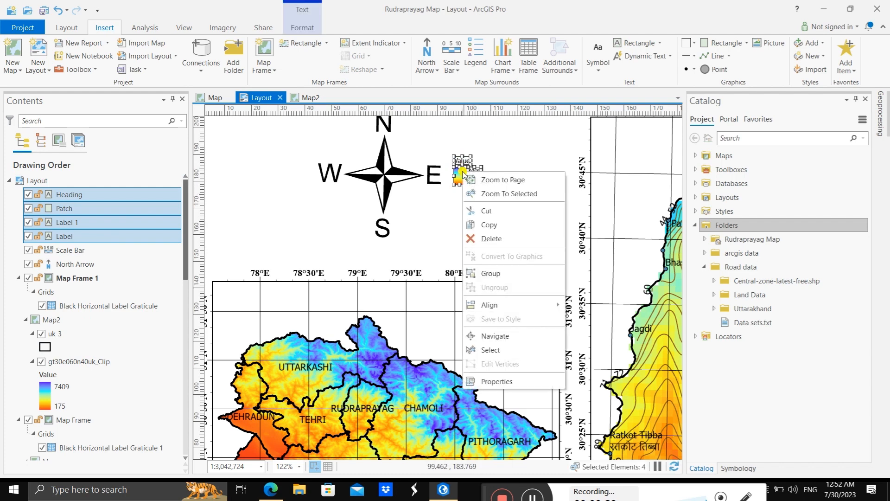
click(482, 275)
drag(481, 184, 508, 239)
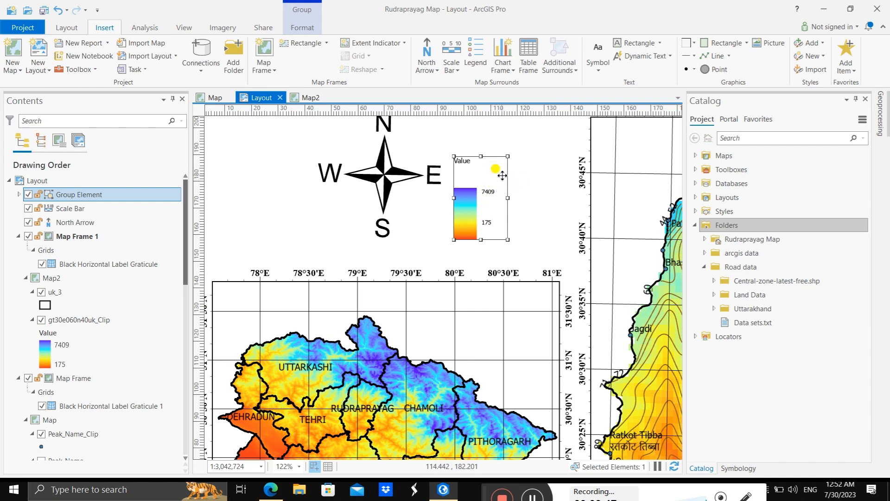
Step: Ungroup the enlarged legend, move the Value heading down towards the color ramp and shorten its text box to end above the ramp
right_click(506, 176)
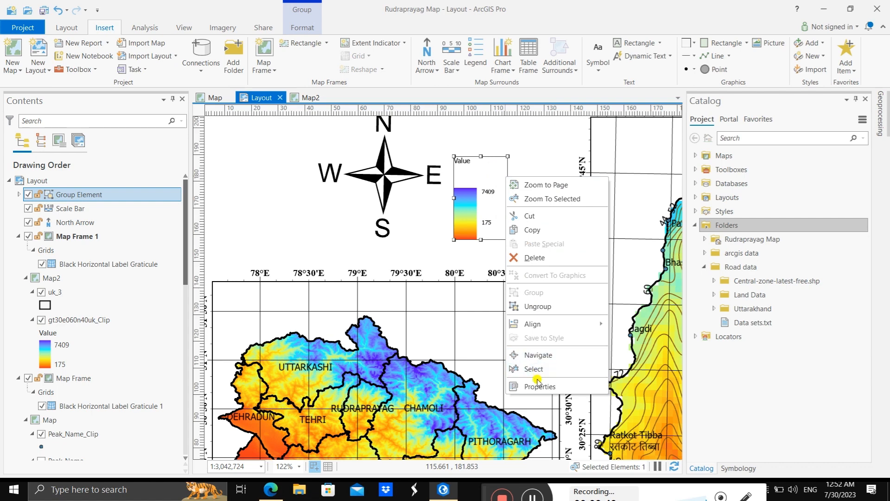
click(537, 306)
click(475, 166)
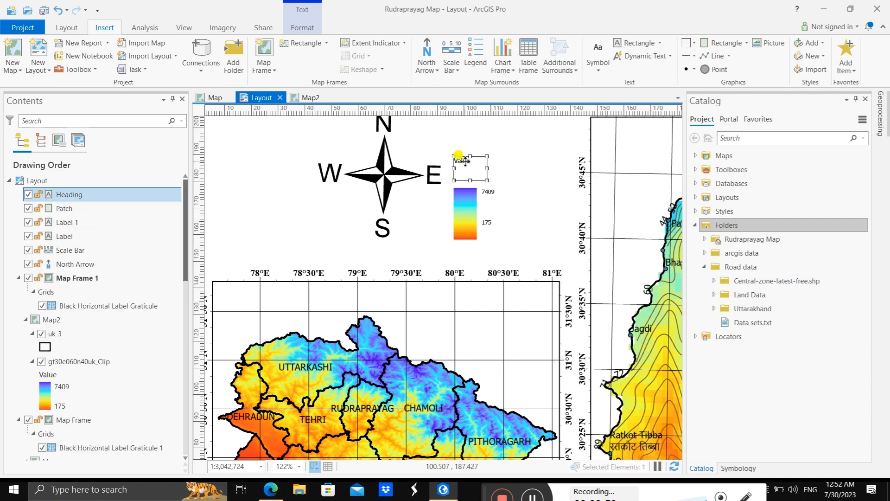
drag(465, 162, 464, 181)
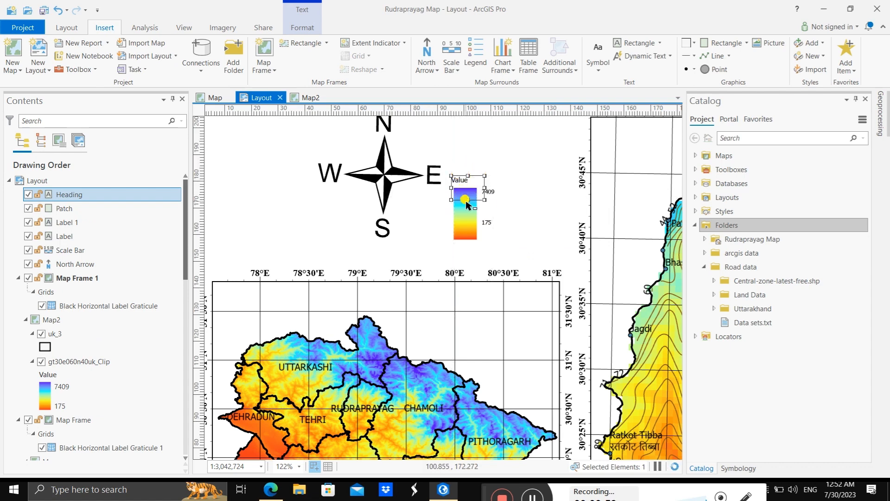
drag(468, 198, 468, 188)
click(477, 176)
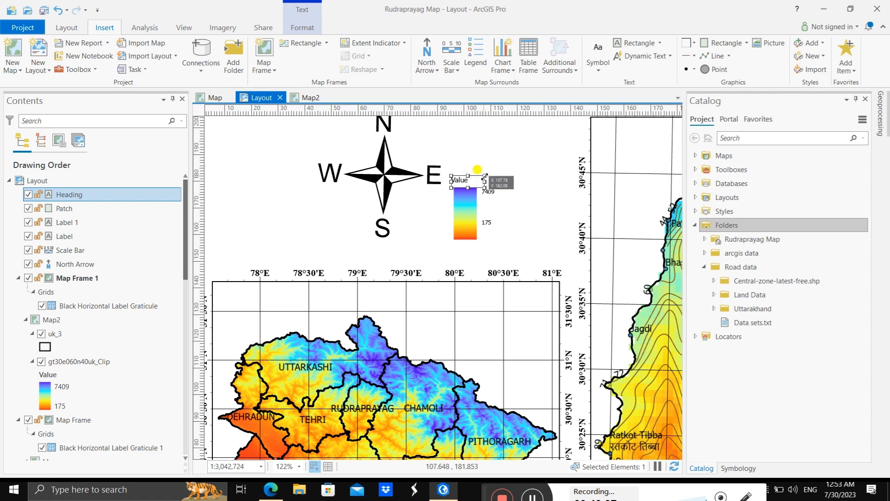
Step: Shift the Value heading sideways to align it with the color ramp's left edge
click(488, 161)
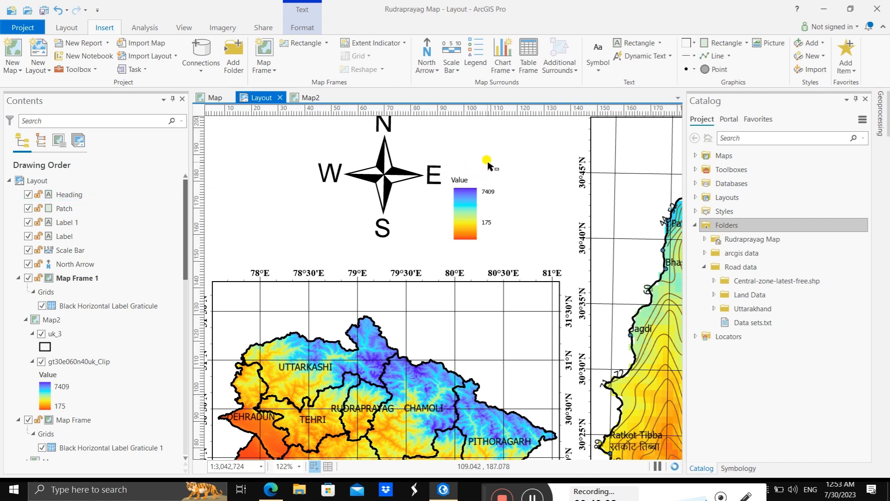
click(459, 177)
click(462, 176)
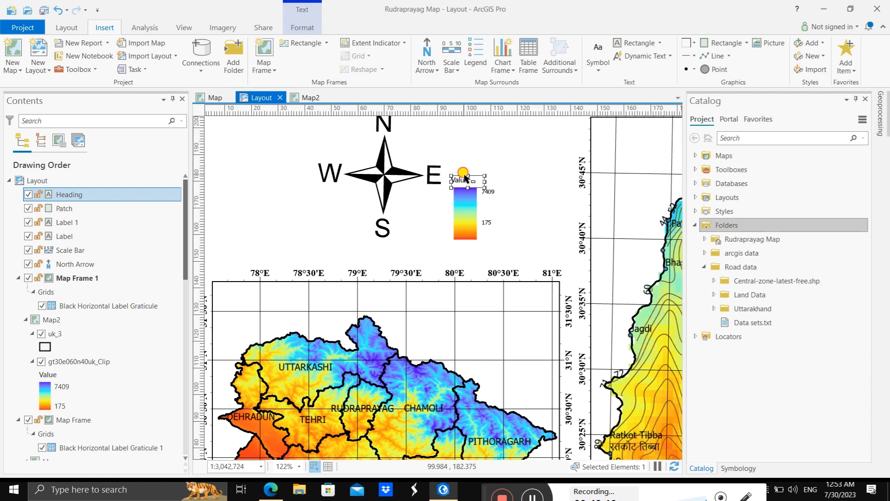
click(467, 167)
click(460, 178)
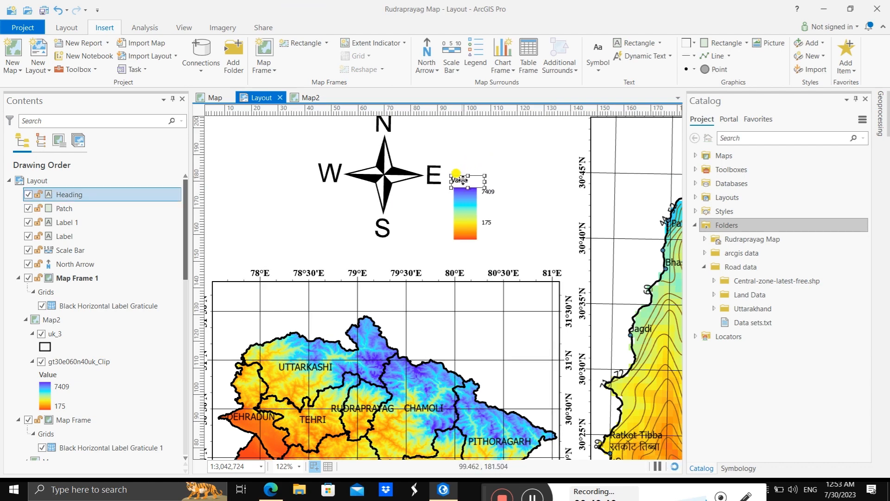
click(478, 162)
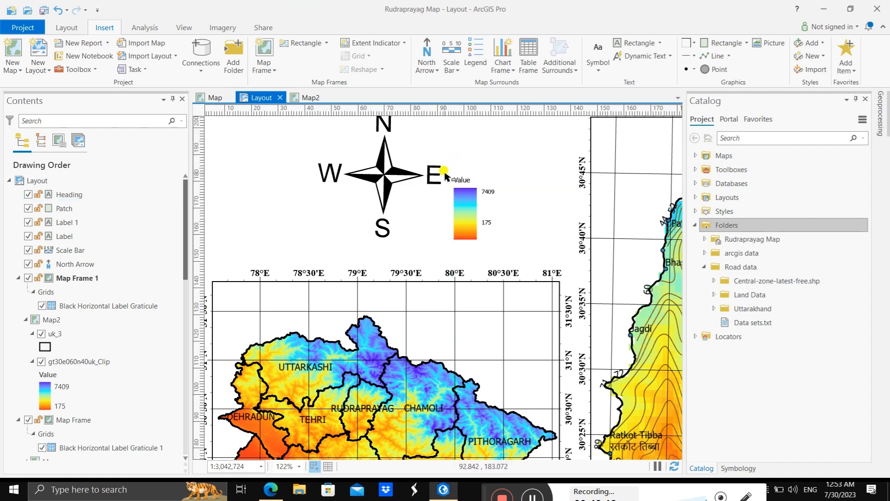
Step: Group the Value heading, color ramp patch and both value labels above the Uttarakhand map into one element
drag(444, 174, 510, 246)
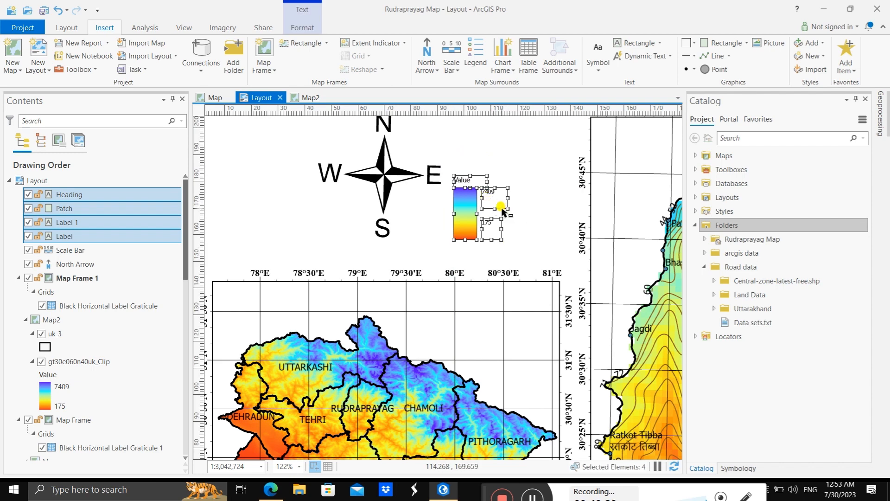
right_click(502, 210)
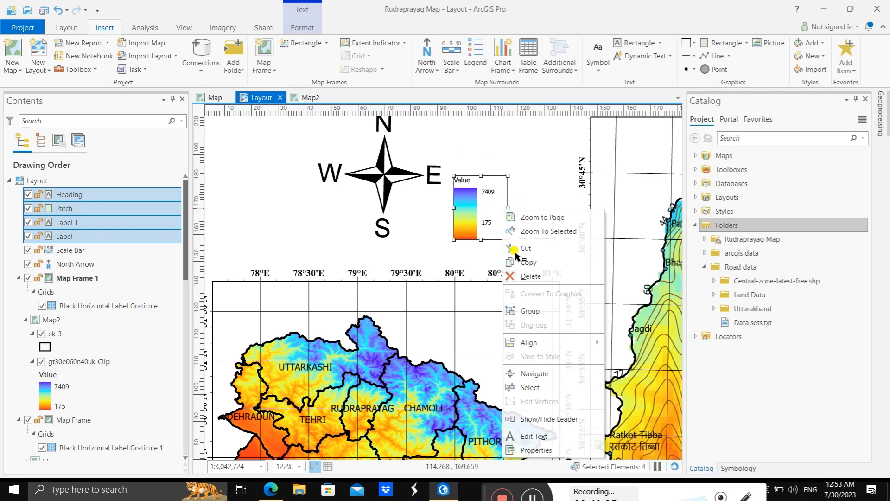
click(524, 310)
double_click(505, 214)
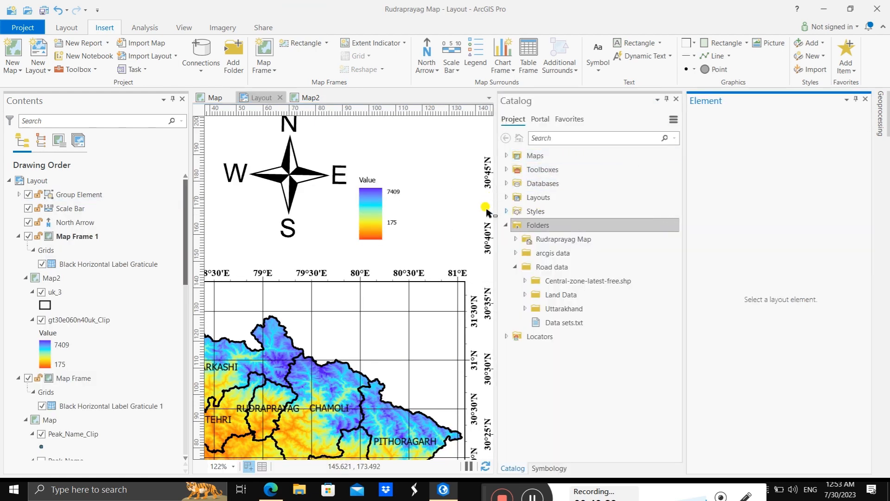
click(865, 99)
Step: Review the display and placement properties of the grouped color ramp legend
click(468, 210)
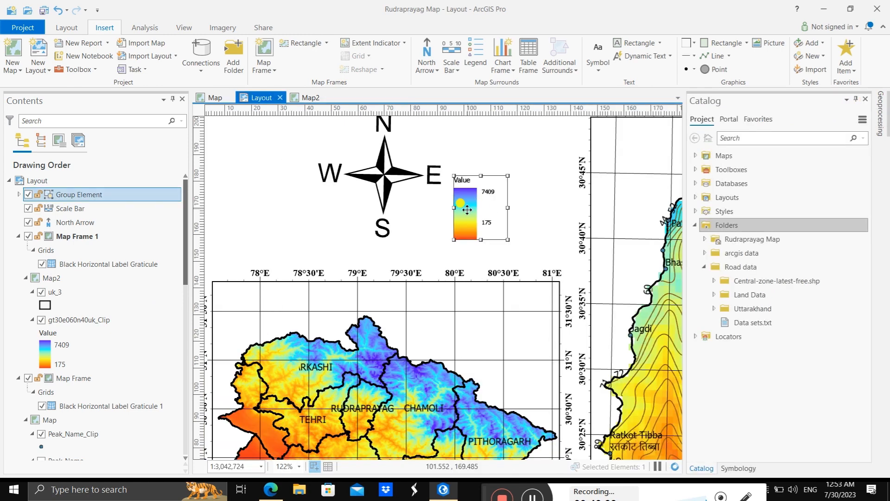
double_click(467, 209)
click(734, 209)
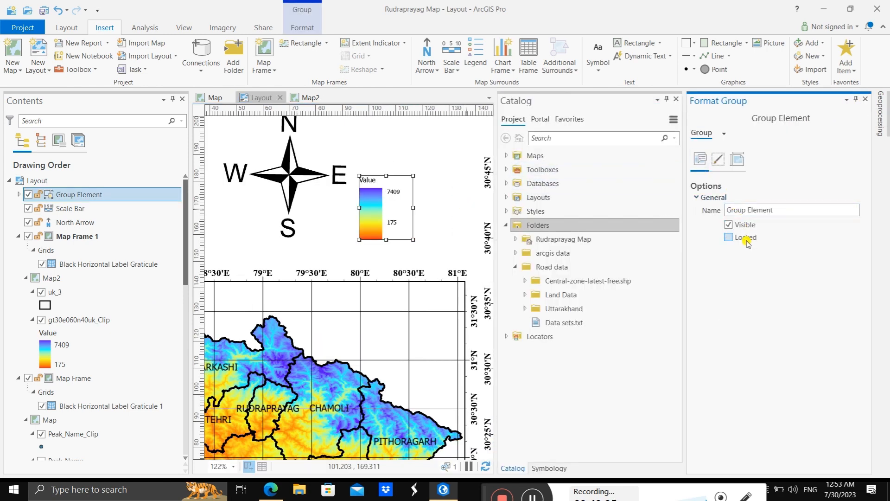
click(733, 165)
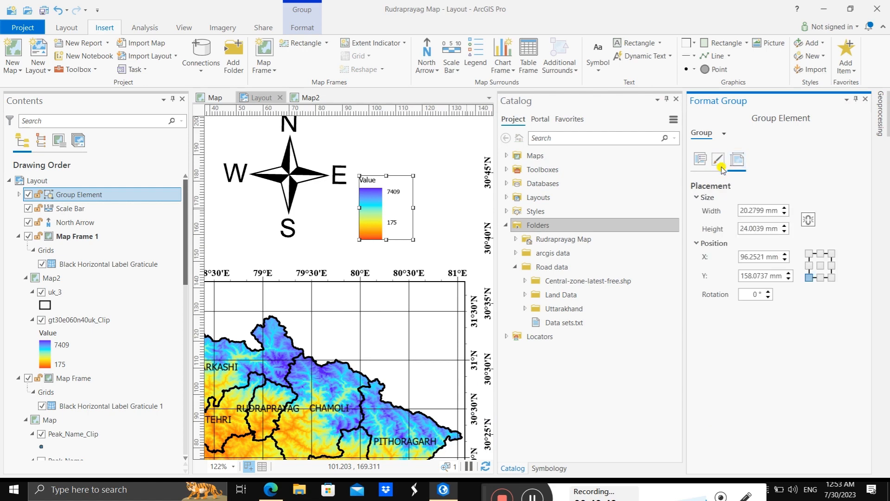
click(718, 162)
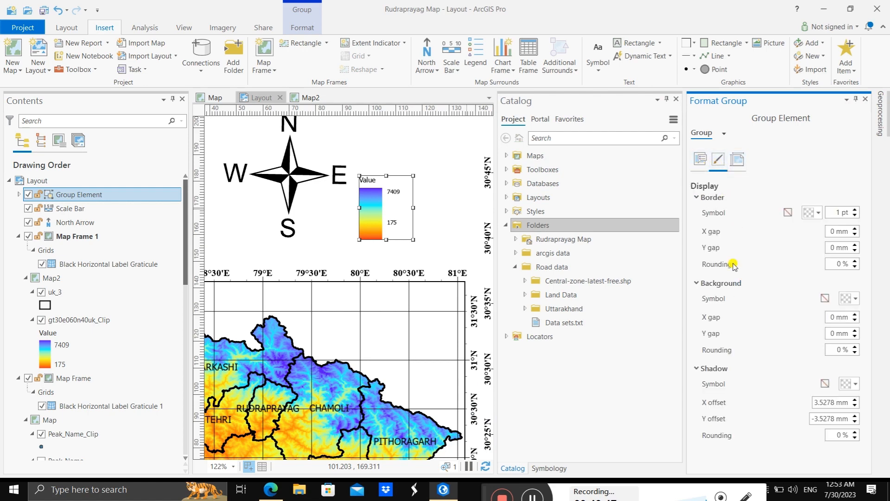
click(865, 101)
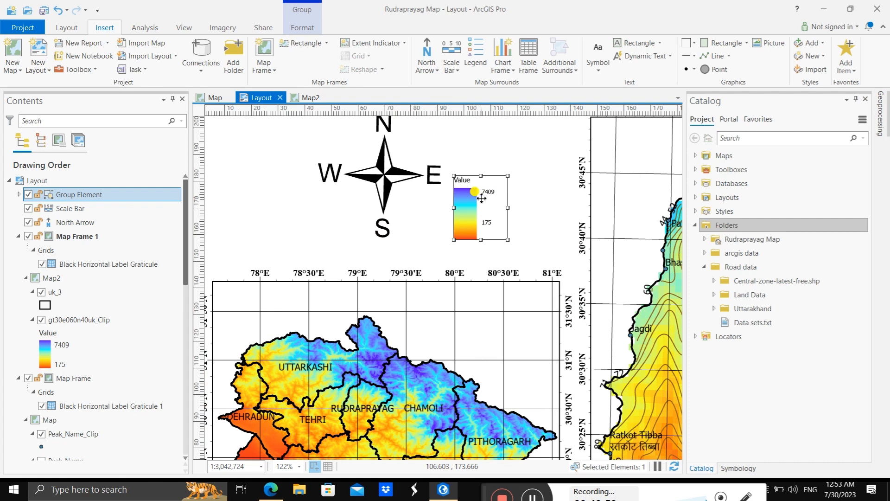
Step: Move the grouped color ramp legend into the lower-right corner of the Uttarakhand map frame, beside the scale bar
scroll(482, 198, down, 5)
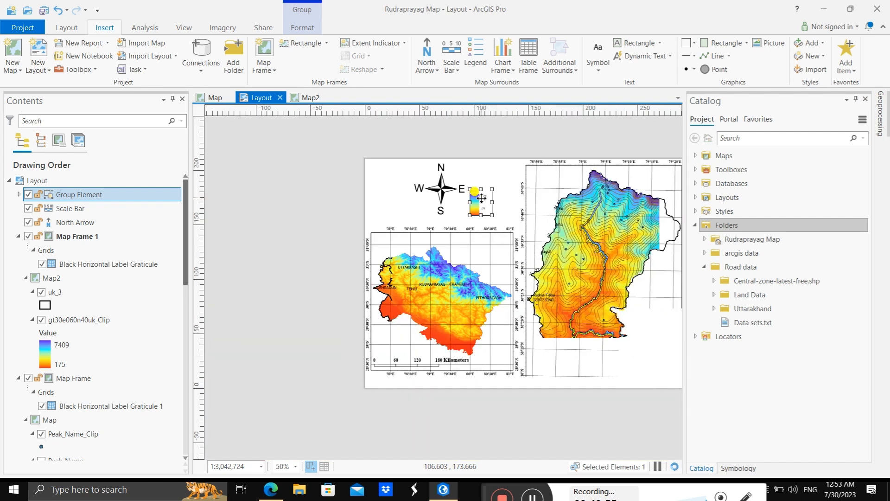
drag(477, 206, 494, 354)
click(489, 398)
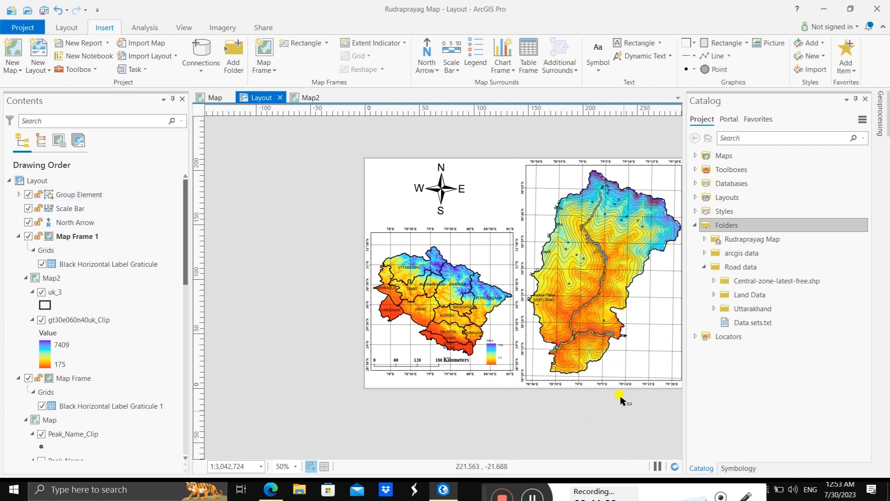
Step: Insert a legend for the Rudraprayag map frame in the empty space between the north arrow and that map
scroll(671, 269, up, 3)
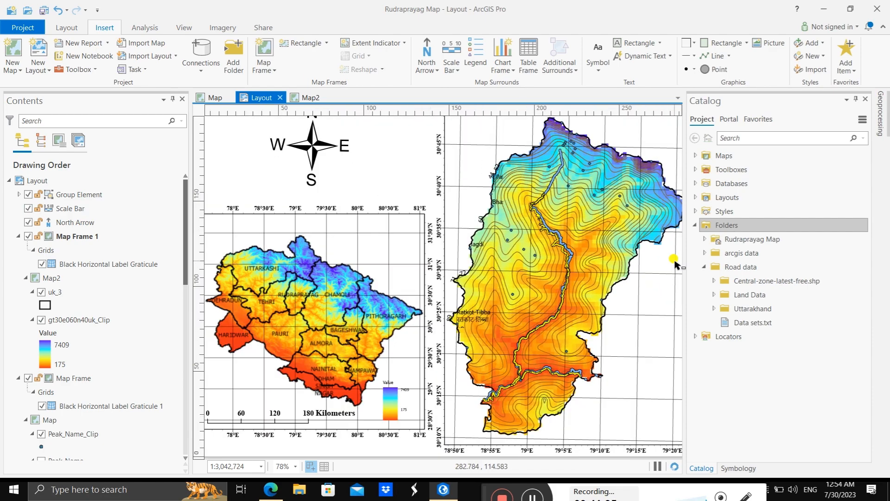
scroll(676, 263, down, 2)
scroll(676, 238, up, 6)
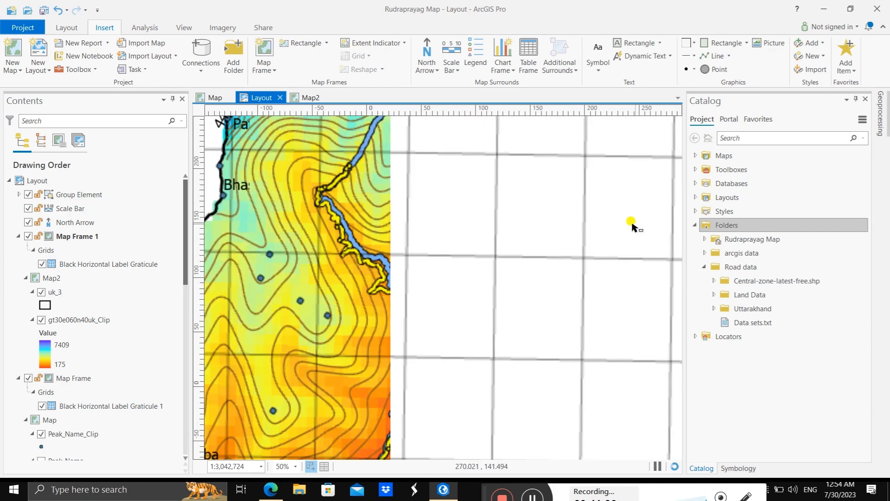
scroll(631, 226, down, 3)
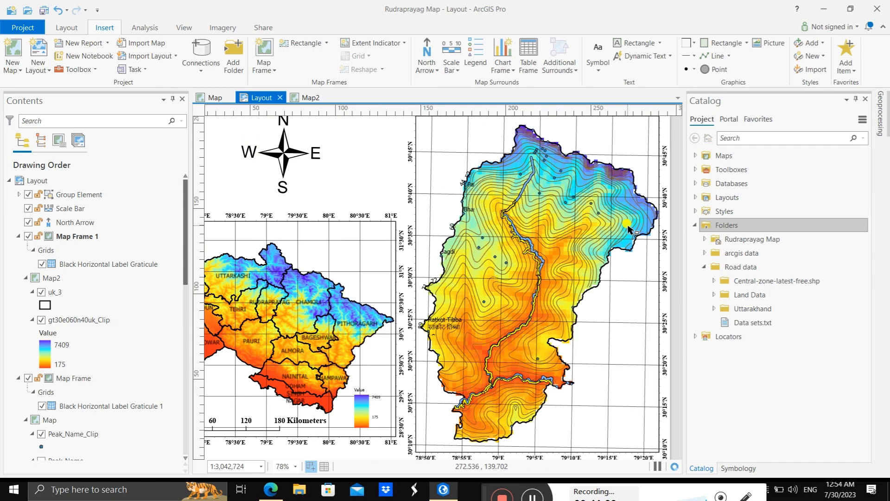
scroll(628, 228, down, 2)
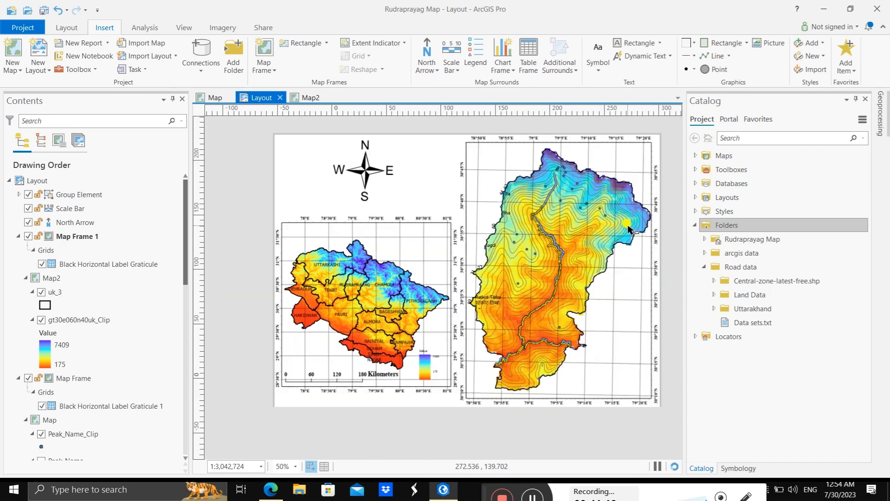
click(495, 160)
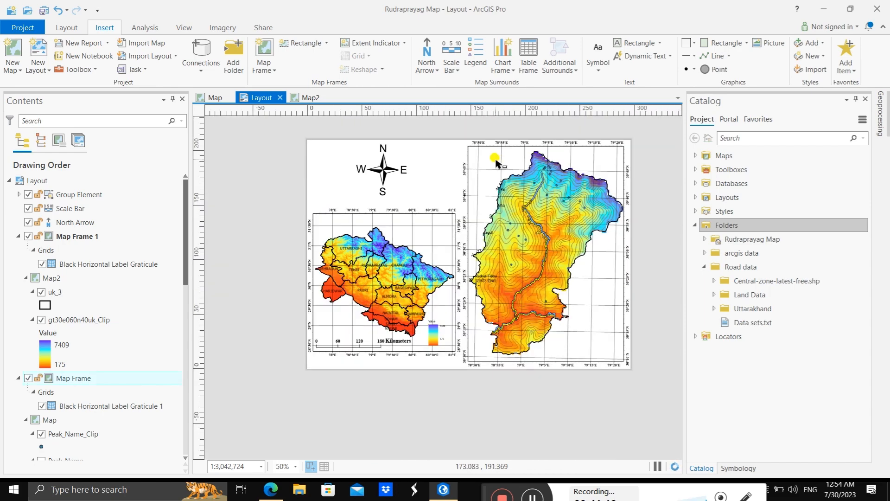
click(475, 55)
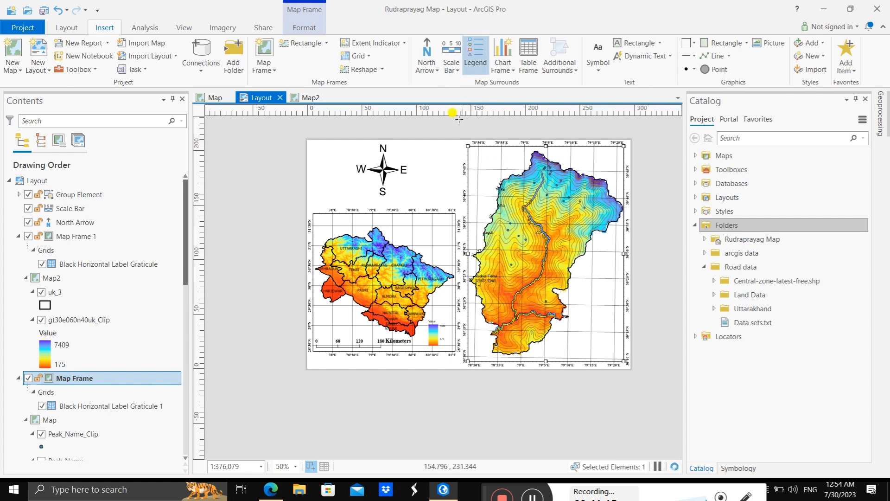
drag(411, 147, 450, 203)
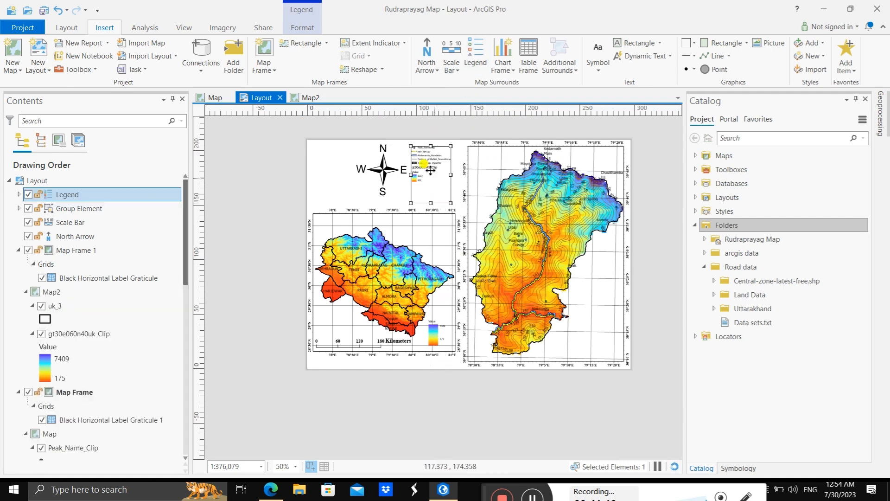
Step: Convert the Rudraprayag legend to graphics and ungroup it into separate layer entries
scroll(420, 152, up, 4)
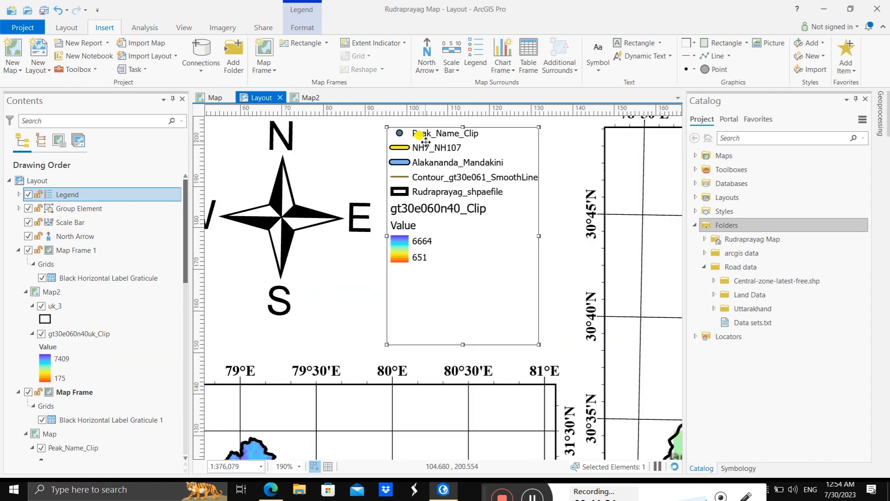
scroll(425, 142, up, 1)
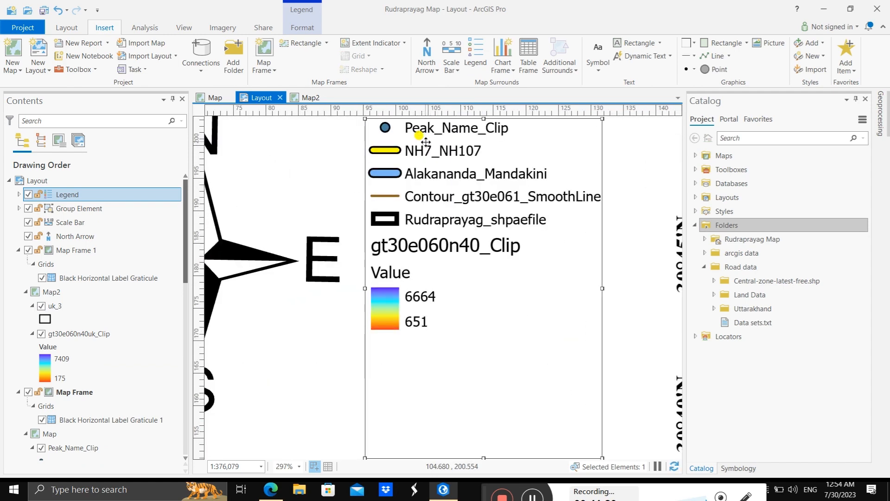
scroll(425, 142, down, 1)
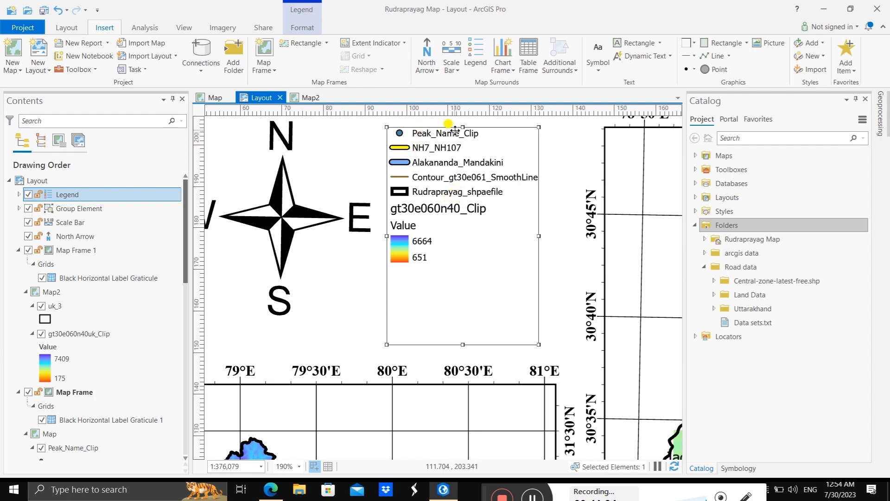
right_click(537, 157)
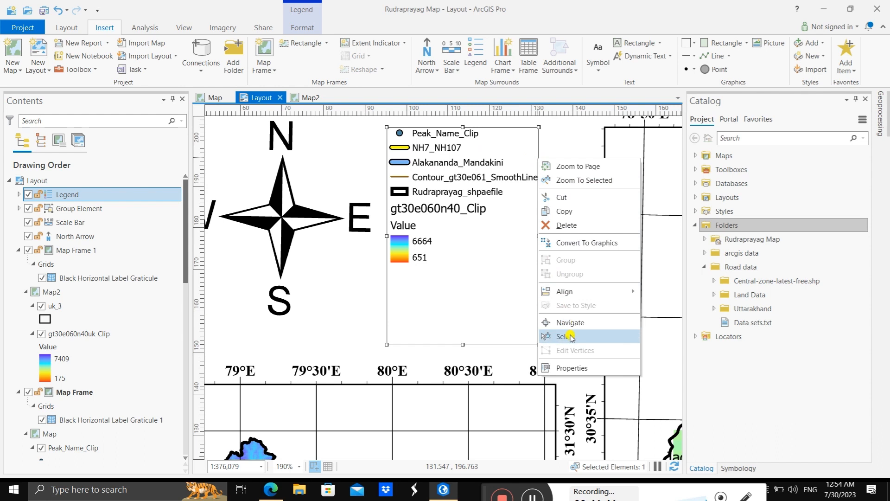
click(575, 243)
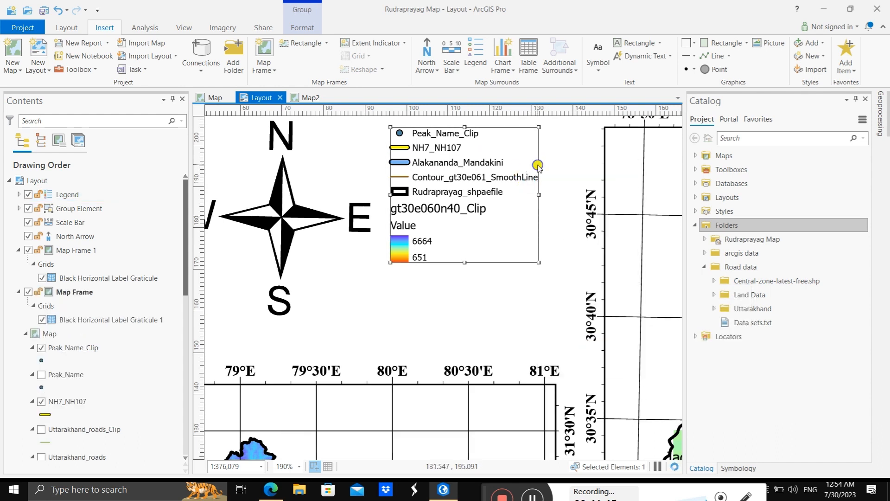
right_click(537, 166)
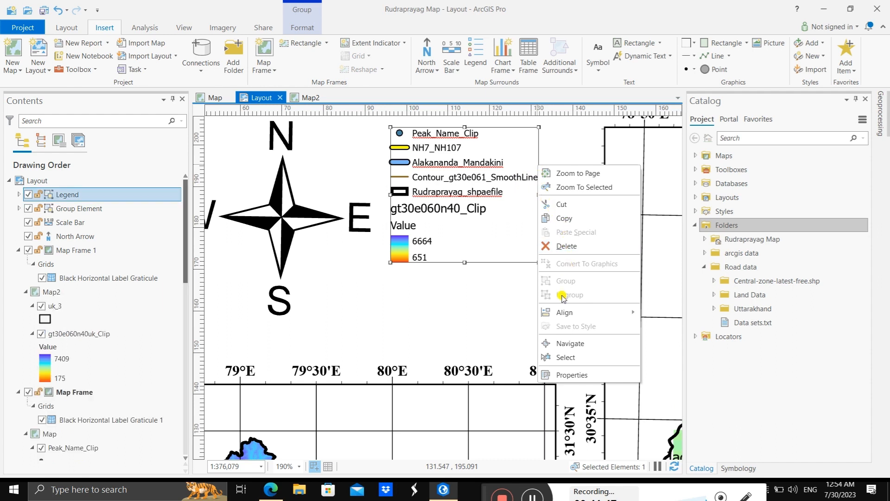
click(501, 150)
right_click(527, 149)
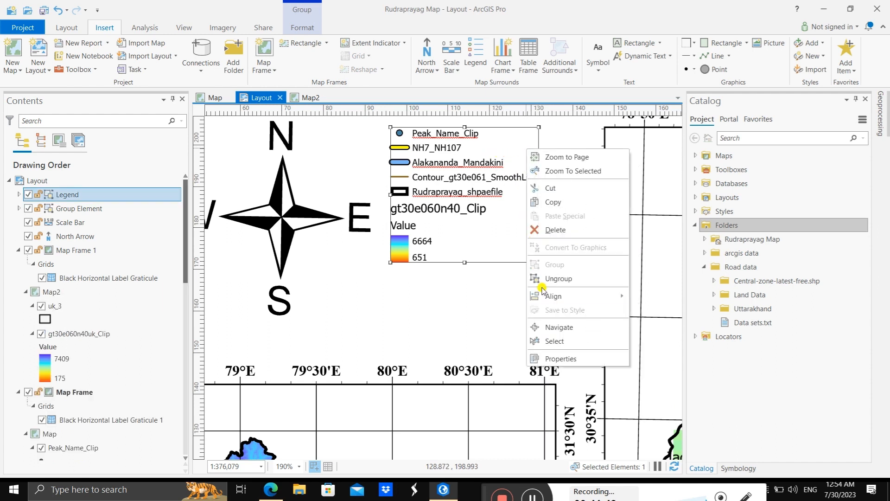
click(552, 278)
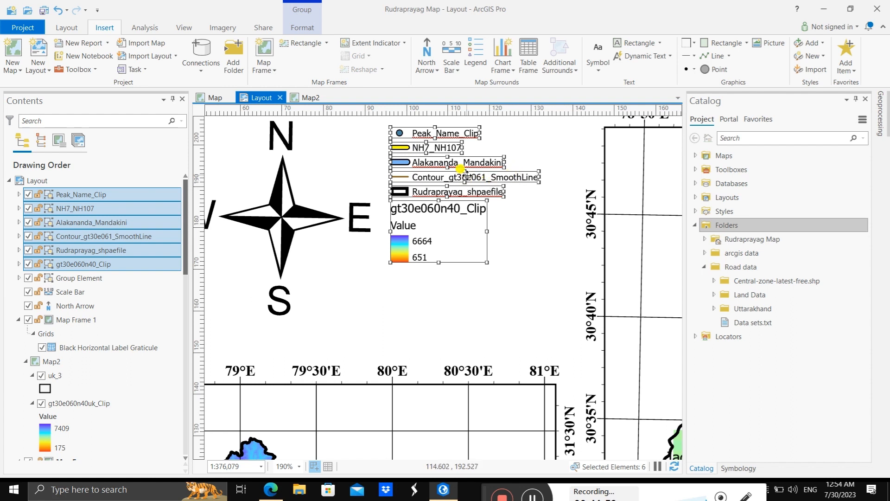
Step: Ungroup the Peak_Name_Clip legend entry and change its label text to "Peak Name"
click(443, 133)
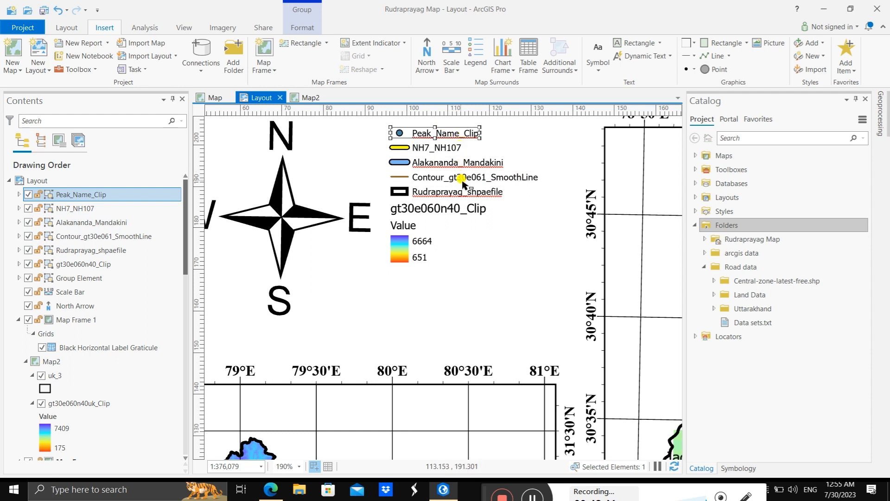
double_click(457, 133)
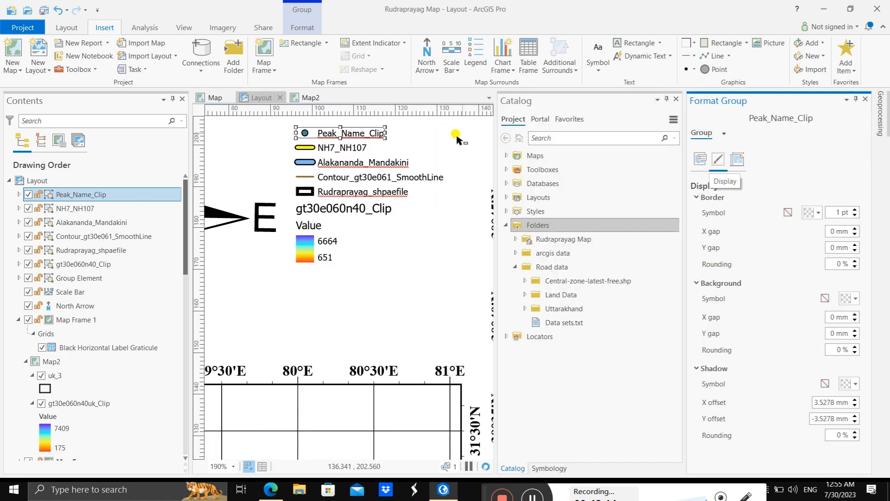
right_click(357, 134)
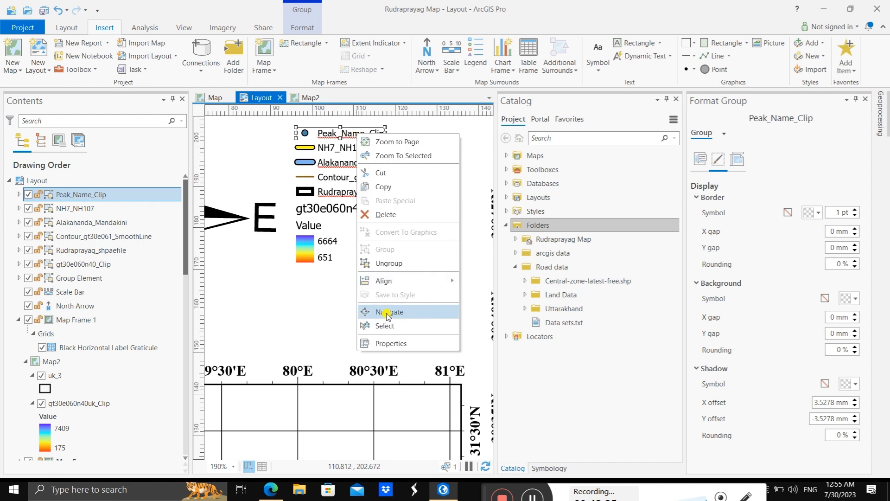
mouse_move(386, 283)
click(384, 263)
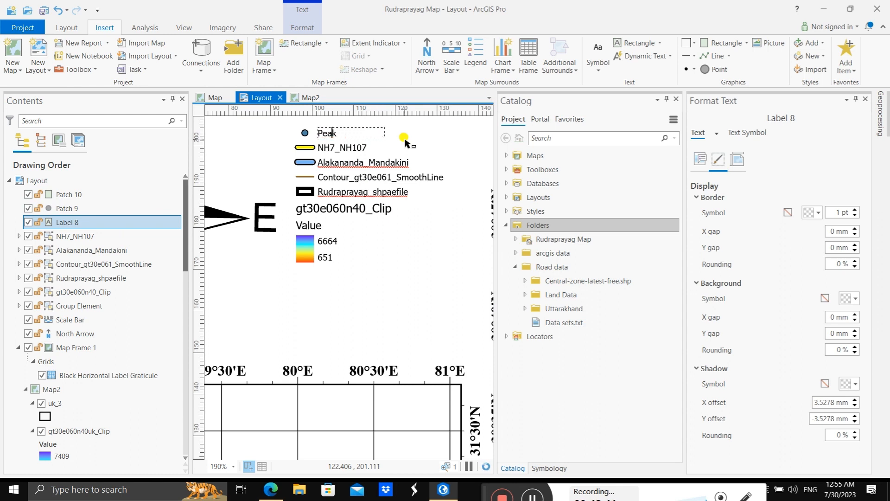
key(Delete)
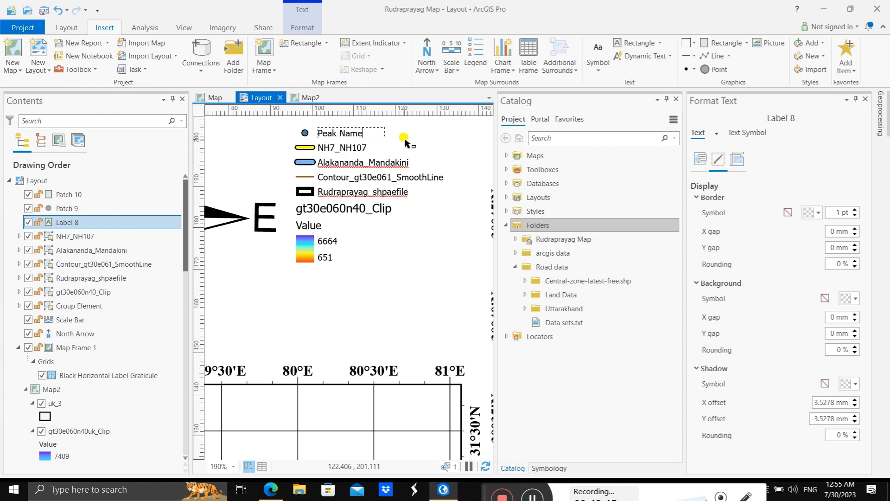
click(356, 150)
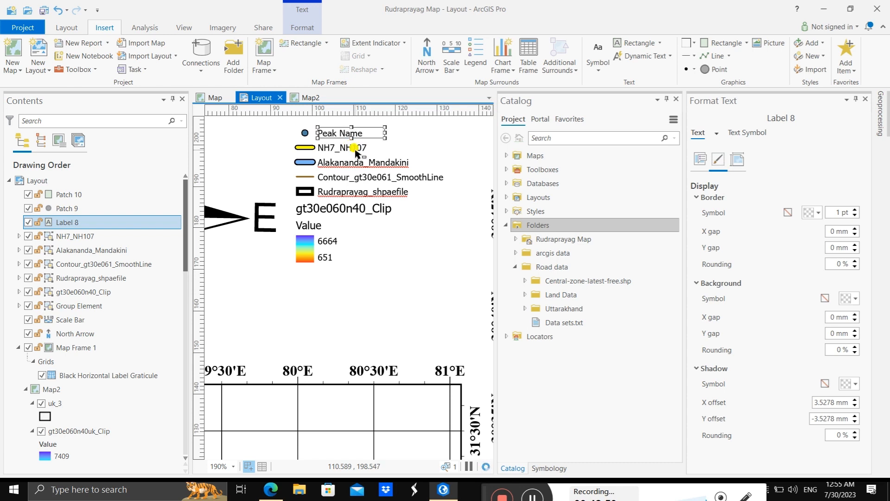
Step: Ungroup the NH7_NH107 legend entry, change its label text to "NH7 and NH107" and widen the text box to fit
click(352, 147)
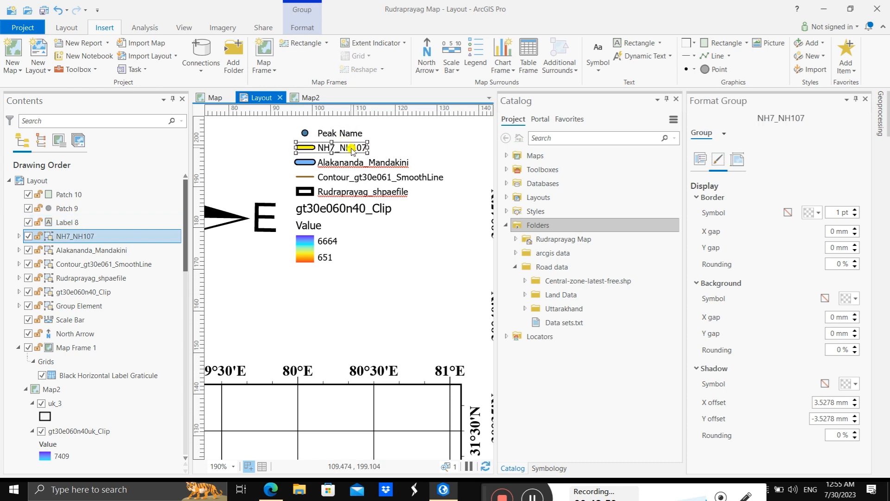
right_click(352, 151)
click(378, 278)
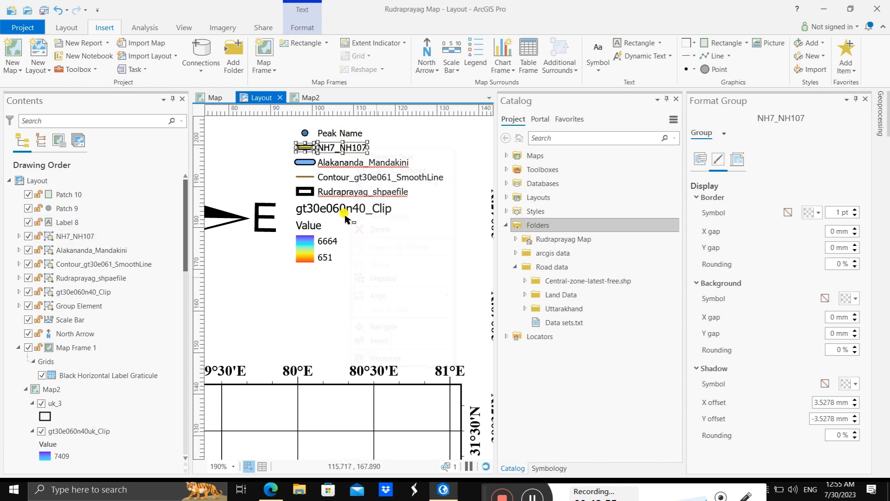
click(342, 151)
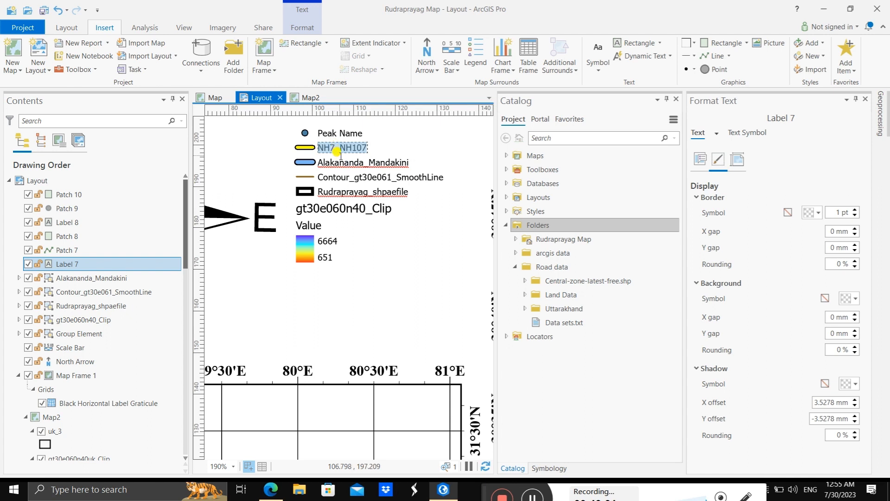
click(340, 149)
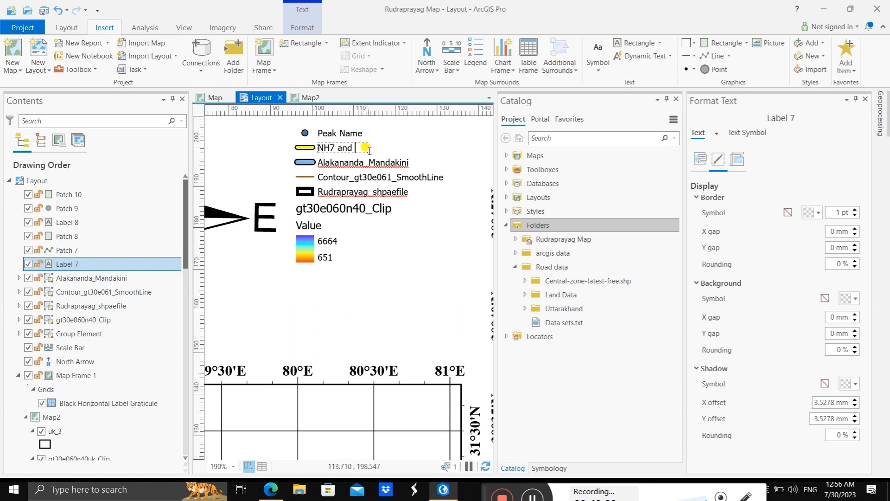
click(387, 147)
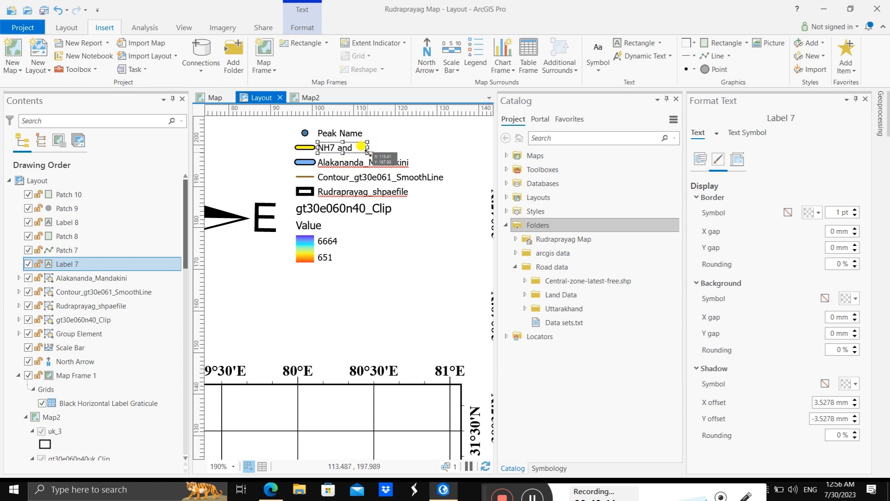
drag(368, 151, 402, 153)
click(412, 158)
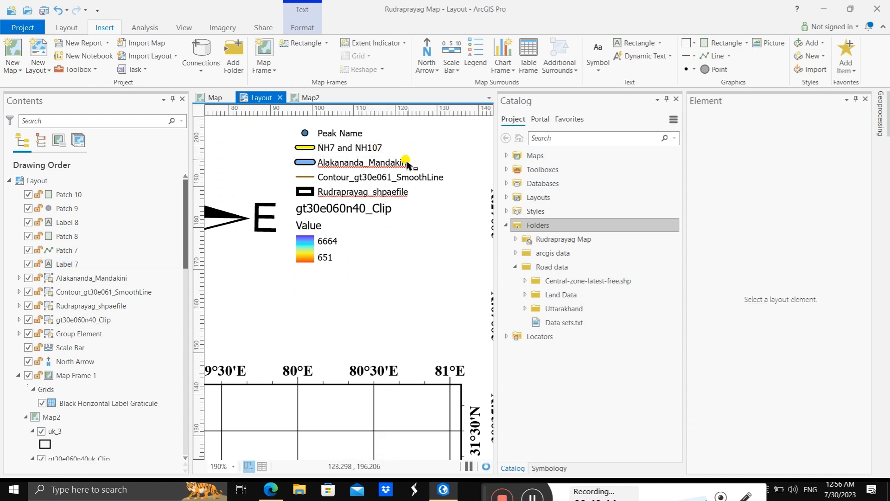
Step: Ungroup the Alakananda_Mandakini legend entry, relabel it "Alakananda River and Mandakini River" and widen the text box to fit
click(358, 163)
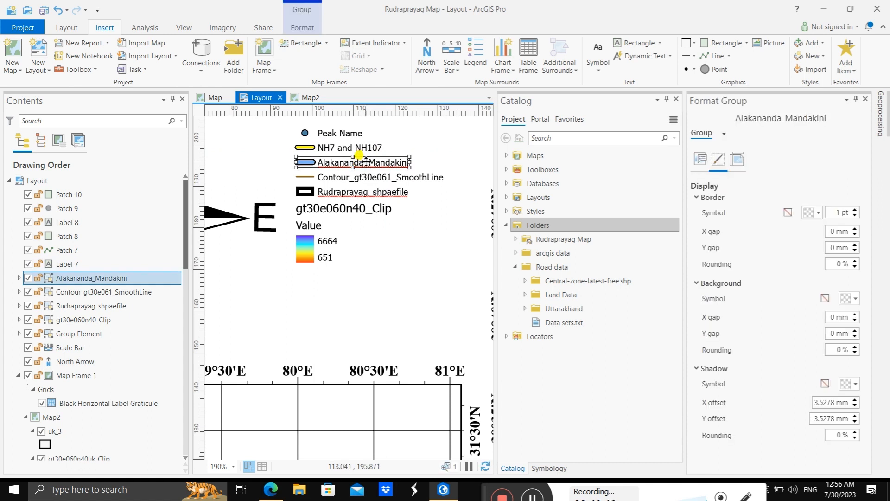
right_click(366, 161)
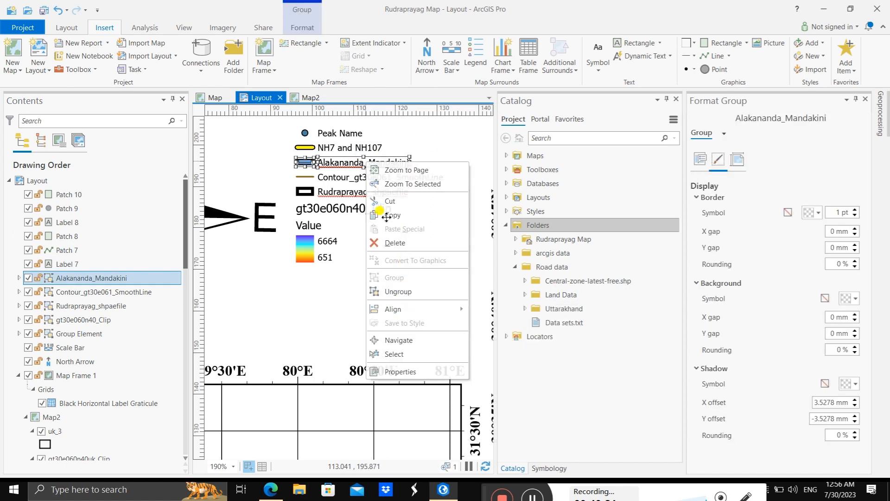
click(363, 140)
double_click(367, 164)
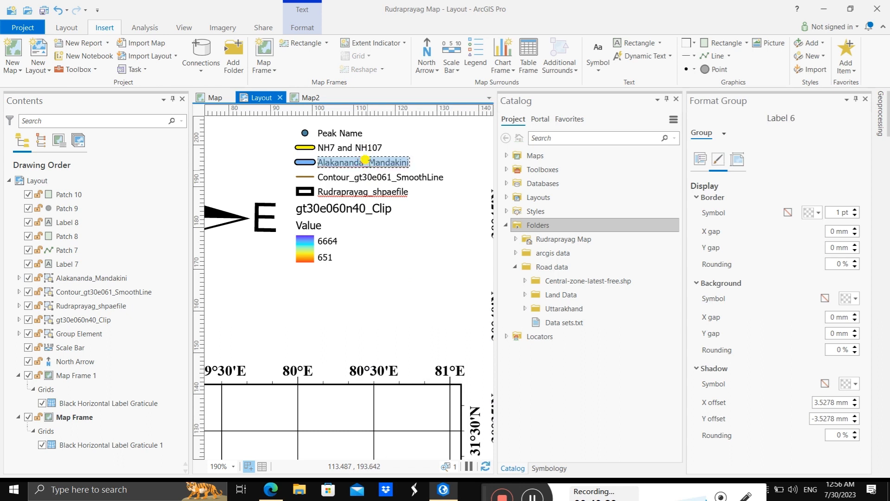
click(367, 162)
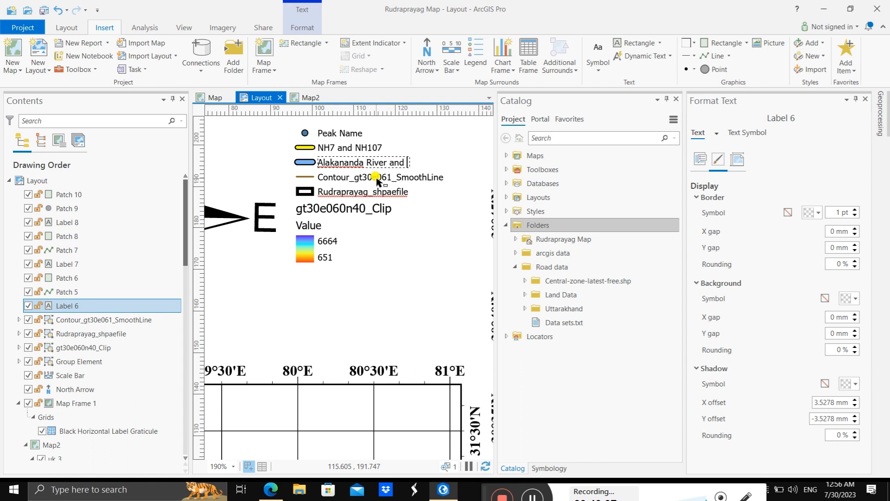
click(440, 159)
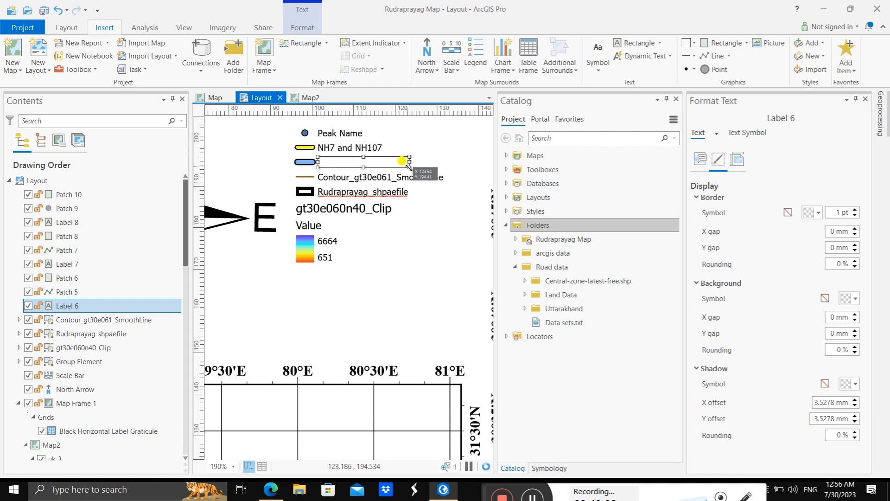
drag(409, 167, 457, 169)
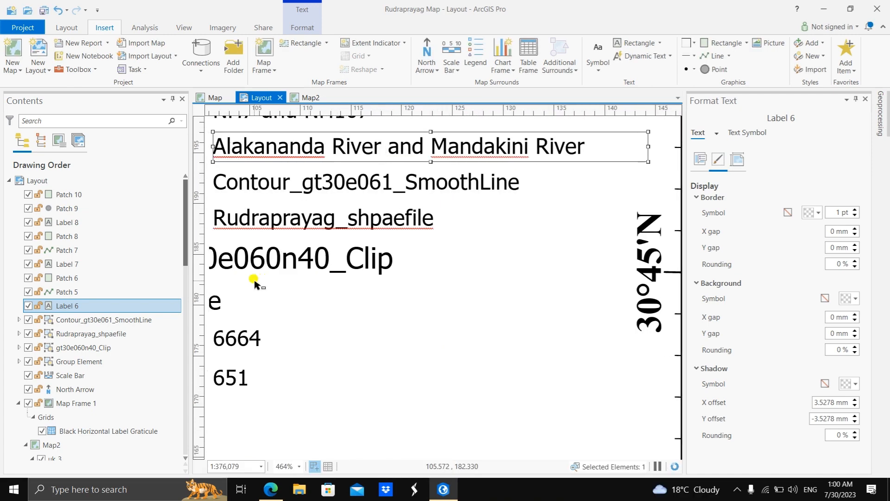
Step: Ungroup the Contour_gt30e061_SmoothLine legend entry and change its label text to "Contour Line"
scroll(254, 280, left, 2)
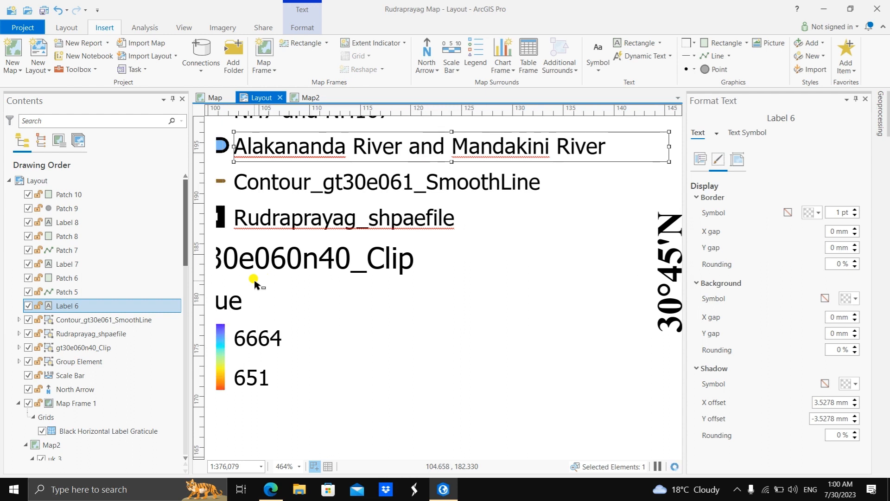
scroll(254, 281, left, 3)
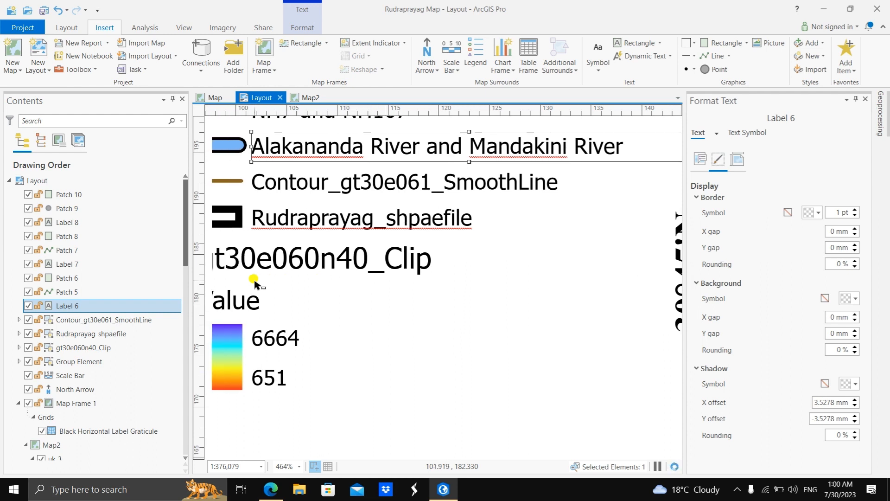
scroll(254, 281, left, 2)
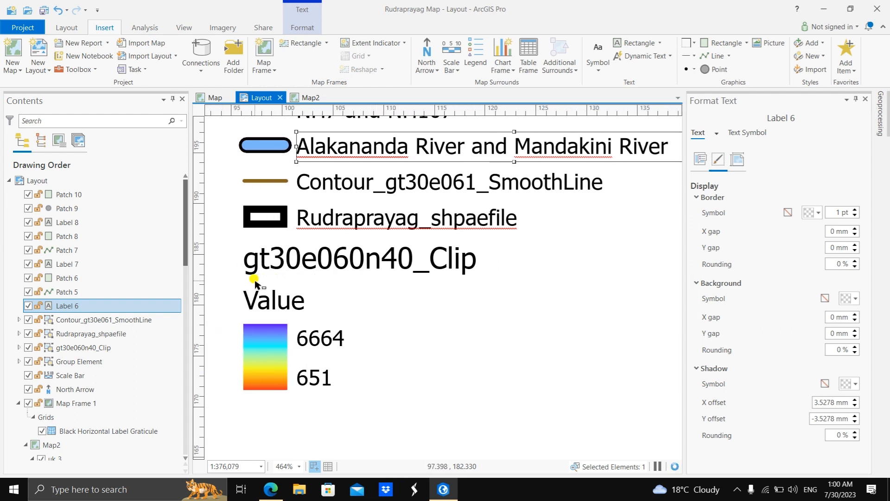
click(346, 186)
right_click(458, 182)
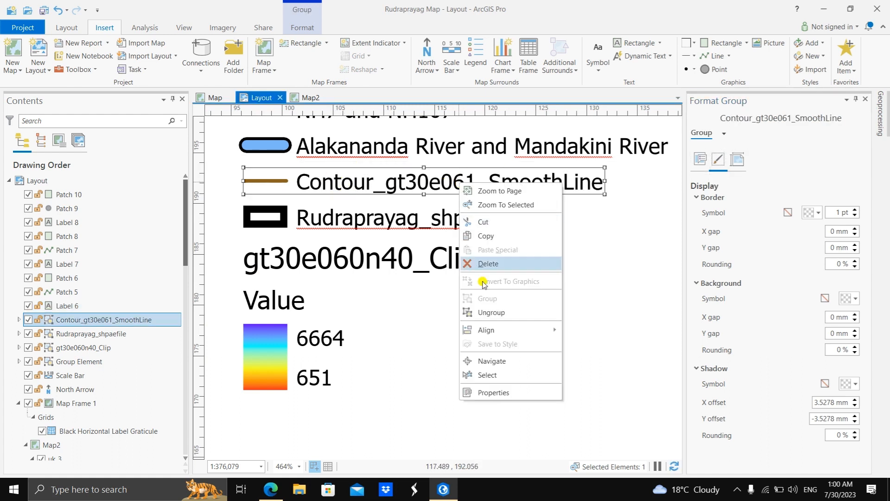
click(499, 312)
double_click(458, 181)
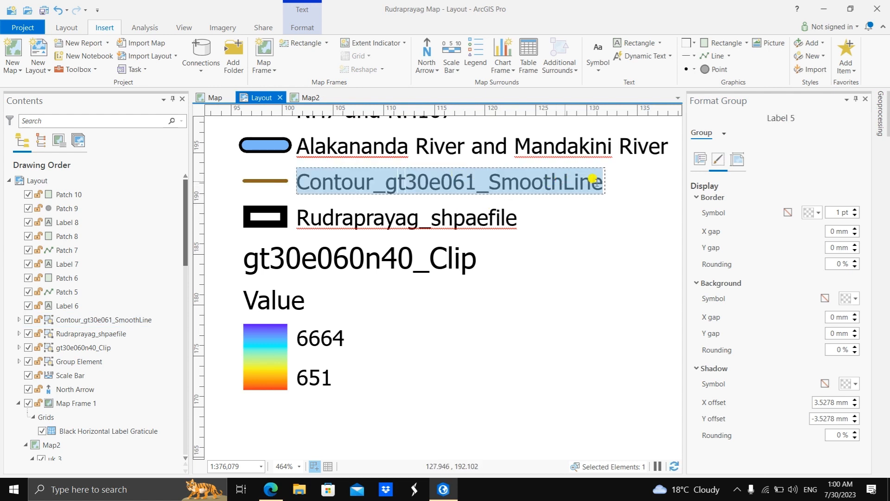
click(565, 181)
drag(603, 182, 371, 173)
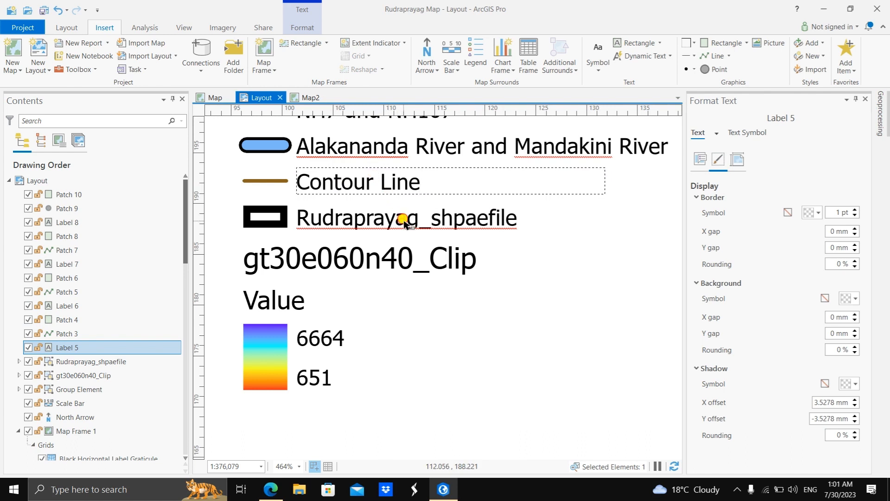
Step: Delete the Rudraprayag_shpaefile entry from the legend and ungroup the gt30e060n40_Clip color ramp entry
click(387, 220)
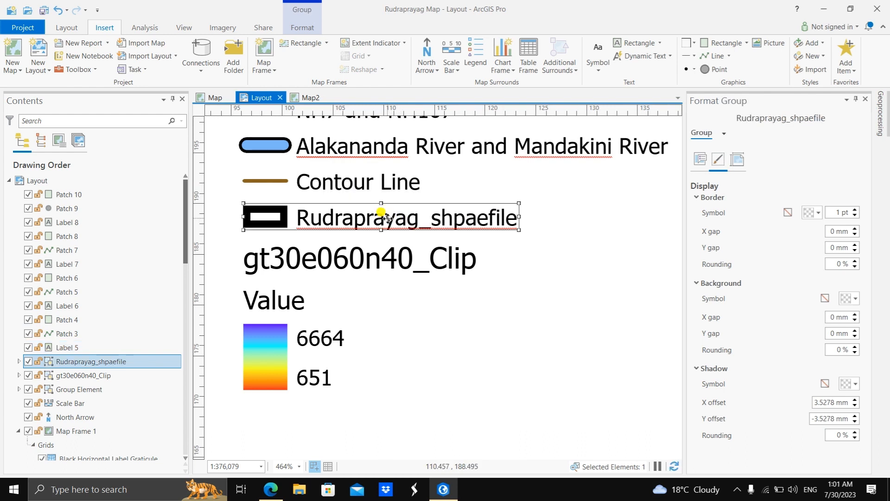
key(Delete)
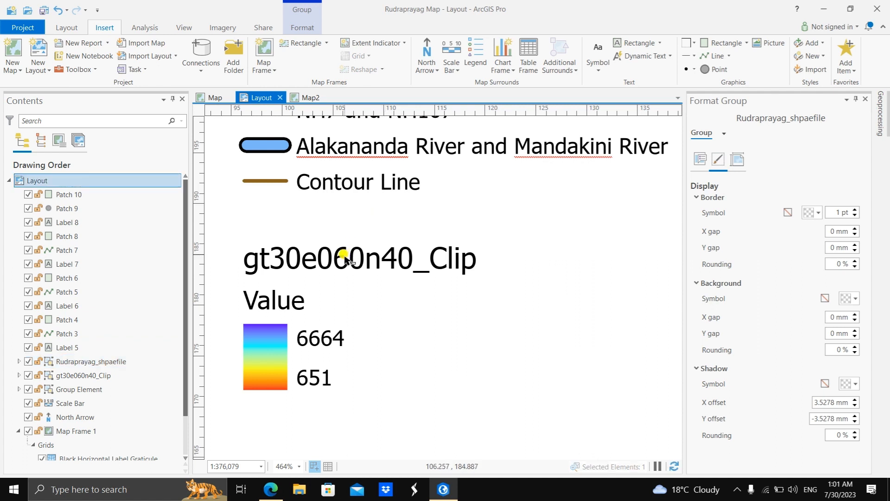
click(348, 258)
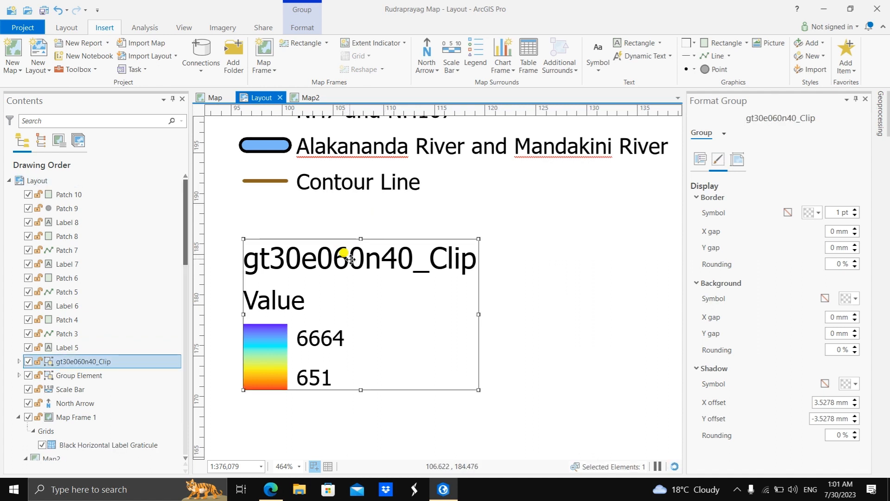
right_click(412, 315)
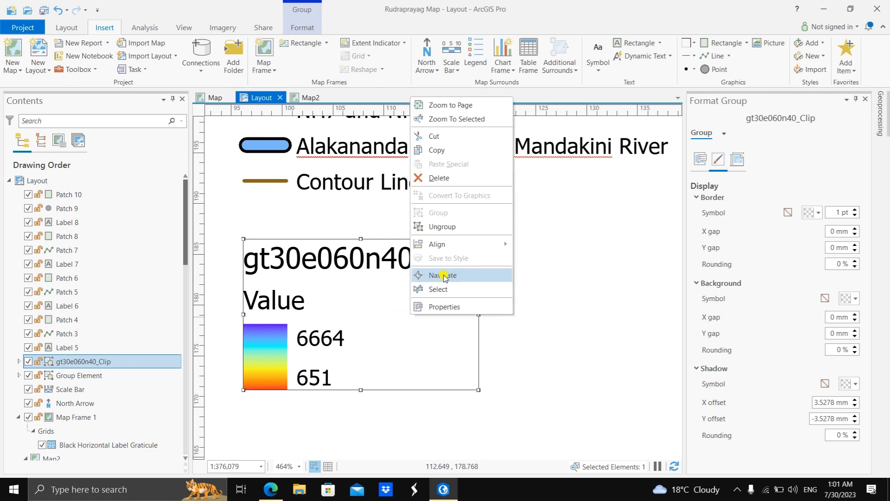
click(441, 226)
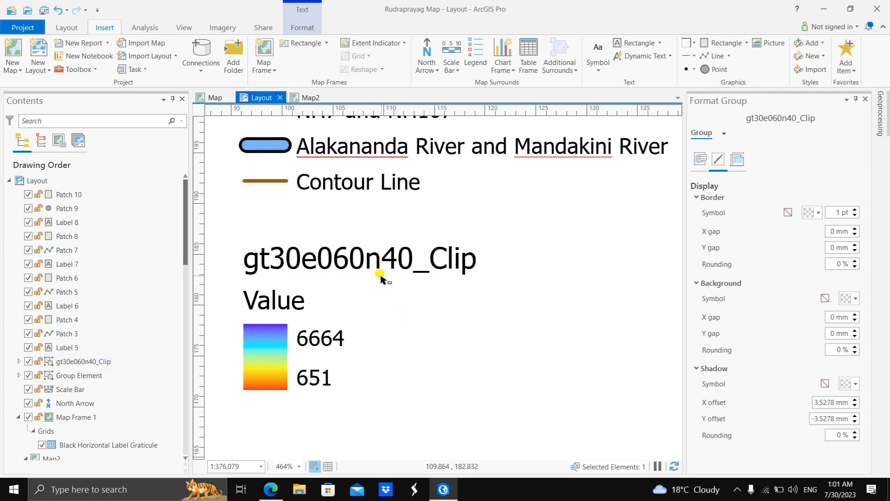
Step: Try deleting the gt30e060n40_Clip heading above the color ramp and undo the deletion
click(384, 254)
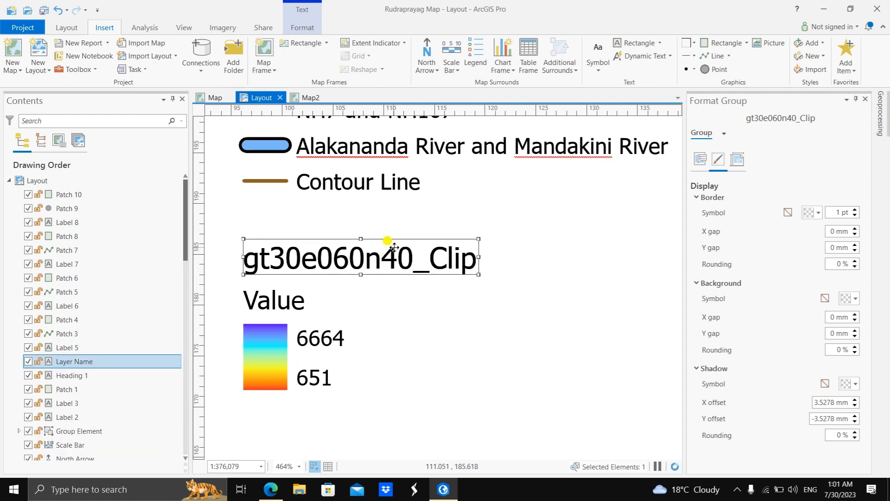
key(Delete)
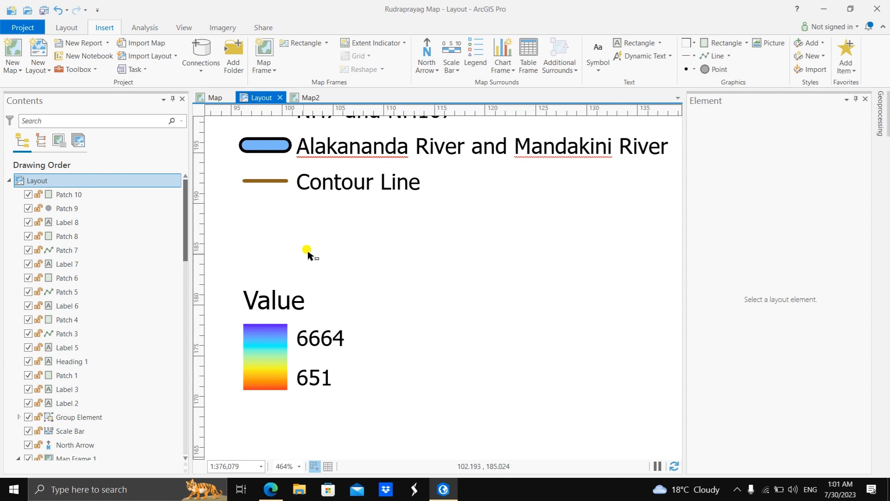
click(308, 253)
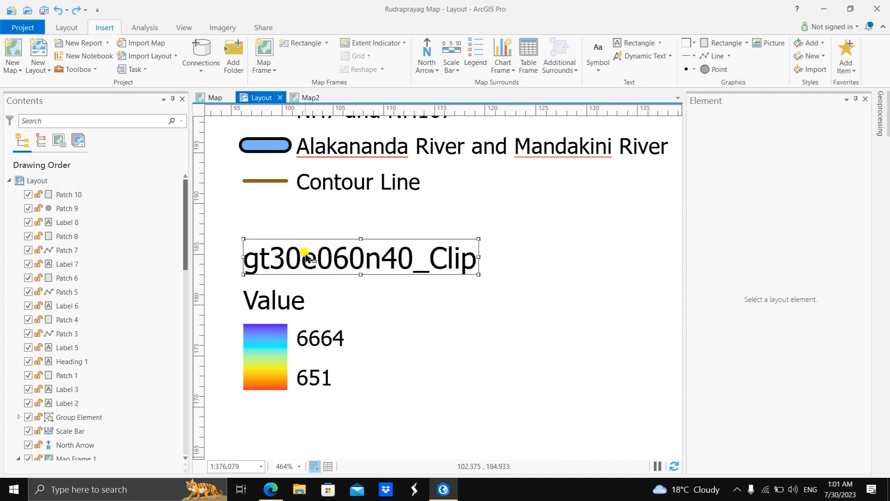
Step: Replace the gt30e060n40_Clip heading text above the color ramp with "Altitude (m)"
double_click(366, 256)
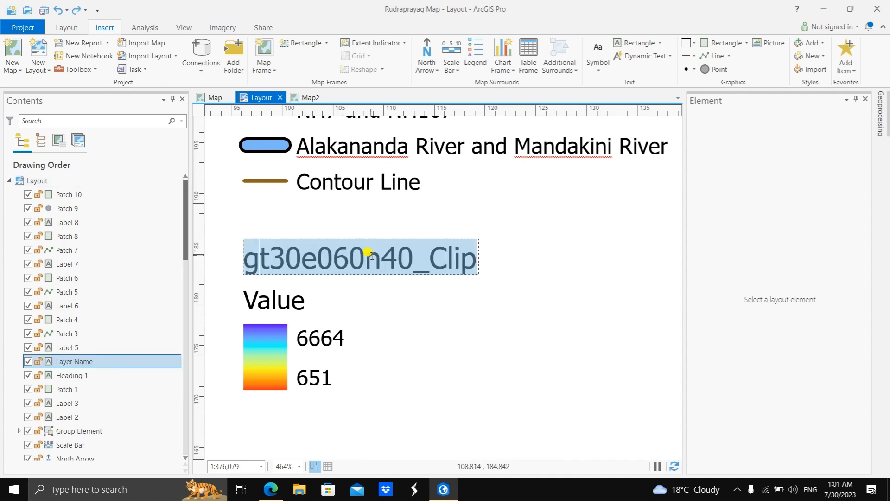
text(A)
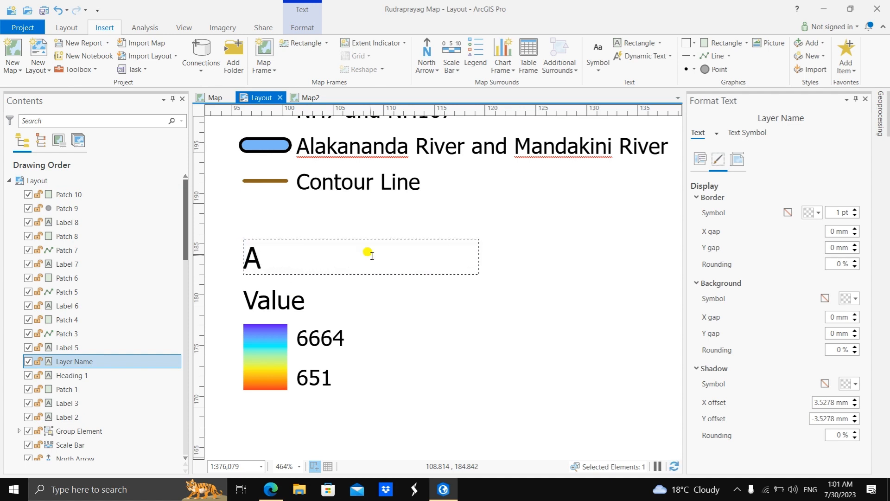
text(ltitude)
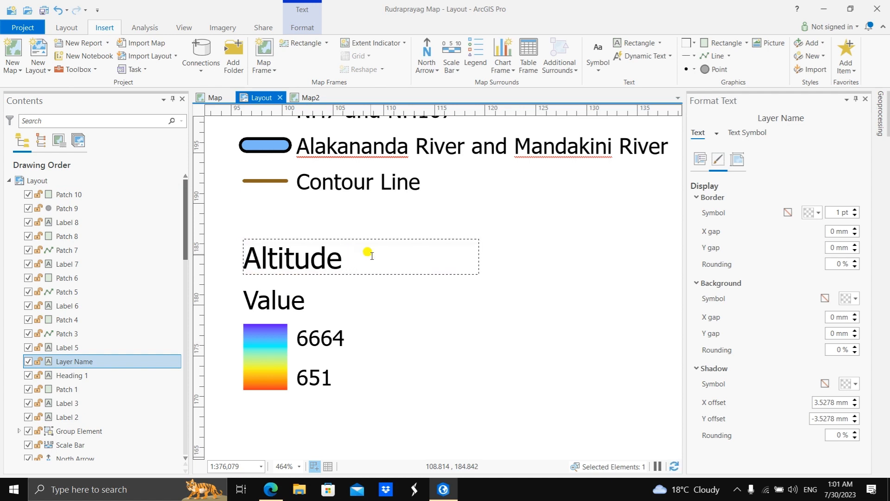
text( in)
key(BackSpace)
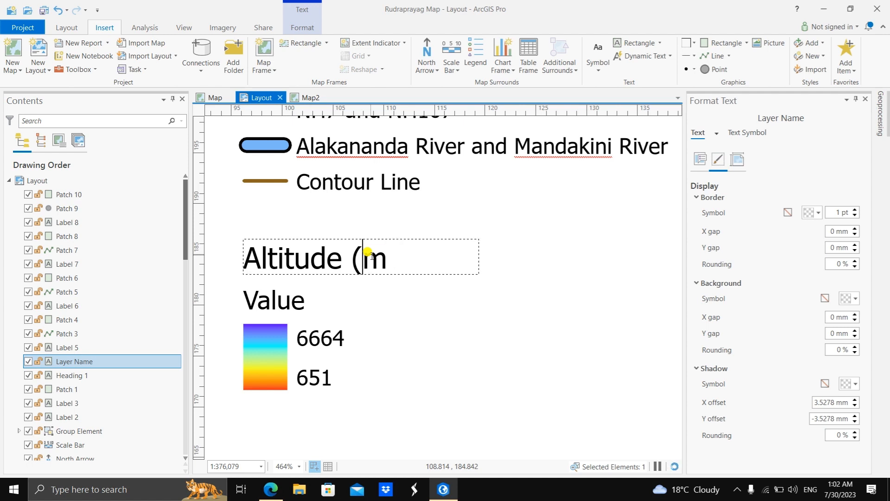
key(BackSpace)
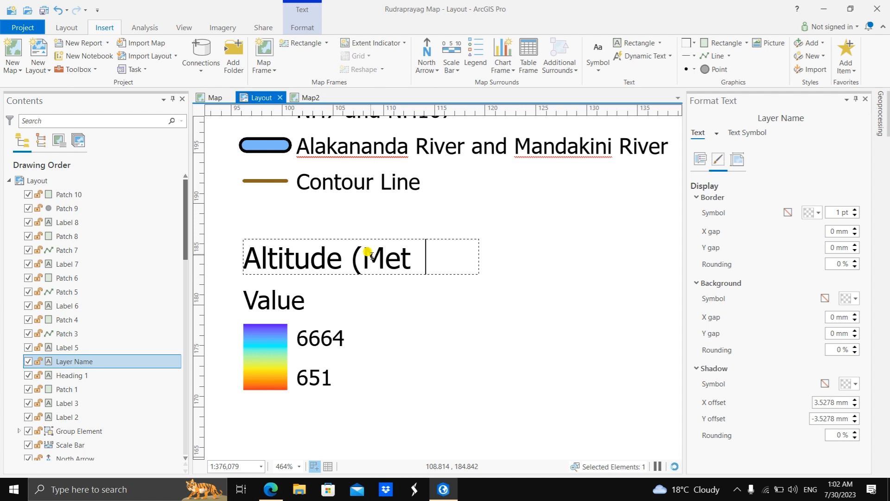
text(Meter))
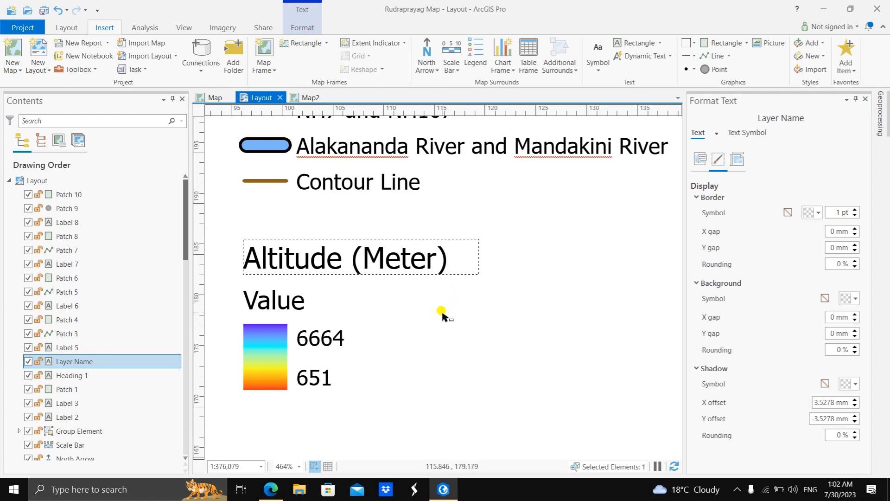
key(BackSpace)
key(BackSpace)
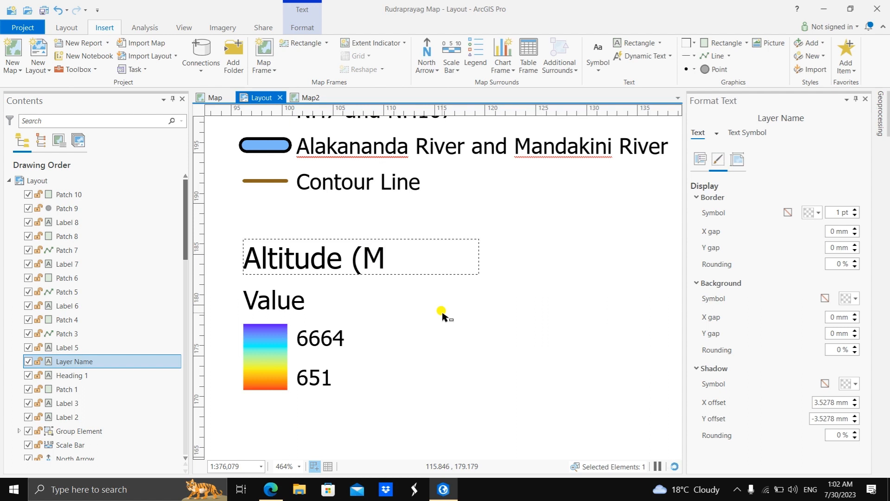
text())
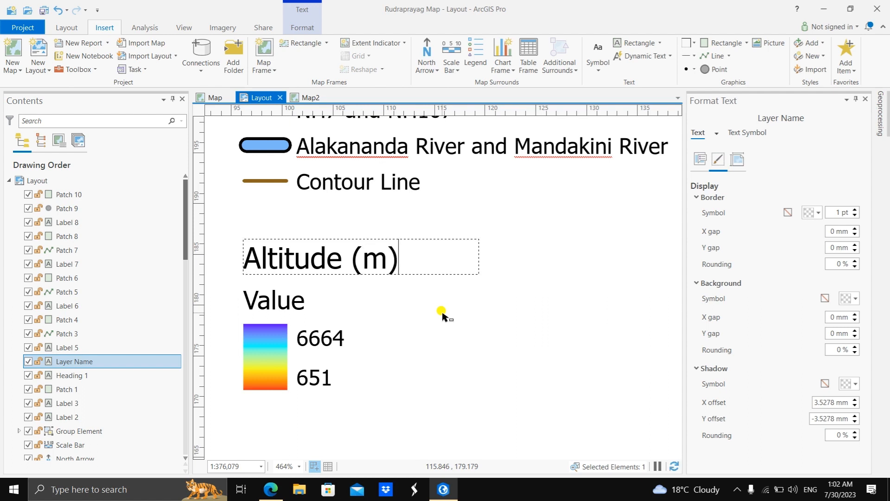
key(Escape)
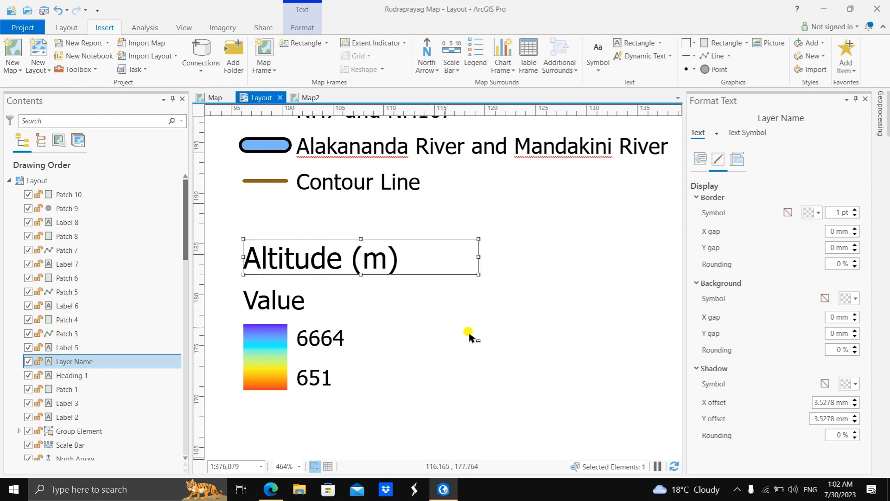
Step: Paste a copy of the "Altitude (m)" heading and place it just below the north arrow
scroll(479, 335, down, 2)
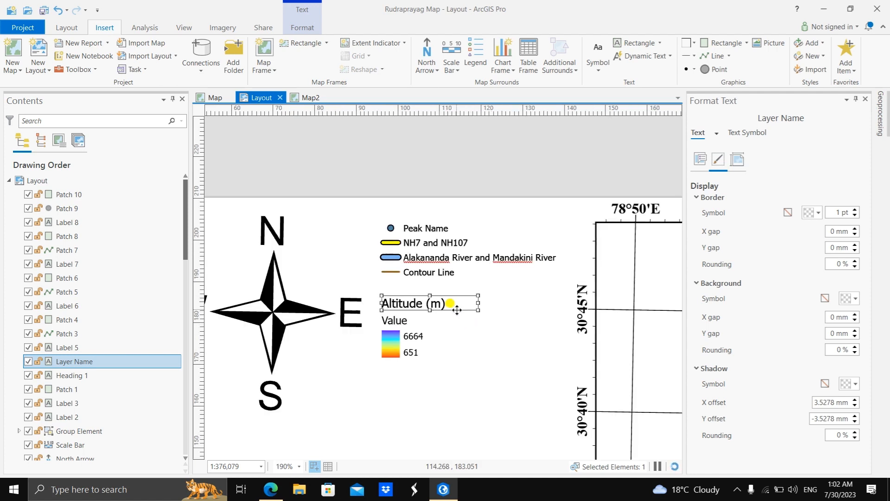
key(ctrl+v)
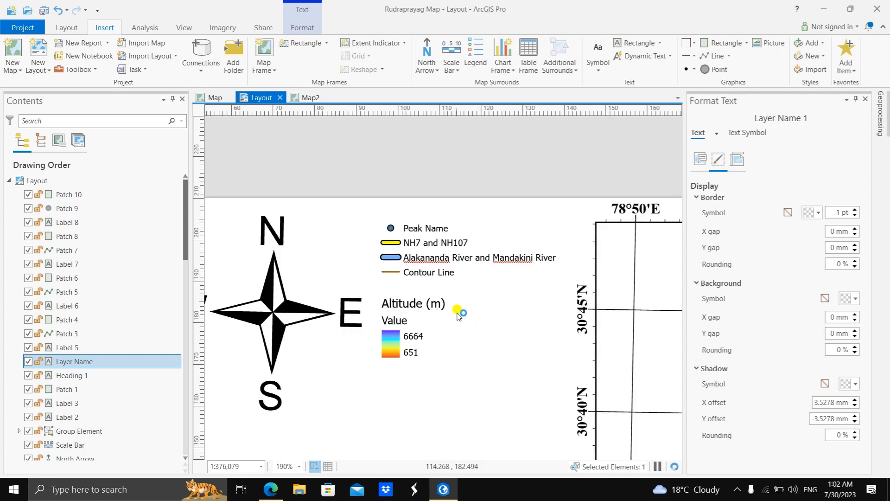
drag(462, 324, 289, 433)
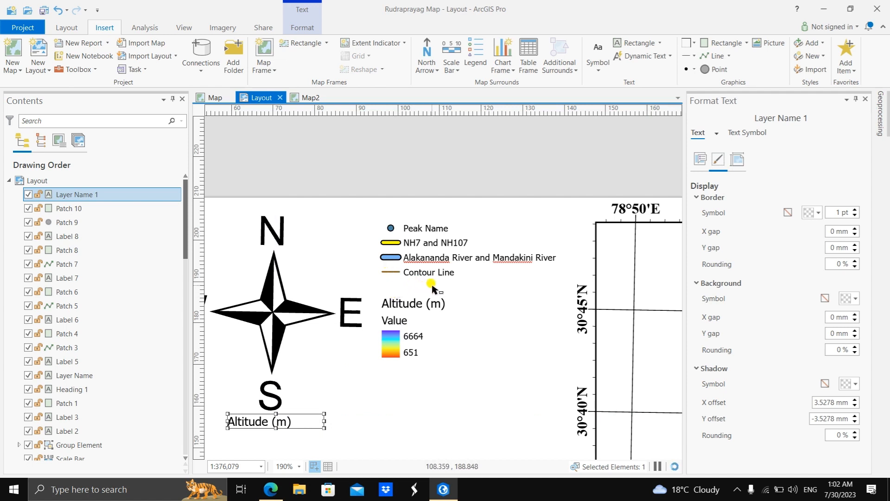
Step: Group the "Altitude (m)" heading, Value text, color ramp and its labels, and move the group up close beneath the Contour Line entry
click(424, 304)
click(433, 322)
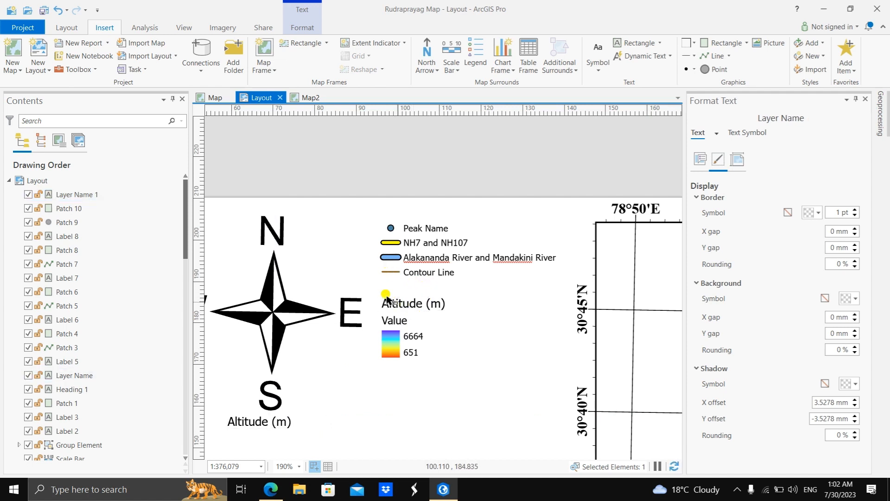
drag(466, 389, 377, 291)
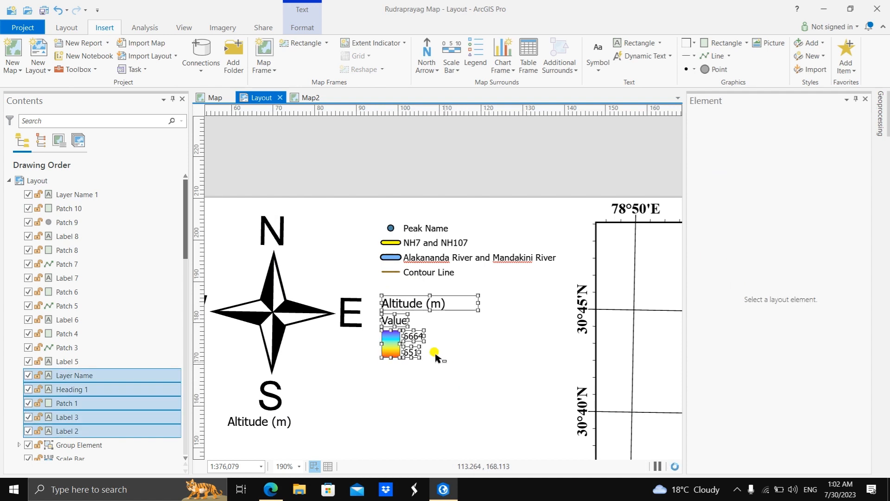
right_click(413, 342)
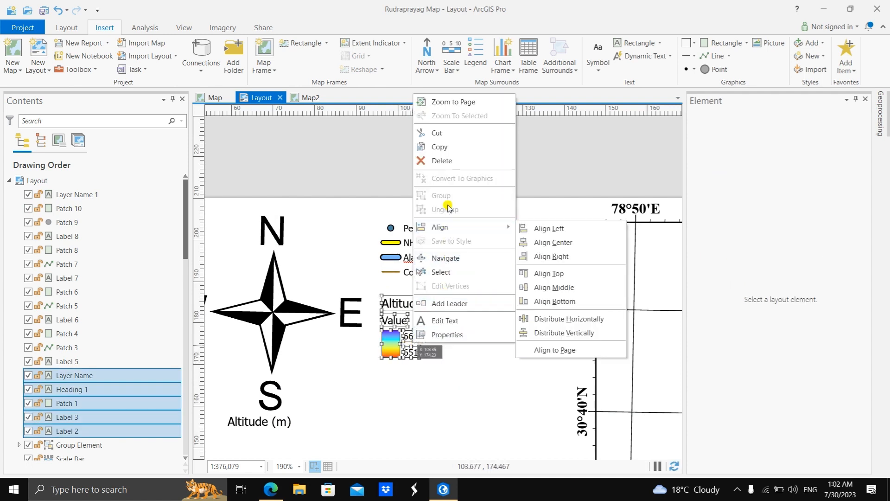
click(395, 354)
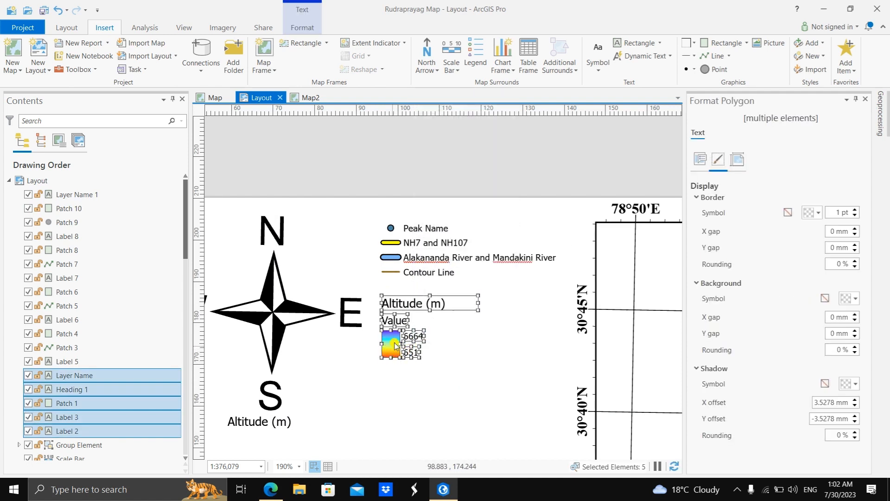
right_click(394, 343)
click(423, 228)
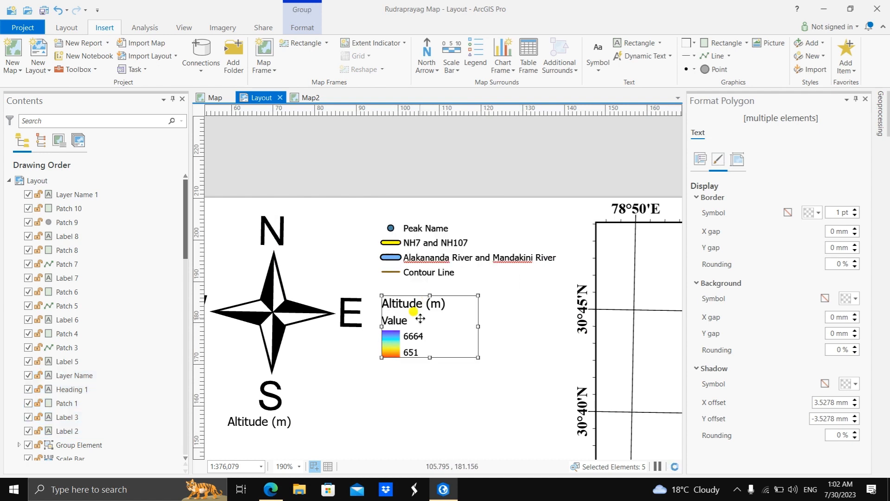
drag(419, 316, 422, 303)
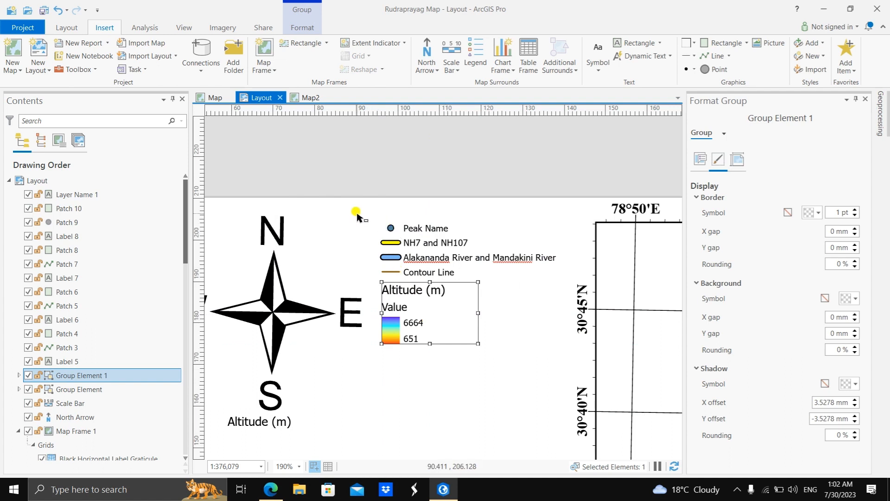
Step: Group the peak, road, river and contour legend entries together with the altitude group
drag(361, 214, 562, 371)
click(475, 357)
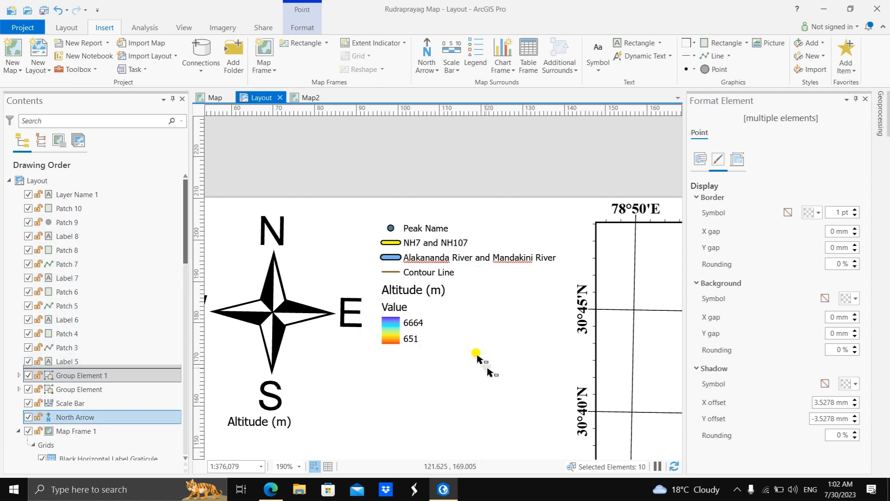
drag(380, 221, 527, 384)
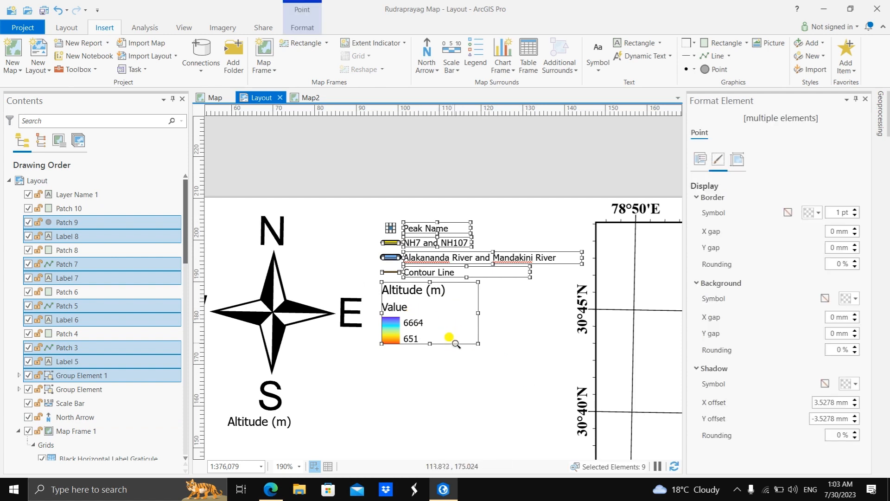
right_click(460, 227)
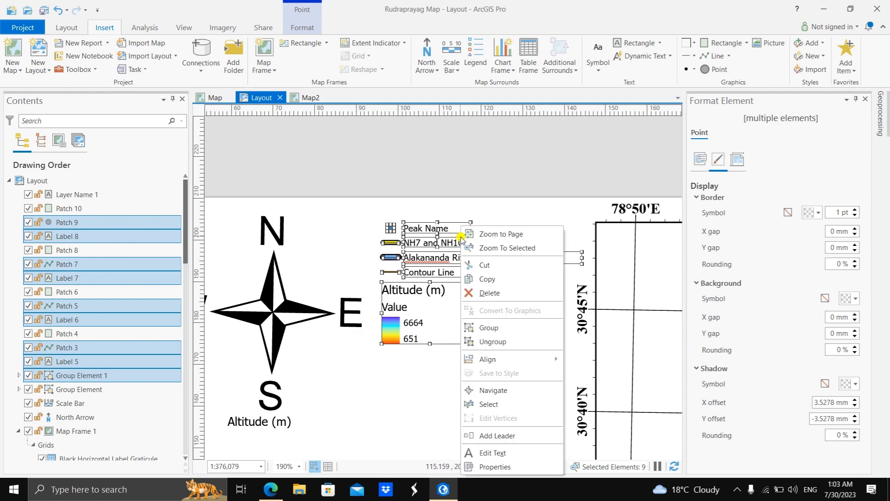
click(466, 327)
Step: Move the grouped legend into the empty lower-right corner of the Rudraprayag map frame
scroll(464, 312, down, 5)
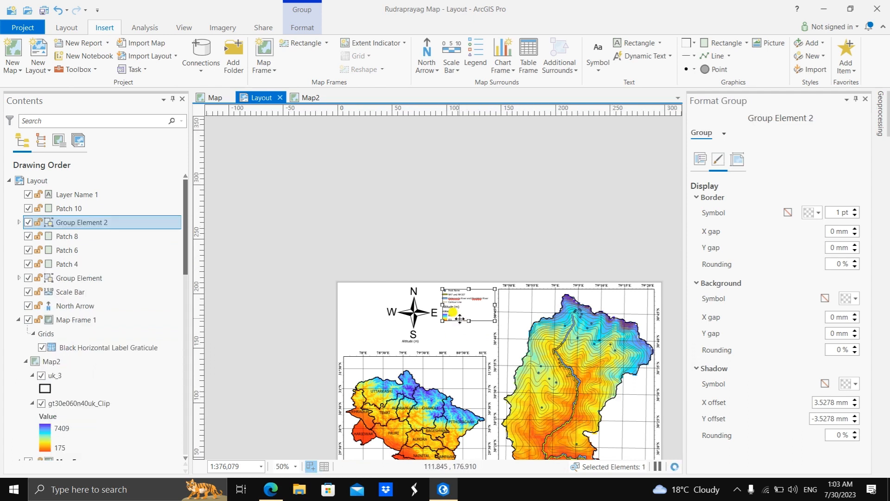
drag(461, 323, 620, 450)
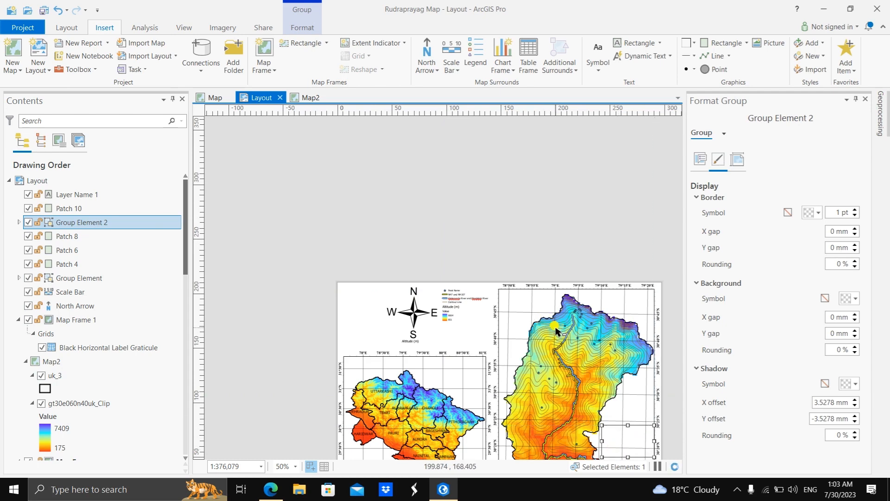
scroll(559, 427, up, 3)
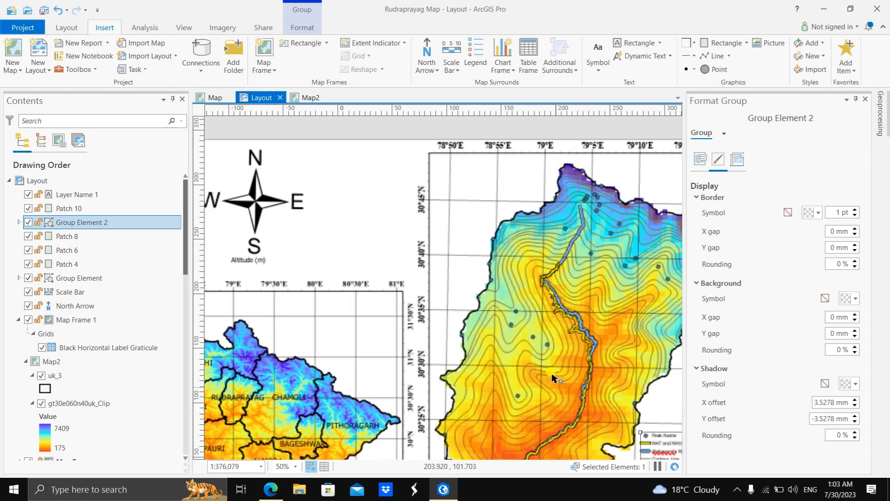
scroll(553, 377, down, 2)
scroll(628, 431, up, 5)
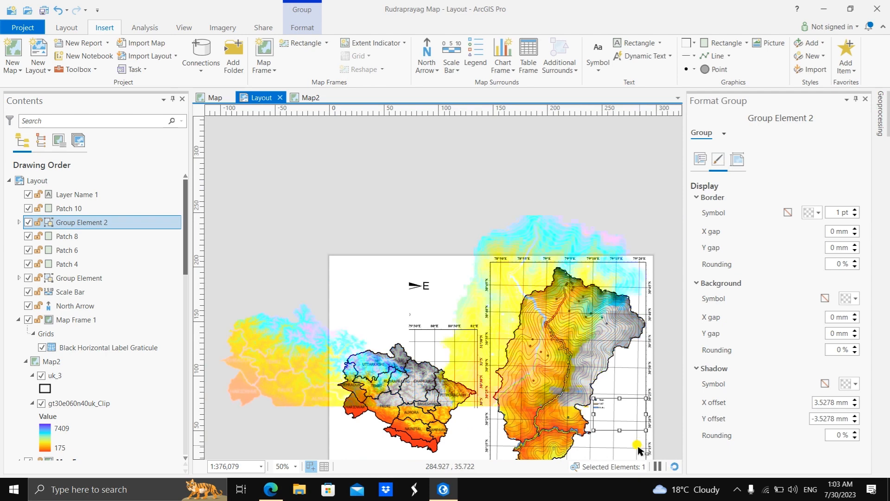
scroll(622, 429, down, 1)
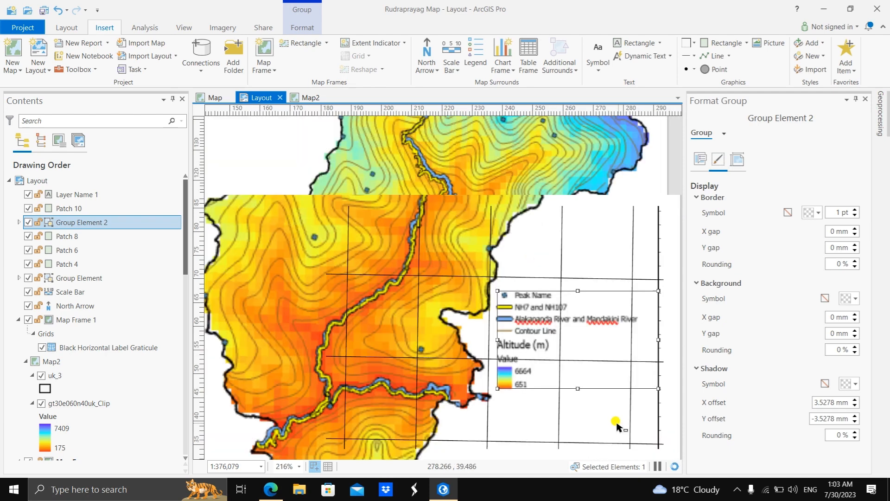
scroll(617, 426, down, 5)
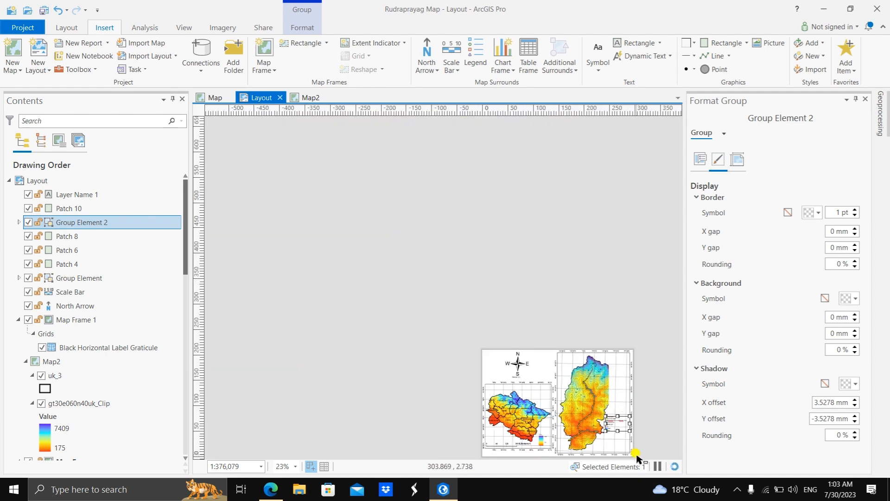
scroll(637, 459, up, 4)
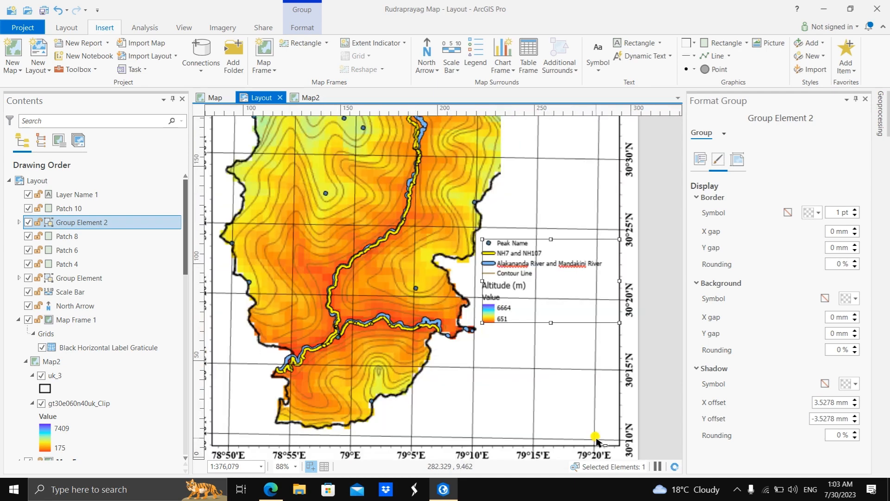
scroll(597, 439, up, 1)
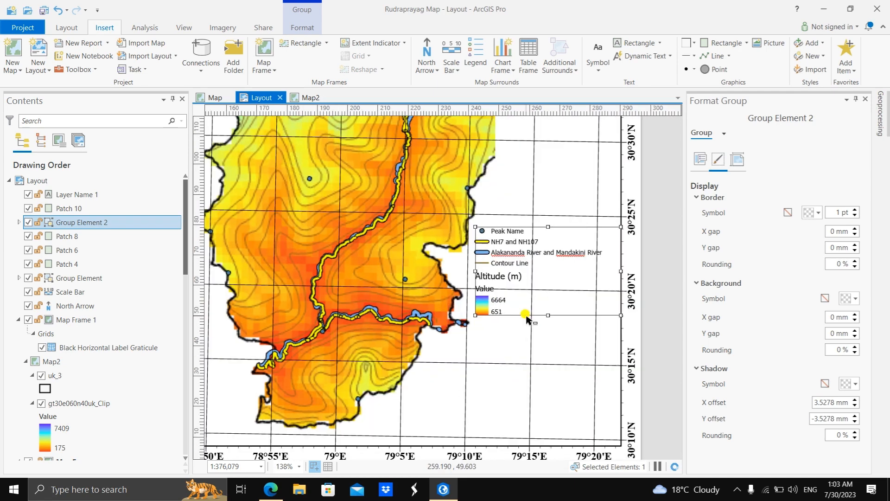
drag(527, 319, 528, 389)
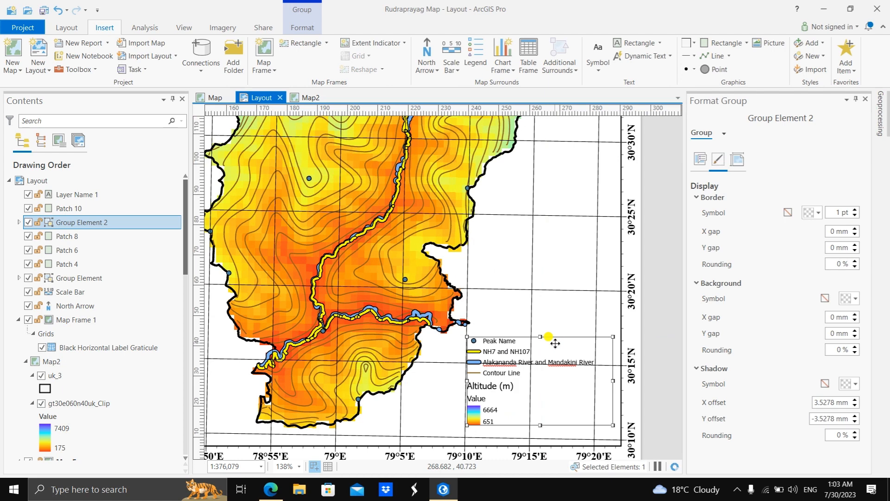
Step: Enlarge the grouped legend and shift it right so it clears the Rudraprayag district boundary
drag(555, 343, 542, 330)
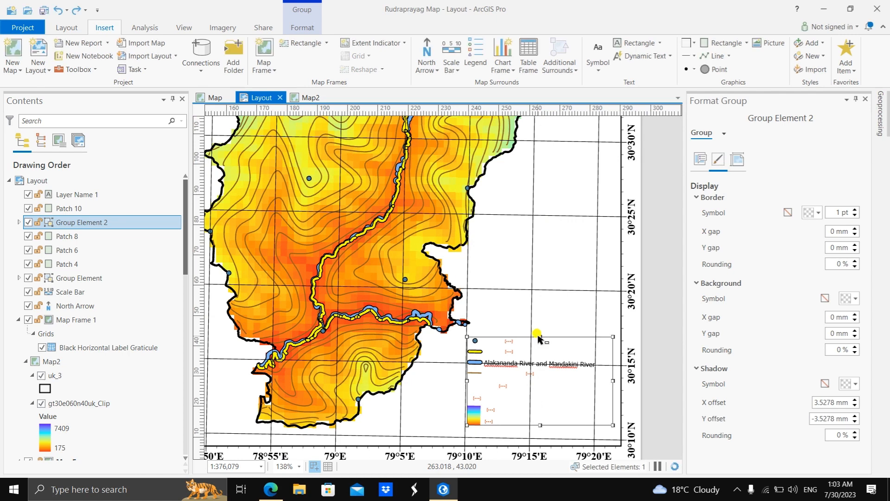
drag(540, 336, 540, 310)
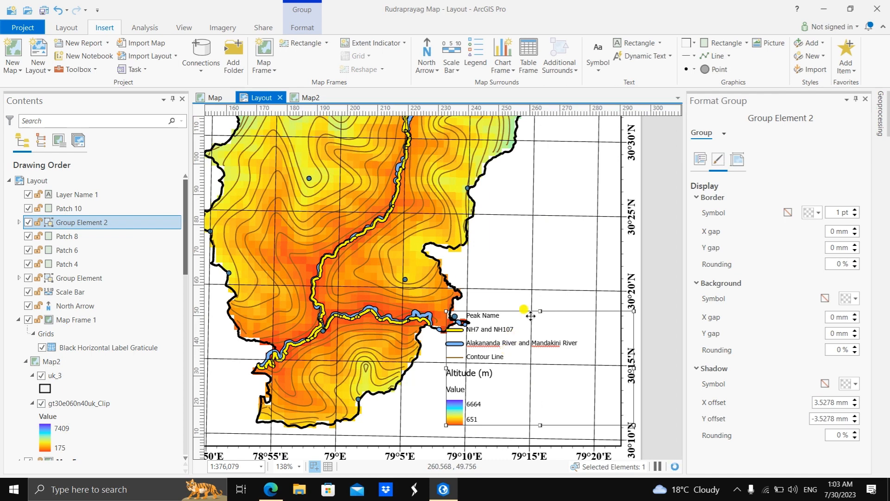
drag(526, 312, 556, 314)
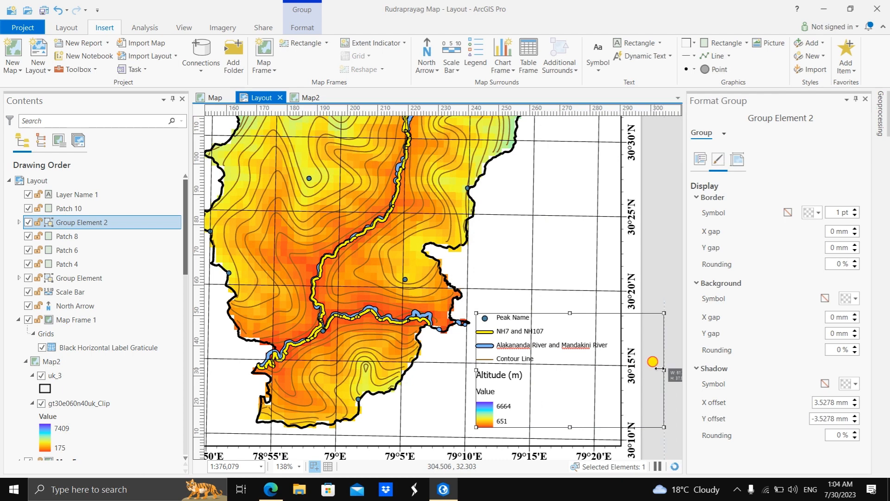
mouse_move(665, 369)
mouse_down()
mouse_move(646, 367)
mouse_move(664, 369)
mouse_up()
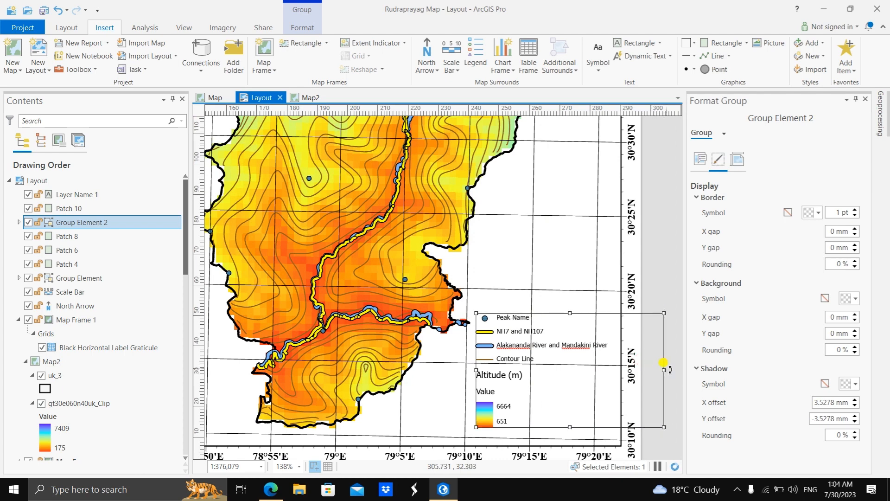
click(658, 279)
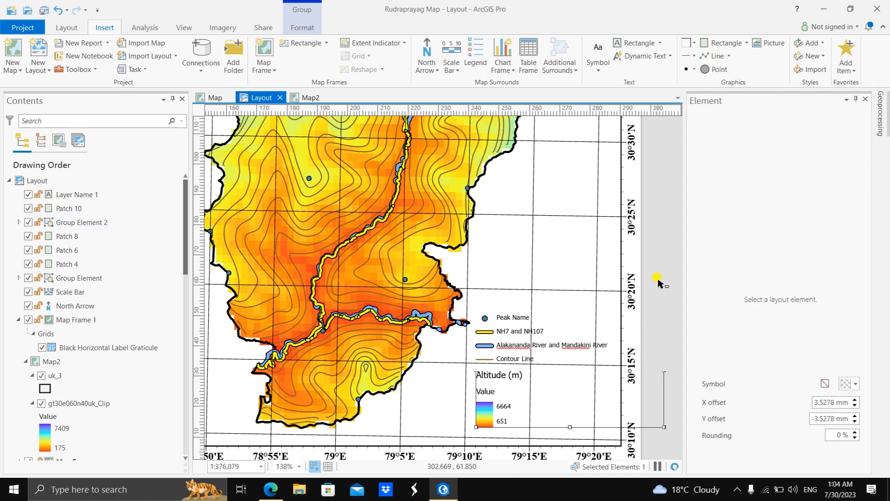
Step: Nudge the grouped legend slightly upward in the Rudraprayag map frame and check its placement in the whole layout
scroll(333, 206, down, 1)
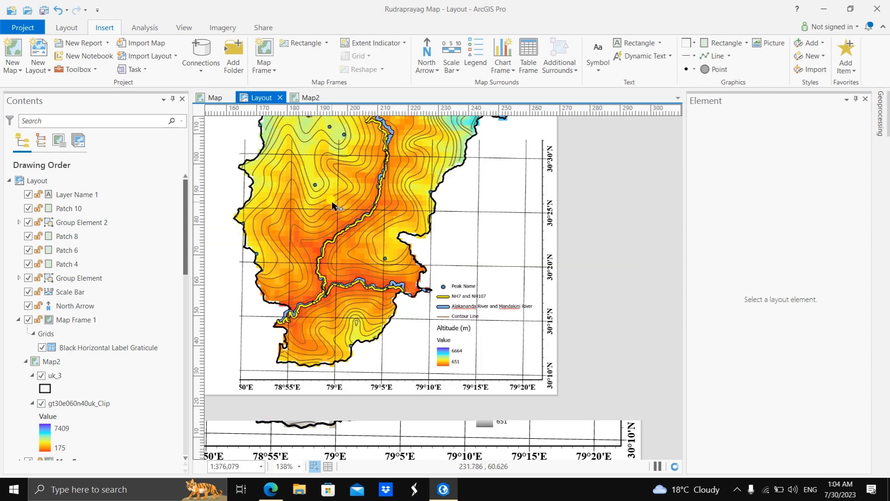
scroll(297, 201, down, 2)
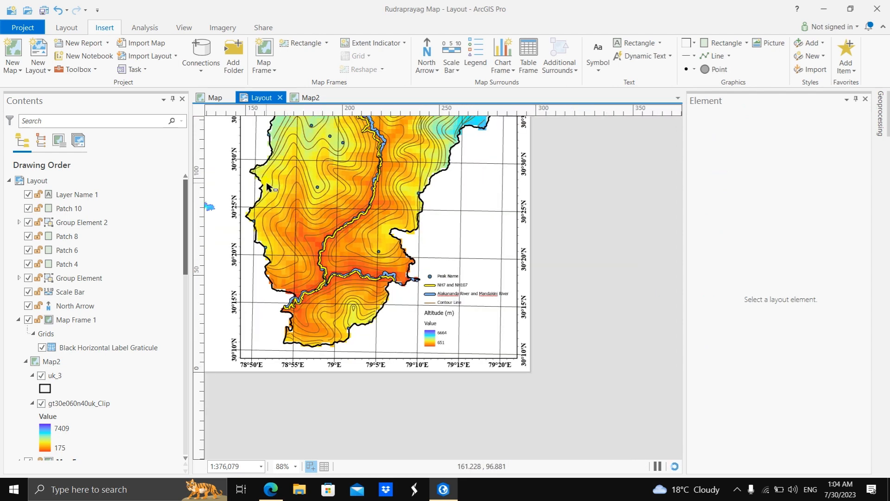
scroll(292, 196, up, 1)
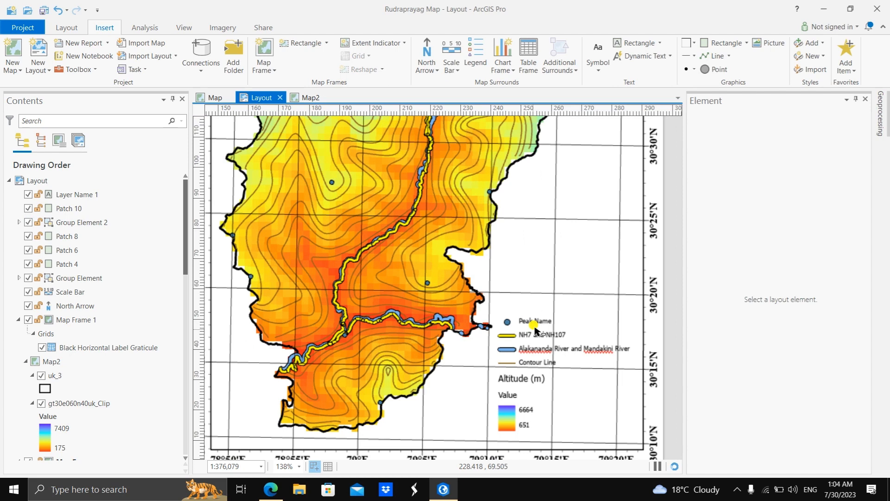
click(538, 326)
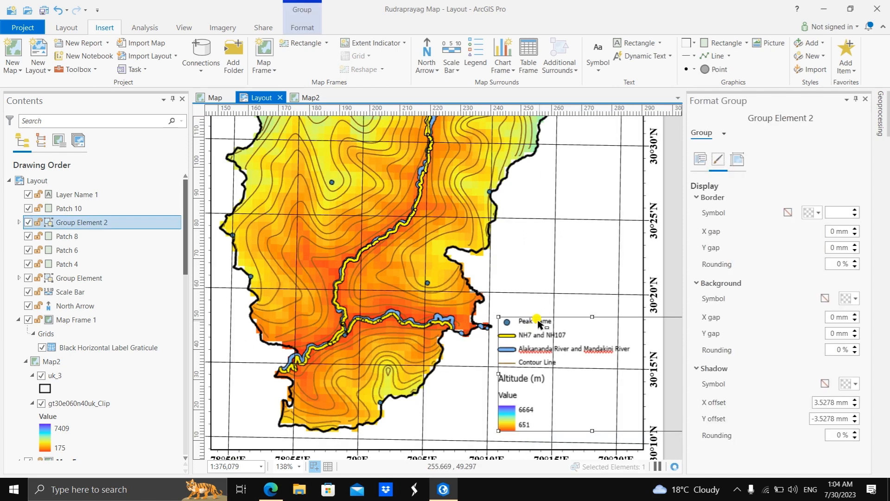
drag(535, 323, 537, 325)
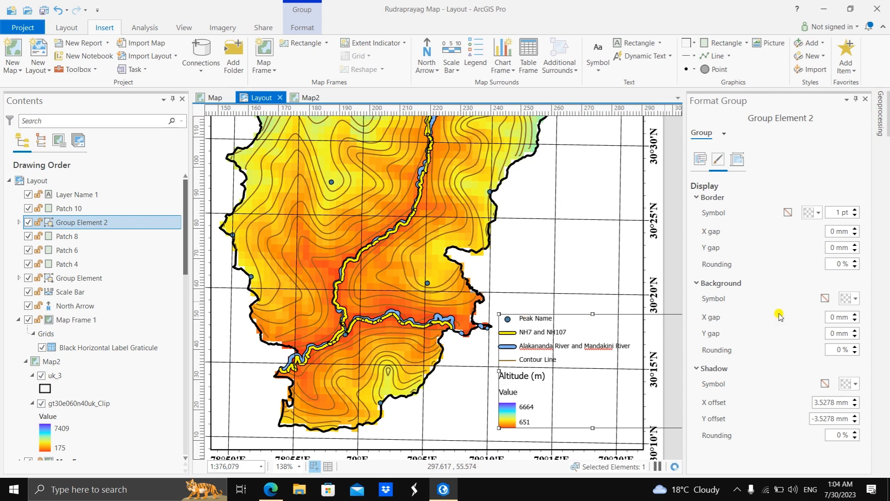
double_click(541, 332)
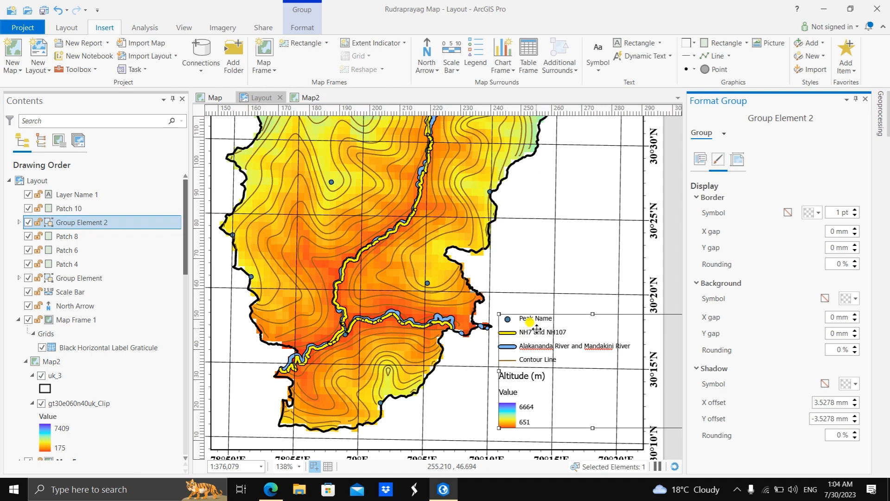
scroll(537, 328, down, 5)
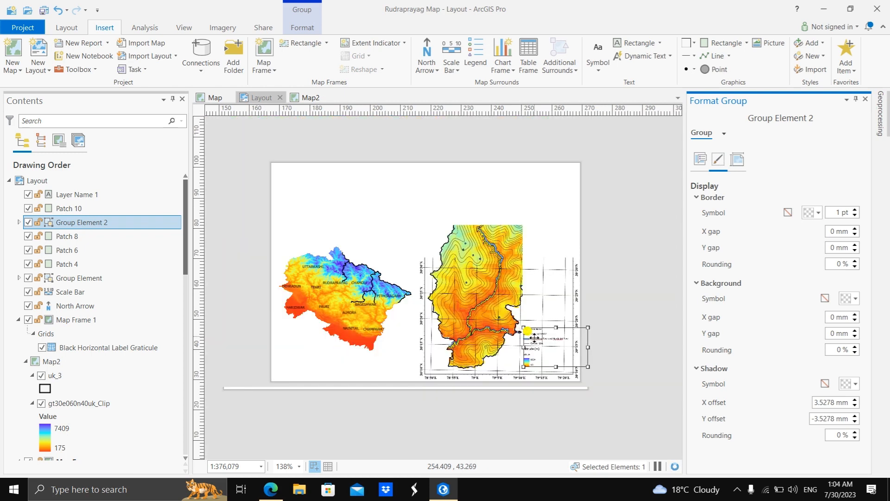
scroll(532, 318, up, 2)
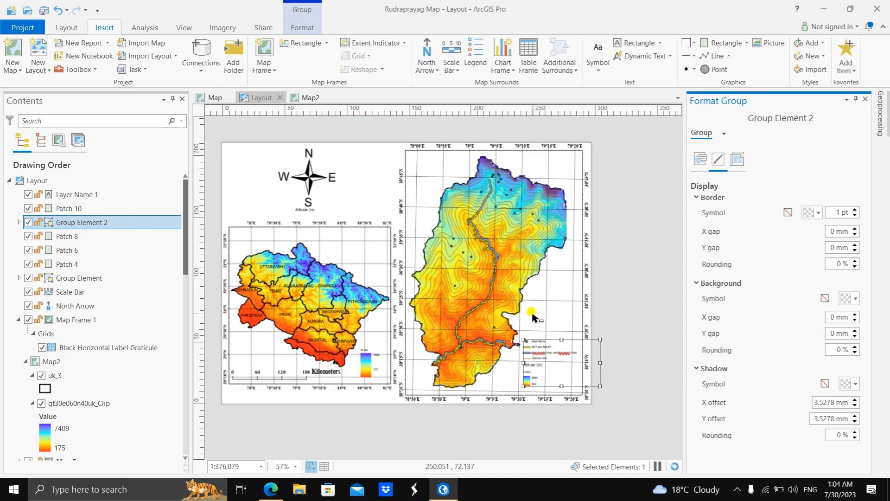
scroll(469, 318, down, 2)
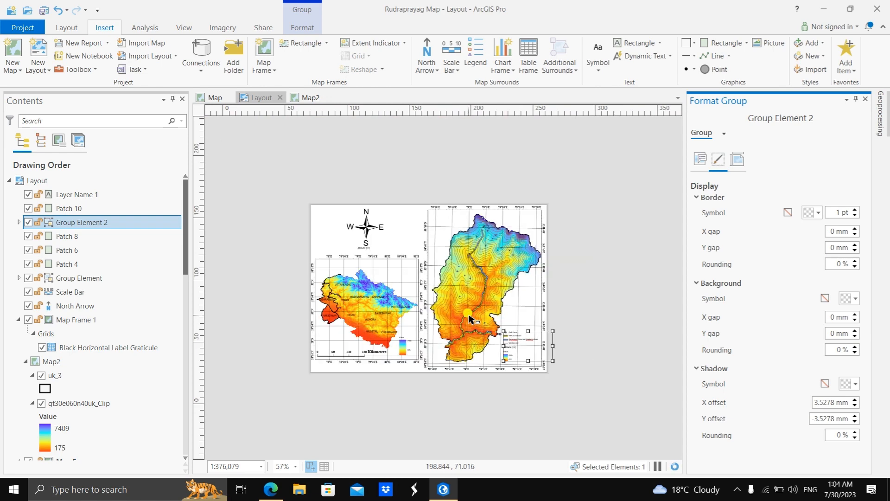
Step: Add a scale bar for the Rudraprayag map along the lower edge of its map frame
scroll(471, 318, up, 2)
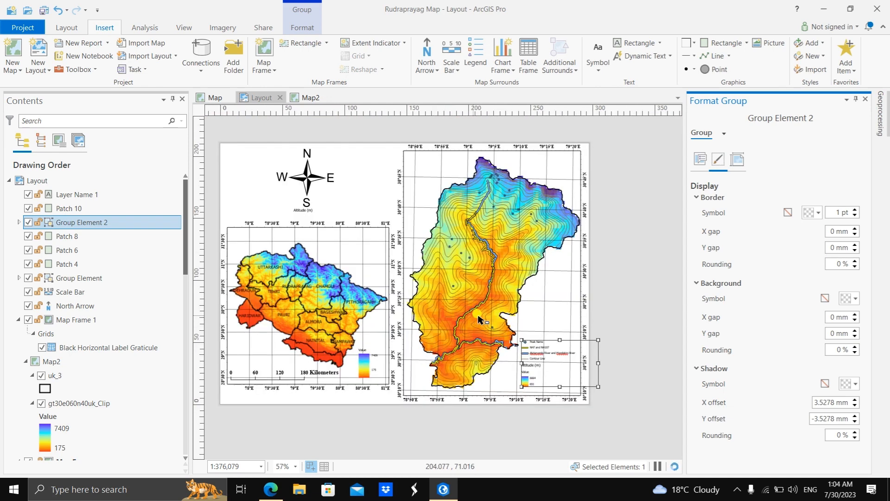
click(621, 273)
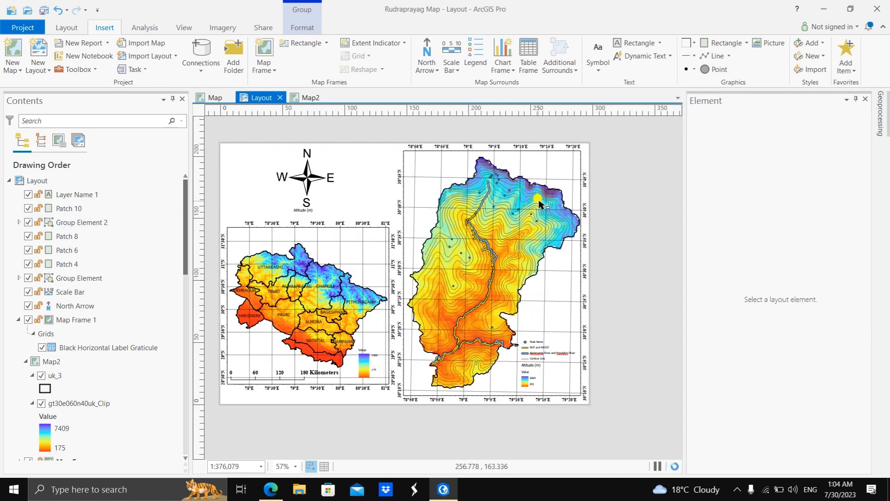
click(473, 227)
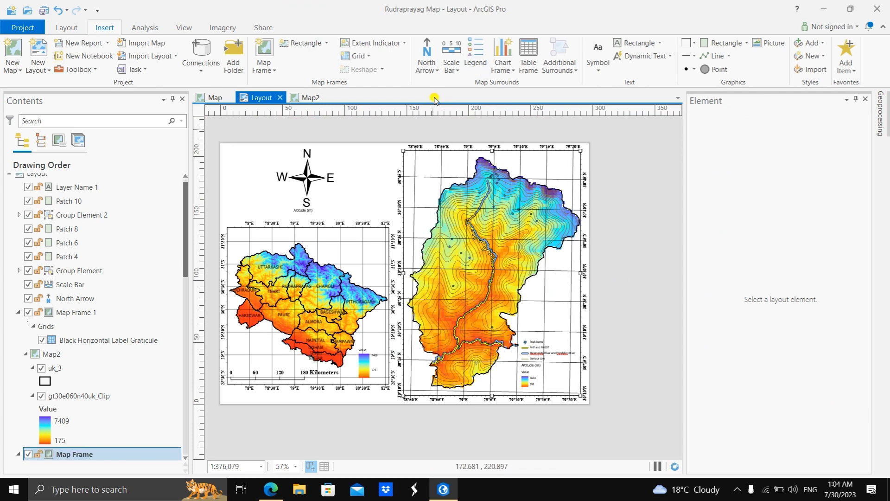
click(451, 77)
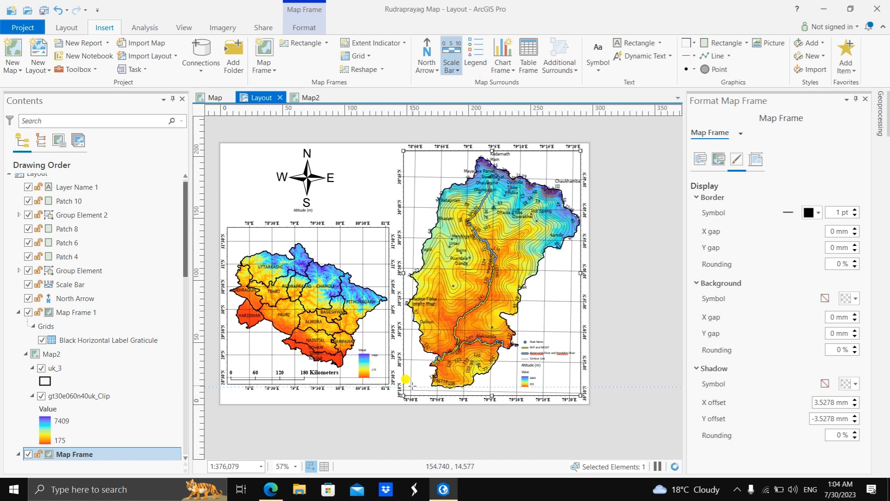
drag(412, 384, 496, 390)
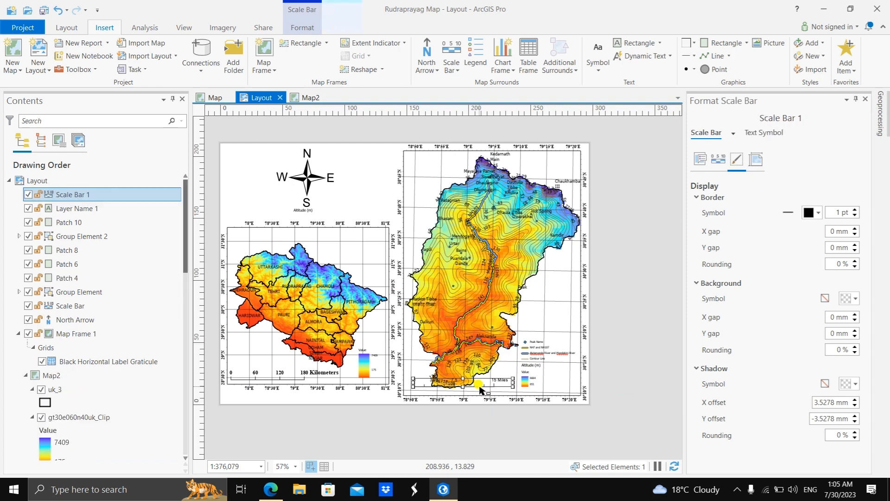
Step: Move the grouped legend upward and place the new scale bar in the lower-right corner of the Rudraprayag map frame
drag(530, 365, 538, 323)
click(488, 385)
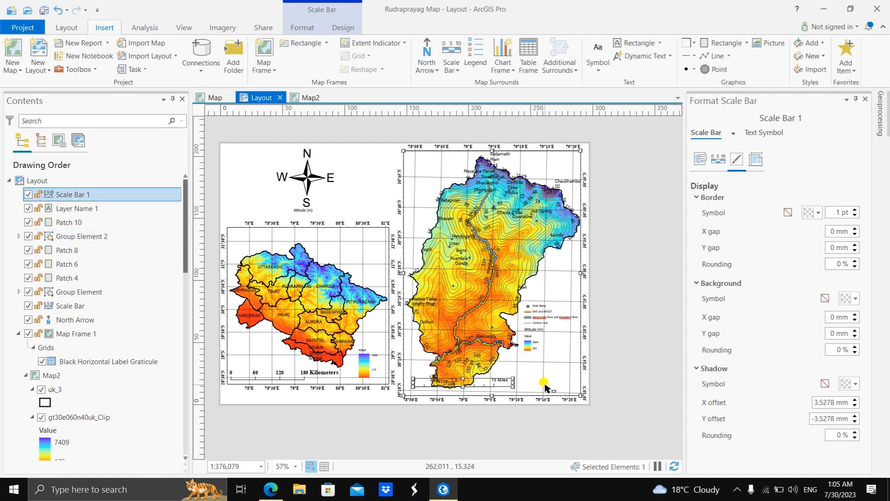
shift+click(503, 382)
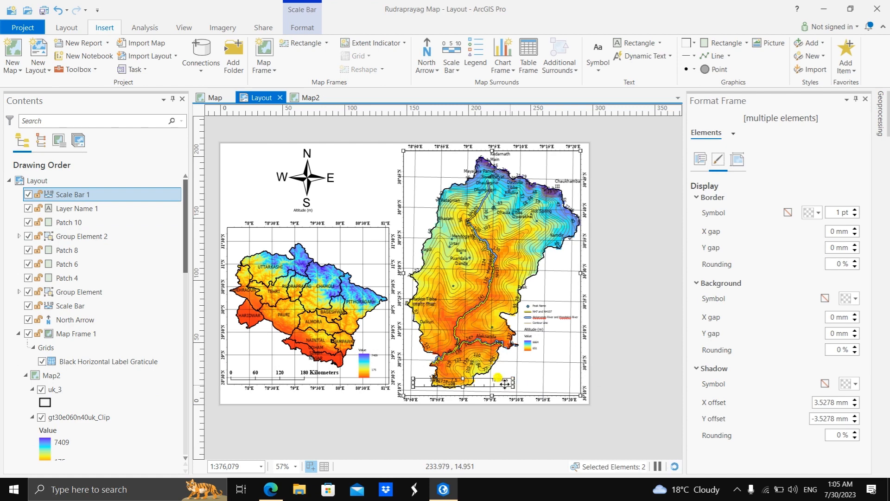
click(505, 381)
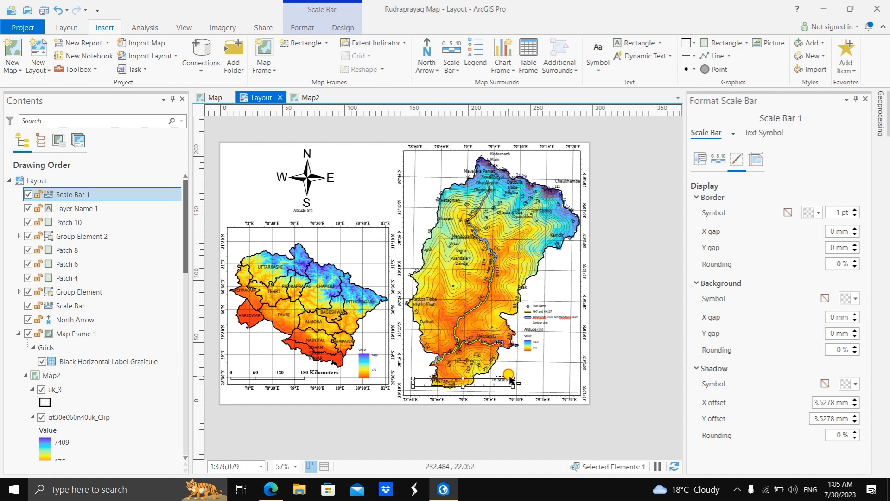
click(510, 381)
click(488, 385)
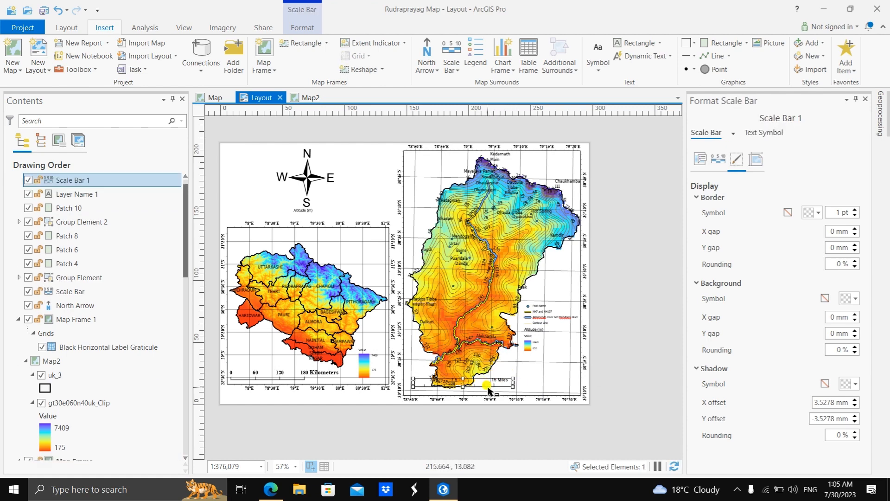
drag(483, 385, 546, 388)
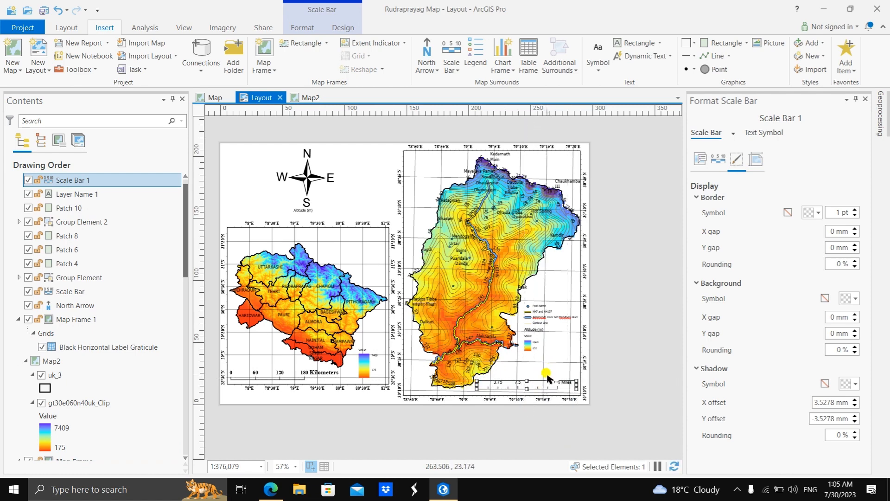
Step: Set the map units of the Rudraprayag scale bar to Kilometers
double_click(546, 380)
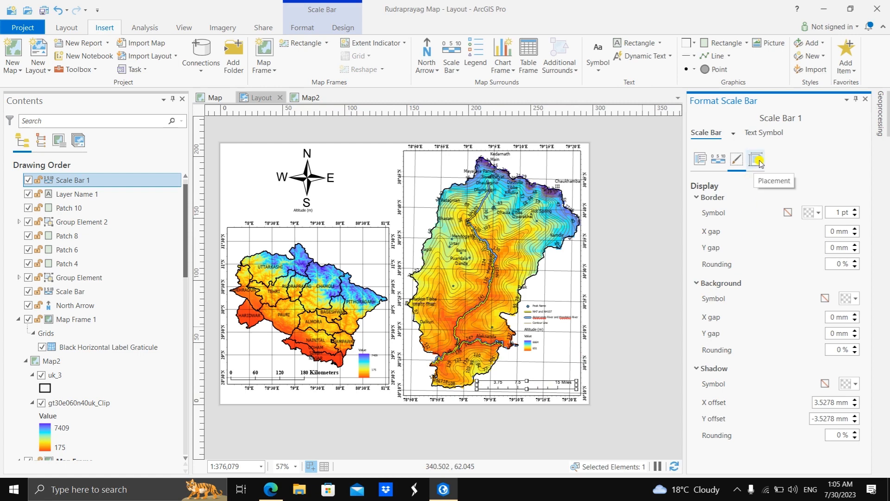
click(702, 158)
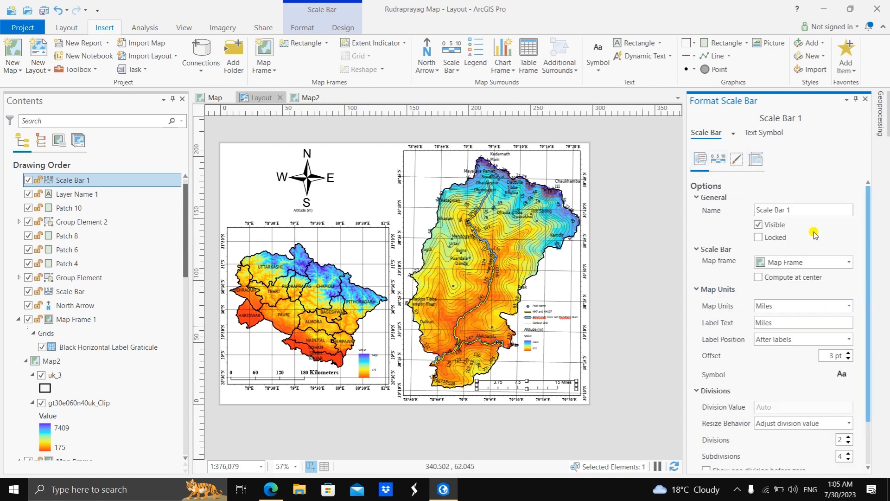
scroll(814, 234, down, 2)
click(848, 253)
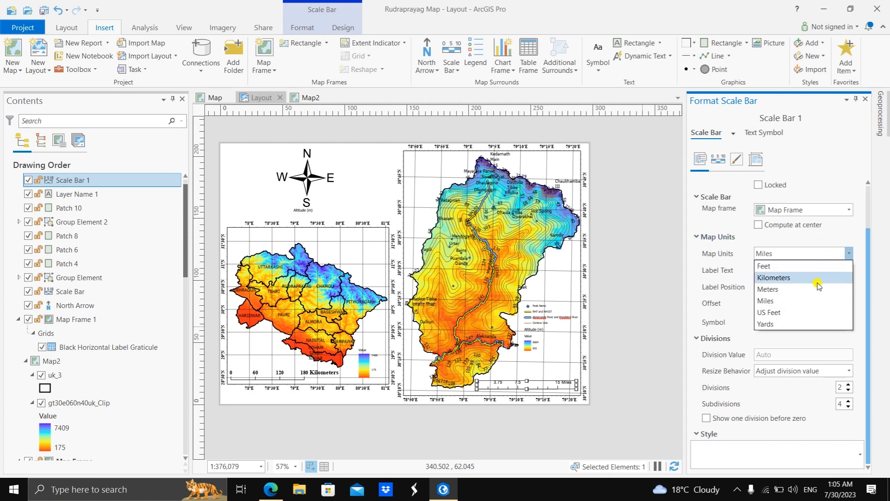
click(817, 280)
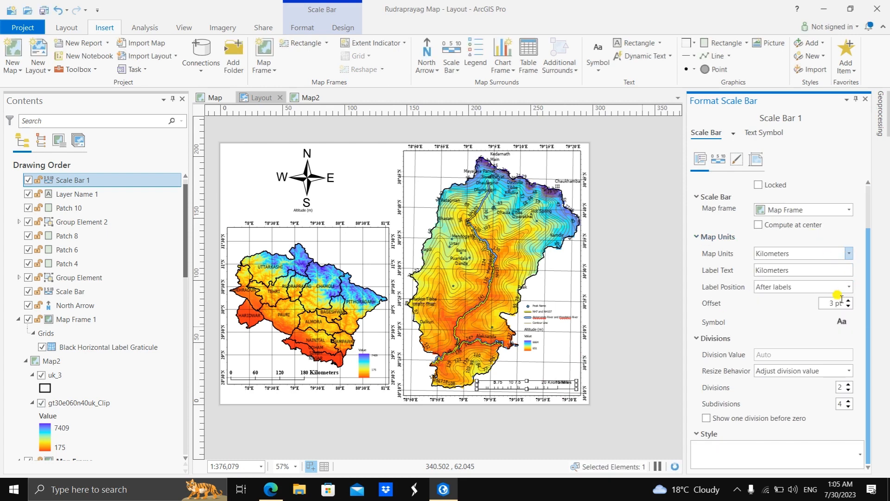
Step: Set the unit label text of the Rudraprayag scale bar to Times New Roman with a bold font style
click(846, 324)
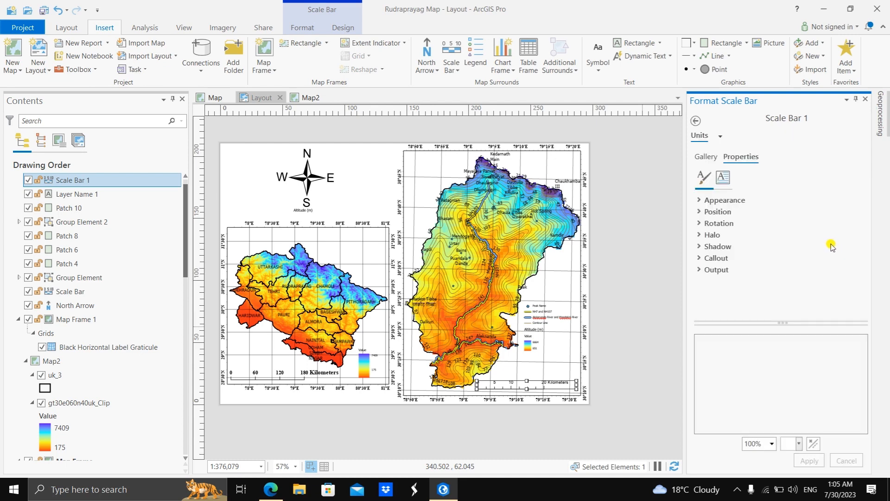
click(700, 199)
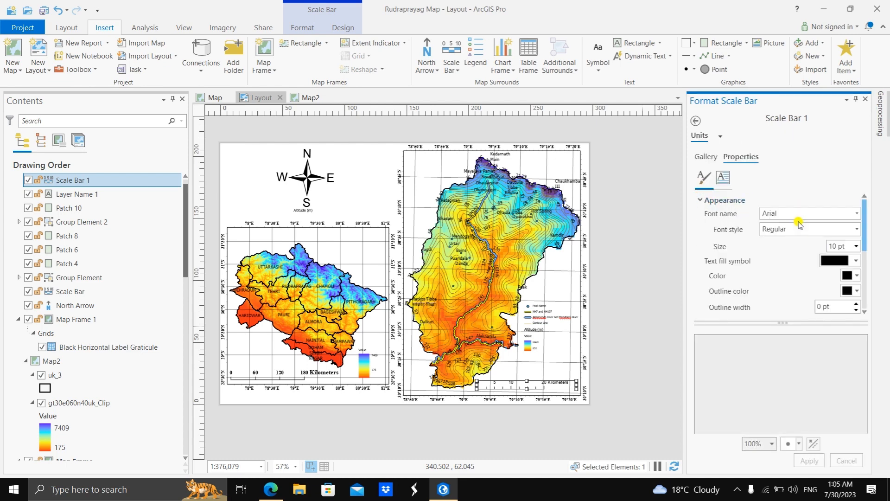
click(856, 213)
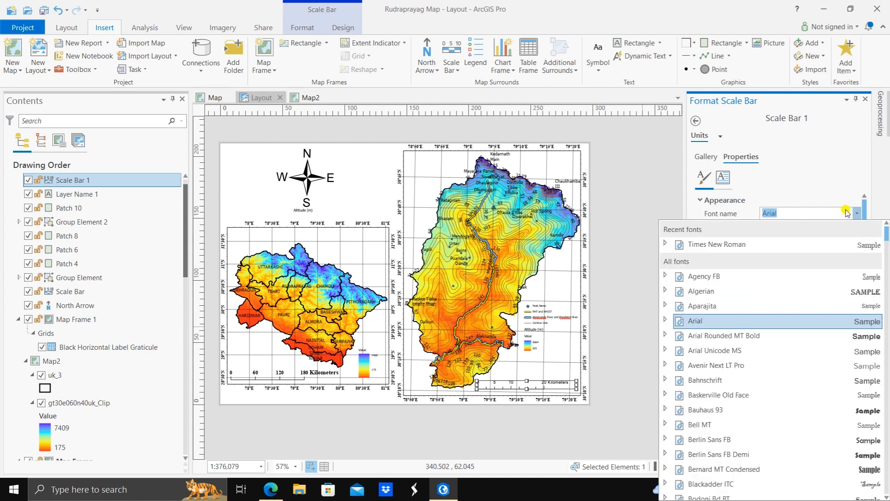
click(739, 244)
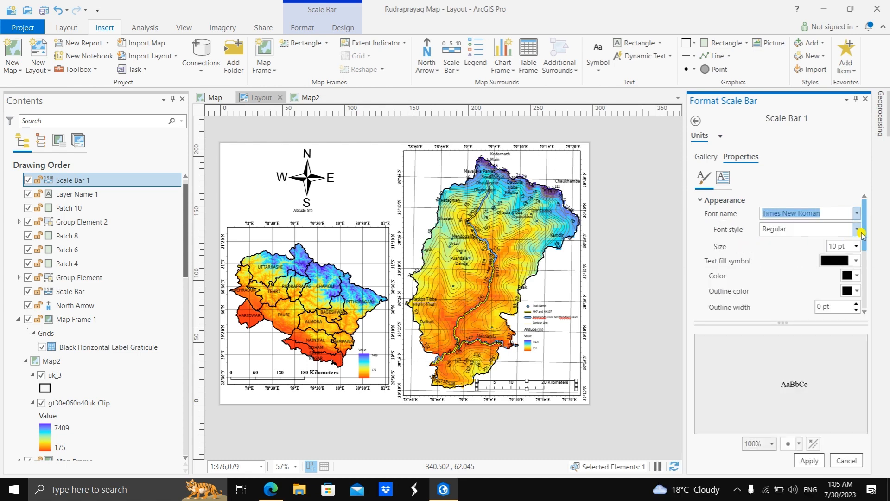
click(858, 232)
click(790, 258)
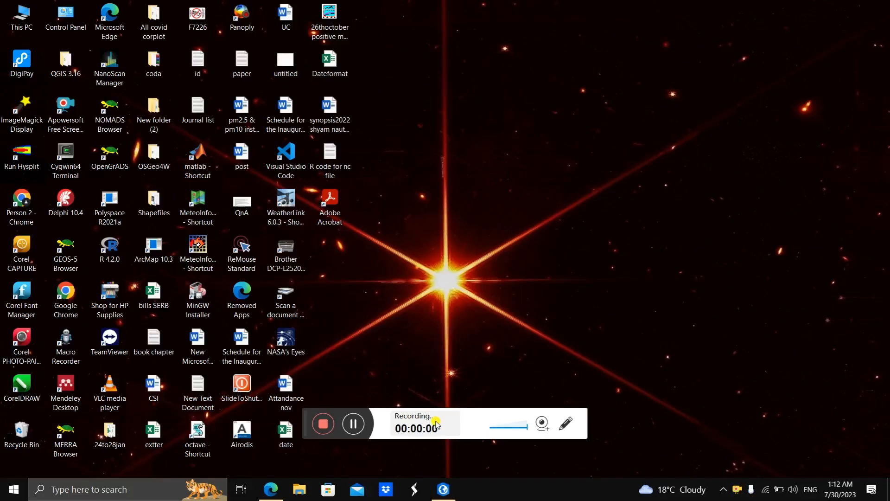
Step: Switch back to ArcGIS Pro and open the text symbol settings of the "Alakananda River and Mandakini River" legend label
drag(302, 423, 488, 497)
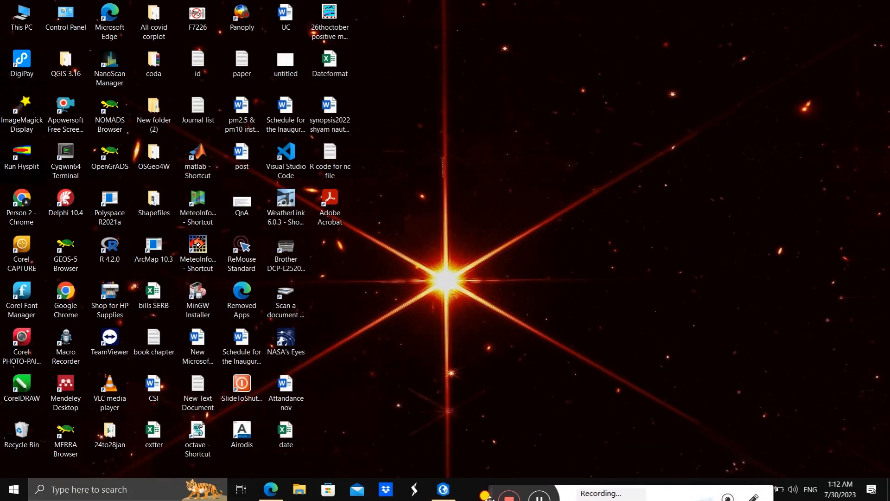
click(443, 489)
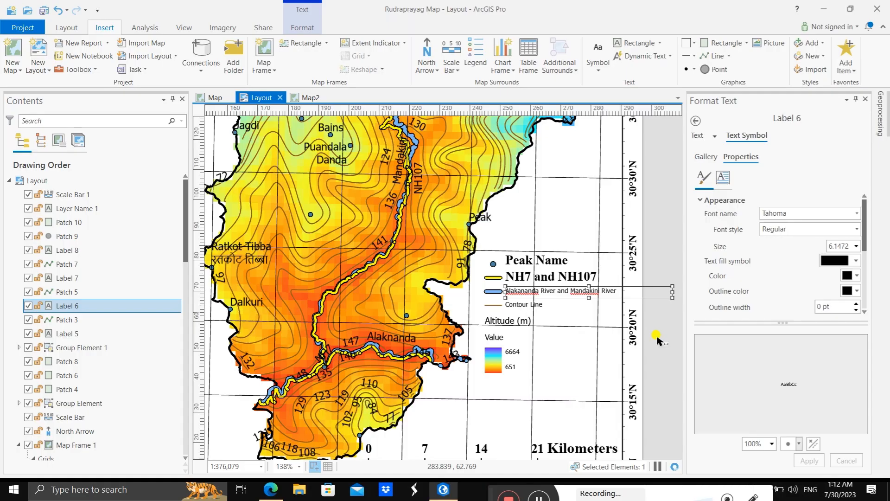
click(579, 295)
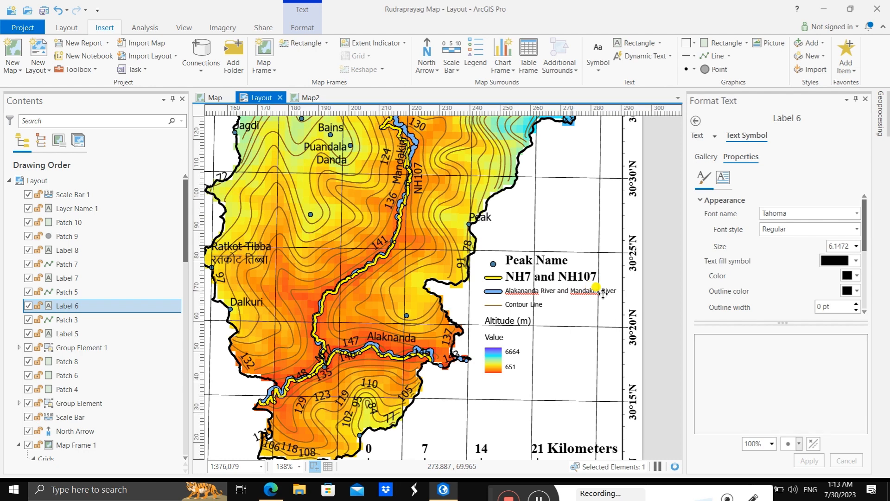
double_click(602, 292)
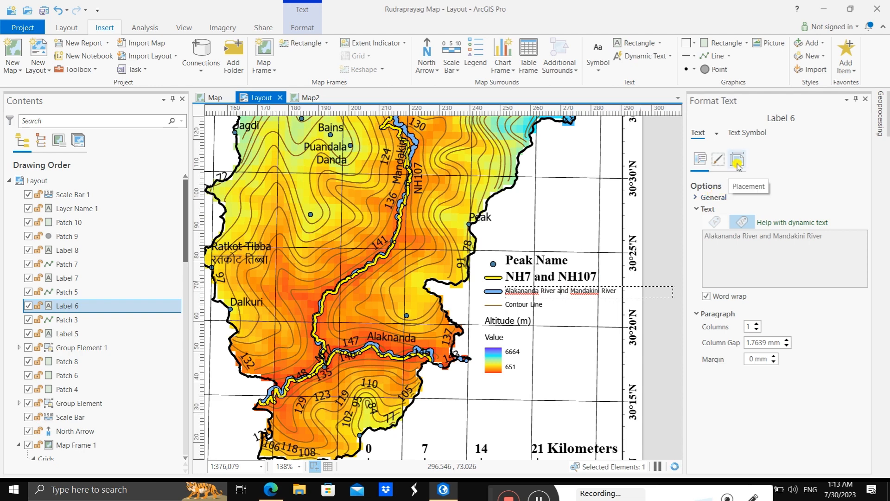
click(743, 134)
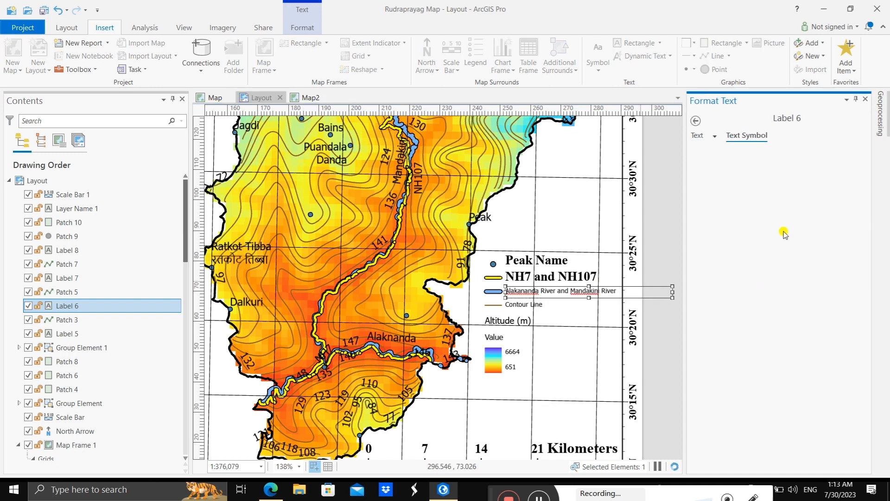
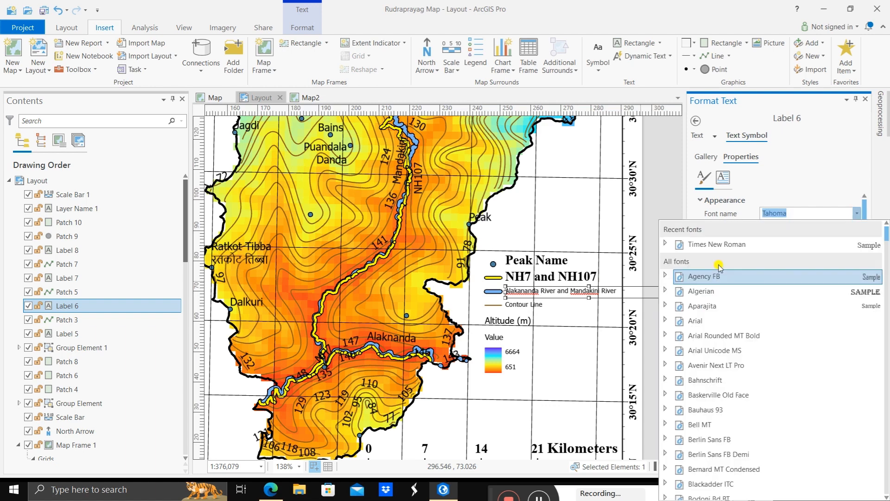
Step: Set the "Alakananda River and Mandakini River" legend label to Times New Roman, Bold, 12 pt and apply it
click(718, 244)
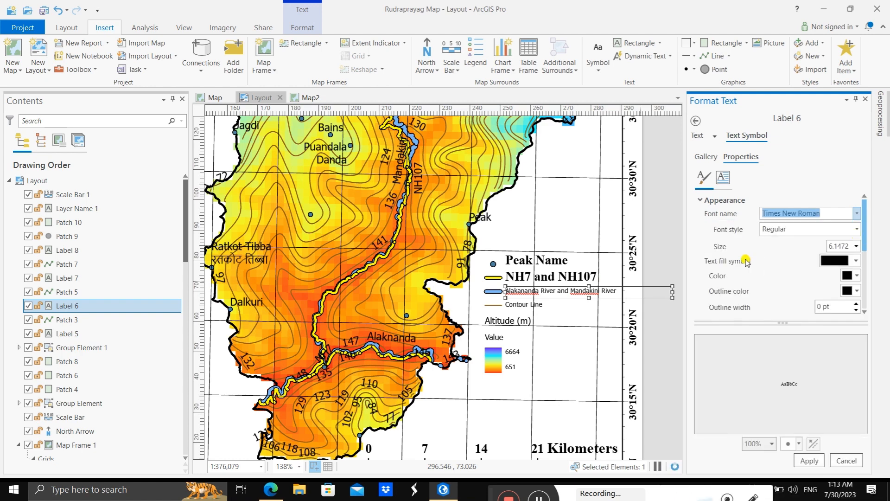
click(859, 228)
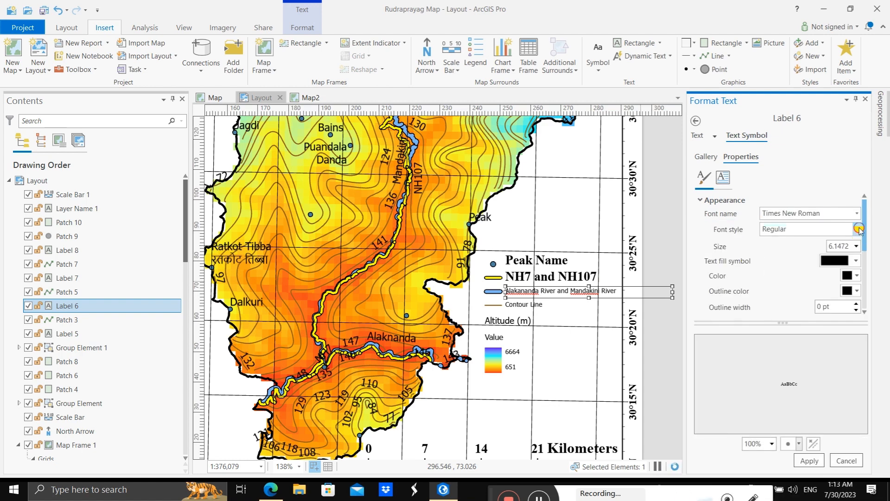
click(859, 228)
click(856, 249)
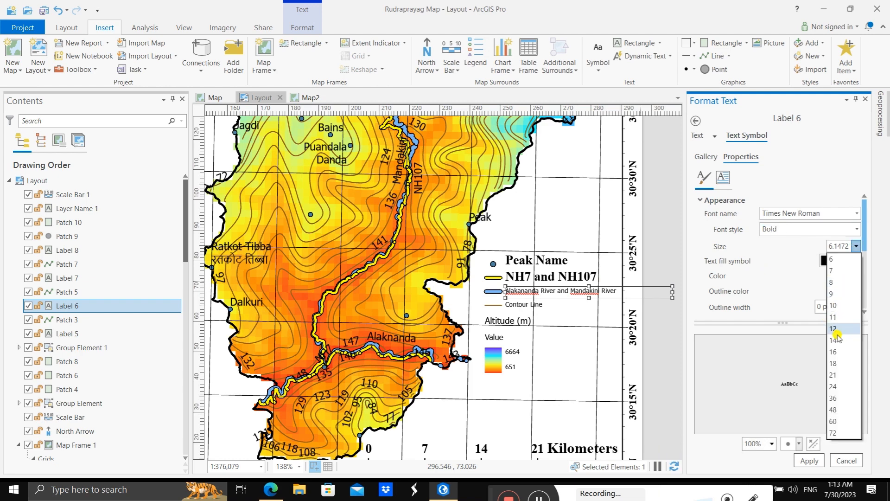
click(833, 328)
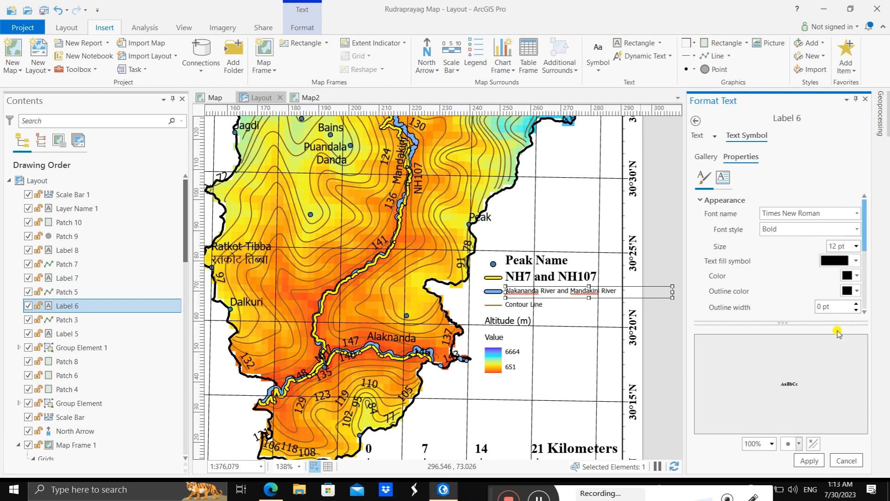
click(809, 460)
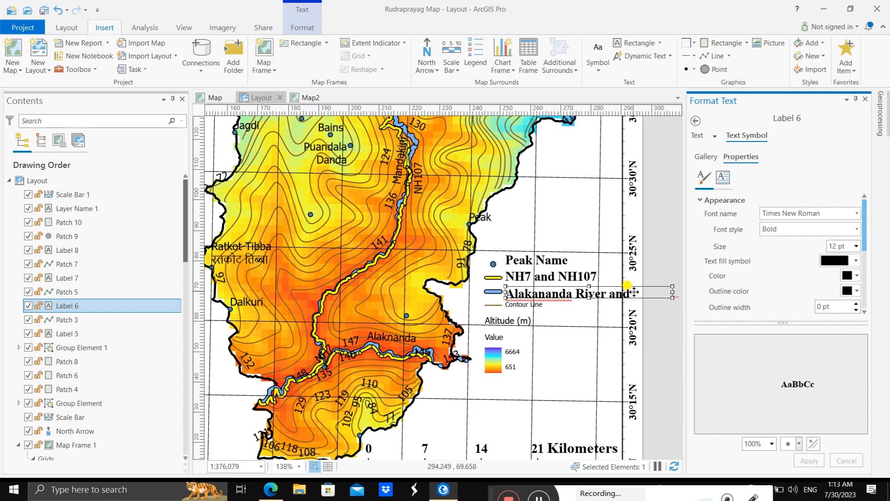
Step: Break the river legend label into two lines before "and Mandakini River" and enlarge its text box downward to fit both
click(611, 292)
double_click(611, 293)
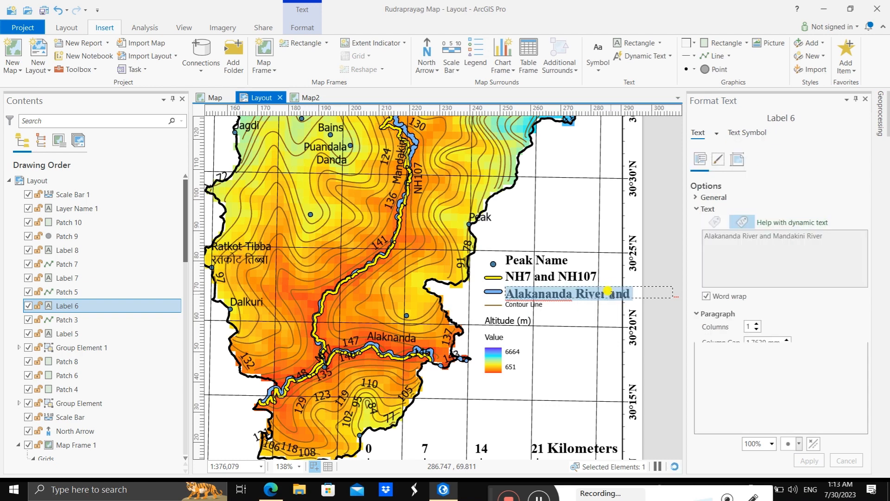
click(612, 295)
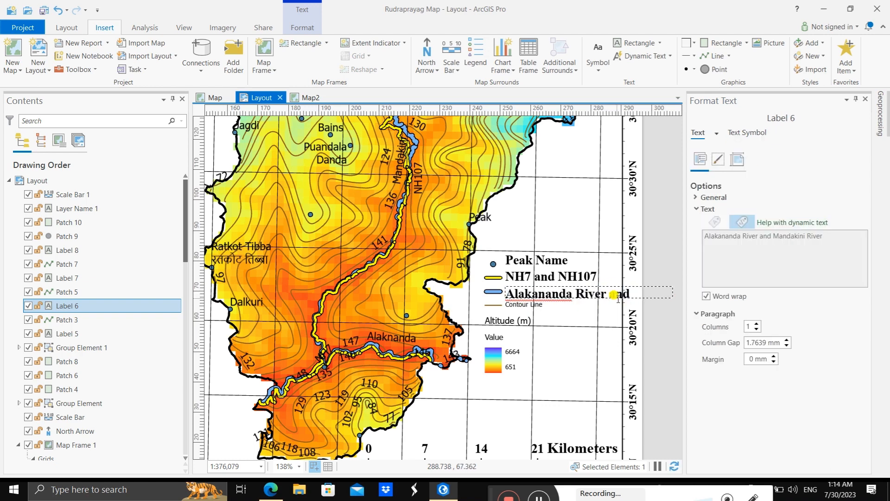
double_click(617, 299)
key(BackSpace)
key(Escape)
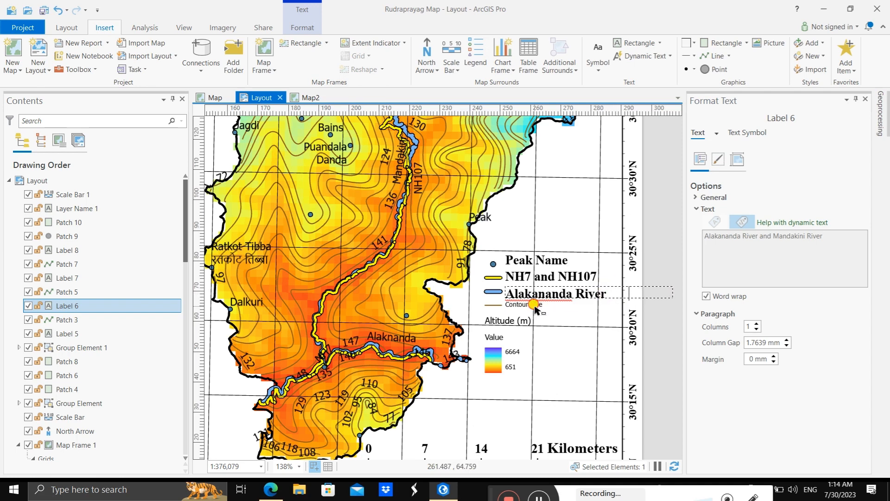
drag(589, 298, 589, 321)
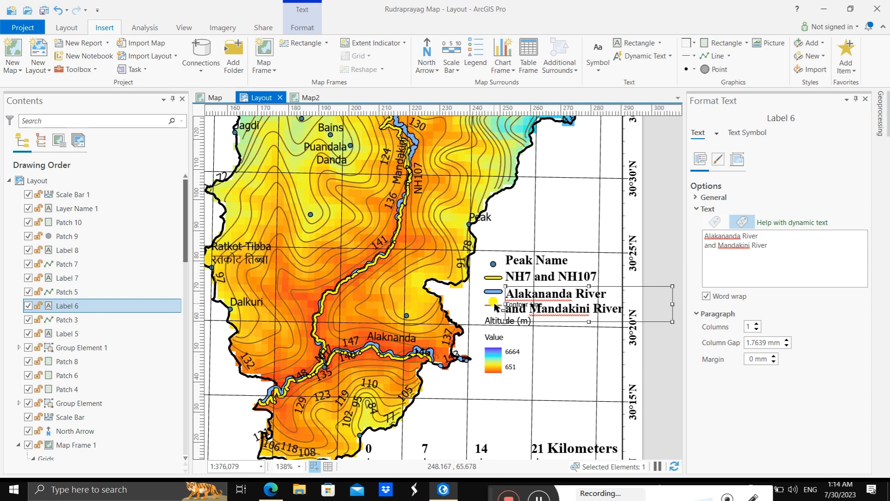
Step: Move the Altitude (m) legend group and the contour line patch down to clear the two-line river label
click(493, 352)
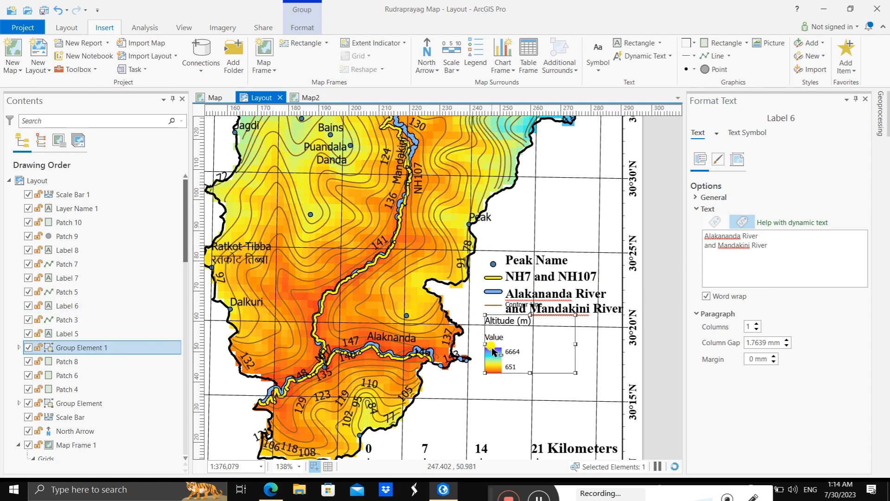
drag(510, 370, 514, 404)
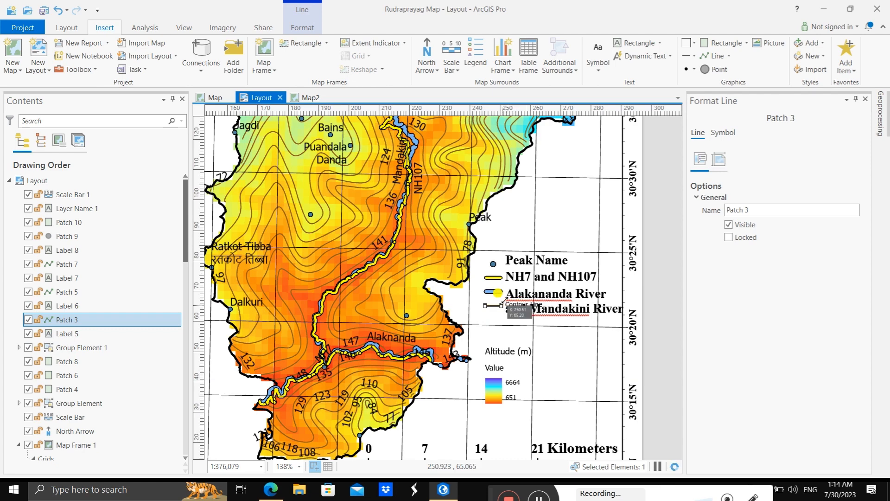
click(522, 304)
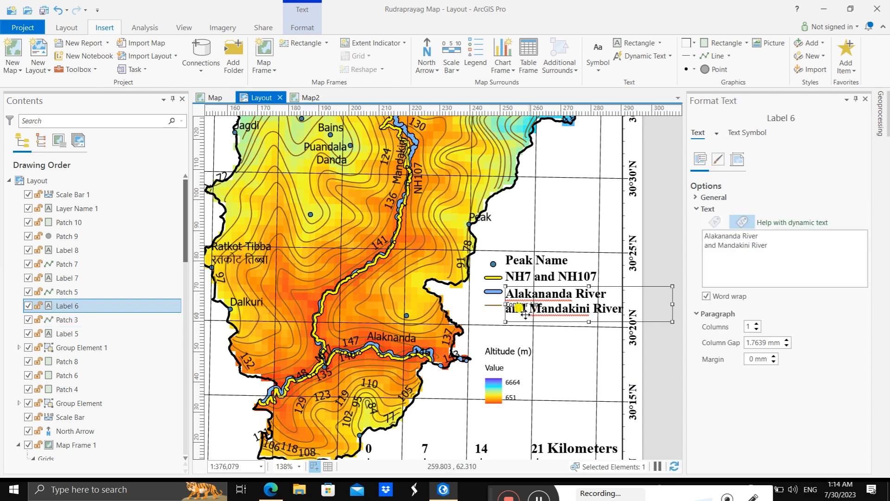
click(500, 308)
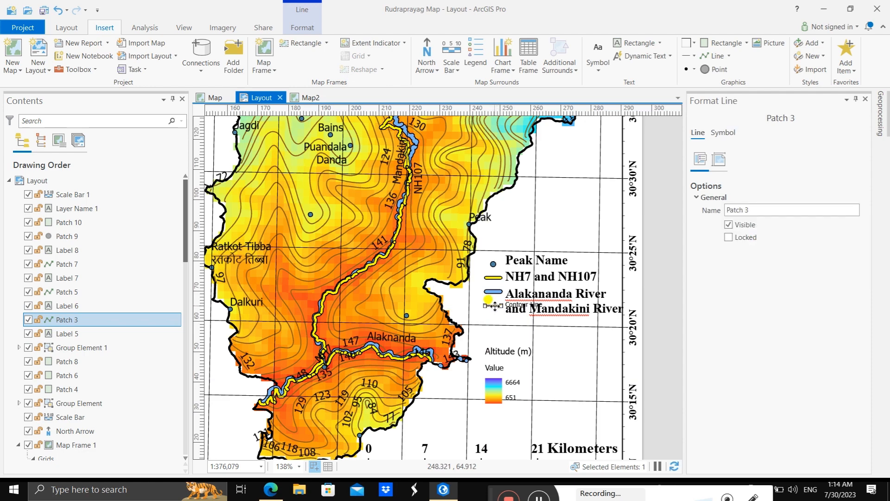
drag(497, 310, 494, 330)
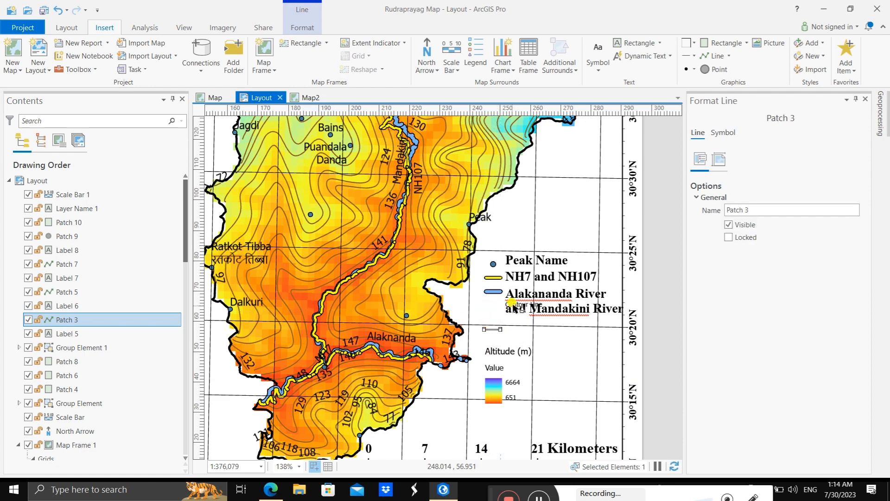
Step: Move the "Contour Line" label beside its line patch and realign the two-line river label beneath "NH7 and NH107"
click(516, 306)
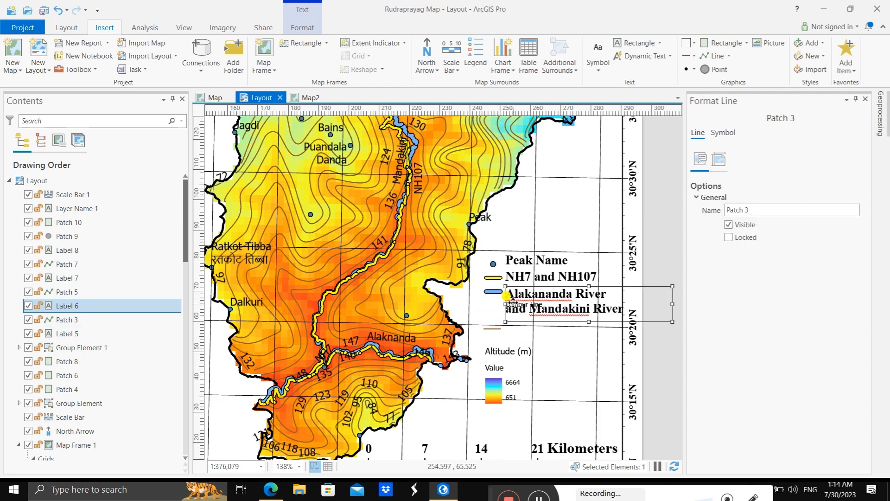
drag(521, 303, 515, 333)
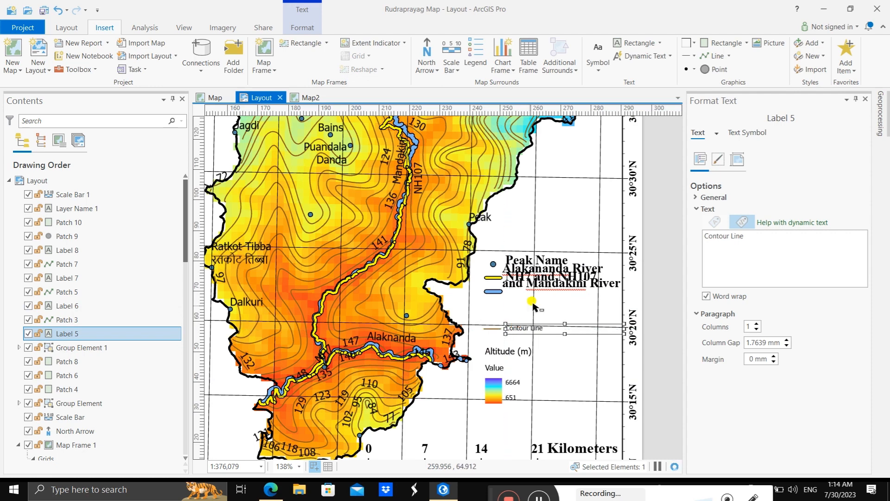
click(528, 273)
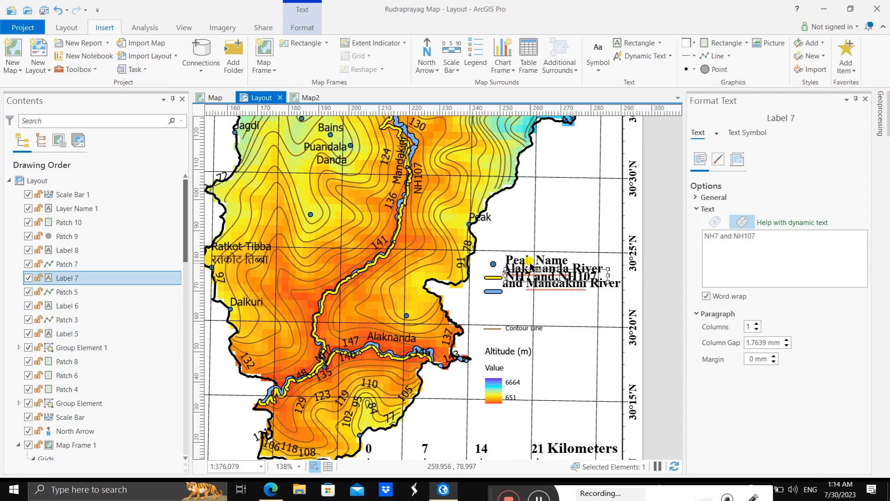
click(530, 261)
click(603, 285)
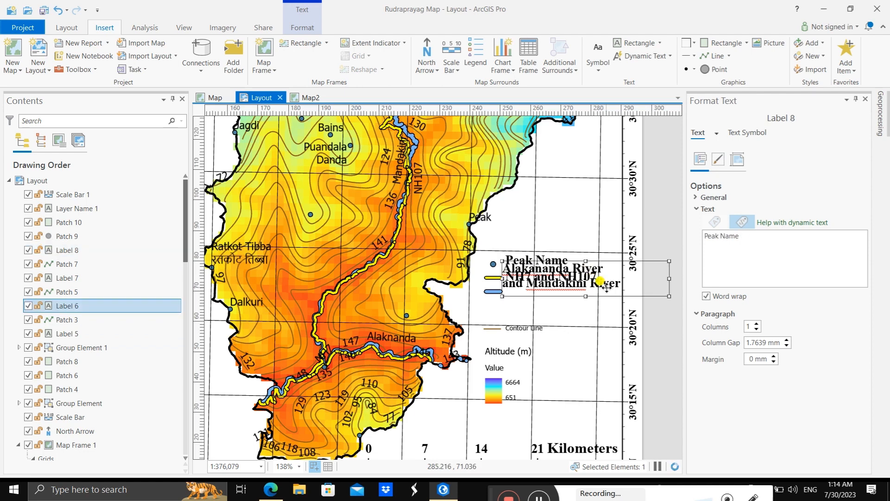
drag(607, 287, 603, 319)
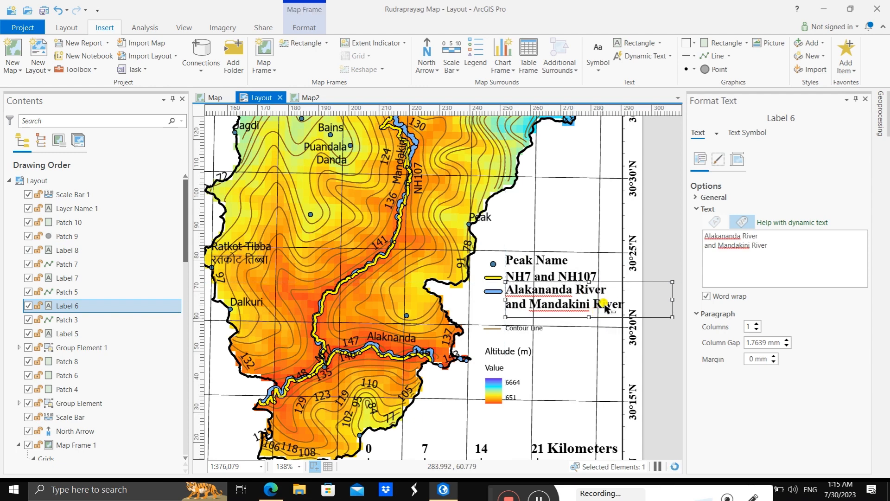
Step: Set the "Contour Line" legend label to Times New Roman, Bold, 12 pt and apply it
click(502, 327)
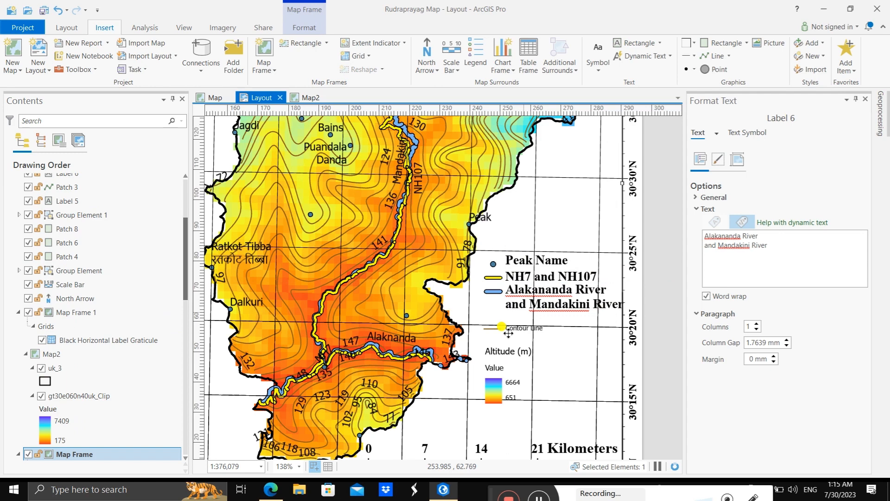
click(524, 328)
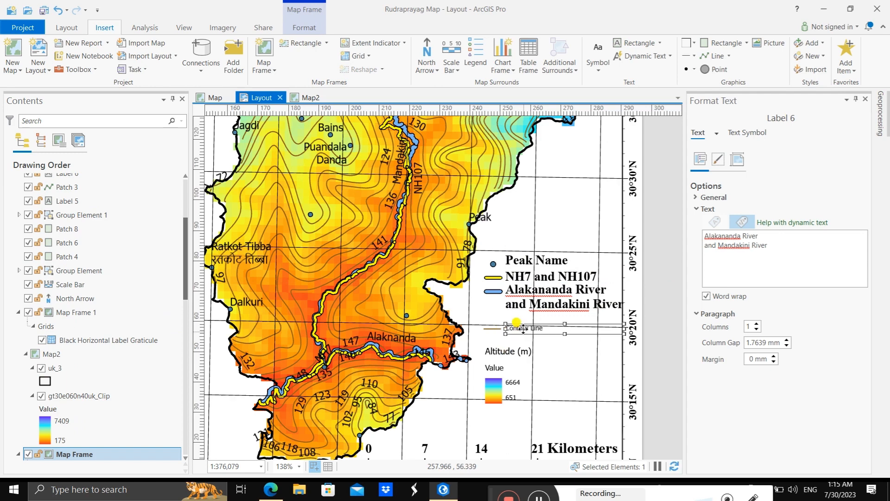
click(544, 332)
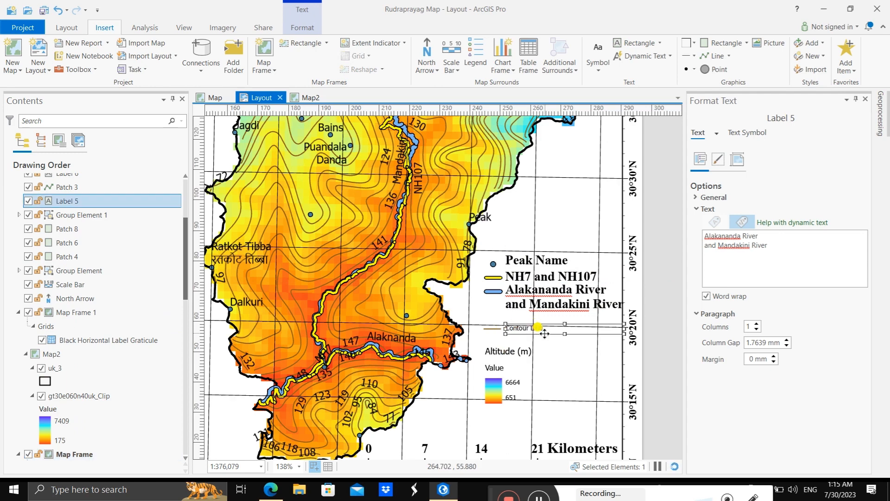
click(738, 159)
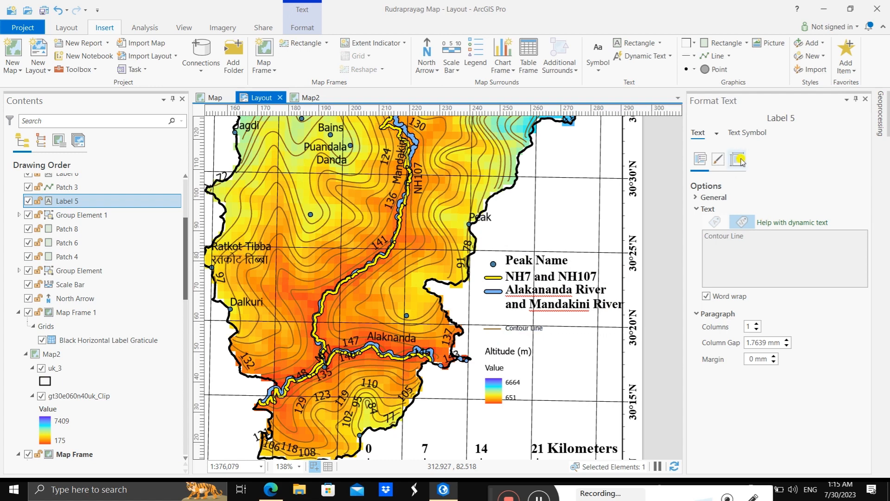
click(745, 133)
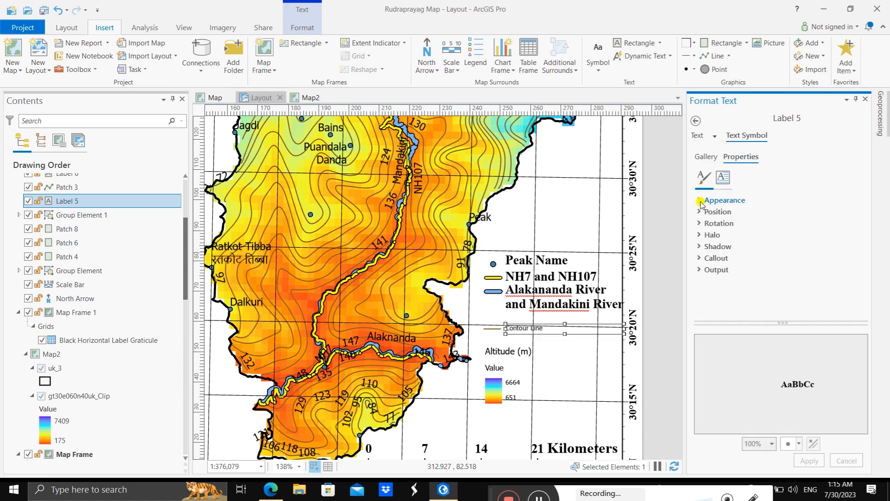
click(699, 201)
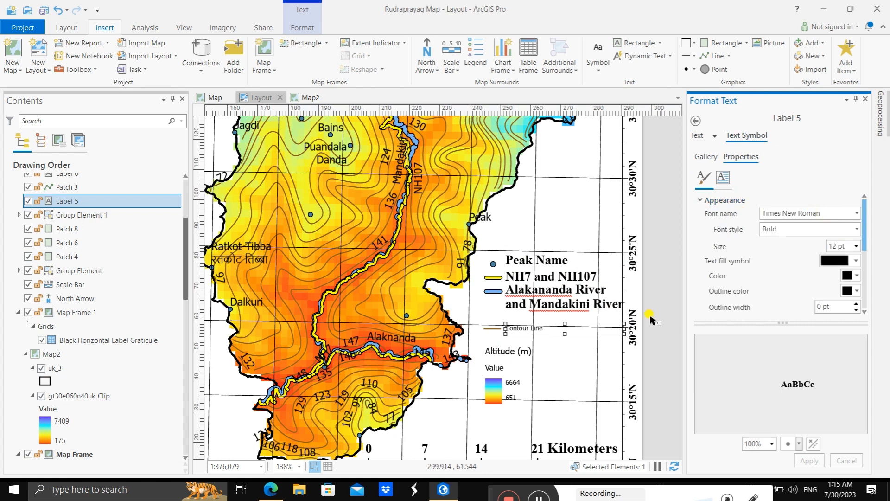
click(857, 213)
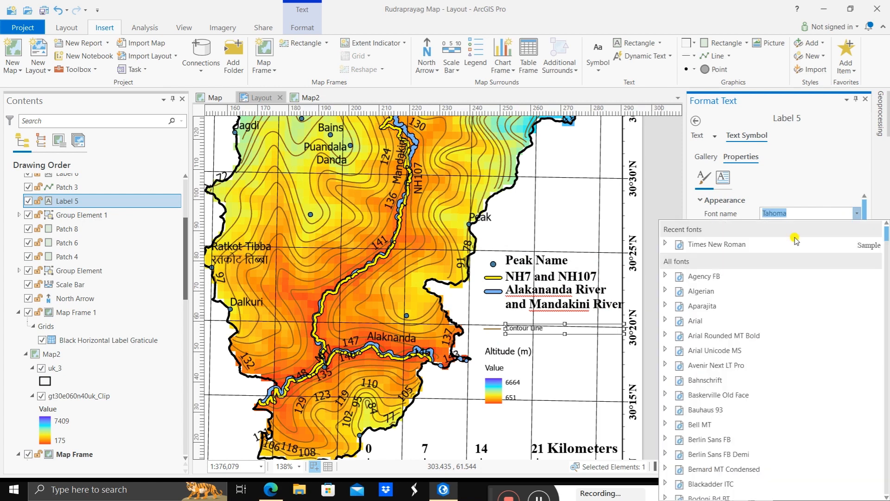
scroll(710, 282, down, 15)
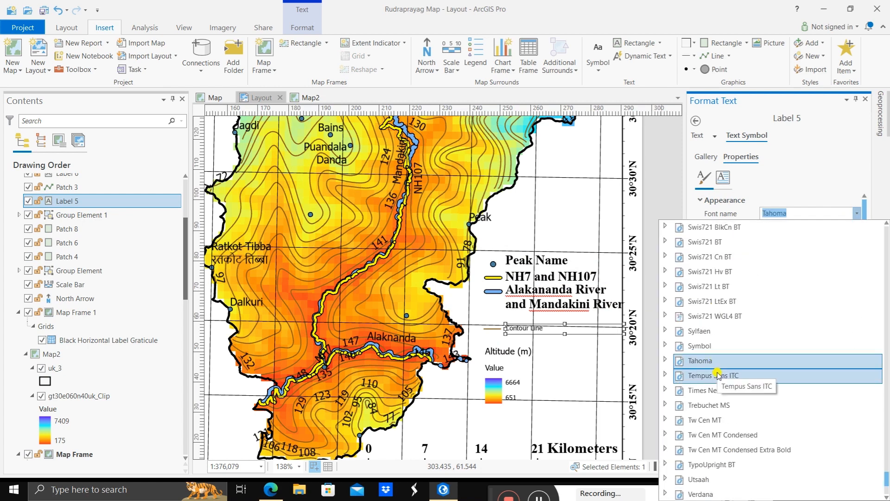
click(718, 390)
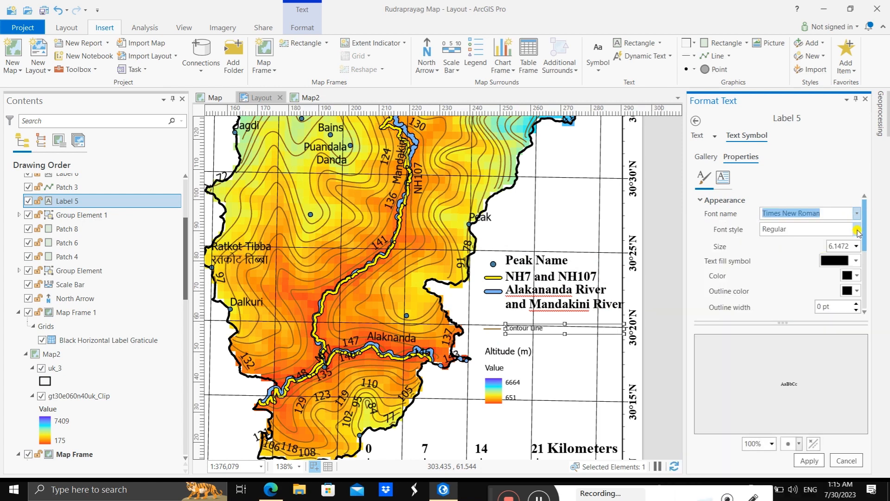
click(856, 229)
click(783, 256)
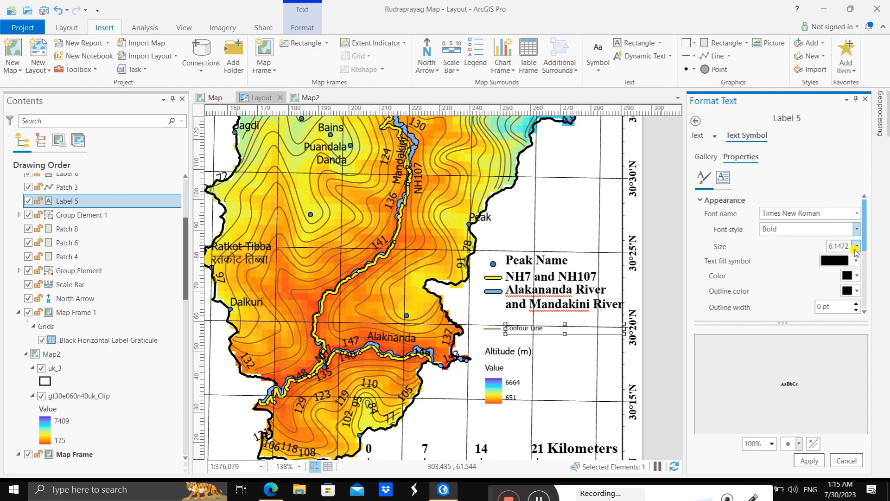
click(856, 246)
click(835, 329)
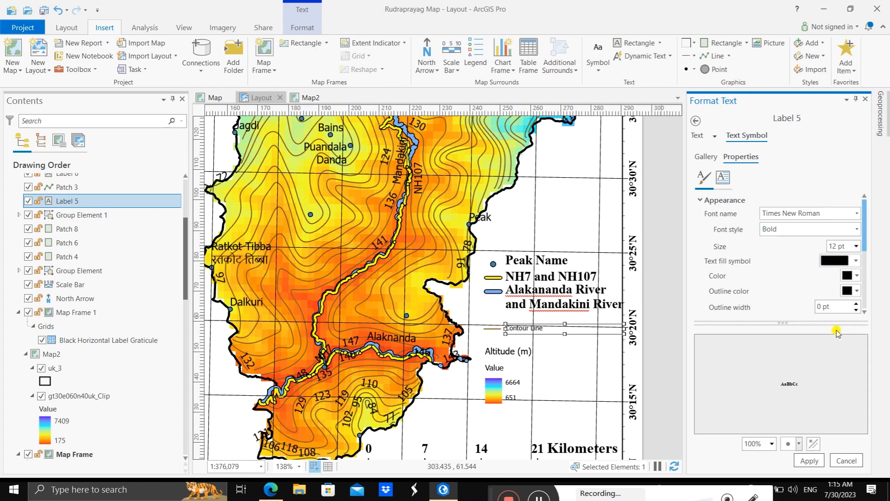
click(809, 460)
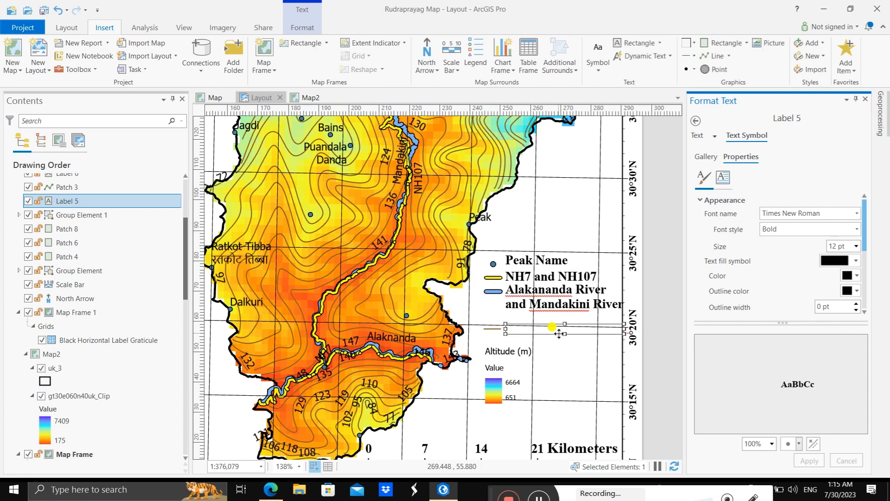
Step: Enlarge the "Contour Line" label's text box to fit its text and align the contour line patch with the label
drag(564, 334, 538, 312)
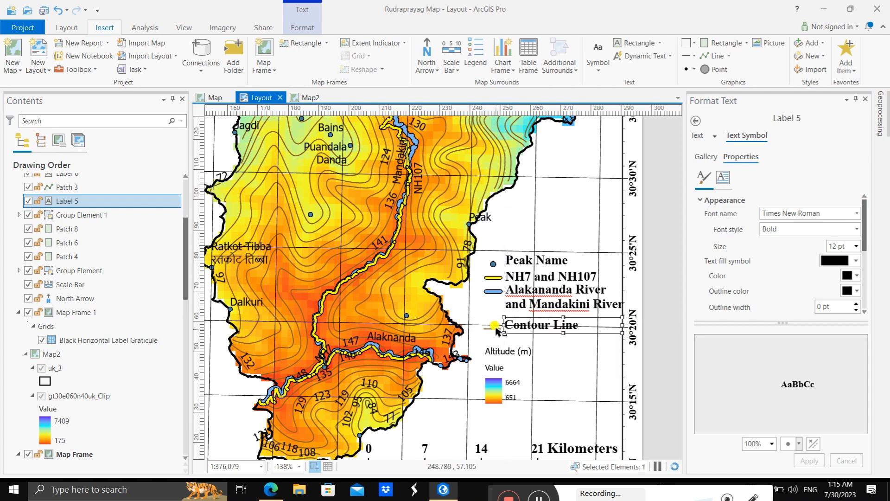
click(493, 329)
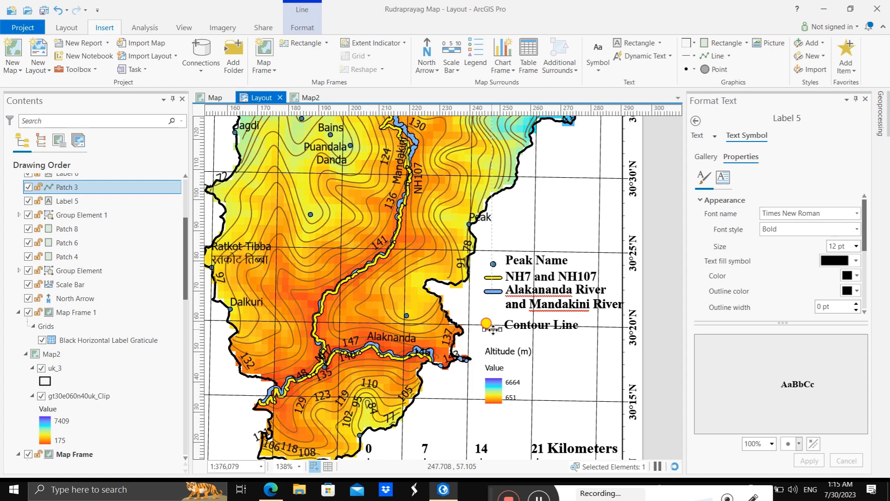
drag(493, 329, 495, 325)
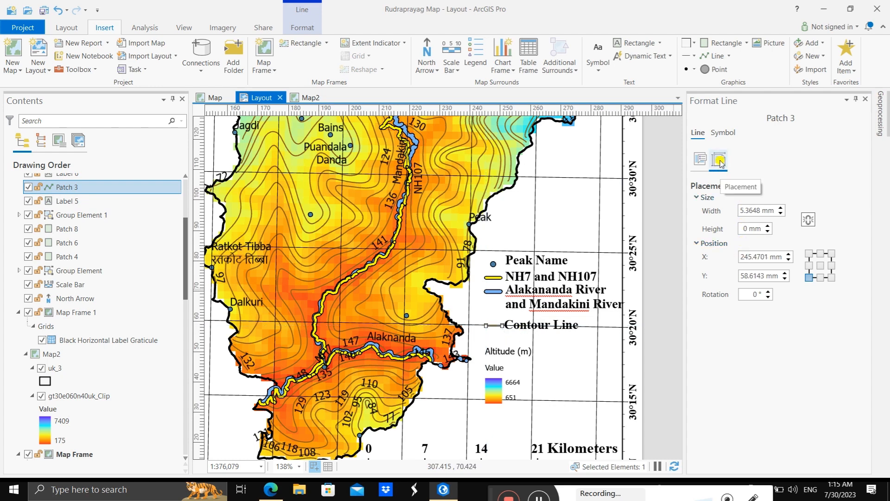
click(721, 135)
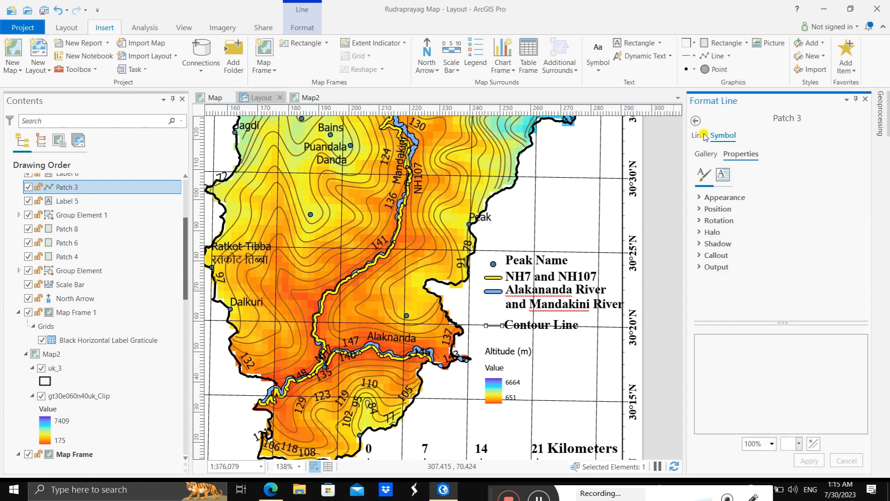
click(700, 197)
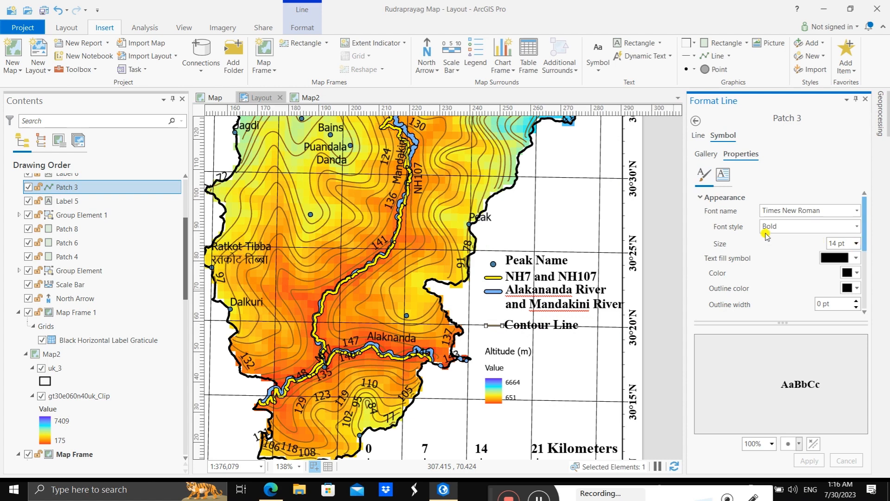
click(723, 180)
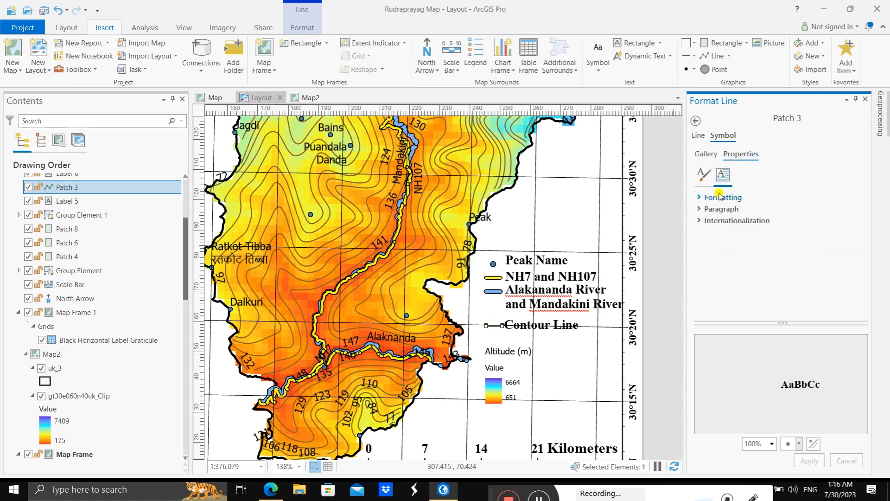
click(703, 175)
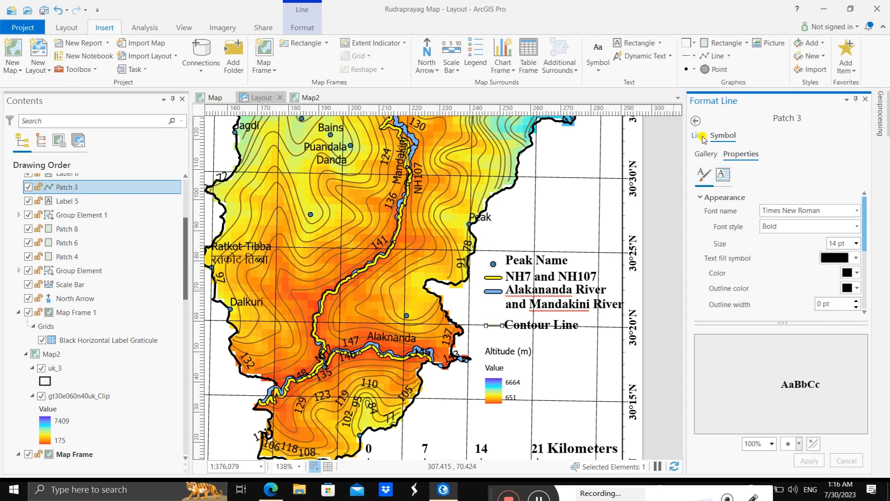
click(701, 137)
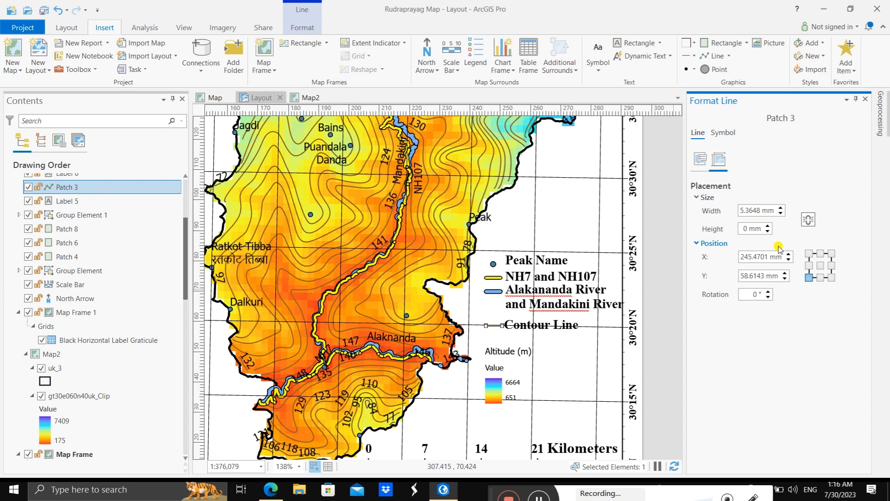
Step: Set the contour line patch's width to 7 mm
click(781, 208)
click(767, 207)
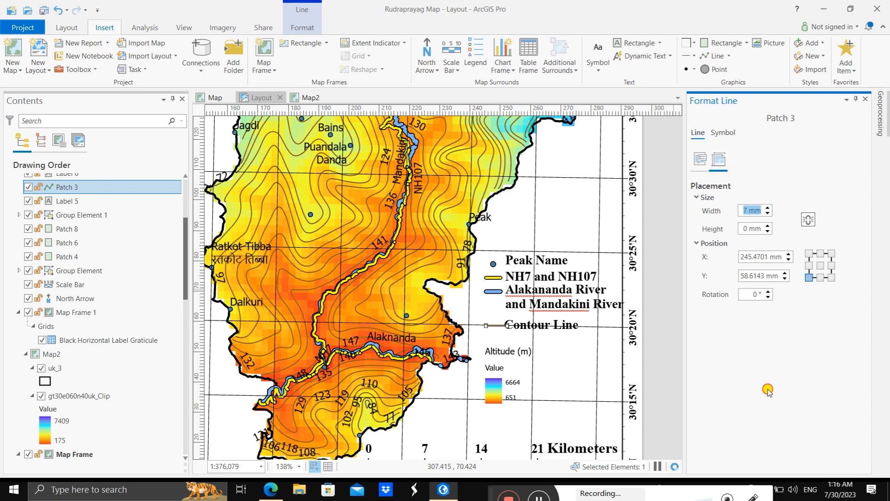
click(498, 335)
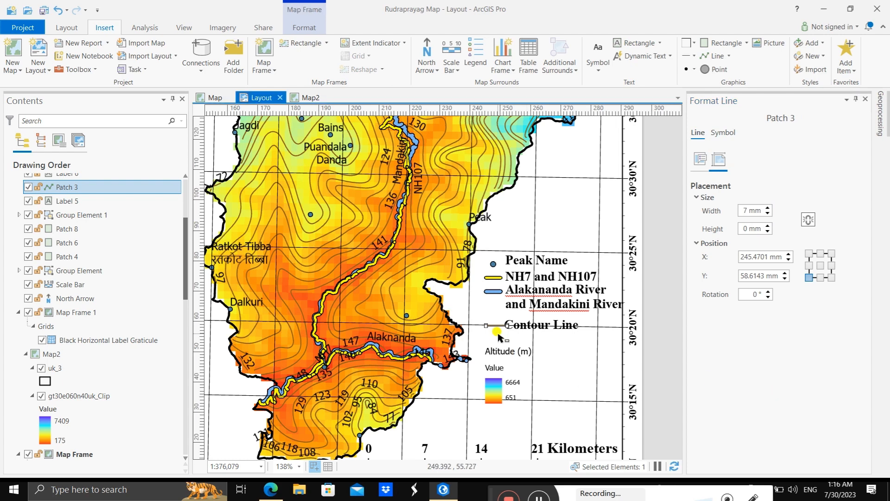
Step: Resize the contour line patch to about 6.4 mm wide and move it up to about X 244.1 mm, Y 61.2 mm
click(496, 326)
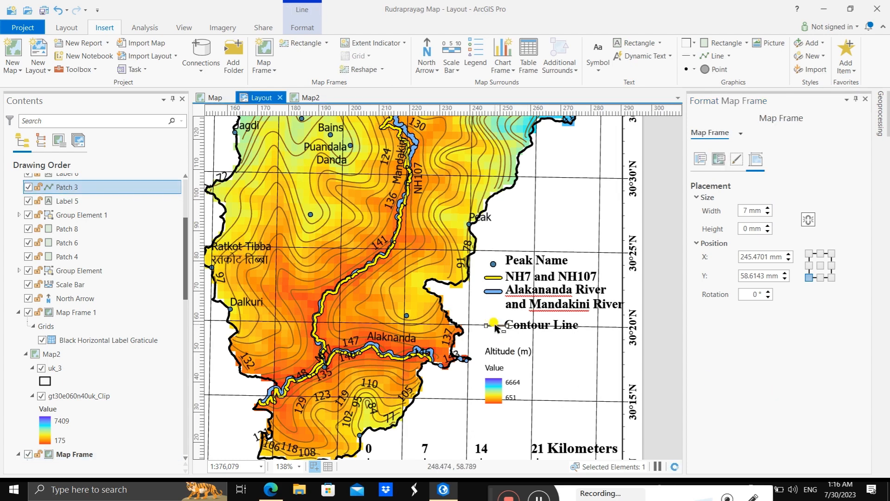
mouse_move(496, 325)
mouse_down()
mouse_move(490, 319)
mouse_move(503, 318)
mouse_up()
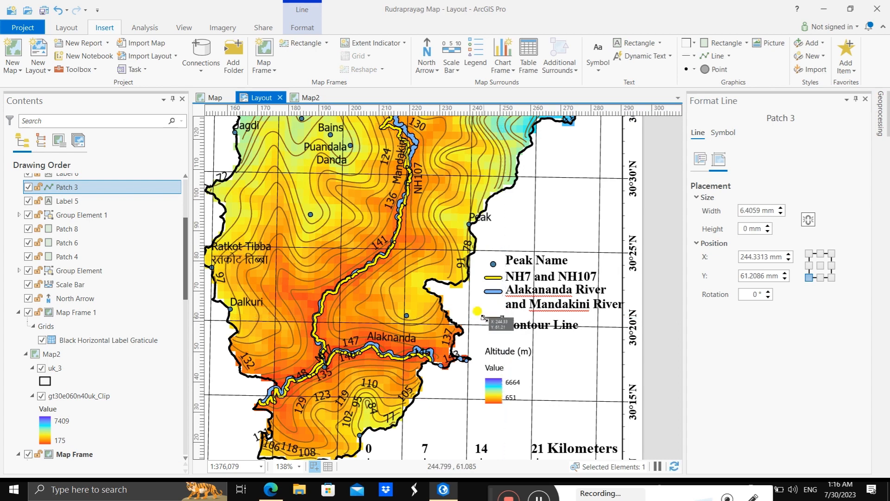
drag(488, 317, 489, 324)
click(496, 340)
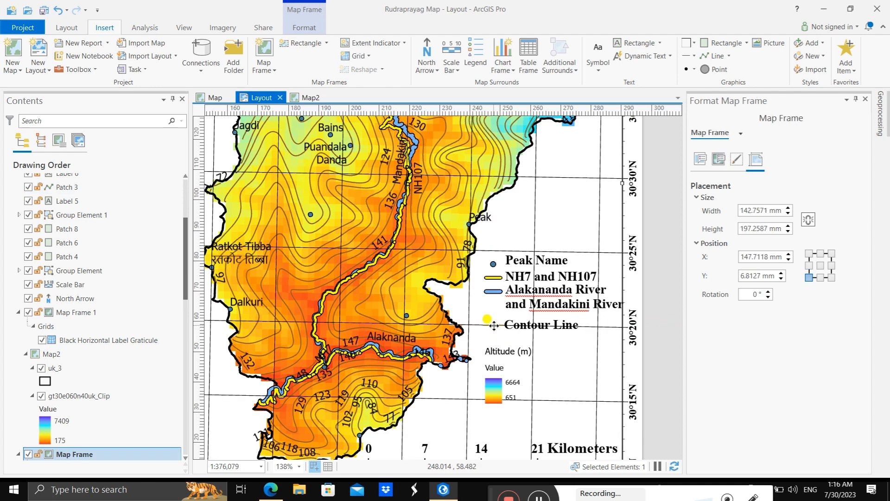
click(493, 324)
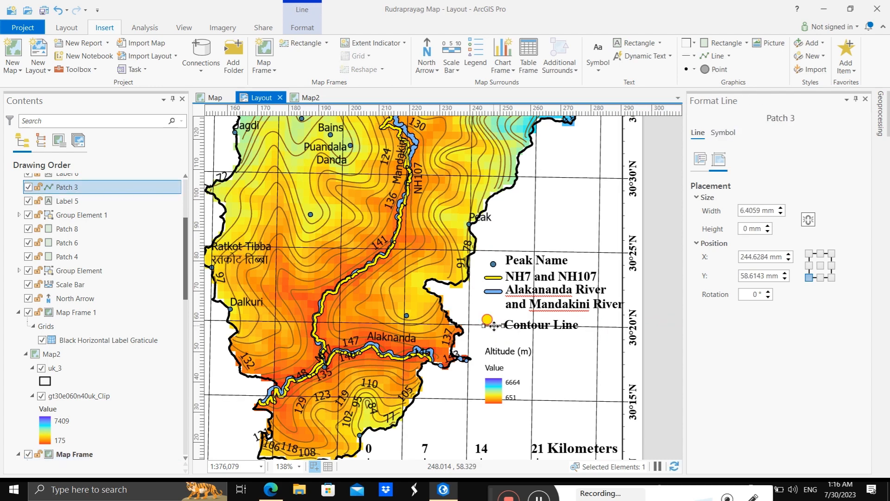
drag(493, 325, 492, 320)
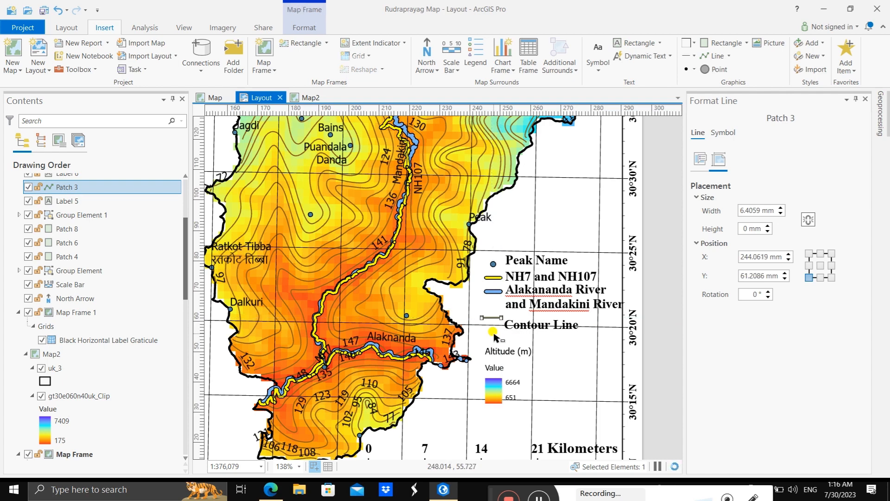
click(497, 324)
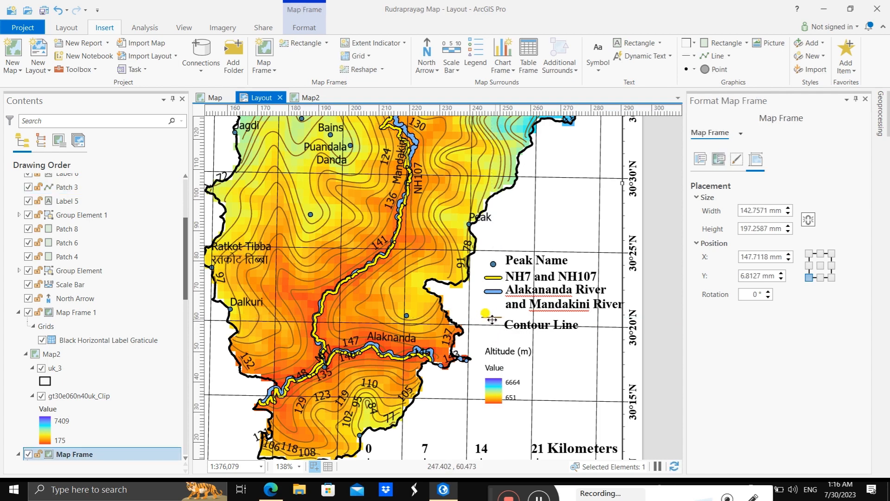
Step: Set the contour line patch's line width to 3 pt and apply it
click(491, 318)
click(537, 495)
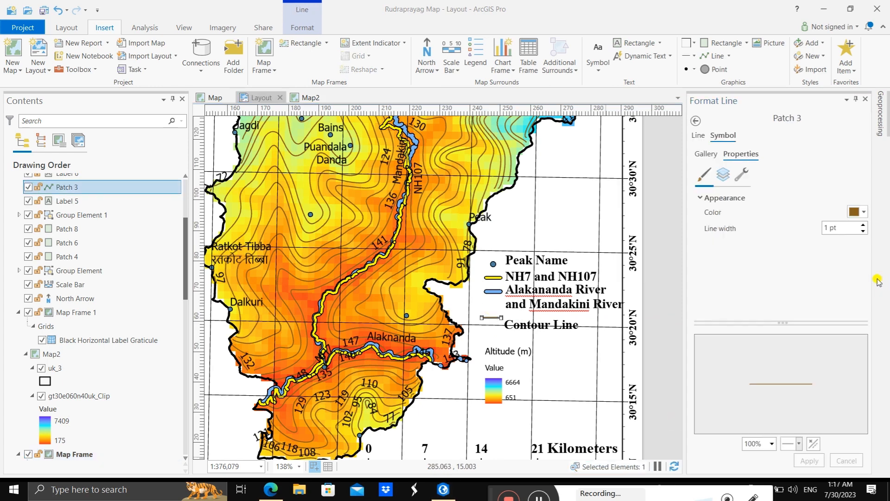
click(863, 225)
click(863, 224)
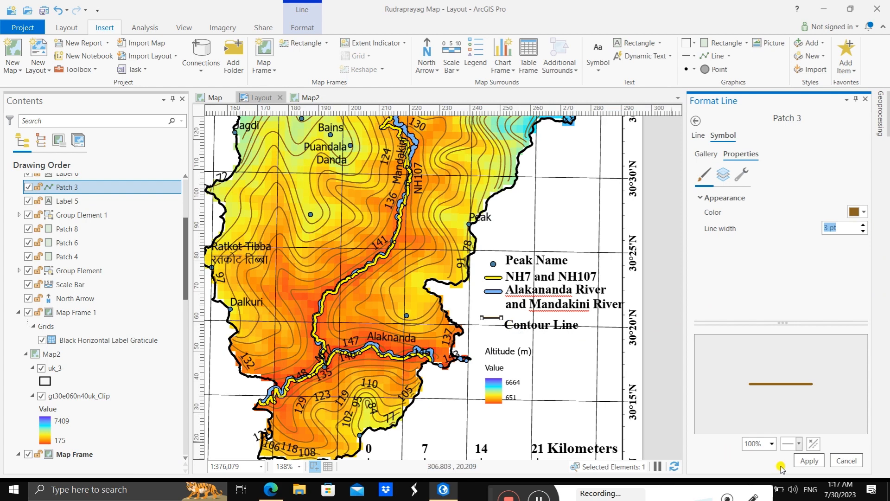
click(809, 460)
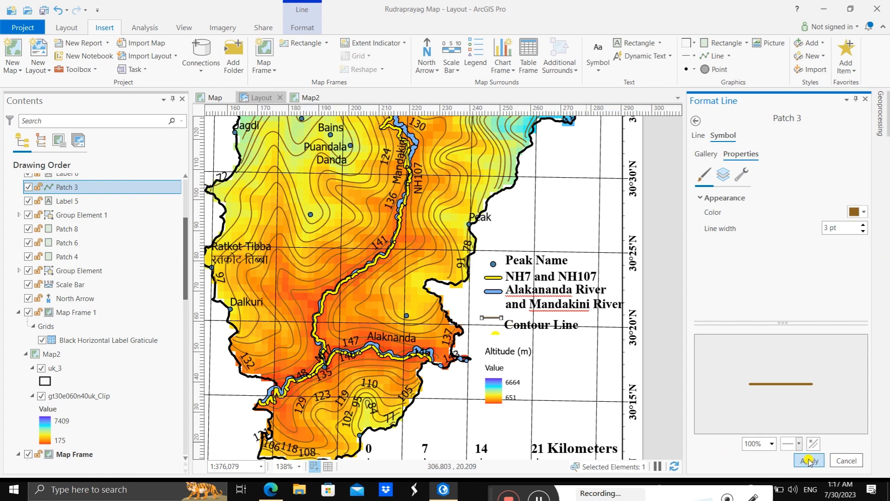
Step: Shift the contour line patch sideways so it lines up under the road and river patches
click(490, 319)
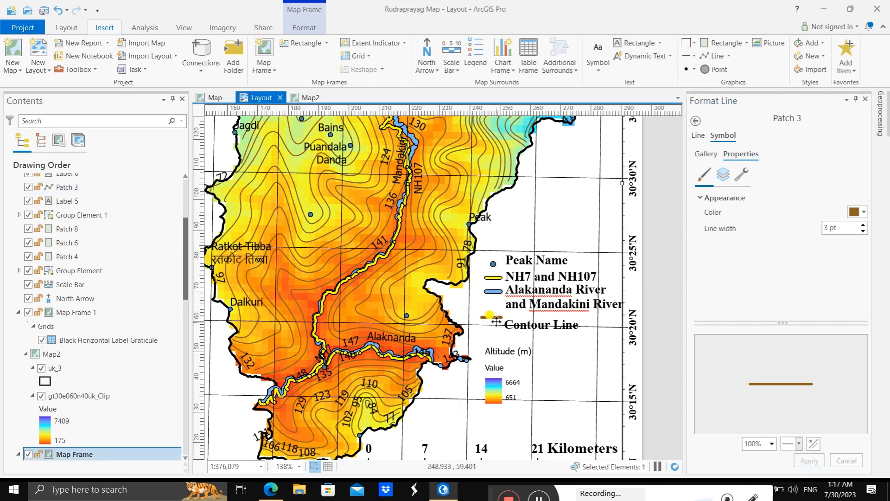
click(493, 318)
drag(493, 318, 485, 319)
click(498, 328)
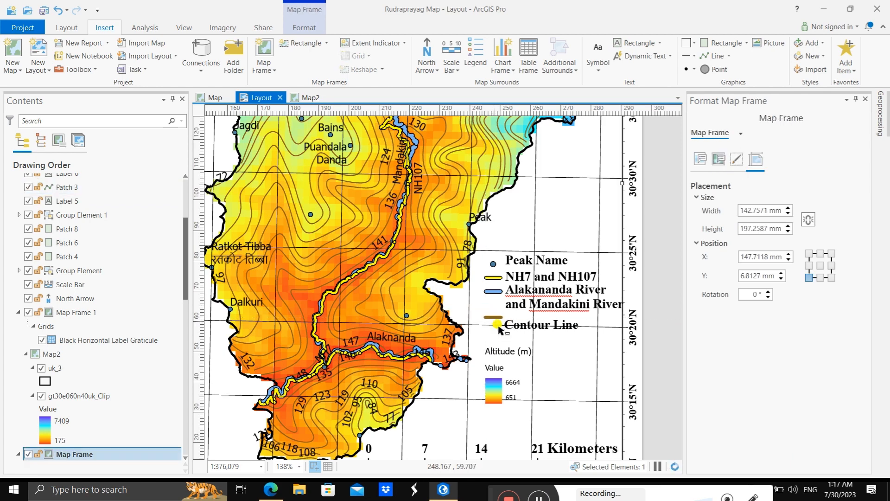
Step: Move the "Contour Line" label up beside its line patch, directly beneath the two-line river label
click(525, 324)
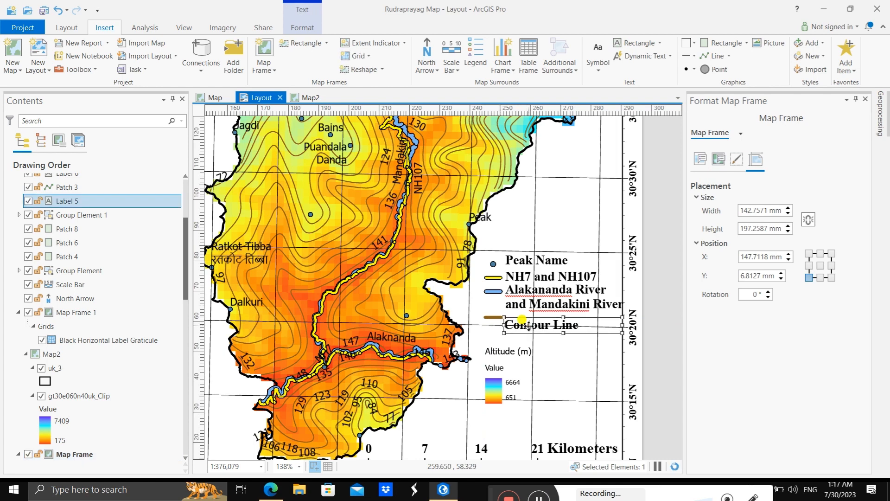
drag(528, 326, 532, 314)
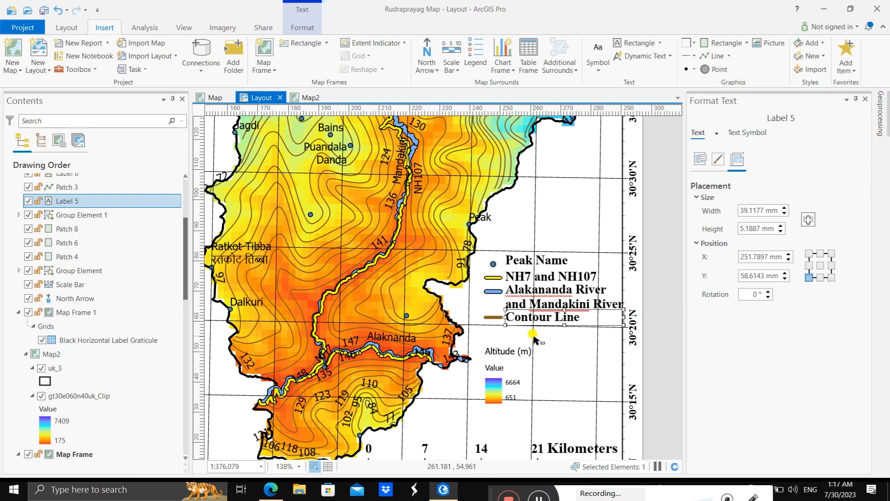
click(554, 358)
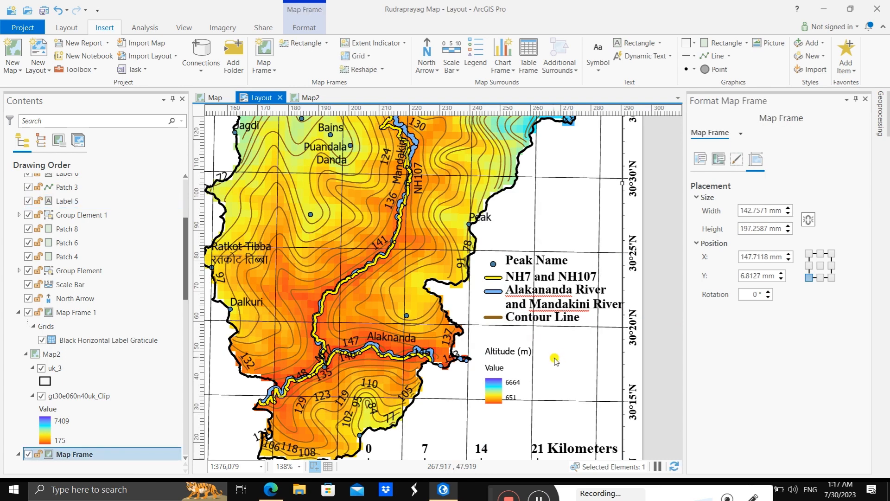
Step: Move the Altitude (m) legend group up closer to the "Contour Line" entry and ungroup it
drag(497, 351, 524, 346)
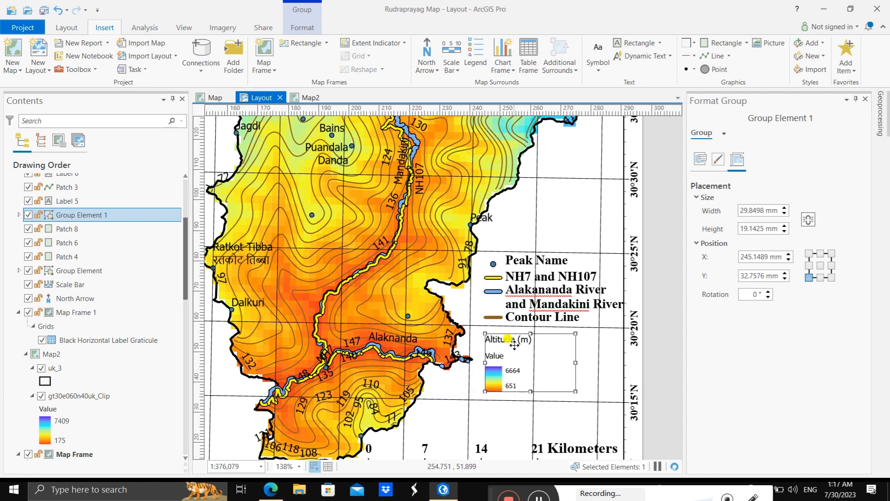
right_click(524, 349)
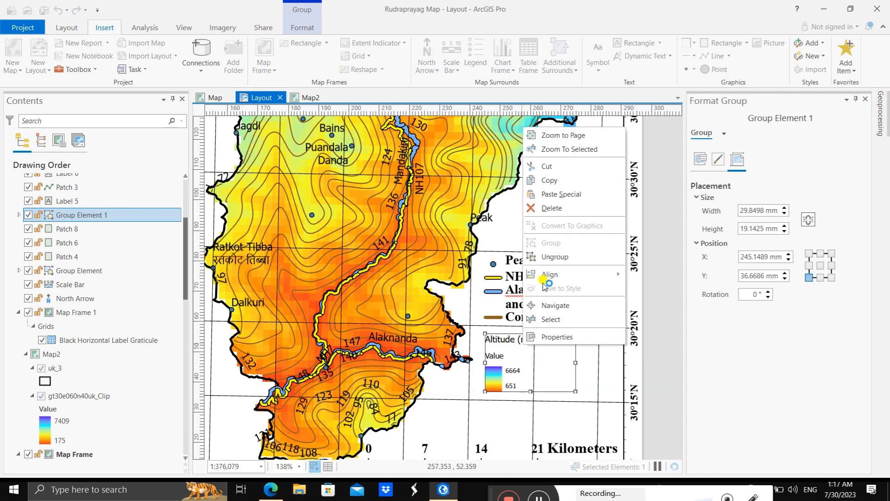
click(554, 257)
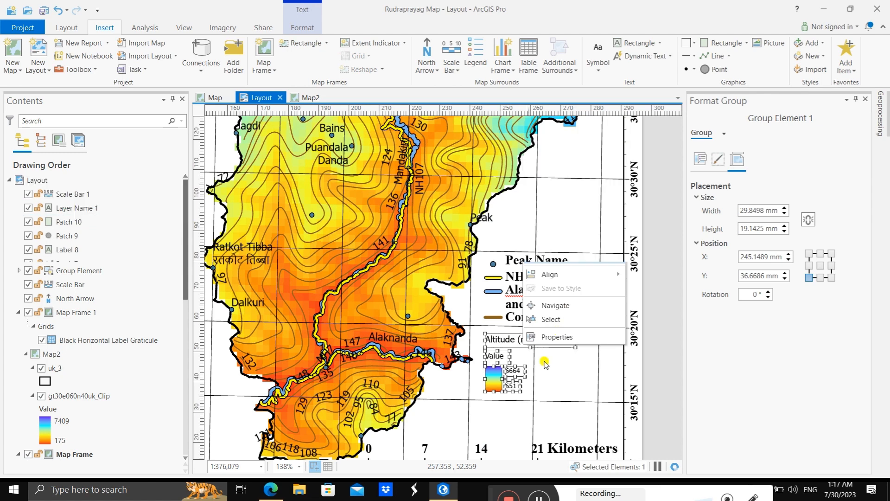
click(502, 339)
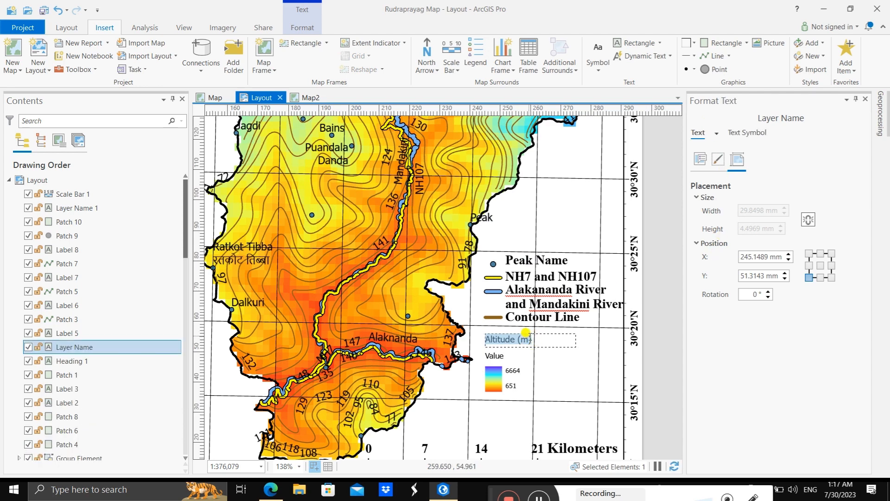
click(528, 338)
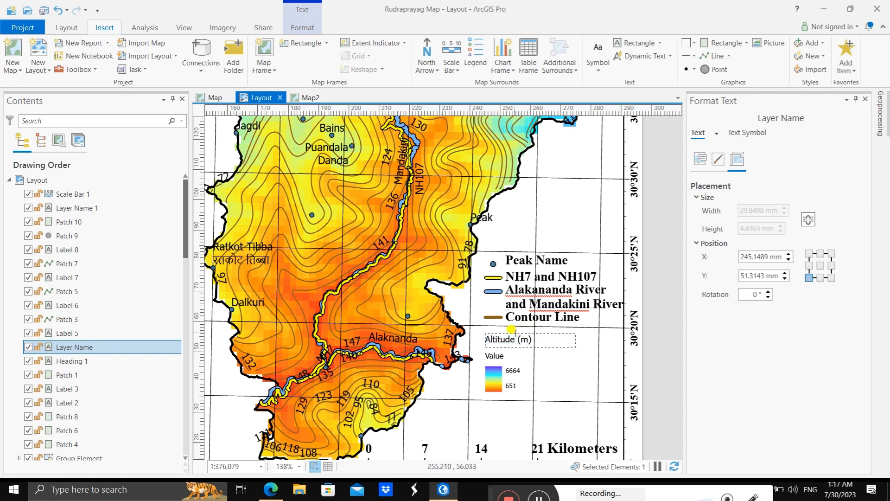
double_click(515, 334)
click(536, 344)
key(Escape)
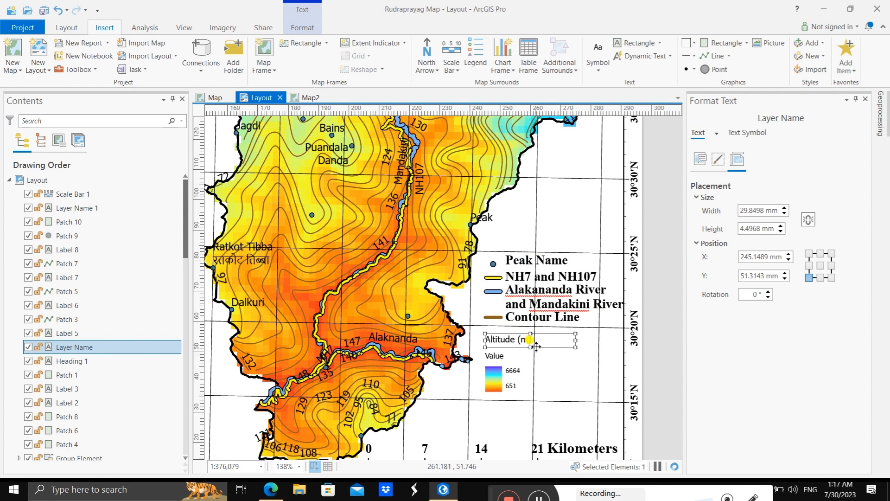
Step: Set the "Altitude (m)" legend heading to Times New Roman, Bold, 14 pt and apply it
double_click(536, 346)
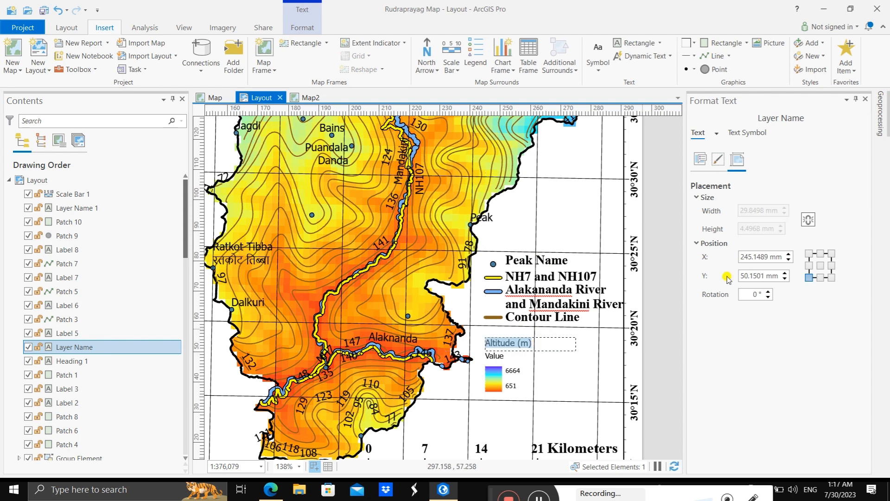
click(753, 136)
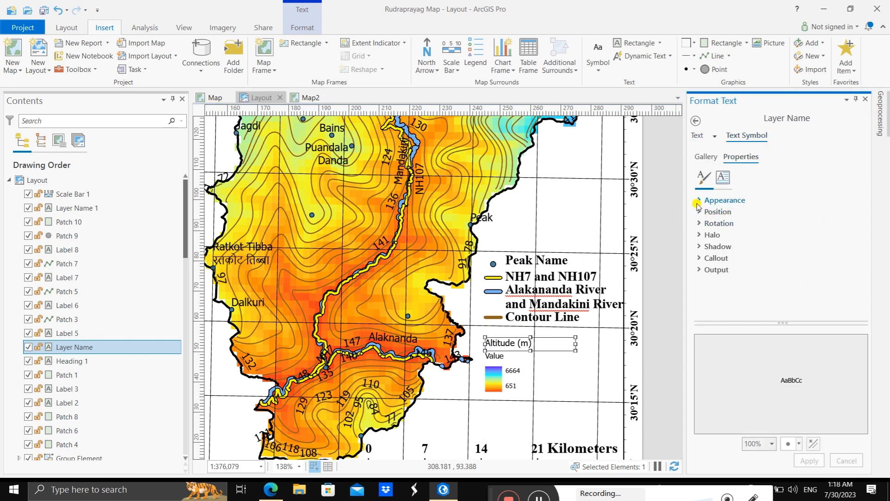
click(700, 202)
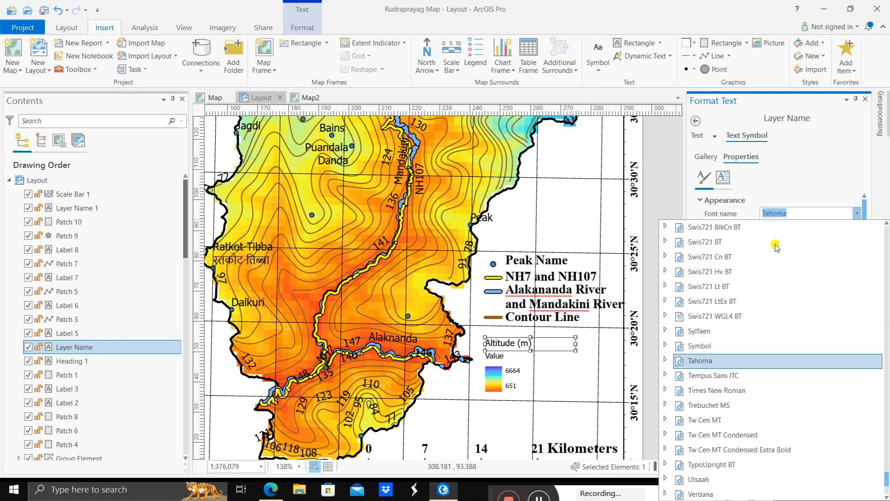
click(774, 243)
click(856, 213)
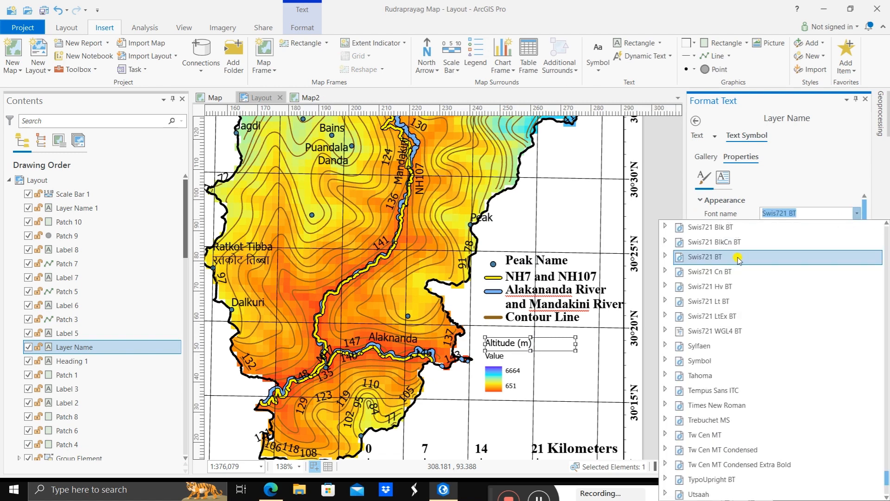
click(729, 406)
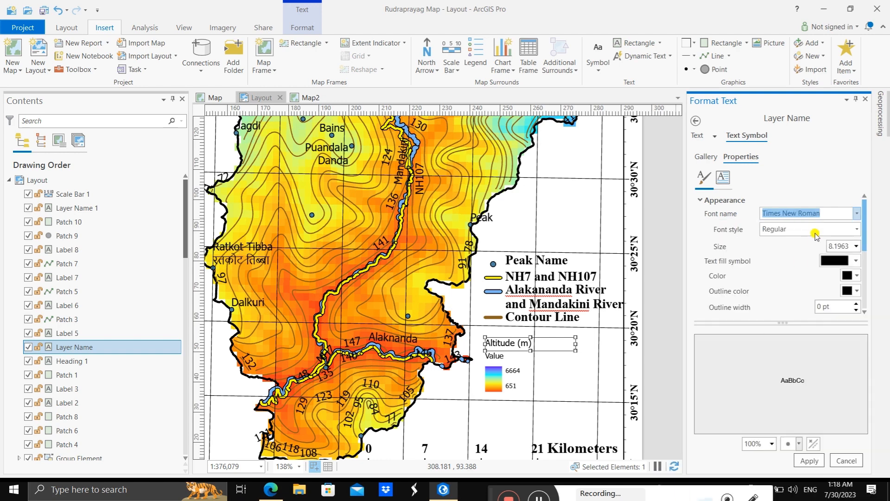
click(856, 229)
click(791, 259)
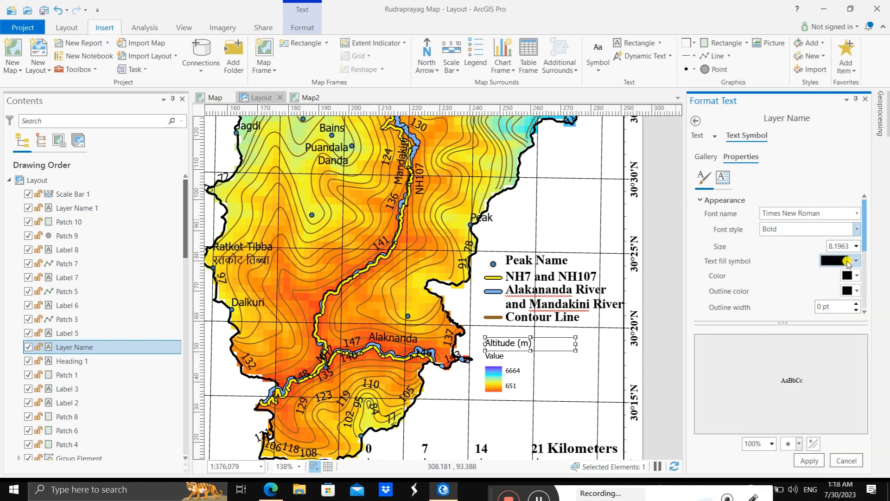
click(857, 247)
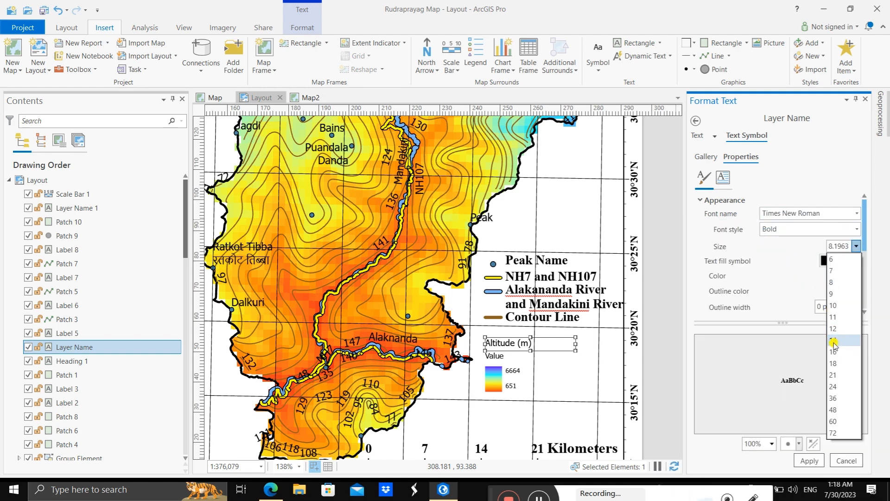
click(833, 340)
click(807, 461)
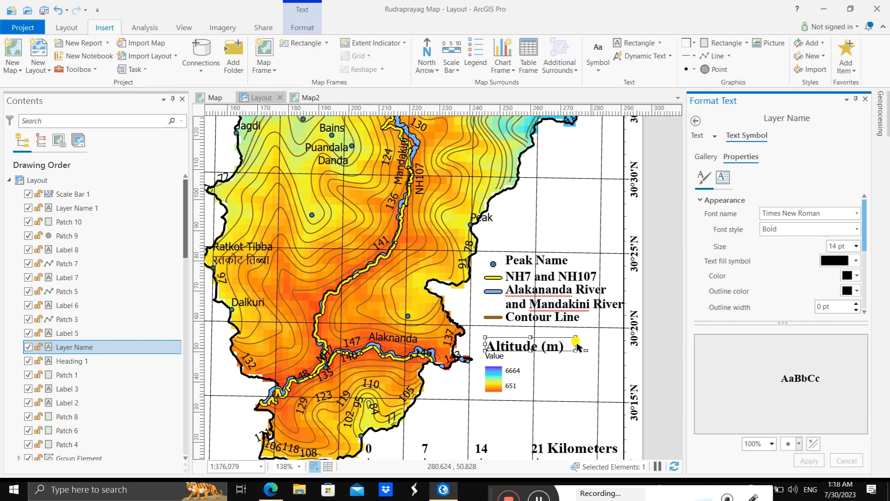
Step: Format the main map legend's "Value" heading as Times New Roman, Bold, 12 pt and apply it
drag(575, 351, 576, 357)
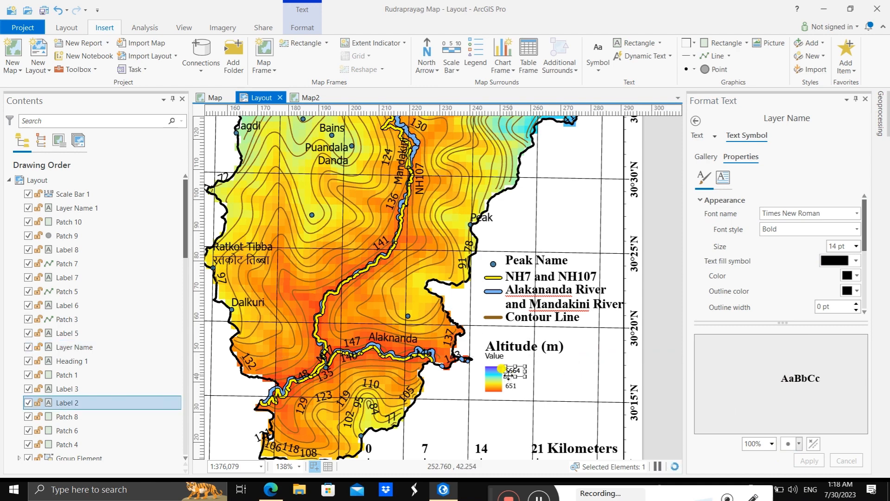
click(494, 356)
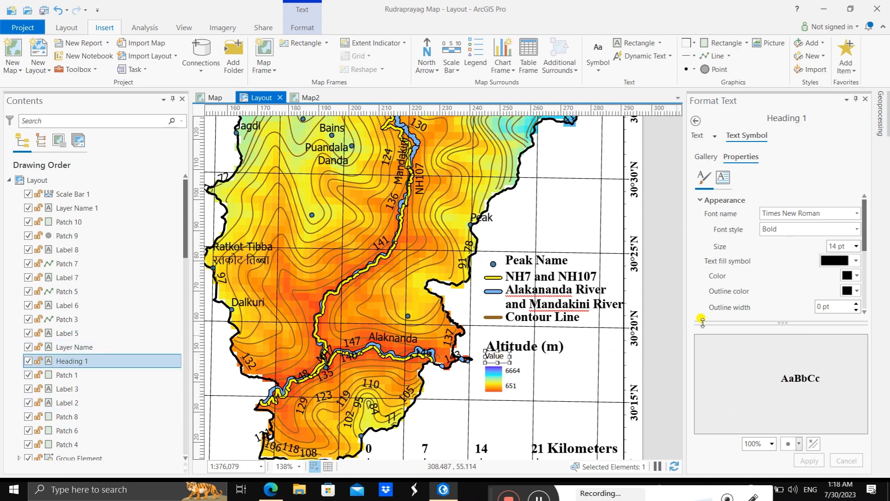
click(858, 213)
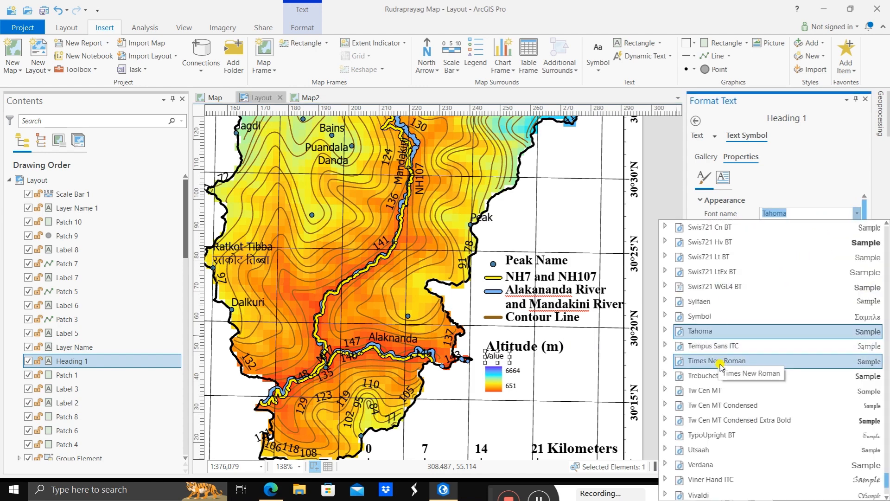
click(720, 365)
click(856, 229)
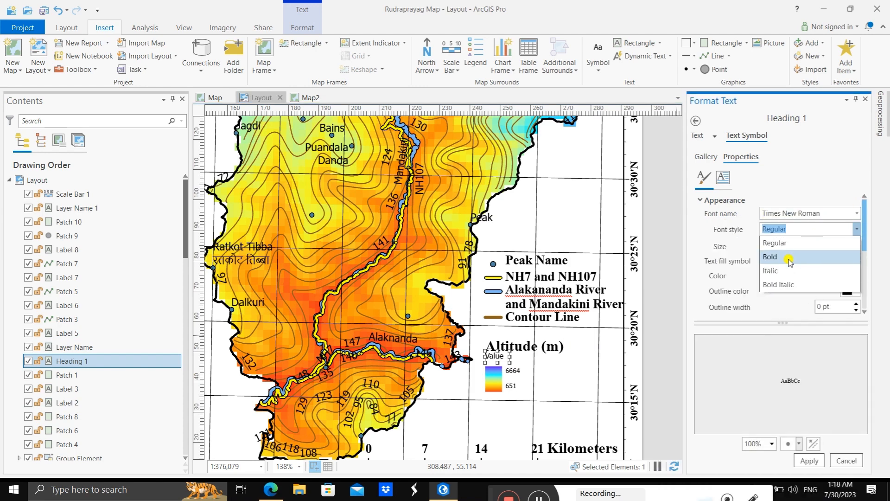
click(790, 261)
click(856, 246)
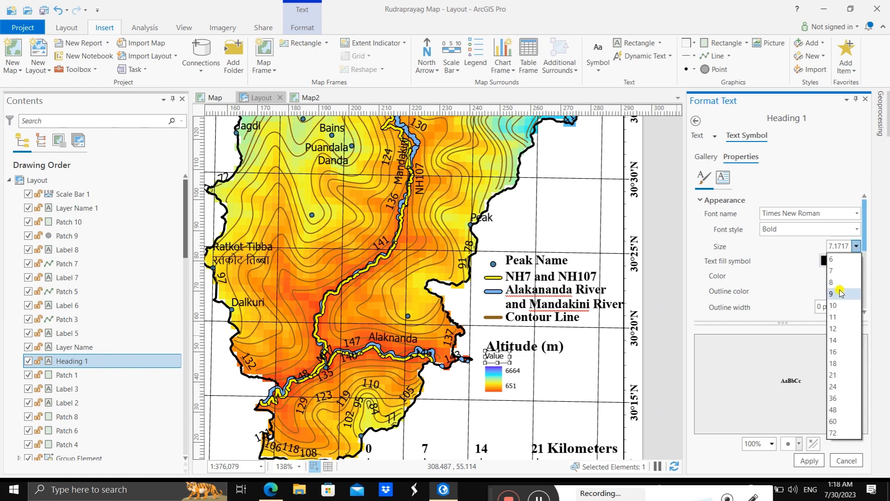
click(834, 328)
click(809, 460)
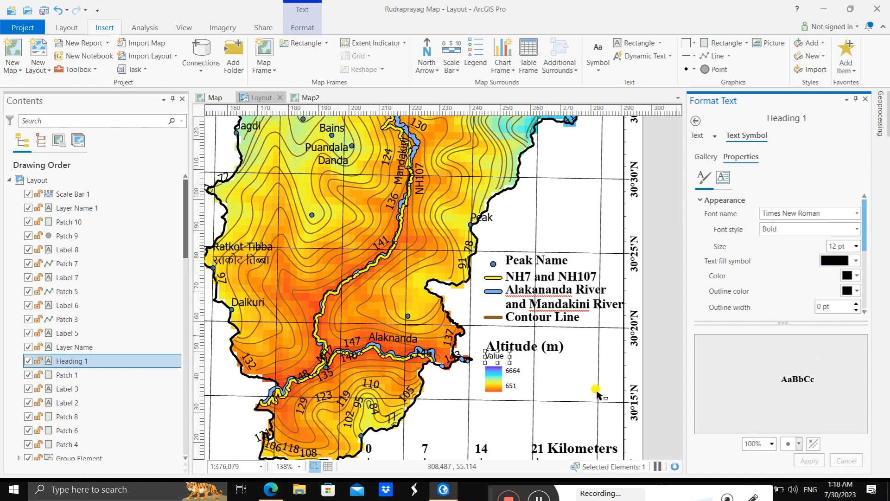
drag(509, 363, 526, 366)
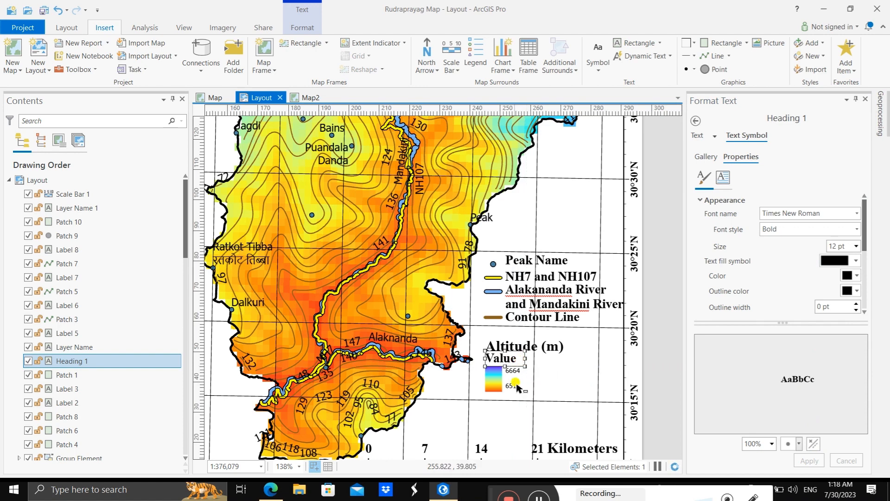
Step: Format the "651" altitude label as Times New Roman, Bold, 12 pt
click(516, 386)
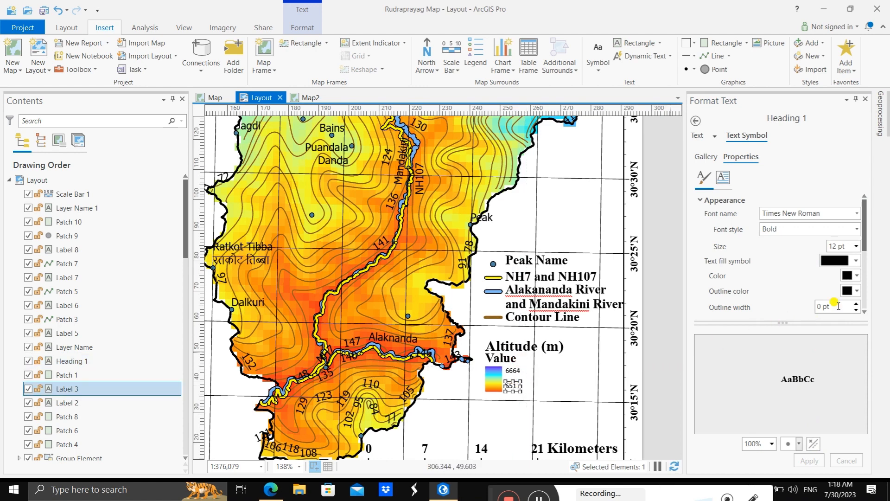
click(857, 214)
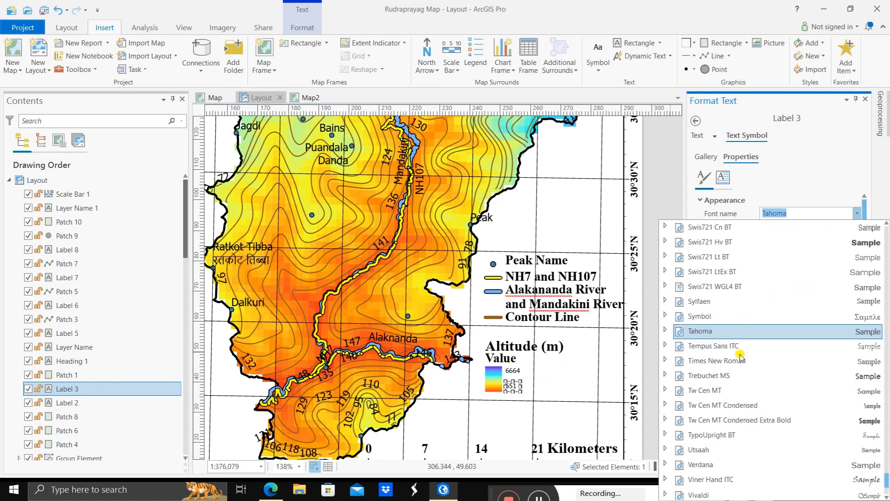
click(740, 360)
click(857, 229)
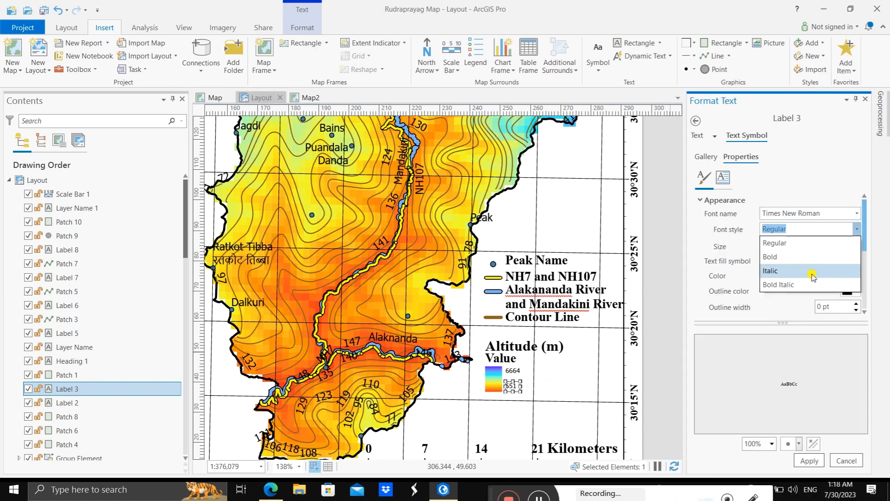
click(800, 257)
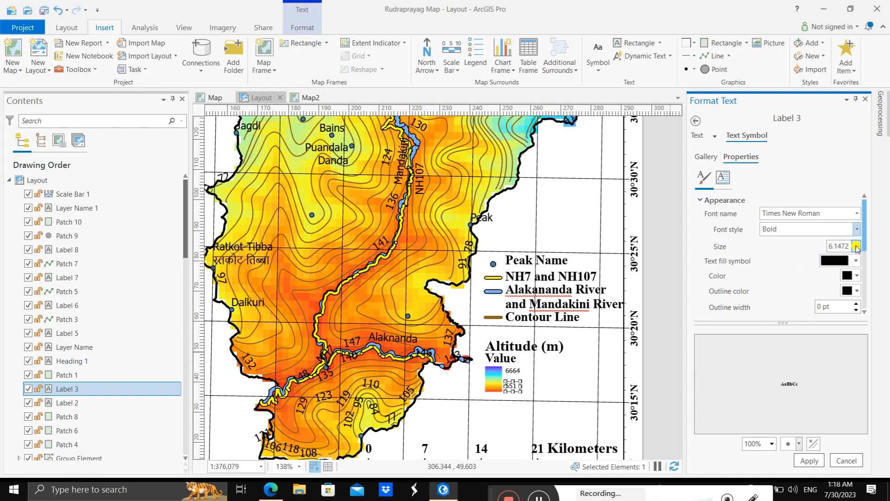
click(856, 246)
click(834, 328)
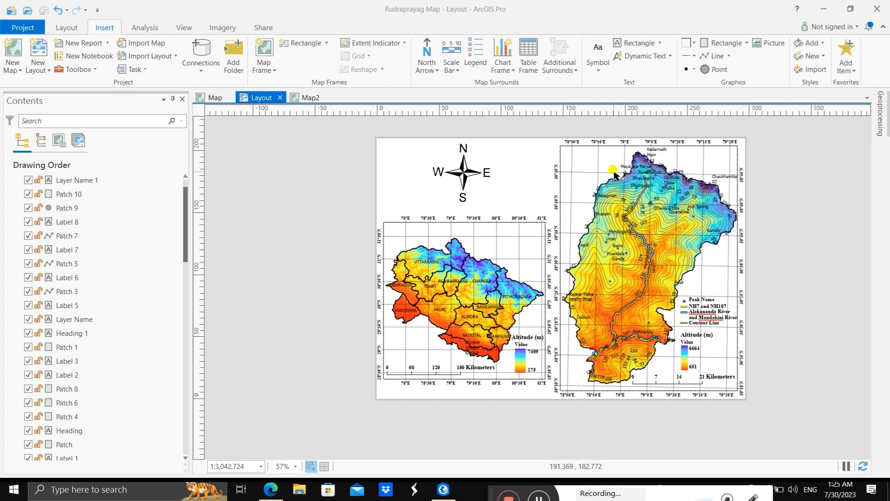
Step: Draw a straight line from Rudraprayag district on the inset map to the main map frame's upper-left corner, spanning about 86 by 99 mm
click(731, 58)
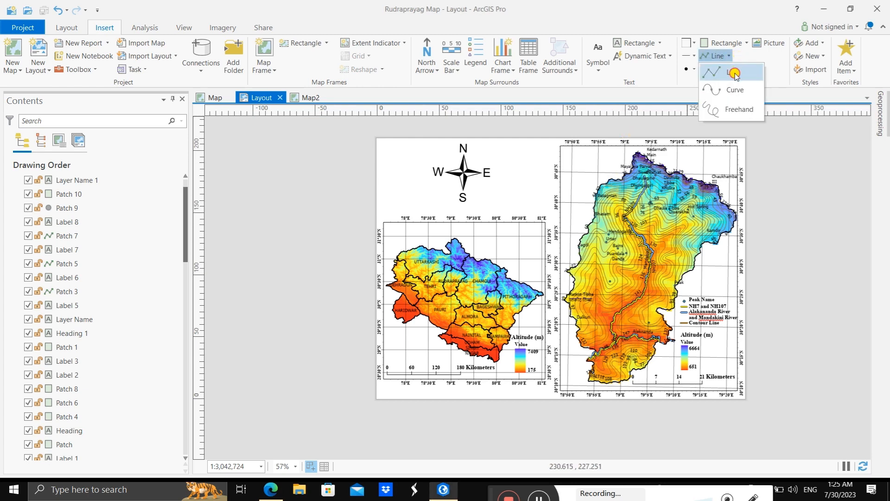
click(735, 73)
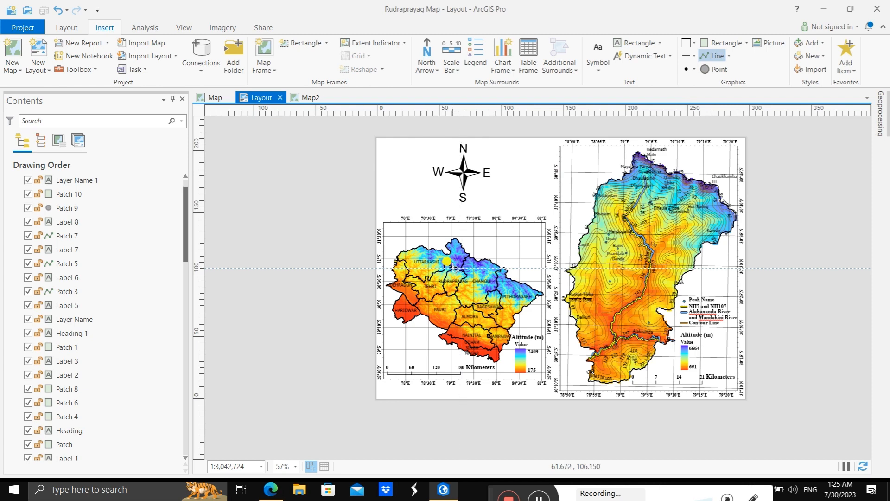
click(453, 268)
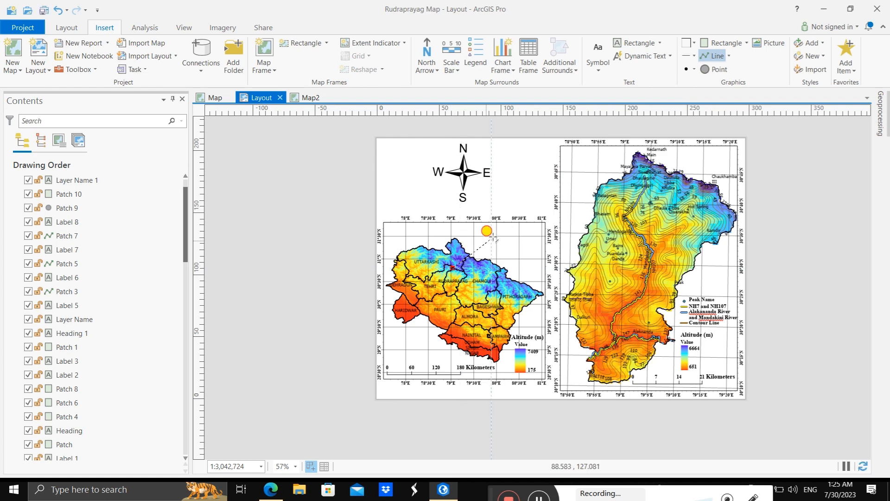
double_click(559, 146)
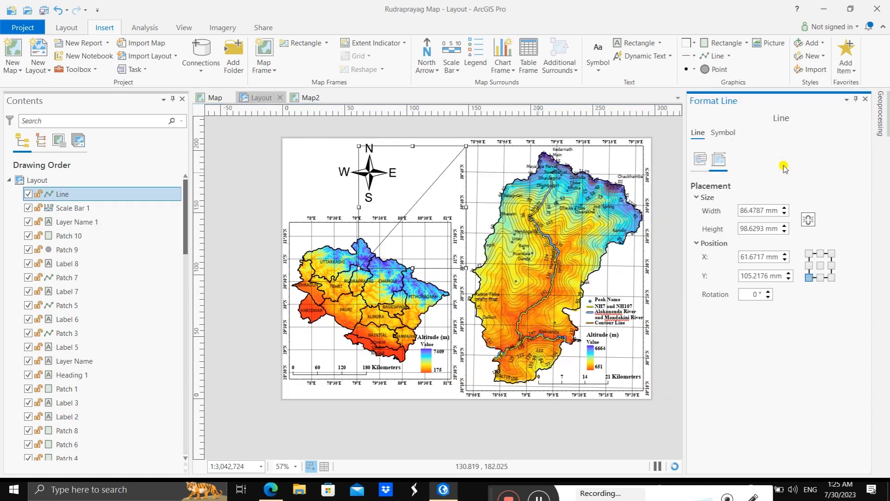
Step: Colour the upper connector line black and apply the symbol formatting
click(724, 135)
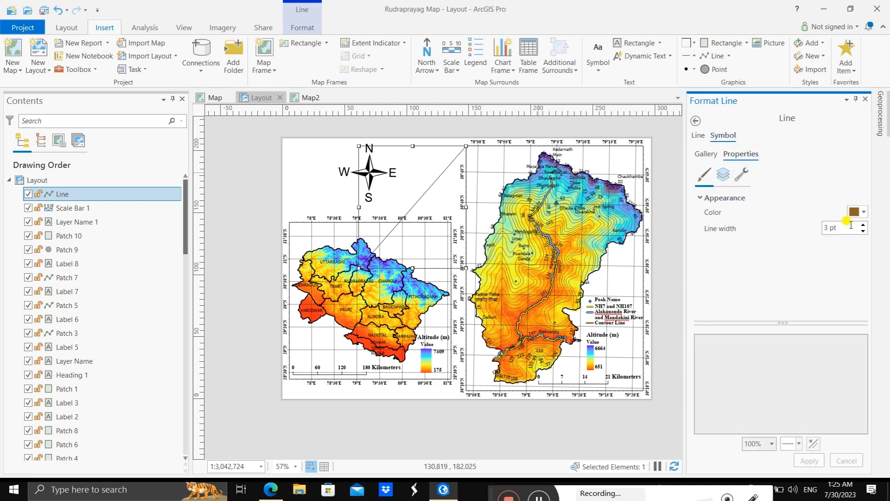
click(861, 211)
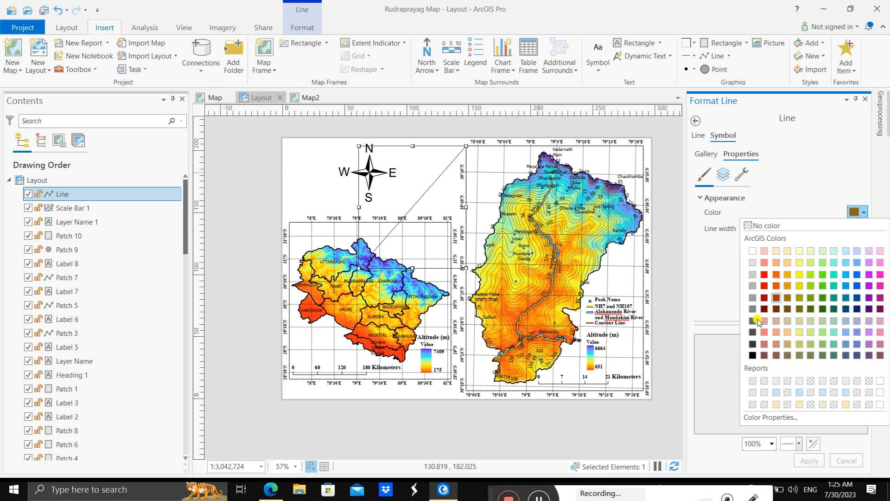
click(753, 355)
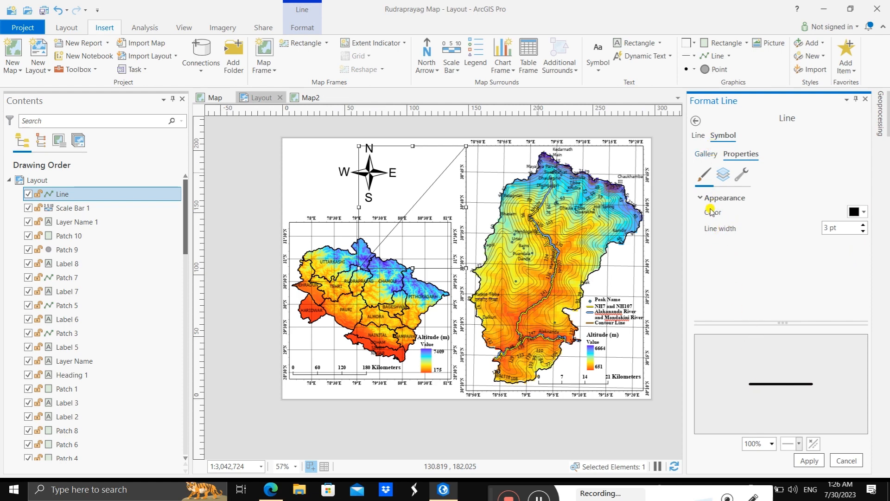
click(722, 178)
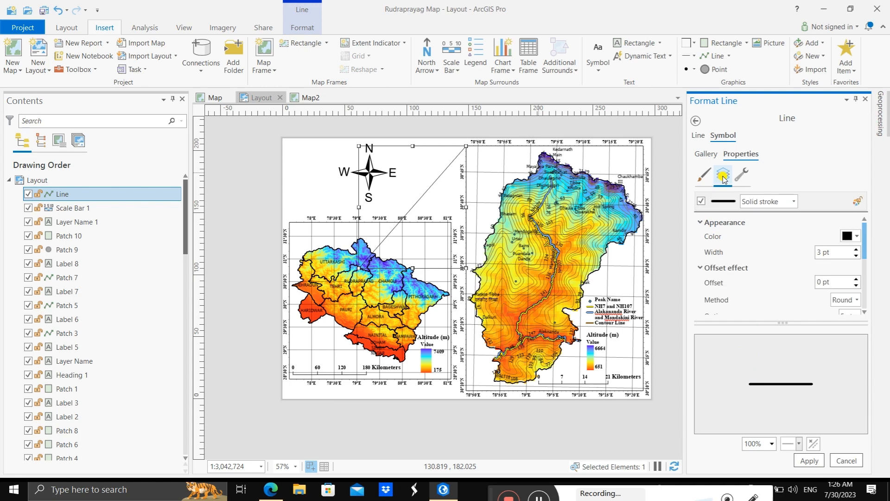
click(736, 179)
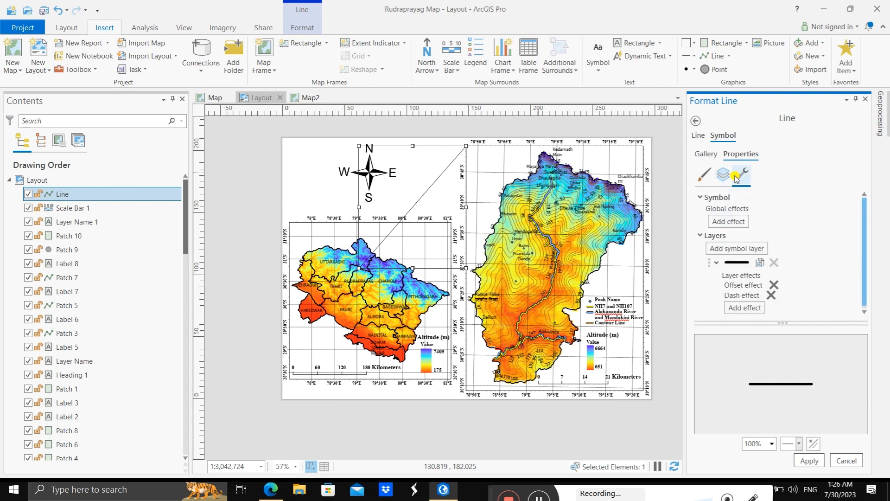
click(704, 174)
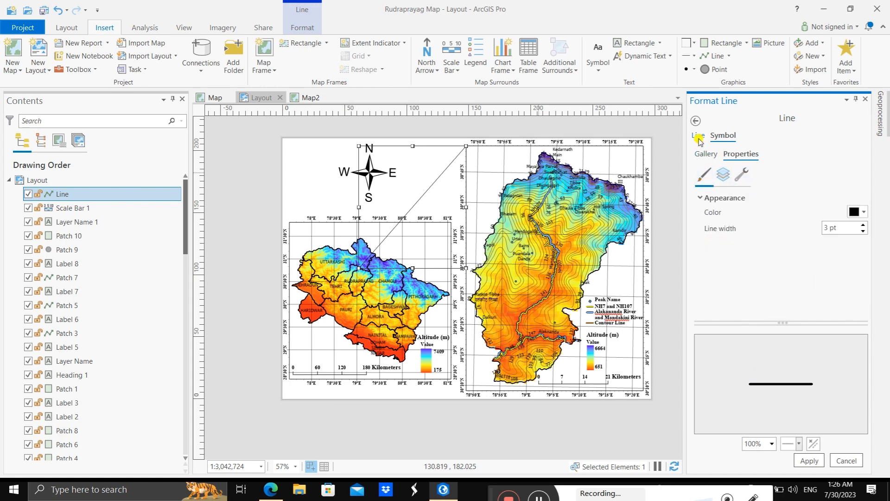
click(699, 136)
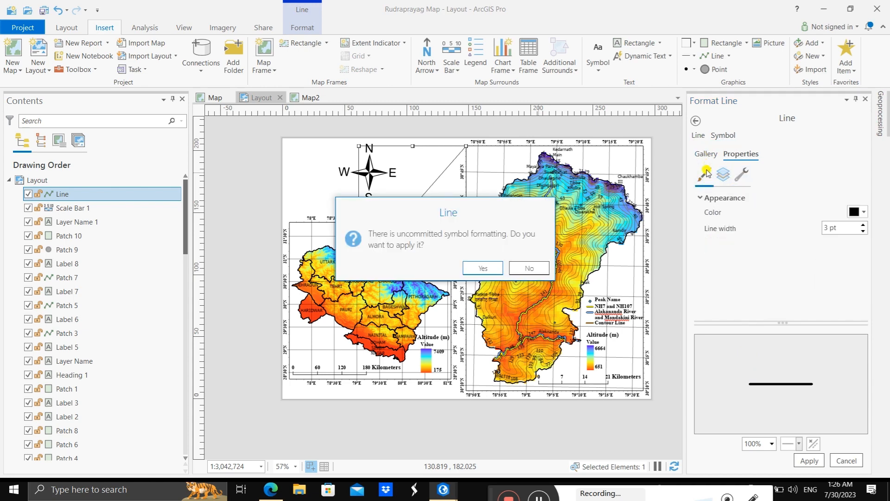
click(485, 268)
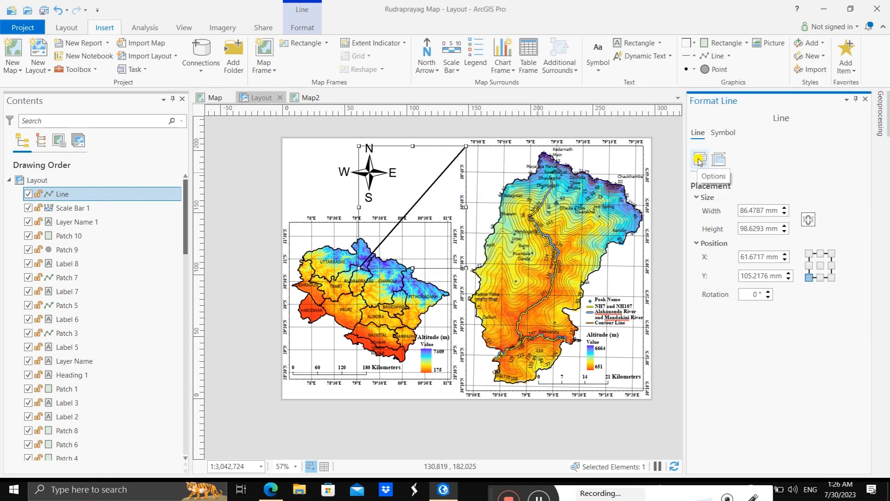
click(322, 158)
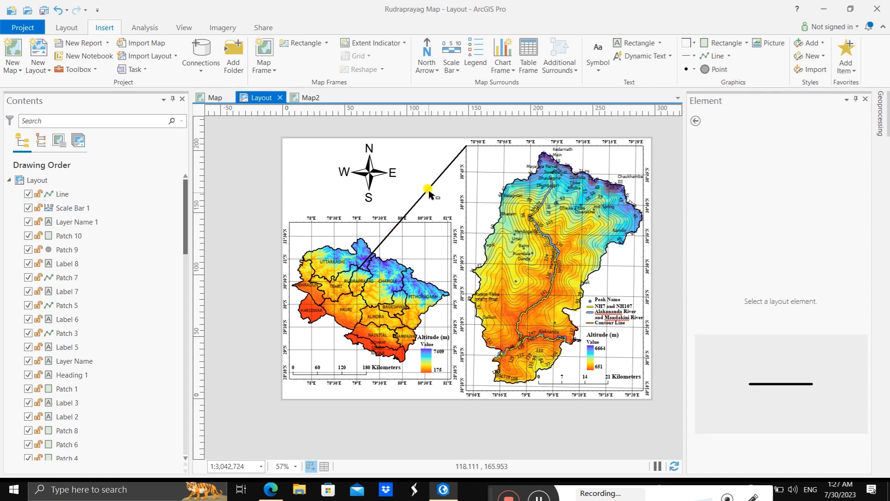
Step: Draw a second straight line from below Rudraprayag on the inset map to the main map frame's lower-left corner, spanning about 92 by 76 mm
click(429, 188)
click(310, 169)
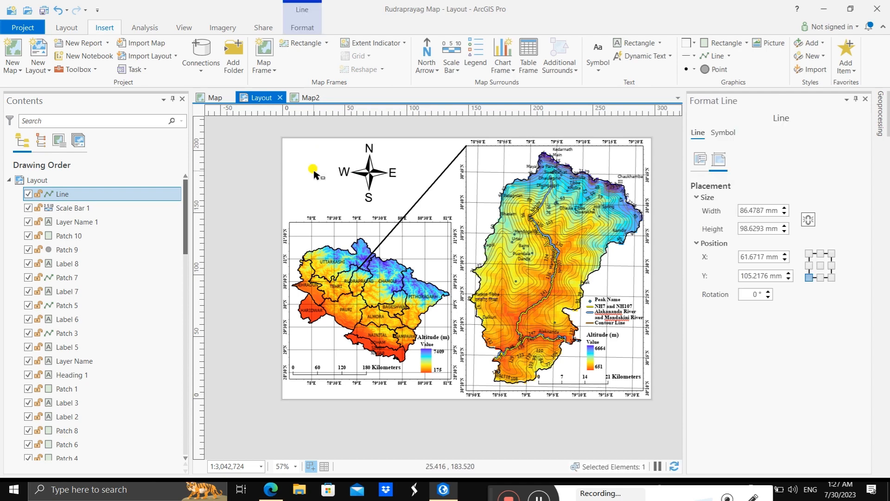
click(719, 56)
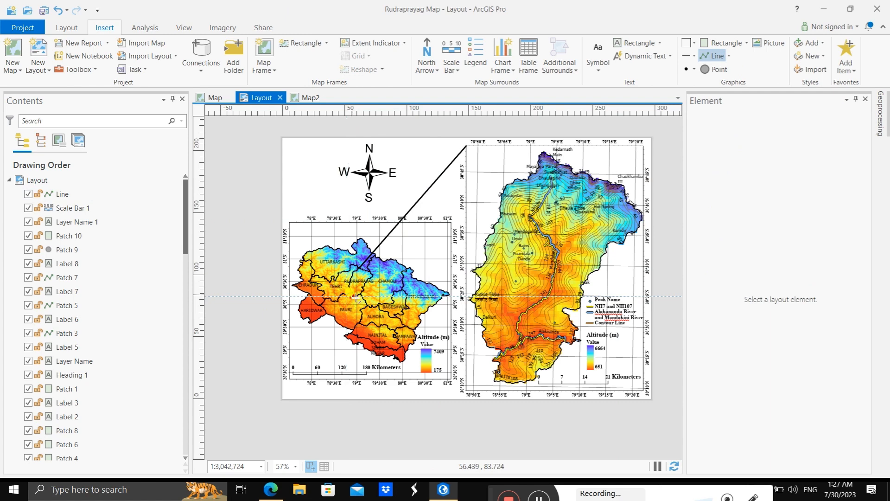
drag(354, 296, 464, 389)
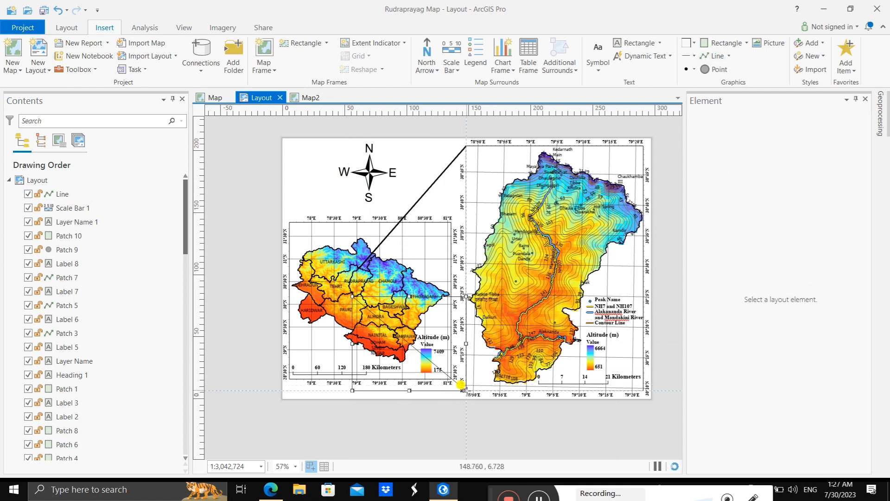
Step: Apply a black 3 pt line symbol to the lower connector line between the inset map and the main map frame
double_click(408, 340)
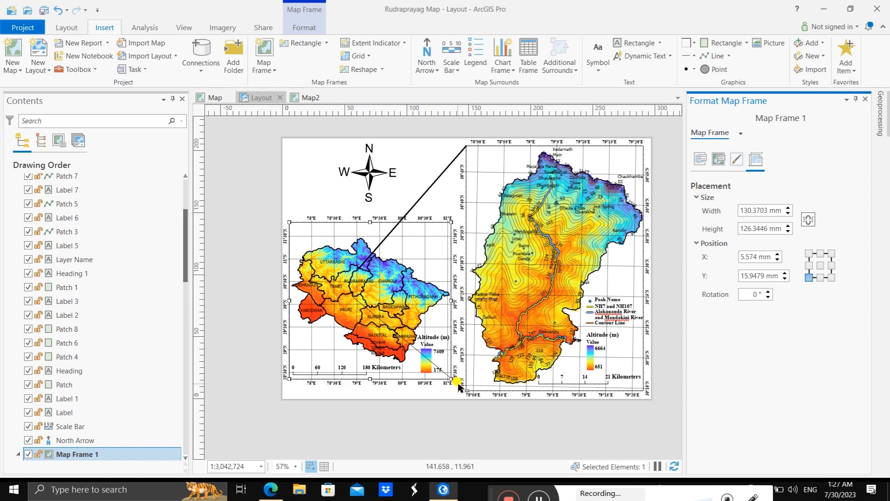
click(387, 327)
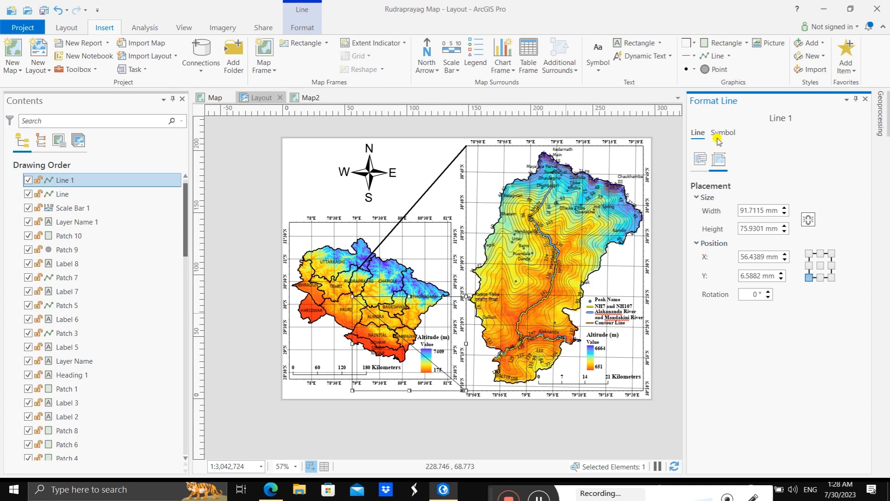
click(728, 133)
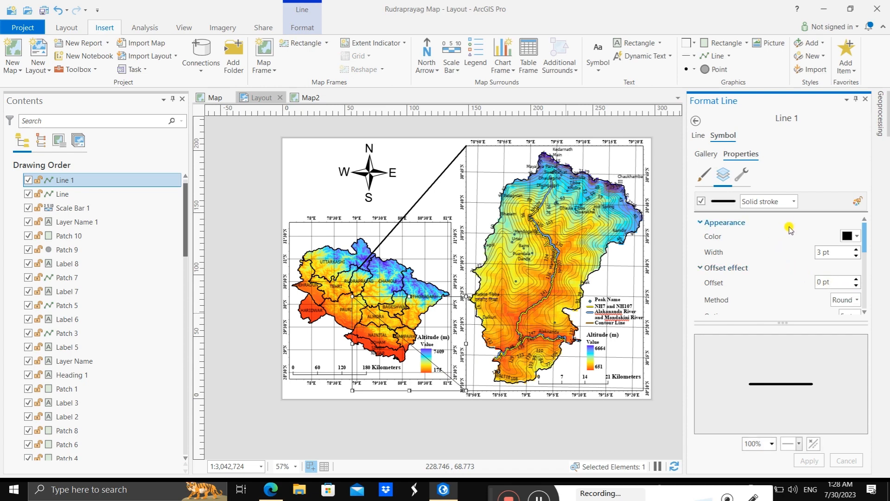
scroll(782, 231, down, 5)
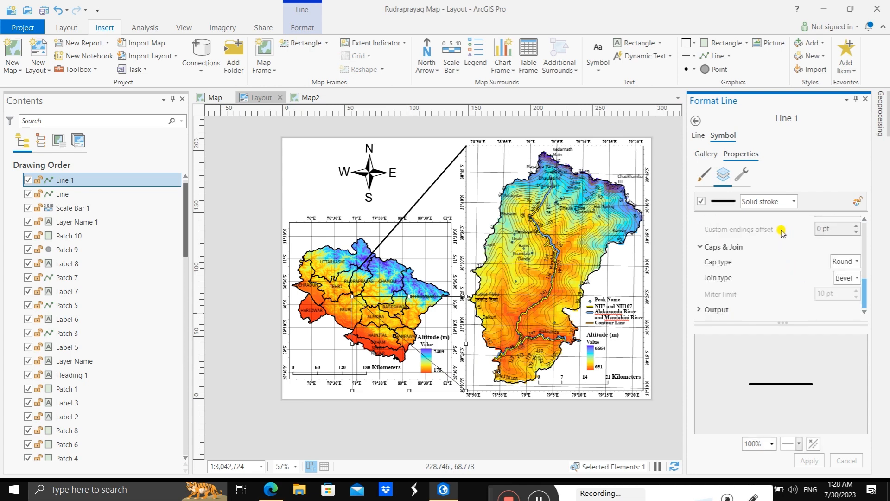
scroll(782, 230, up, 5)
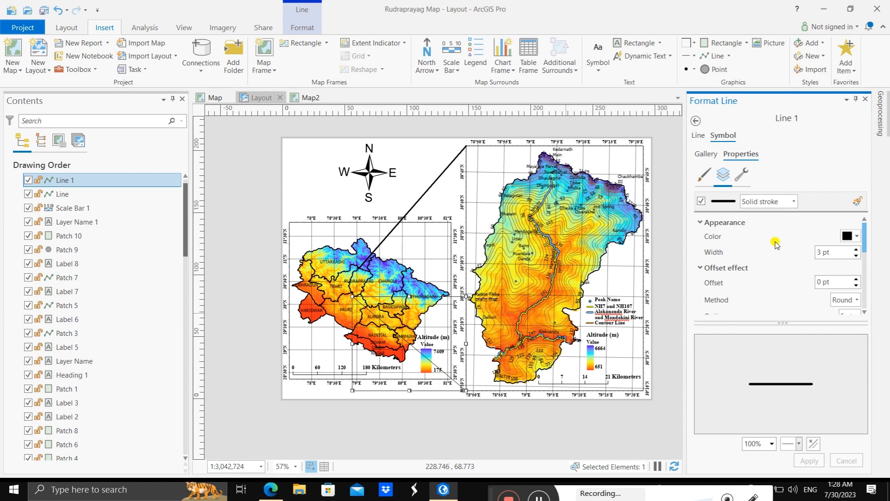
click(703, 174)
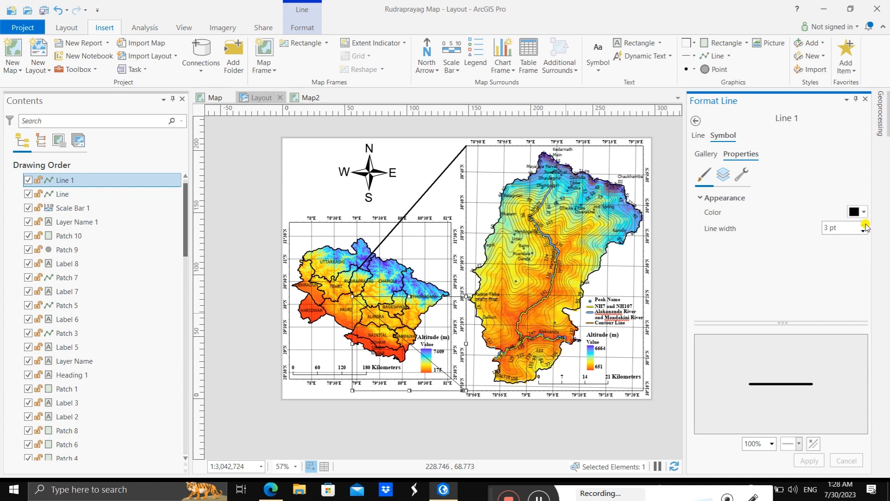
click(863, 231)
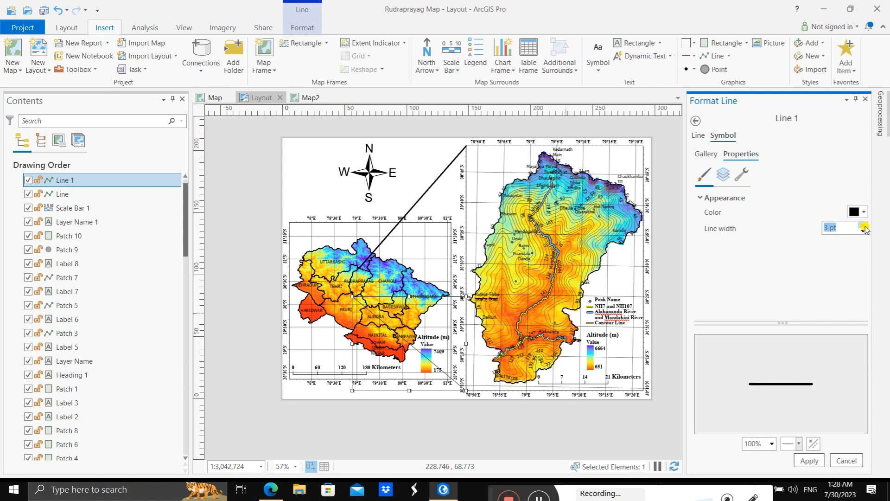
click(809, 461)
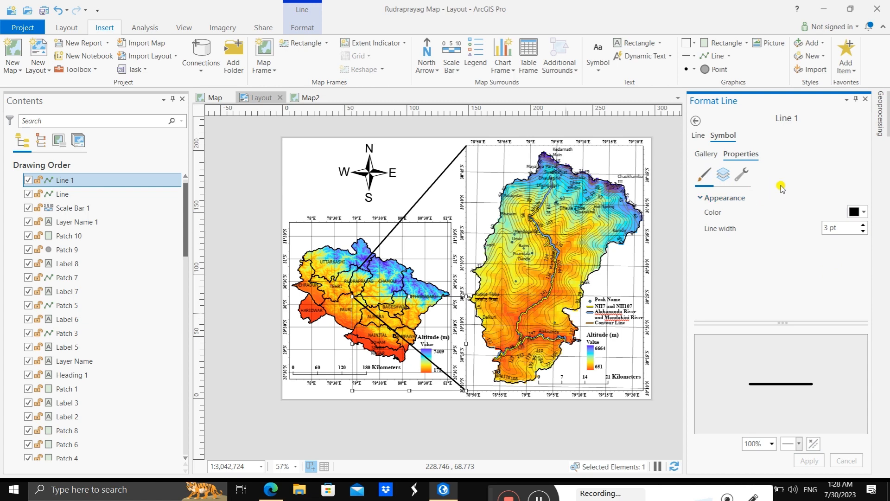
click(423, 151)
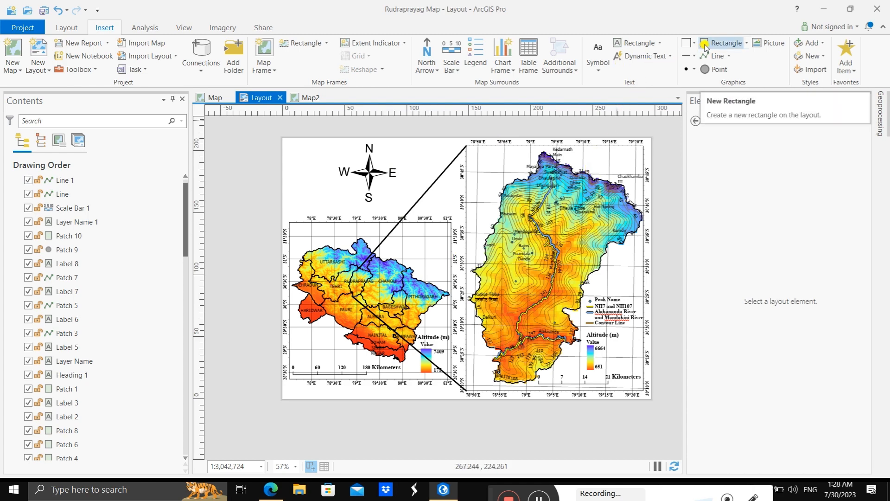
Step: Draw a rectangle around Rudraprayag district on the inset map and lower its upper edge, making it about 28 by 23 mm
click(728, 56)
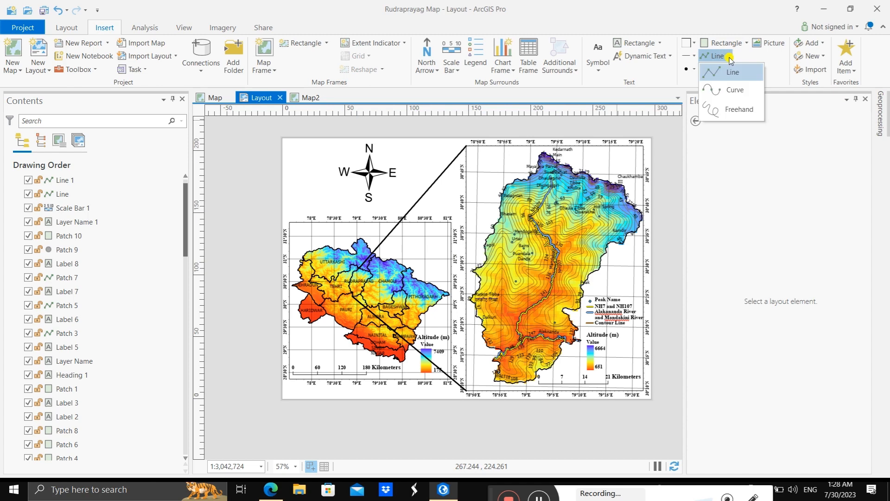
click(729, 56)
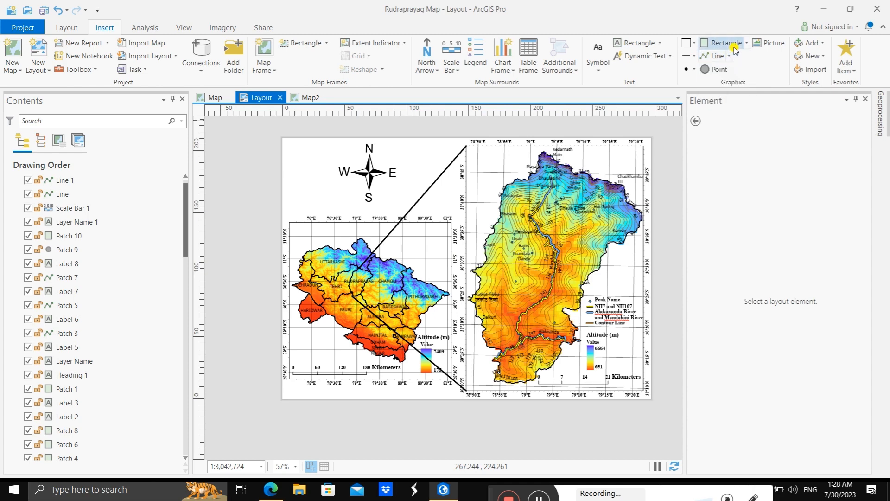
click(744, 46)
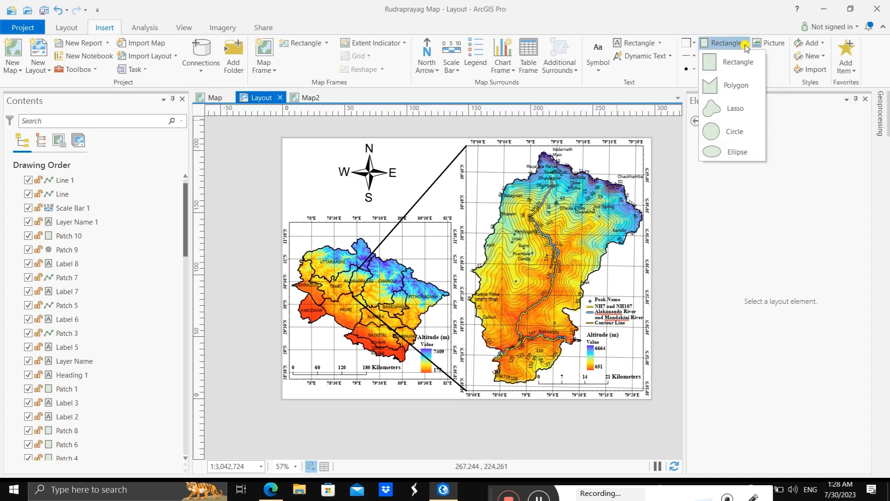
click(737, 62)
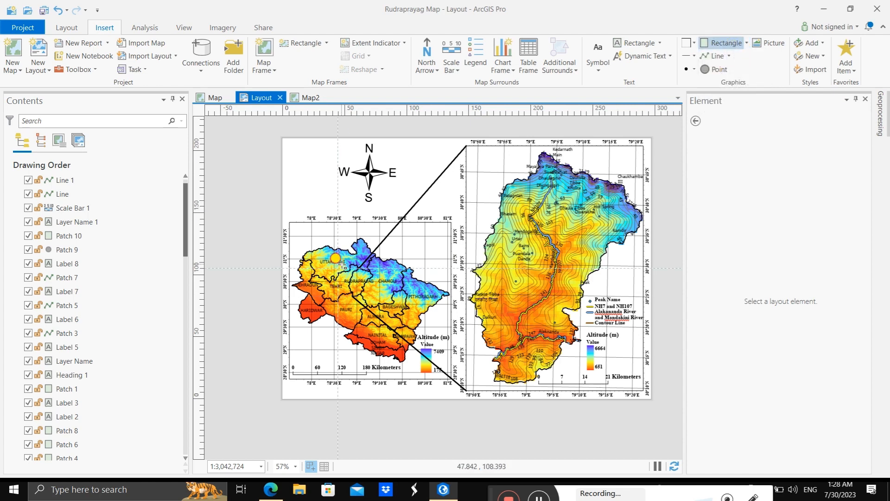
drag(342, 265, 378, 297)
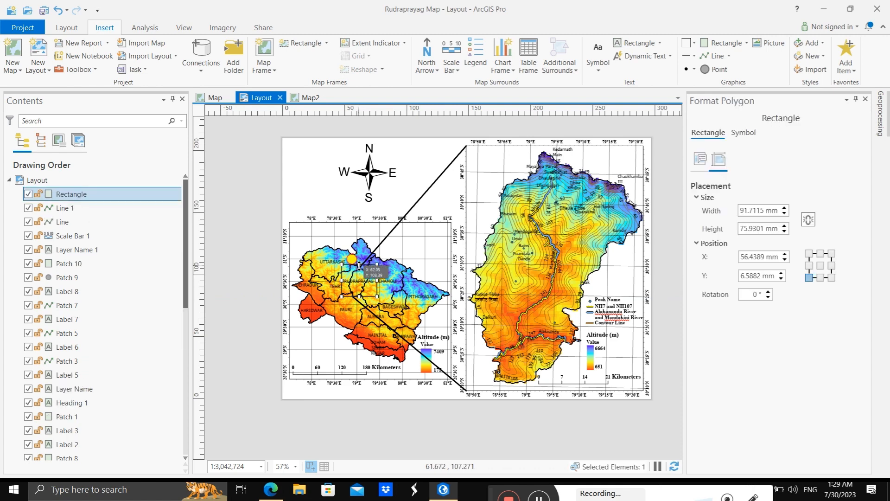
drag(359, 265, 359, 268)
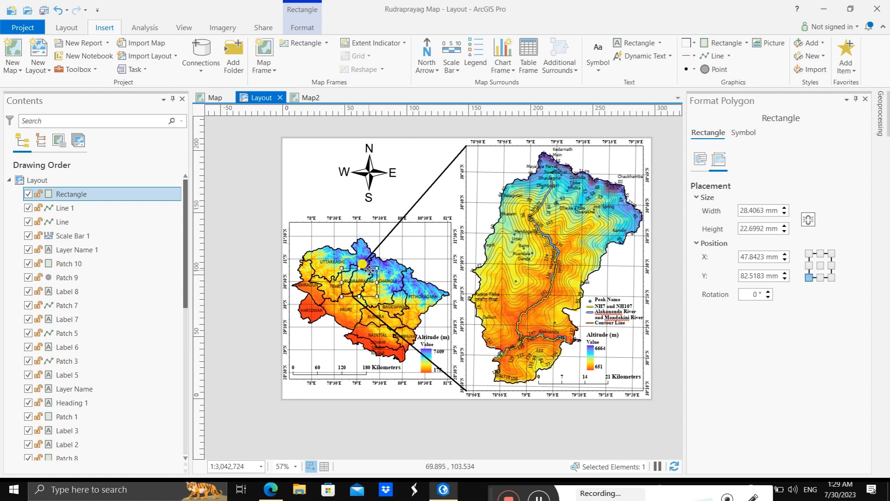
Step: Try to apply a 2 pt line width to the rectangle around Rudraprayag
click(744, 133)
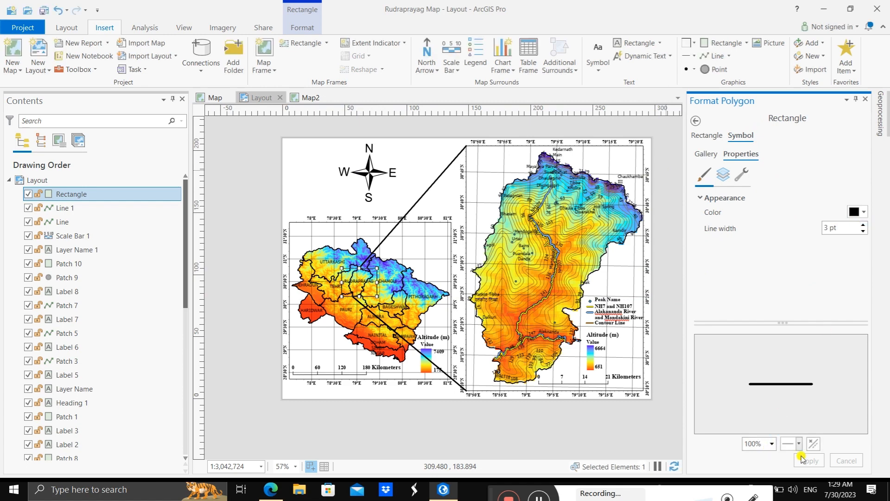
click(864, 231)
click(863, 225)
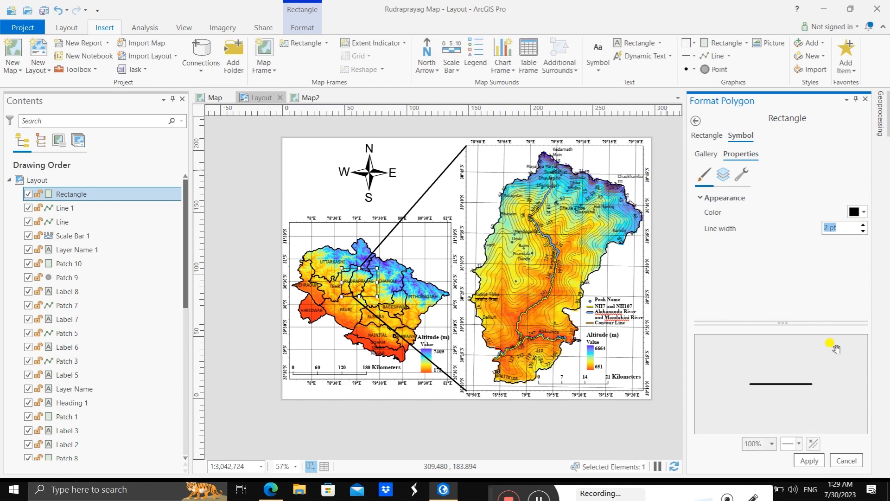
click(809, 460)
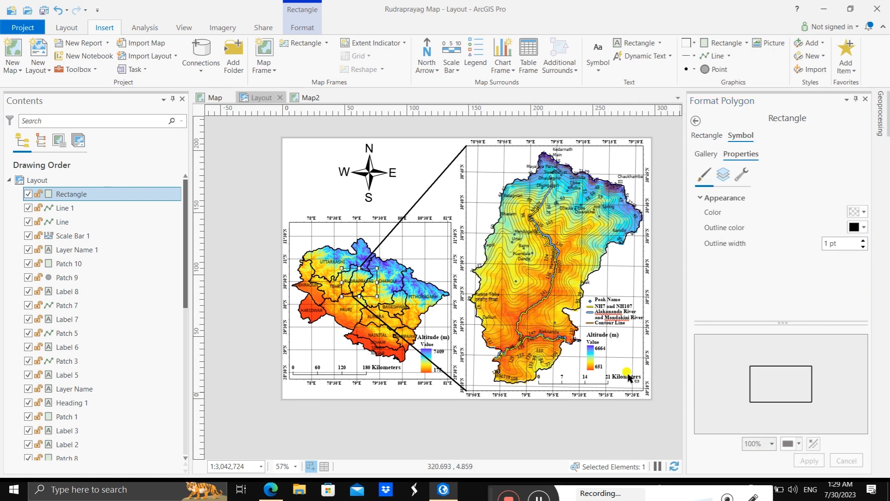
Step: Set the outline width of the rectangle around Rudraprayag to 3 pt and apply it
click(365, 271)
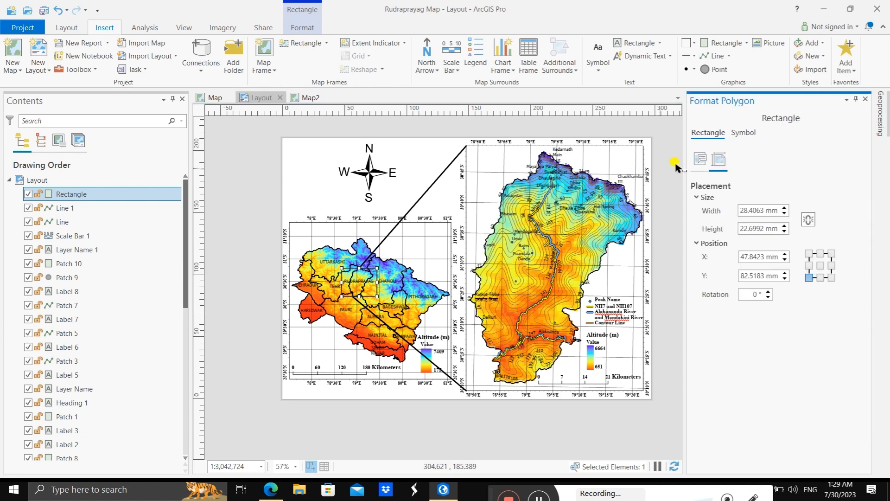
click(744, 134)
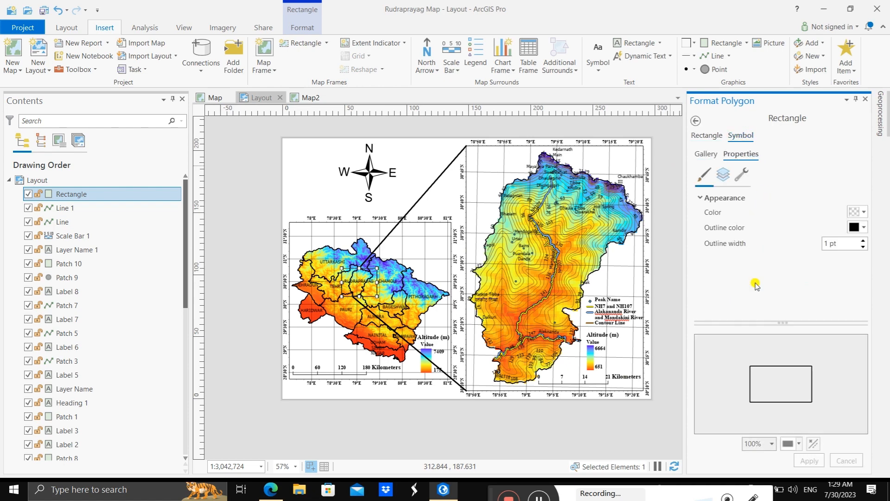
click(863, 240)
click(863, 241)
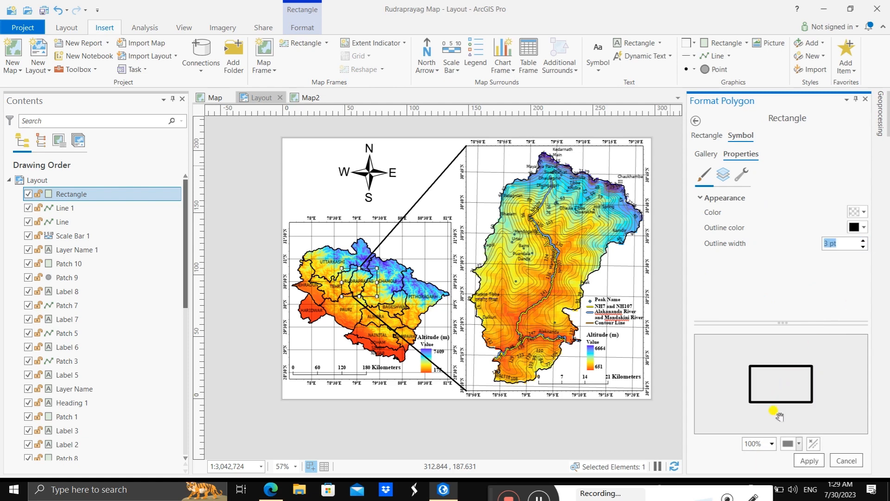
click(807, 460)
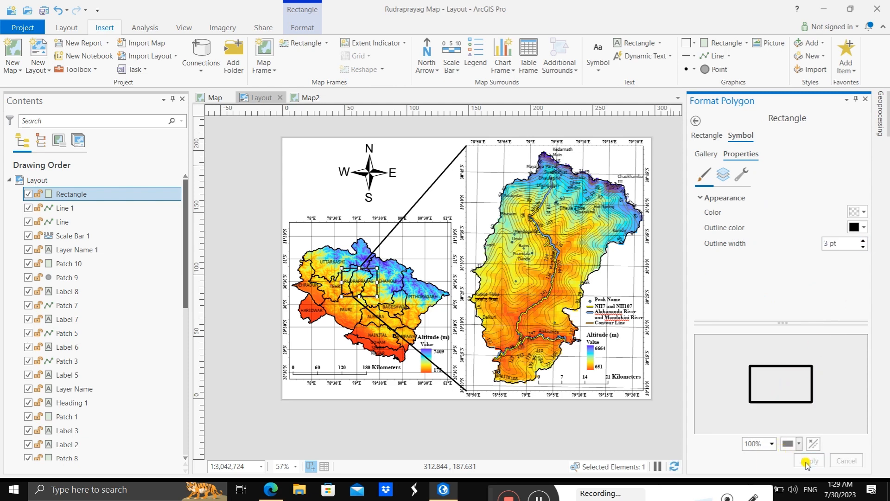
click(326, 191)
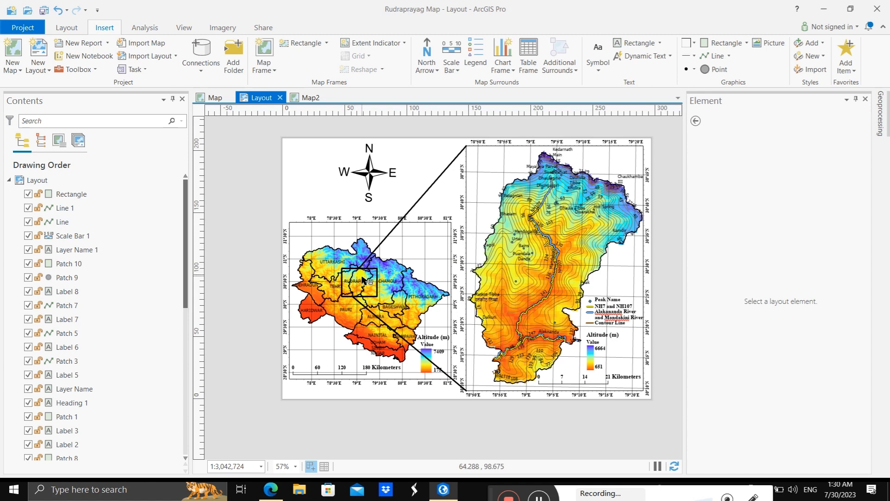
Step: Set the label font of the uk_3 district layer in the inset map to Swis721 BT, Bold
click(326, 237)
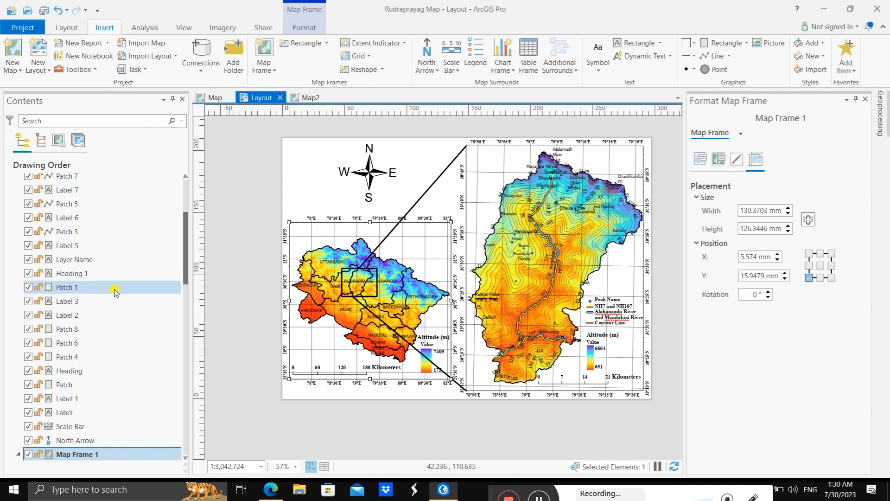
scroll(65, 264, down, 5)
click(67, 315)
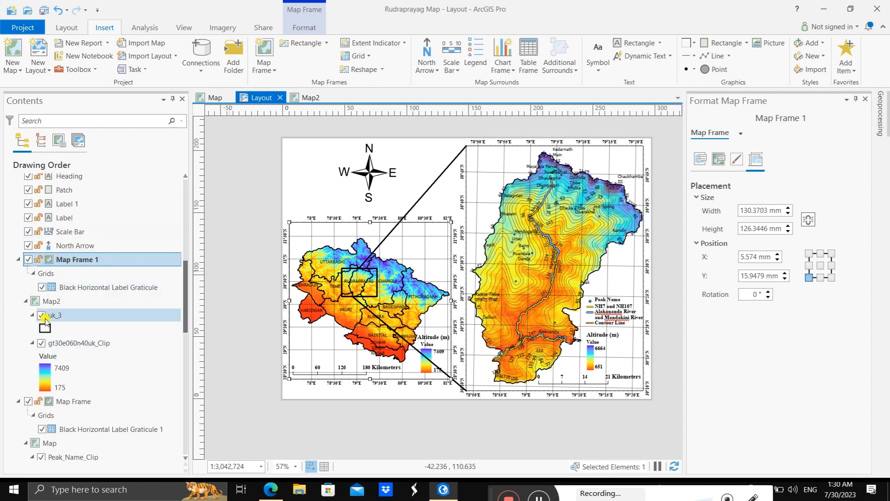
right_click(69, 315)
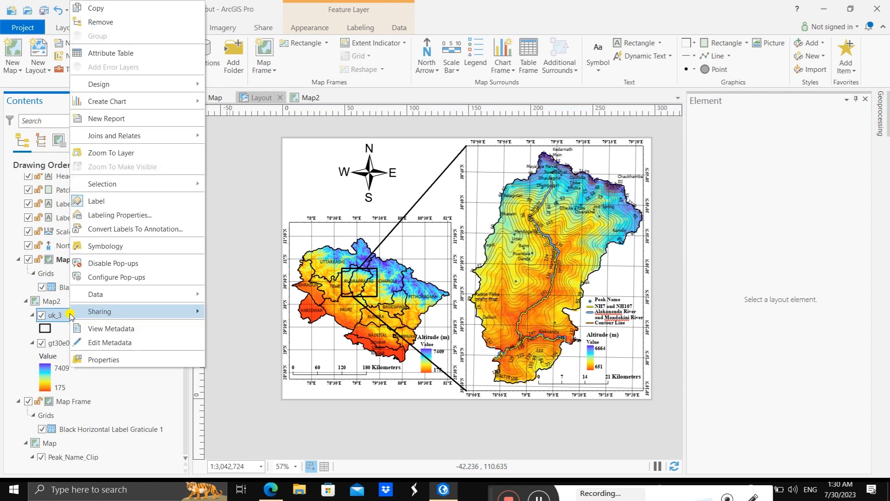
click(96, 216)
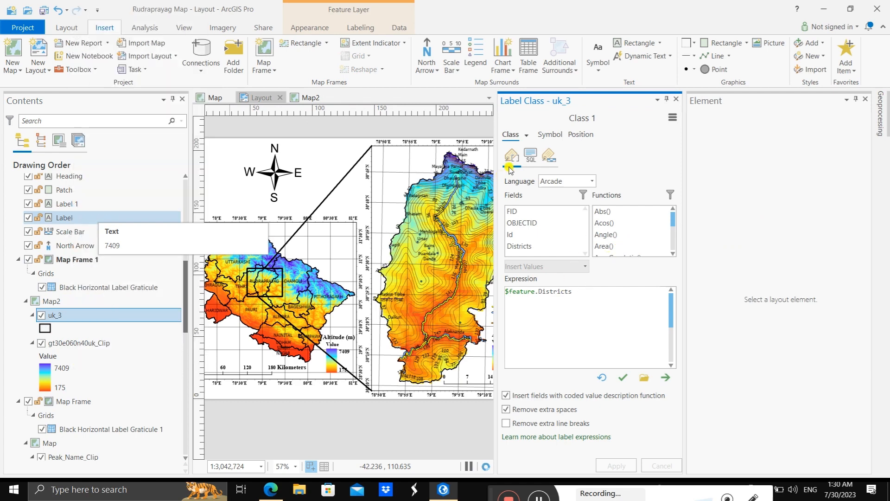
click(550, 135)
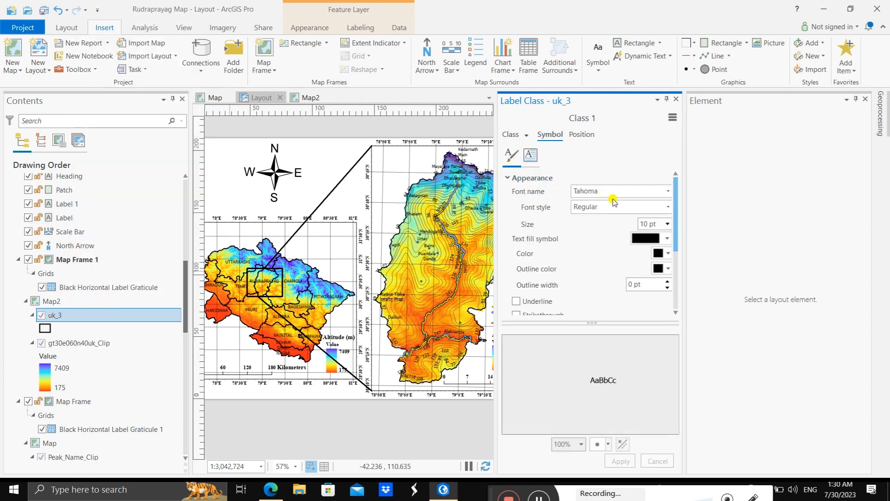
click(668, 191)
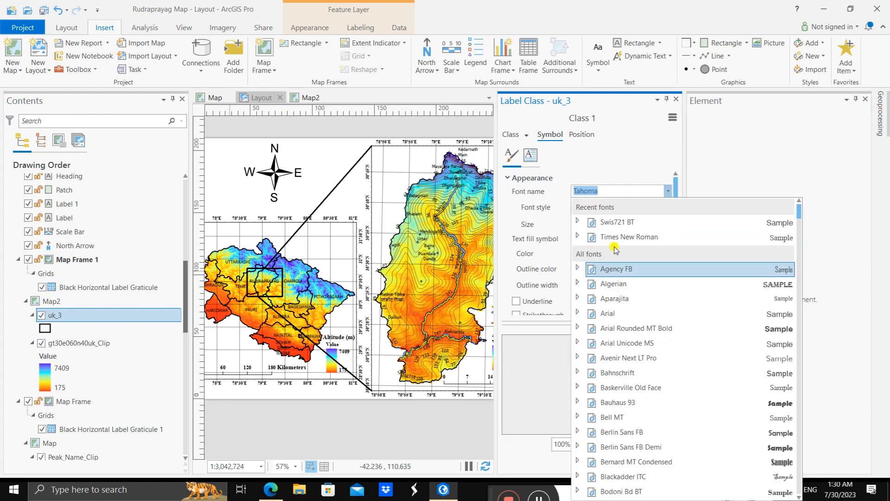
click(617, 222)
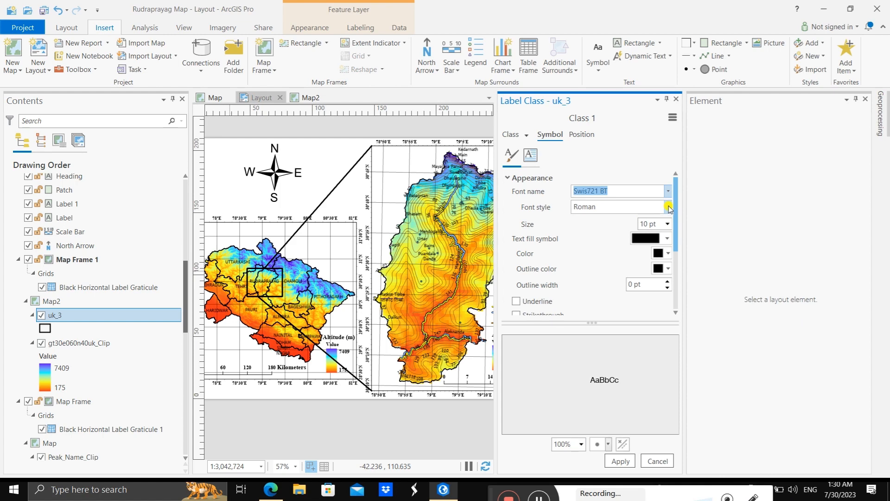
click(659, 208)
click(636, 233)
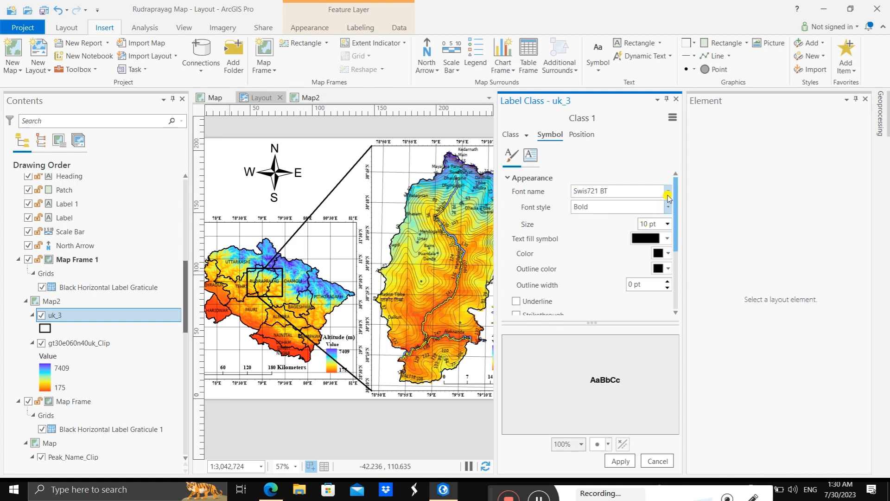
Step: Change the label font of the uk_3 district layer to Times New Roman, apply it and close the label class and element panes
click(667, 191)
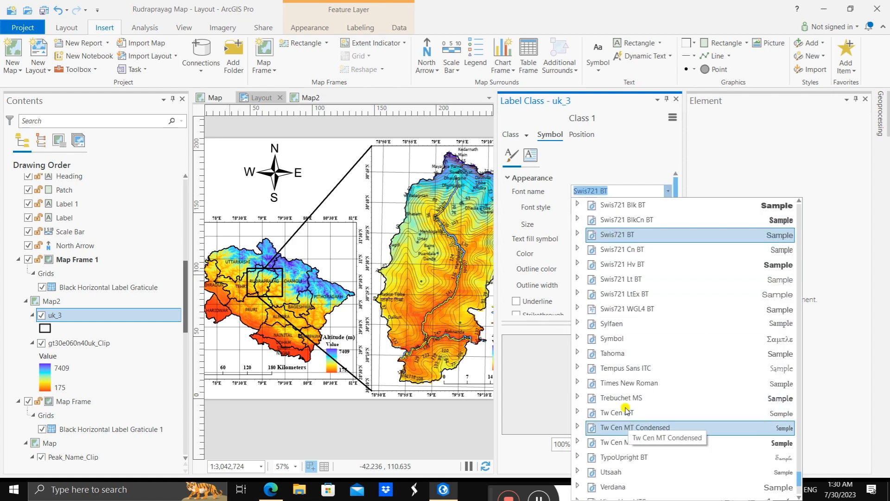
scroll(621, 419, up, 15)
scroll(624, 431, down, 3)
scroll(629, 448, down, 12)
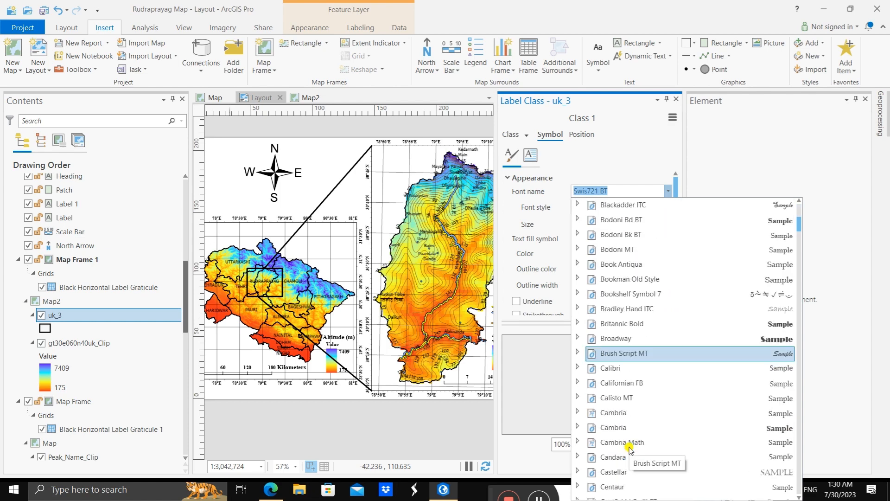
scroll(633, 443, down, 20)
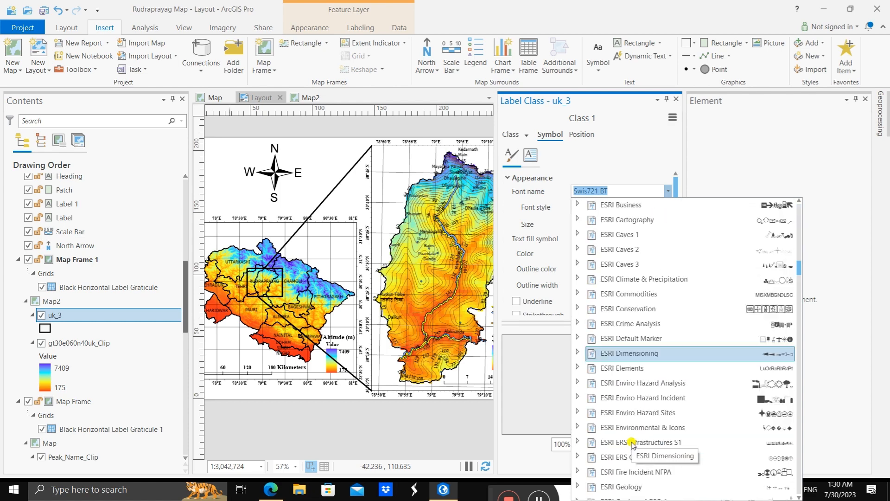
scroll(633, 442, down, 20)
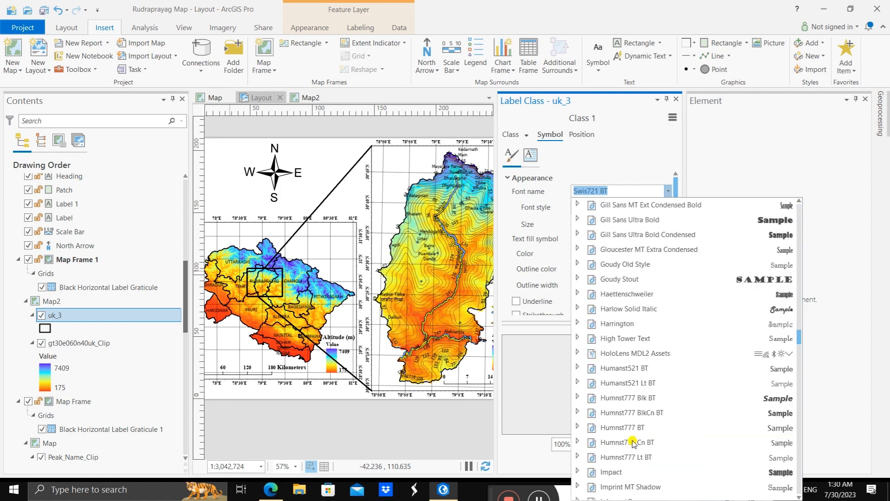
scroll(634, 442, down, 20)
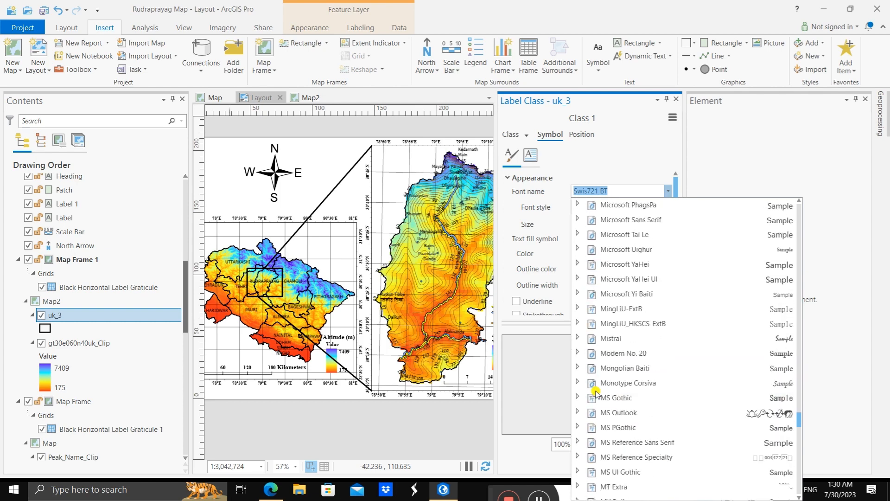
scroll(597, 394, down, 20)
click(637, 233)
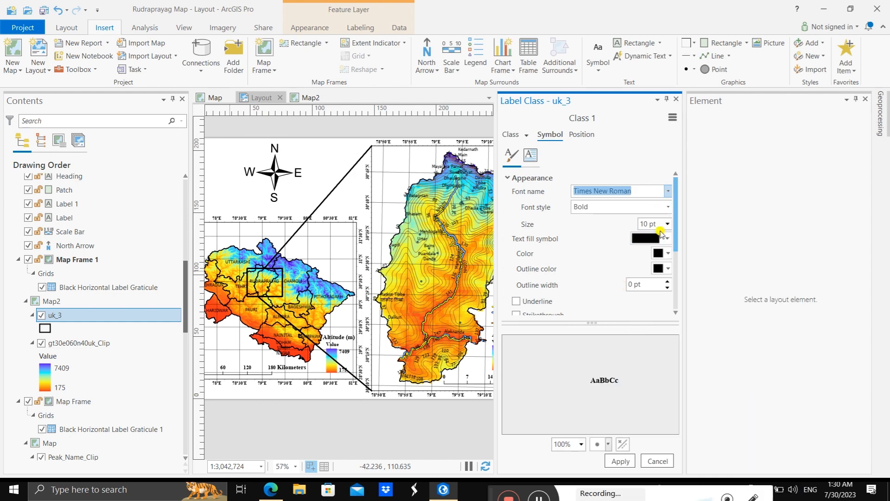
click(620, 460)
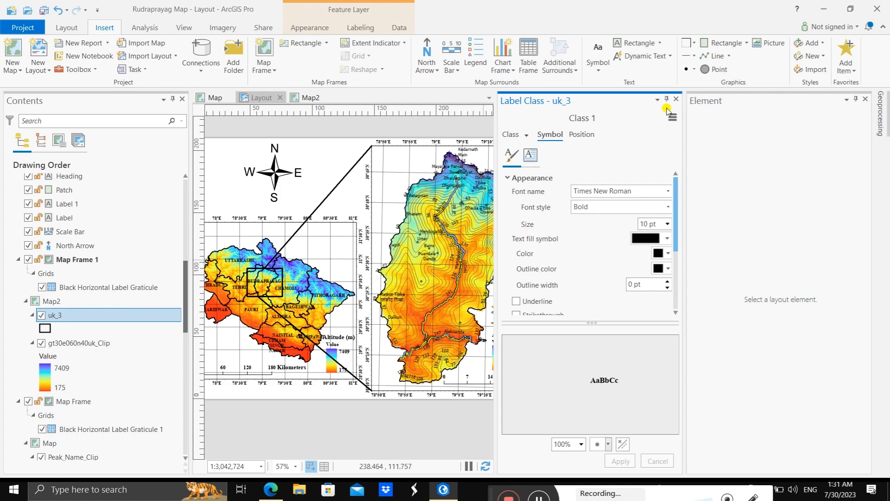
click(677, 100)
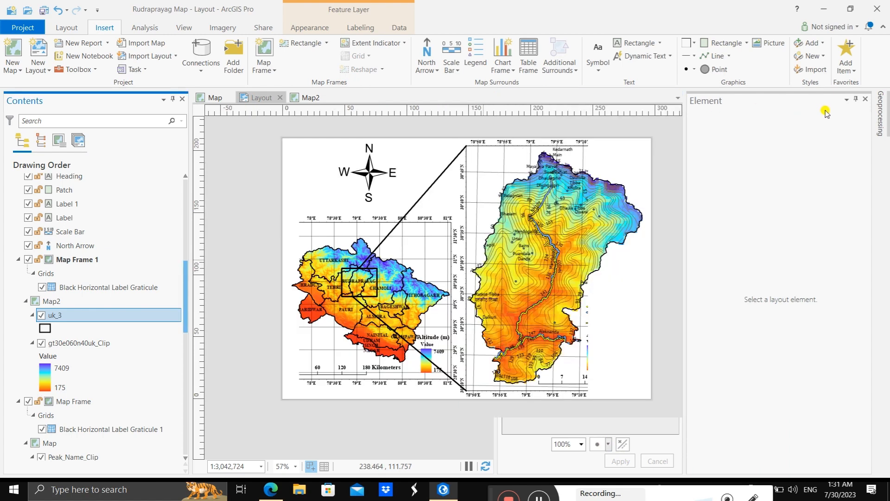
click(865, 99)
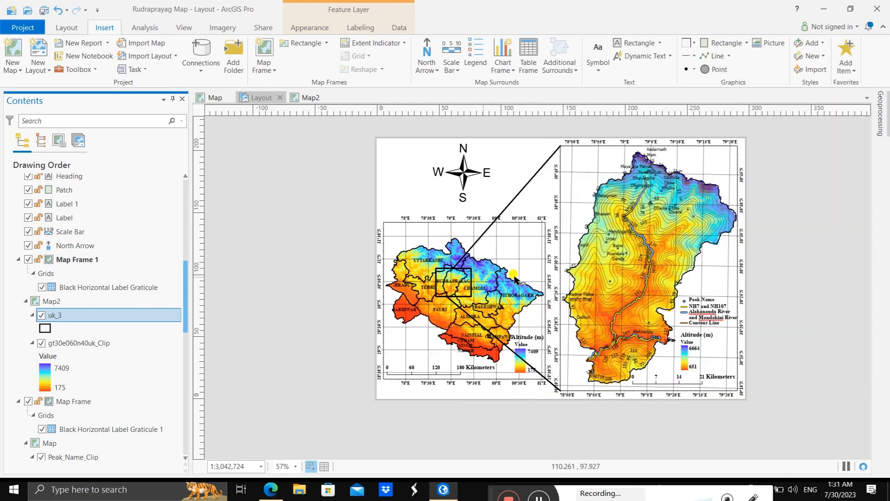
Step: Select the map frame of the main Rudraprayag district map in the layout
click(436, 284)
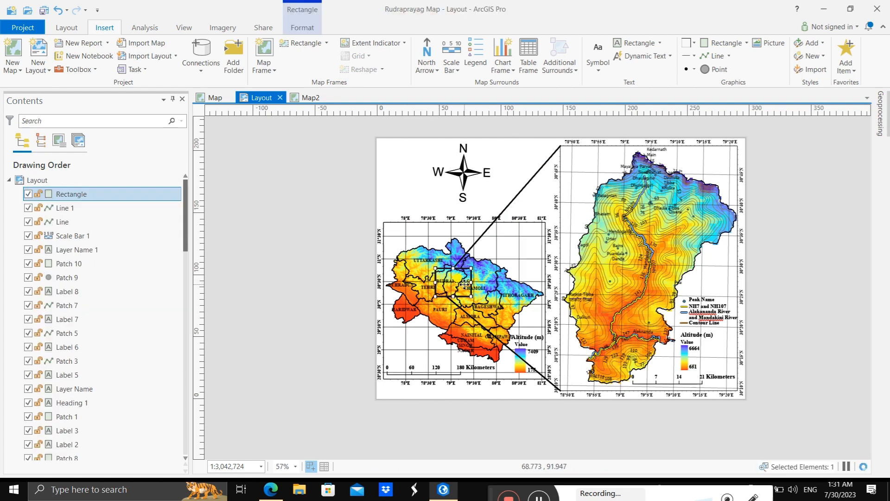
click(394, 205)
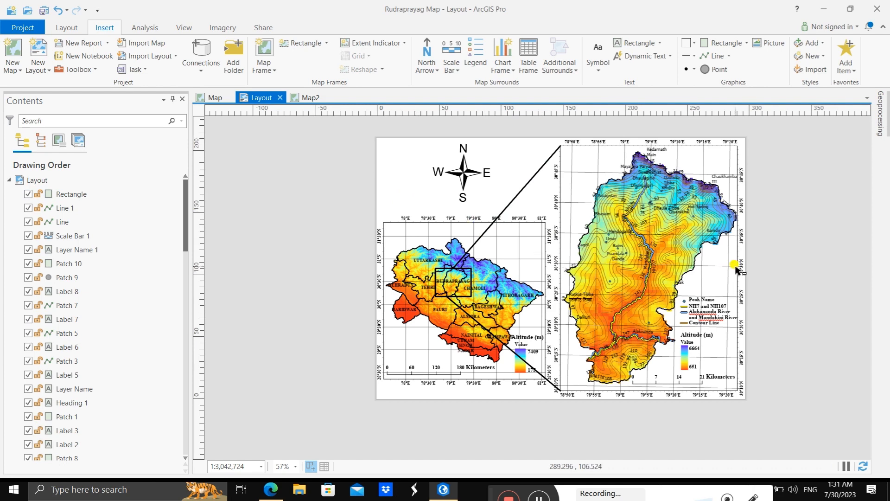
scroll(737, 270, up, 1)
scroll(737, 270, up, 3)
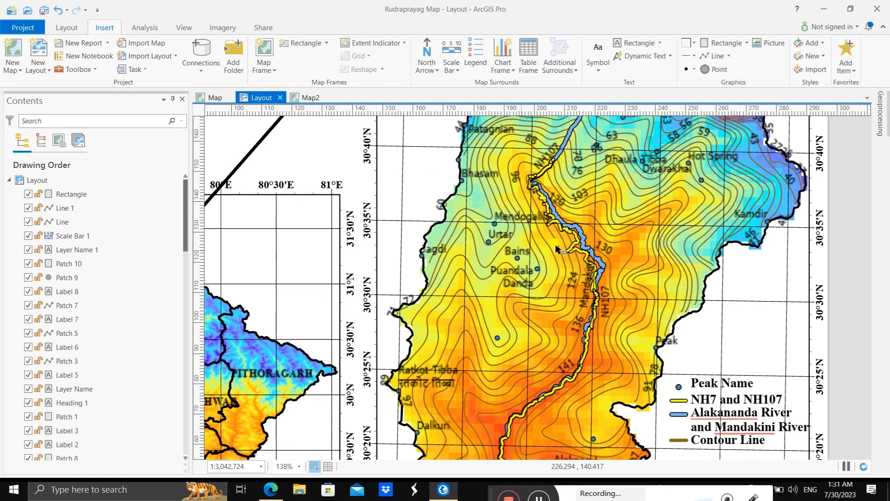
click(434, 179)
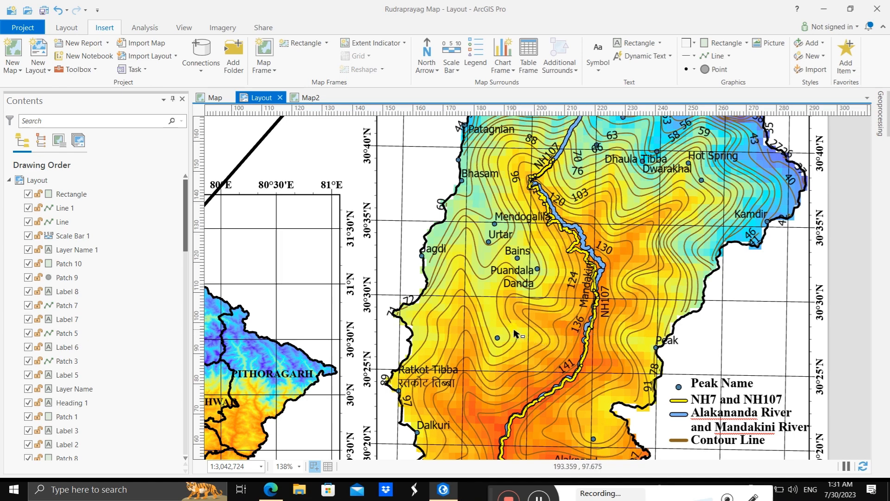
click(465, 320)
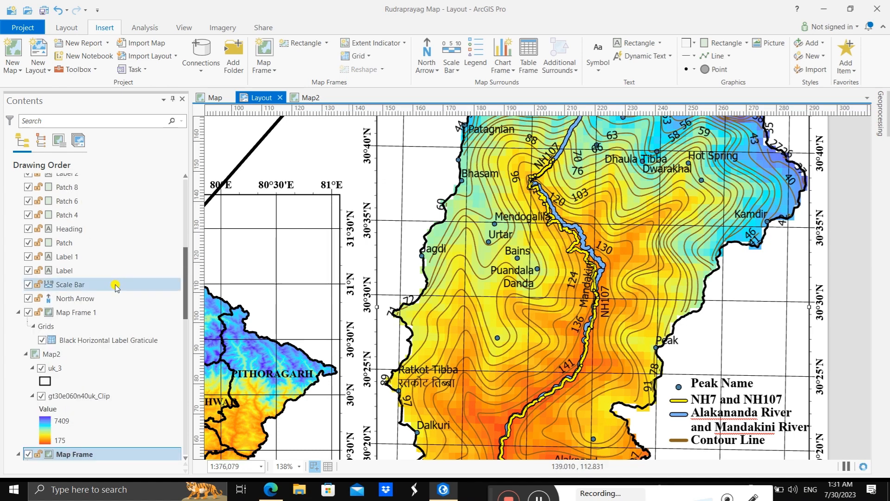
Step: Open the labeling properties of the Peak_Name_Clip layer in the main map
scroll(102, 297, down, 3)
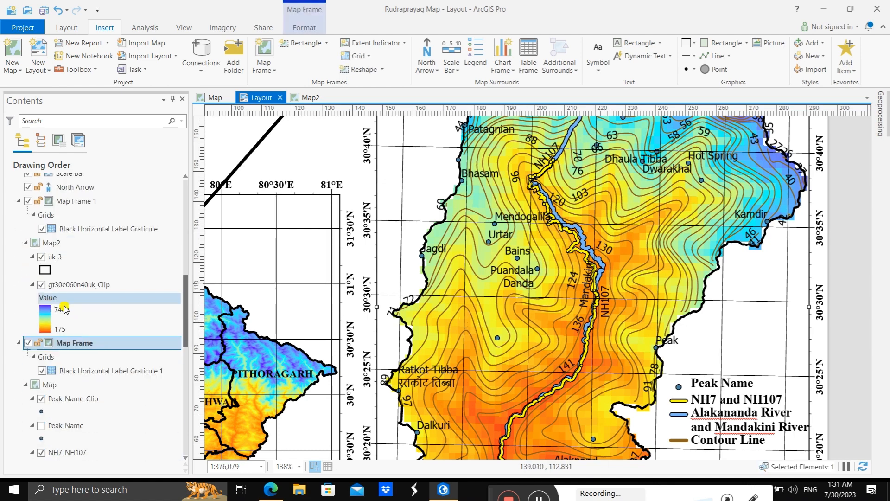
scroll(93, 292, up, 8)
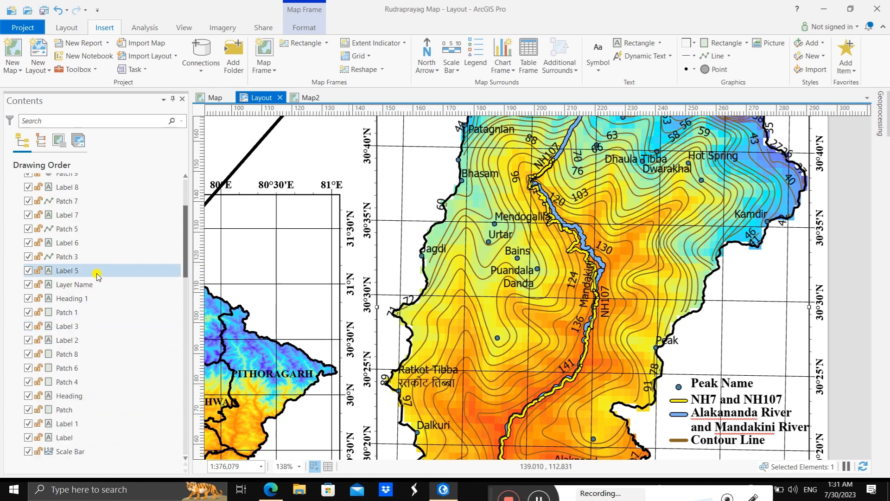
scroll(97, 276, up, 2)
scroll(97, 276, down, 10)
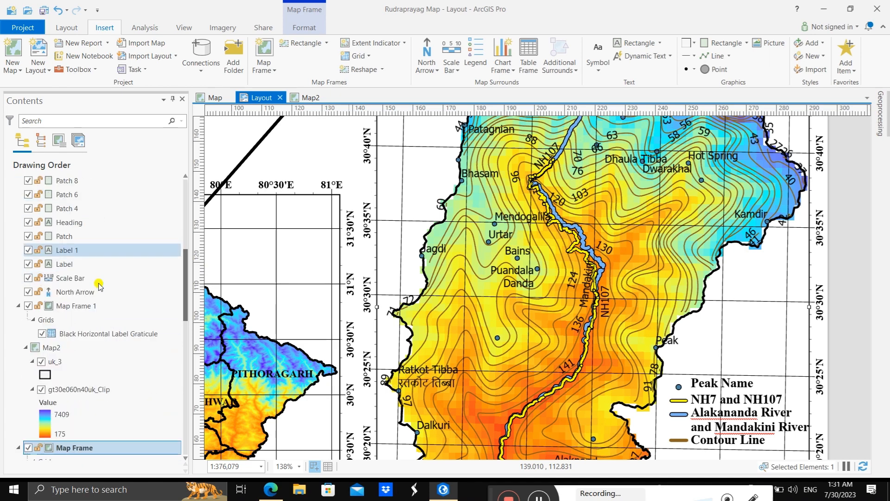
scroll(99, 285, down, 8)
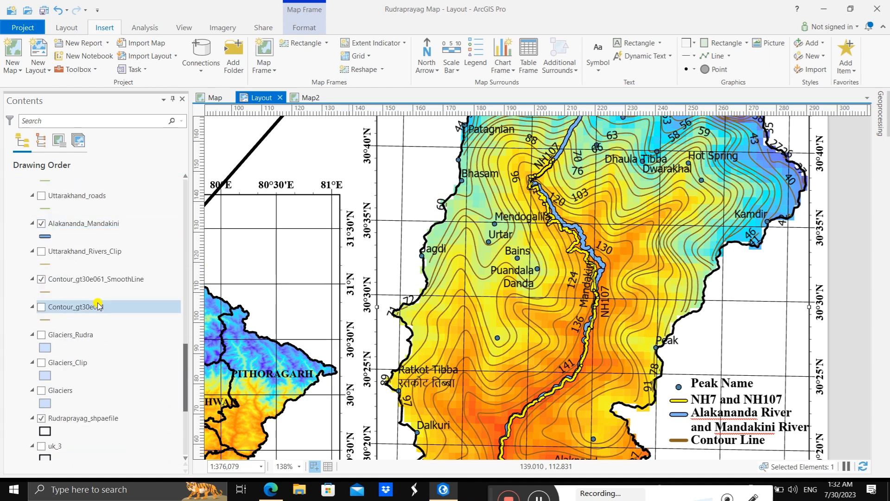
scroll(100, 308, down, 4)
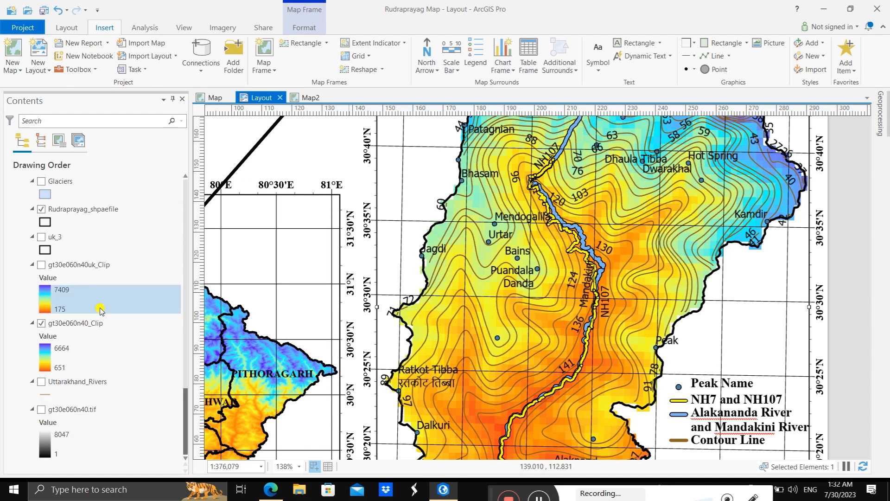
scroll(99, 314, up, 1)
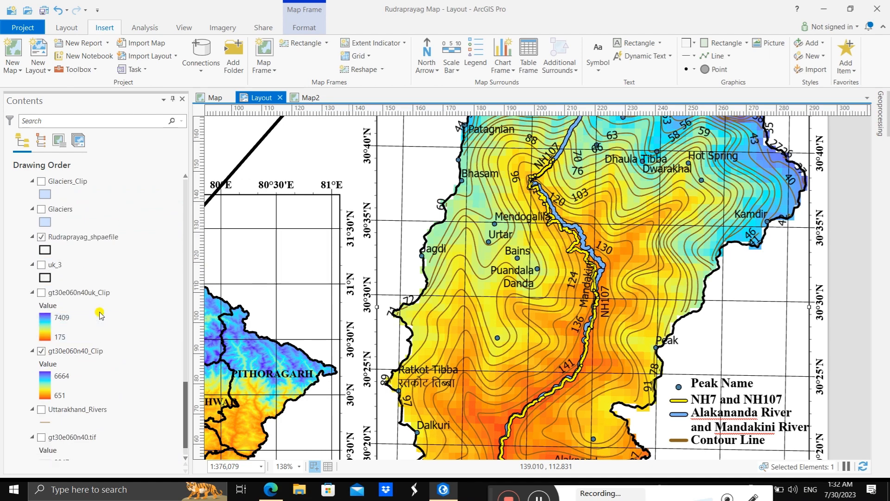
scroll(99, 314, up, 8)
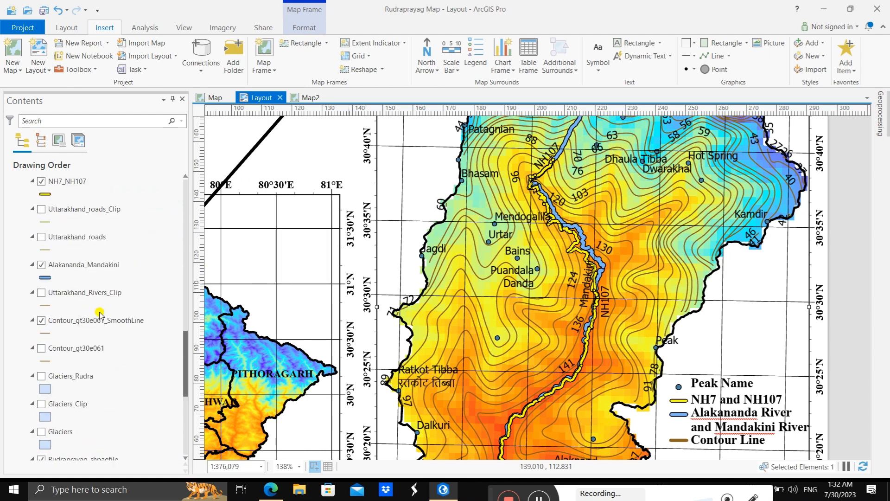
scroll(99, 314, up, 4)
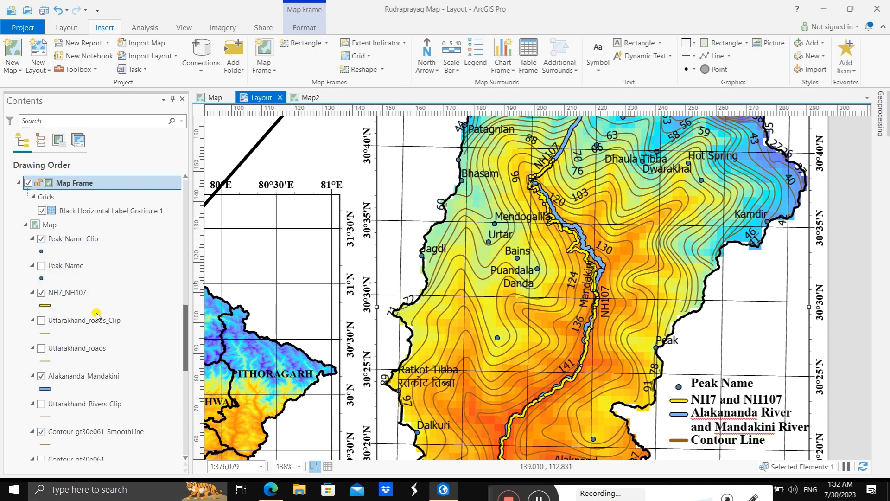
click(96, 239)
right_click(100, 242)
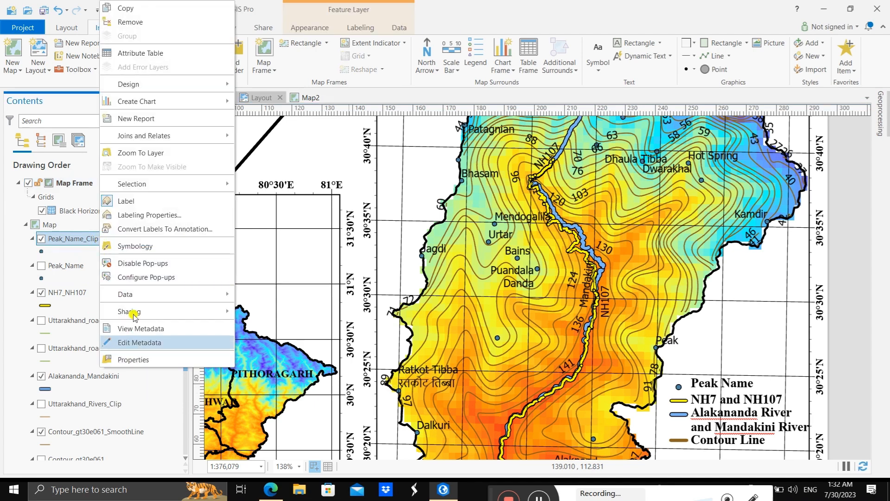
click(134, 215)
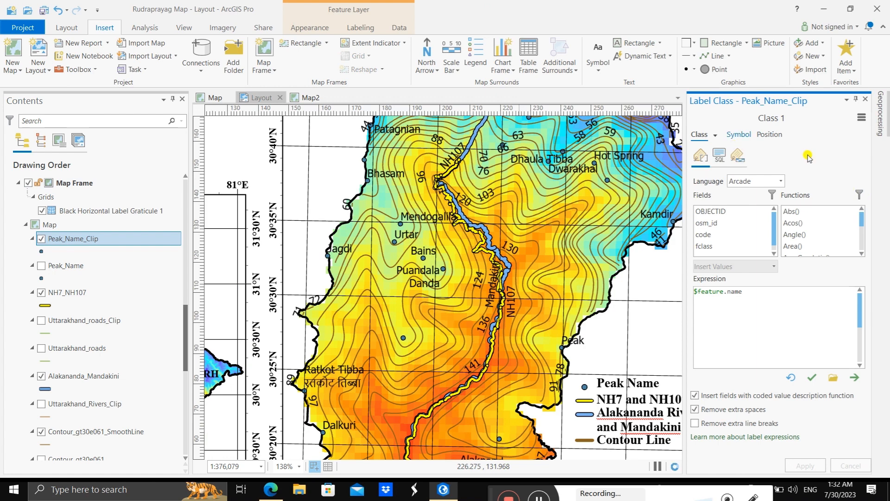
Step: Set the peak name labels to Times New Roman, Bold, and apply the change
click(850, 194)
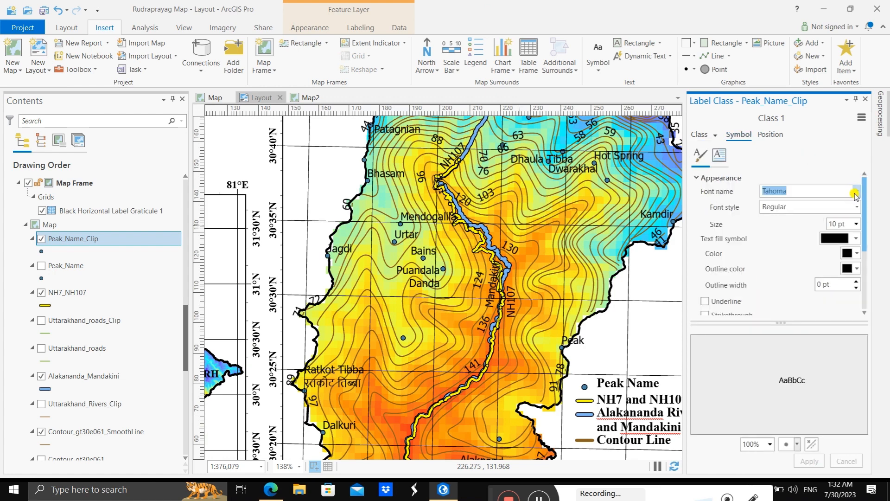
click(856, 195)
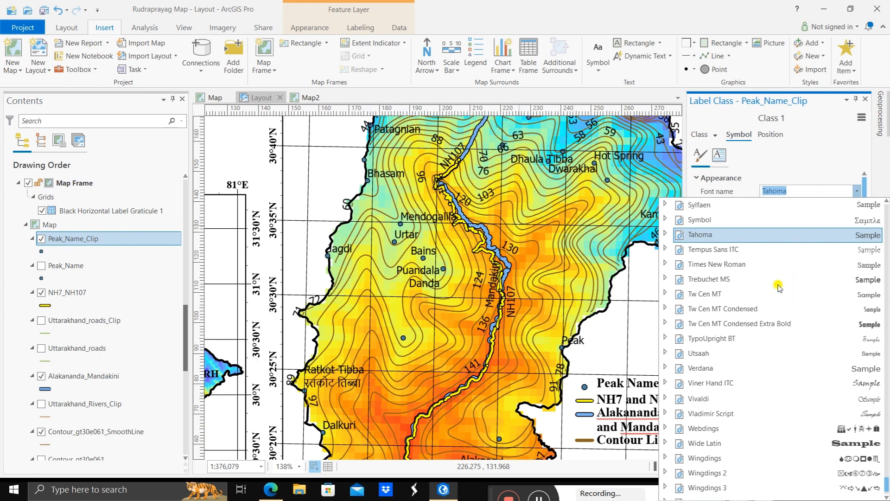
click(726, 266)
click(794, 206)
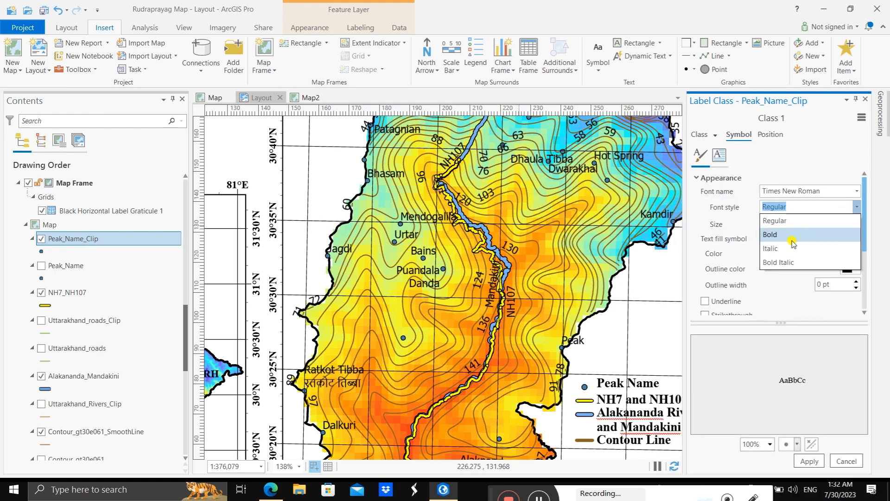
click(788, 235)
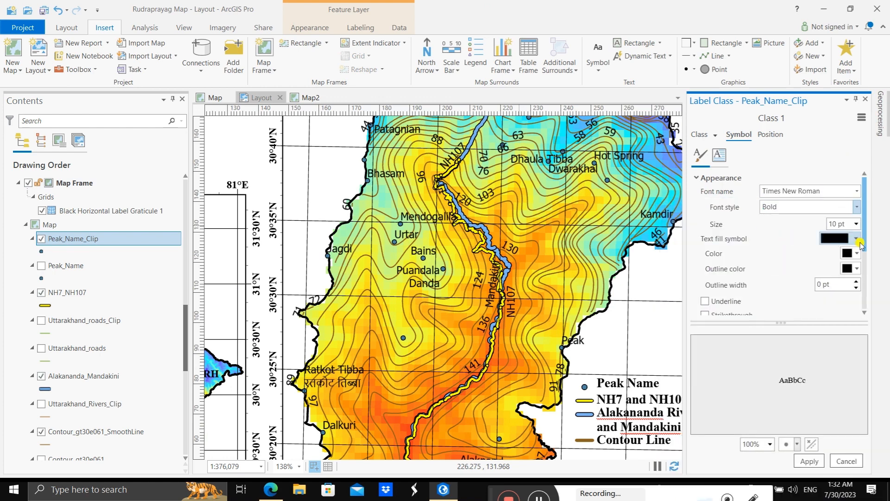
click(808, 460)
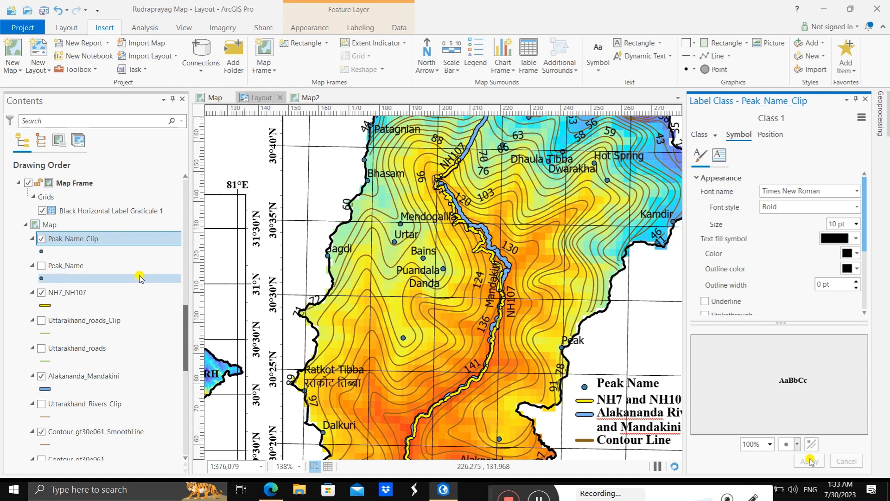
Step: Open the label text symbol settings of the NH7_NH107 layer in the main map
scroll(139, 277, down, 4)
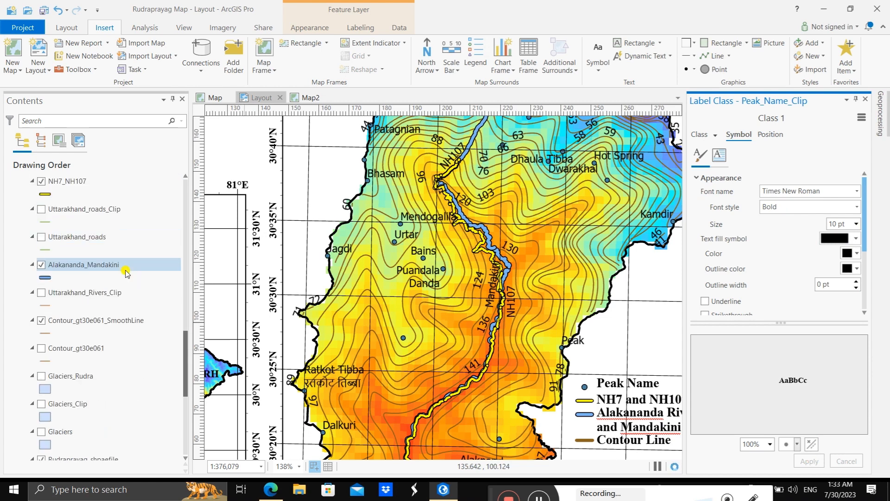
scroll(126, 273, down, 6)
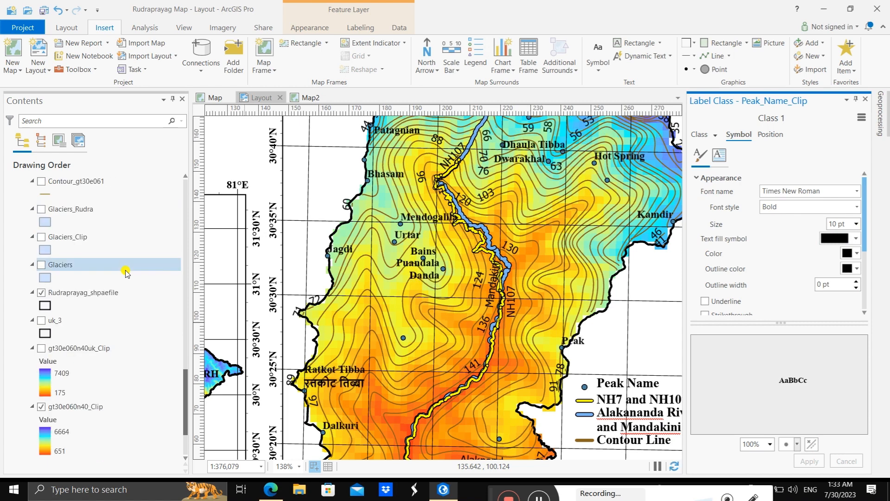
scroll(118, 270, up, 3)
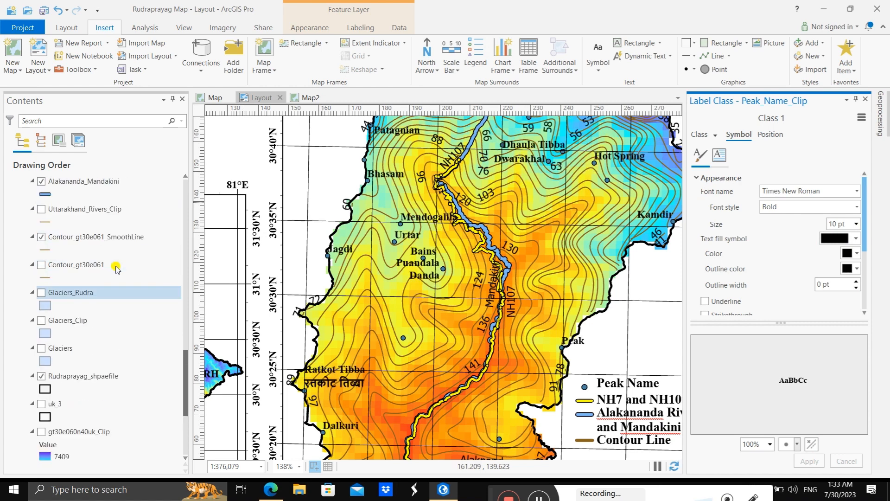
scroll(116, 269, up, 2)
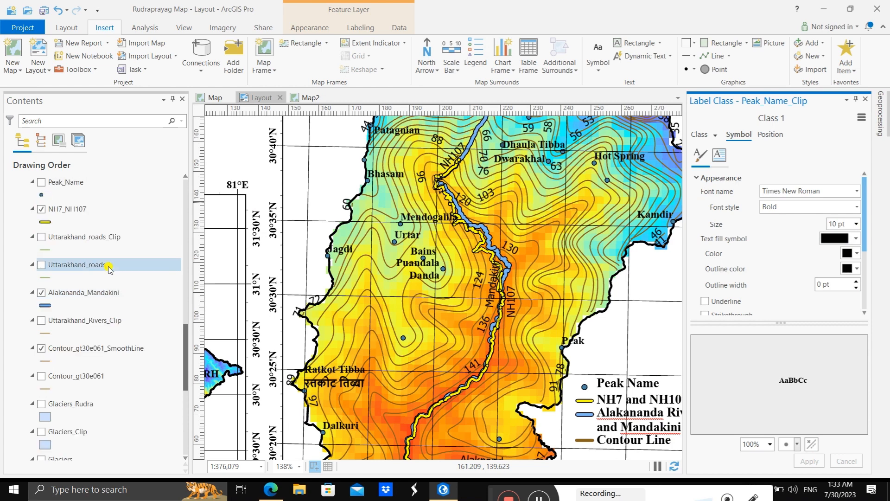
scroll(108, 267, up, 3)
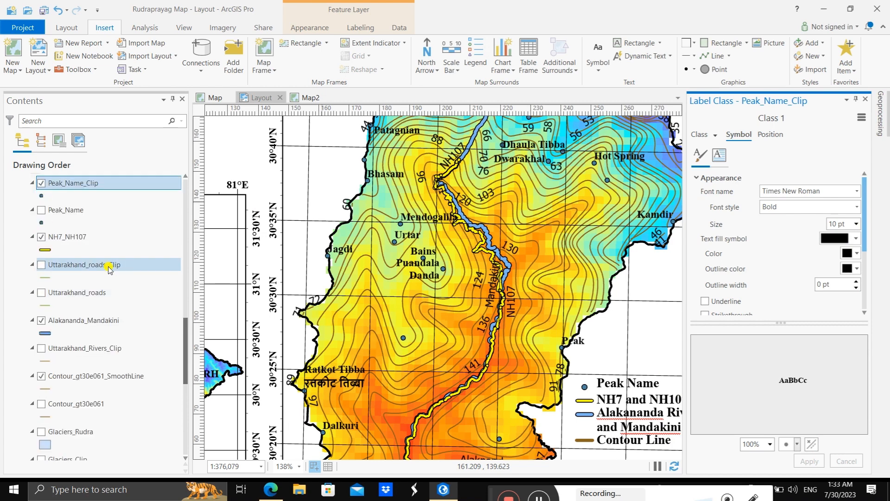
click(89, 242)
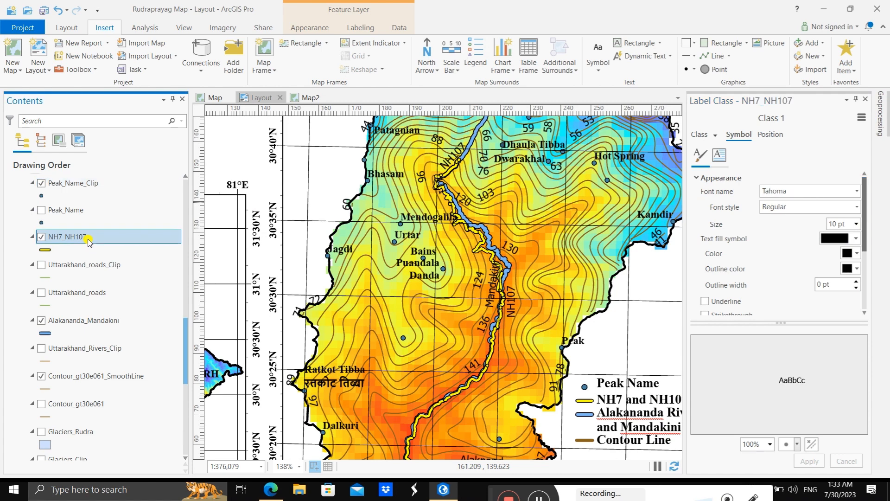
right_click(89, 241)
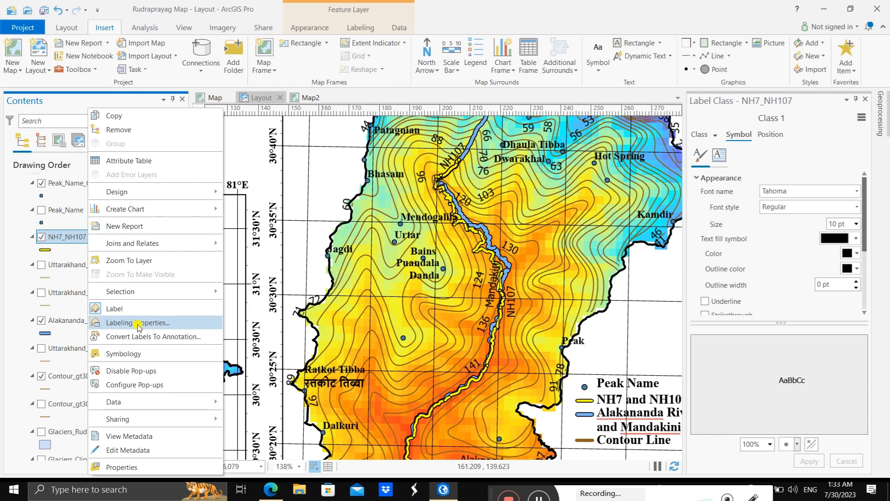
click(197, 327)
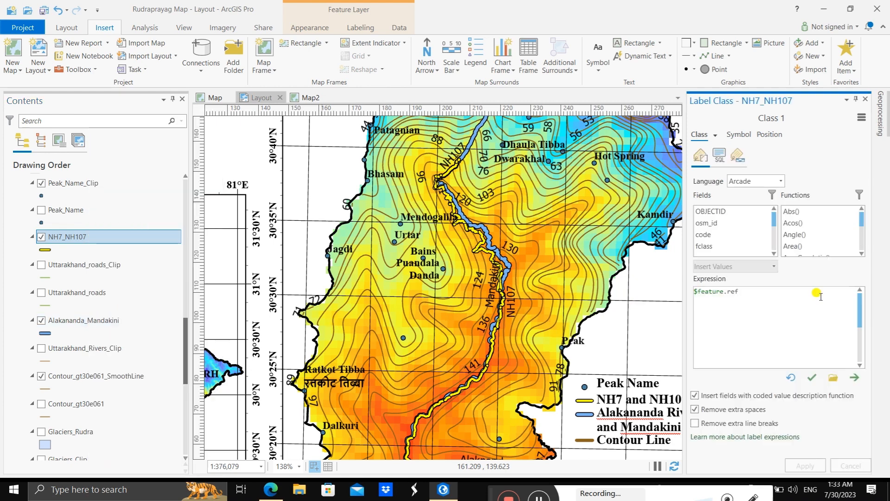
click(747, 136)
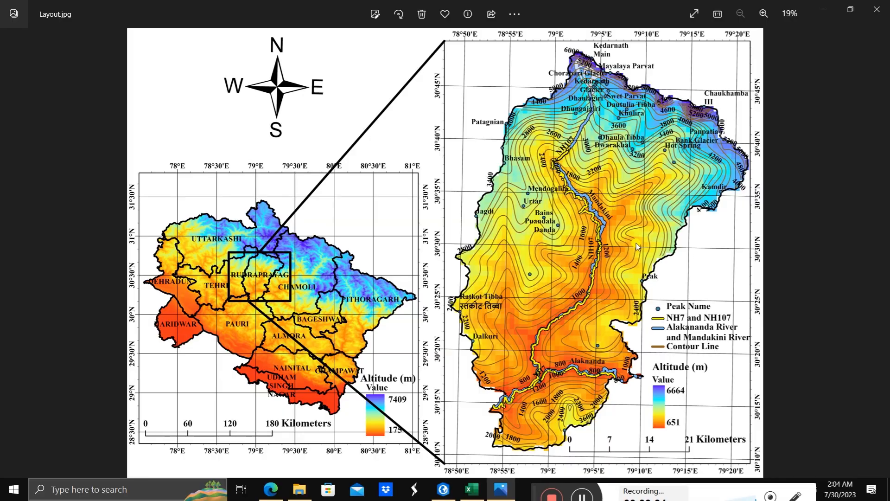
Step: Examine the exported Layout.jpg along the Mandakini river and NH107 in the Rudraprayag district map
scroll(559, 271, up, 6)
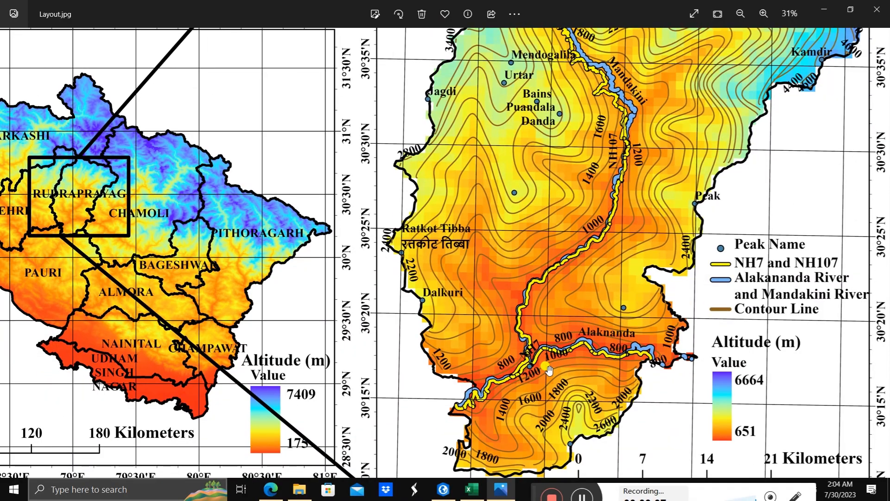
scroll(548, 369, up, 3)
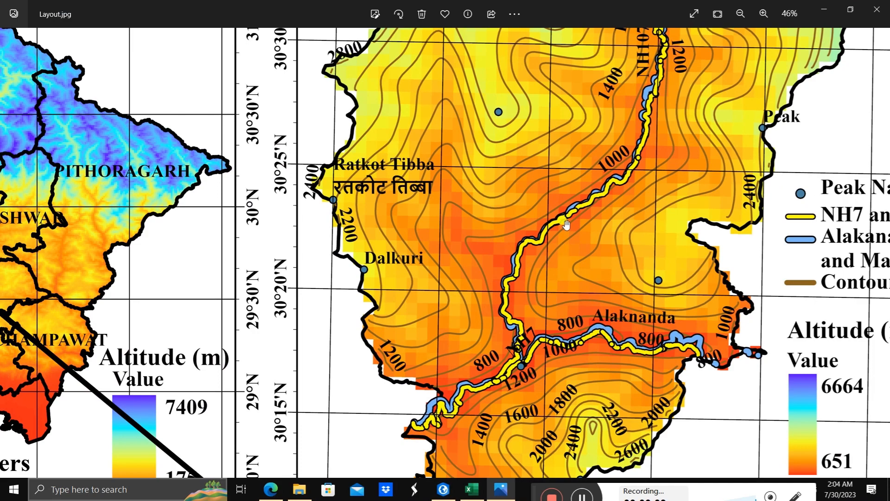
drag(567, 224, 559, 364)
drag(583, 214, 541, 361)
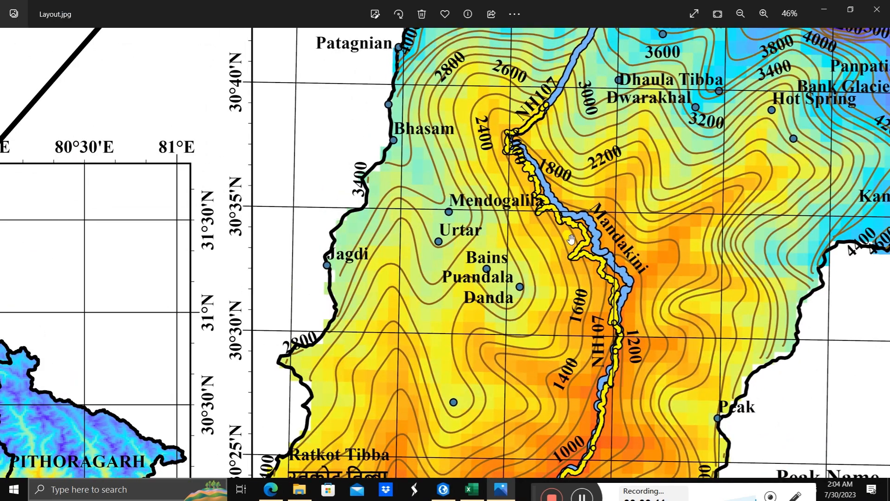
scroll(571, 239, down, 3)
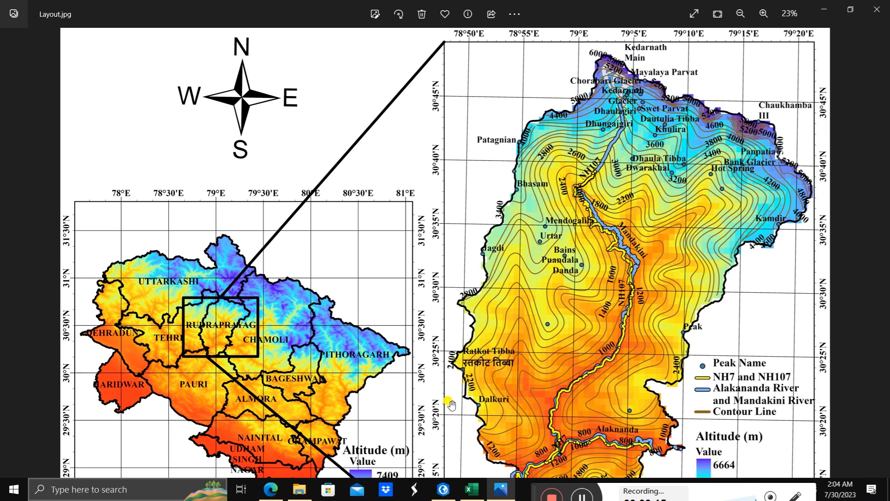
Step: Check the city table in Excel, switch to Google Maps in Edge and follow highway 107 north from Augustmuni to Ukhimath
click(470, 488)
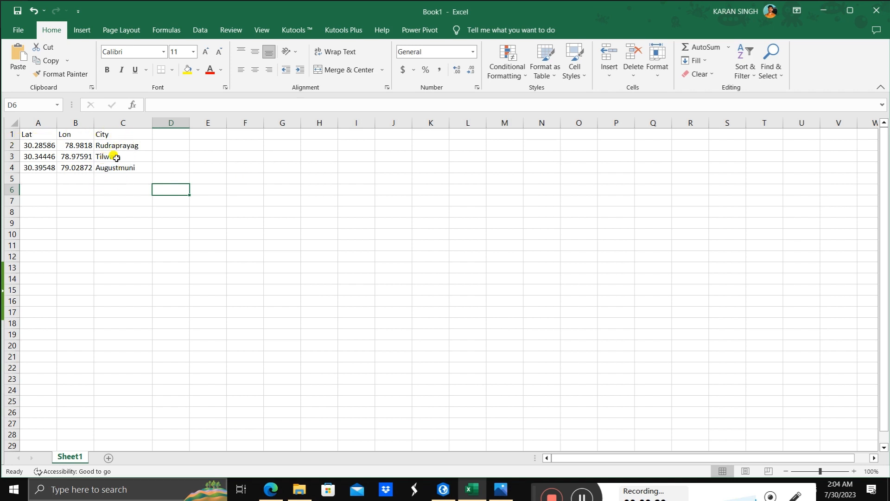
click(272, 486)
scroll(693, 242, down, 2)
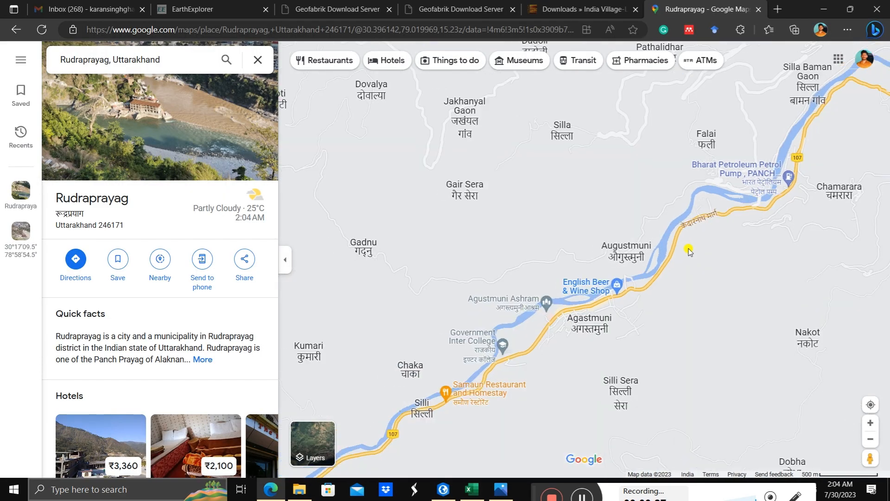
drag(689, 264, 549, 309)
scroll(648, 284, down, 2)
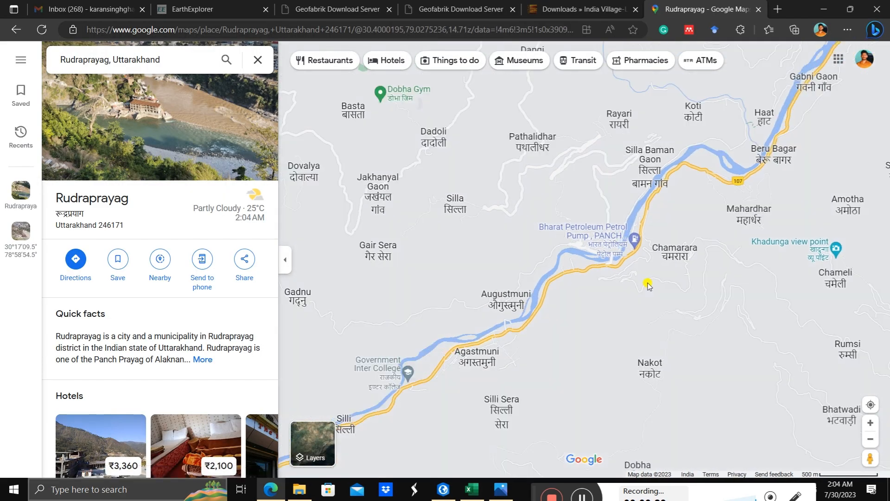
drag(655, 284, 576, 312)
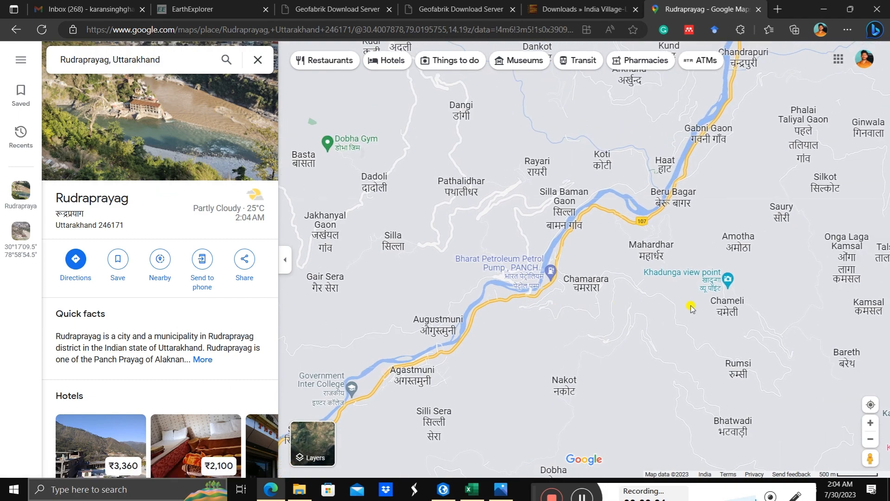
drag(666, 304, 609, 330)
scroll(606, 308, down, 1)
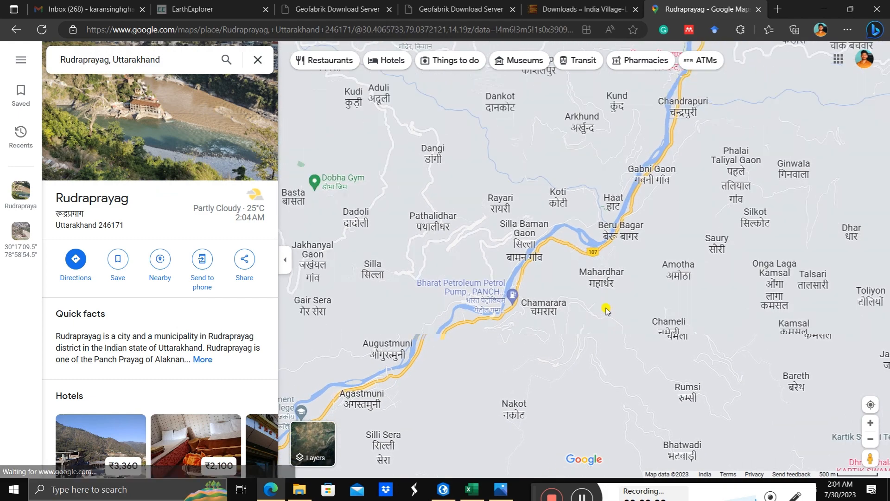
drag(638, 256, 634, 313)
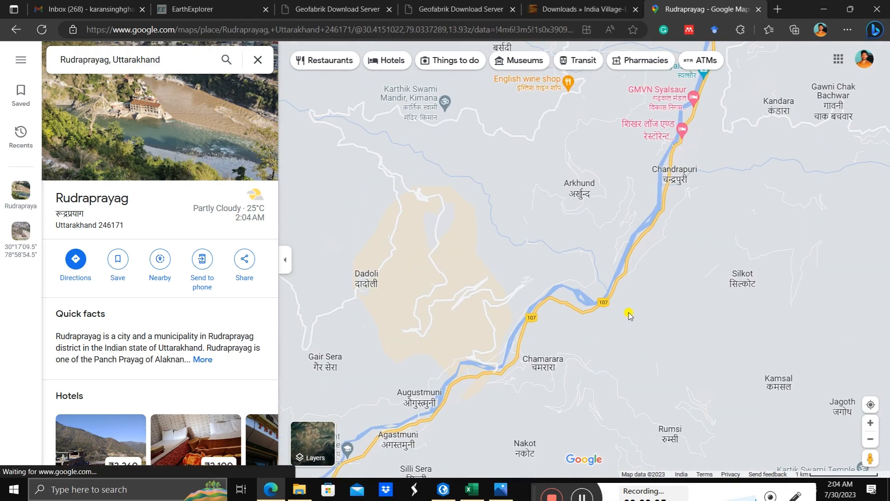
scroll(535, 245, down, 3)
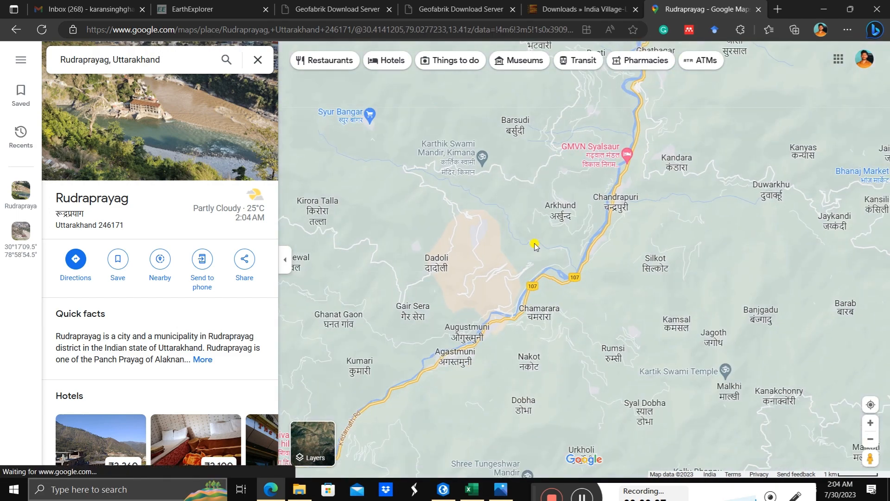
drag(485, 224, 545, 279)
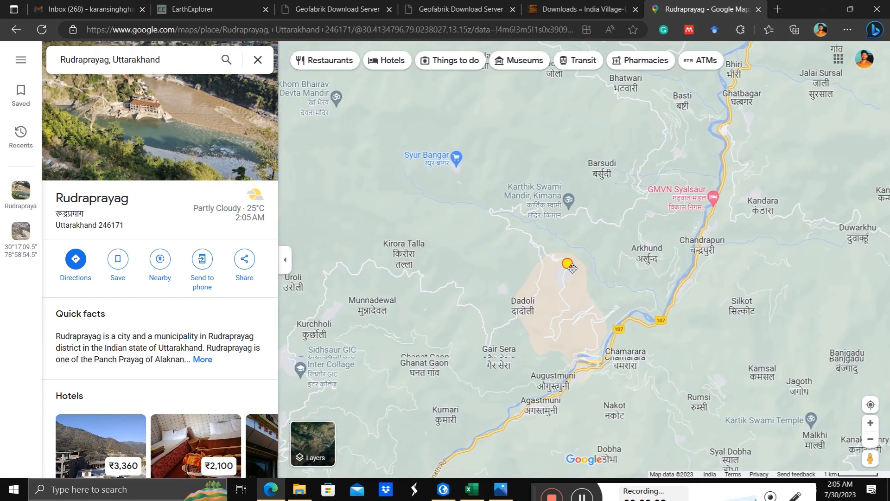
scroll(480, 253, down, 2)
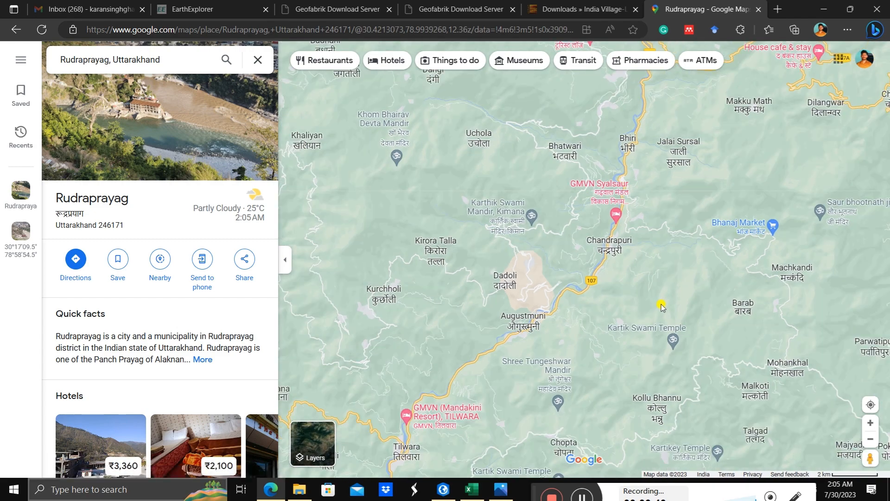
scroll(661, 306, down, 2)
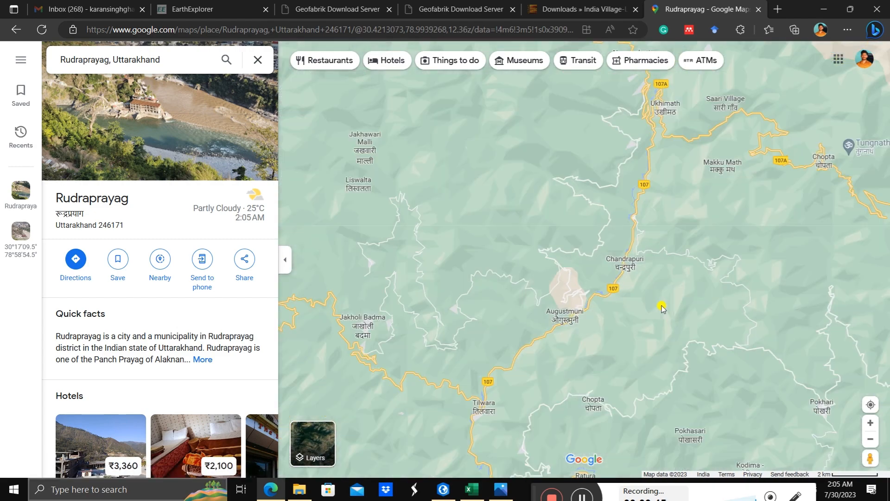
drag(662, 306, 552, 353)
drag(624, 273, 571, 336)
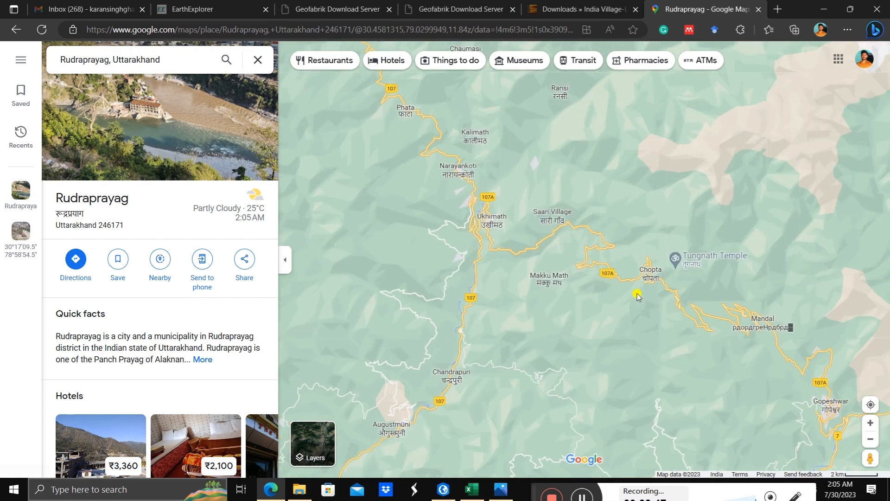
Step: Look over the highway 107A area around Chopta, locate Ukhimath and copy the coordinates of a point just below its label
scroll(636, 295, up, 2)
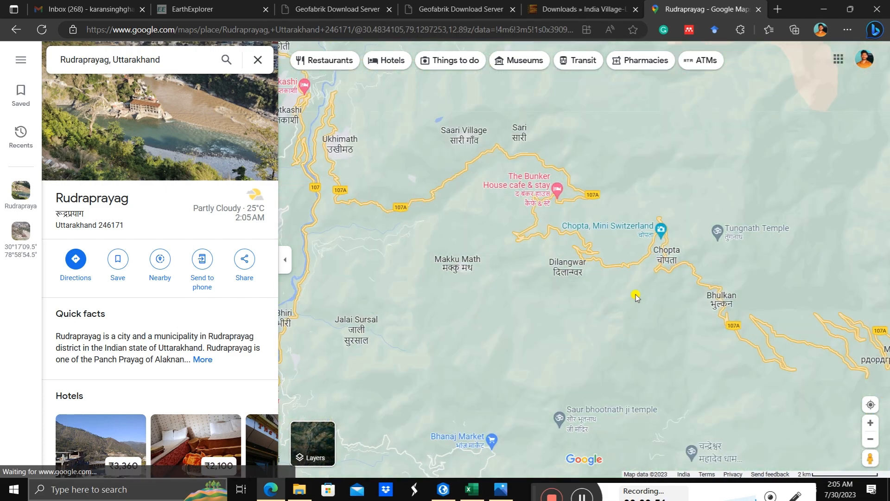
scroll(636, 295, up, 2)
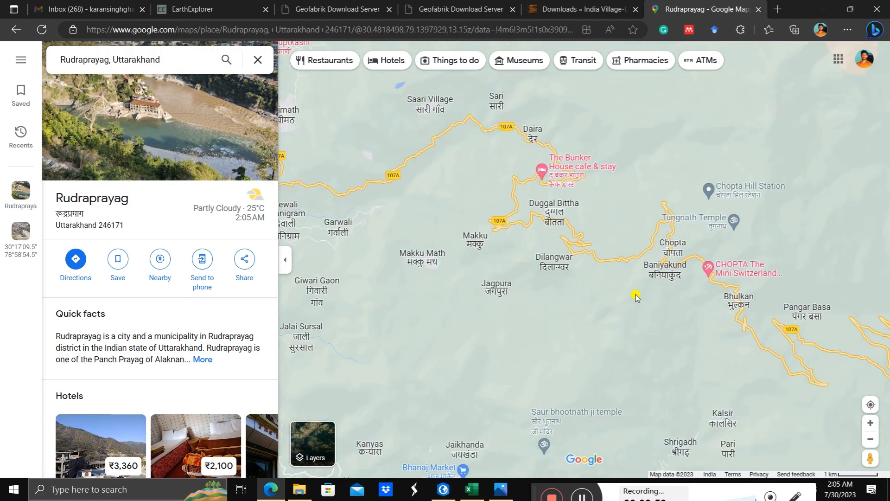
drag(461, 205, 534, 271)
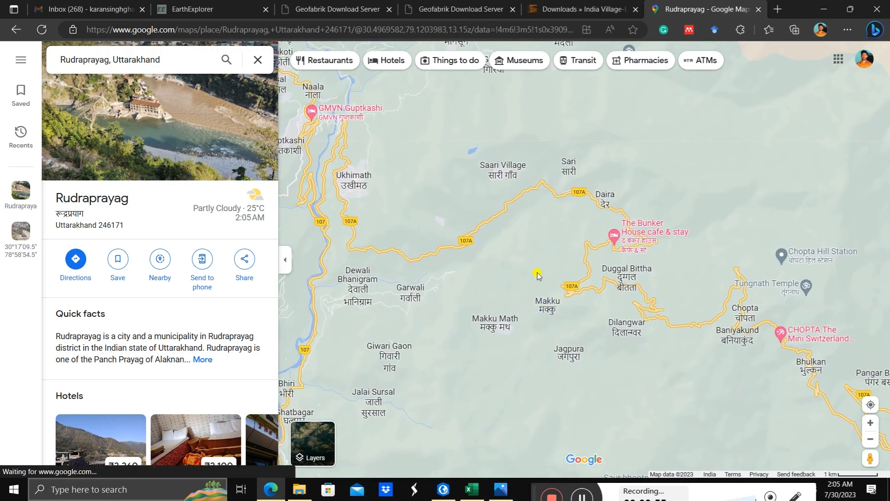
drag(346, 208, 434, 270)
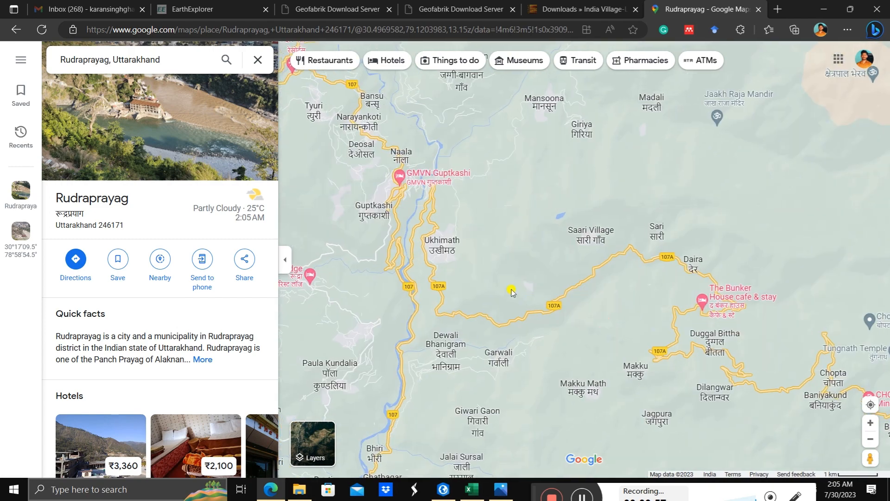
drag(388, 203, 480, 238)
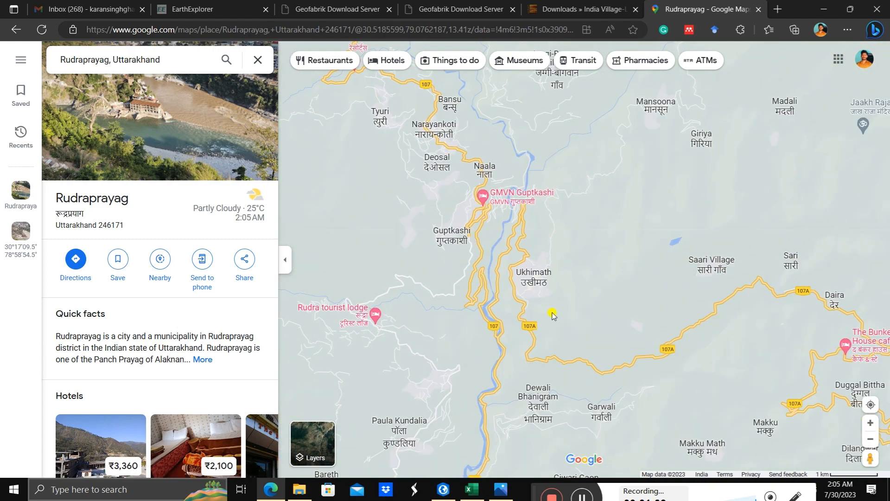
scroll(546, 309, up, 2)
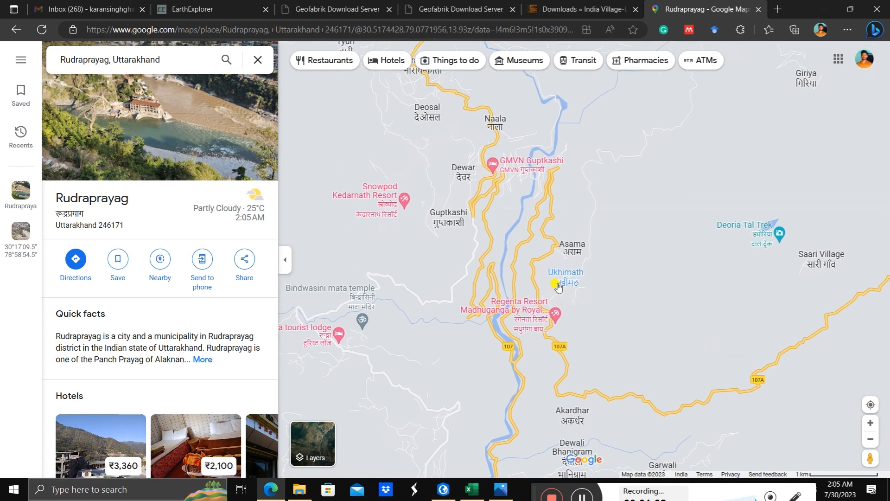
click(564, 294)
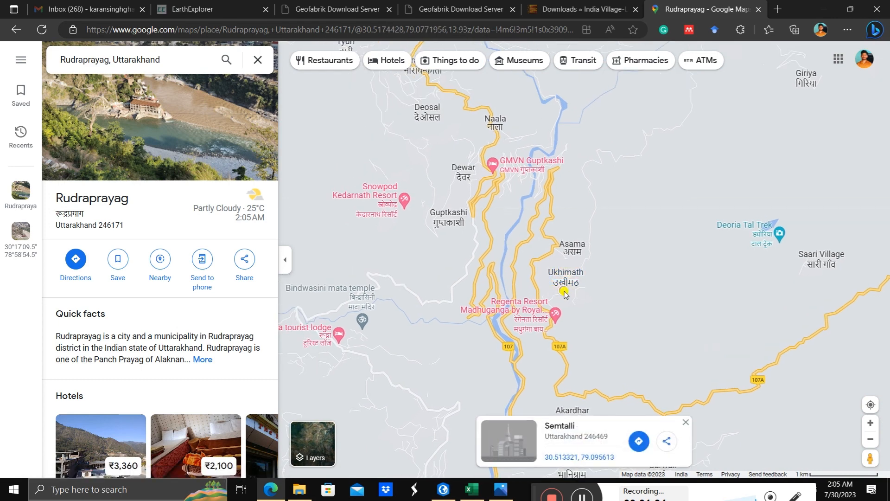
right_click(565, 293)
click(582, 292)
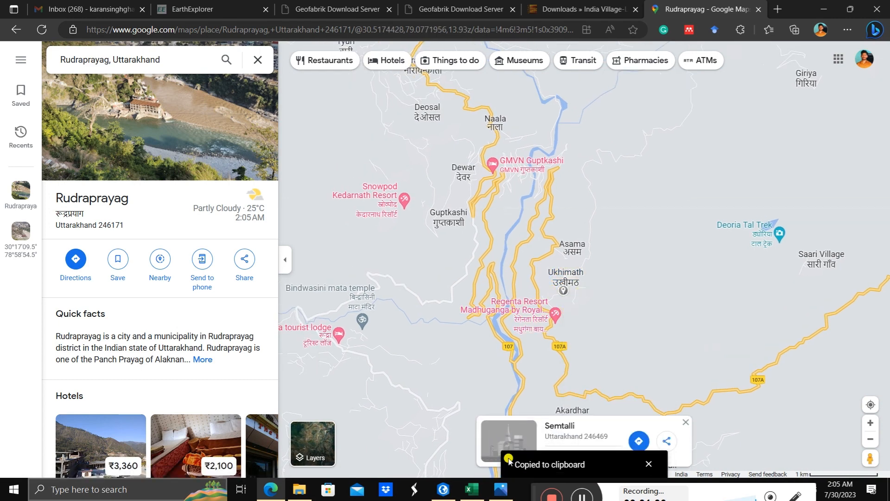
Step: Switch to Excel, paste the copied Ukhimath coordinates into A5 and keep only the latitude 30.513320682395115
click(479, 487)
click(48, 179)
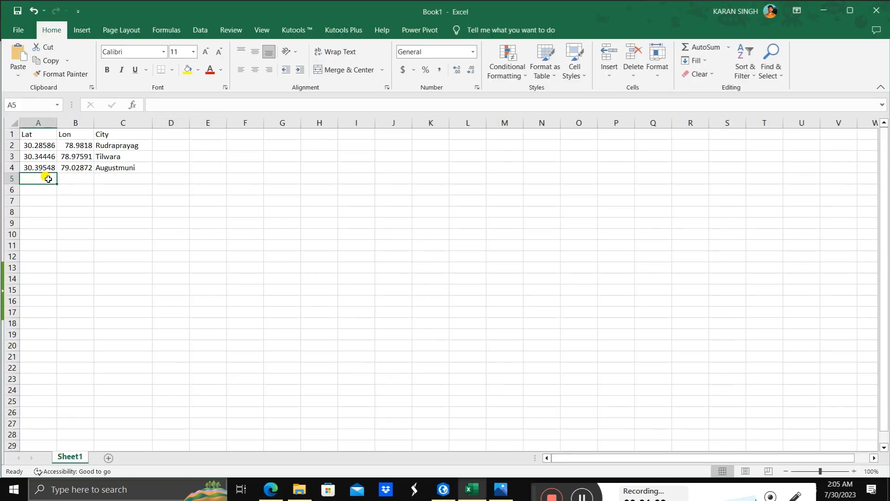
key(ctrl+v)
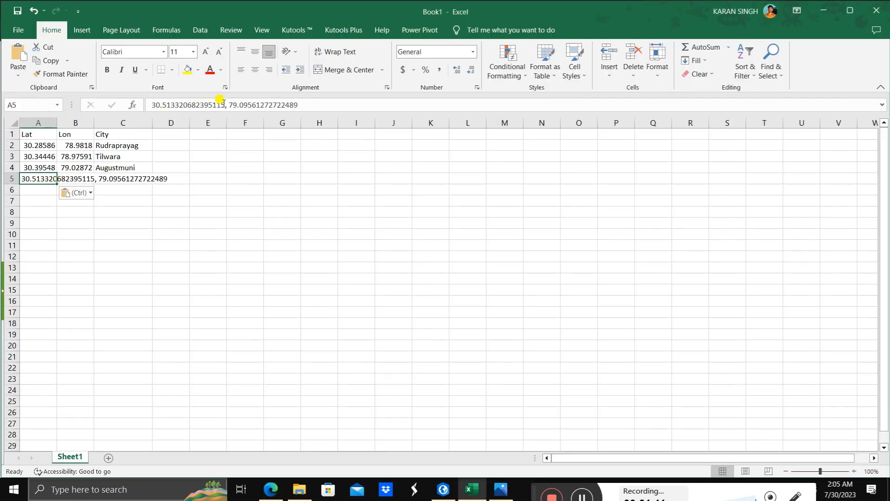
drag(225, 106, 360, 109)
key(Delete)
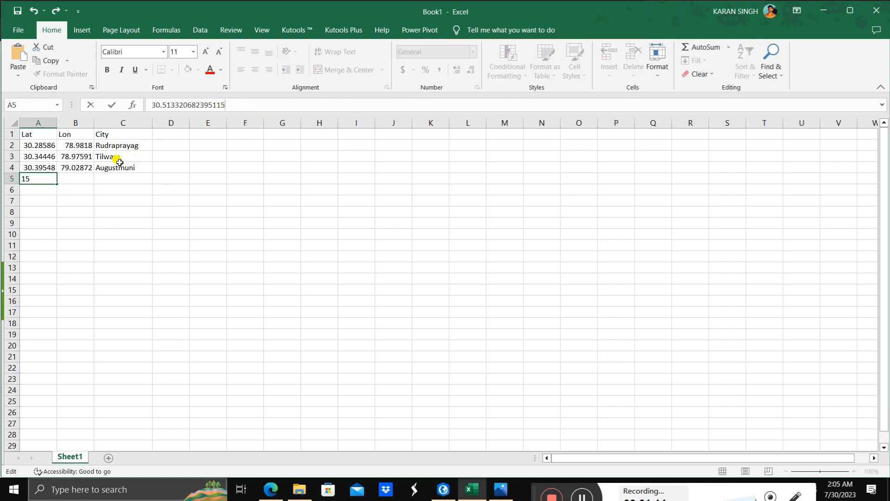
Step: Put the cut longitude 79.09561272722489 into B5 and remove its leading comma and space
click(84, 178)
key(ctrl+v)
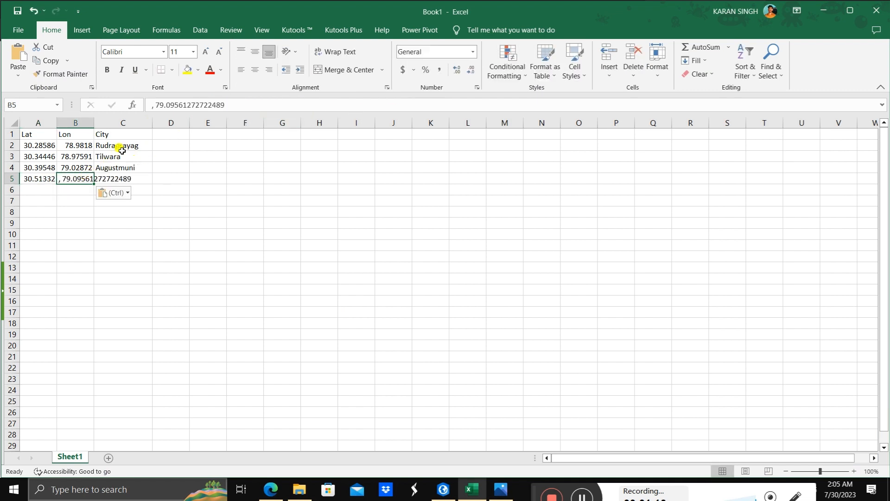
click(155, 105)
key(BackSpace)
key(BackSpace)
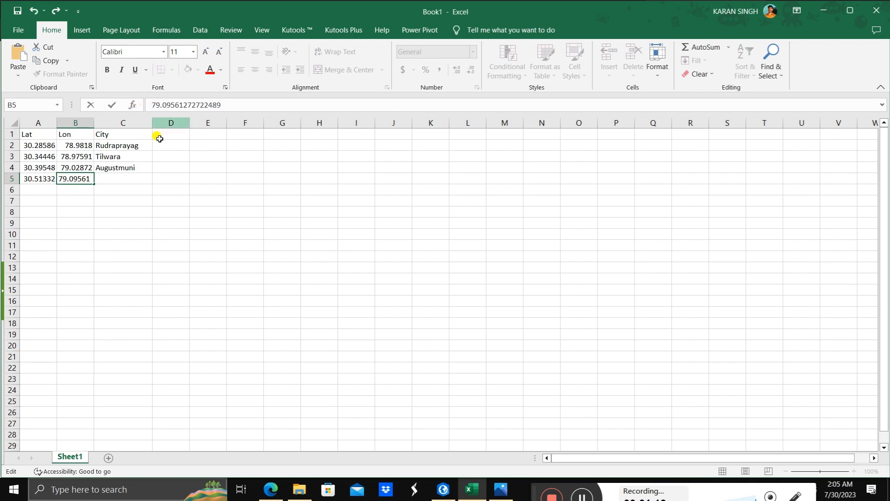
Step: Check the town's spelling in Google Maps and enter Ukhimath as the city in C5
click(133, 178)
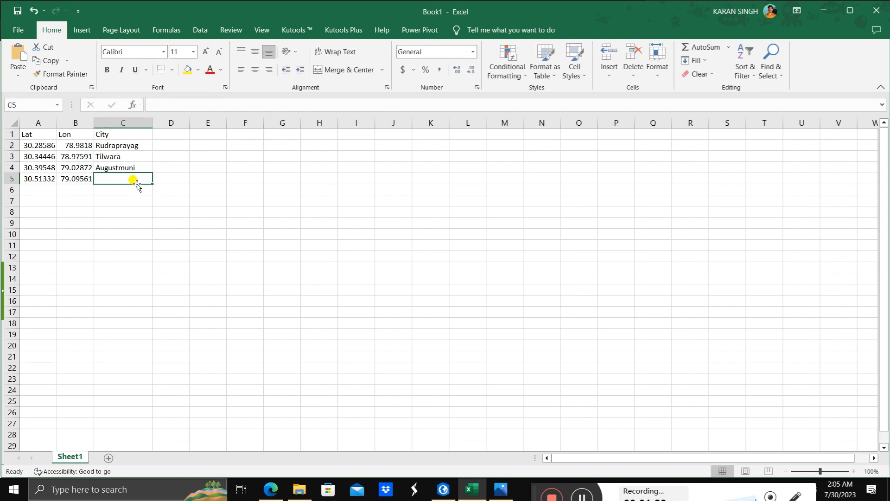
click(271, 489)
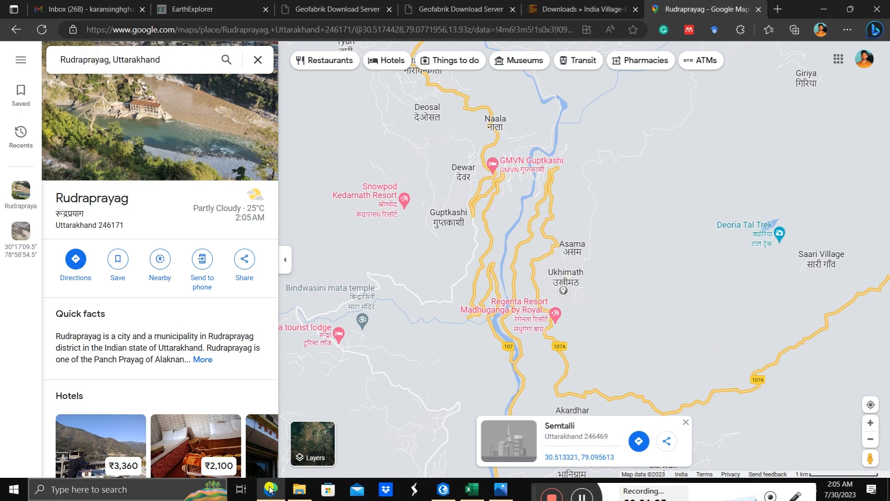
click(270, 489)
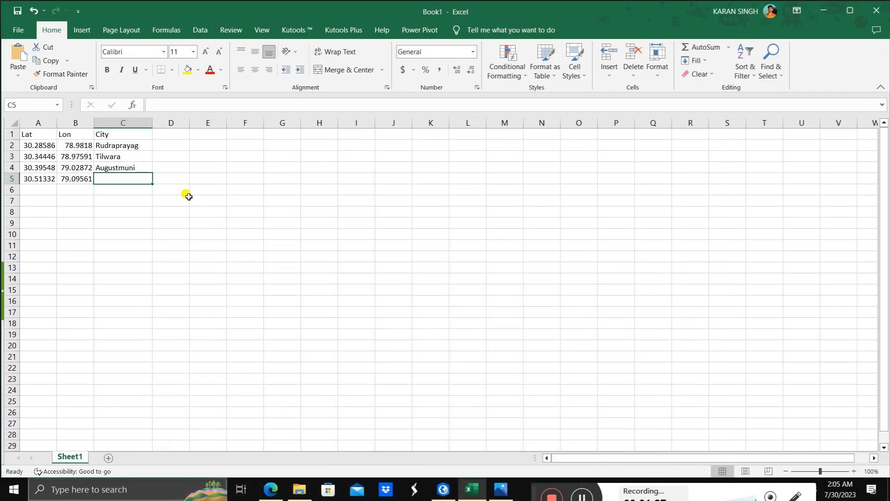
text(Ukhimath)
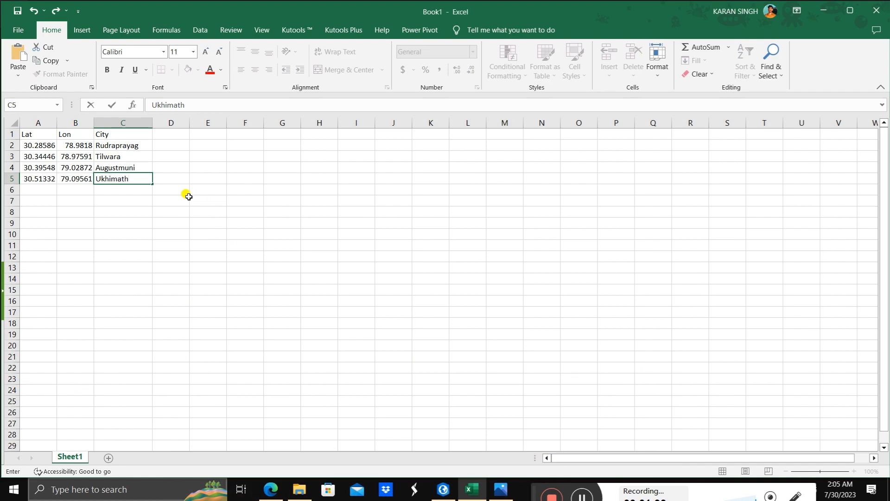
key(Tab)
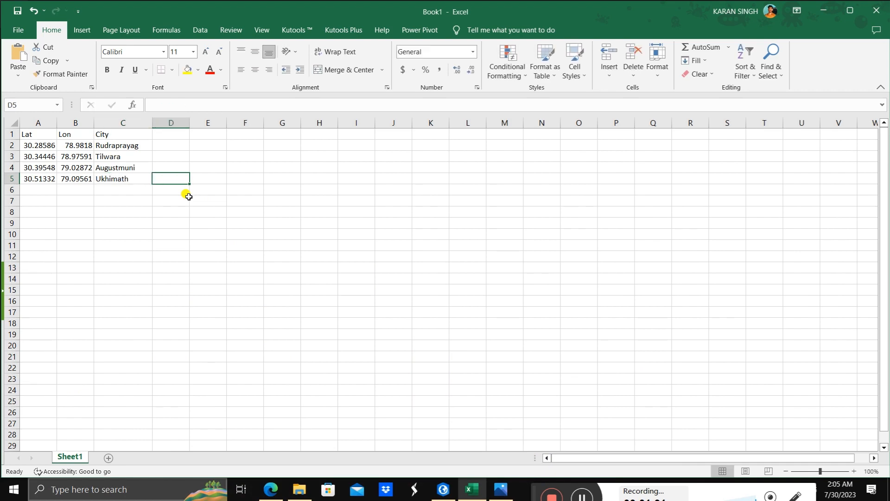
Step: Return to Google Maps in Edge and copy the coordinates of a point beside the Guptkashi label
click(275, 488)
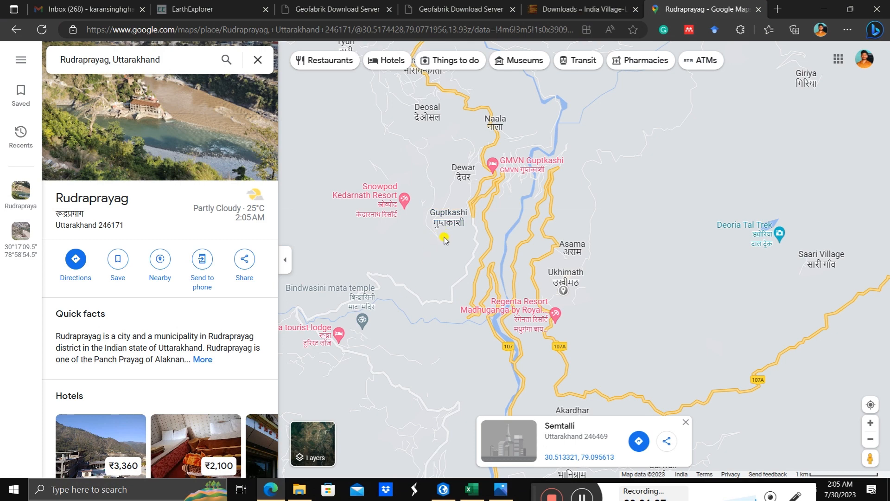
scroll(443, 235, up, 3)
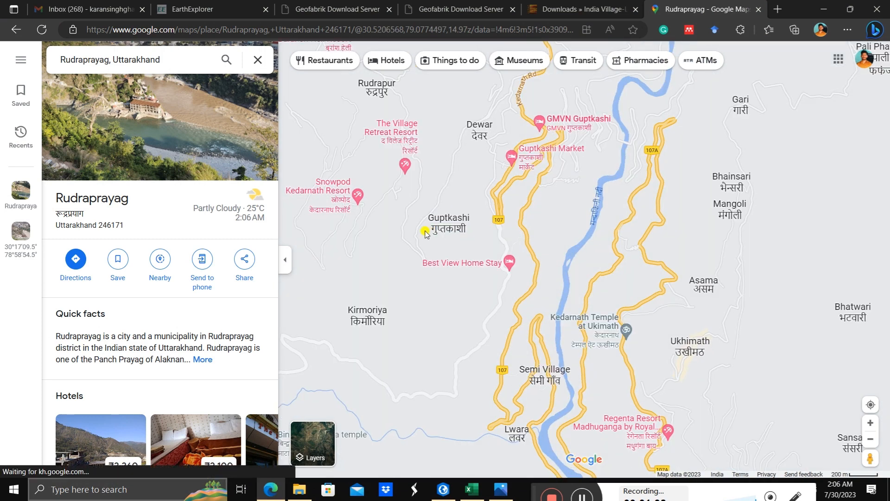
click(429, 232)
right_click(429, 232)
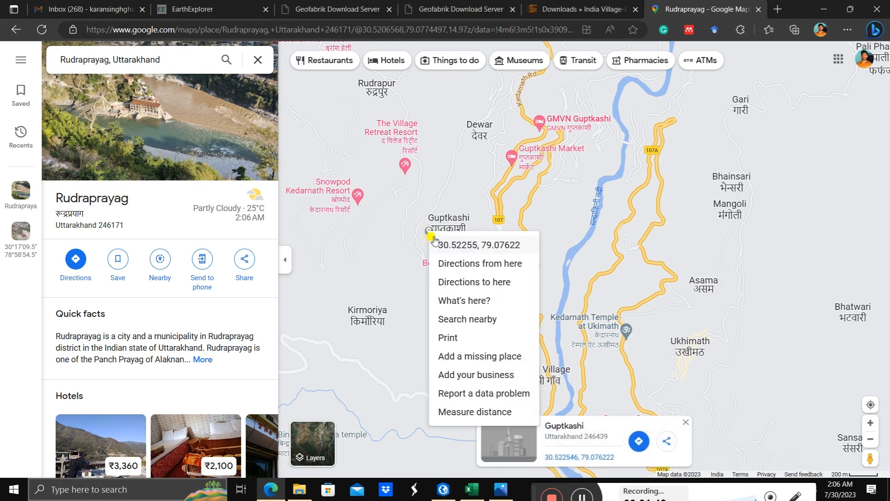
click(441, 241)
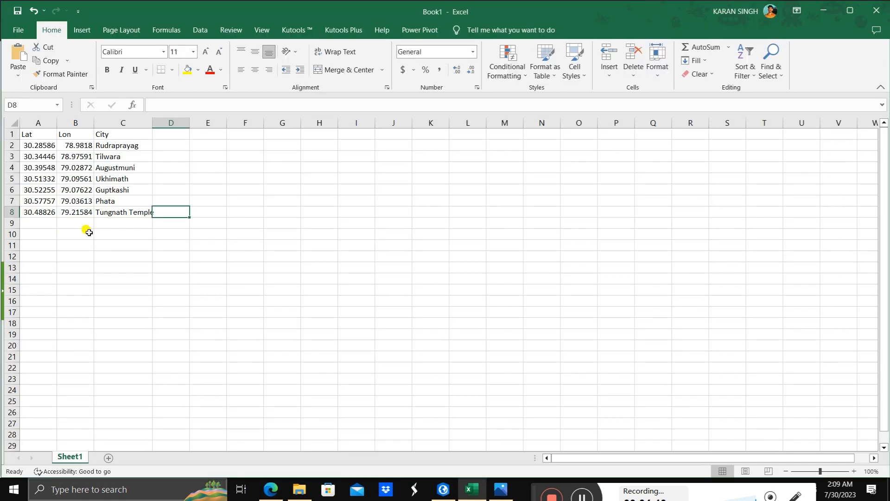
Step: Save the city table as City in CSV (Comma delimited) format in Downloads > Road data, and switch to ArcGIS Pro
key(ctrl+s)
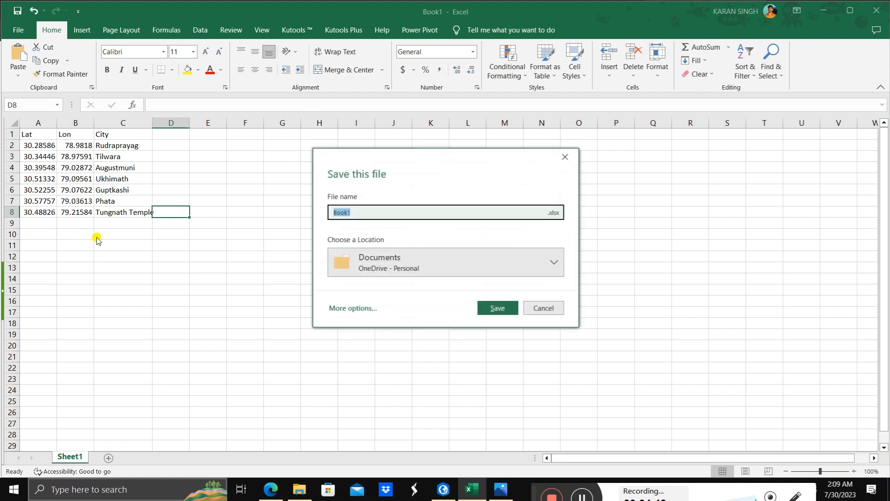
click(344, 309)
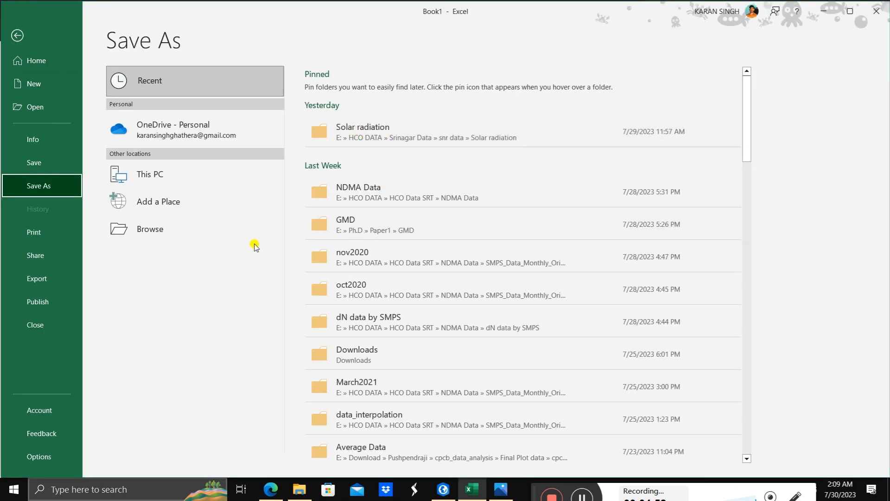
click(156, 234)
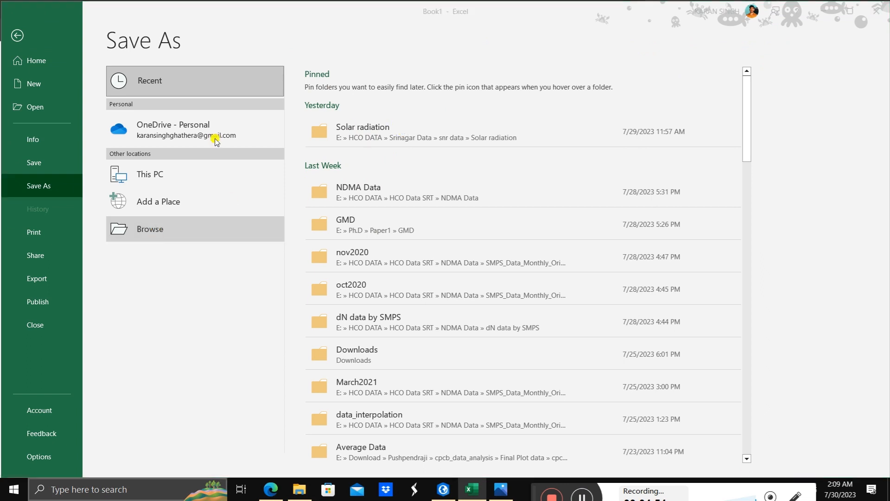
click(64, 133)
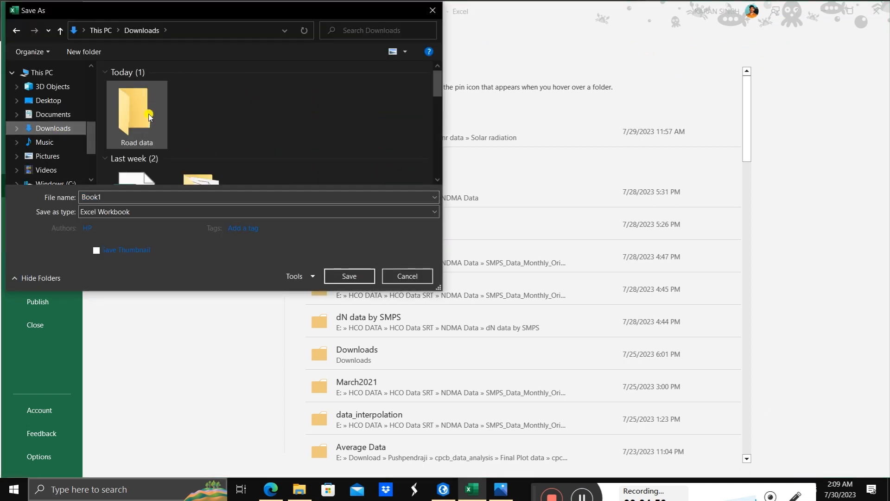
double_click(149, 114)
click(138, 197)
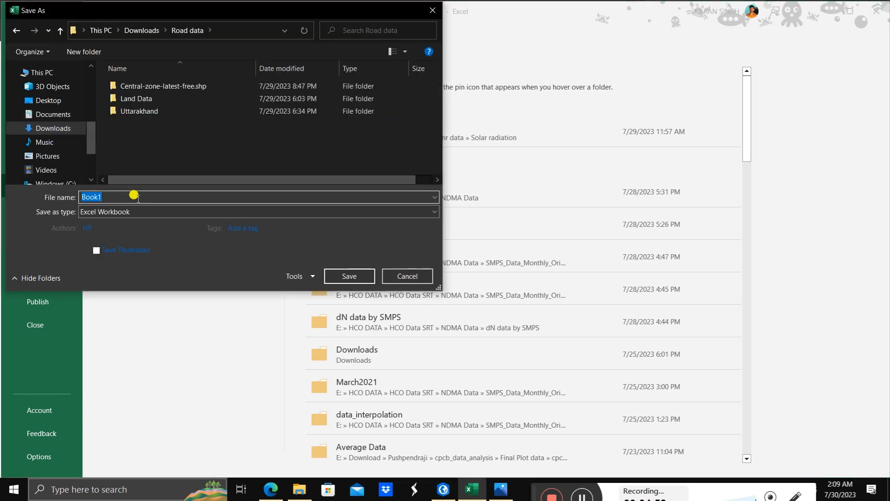
text(City)
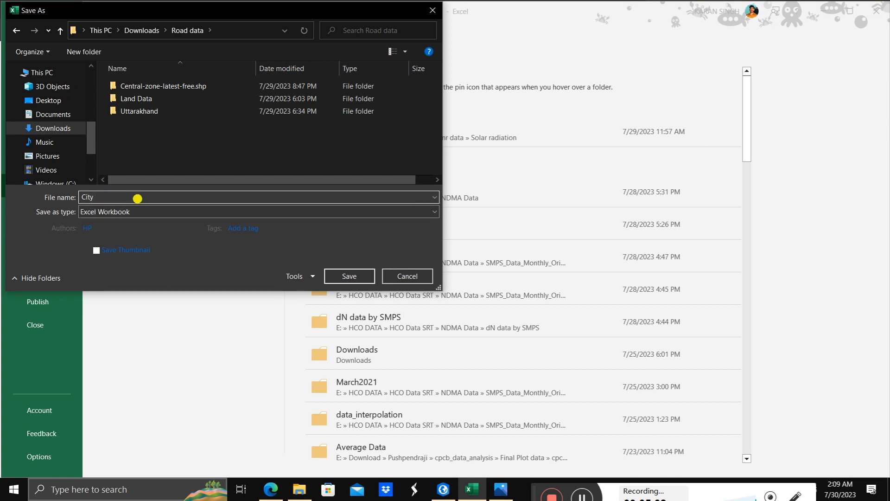
click(125, 212)
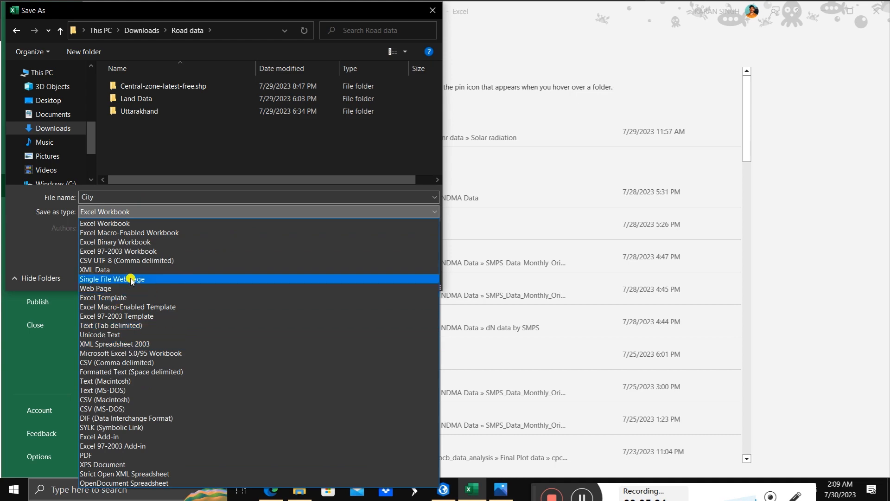
click(126, 363)
click(335, 266)
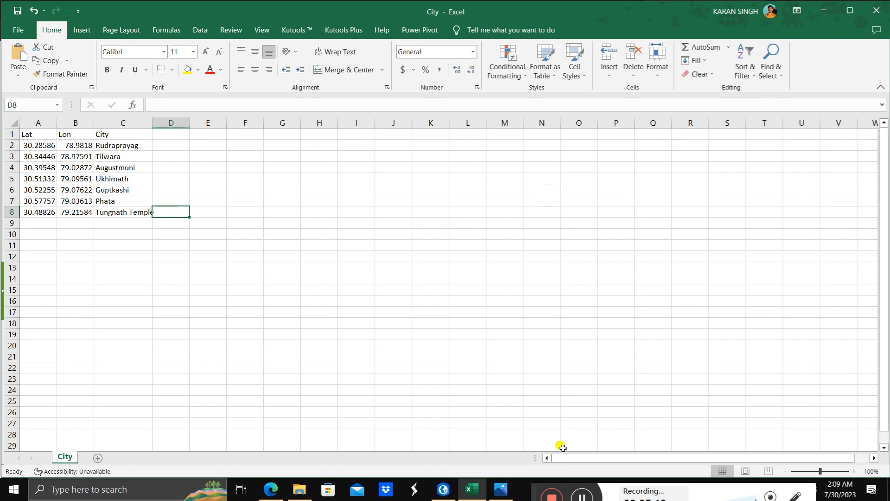
click(443, 487)
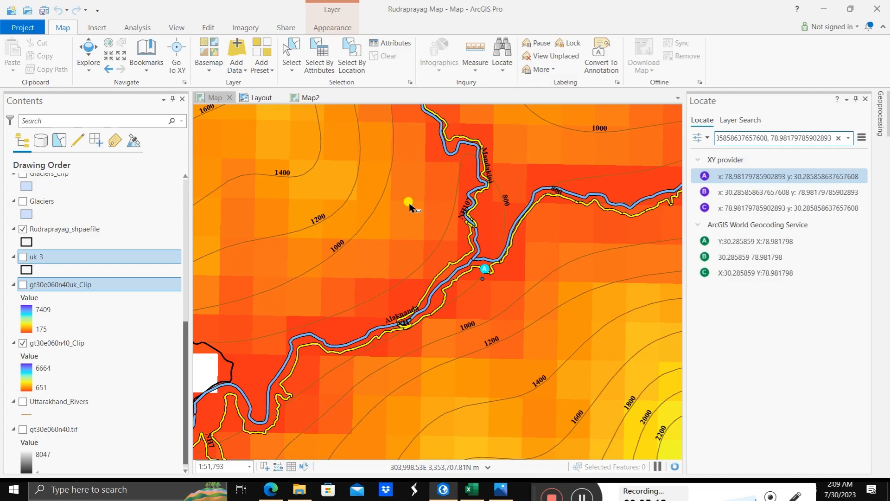
click(247, 70)
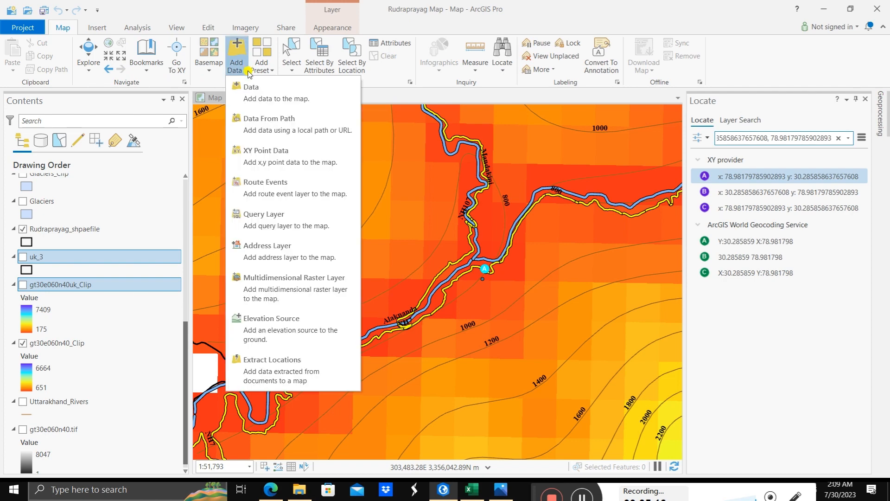
click(249, 92)
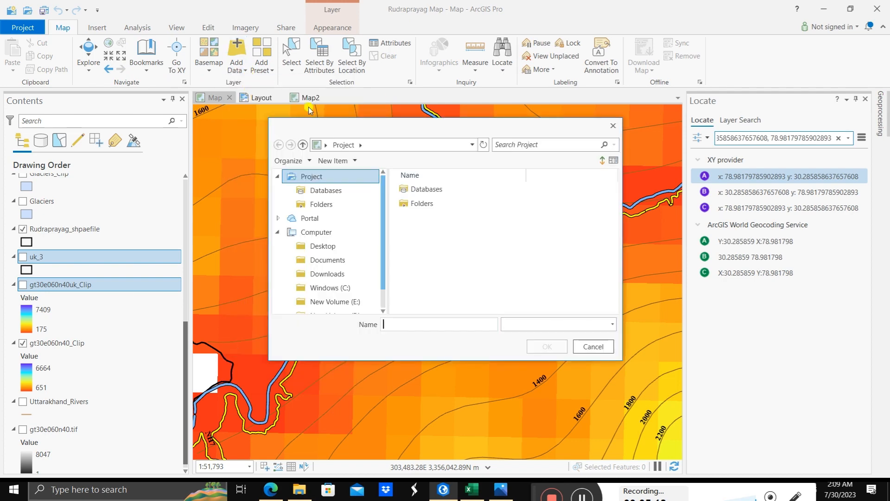
click(612, 126)
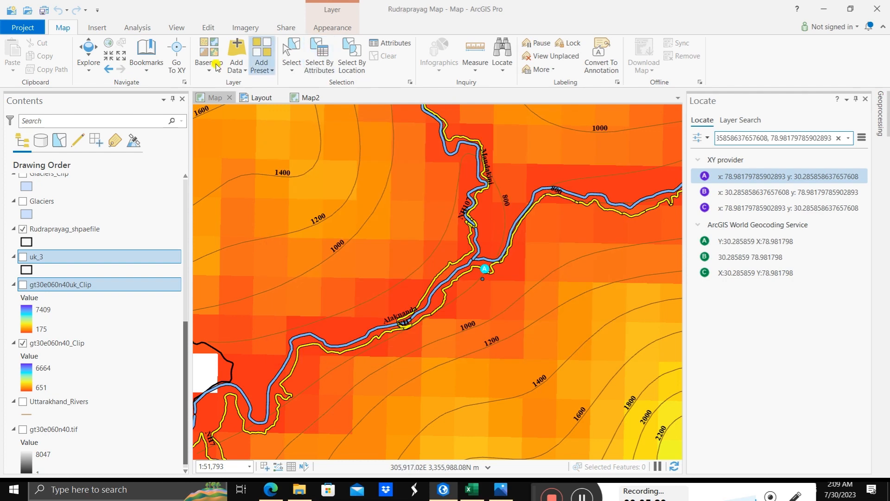
Step: Open the XY Table To Point tool for adding XY point data and check the layers offered as input table
click(237, 65)
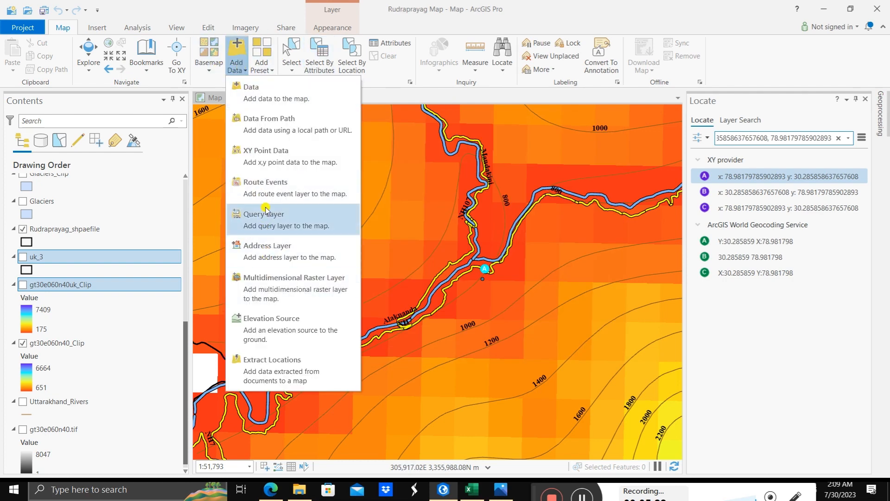
click(270, 158)
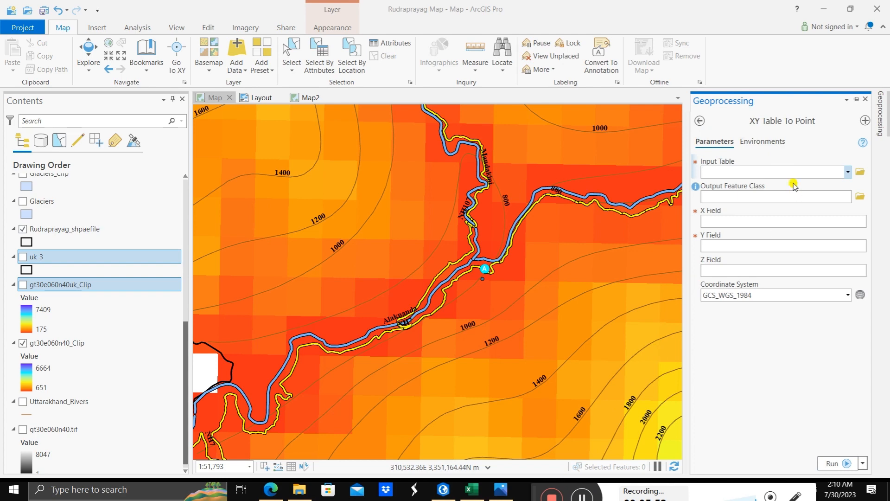
click(847, 173)
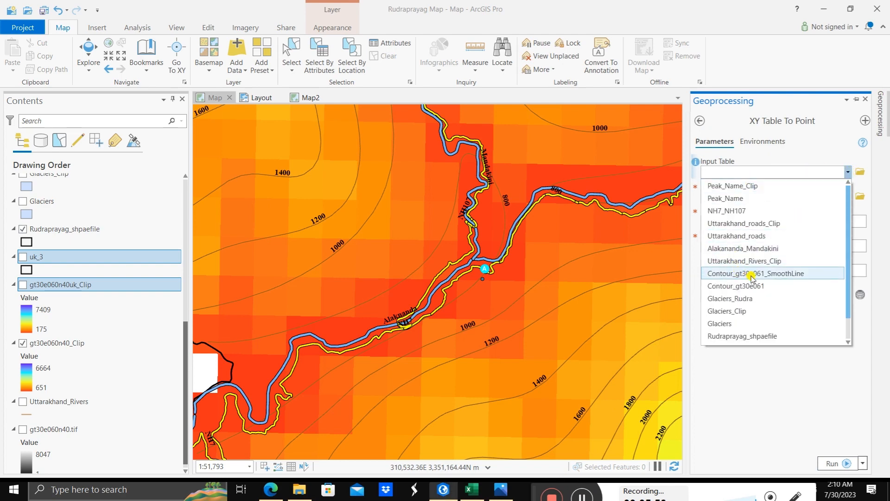
click(819, 148)
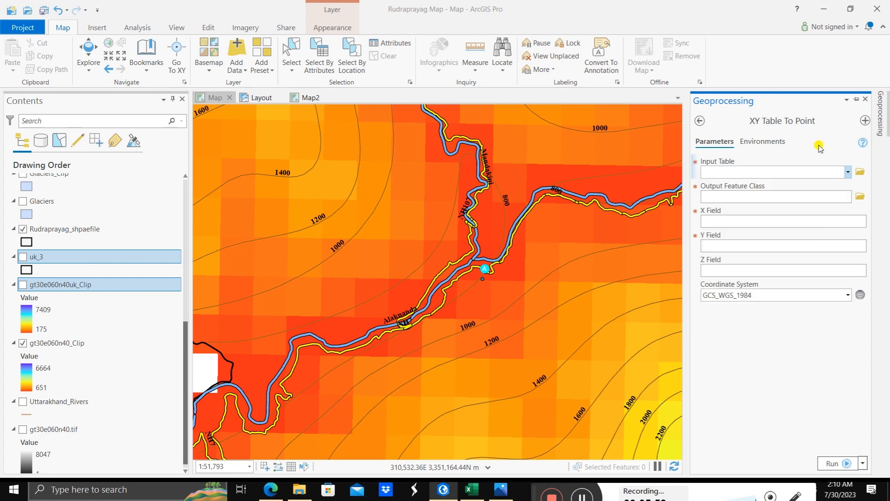
Step: Choose City.csv from Downloads > Road data as the input table for XY Table To Point
click(860, 172)
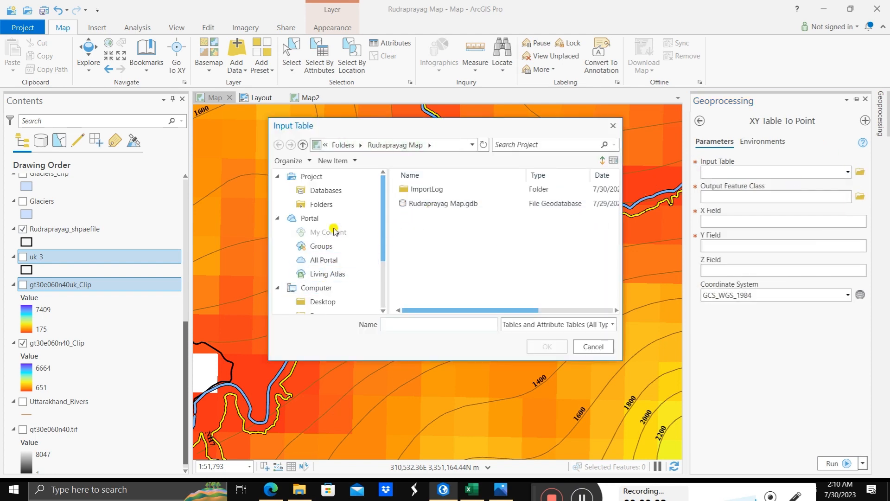
scroll(326, 259, down, 2)
click(326, 273)
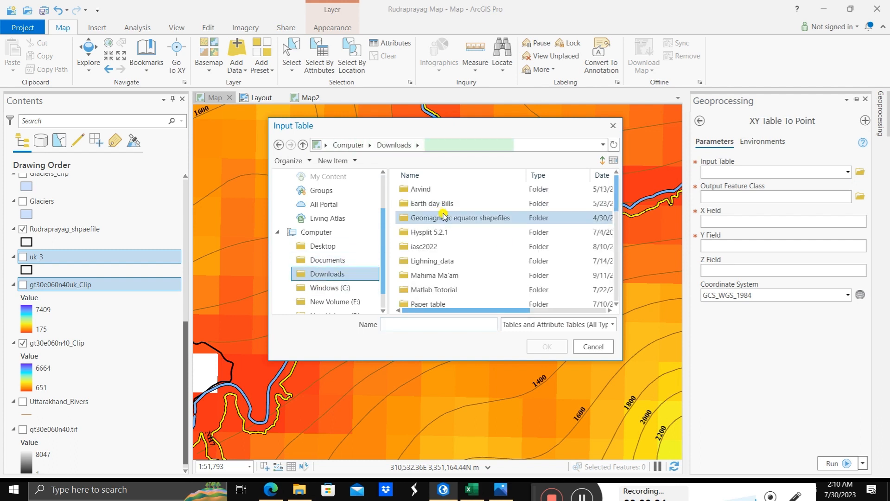
scroll(446, 222, down, 10)
scroll(436, 268, up, 4)
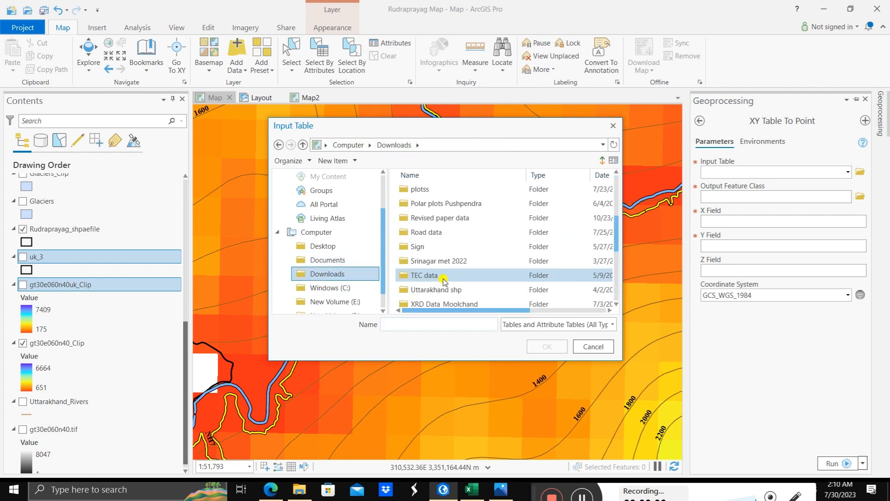
double_click(429, 237)
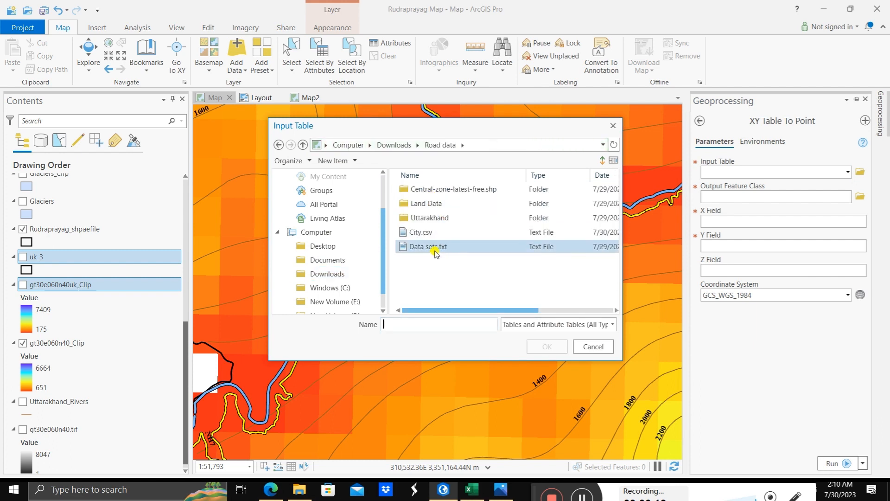
click(435, 250)
click(433, 233)
click(530, 347)
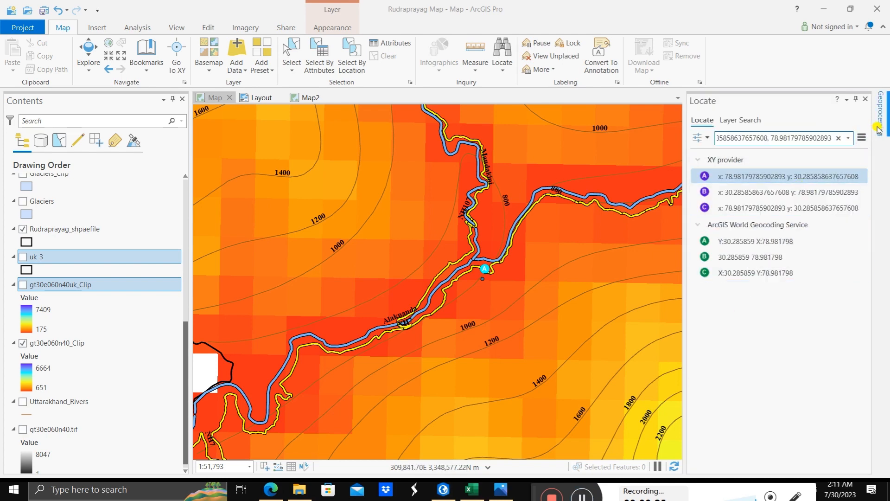
Step: Run XY Table To Point with Lon as X, Lat as Y, no Z field, GCS_WGS_1984 and output City_XYTableToPoint
click(879, 128)
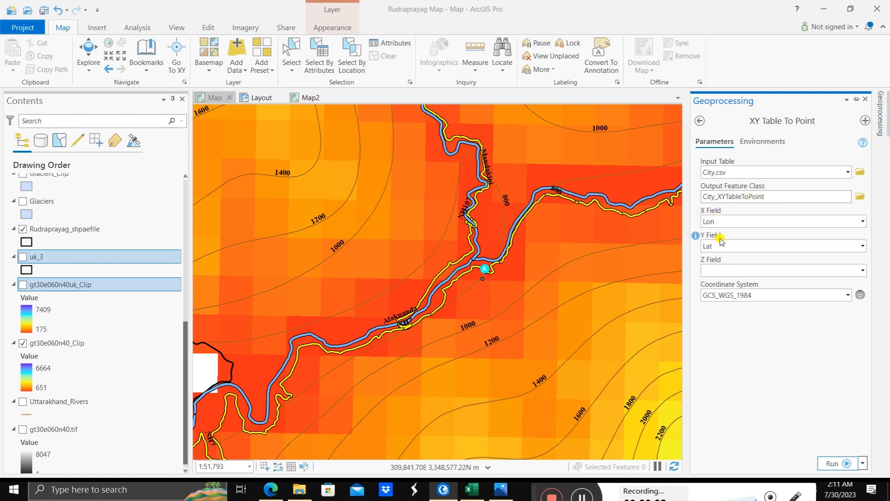
click(865, 272)
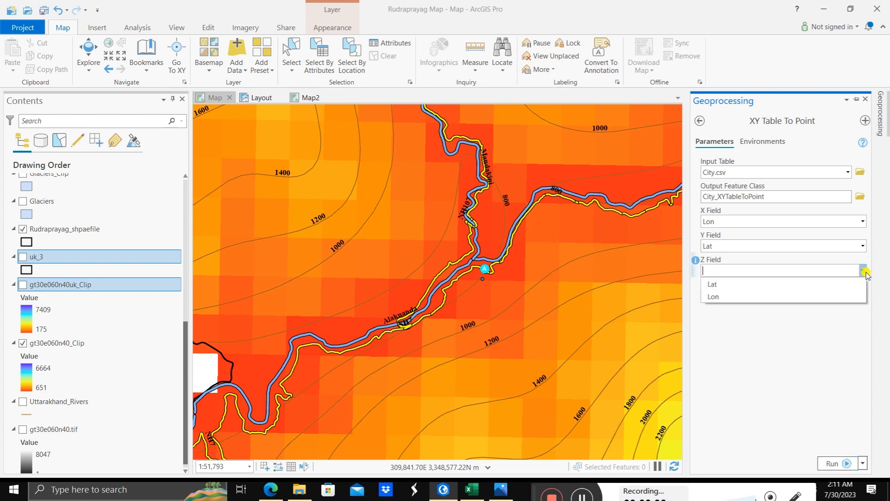
click(865, 272)
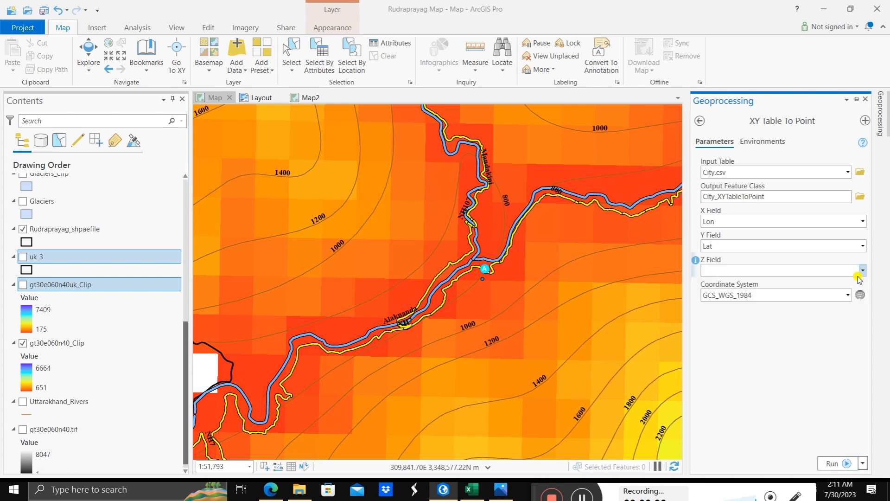
click(833, 464)
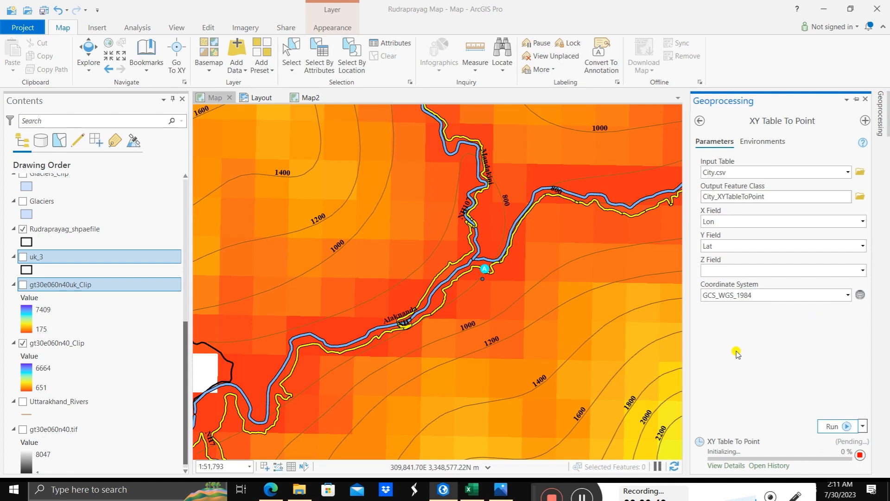
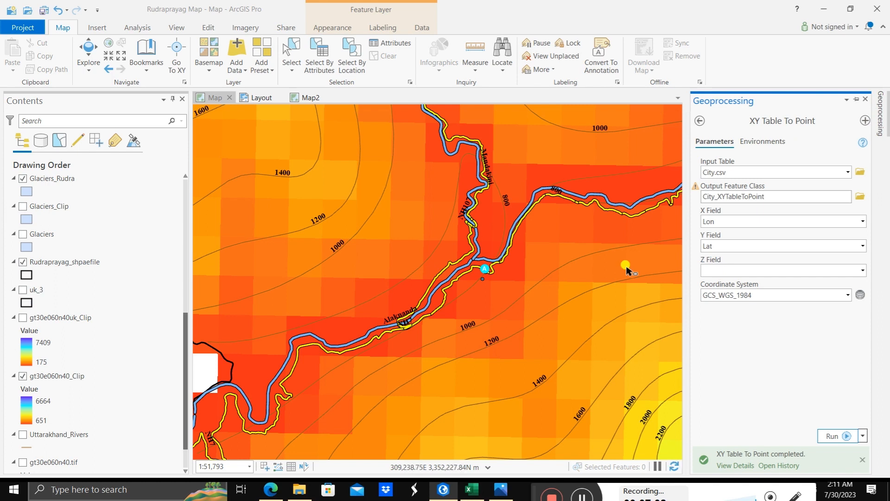
Step: Close the Geoprocessing and Locate panes so the map fills the workspace
click(864, 99)
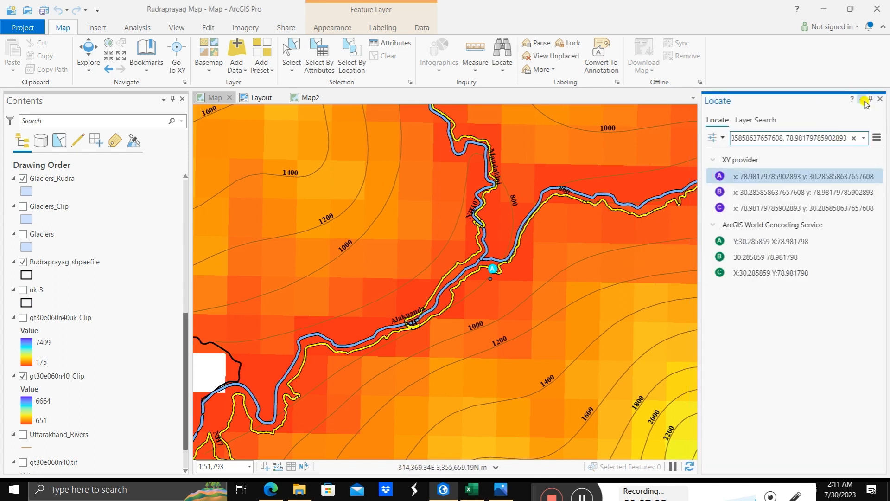
click(862, 100)
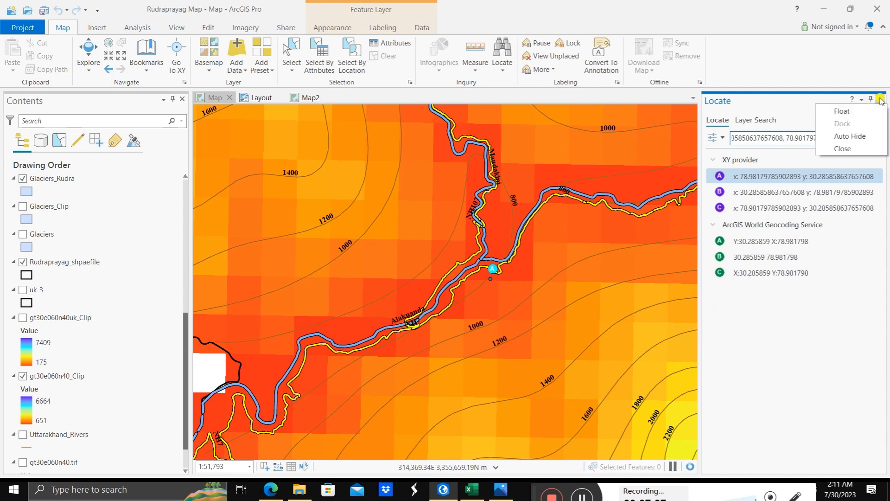
click(843, 148)
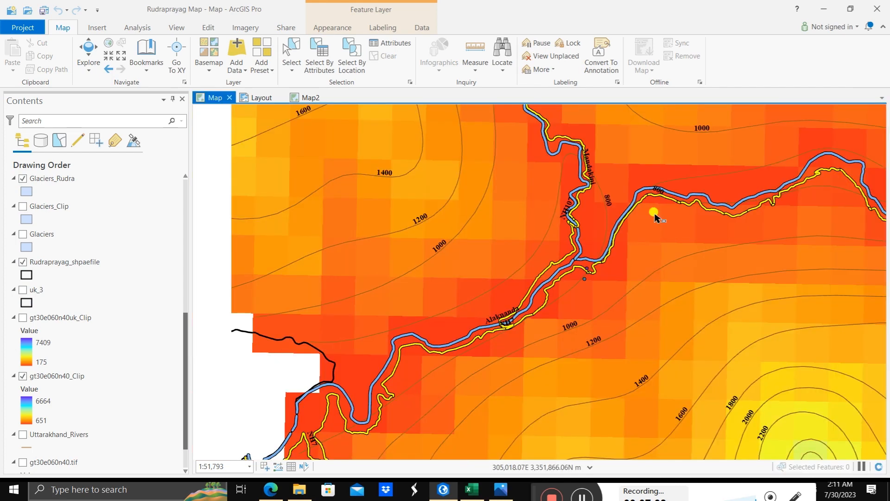
scroll(594, 262, up, 2)
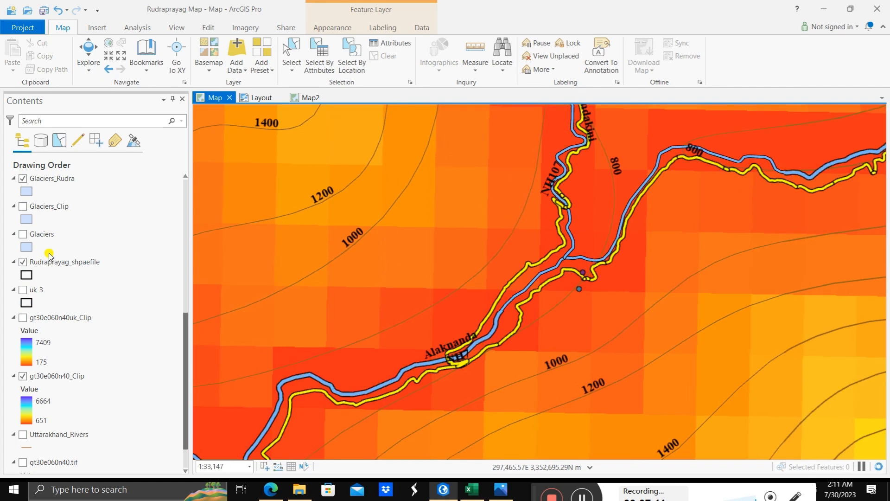
Step: Look through the map's layer list down to the elevation rasters and back up to the new city point layer
scroll(52, 283, down, 1)
scroll(55, 306, down, 1)
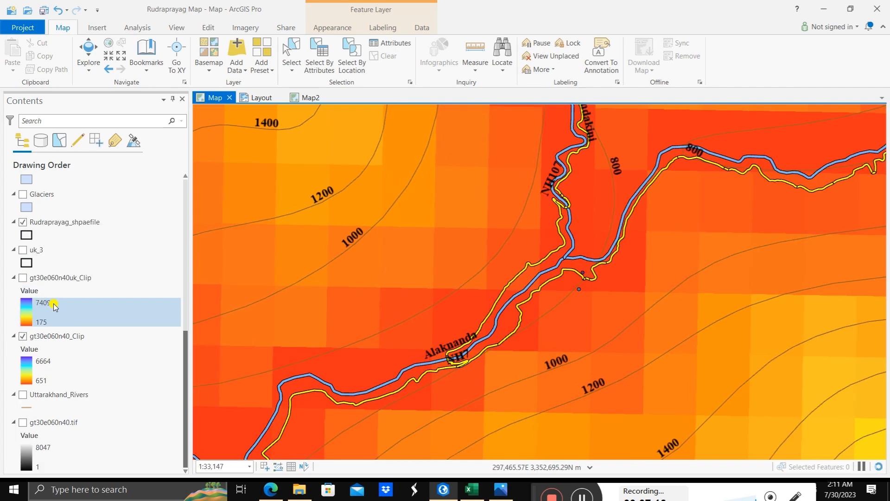
scroll(55, 306, up, 10)
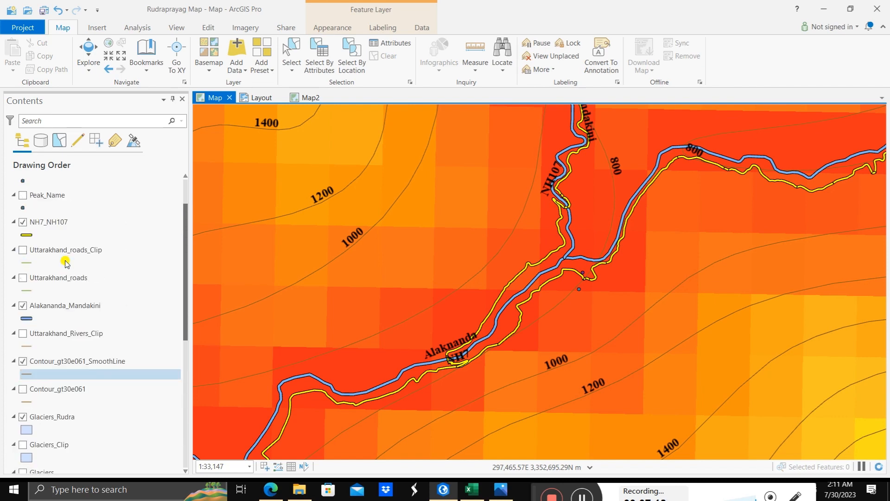
scroll(65, 263, up, 3)
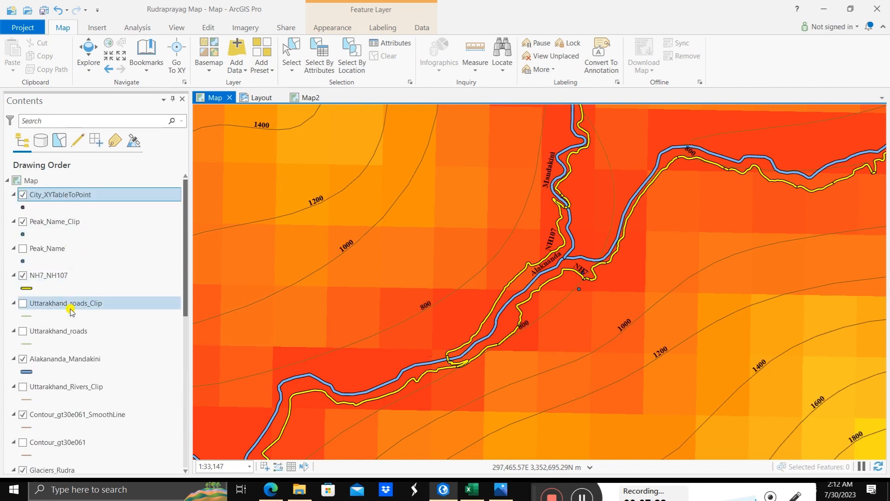
scroll(70, 310, down, 6)
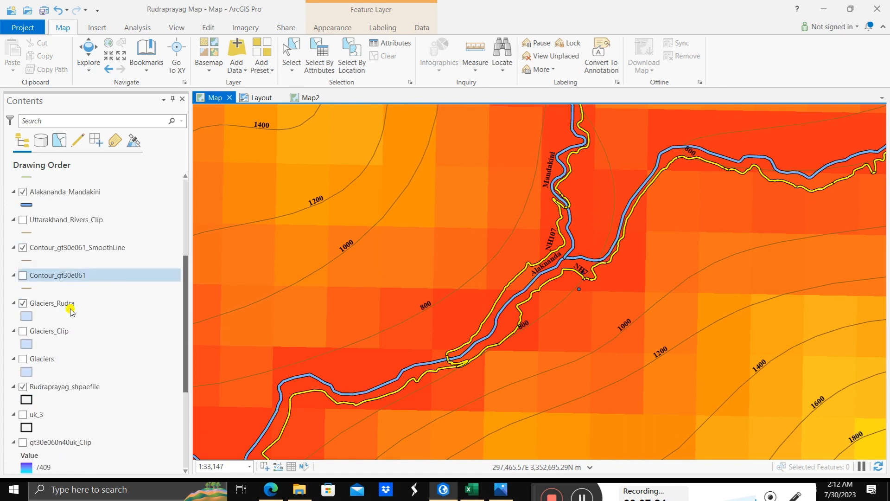
scroll(70, 310, down, 3)
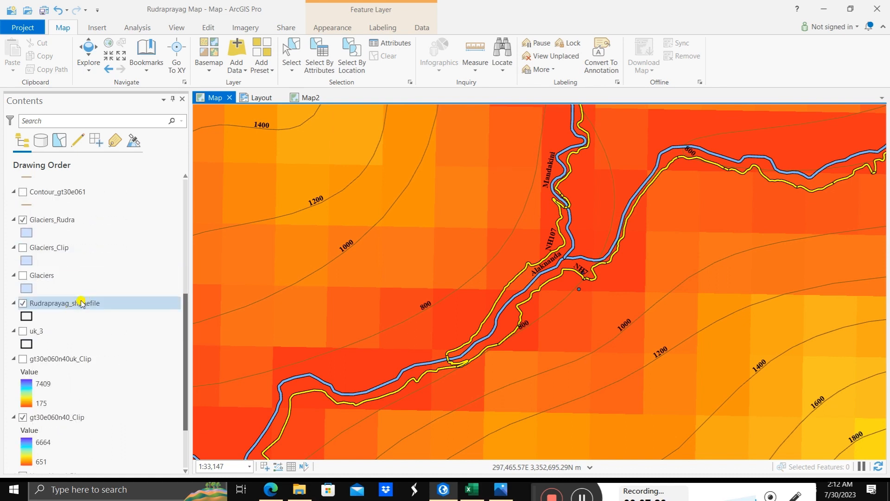
scroll(80, 306, down, 3)
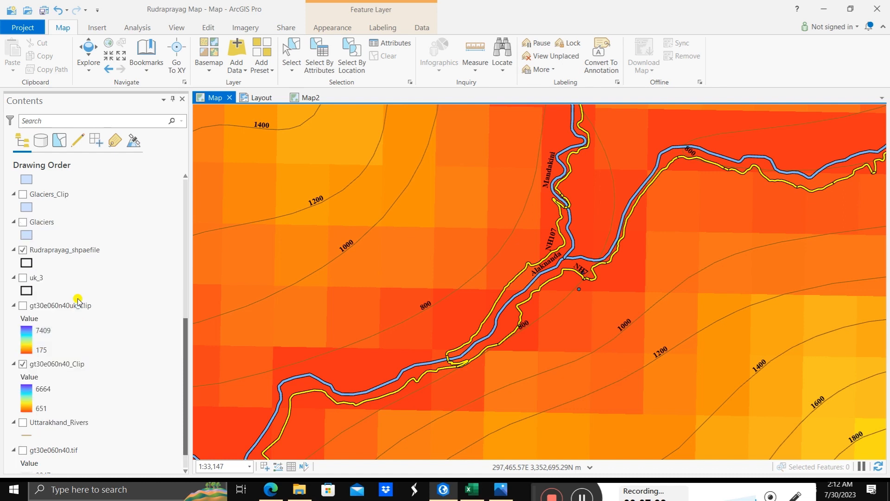
scroll(78, 302, up, 9)
scroll(78, 302, up, 3)
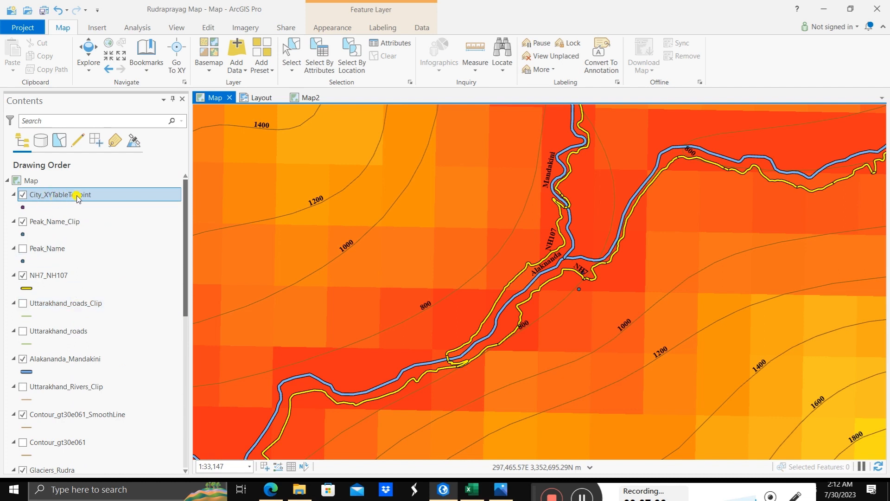
Step: Review the attribute table of the City_XYTableToPoint layer and close it
right_click(76, 195)
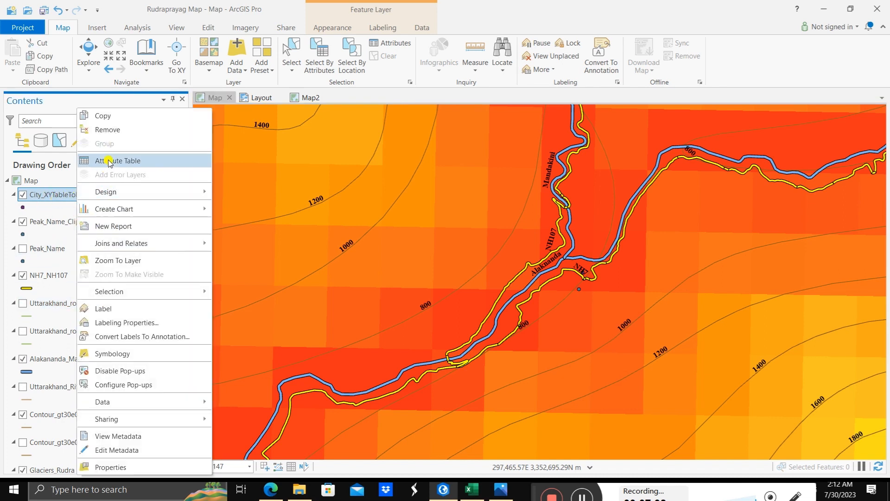
click(141, 162)
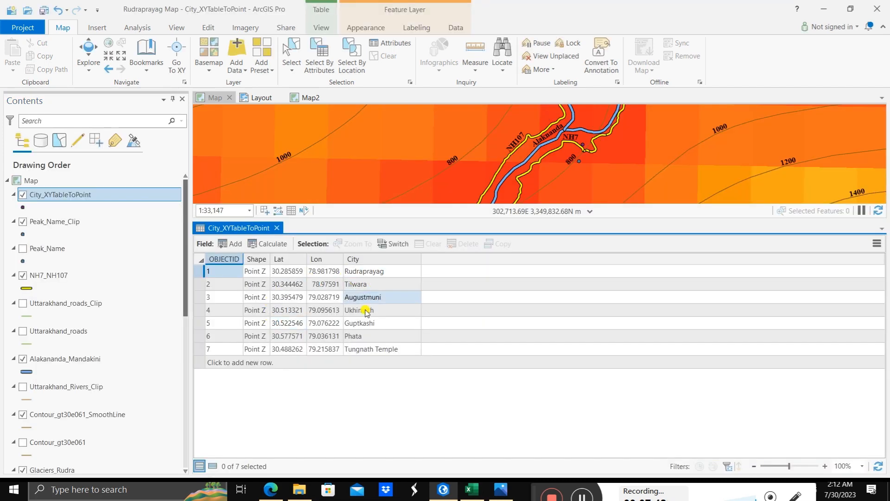
click(276, 229)
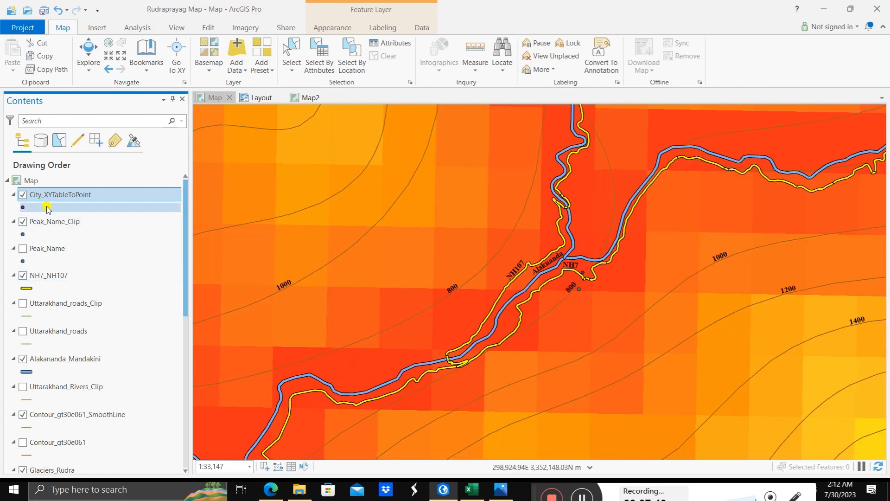
Step: Turn on labels for the City_XYTableToPoint layer
click(58, 197)
right_click(63, 201)
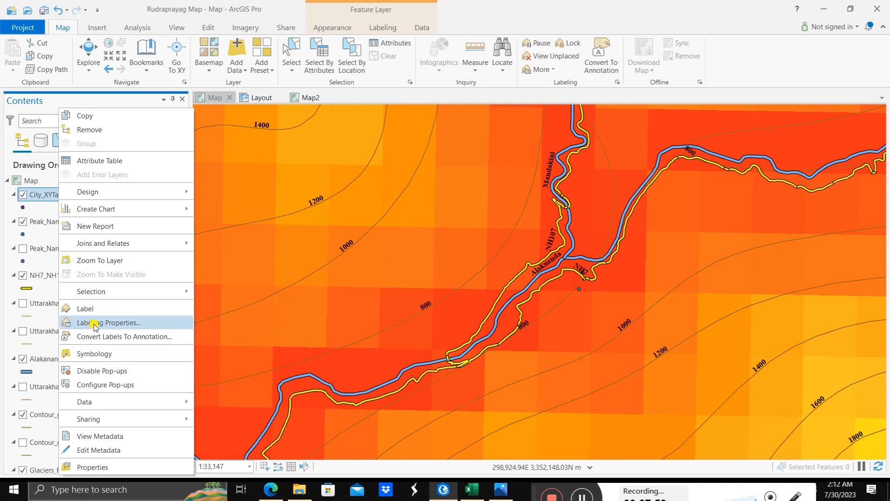
click(68, 310)
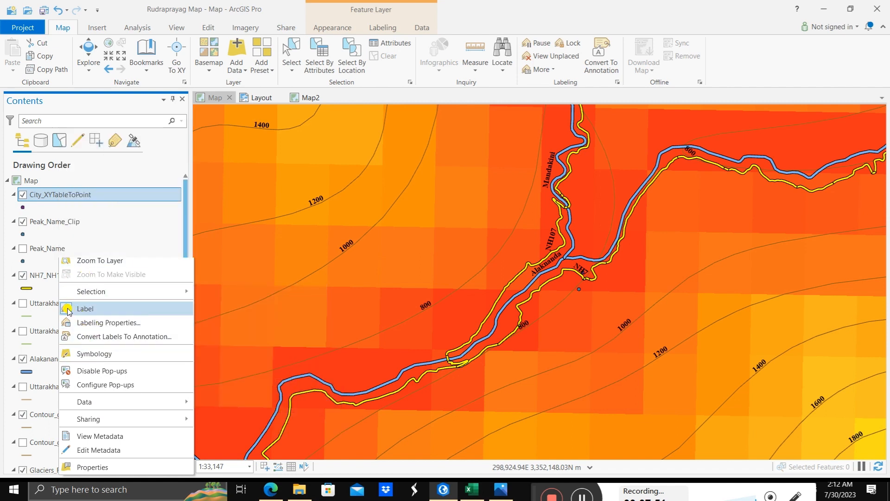
Step: In the labeling properties of City_XYTableToPoint, replace the label expression with $feature.City and apply it
right_click(80, 195)
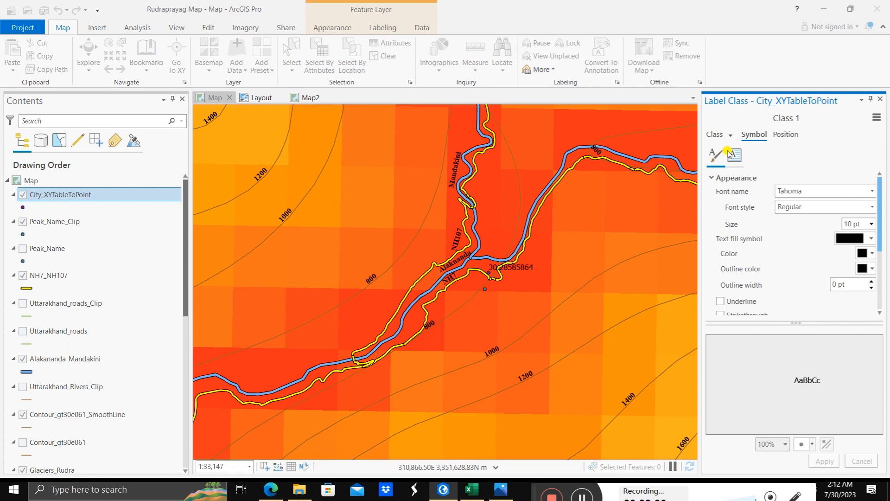
click(715, 134)
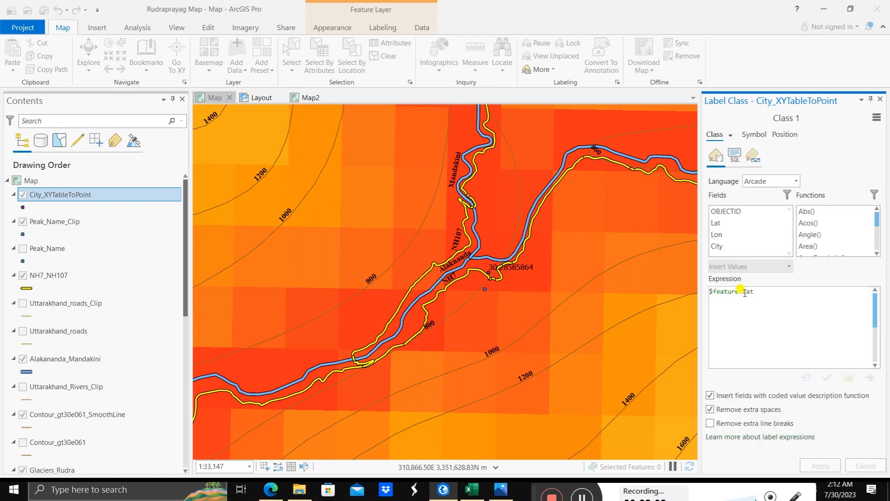
drag(765, 295, 702, 293)
key(BackSpace)
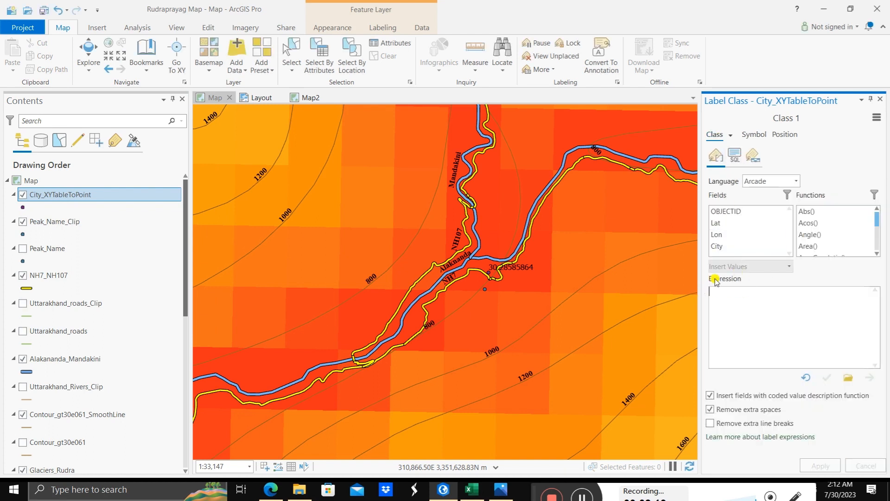
double_click(717, 246)
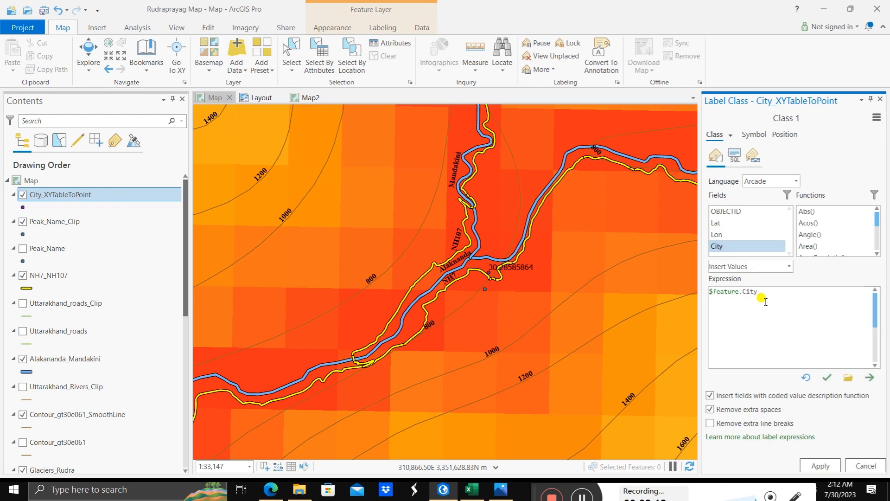
click(827, 377)
click(824, 463)
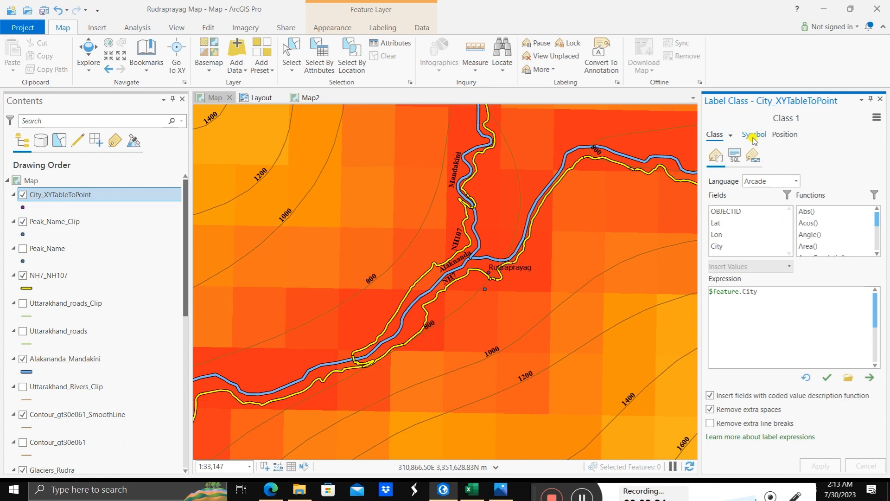
Step: Format the city labels in Times New Roman, Bold, 12 pt, and apply the label symbol
click(751, 134)
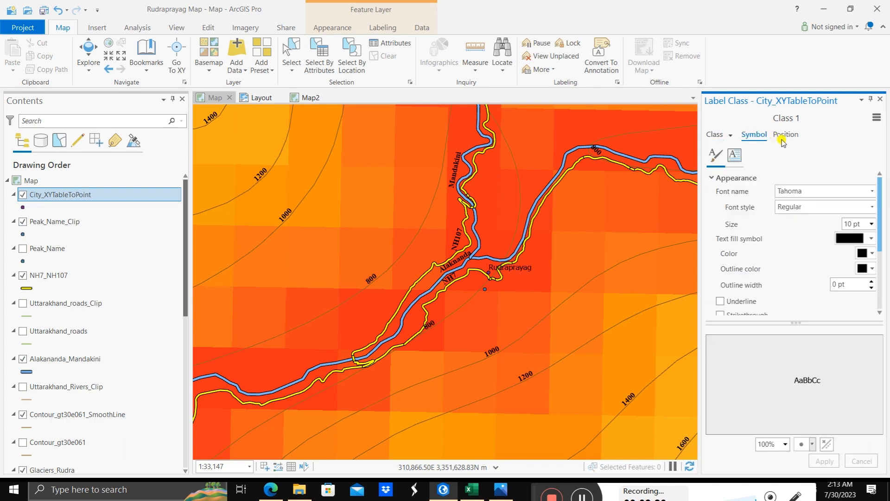
click(872, 191)
scroll(810, 242, up, 1)
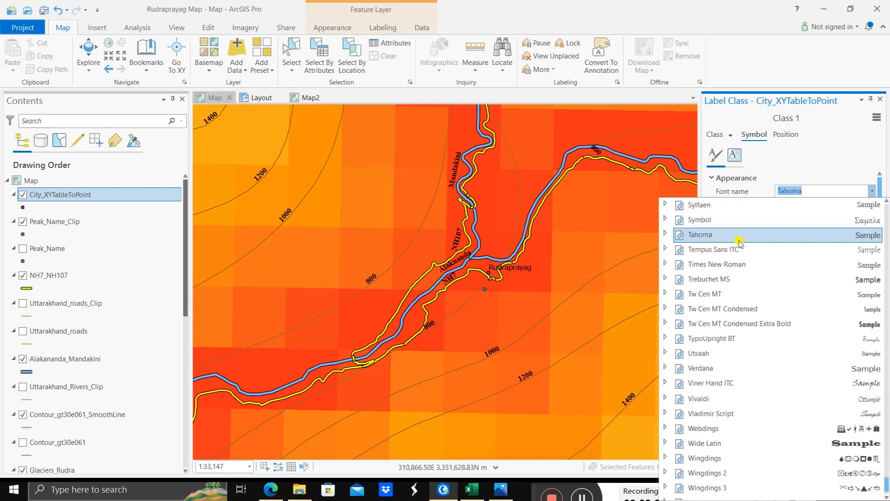
click(735, 264)
click(871, 207)
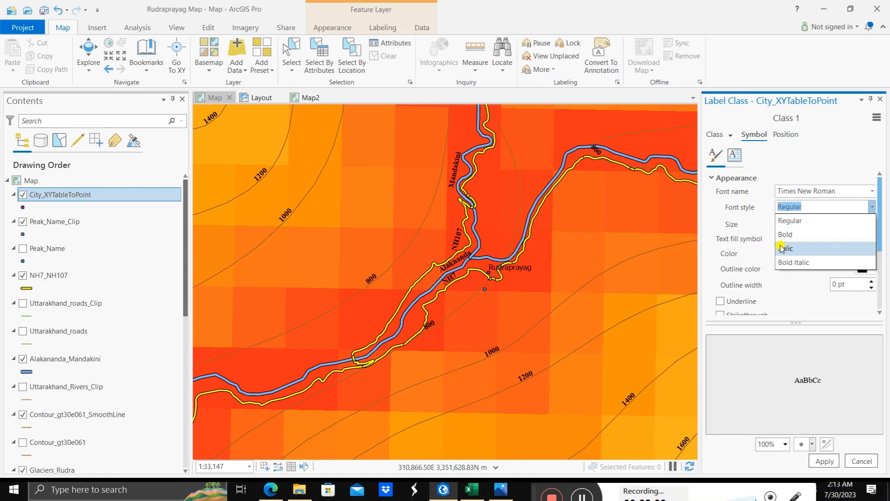
click(788, 235)
click(872, 224)
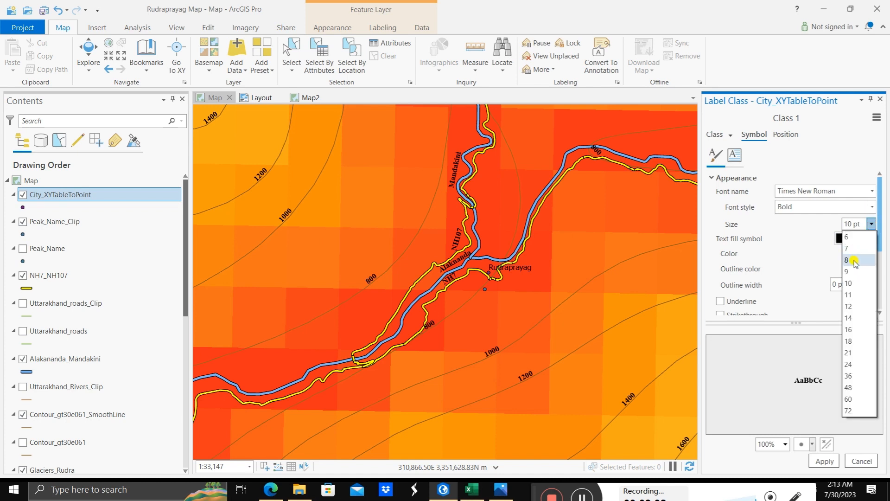
click(856, 308)
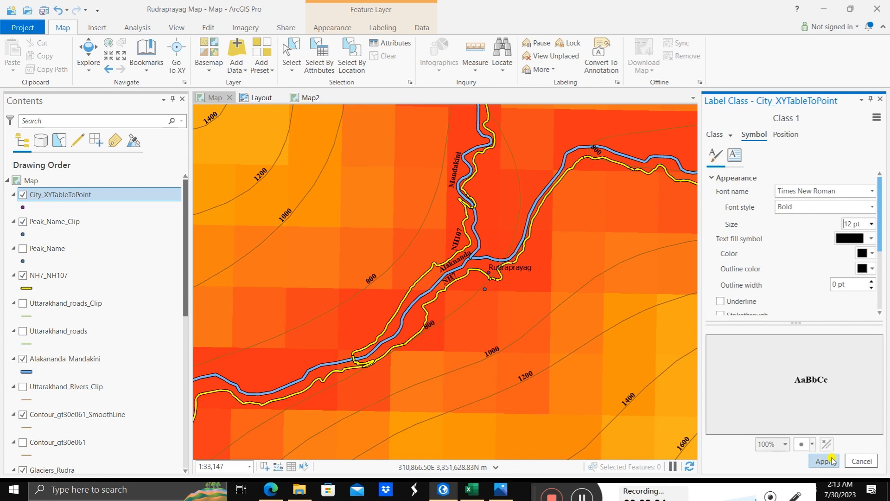
click(824, 461)
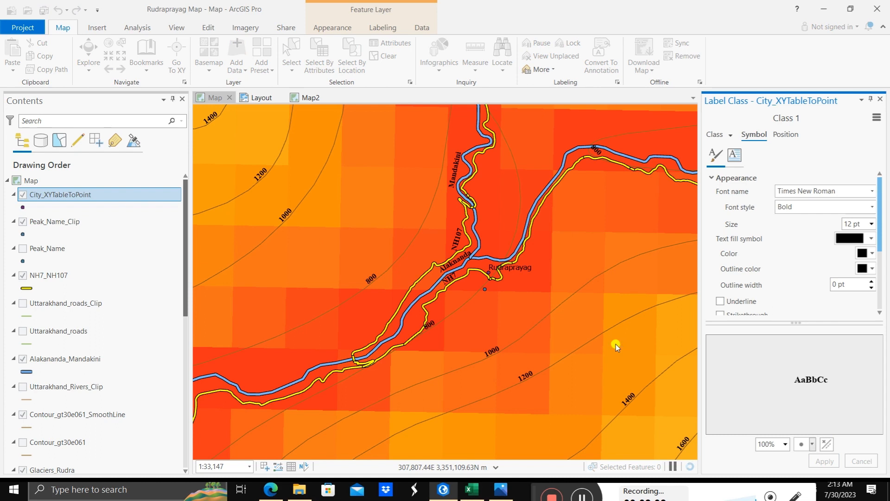
Step: Check the point just below the Rudraprayag label on the map, and open the layout to examine the town labels
click(483, 291)
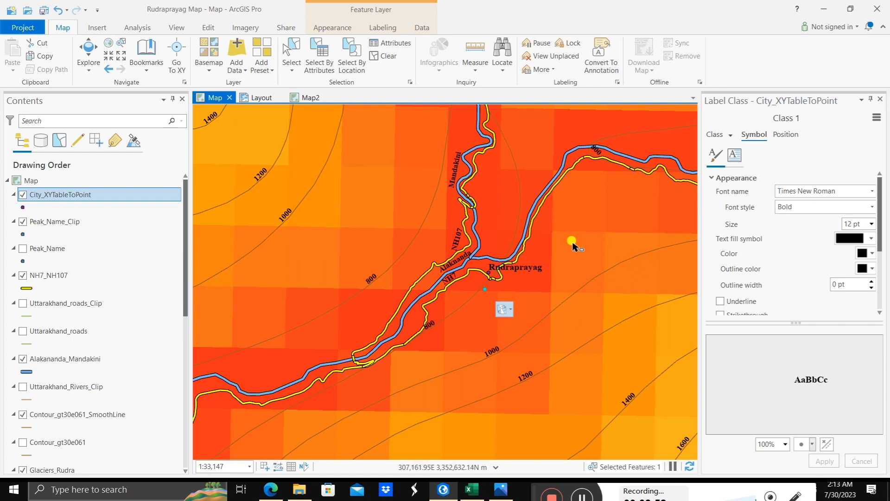
click(259, 97)
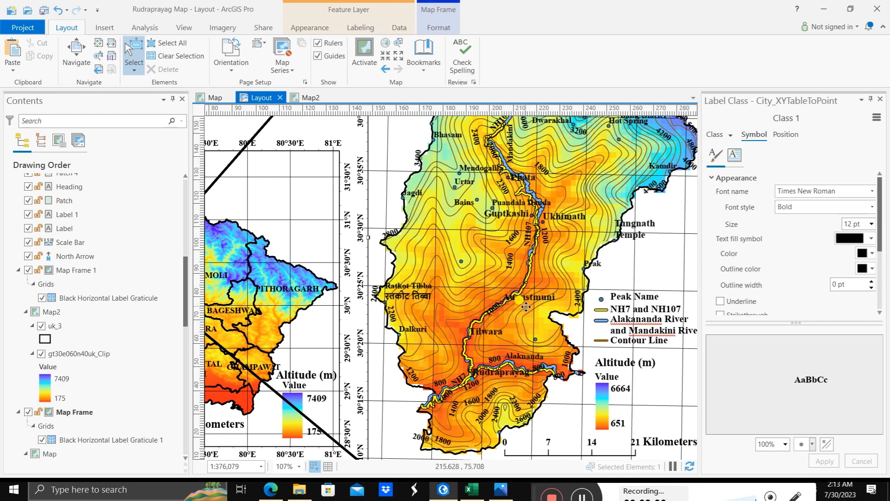
click(544, 236)
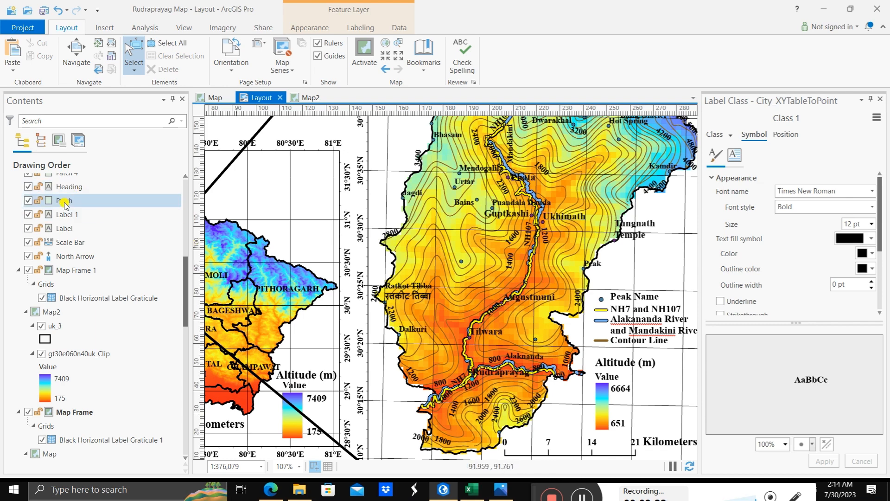
Step: Find the City_XYTableToPoint layer in the layout's contents, check its label expression and close the Label Class pane
scroll(67, 217, up, 3)
scroll(67, 217, up, 5)
scroll(70, 221, down, 8)
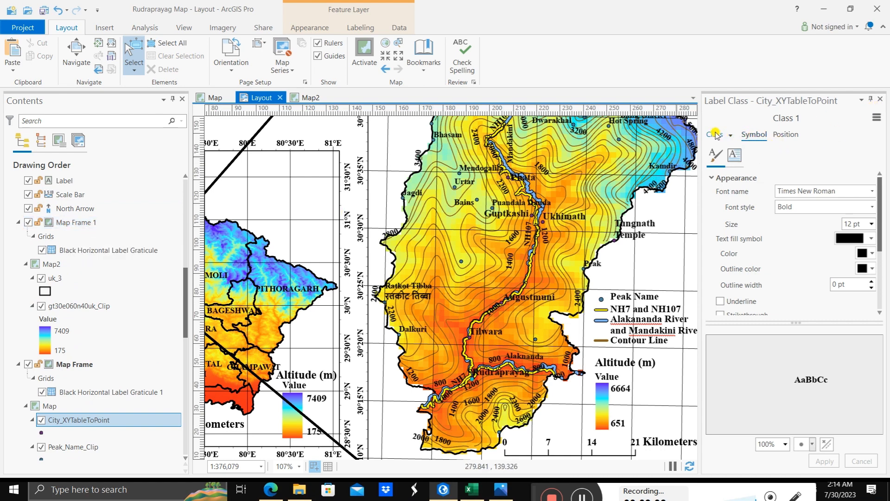
click(715, 135)
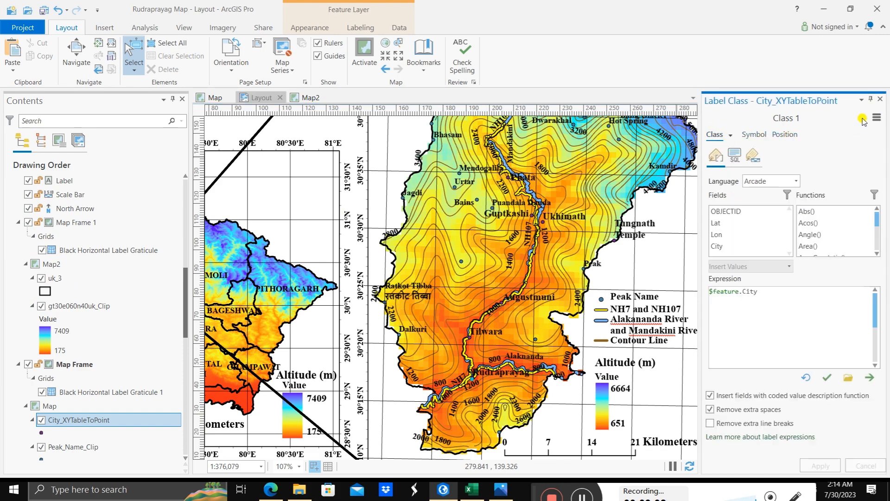
click(880, 99)
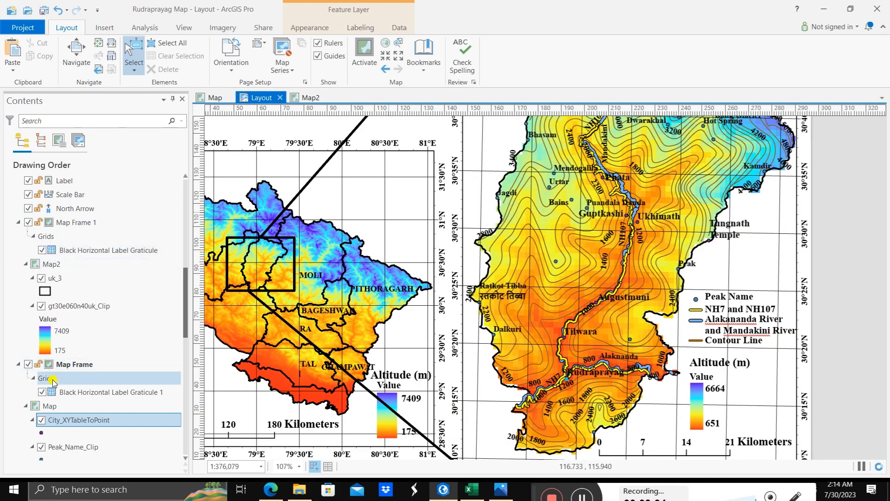
Step: Open the point symbol gallery for the City_XYTableToPoint layer under the layout's main map frame
scroll(80, 357, down, 3)
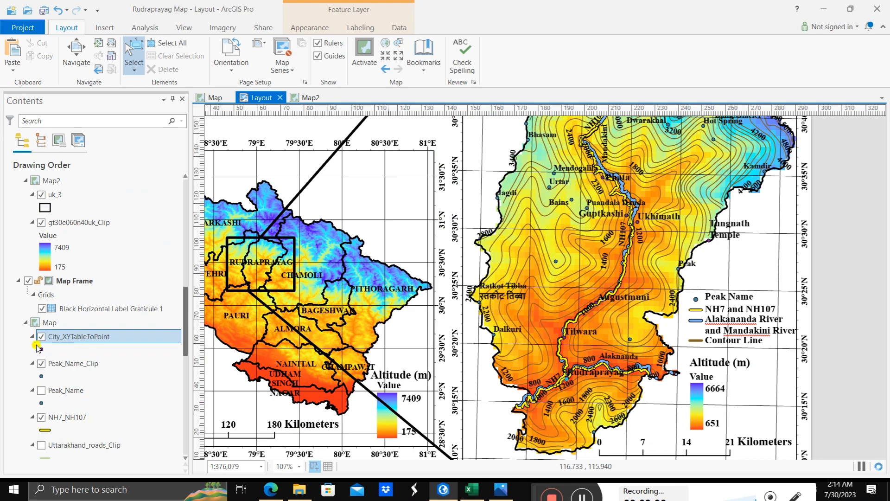
click(186, 314)
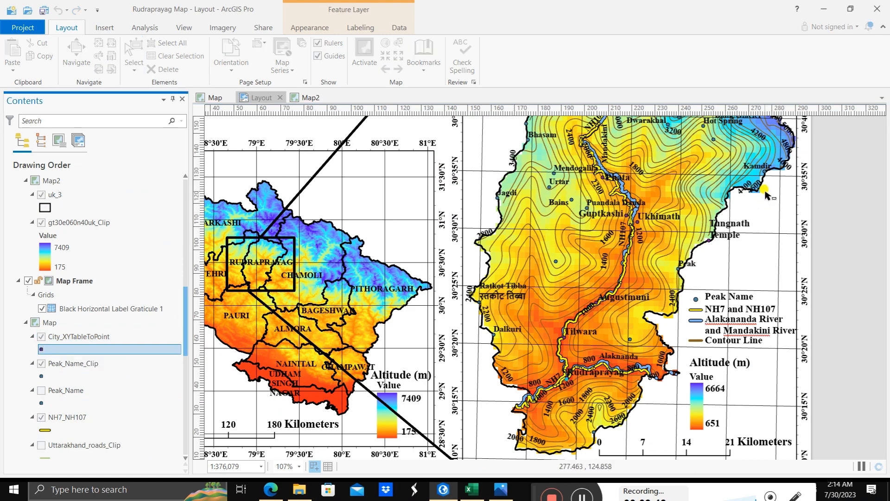
click(43, 353)
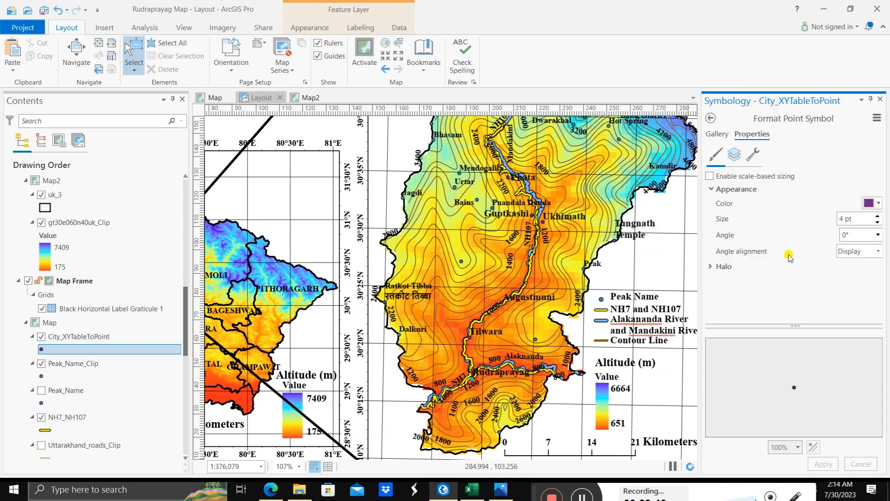
click(719, 134)
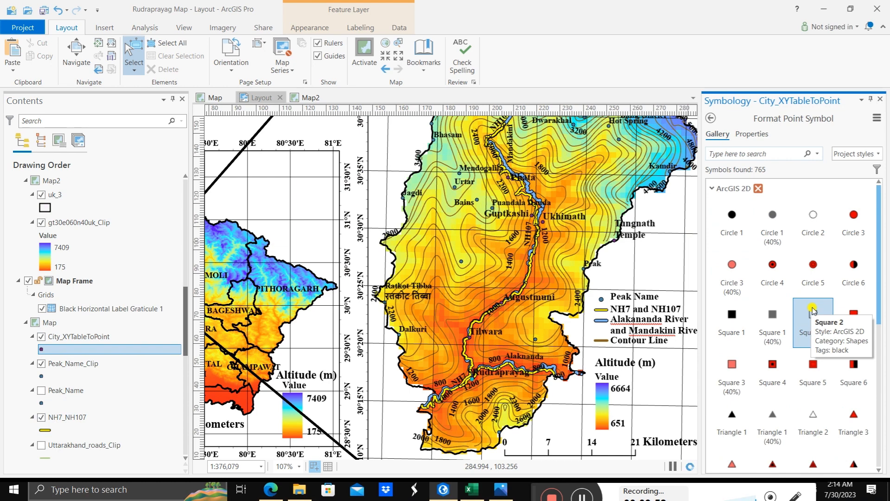
Step: Browse the ArcGIS 2D point symbols and assign Tear Pin 1 to the City_XYTableToPoint layer
scroll(812, 309, down, 8)
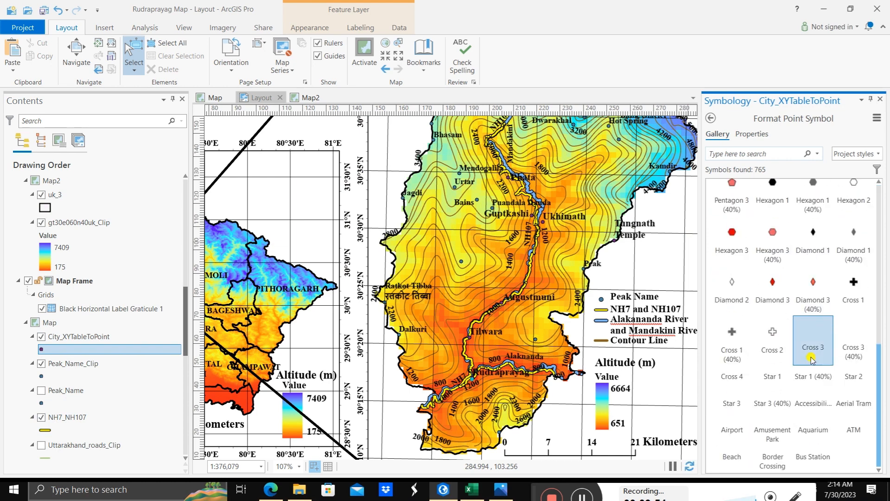
scroll(811, 360, down, 4)
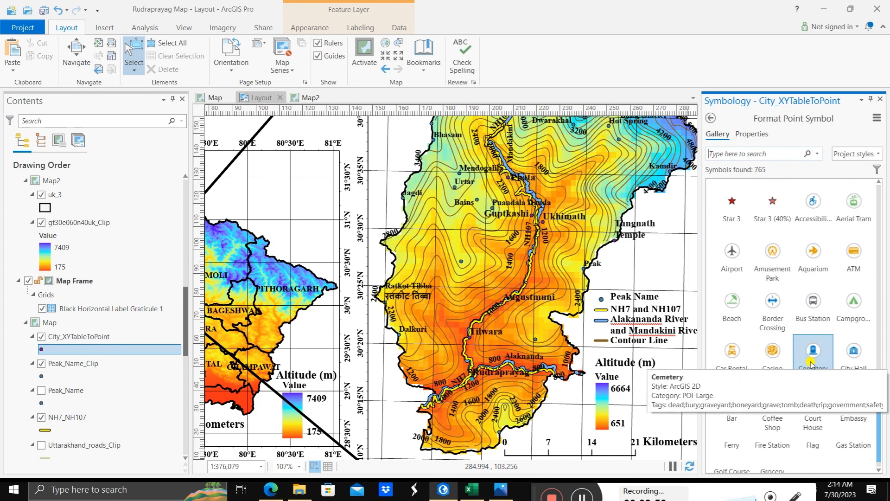
scroll(811, 364, down, 5)
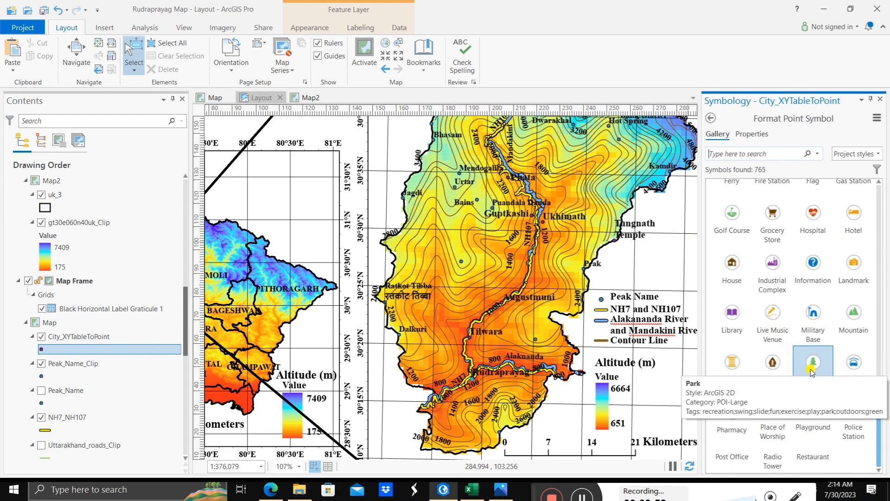
scroll(811, 371, down, 5)
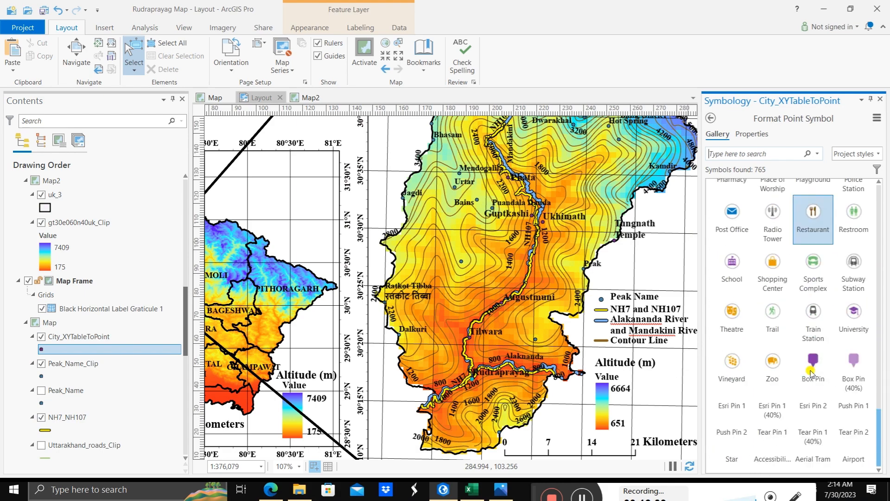
scroll(811, 371, up, 10)
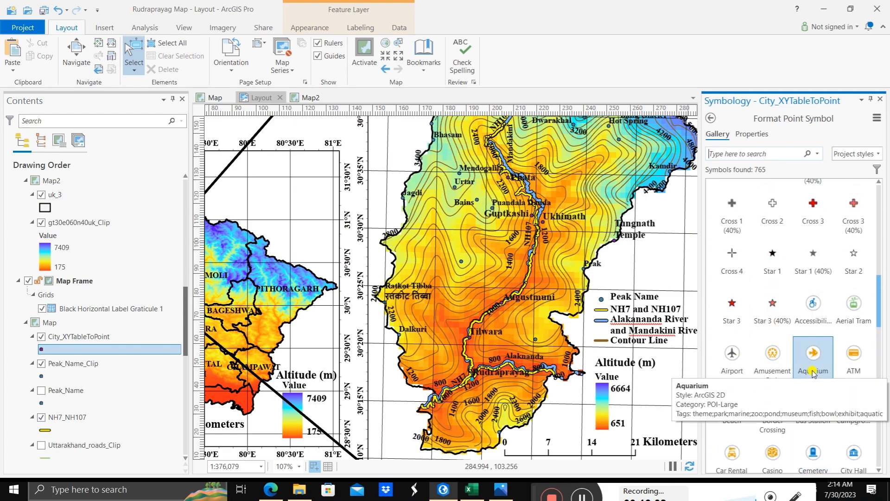
scroll(812, 373, up, 2)
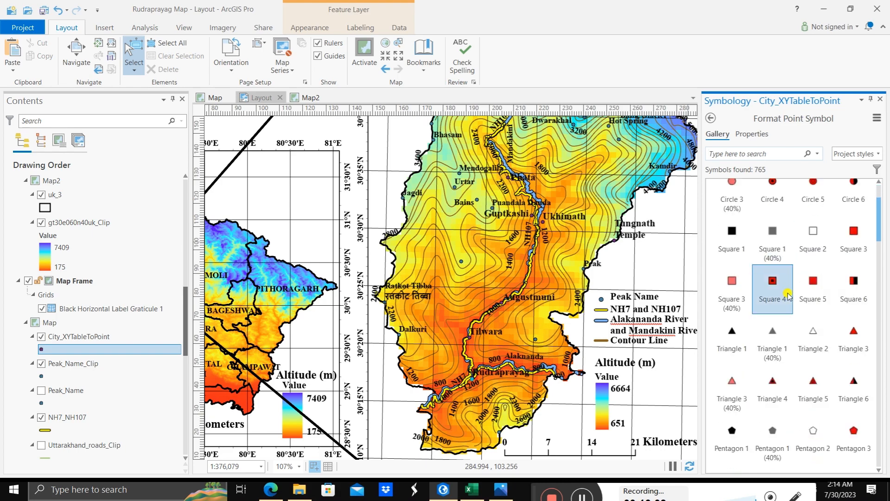
scroll(788, 305, down, 6)
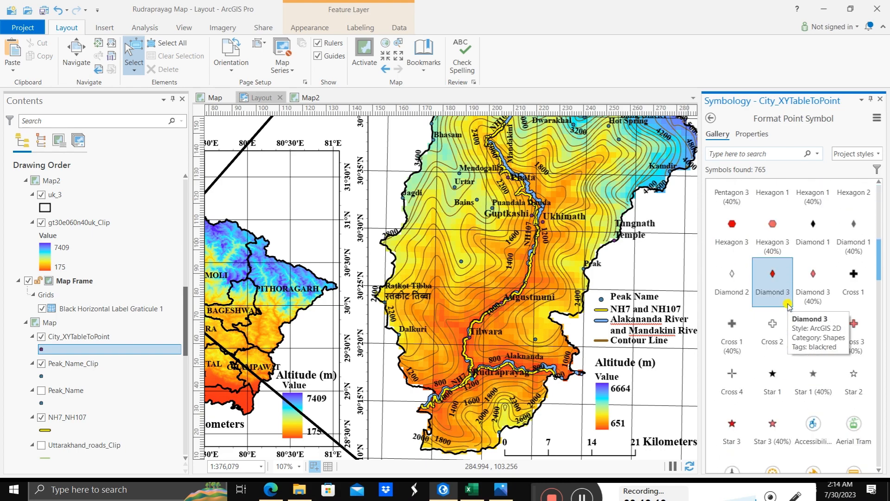
scroll(788, 305, down, 4)
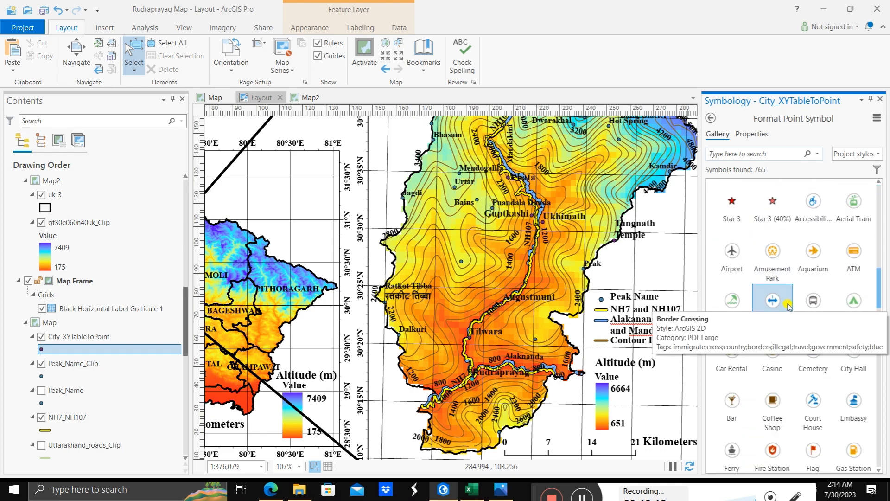
scroll(788, 306, down, 2)
scroll(789, 306, down, 2)
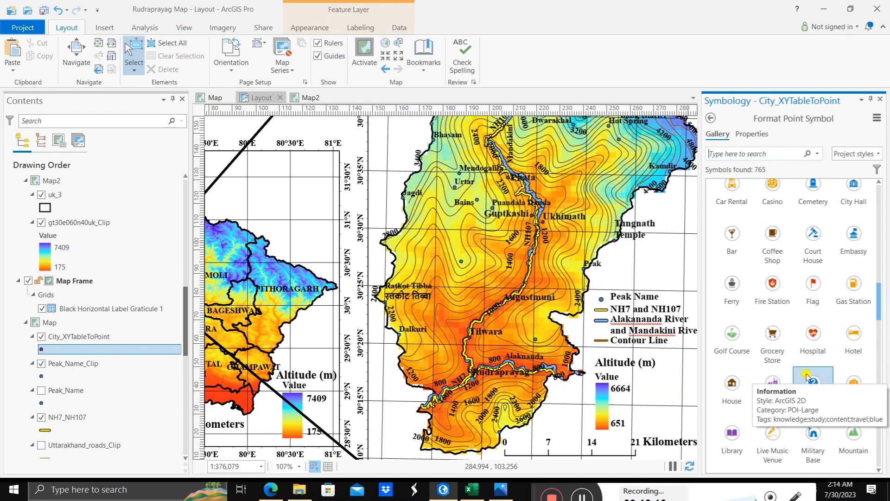
scroll(788, 371, down, 2)
scroll(786, 369, down, 4)
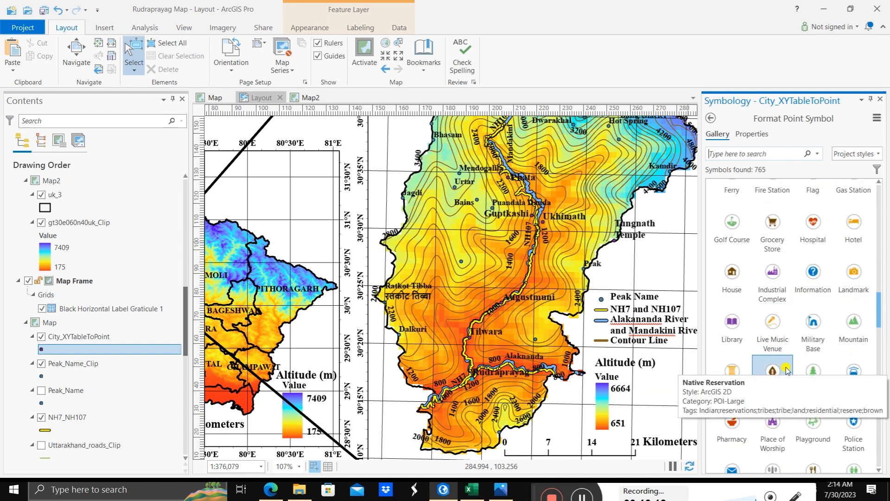
scroll(787, 370, down, 3)
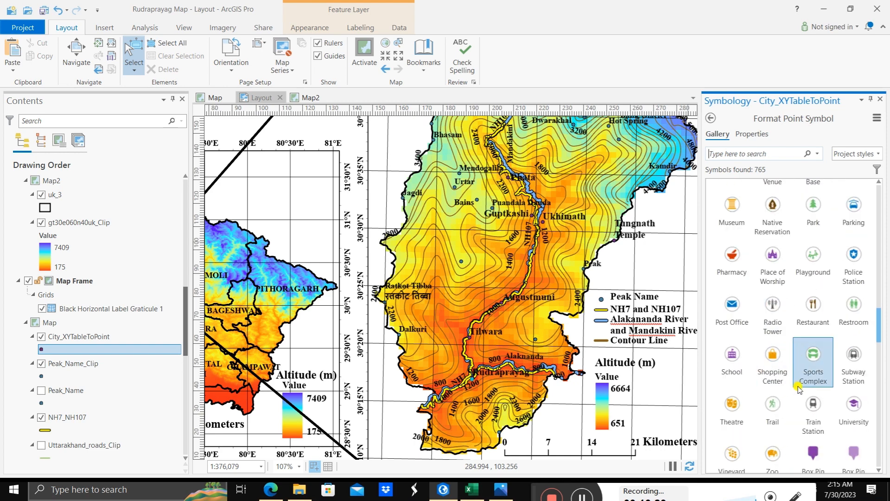
scroll(798, 389, down, 2)
click(774, 392)
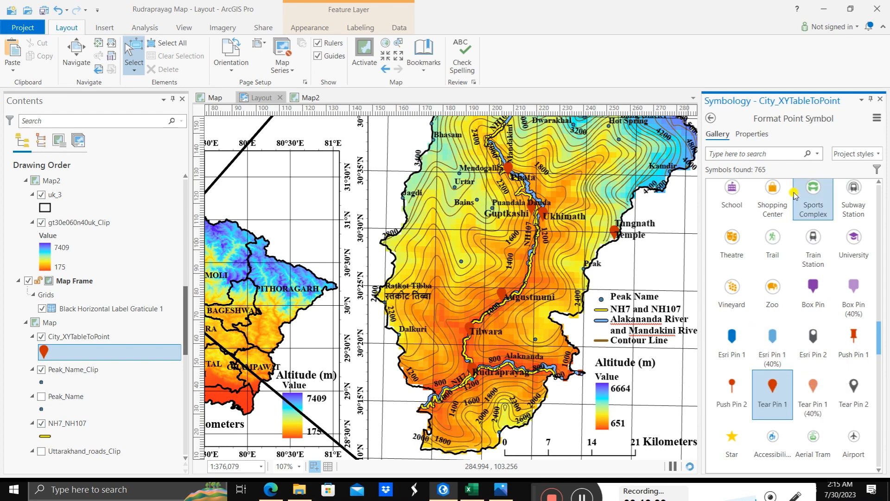
Step: Set the city pin symbol's color to turquoise and apply the change
click(767, 135)
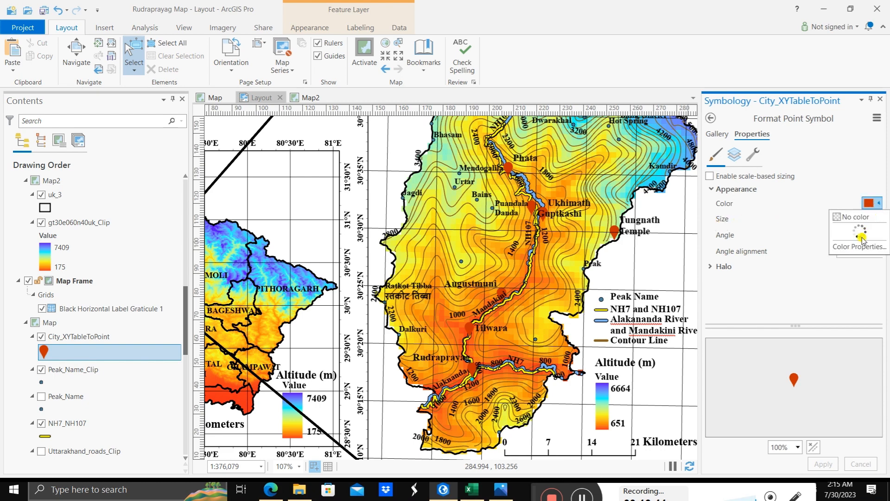
click(871, 203)
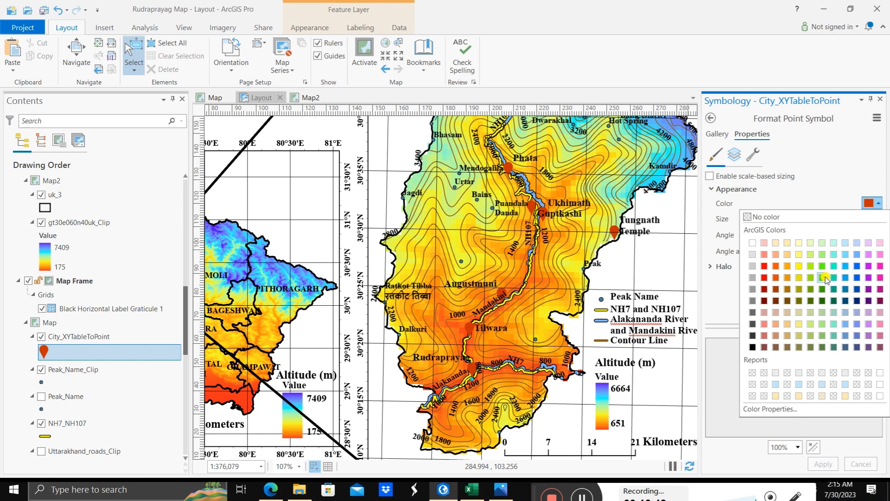
click(833, 266)
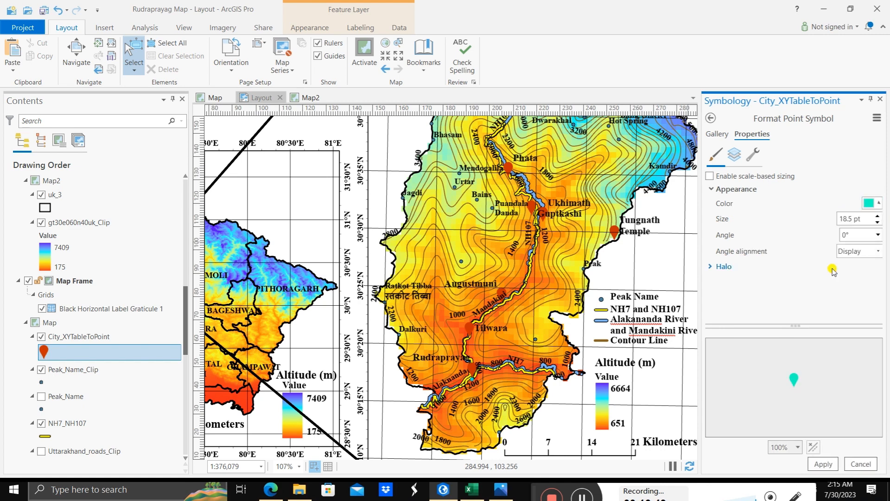
click(824, 463)
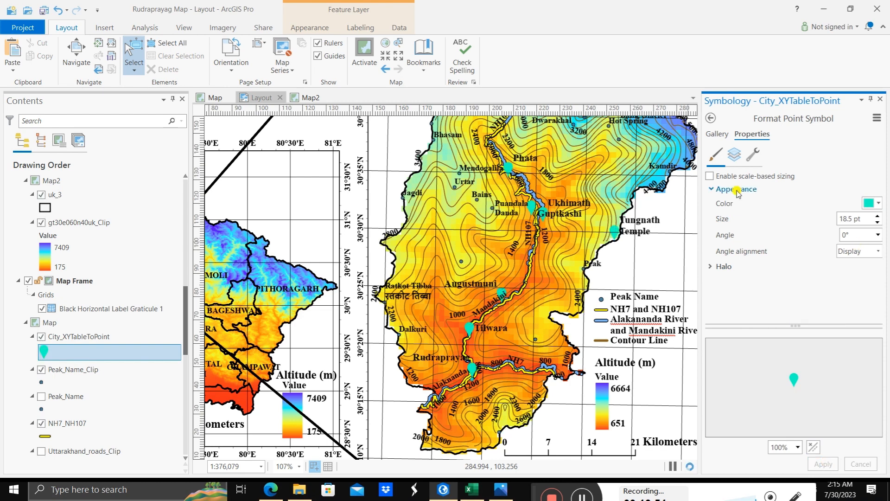
click(714, 267)
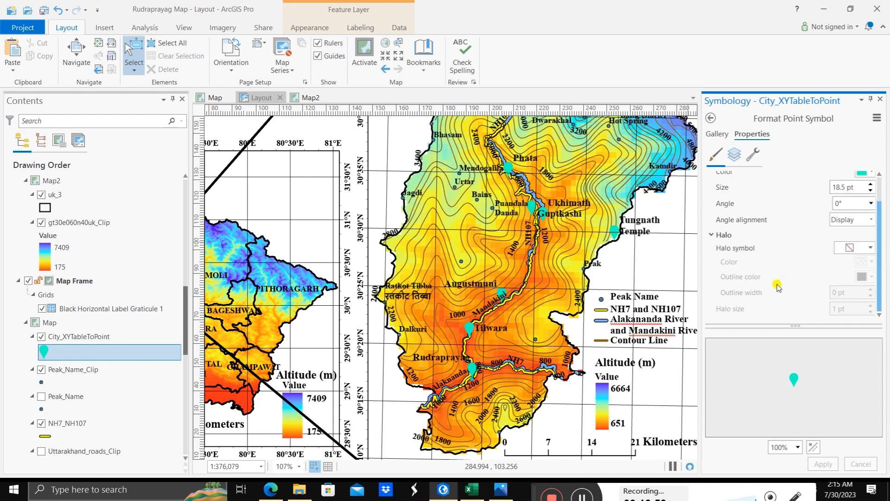
click(872, 248)
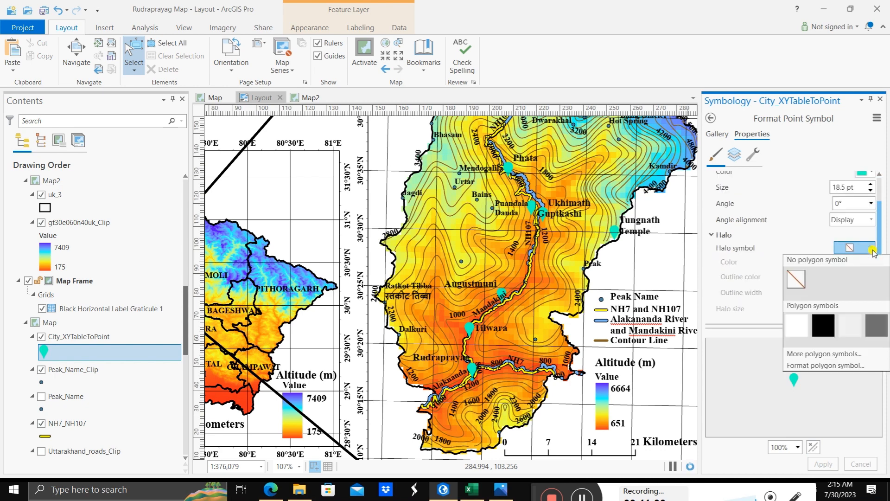
click(872, 250)
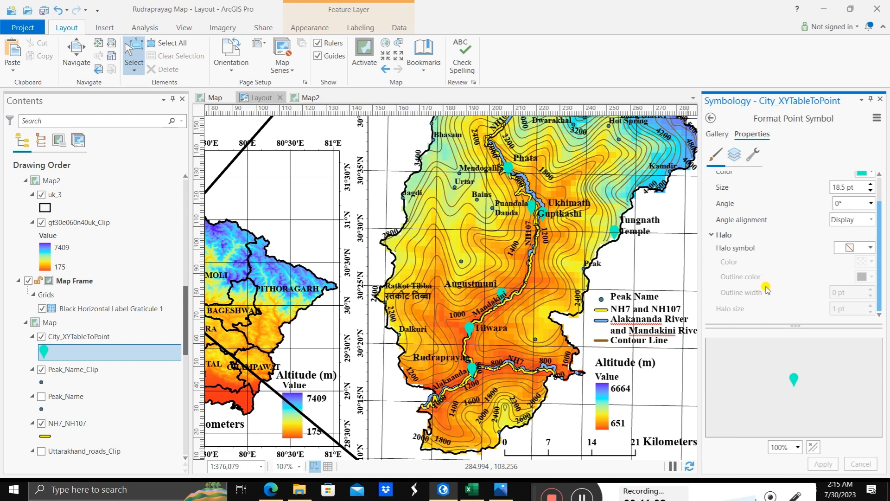
scroll(766, 290, up, 1)
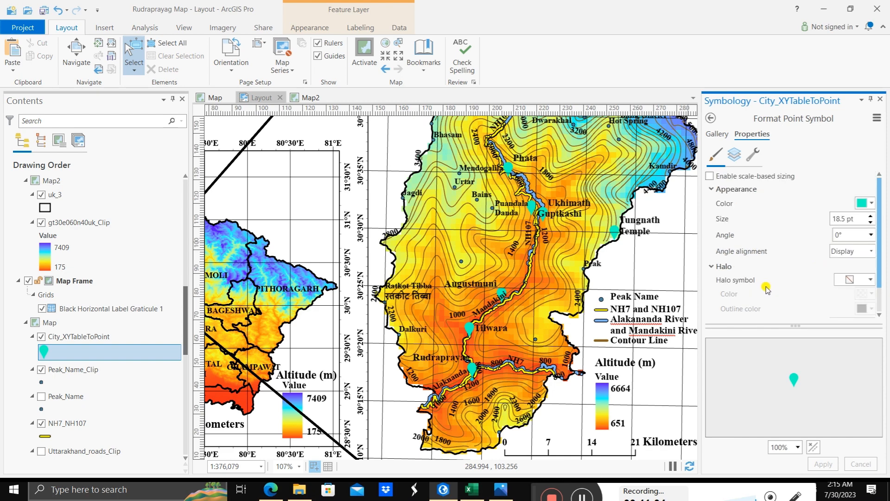
Step: Give the city pin's shape marker a black outline 1 pt wide, apply it and close the symbology settings
click(733, 154)
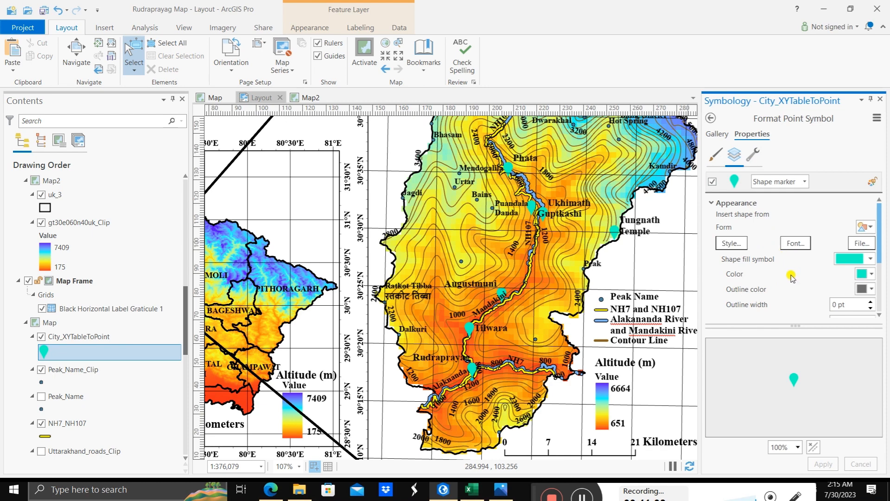
scroll(790, 277, down, 3)
scroll(790, 277, up, 2)
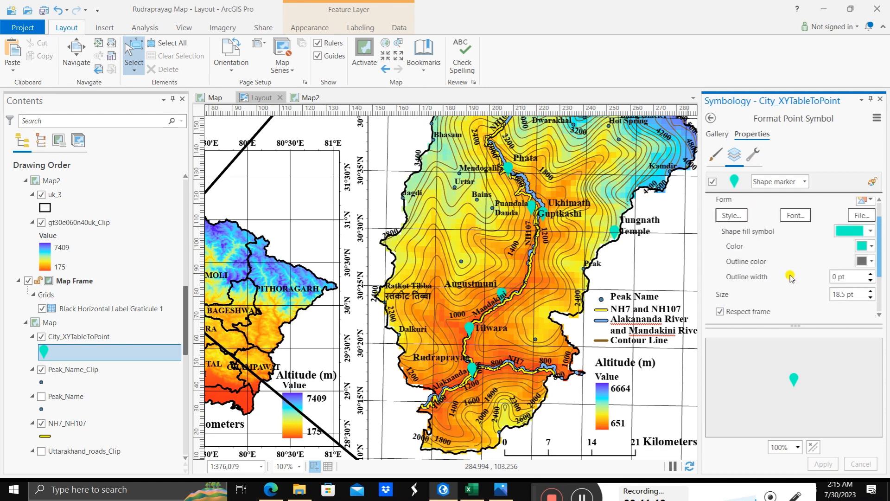
click(871, 261)
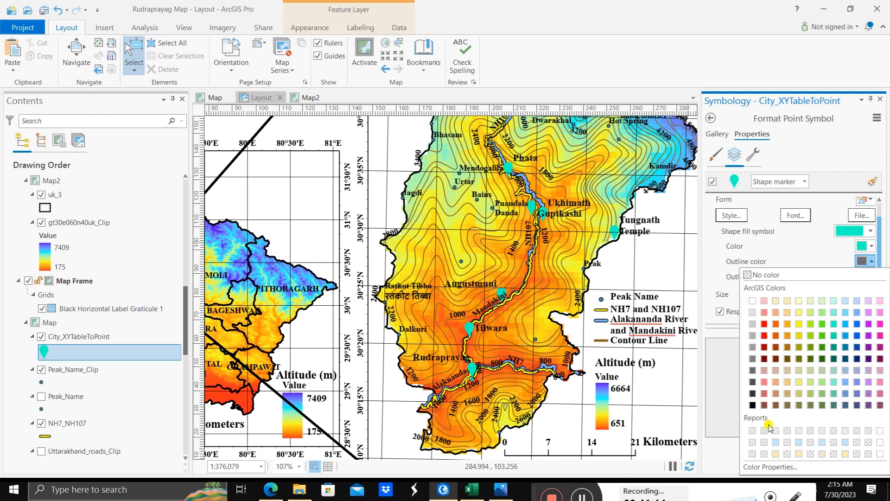
click(753, 406)
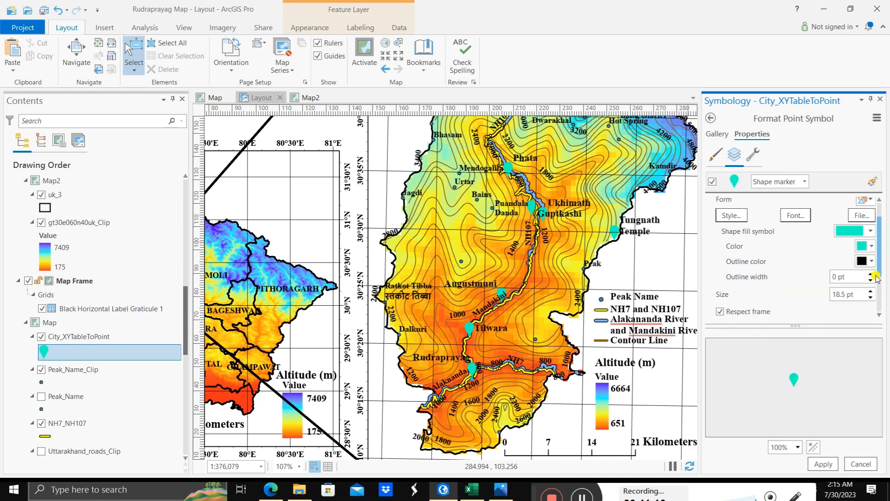
click(870, 273)
click(824, 464)
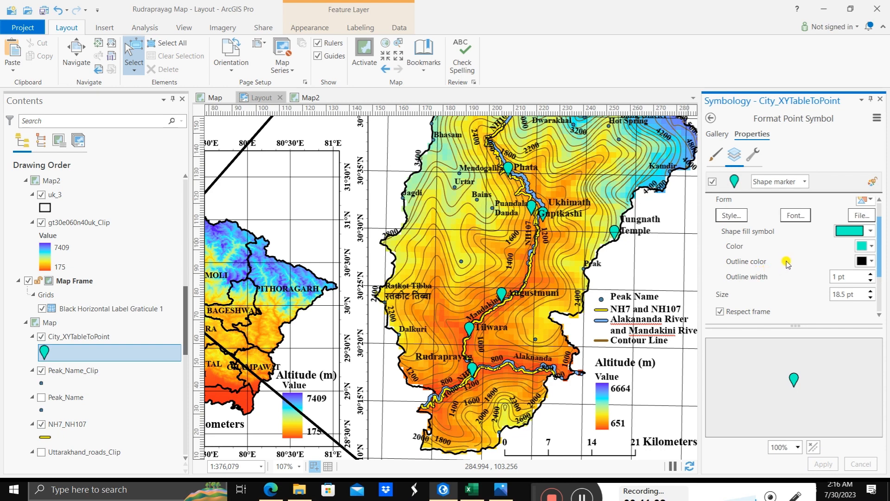
click(881, 105)
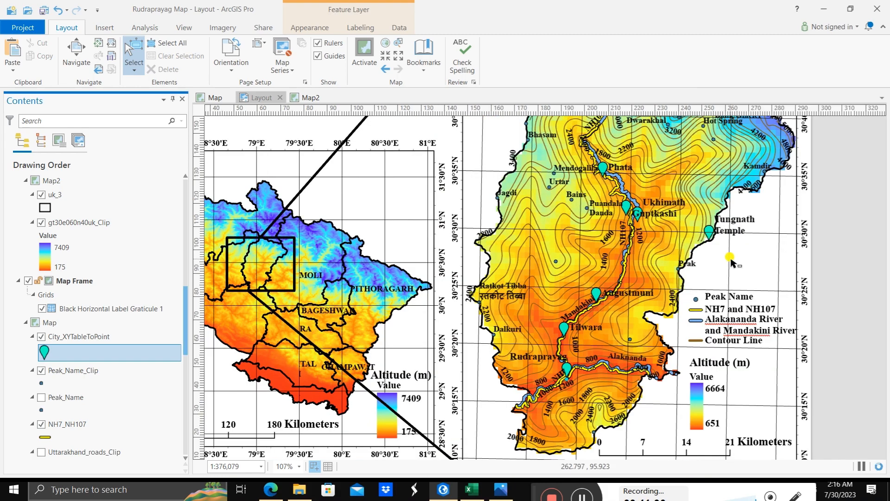
Step: Examine the city pins and their labels on the layout, looking closely at the Rudraprayag and Tilwara markers
scroll(679, 229, down, 3)
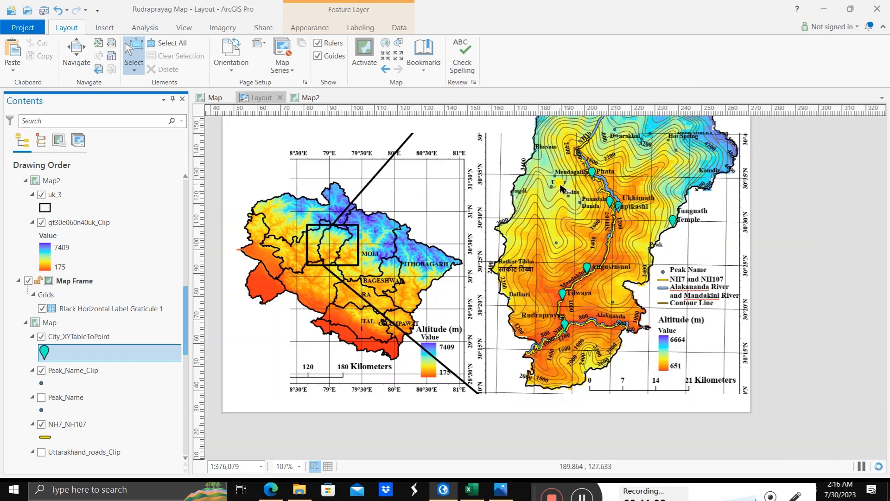
scroll(551, 127, up, 2)
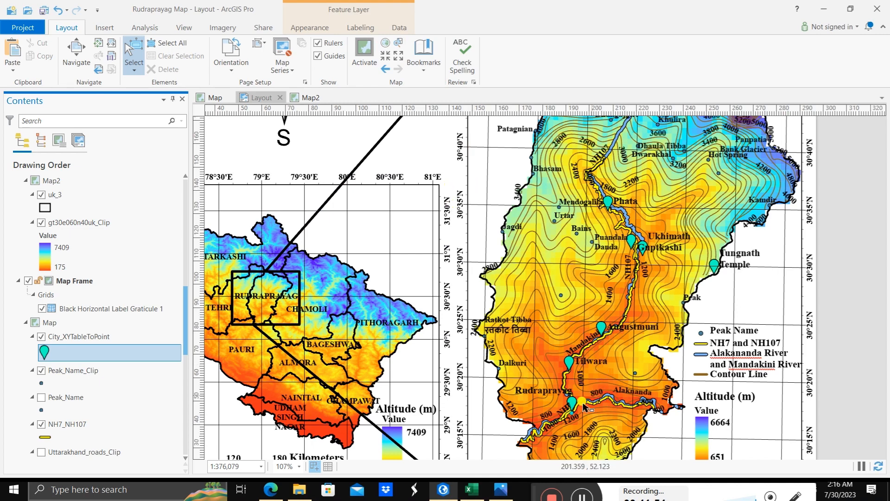
scroll(576, 419, down, 3)
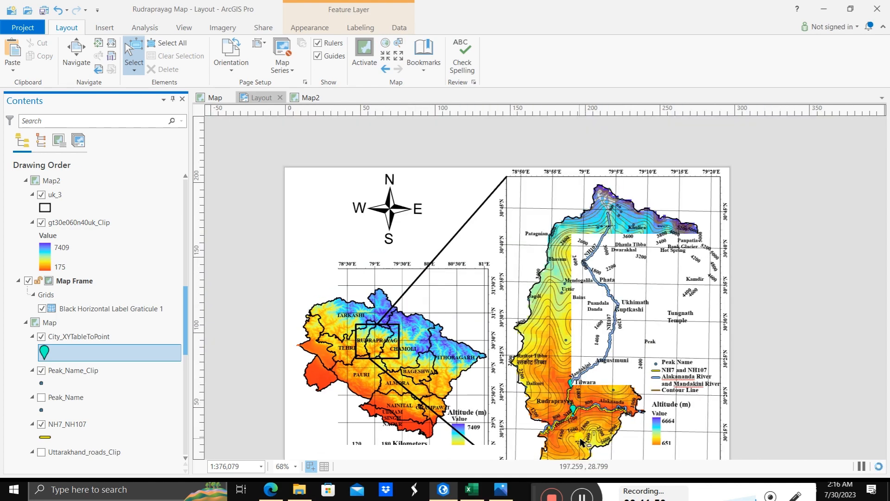
scroll(580, 433, up, 5)
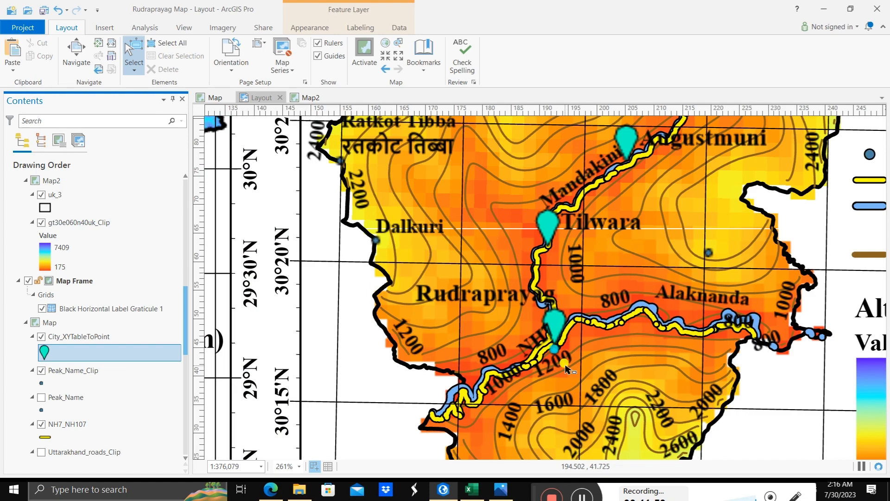
scroll(565, 367, down, 2)
scroll(564, 361, down, 2)
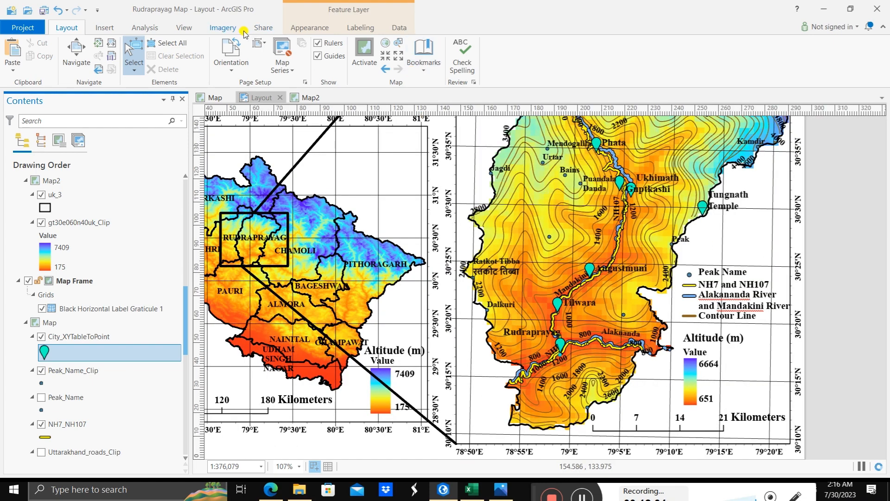
Step: Export the layout as a 600 DPI JPEG, closing the previously exported image and overwriting Layout.jpg in the Road data folder
click(263, 27)
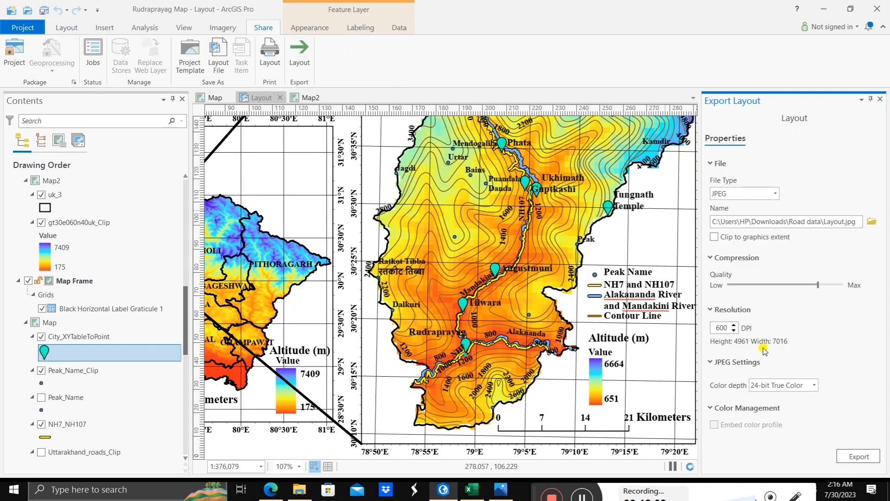
click(849, 457)
click(500, 487)
click(879, 9)
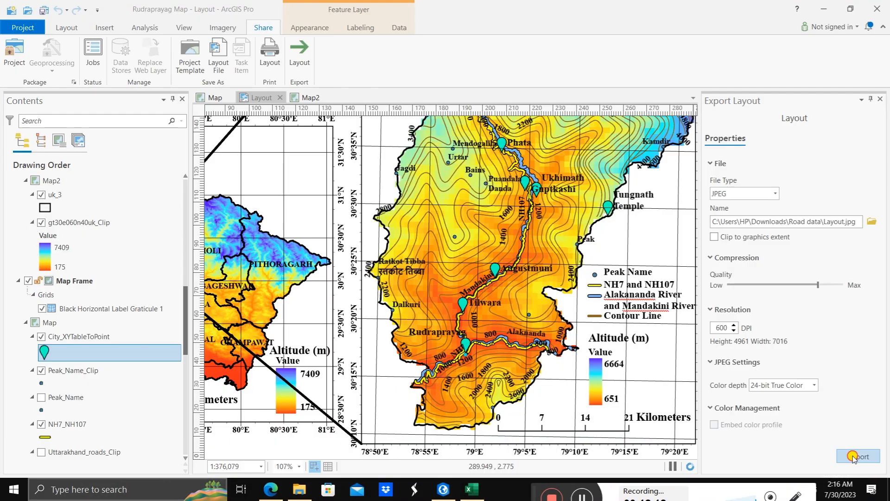
click(853, 457)
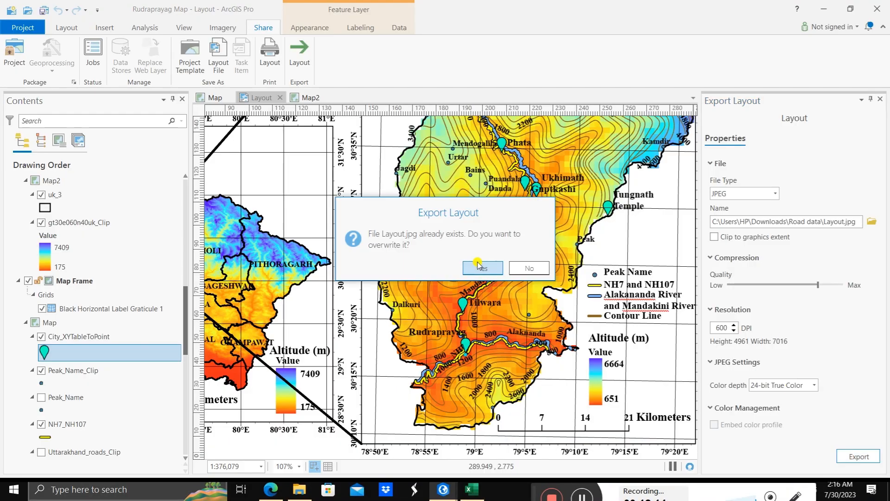
click(477, 264)
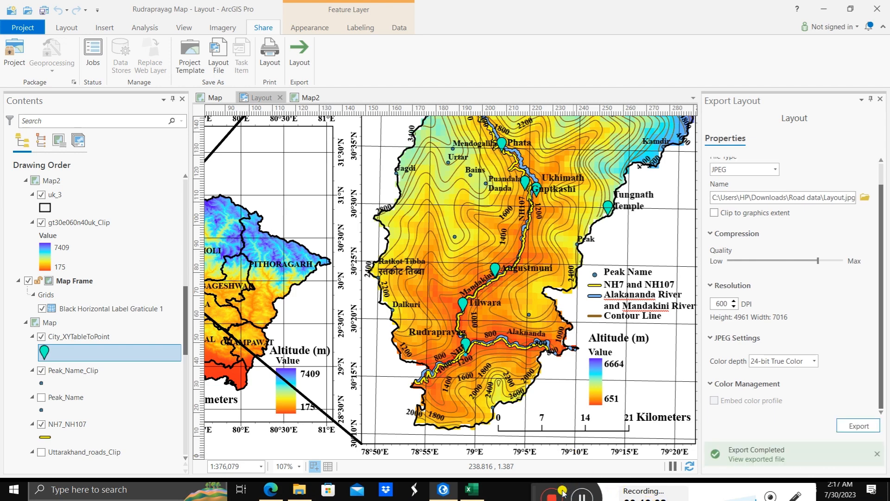
Step: Open the exported Layout.jpg from the Road data folder and examine the town pins and labels from Phata to Tilwara and at Tungnath Temple
click(304, 492)
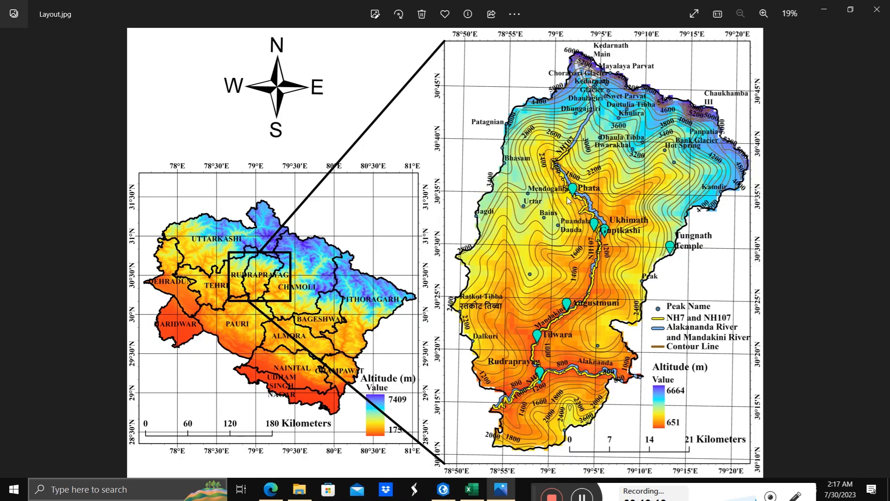
scroll(611, 284, up, 5)
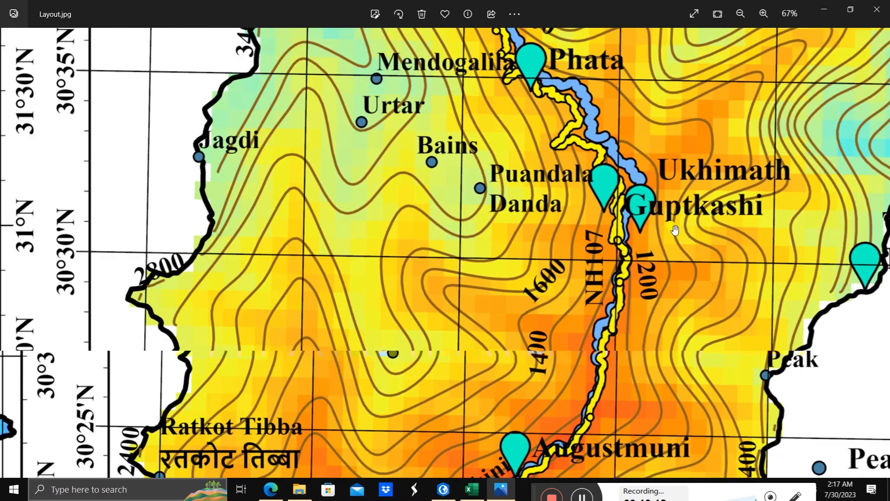
scroll(635, 173, down, 2)
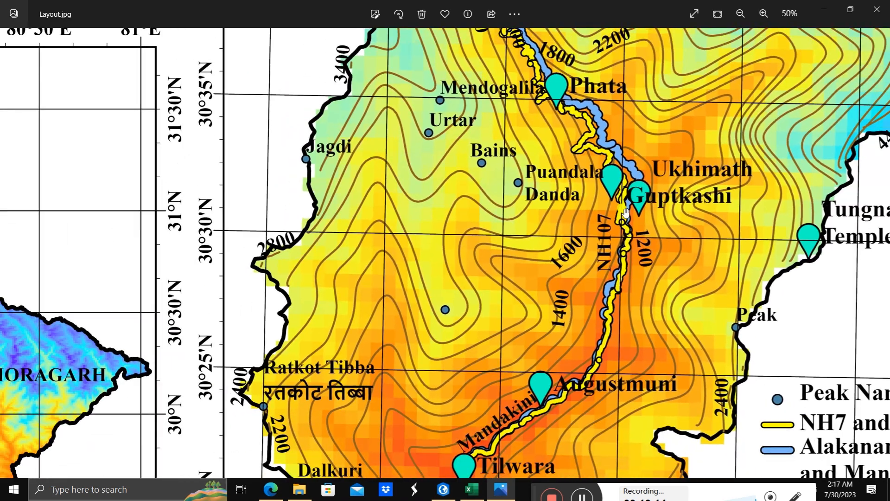
scroll(625, 213, down, 3)
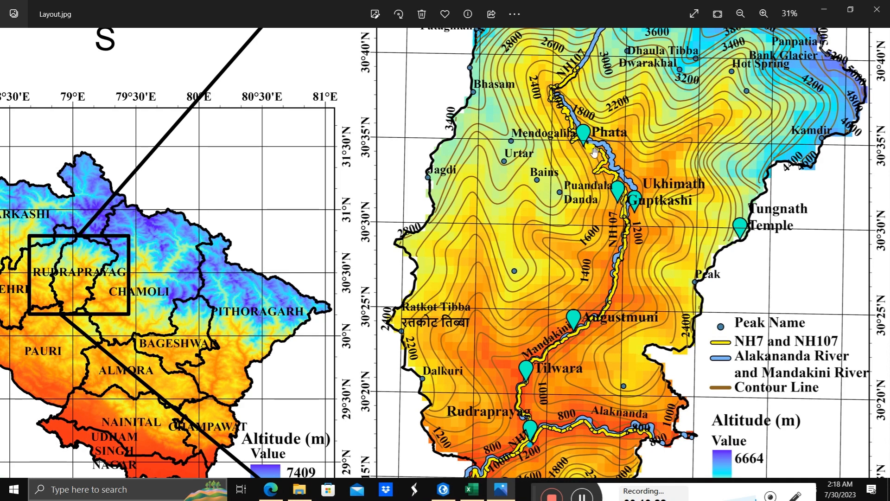
scroll(593, 152, up, 2)
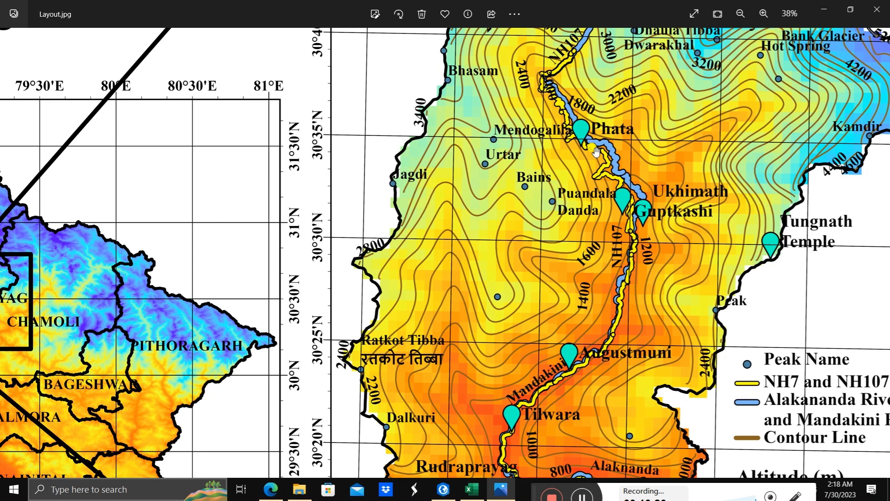
scroll(581, 208, down, 4)
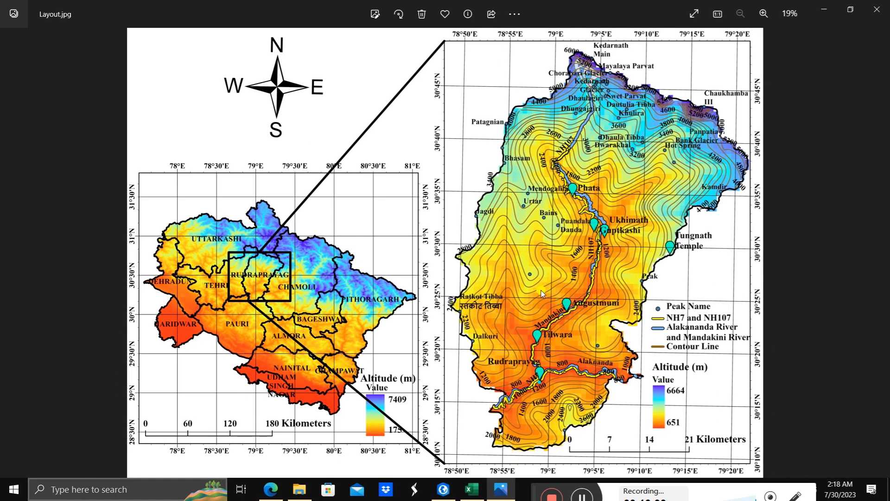
scroll(541, 290, up, 2)
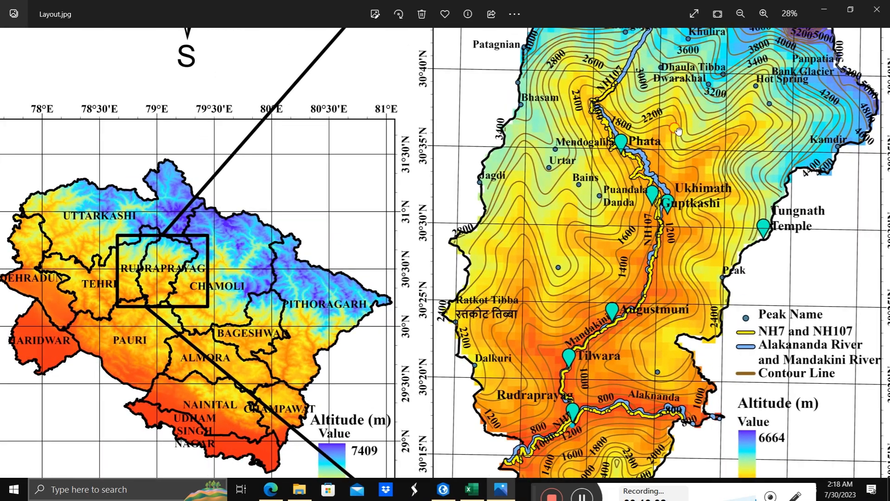
drag(678, 131, 645, 226)
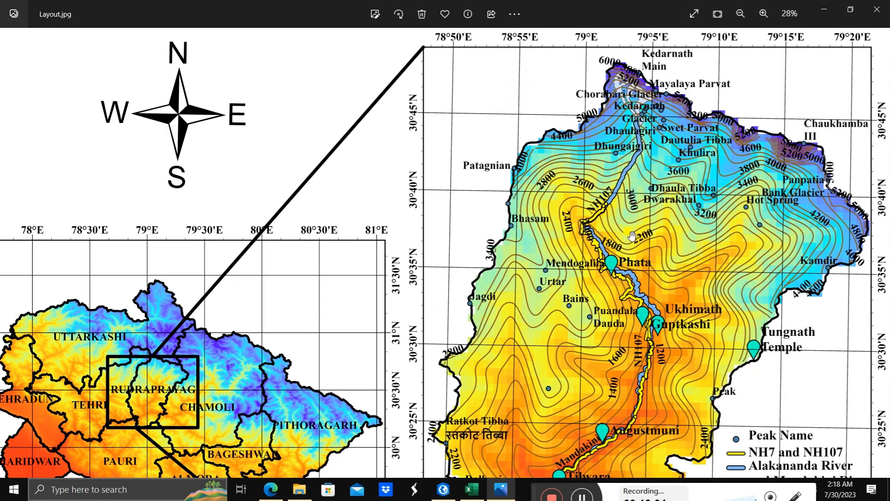
scroll(632, 236, down, 2)
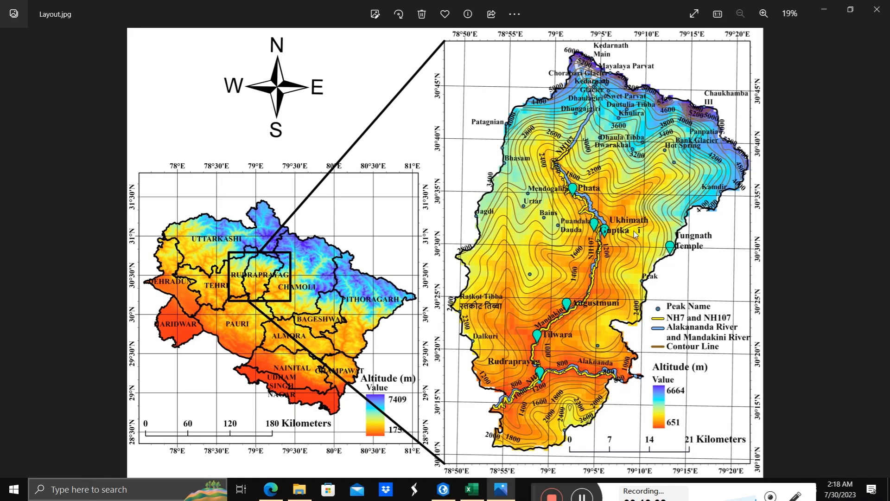
scroll(695, 249, up, 4)
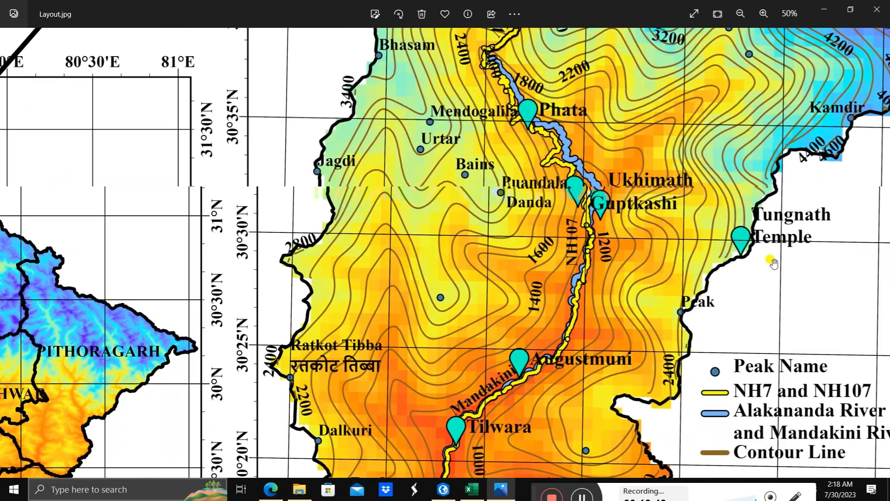
scroll(756, 253, down, 3)
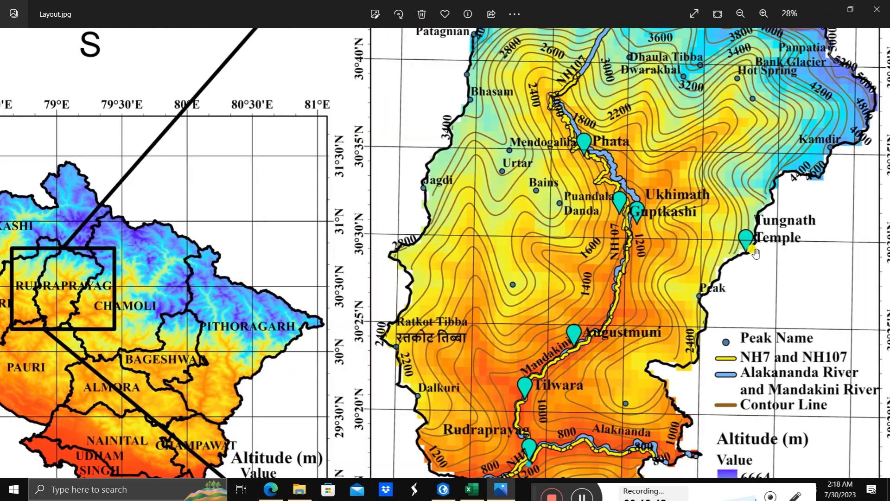
scroll(756, 253, down, 2)
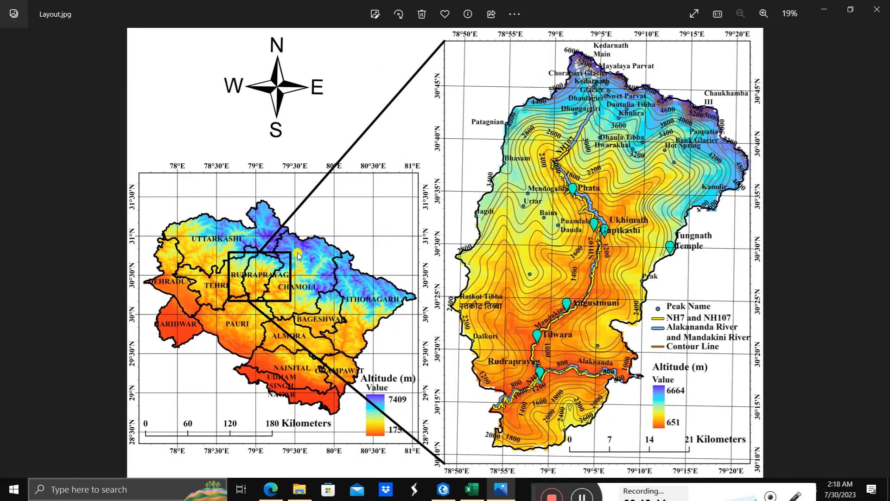